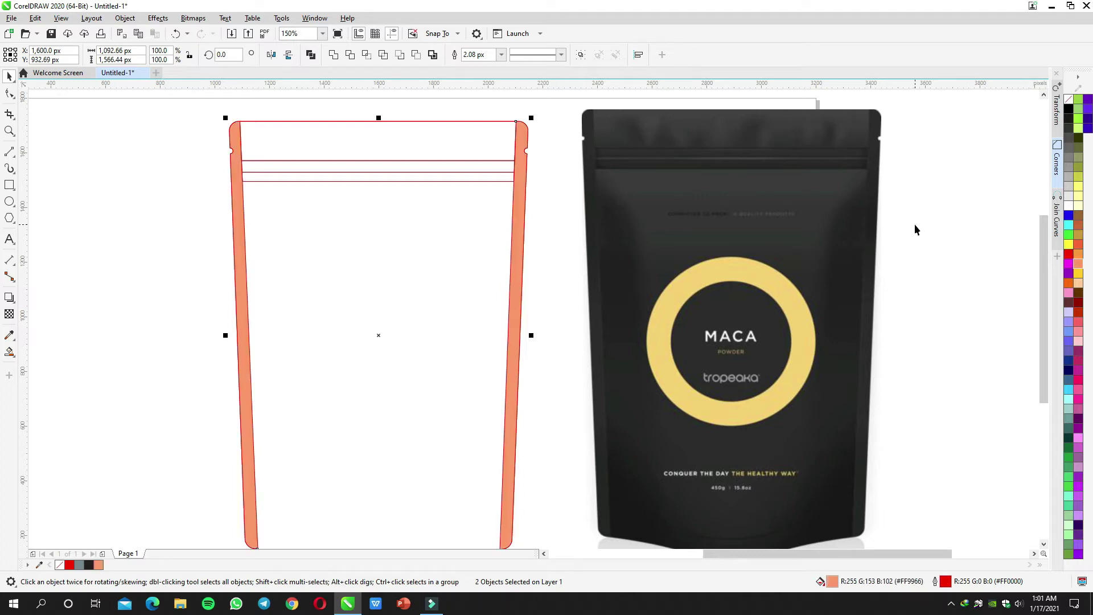
Step: Fill both side strips of the pouch with orange (#FF6600) and remove their outlines
left_click(1069, 360)
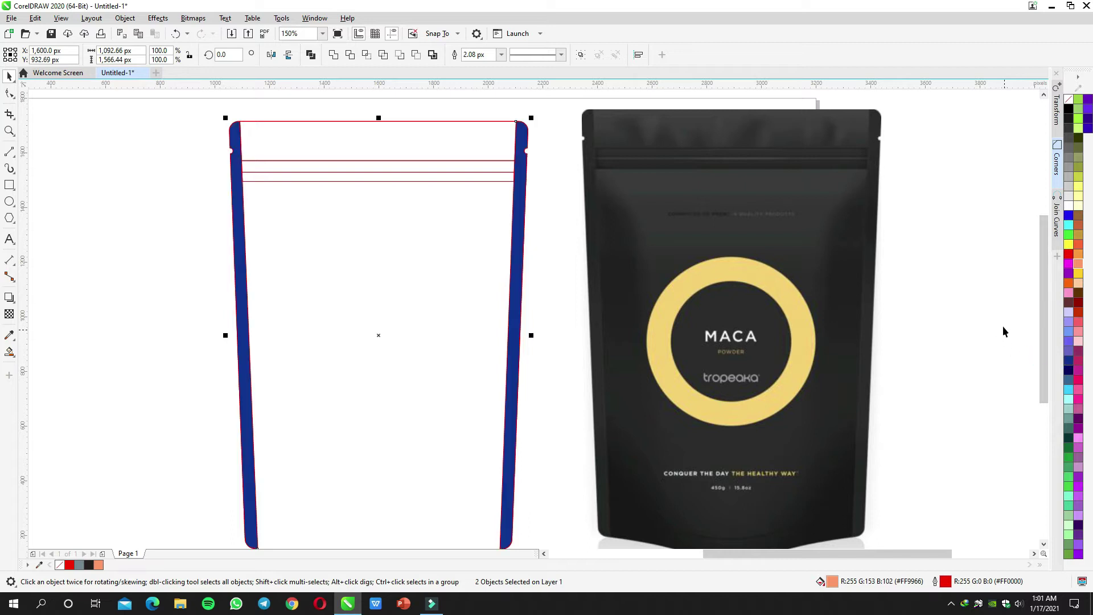
left_click(1069, 283)
right_click(1069, 99)
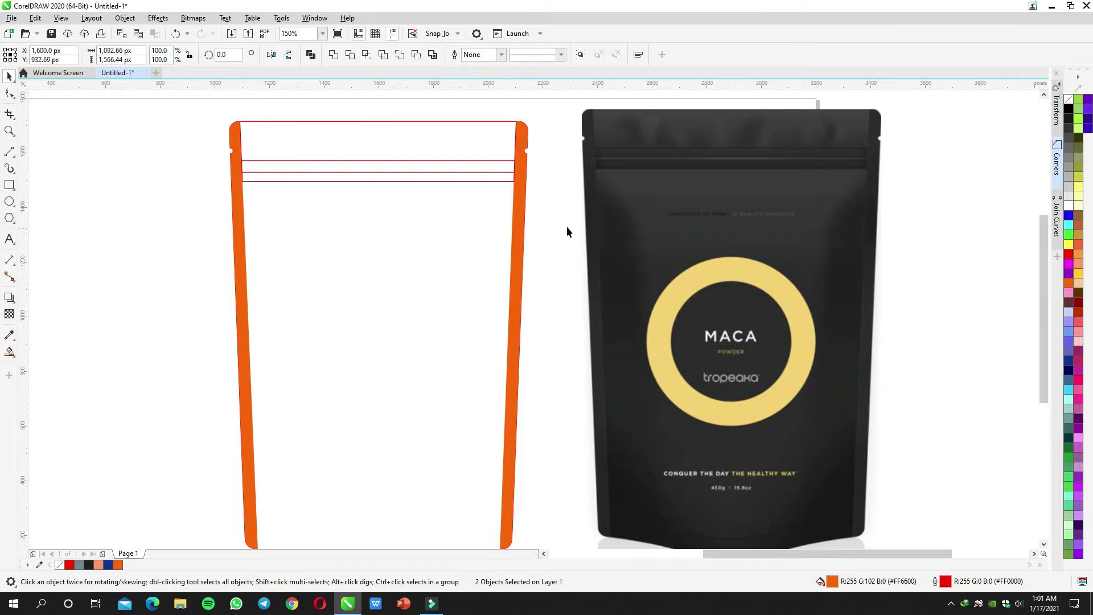
left_click(562, 228)
left_click_drag(585, 219, 737, 215)
left_click_drag(529, 227, 509, 233)
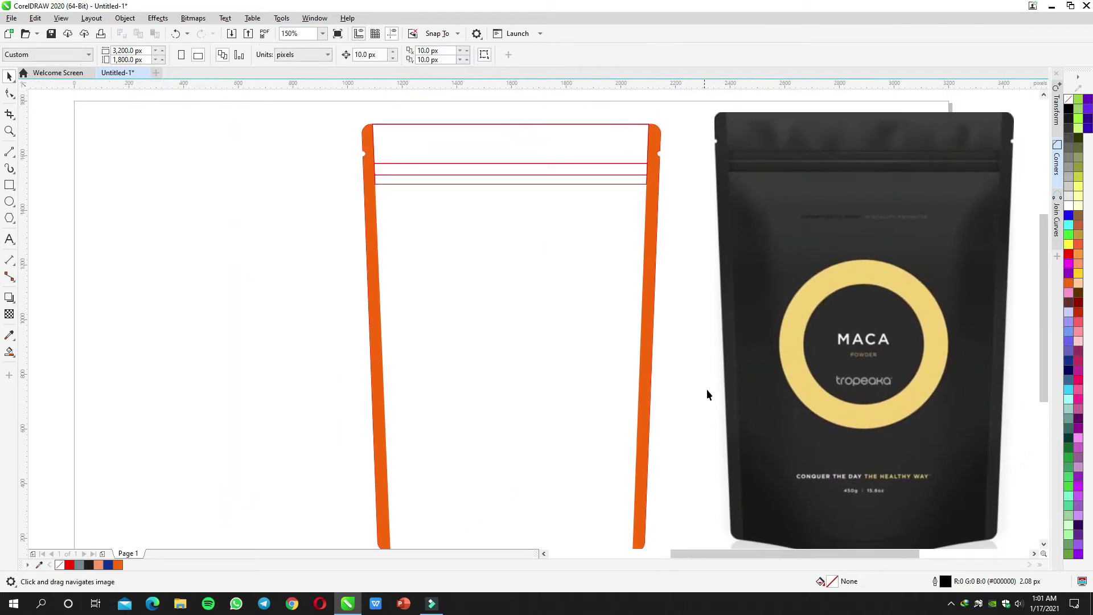
left_click_drag(784, 386, 713, 344)
left_click_drag(544, 257, 719, 331)
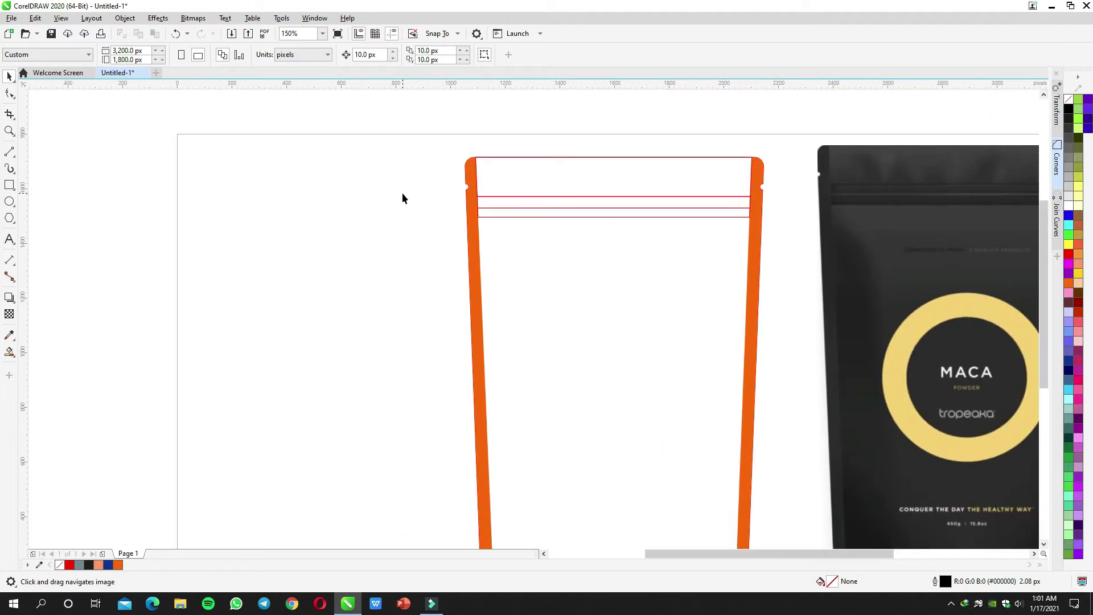
scroll(481, 239, "up", 1)
Step: Apply a black Multiply inner shadow to the left orange strip, offset about -5.6 px horizontally and -7.4 px vertically
left_click(480, 234)
scroll(480, 234, "down", 1)
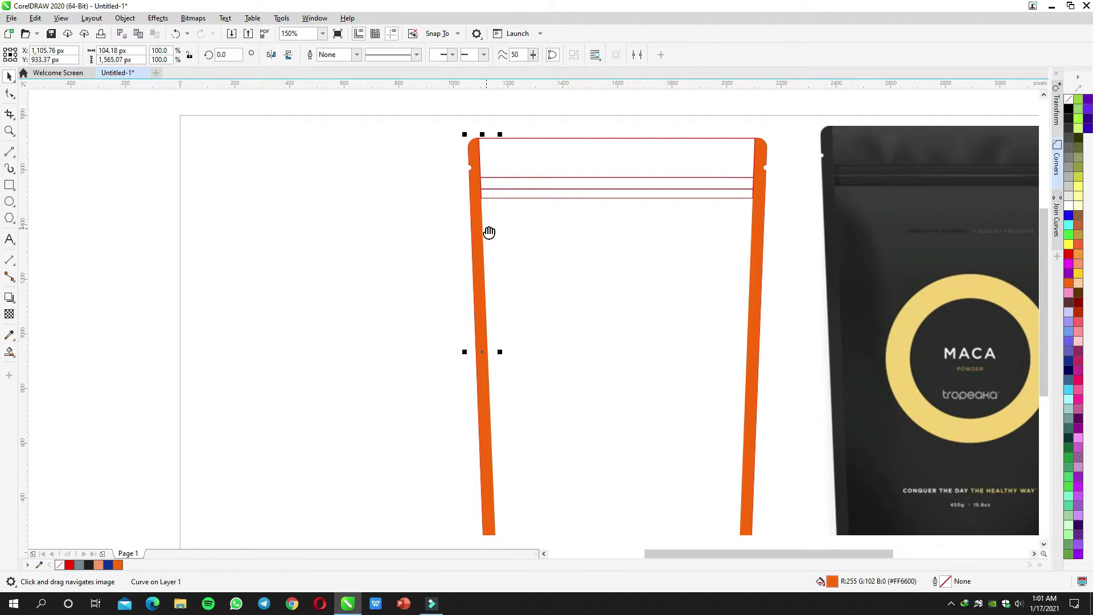
left_click_drag(490, 233, 469, 229)
scroll(795, 149, "up", 2)
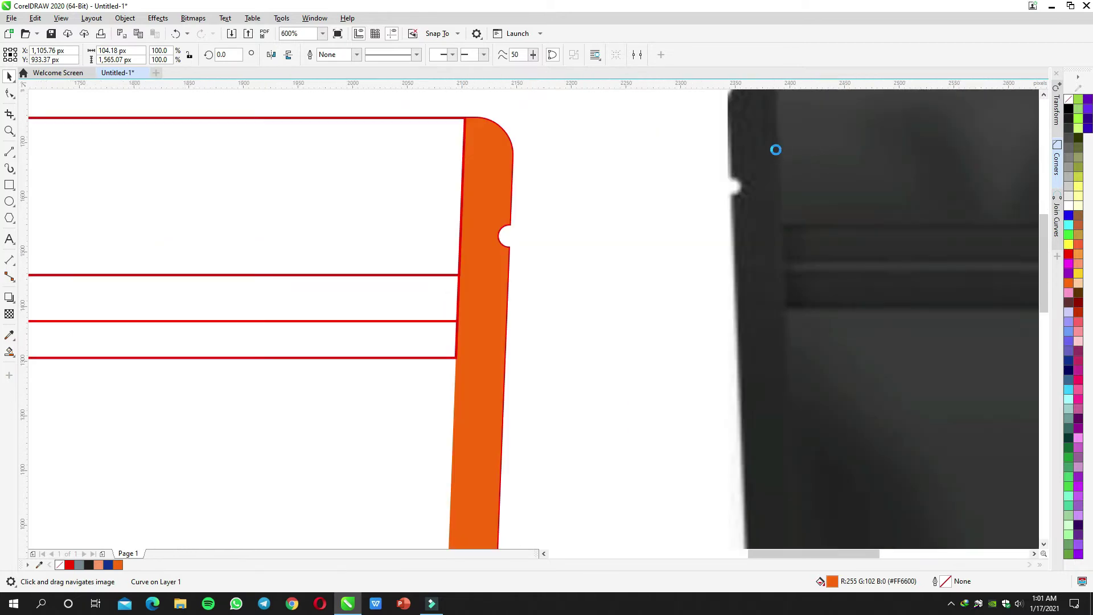
scroll(778, 155, "down", 2)
scroll(569, 173, "up", 1)
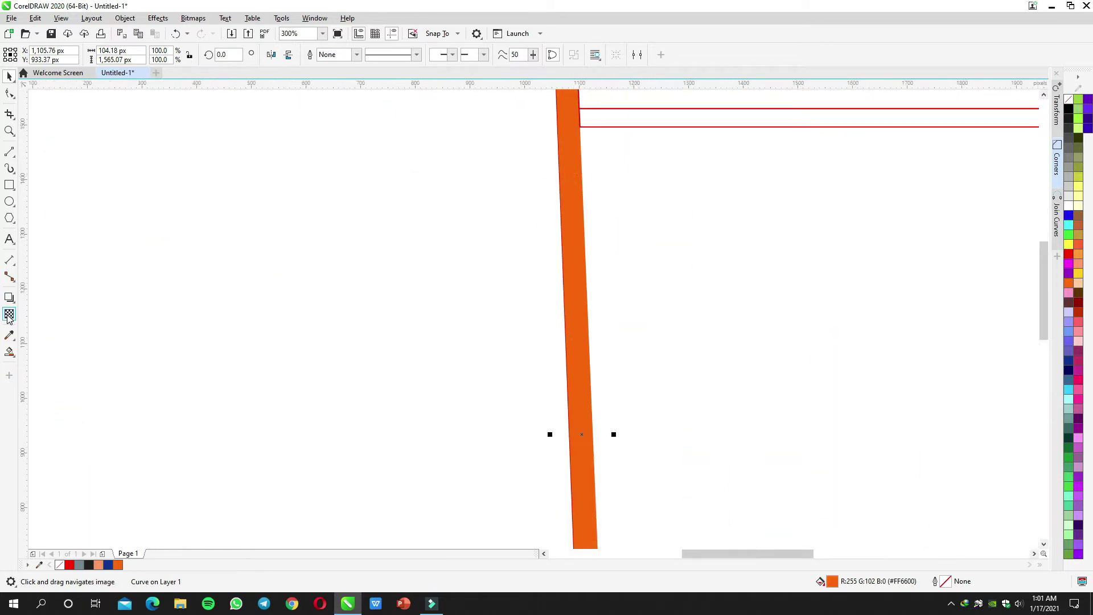
left_click(11, 300)
left_click(40, 295)
left_click(127, 54)
scroll(546, 254, "down", 1)
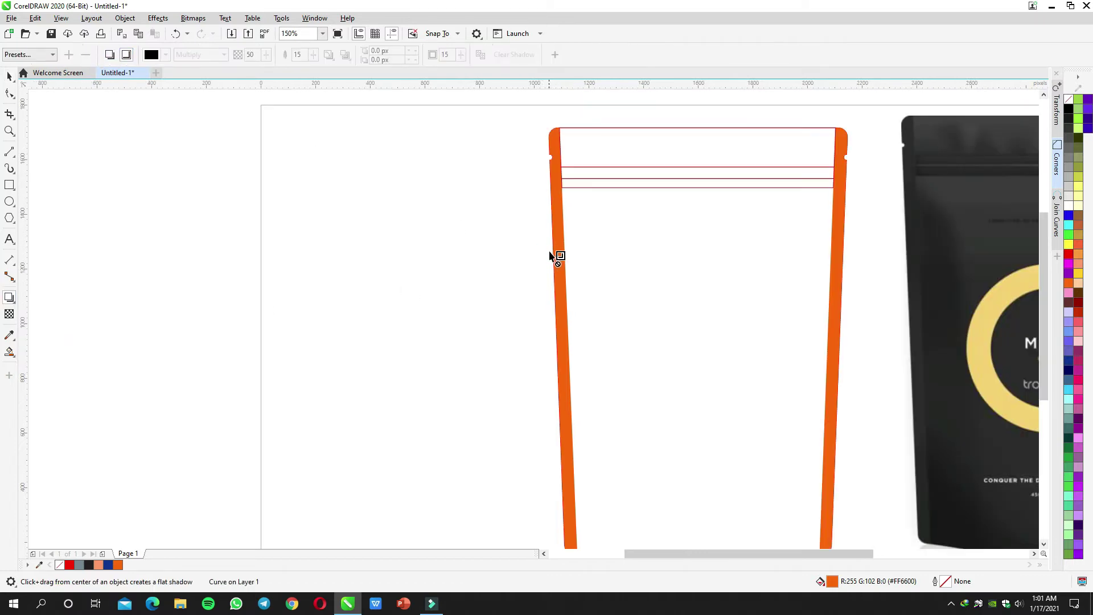
left_click_drag(563, 341, 530, 93)
Step: Adjust the left strip's inner shadow to an offset of about -5.6 px by -0.5 px and set its feathering to 21
scroll(466, 125, "up", 1)
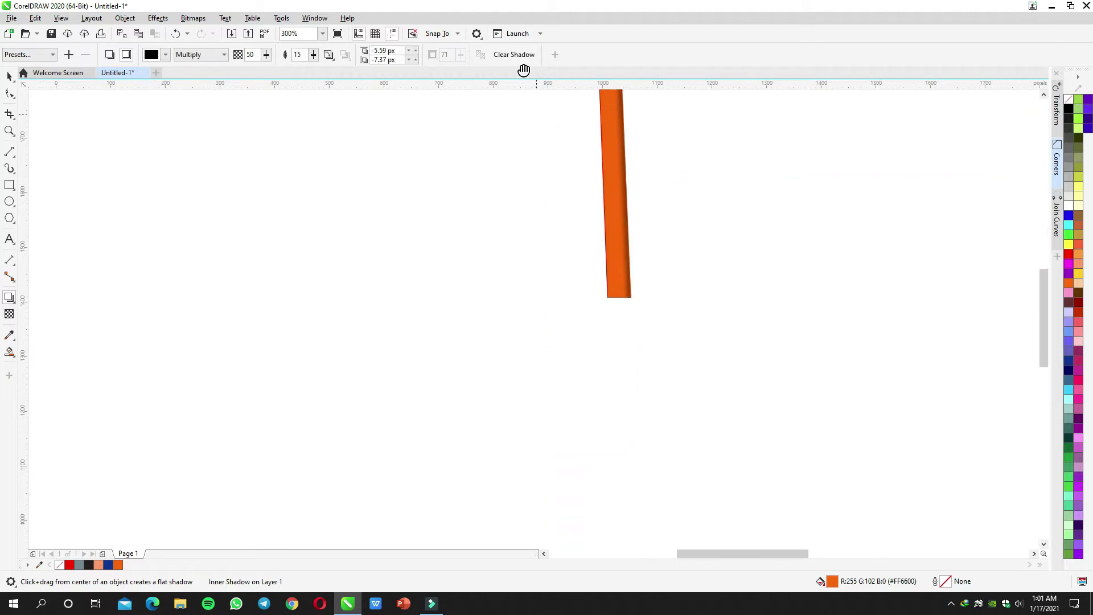
left_click_drag(582, 324, 582, 285)
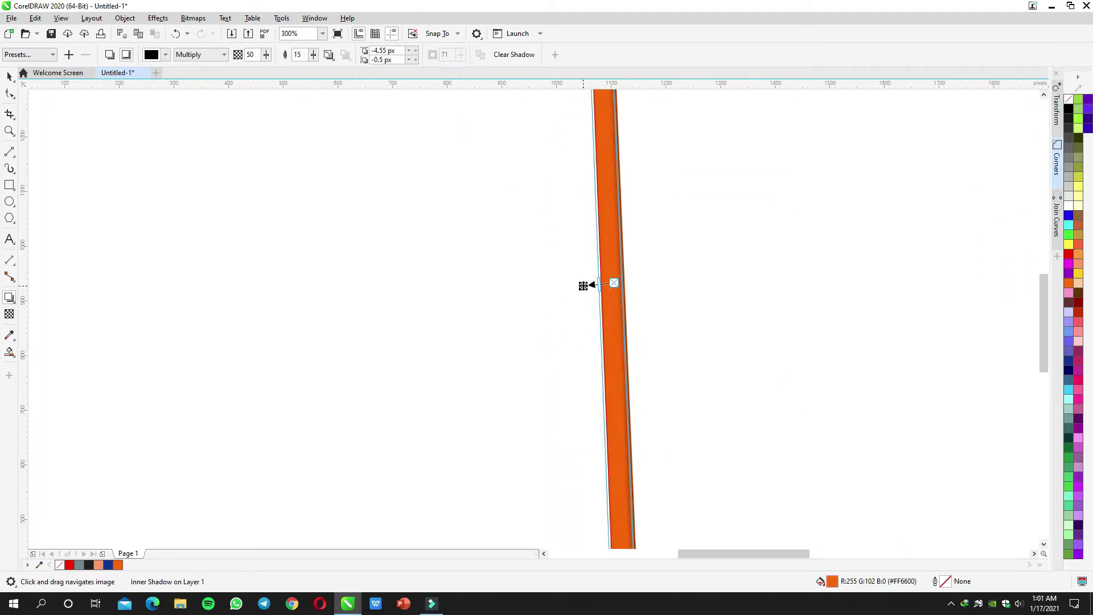
left_click(313, 55)
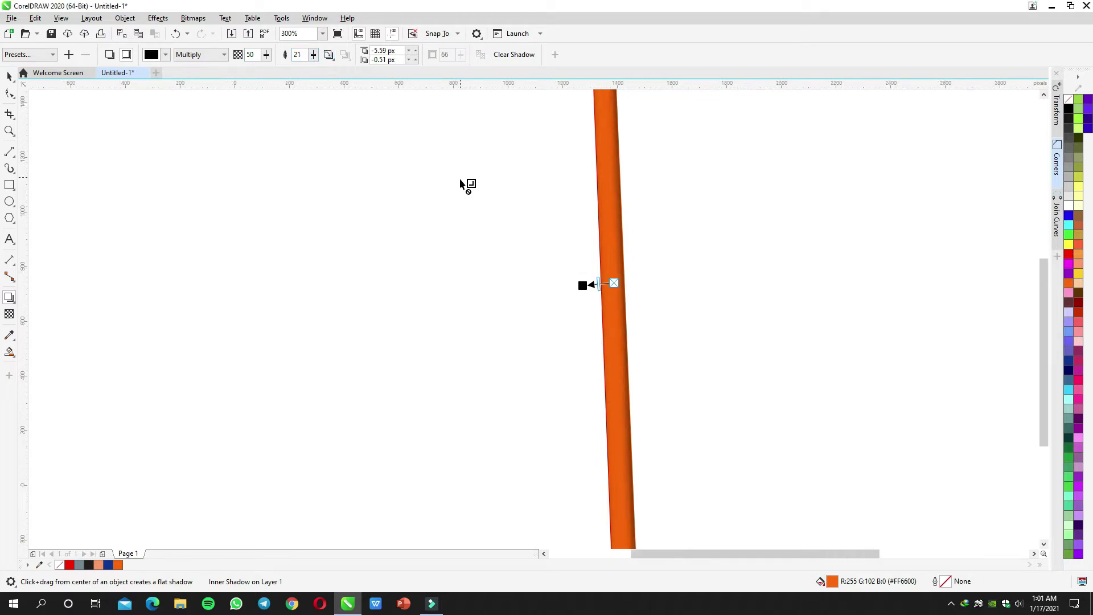
scroll(462, 188, "down", 2)
left_click(445, 234)
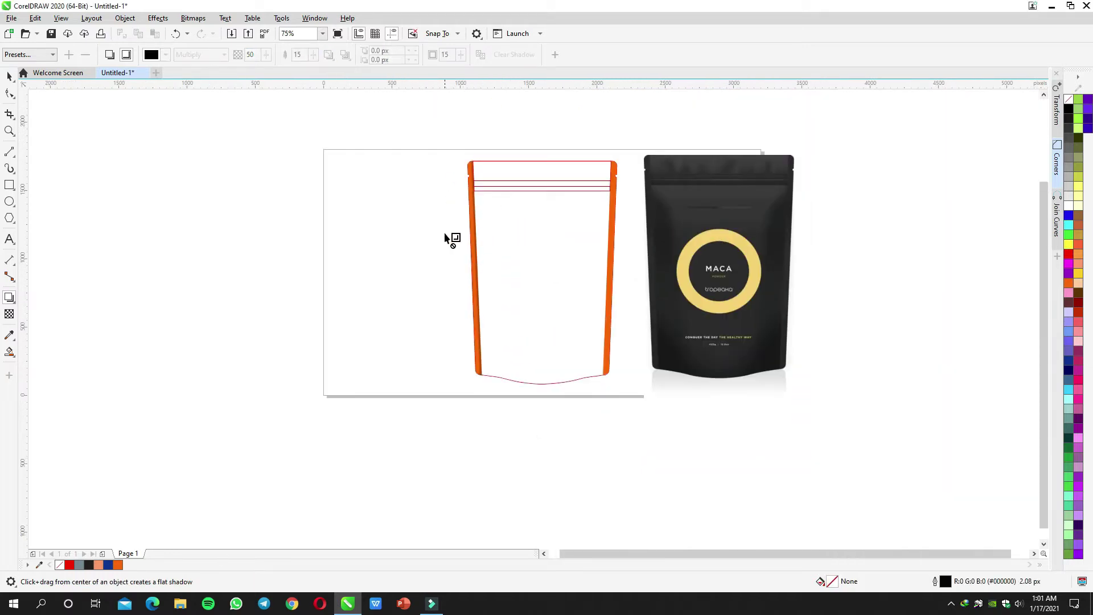
Step: Try to break the left strip's inner shadow apart from its curve
key("space")
scroll(481, 212, "up", 2)
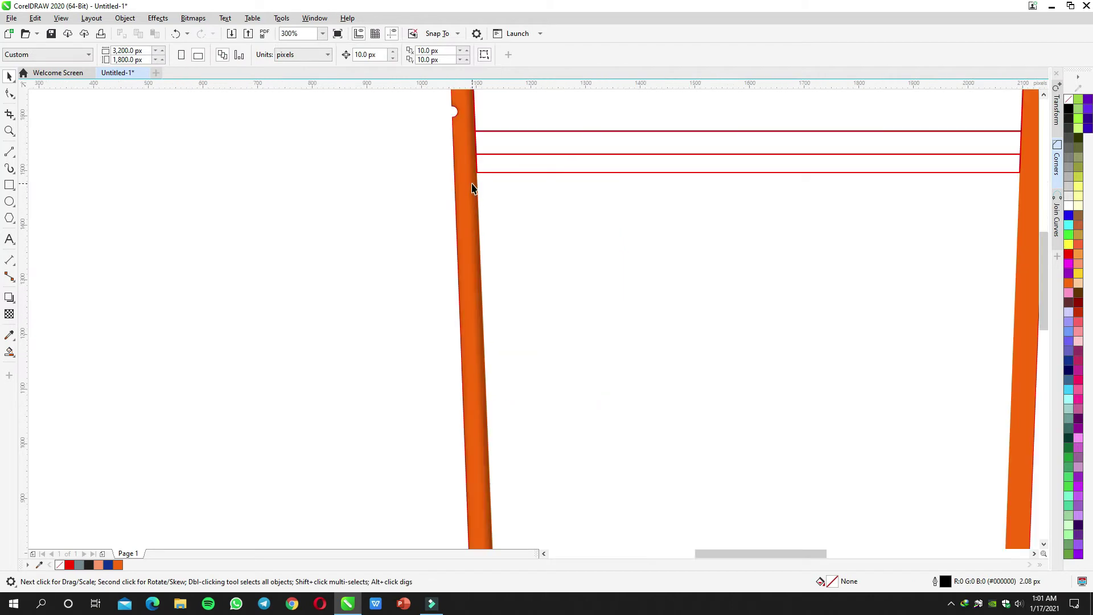
scroll(472, 188, "down", 1)
left_click_drag(474, 226, 479, 194)
right_click(480, 187)
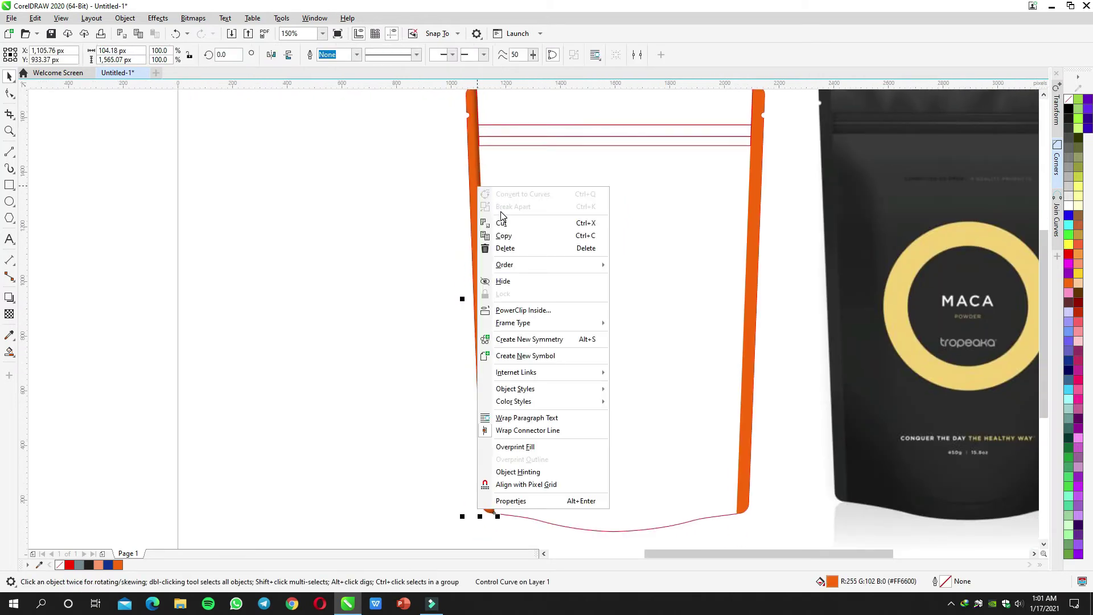
key("Escape")
scroll(485, 189, "up", 2)
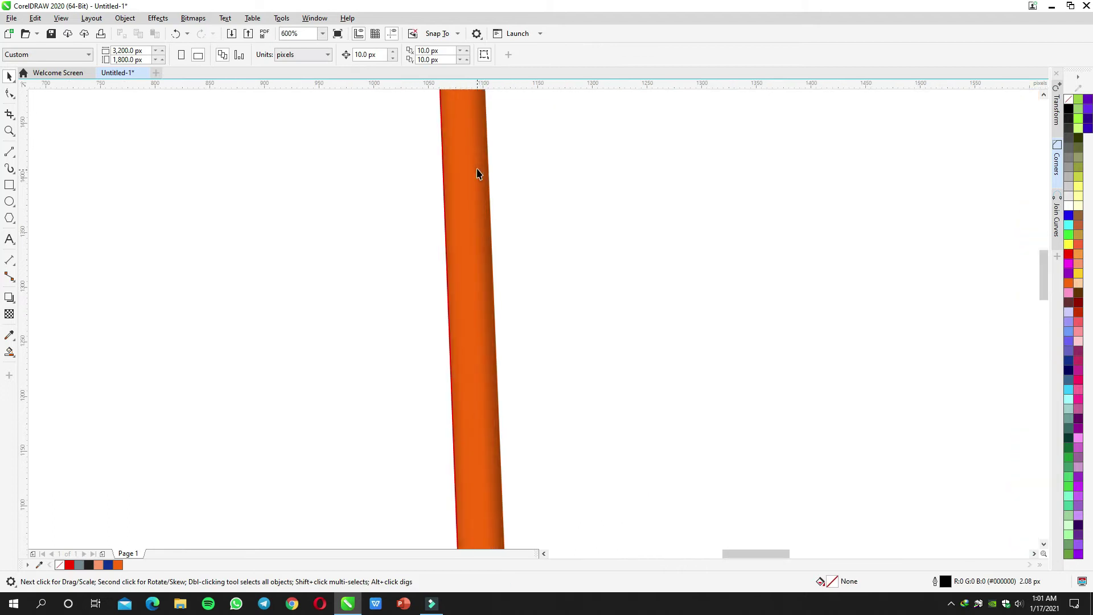
right_click(484, 164)
key("Escape")
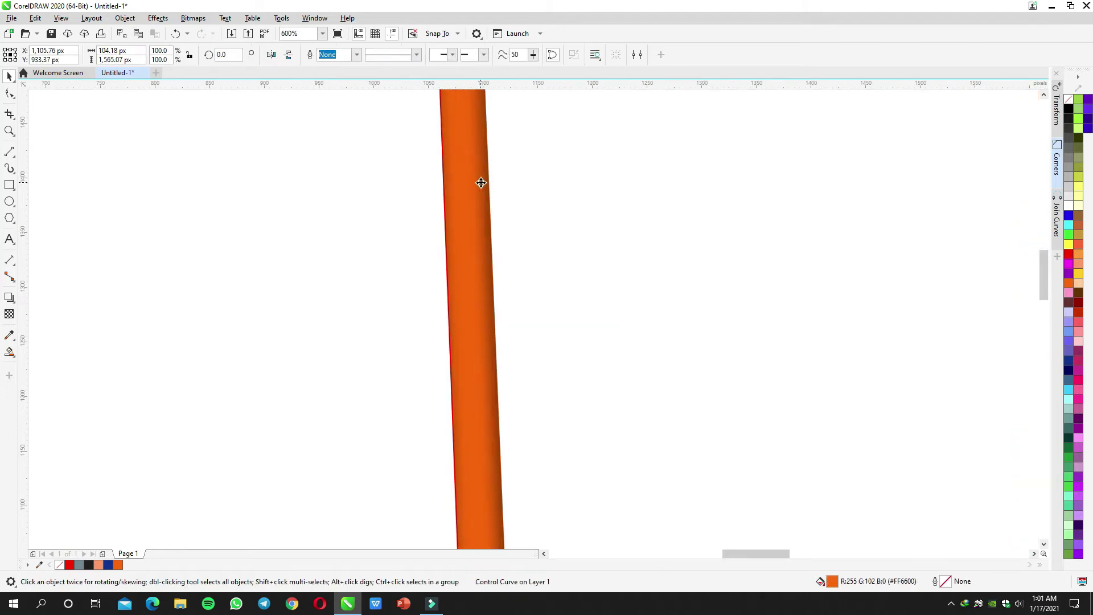
scroll(481, 183, "down", 2)
left_click_drag(476, 184, 436, 193)
key("ctrl+z")
left_click(436, 193)
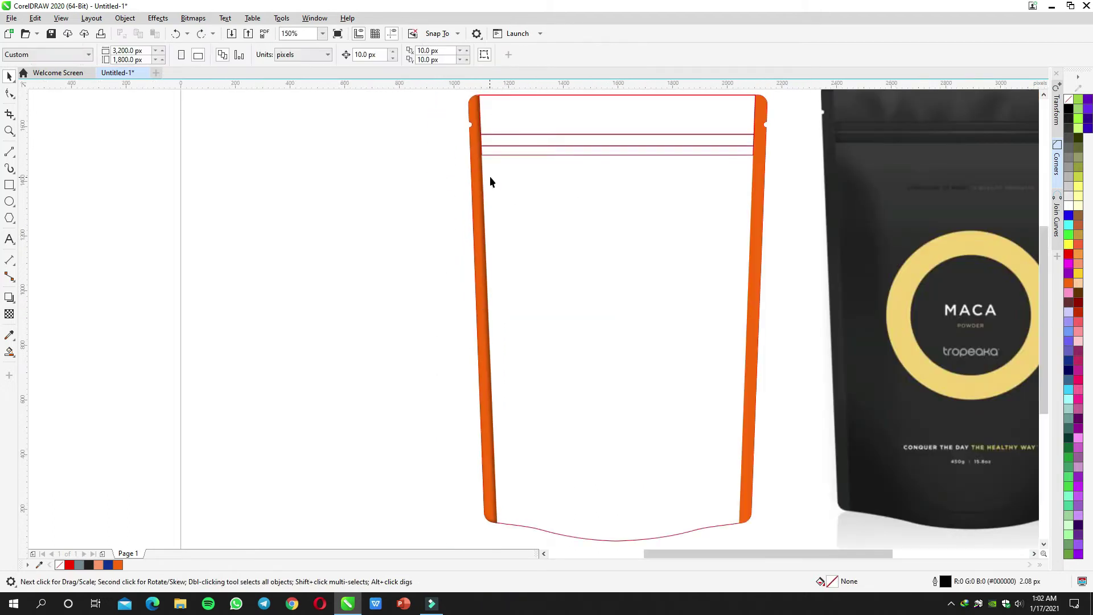
left_click(480, 176)
double_click(479, 164)
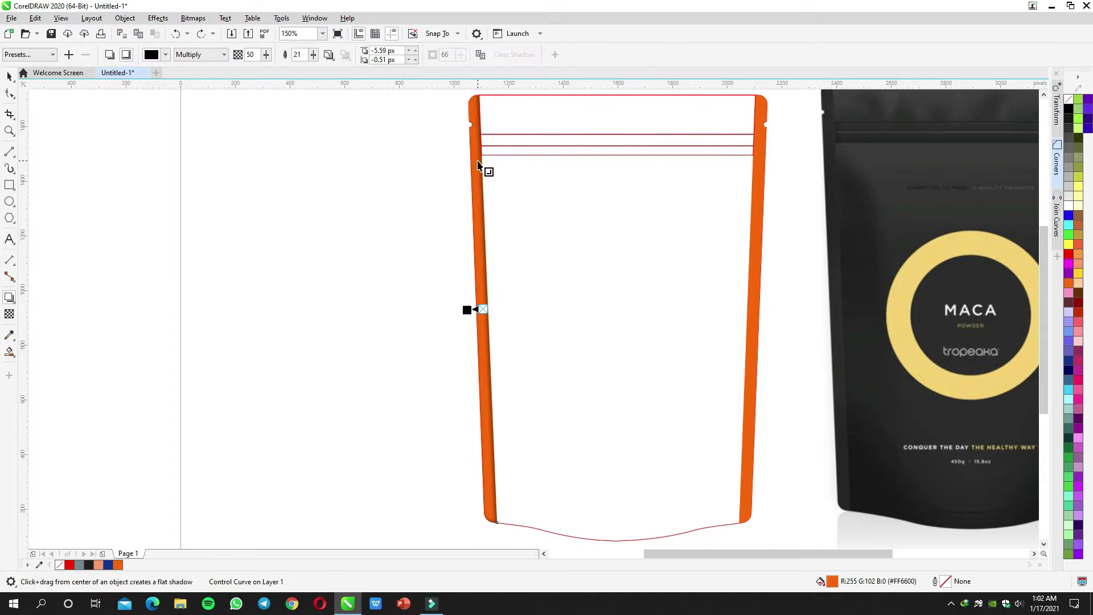
right_click(481, 190)
left_click(427, 200)
key("space")
Step: Save the drawing as "Universal Pouch Mockup" in CDR format and close the document
key("ctrl+s")
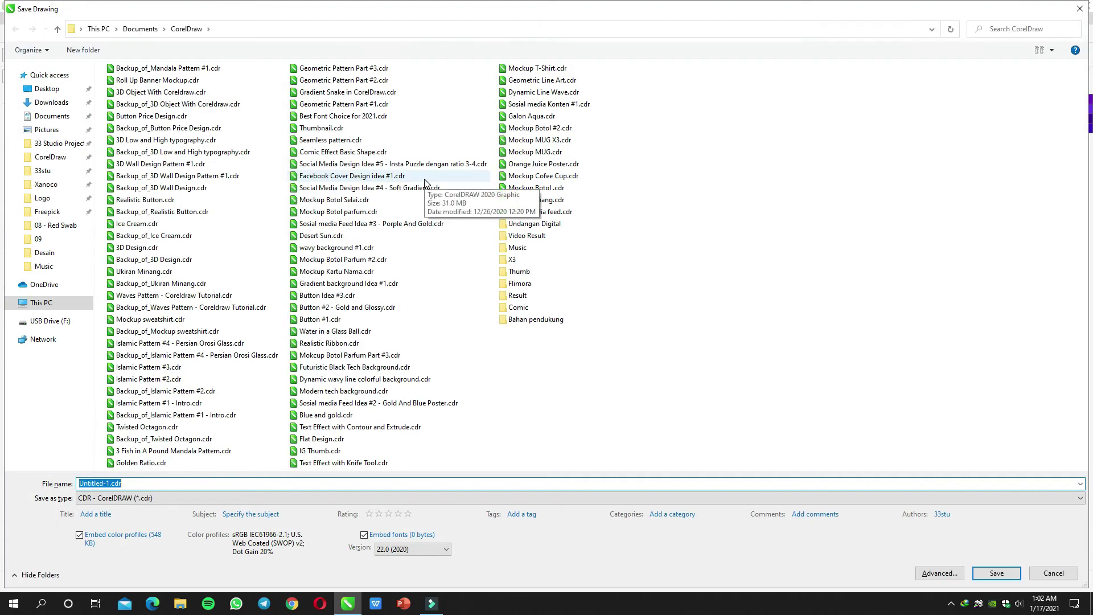
type("Universal Pouch Mockup")
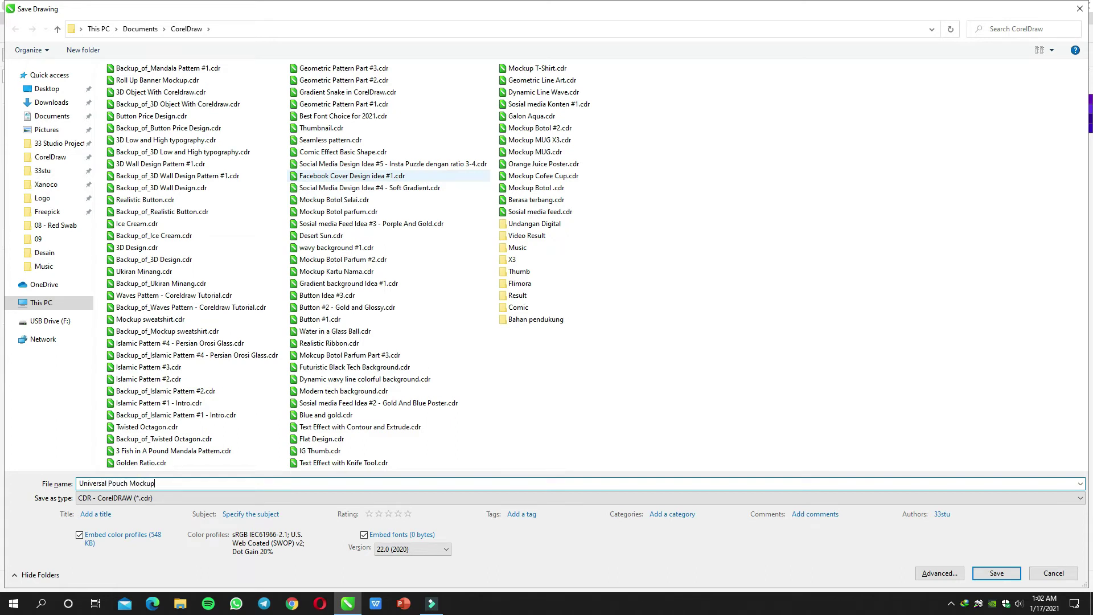
key("Return")
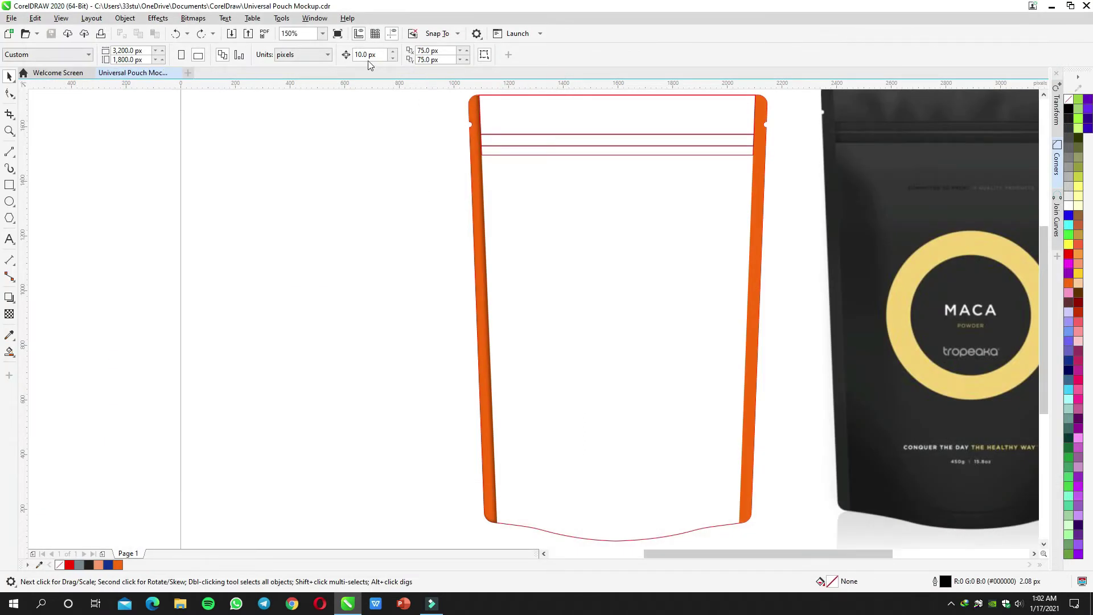
middle_click(137, 74)
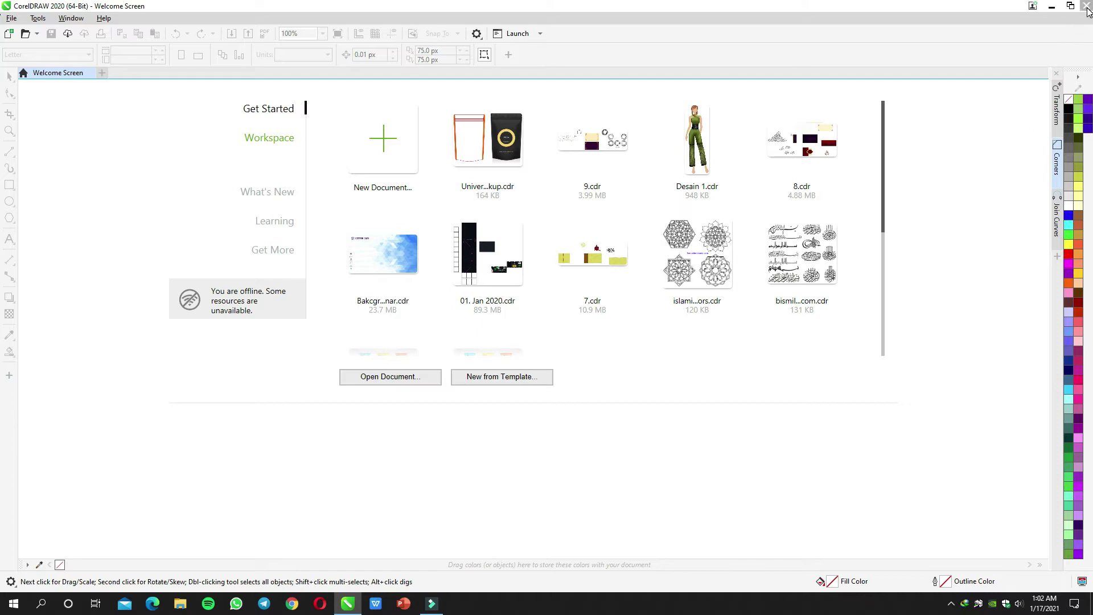
Step: Quit CorelDRAW and start the program again
key("super+d")
right_click(445, 202)
left_click(475, 236)
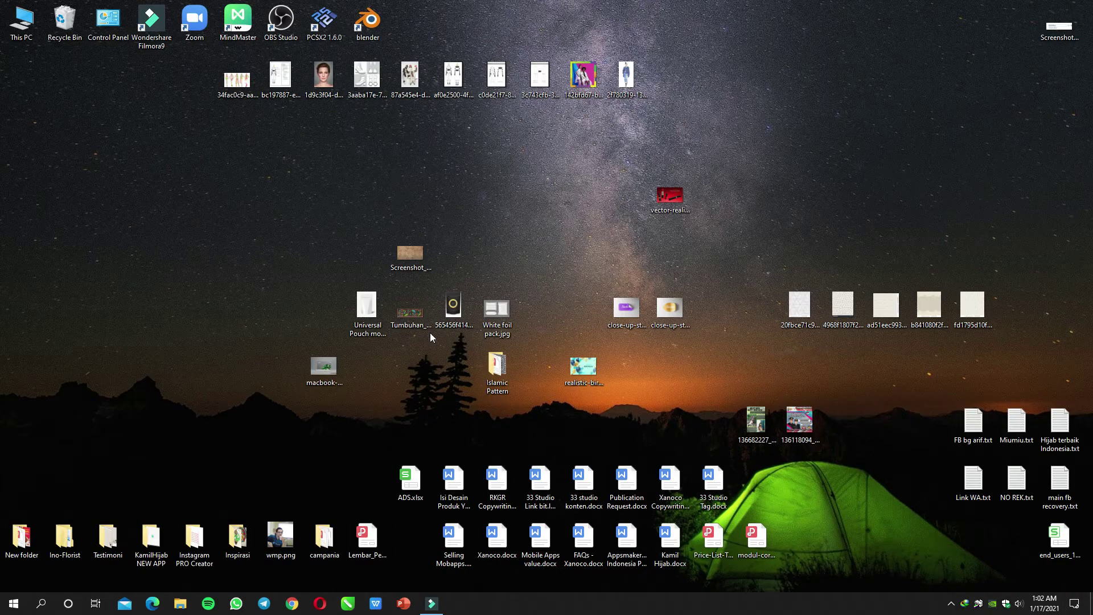
double_click(434, 329)
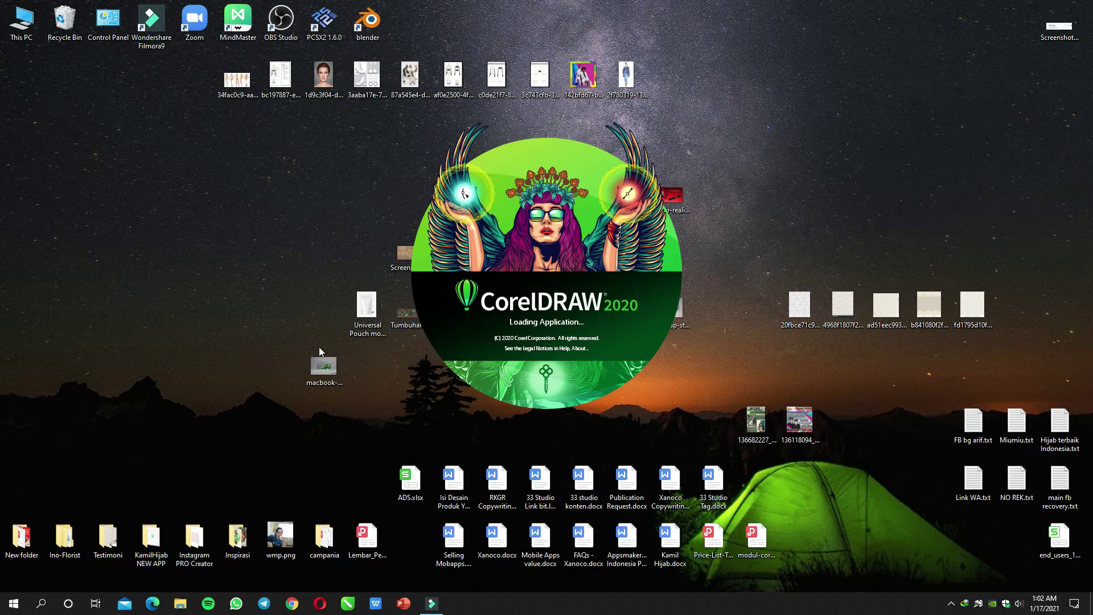
right_click(268, 284)
left_click(289, 317)
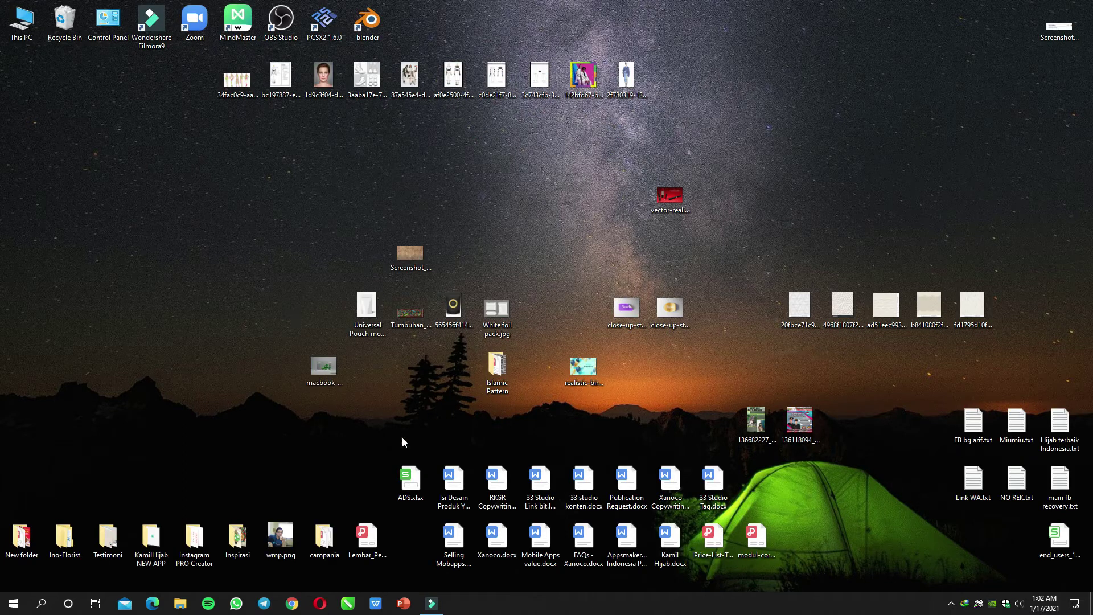
right_click(512, 198)
left_click(533, 234)
Step: Open Task Manager to check the running processes and close it
right_click(560, 604)
left_click(585, 546)
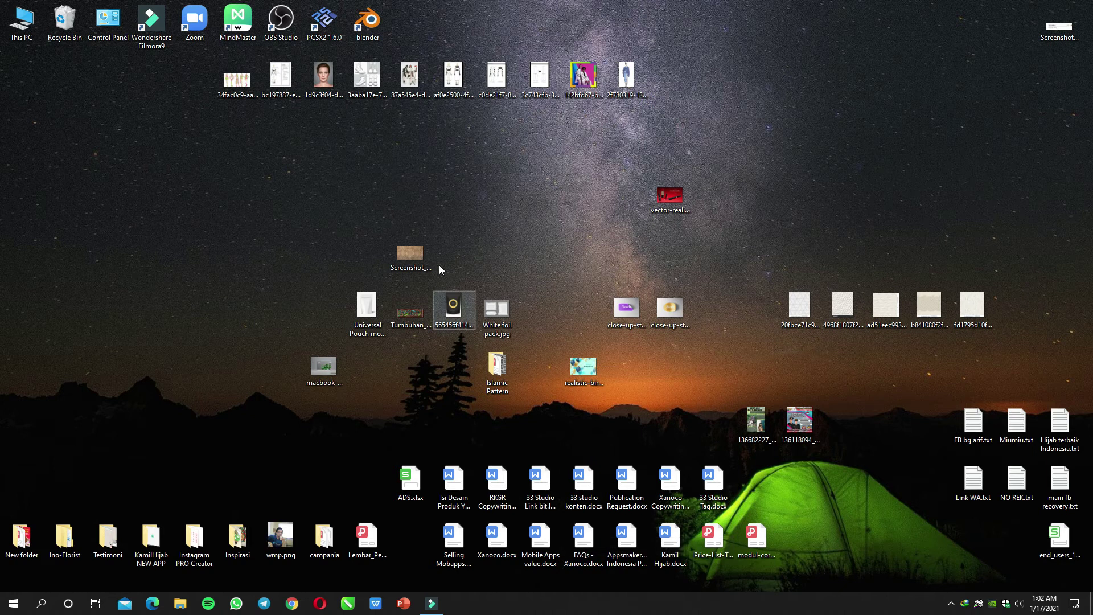
left_click(55, 207)
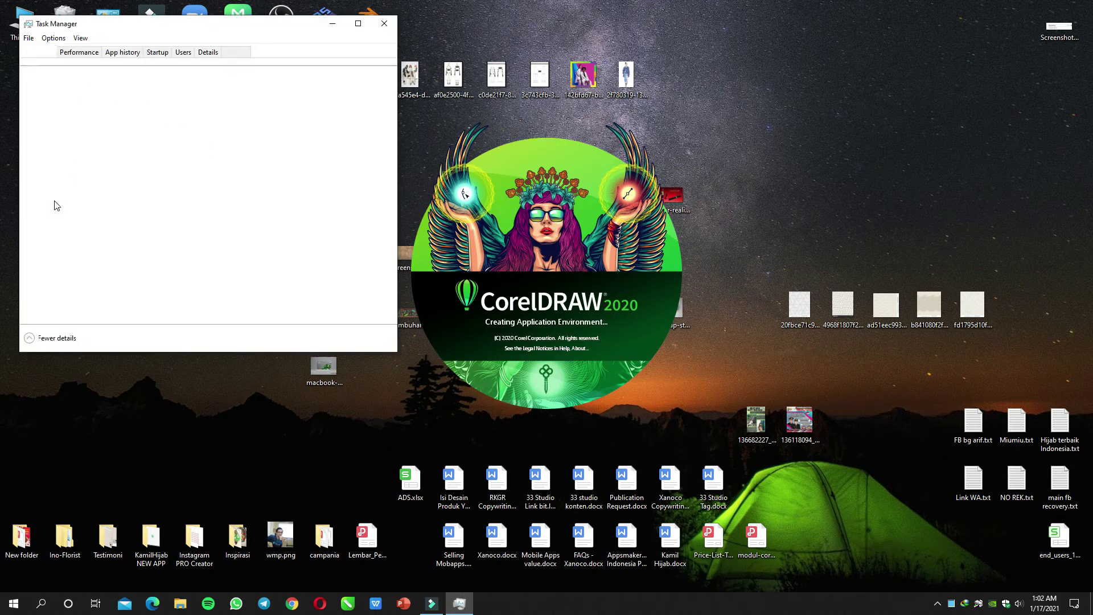
left_click_drag(163, 28, 353, 32)
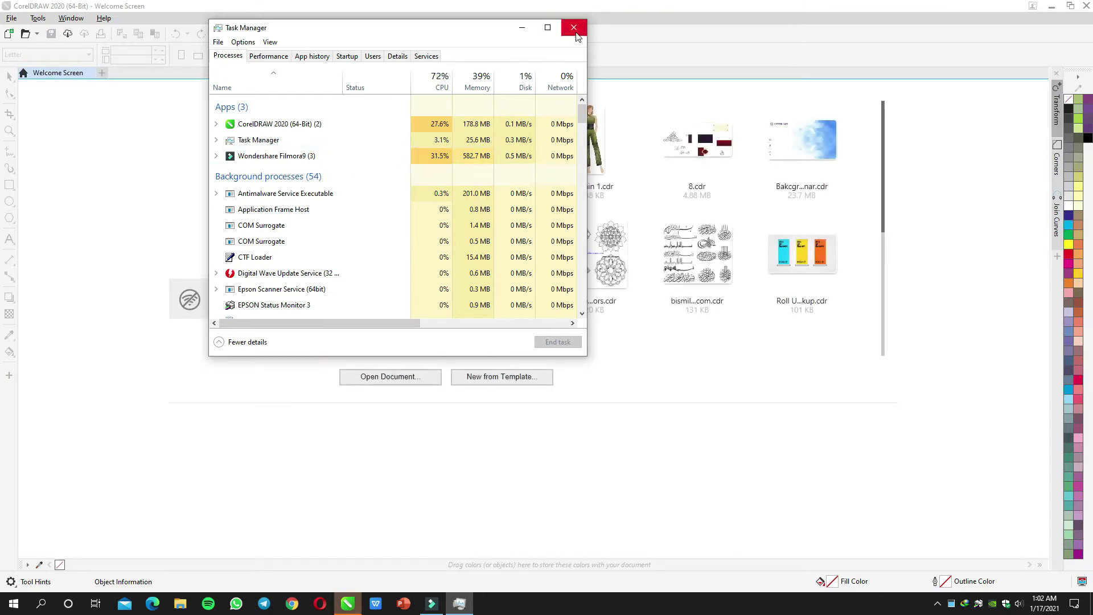
key("alt+F4")
Step: Open "Universal Pouch Mockup.cdr" from the CorelDraw folder in File Explorer
left_click_drag(461, 195, 454, 197)
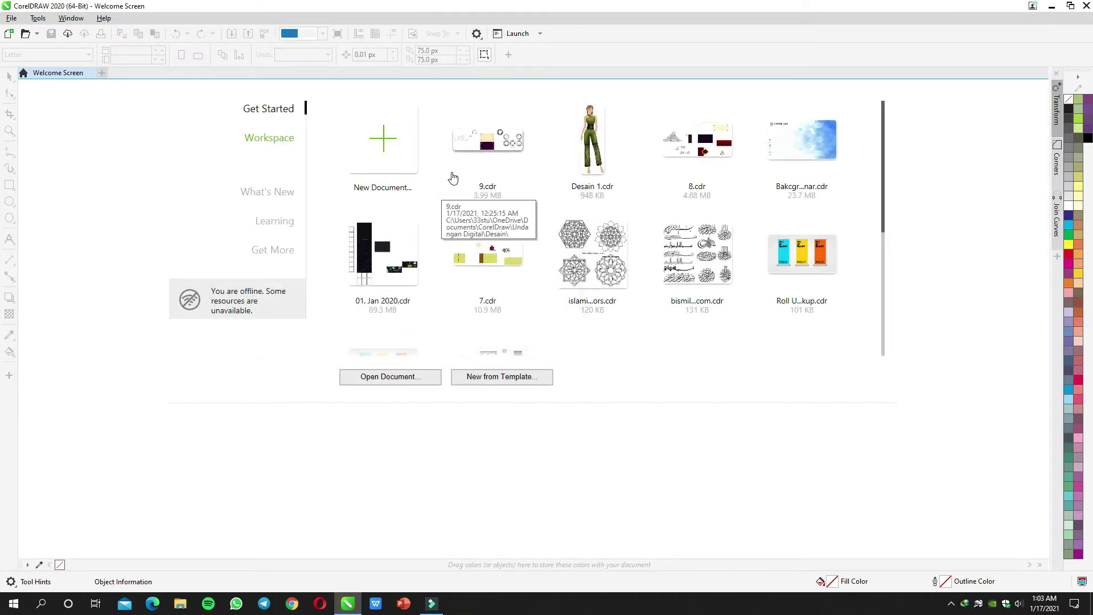
left_click(180, 605)
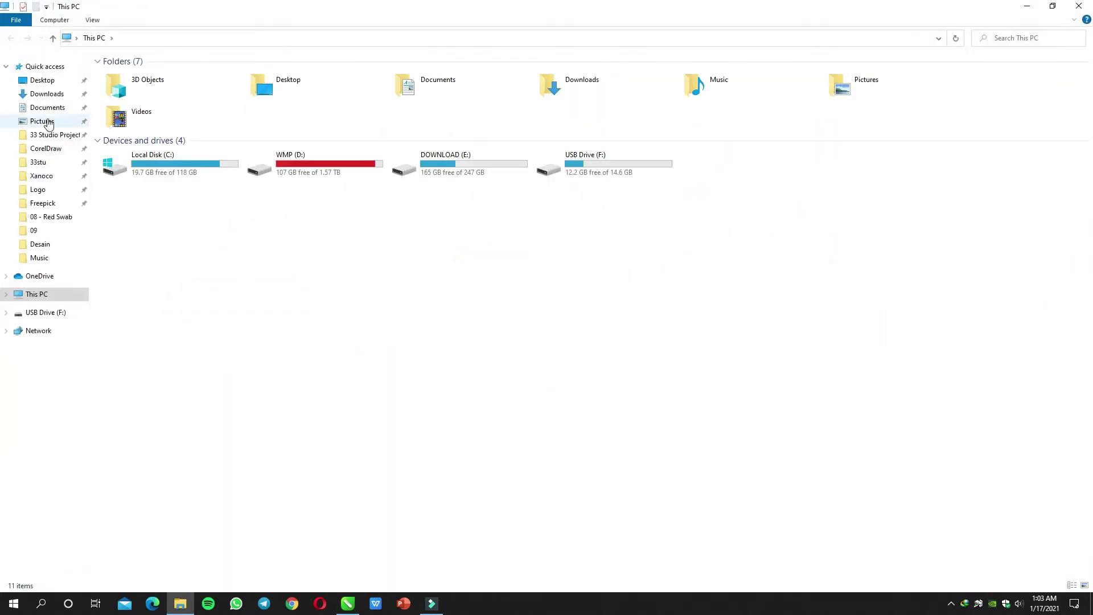
left_click(45, 149)
left_click(514, 159)
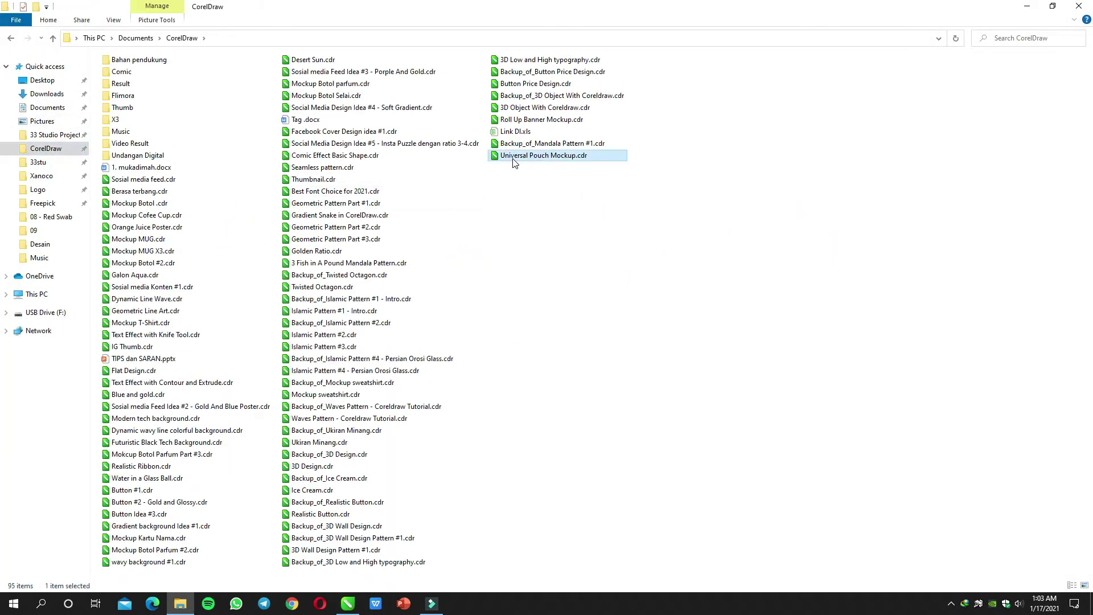
double_click(513, 159)
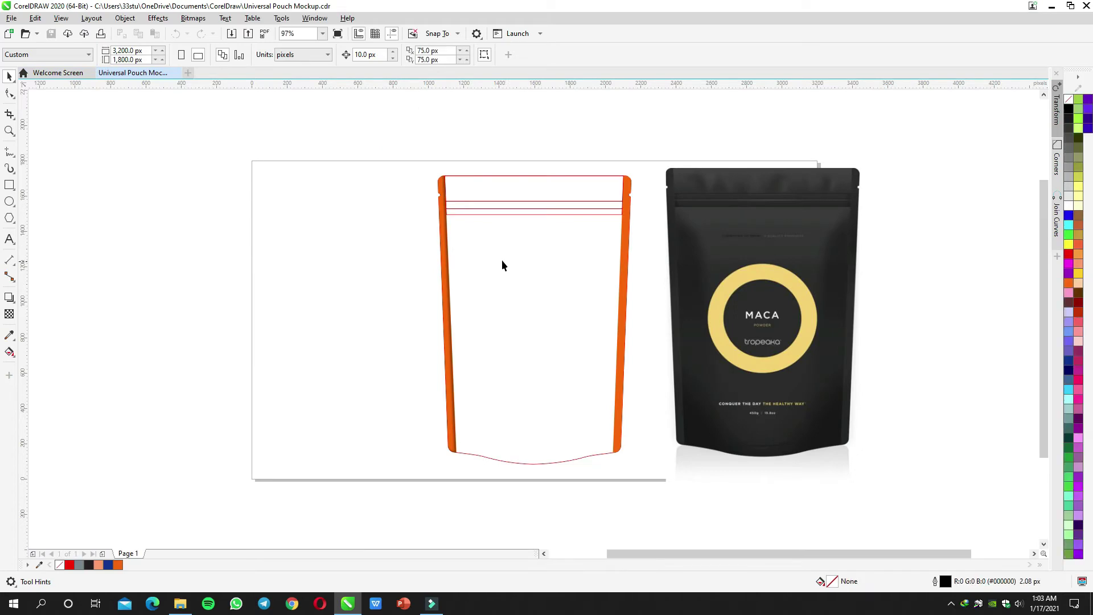
Step: Try to break apart the left strip's inner shadow, and set the shadow's opacity to 58
scroll(469, 275, "up", 5)
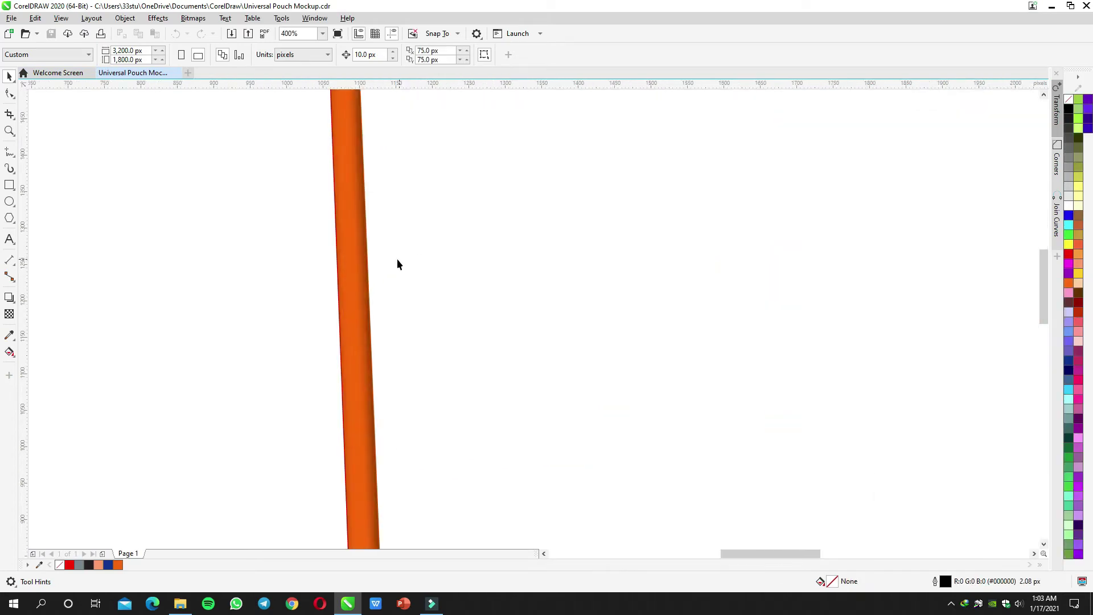
right_click(364, 225)
left_click(352, 216)
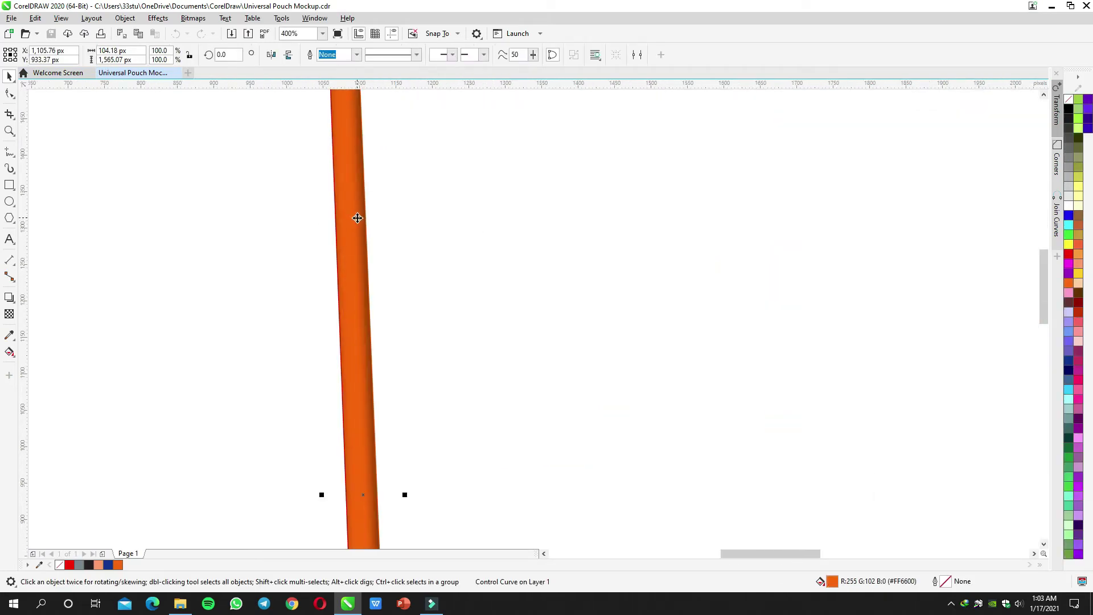
left_click(10, 299)
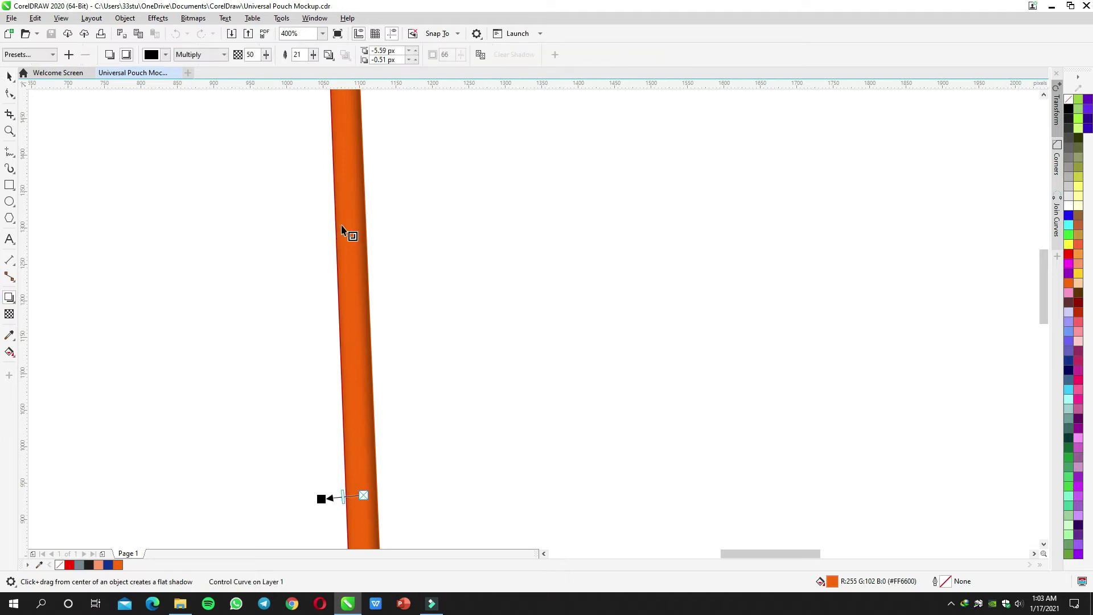
right_click(363, 214)
left_click(315, 222)
scroll(320, 464, "up", 2)
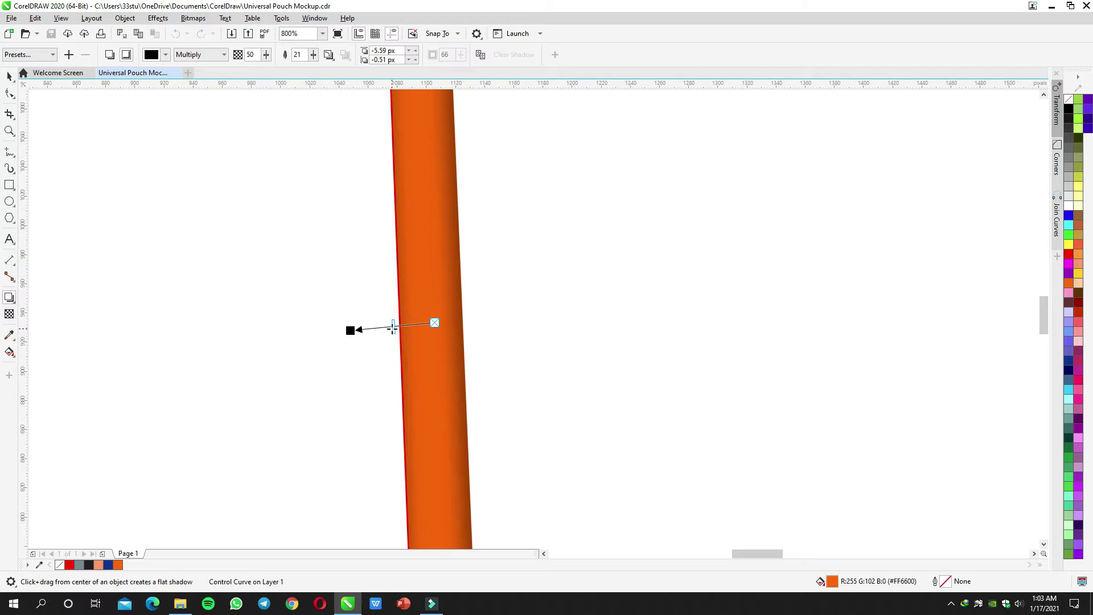
right_click(457, 256)
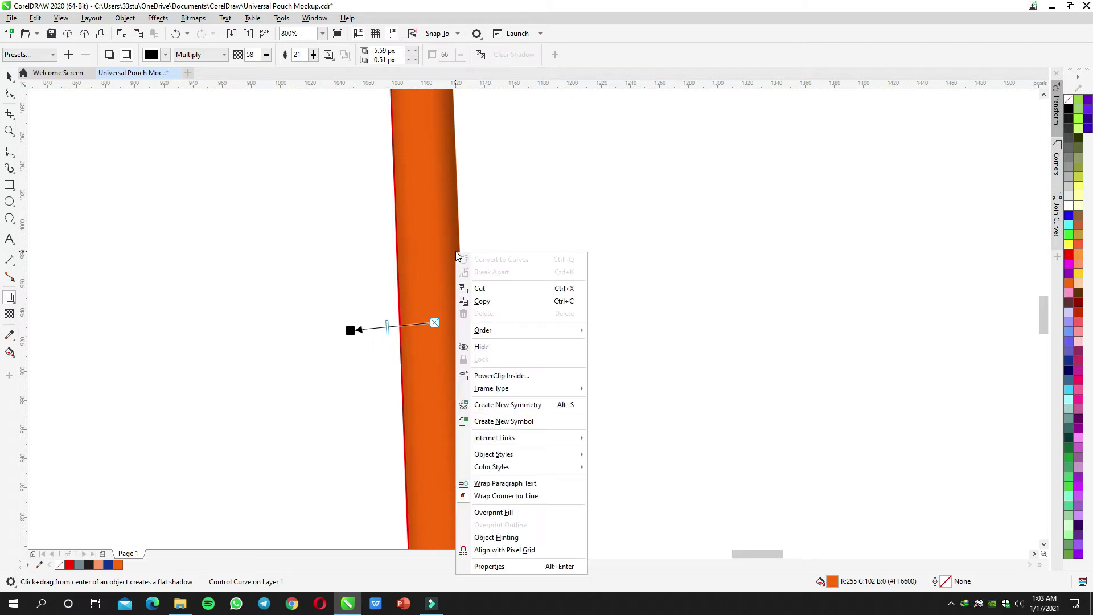
left_click(445, 231)
left_click(326, 213)
key("space")
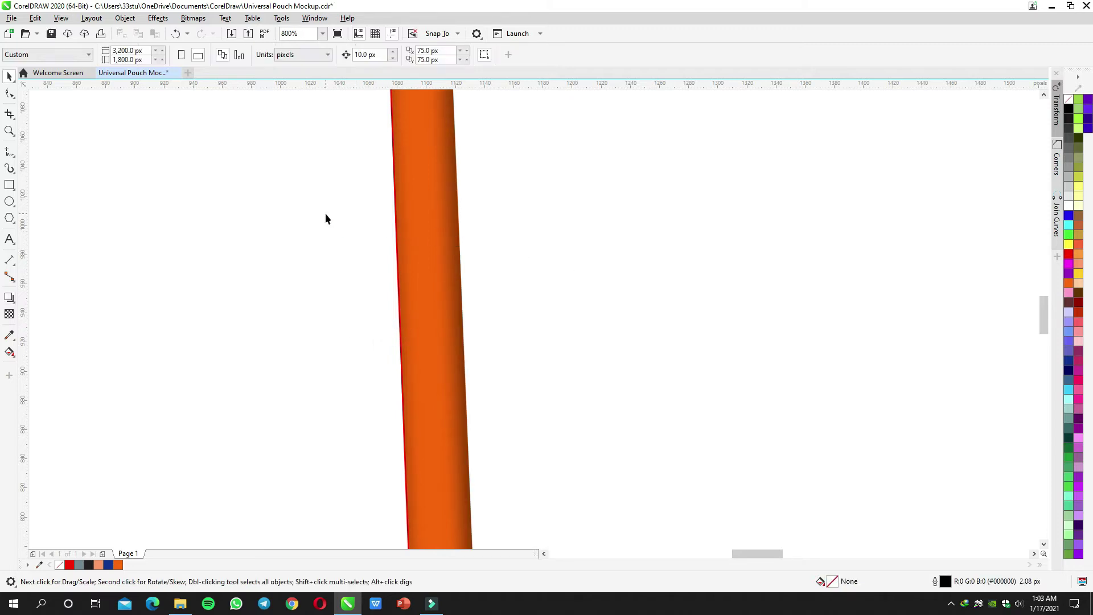
right_click(449, 192)
key("Escape")
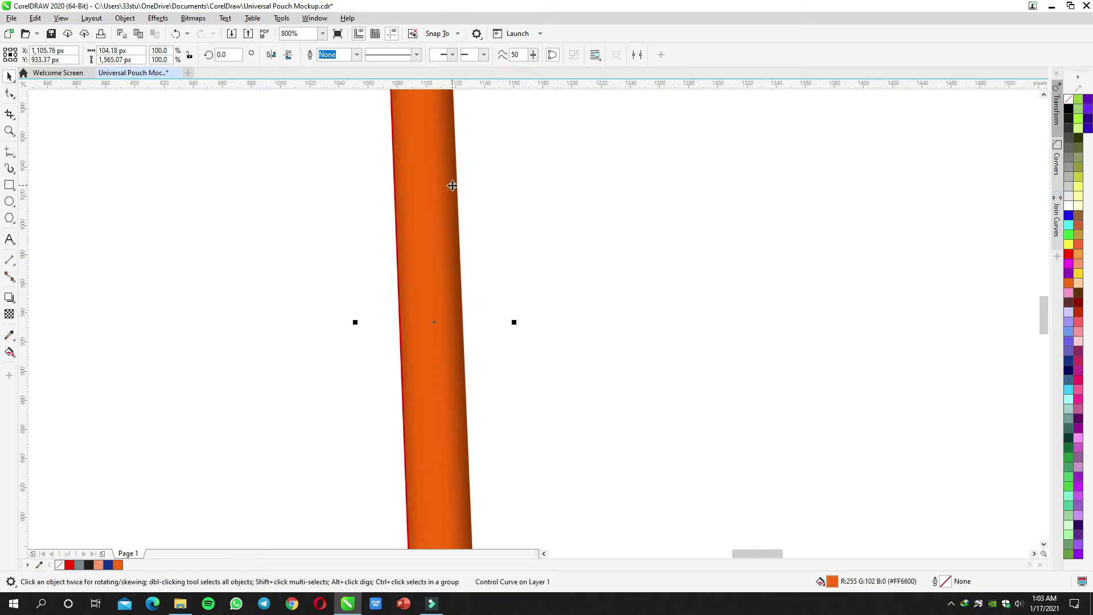
Step: Add an inner shadow along the right strip's inner edge, offset about 10.6 px horizontally and -2.1 px vertically
scroll(395, 216, "down", 2)
scroll(396, 216, "down", 4)
scroll(378, 236, "up", 4)
left_click_drag(378, 237, 167, 199)
left_click_drag(783, 232, 239, 216)
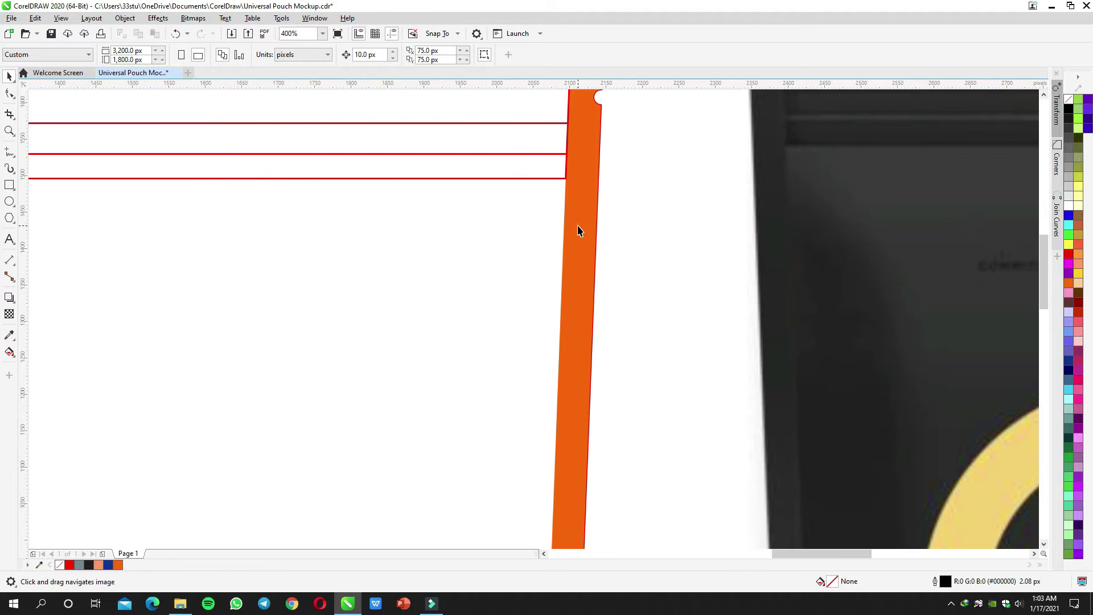
key("space")
left_click(578, 226)
left_click_drag(574, 256, 610, 342)
scroll(607, 324, "down", 2)
mouse_move(617, 387)
left_mouse_down()
mouse_move(608, 401)
mouse_move(618, 366)
mouse_move(610, 374)
left_mouse_up()
scroll(610, 400, "up", 2)
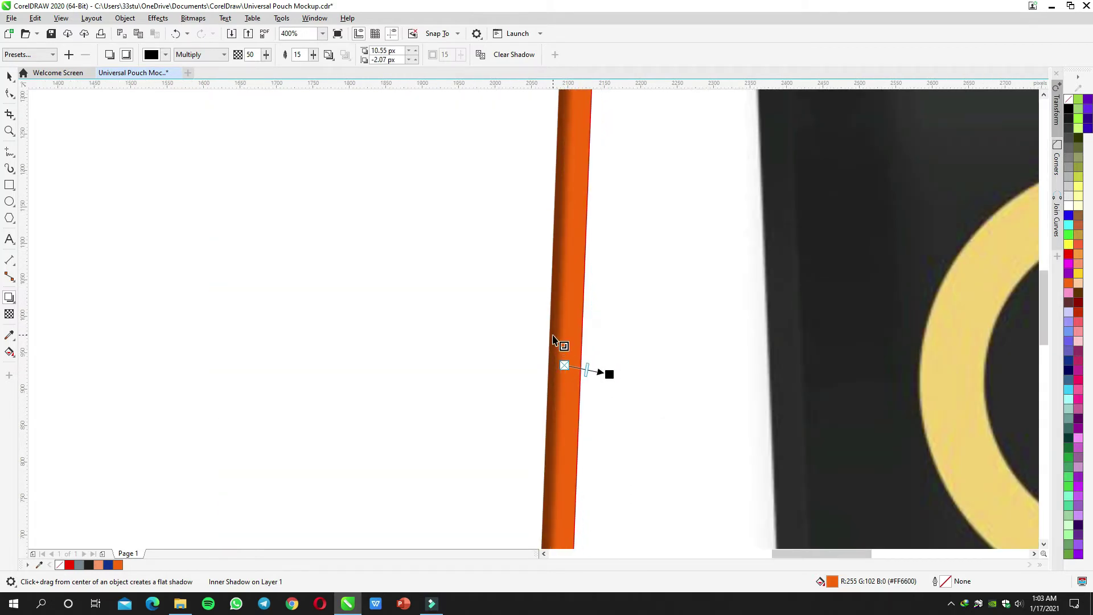
Step: Reduce the right strip's shadow offset to about 6.6 px horizontally and -0.5 px vertically, and break the inner shadow apart
right_click(553, 338)
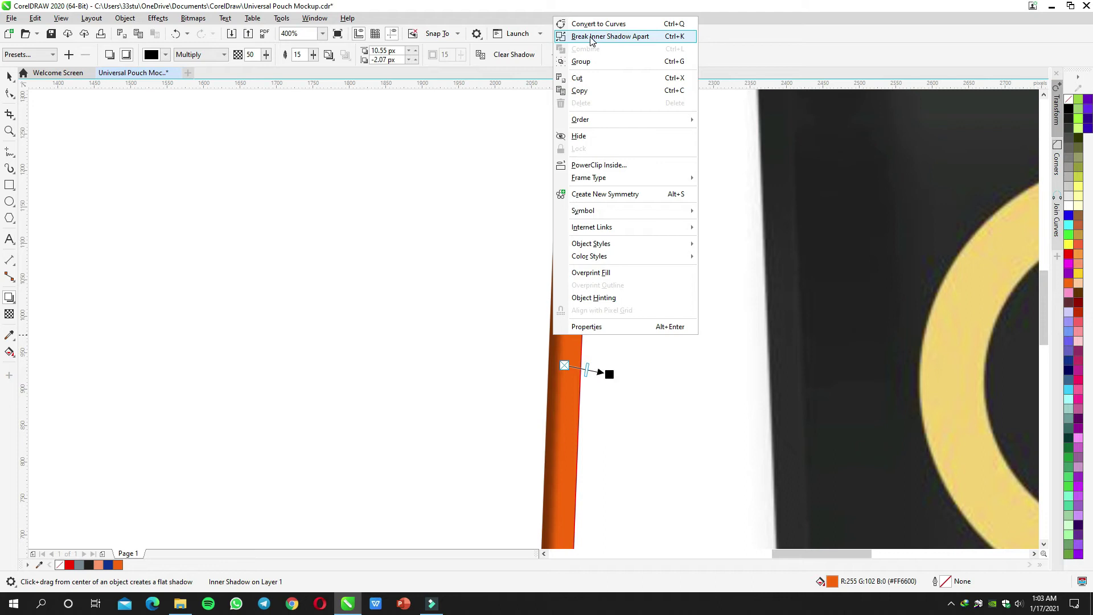
left_click(559, 359)
left_click_drag(608, 374, 606, 368)
right_click(562, 314)
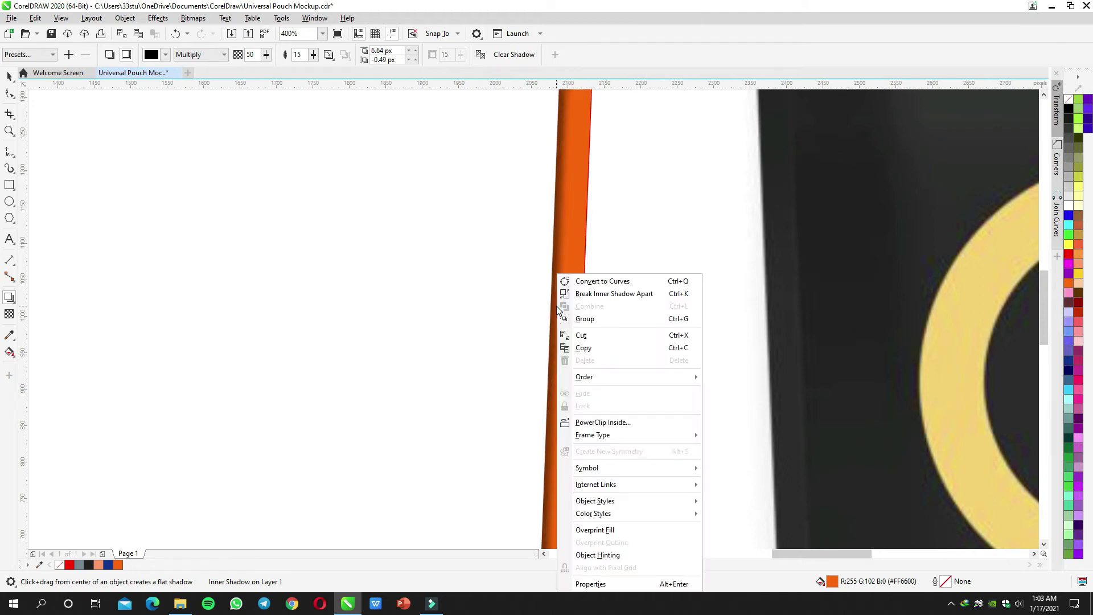
left_click(570, 294)
Step: Move the separated shadow off the right strip and PowerClip it inside that orange strip
key("space")
left_click(639, 270)
scroll(639, 270, "down", 1)
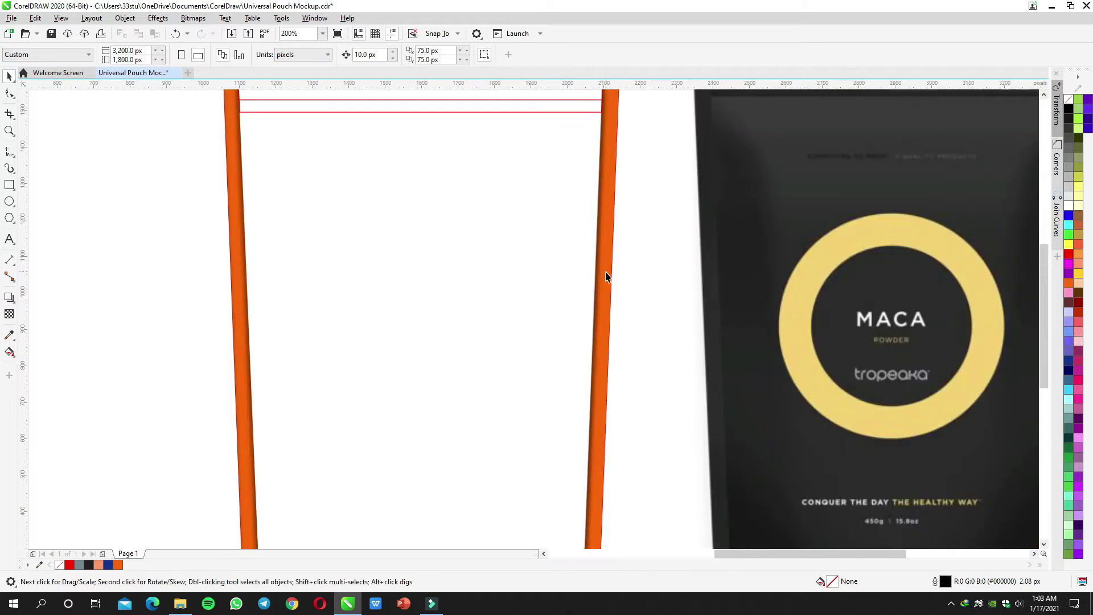
left_click_drag(606, 276, 549, 264)
right_click(549, 264)
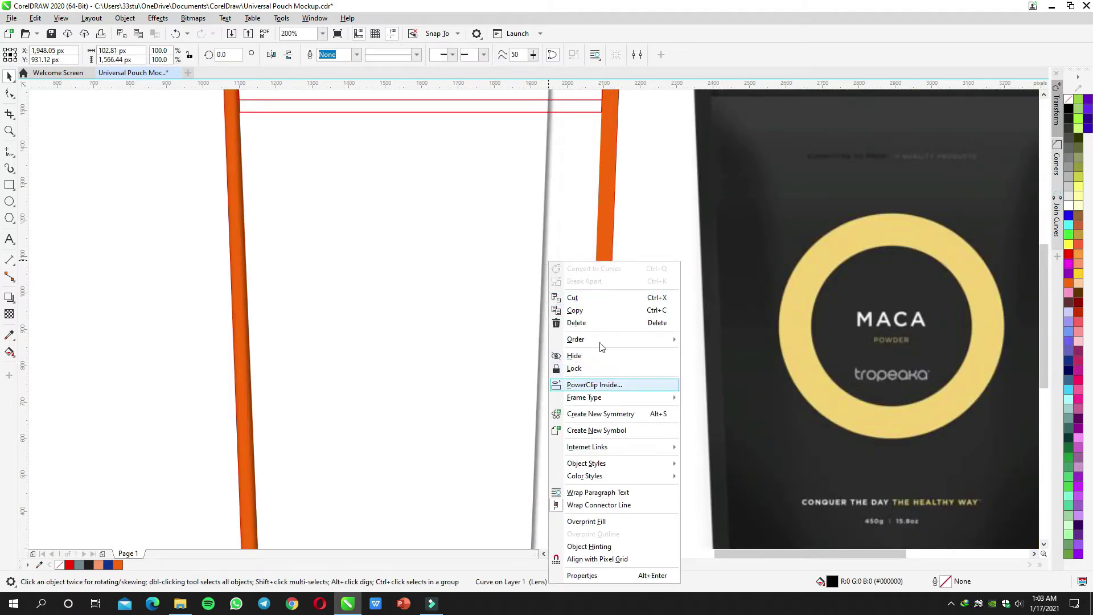
left_click(594, 385)
left_click(610, 295)
left_click(613, 289)
Step: Clear the existing inner shadow from the left orange strip
scroll(613, 289, "down", 2)
scroll(519, 282, "up", 1)
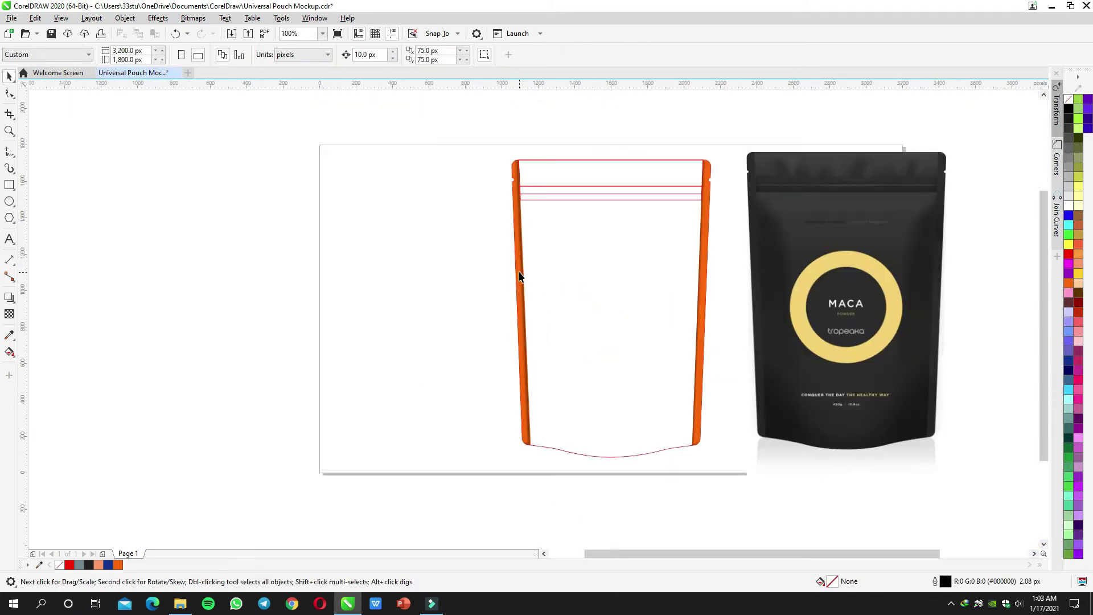
left_click(520, 276)
right_click(521, 263)
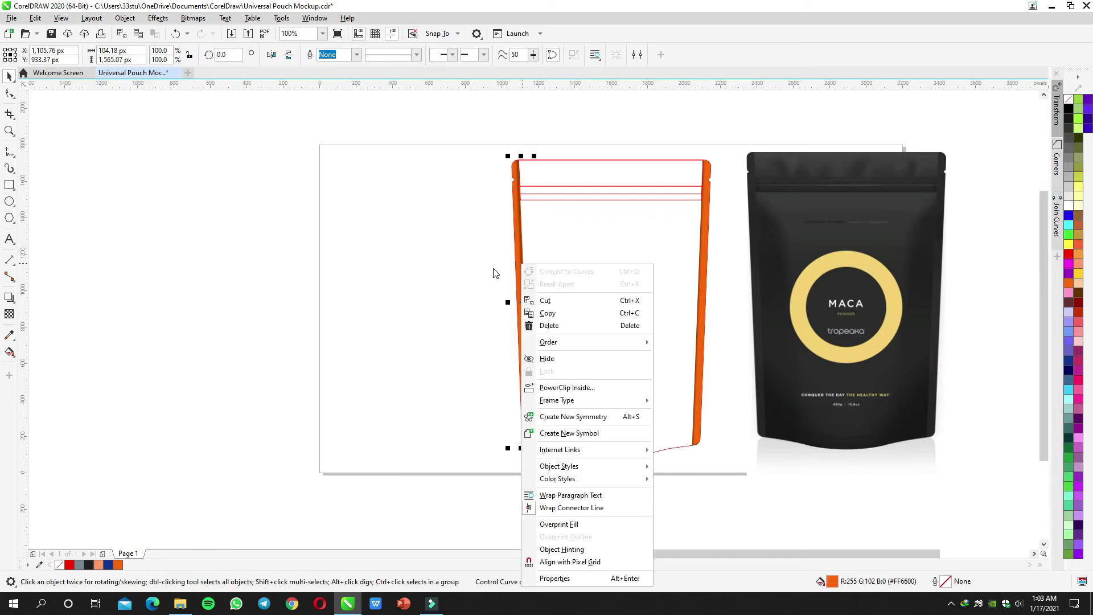
left_click(495, 273)
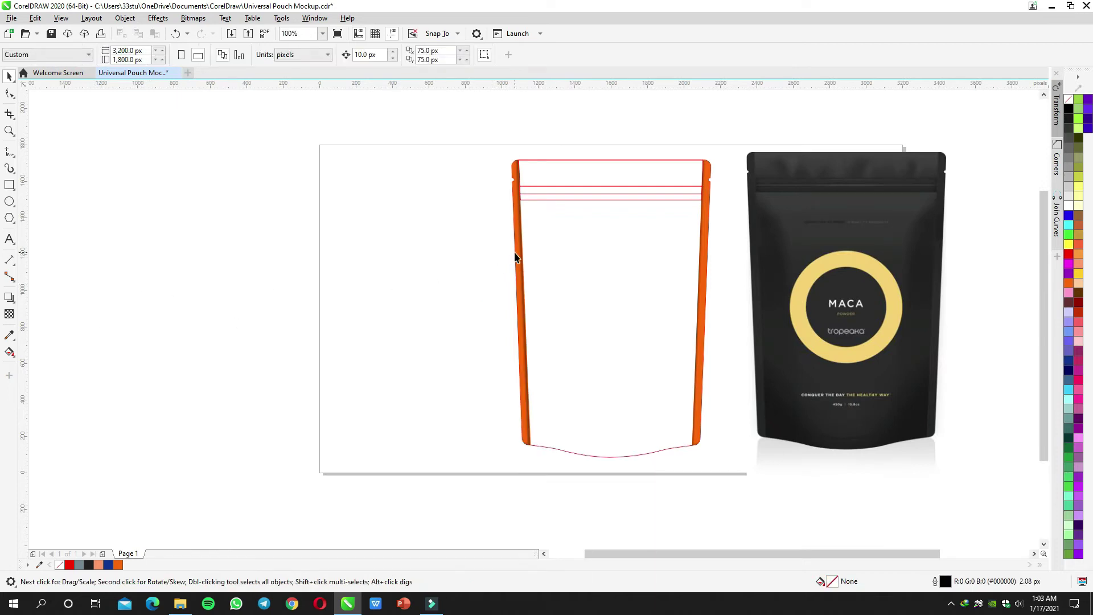
left_click(515, 258)
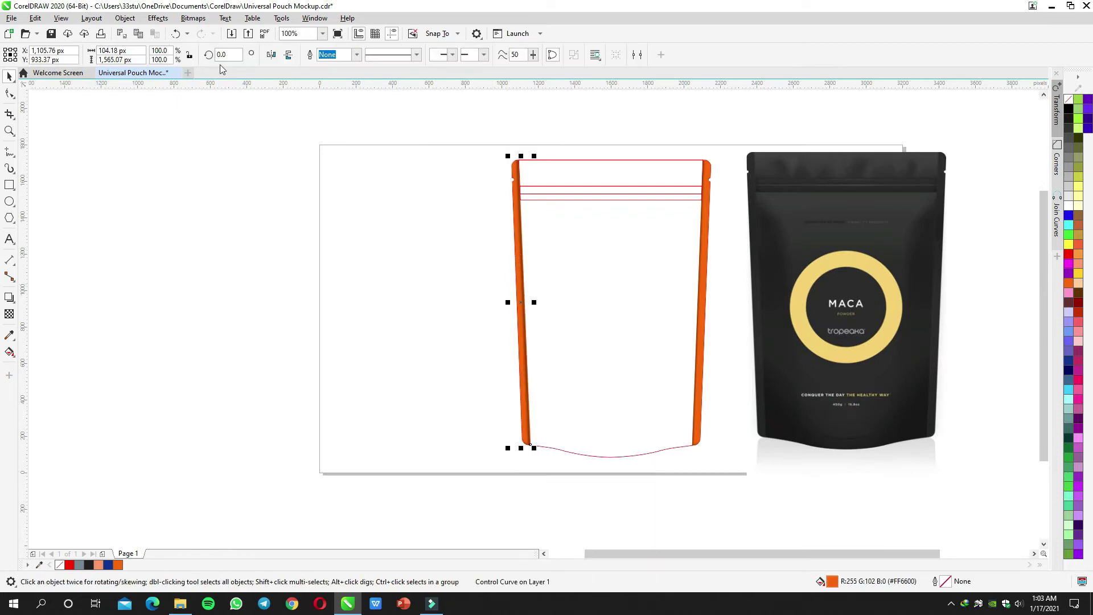
left_click(9, 297)
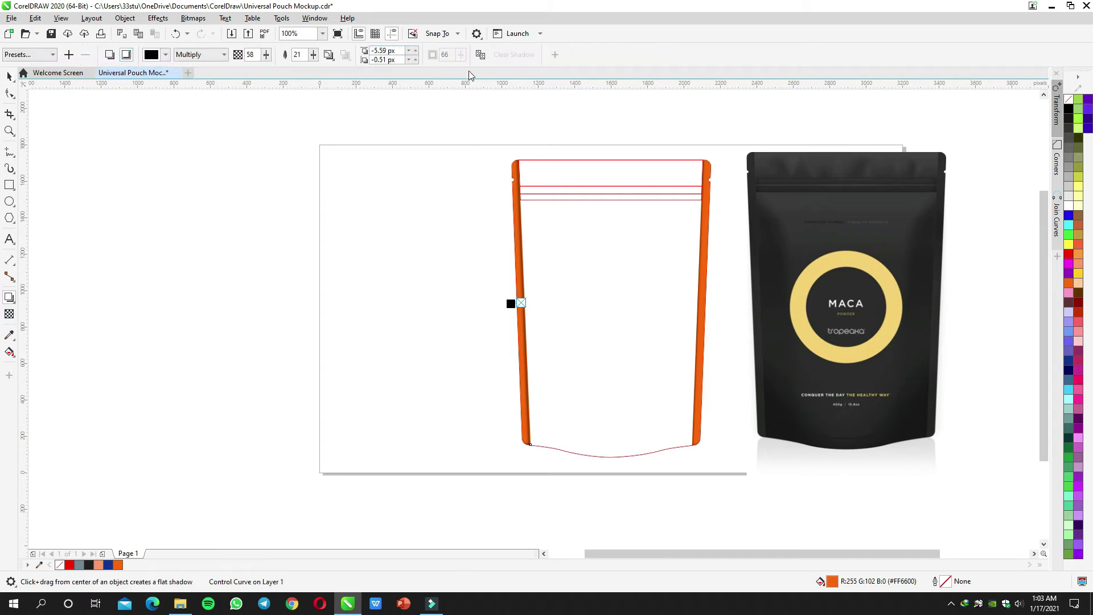
left_click_drag(510, 303, 501, 216)
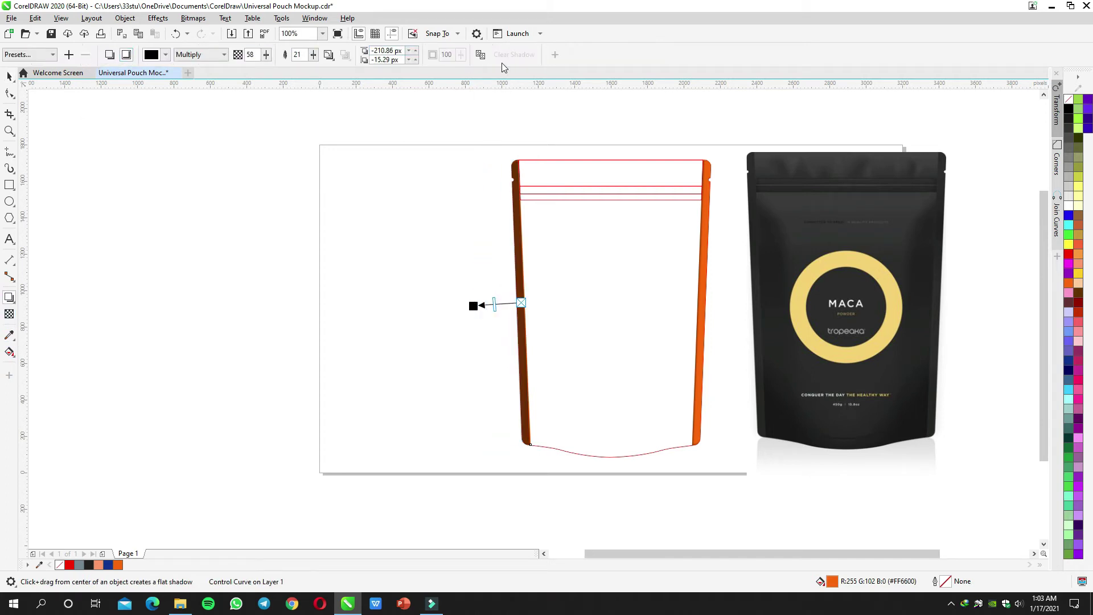
left_click(519, 292)
left_click(498, 56)
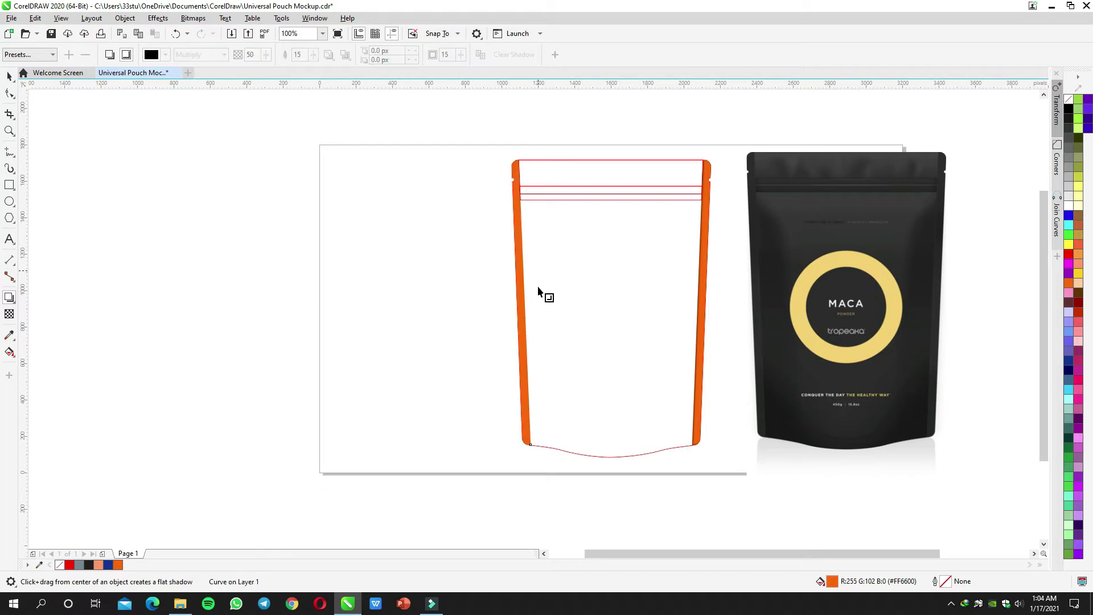
Step: Add a new inner shadow to the left strip, offset about -7.7 px horizontally and 0 px vertically, and break it apart
scroll(519, 325, "up", 4)
left_click_drag(523, 370, 479, 371)
right_click(524, 270)
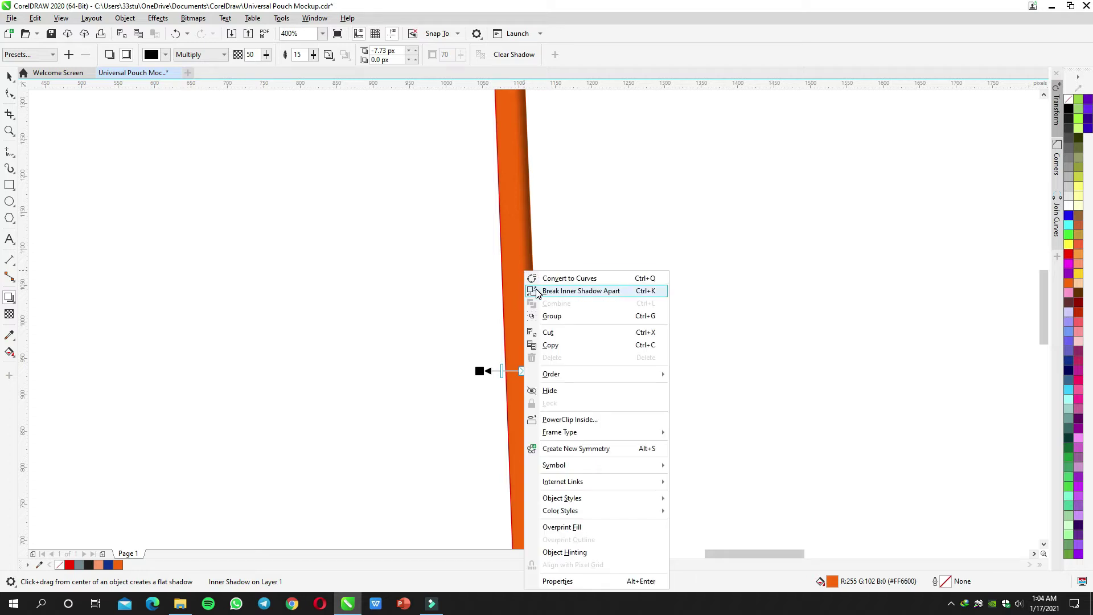
left_click(580, 291)
Step: Move the separated shadow off the left strip and PowerClip it inside that orange strip
scroll(512, 287, "down", 2)
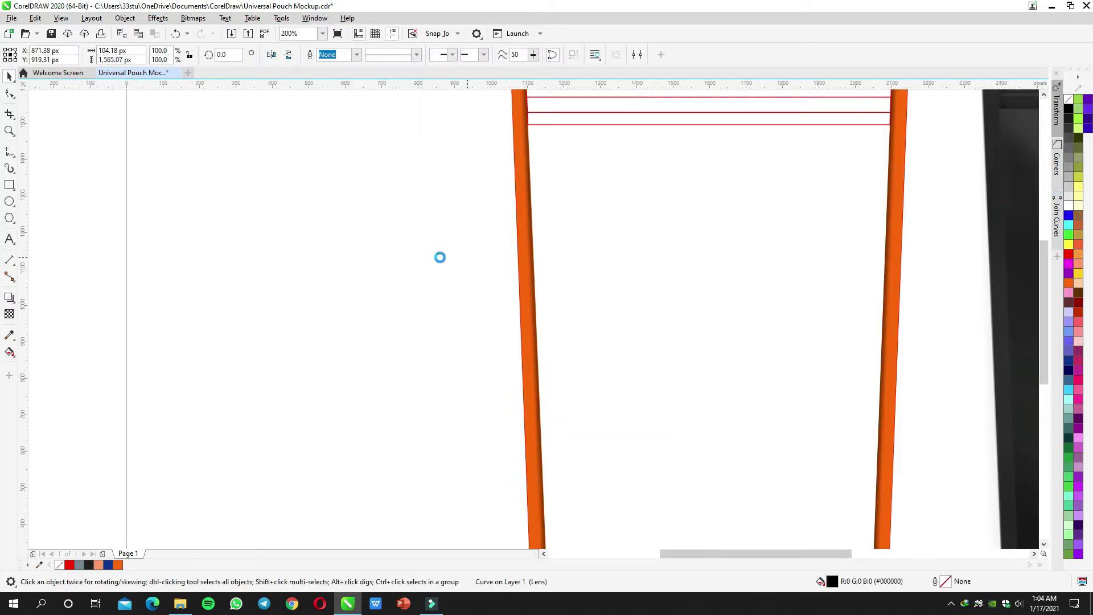
right_click(440, 259)
left_click(482, 383)
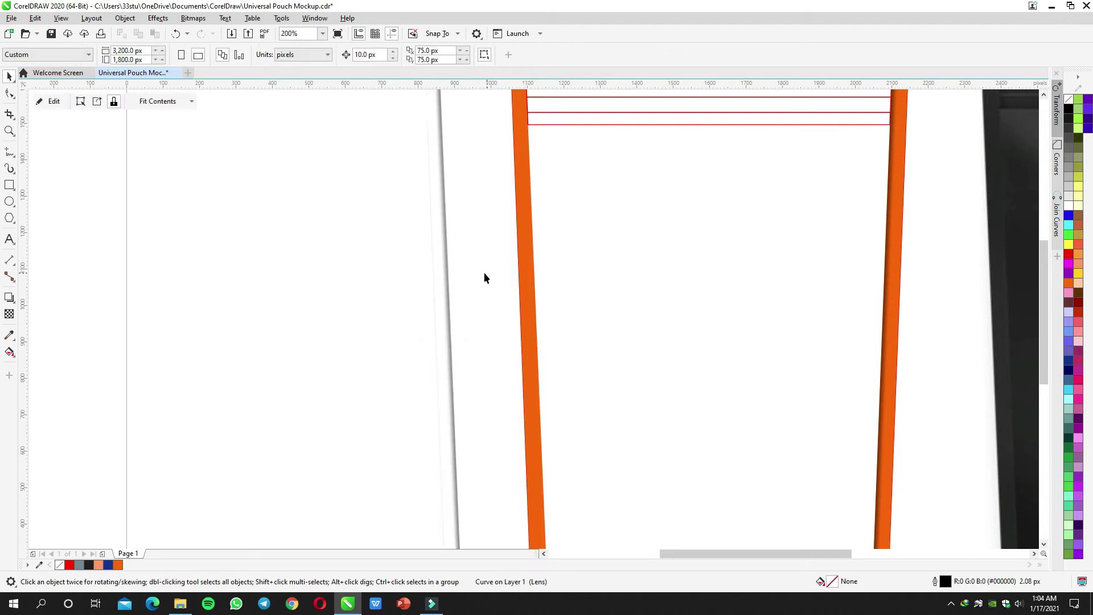
Step: Fill the whole pouch body shape with the same orange as the side strips (#FF6600)
scroll(483, 272, "down", 2)
left_click_drag(484, 268, 308, 188)
scroll(440, 229, "up", 2)
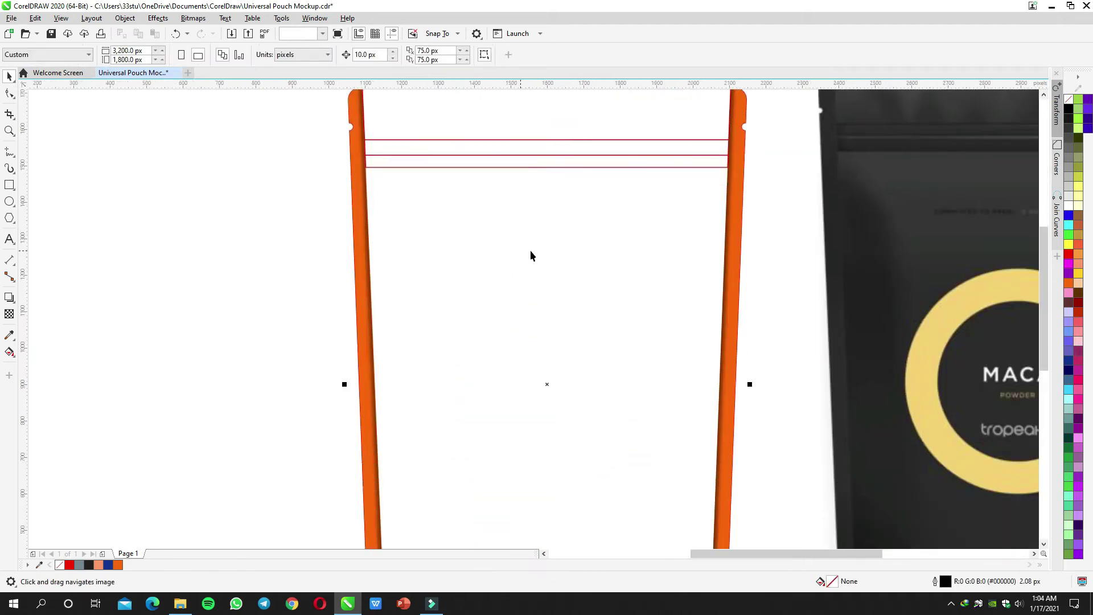
left_click(1069, 283)
scroll(761, 224, "down", 1)
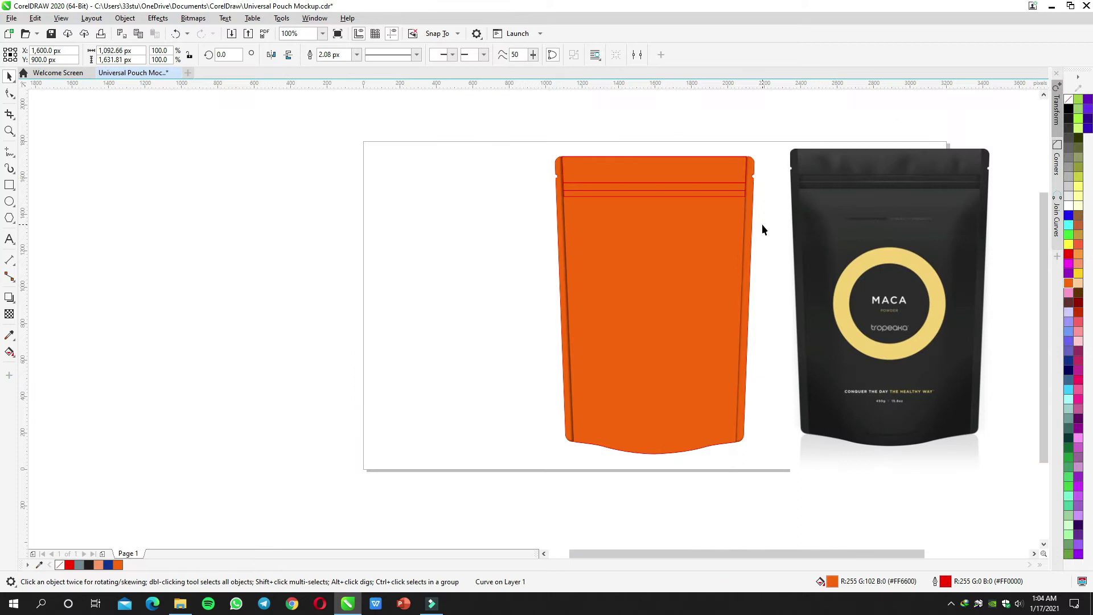
Step: Examine the shading of the zipper bands on the black reference pouch and compare it with the orange pouch
left_click_drag(695, 212, 610, 215)
scroll(674, 268, "up", 2)
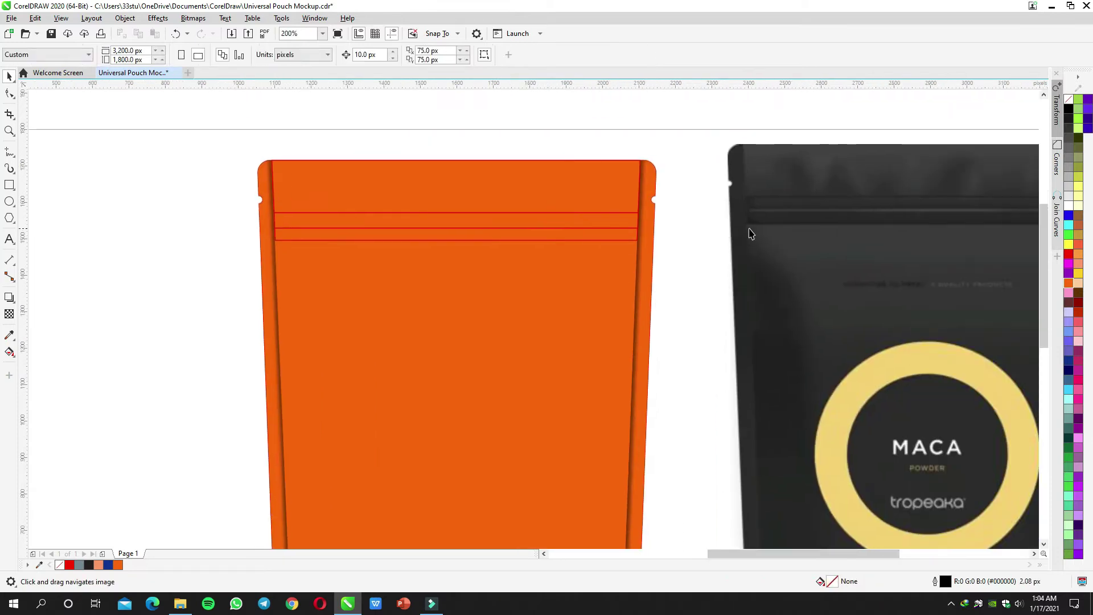
scroll(763, 211, "up", 2)
scroll(464, 230, "down", 2)
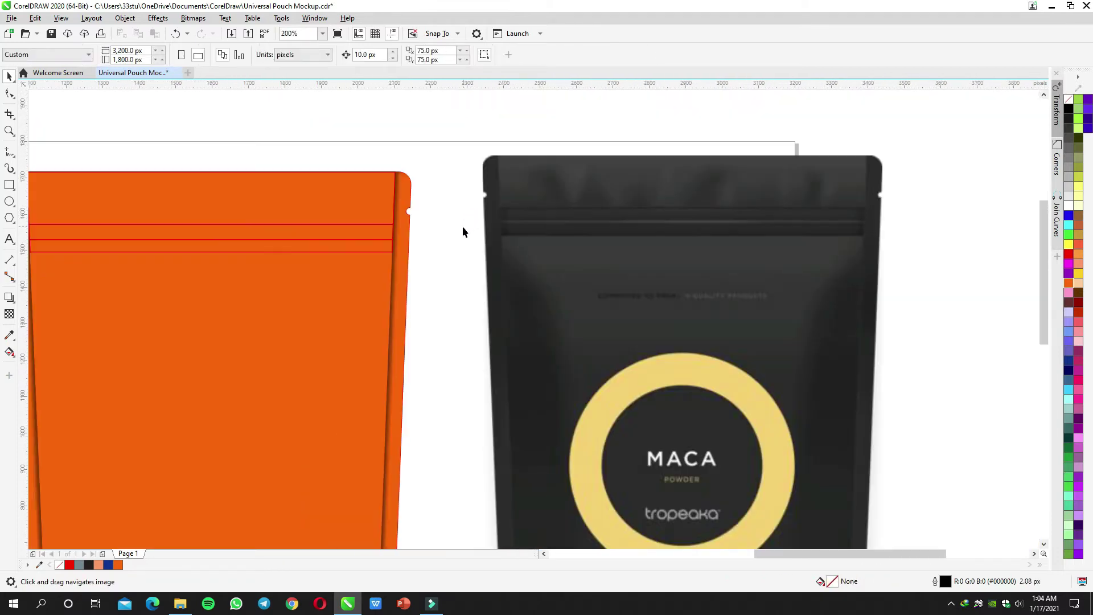
scroll(644, 211, "up", 3)
scroll(649, 208, "up", 2)
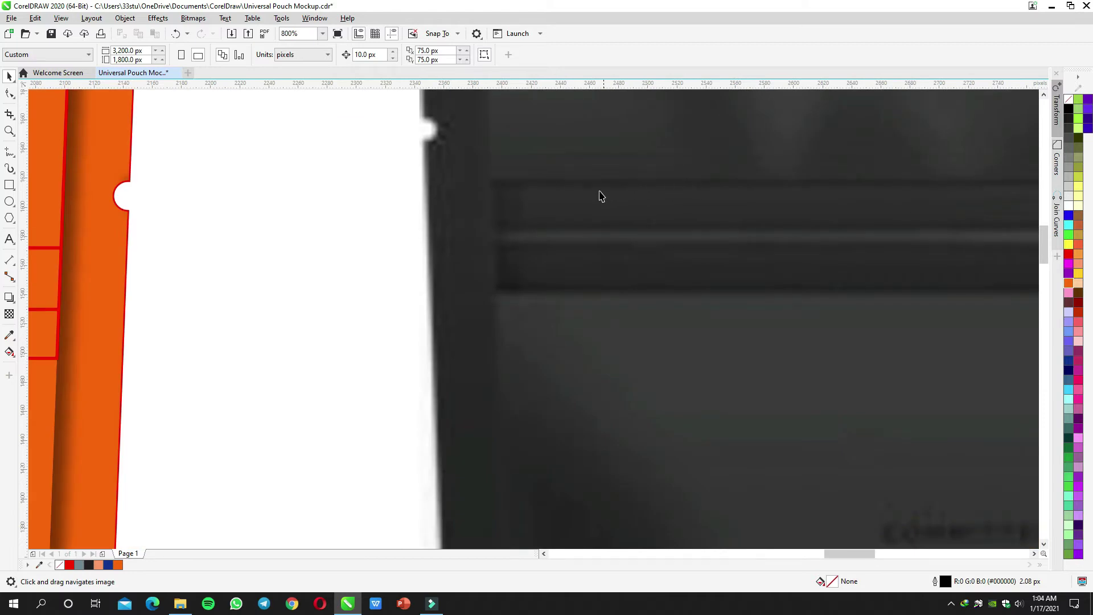
scroll(844, 263, "down", 2)
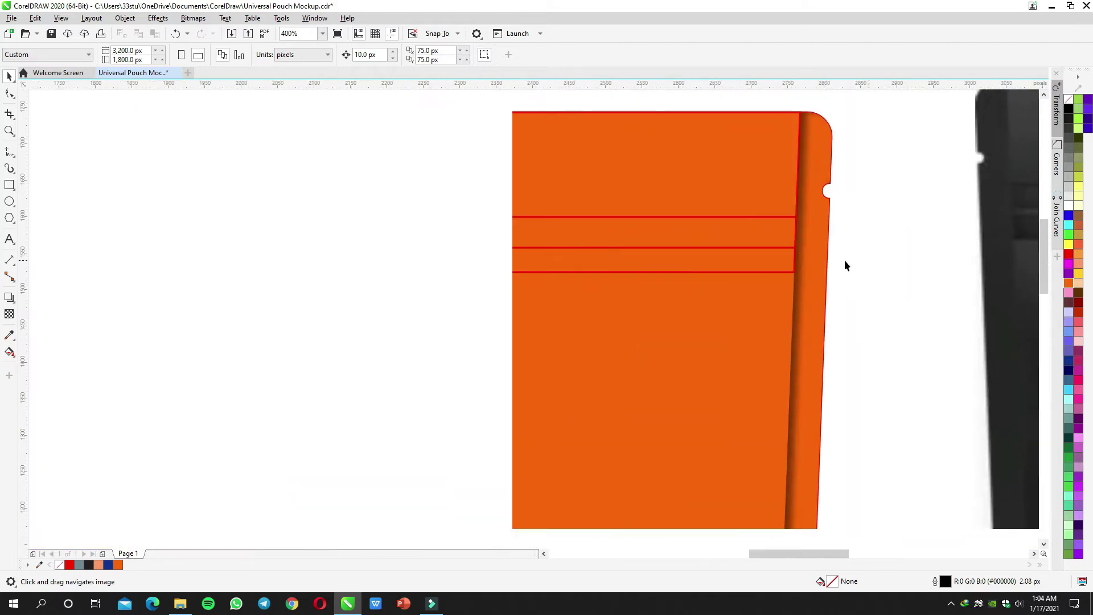
Step: Fill the upper zipper band with orange (#FF6600) and remove its outline
scroll(546, 237, "up", 2)
left_click(529, 242)
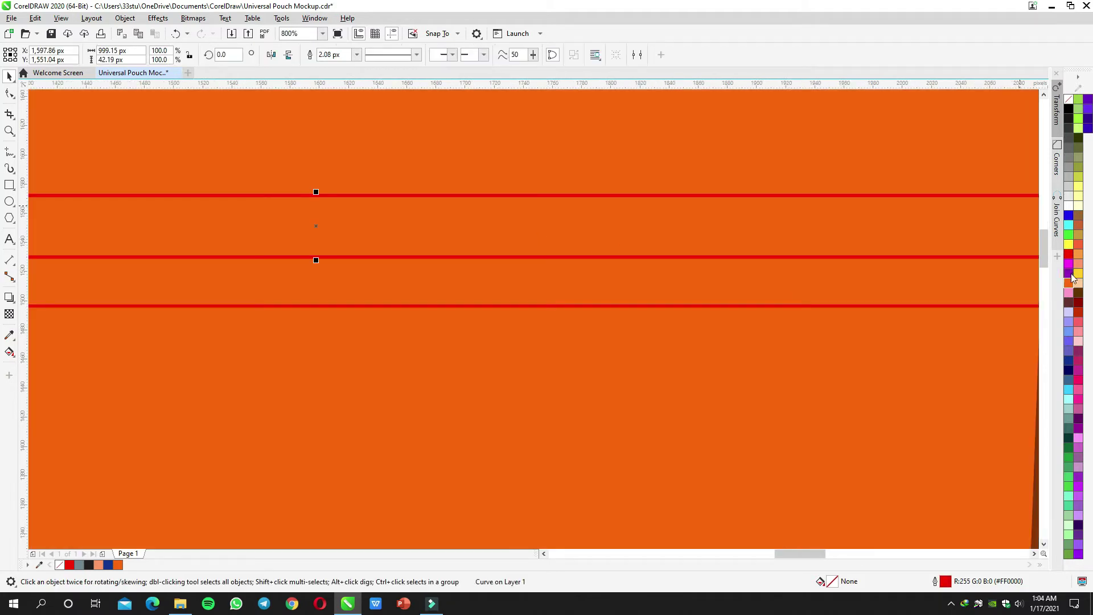
right_click(1069, 100)
scroll(767, 231, "down", 1)
middle_click(725, 251)
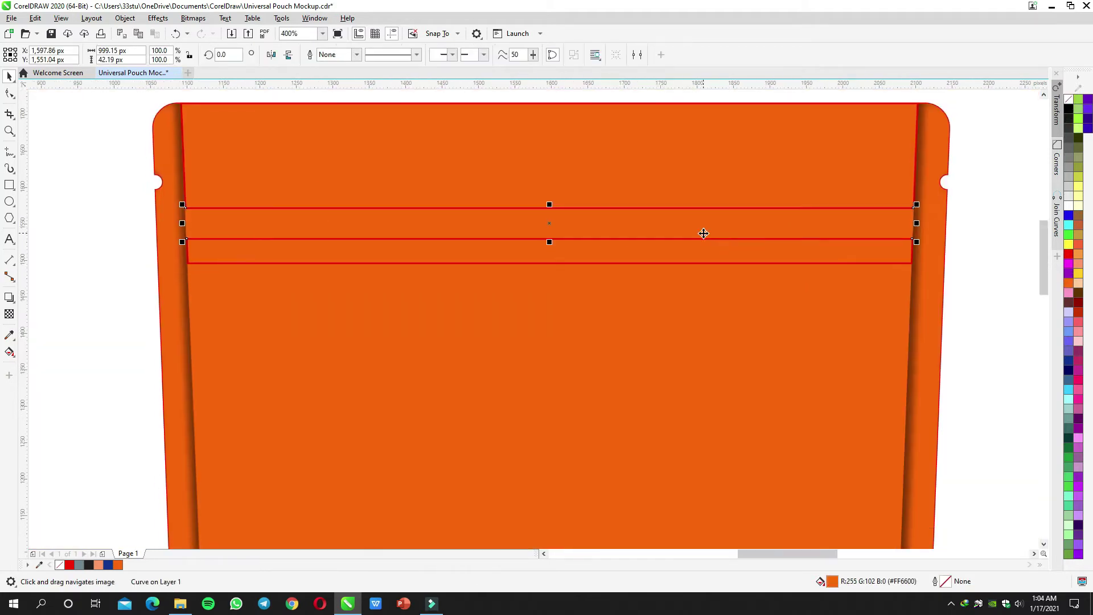
Step: Add a downward inner shadow to the upper zipper band, offset about -8.2 px vertically, with opacity 40 and feather 24
left_click(10, 299)
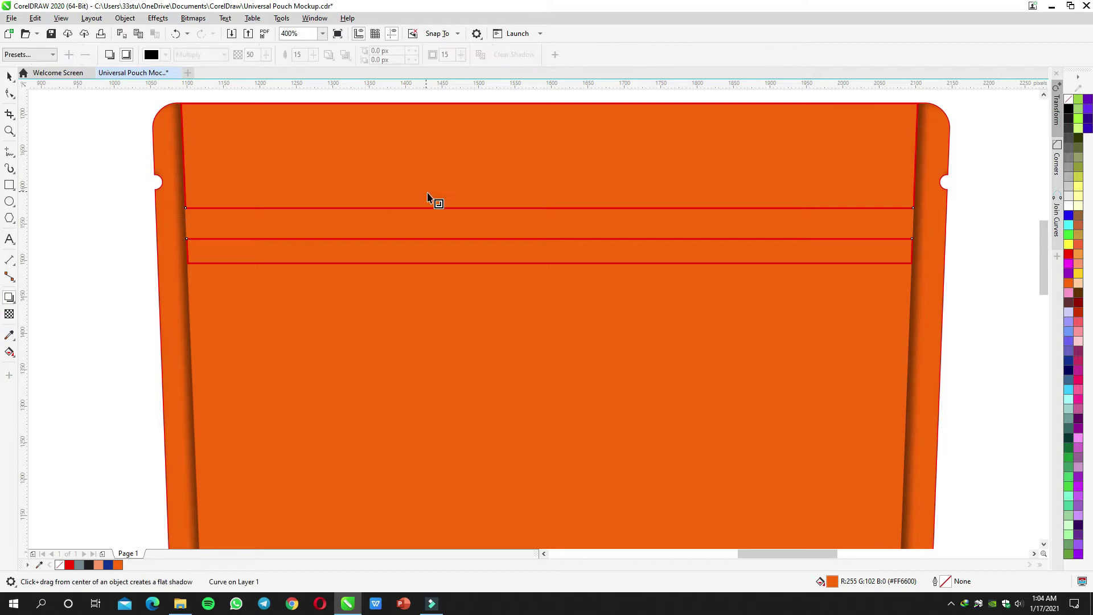
scroll(432, 204, "up", 1)
scroll(517, 248, "down", 1)
left_click_drag(518, 248, 593, 265)
scroll(593, 262, "up", 2)
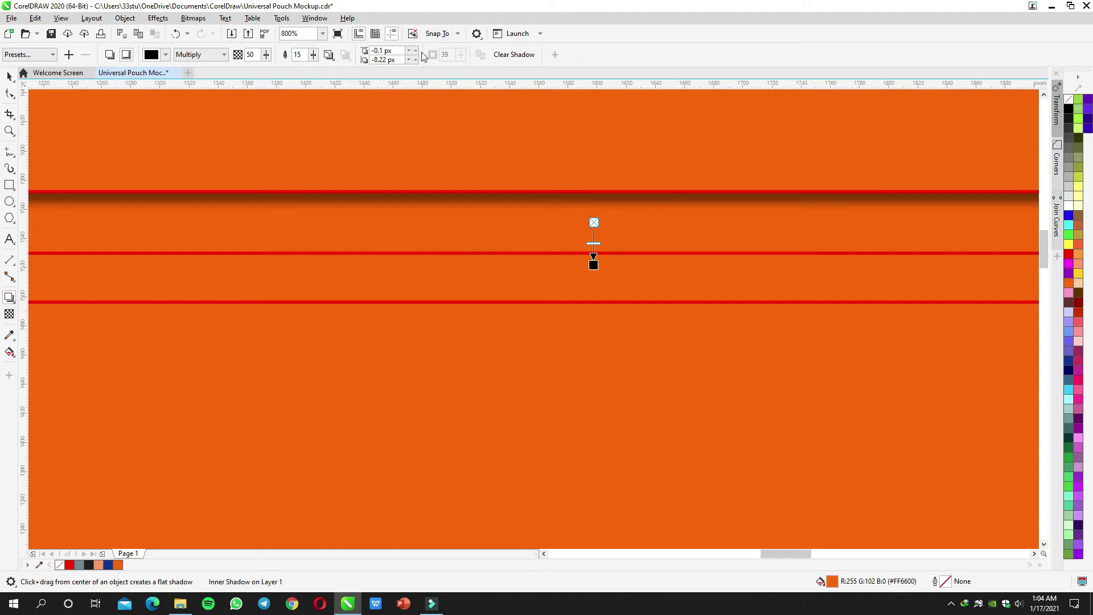
left_click(313, 54)
scroll(594, 239, "down", 4)
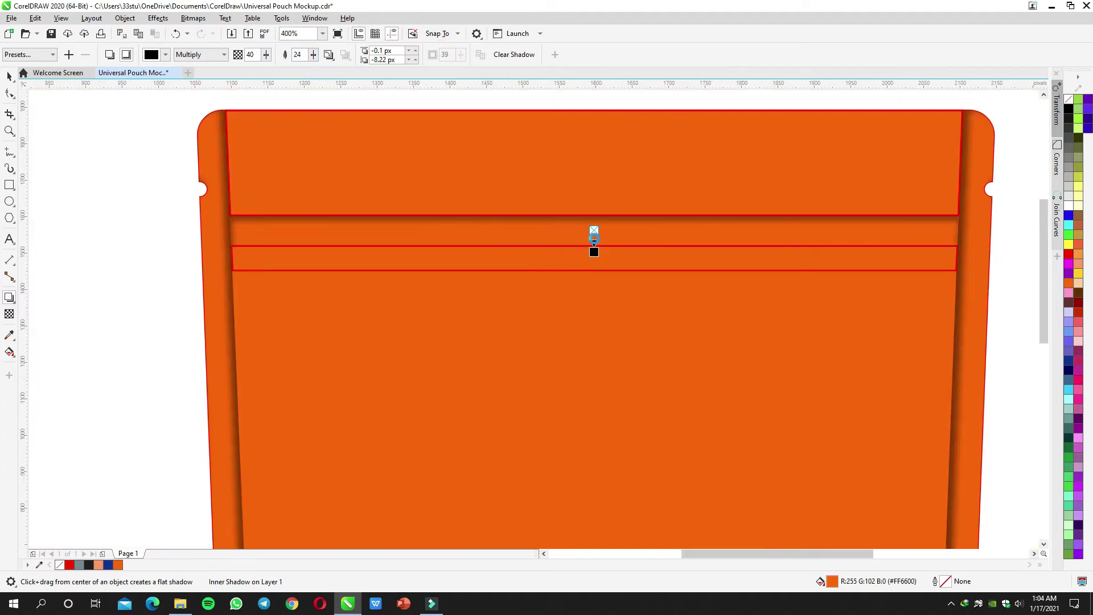
key("space")
scroll(632, 232, "up", 4)
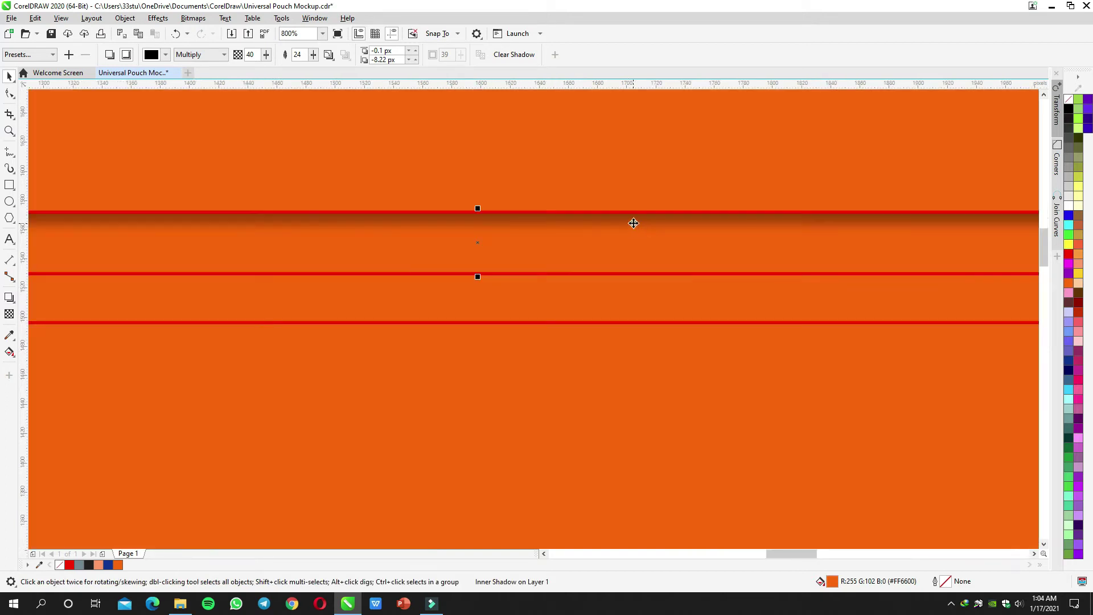
Step: Break the upper zipper band's inner shadow apart, move it down, and try to PowerClip it into the upper band
right_click(633, 224)
left_click(670, 244)
left_click_drag(635, 224, 624, 303)
right_click(625, 309)
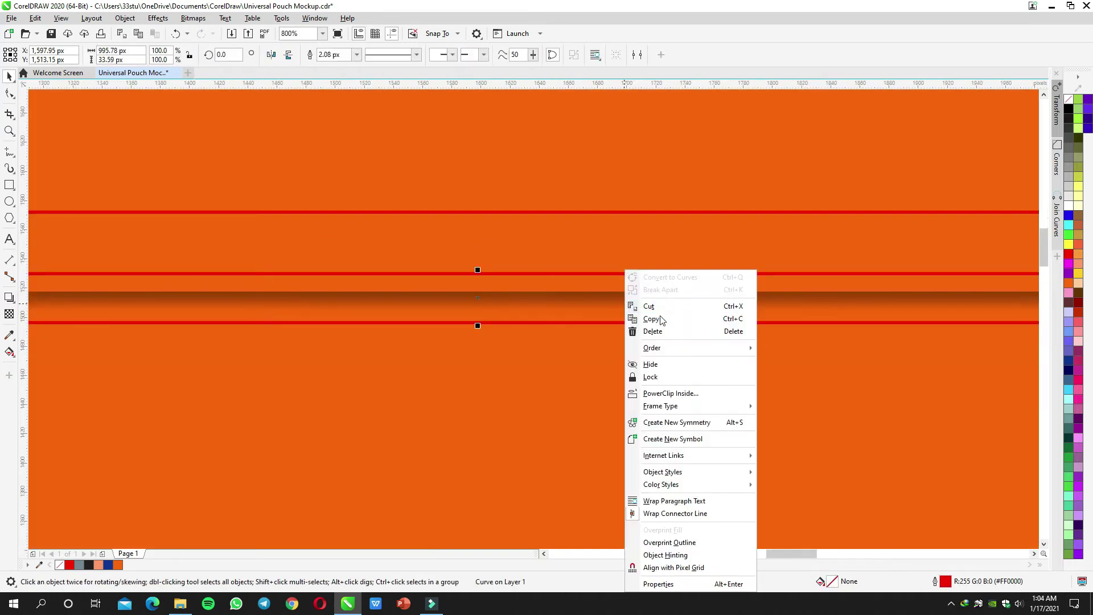
left_click(671, 391)
left_click(617, 241)
scroll(620, 244, "down", 4)
key("ctrl+z")
Step: Move the detached shadow shape up from the upper zipper band into the top panel
left_click(556, 160)
left_click(603, 244)
scroll(602, 242, "up", 2)
right_click(603, 232)
key("Escape")
key("F10")
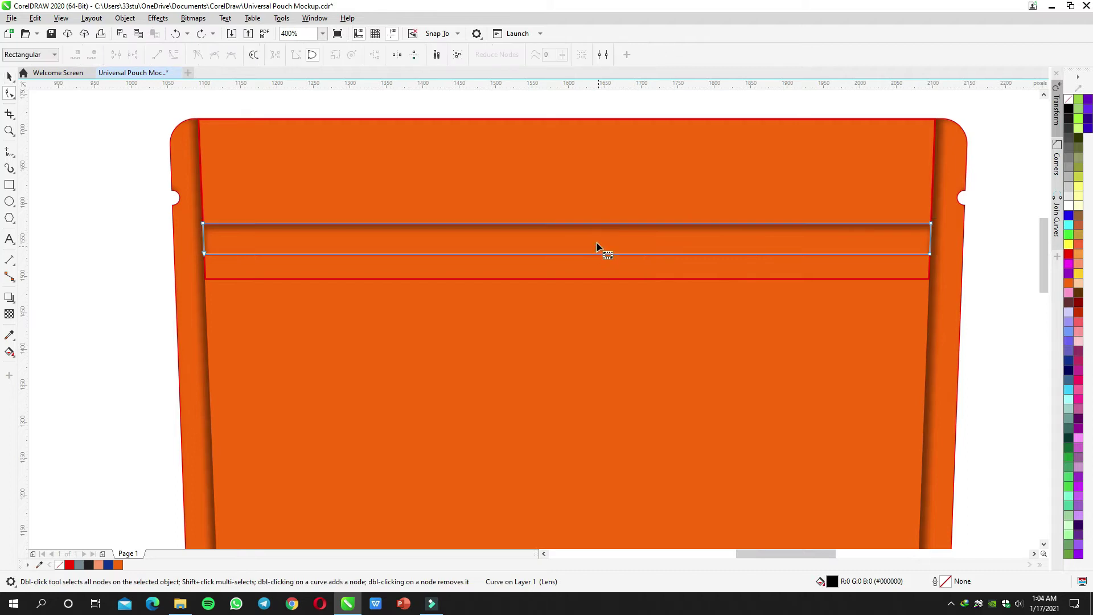
left_click(591, 110)
key("space")
left_click_drag(603, 237, 603, 166)
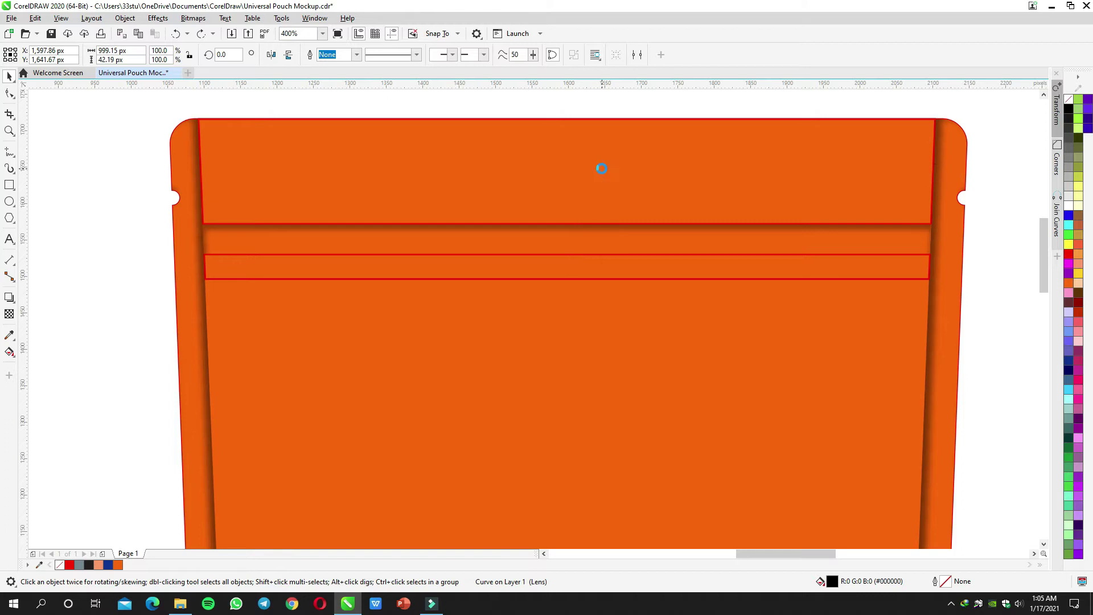
Step: Try to PowerClip the shape selected in the top panel into the upper zipper band, and undo the attempt
right_click(602, 169)
left_click(598, 160)
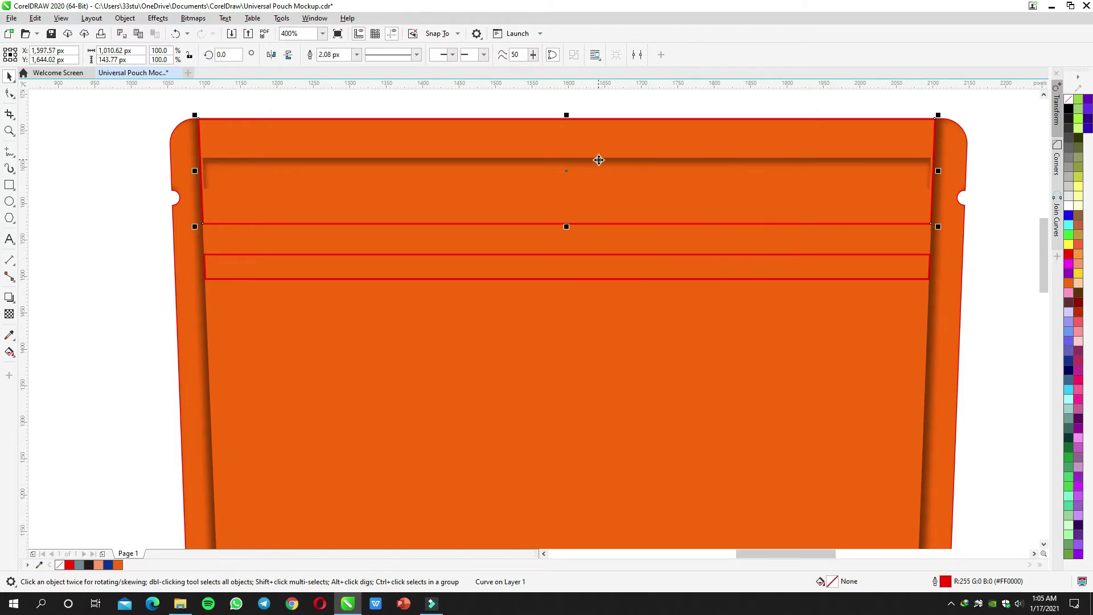
right_click(599, 161)
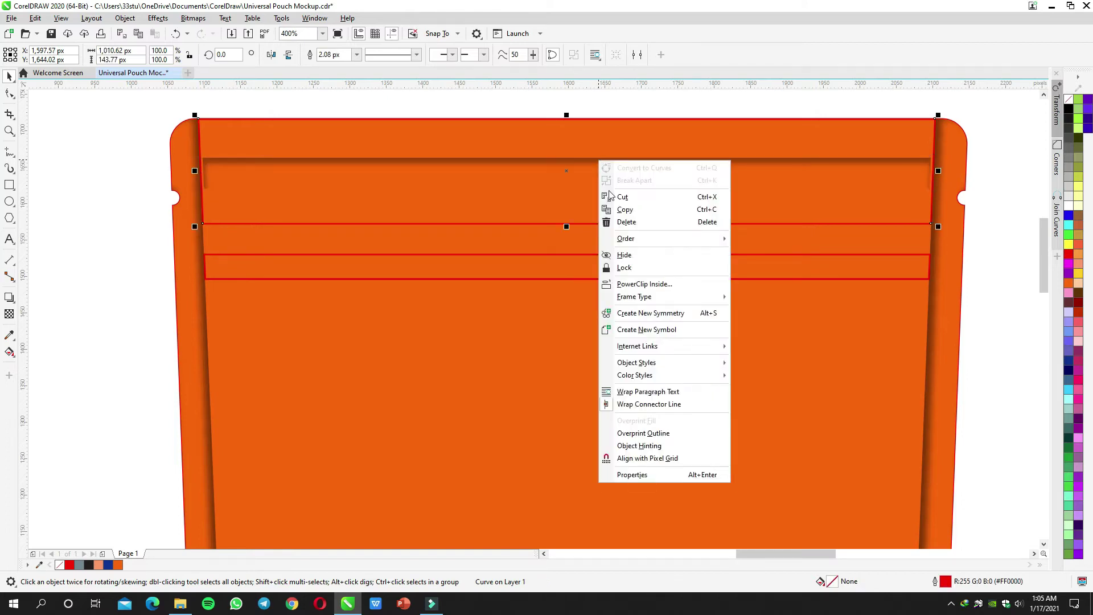
left_click(632, 284)
left_click(607, 239)
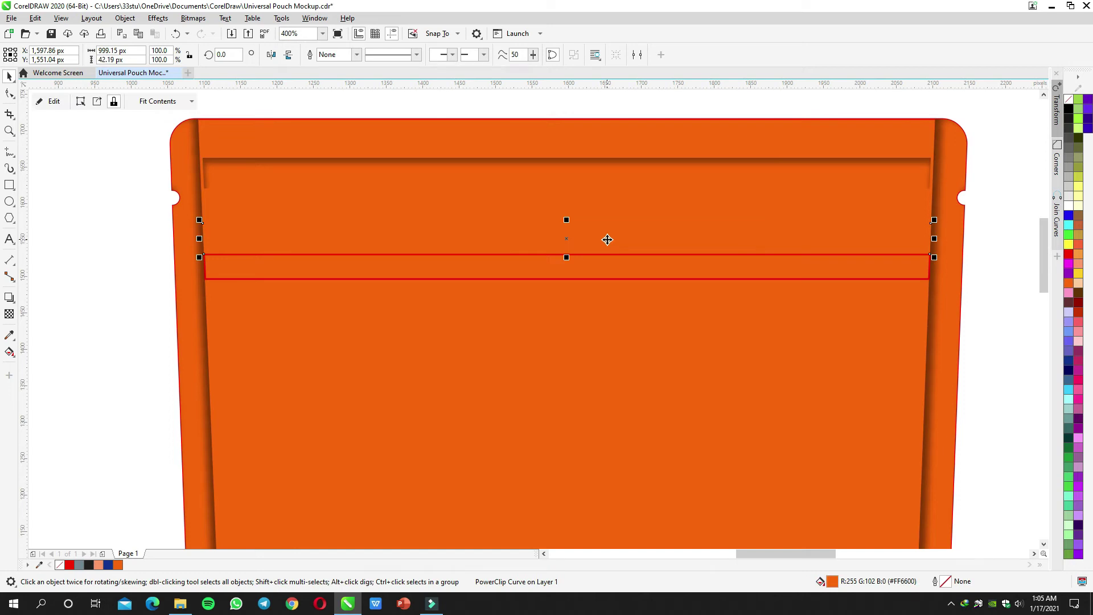
double_click(608, 239)
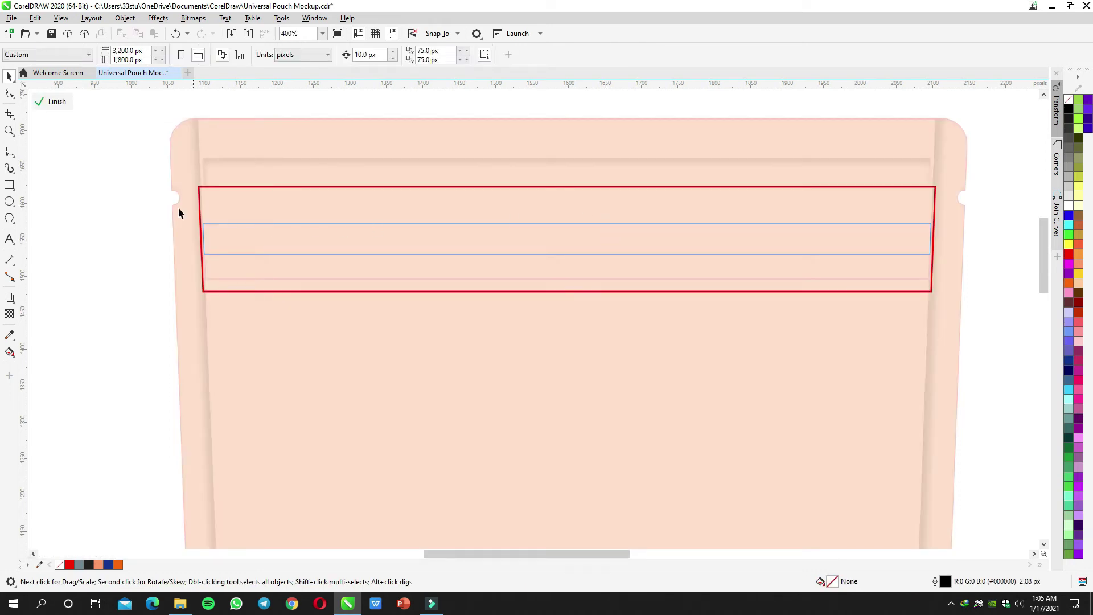
key("ctrl+z")
key("ctrl+z")
key("ctrl+z")
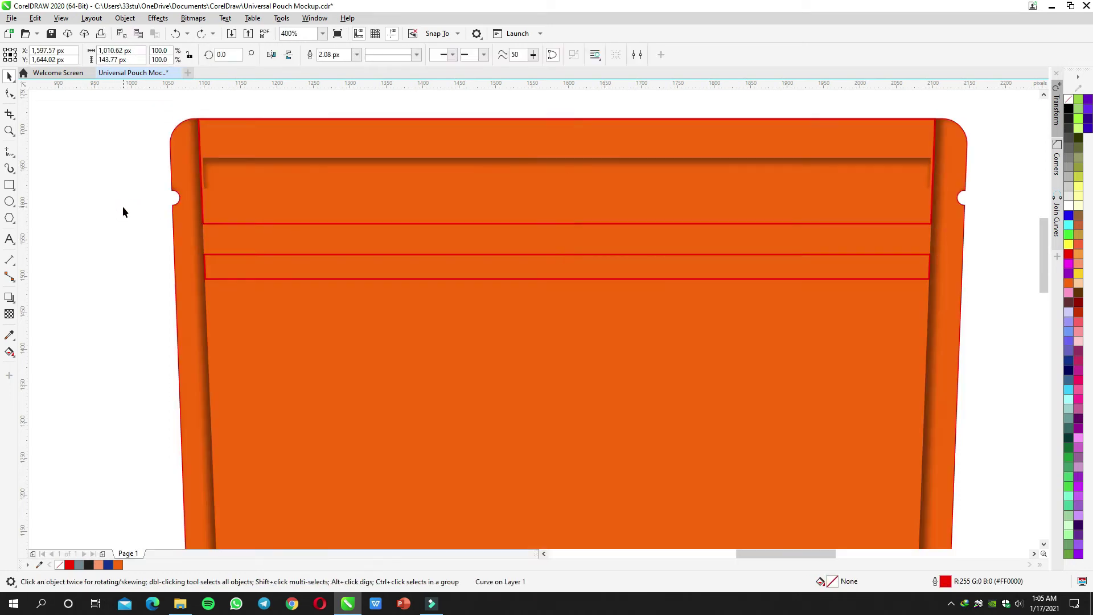
Step: Move the upper band with its inner shadow below the zipper lines and try to PowerClip it into the empty band area
left_click_drag(354, 222, 411, 307)
key("ctrl+z")
right_click(411, 307)
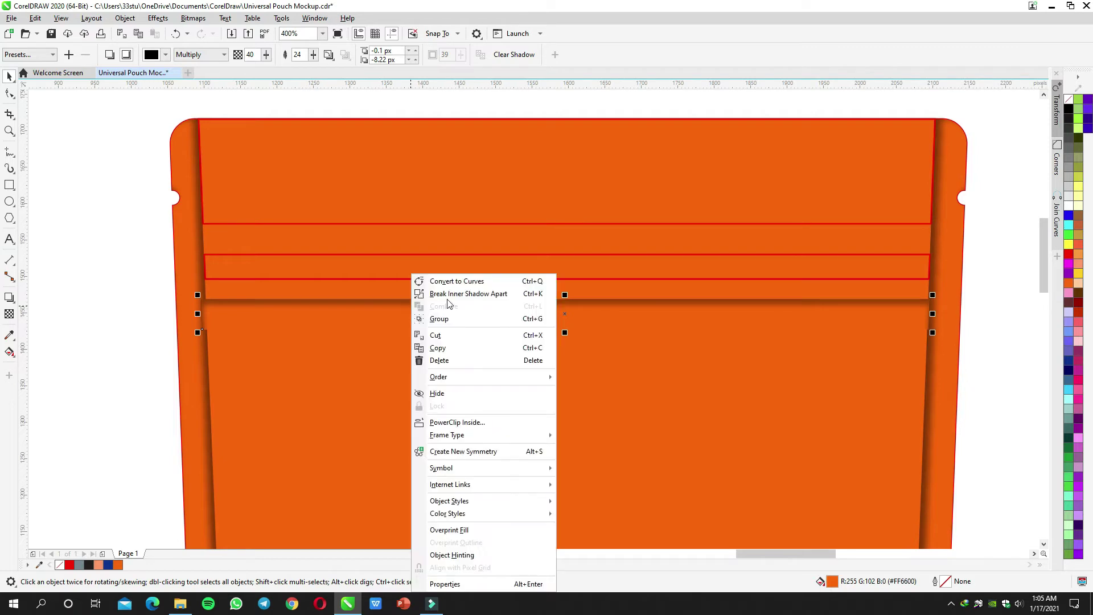
left_click(455, 422)
left_click(467, 236)
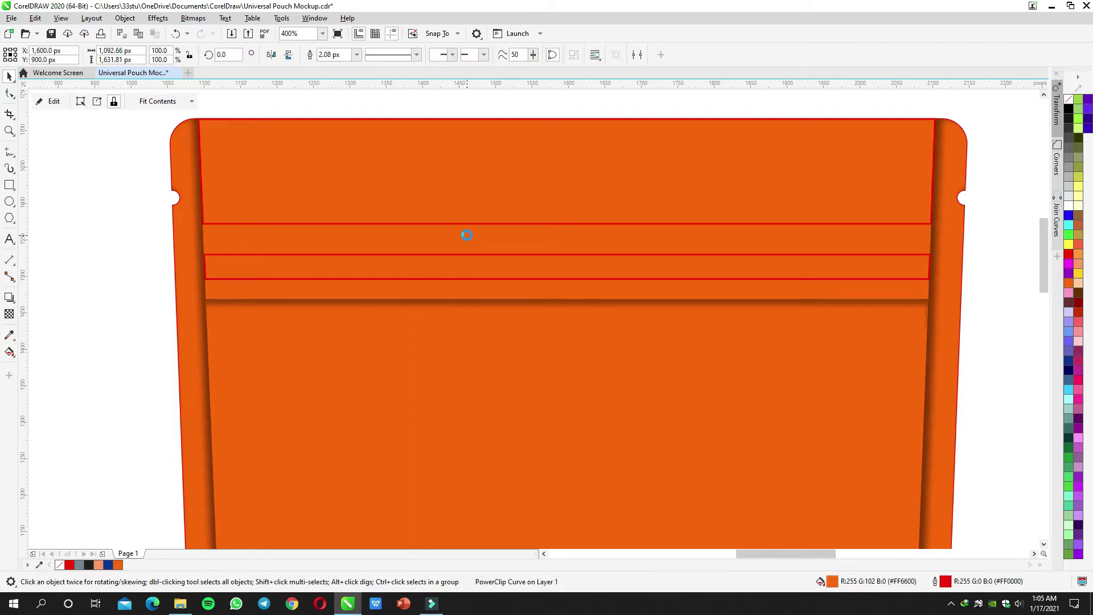
key("ctrl+z")
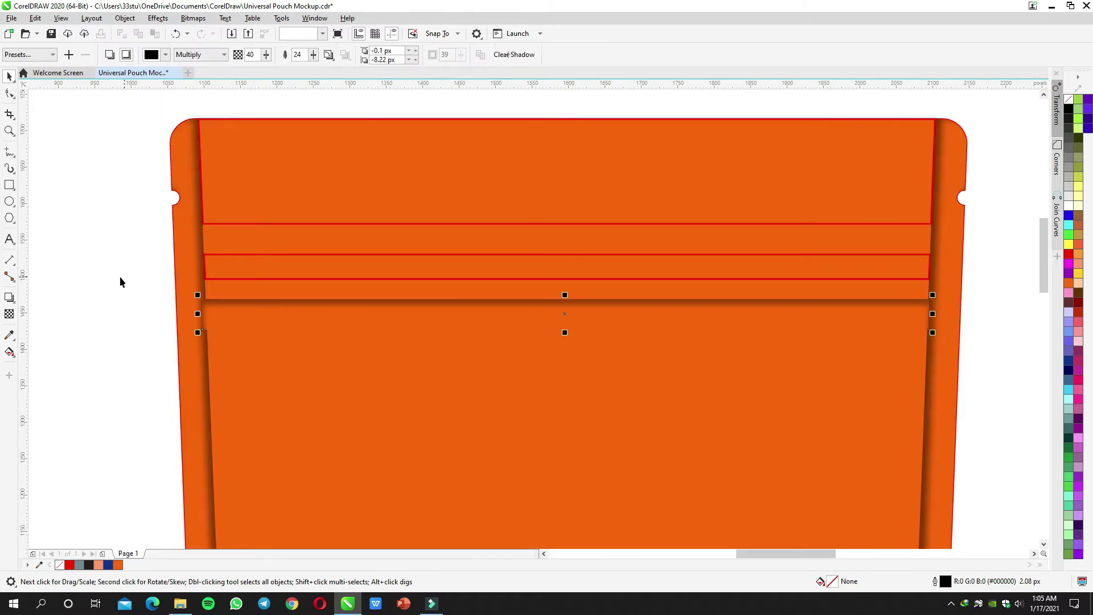
Step: Shift the shadowed band slightly right and down, and test which shapes lie between the zipper lines by moving them and undoing
left_click(120, 281)
left_click(241, 338)
mouse_move(241, 337)
left_mouse_down()
mouse_move(250, 325)
mouse_move(255, 341)
left_mouse_up()
left_click_drag(252, 272, 252, 289)
key("ctrl+z")
left_click(122, 228)
left_click_drag(302, 247, 300, 256)
key("ctrl+z")
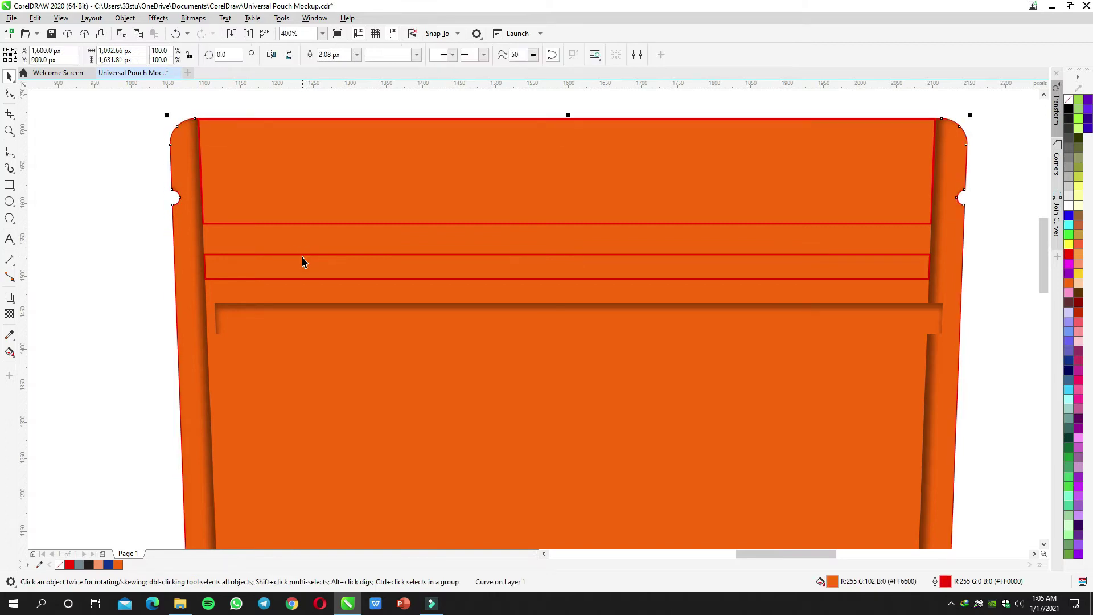
left_click(87, 245)
Step: Create a new upper zipper band shape with Smart Fill and give it the pouch's orange fill without an outline
left_click(10, 353)
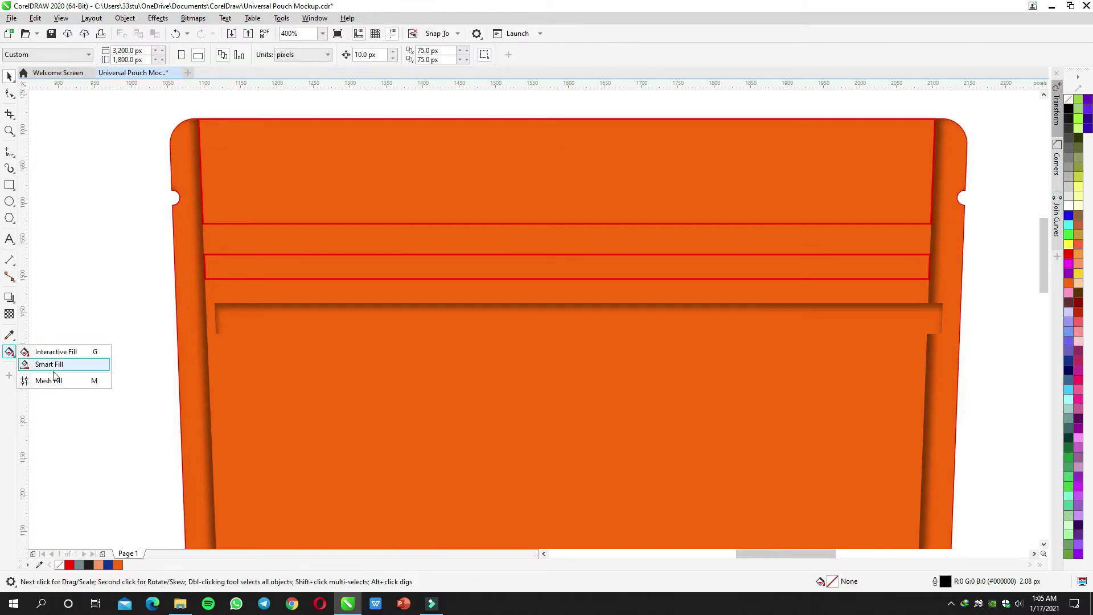
left_click(42, 365)
left_click(246, 239)
key("space")
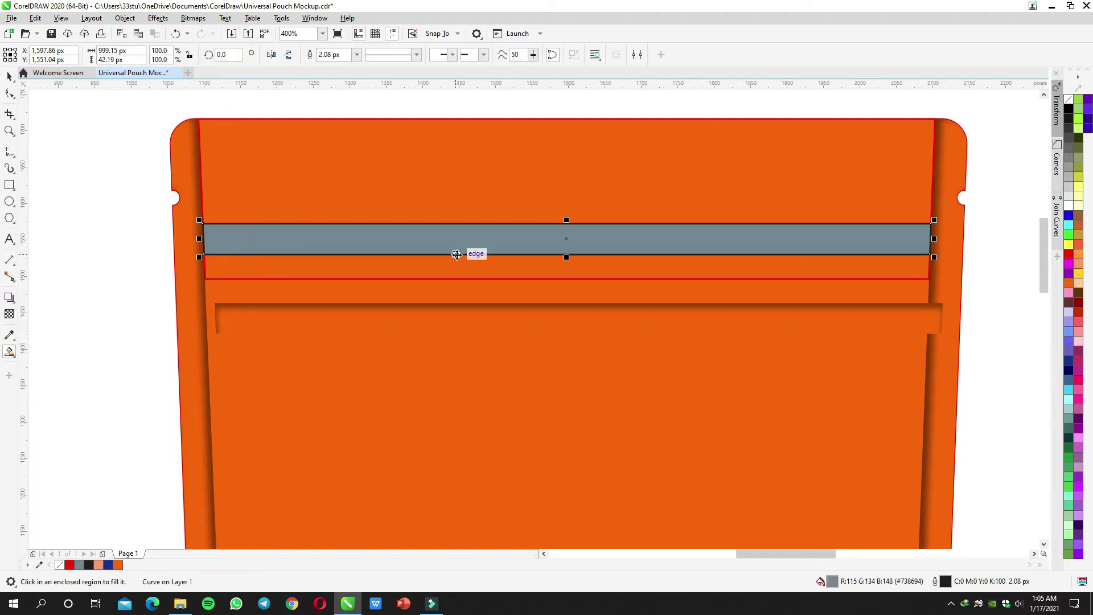
right_click(1066, 105)
Step: PowerClip the inner-shadowed band into the new upper zipper band shape and remove the red outline around the top panel
right_click(858, 315)
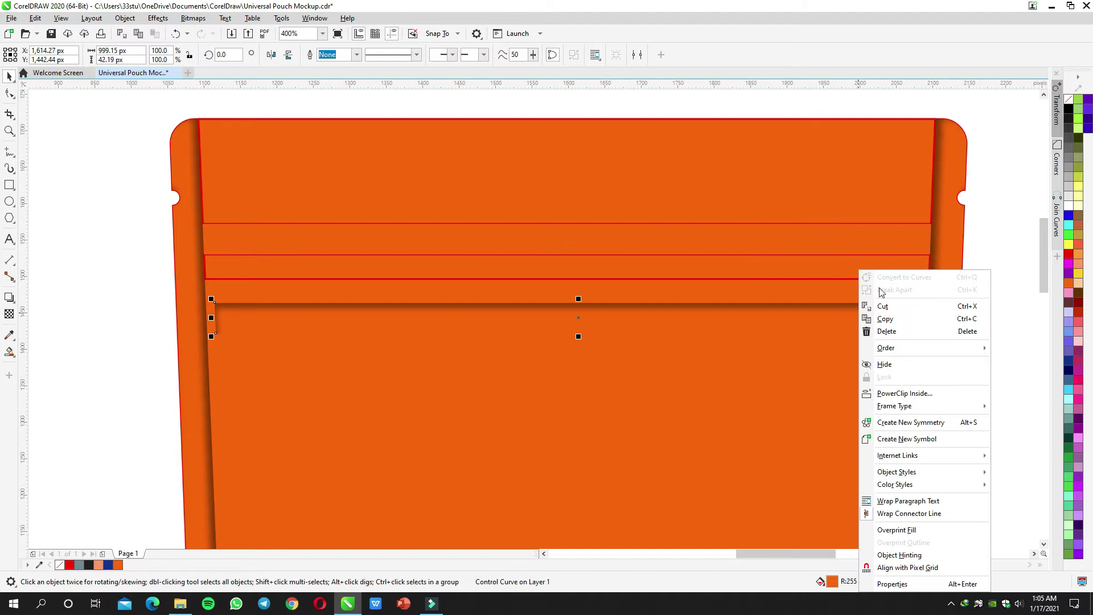
left_click(897, 392)
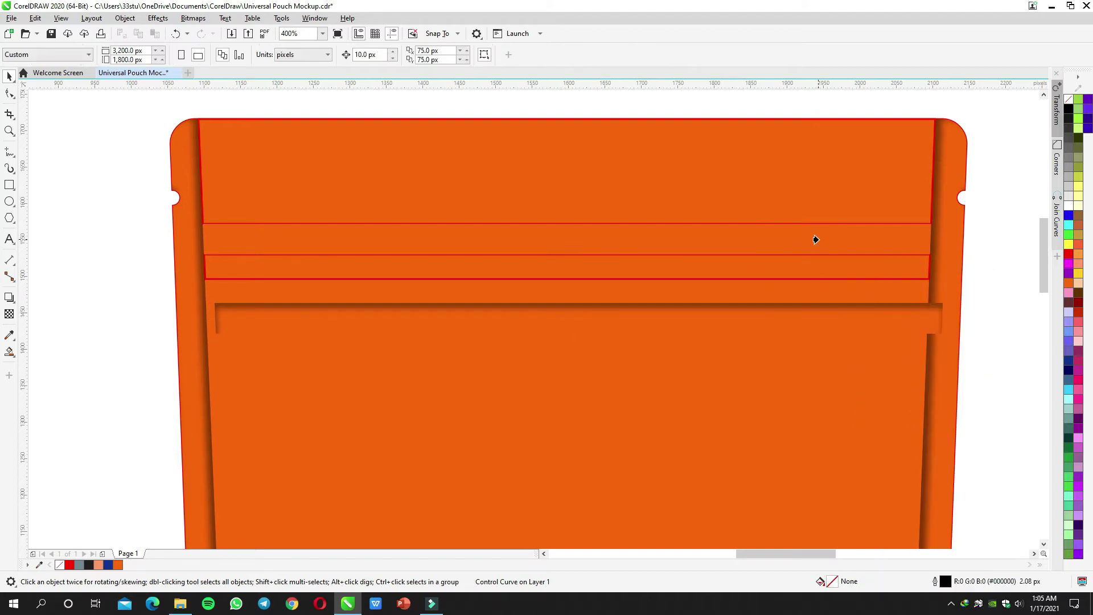
left_click(815, 240)
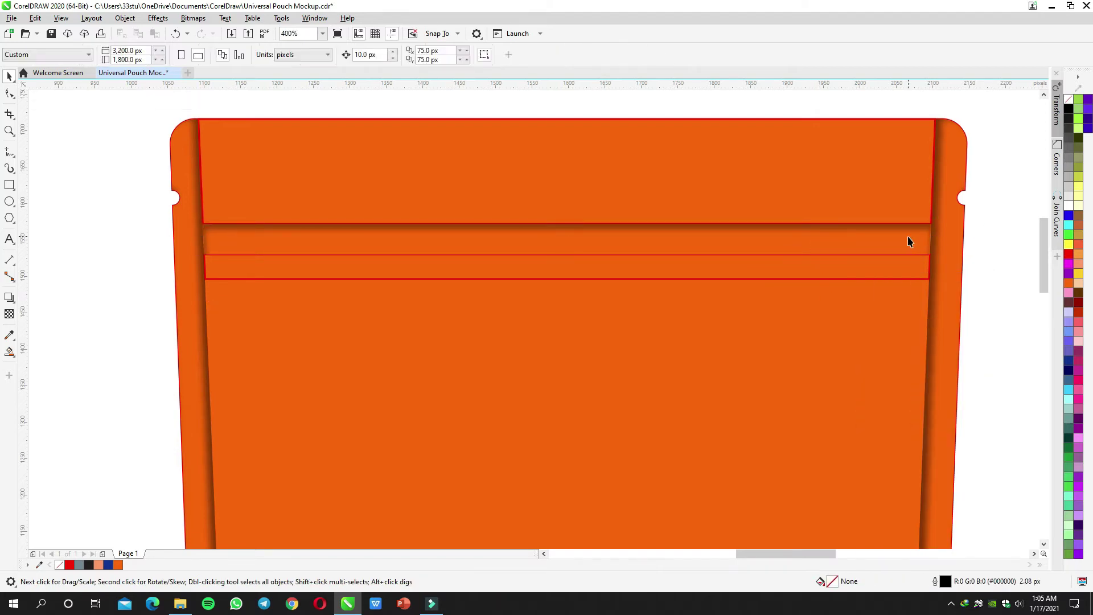
left_click(1018, 124)
left_click(812, 203)
left_click(990, 143)
Step: Open the black pouch photo from the desktop, examine its zipper area, and close it
key("alt+Tab")
key("alt+Tab")
key("alt+Tab")
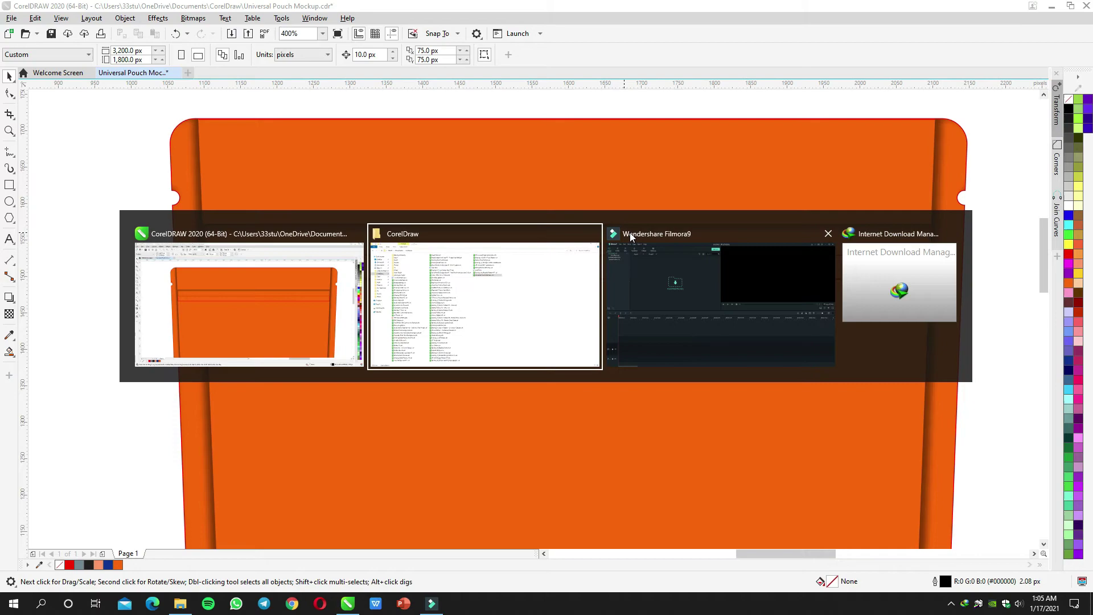
key("alt+Tab")
key("super+d")
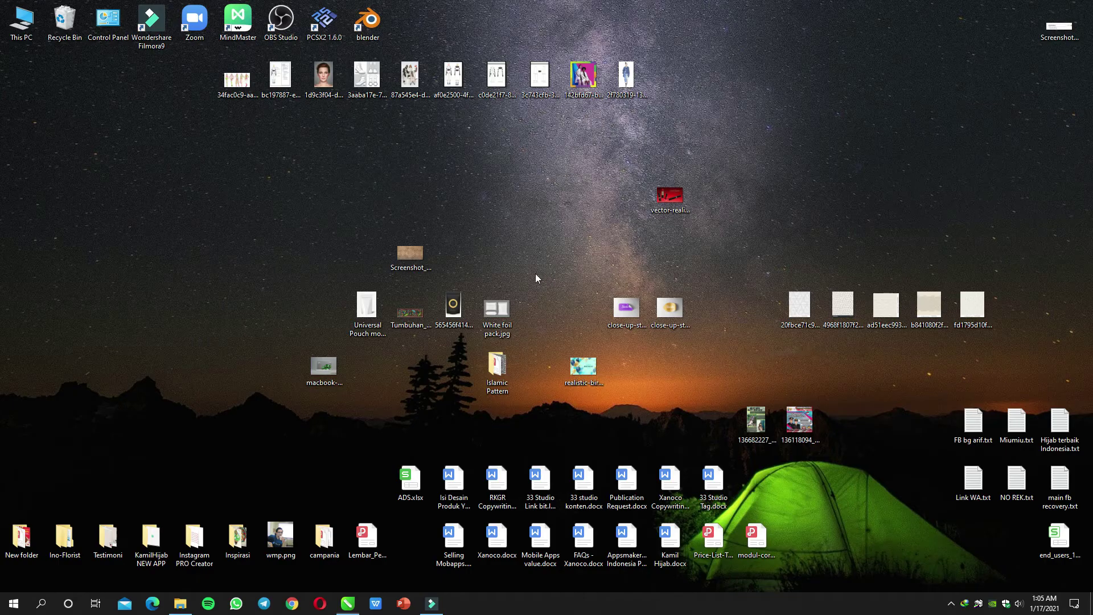
double_click(454, 307)
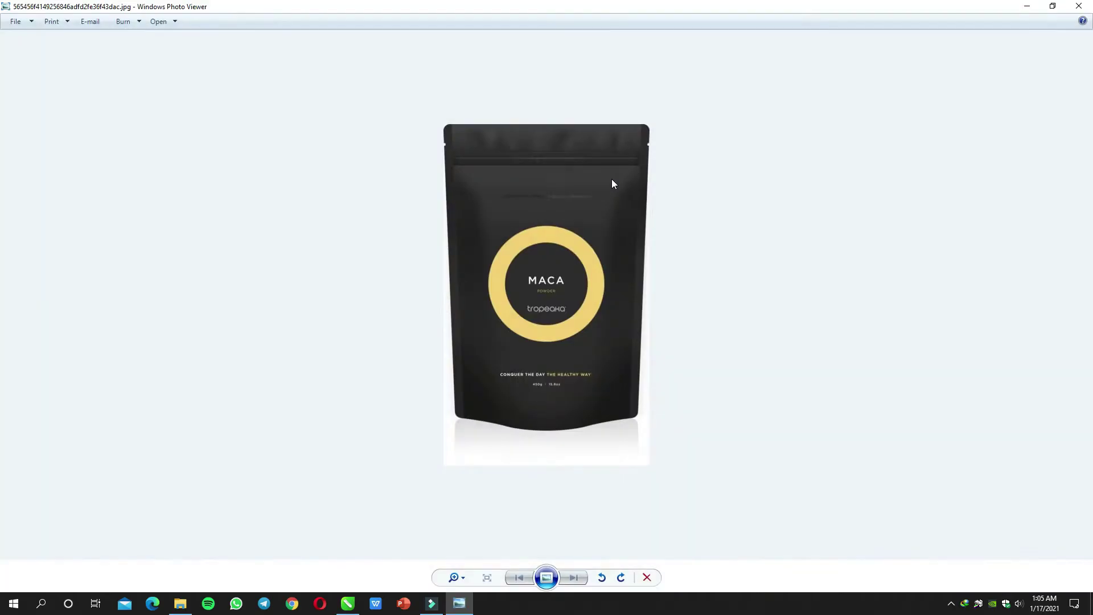
left_click(1079, 6)
Step: Compare the zipper band highlights on the black reference pouch with the bands on the orange pouch
scroll(716, 234, "down", 1)
left_click_drag(837, 240, 520, 173)
scroll(626, 157, "up", 1)
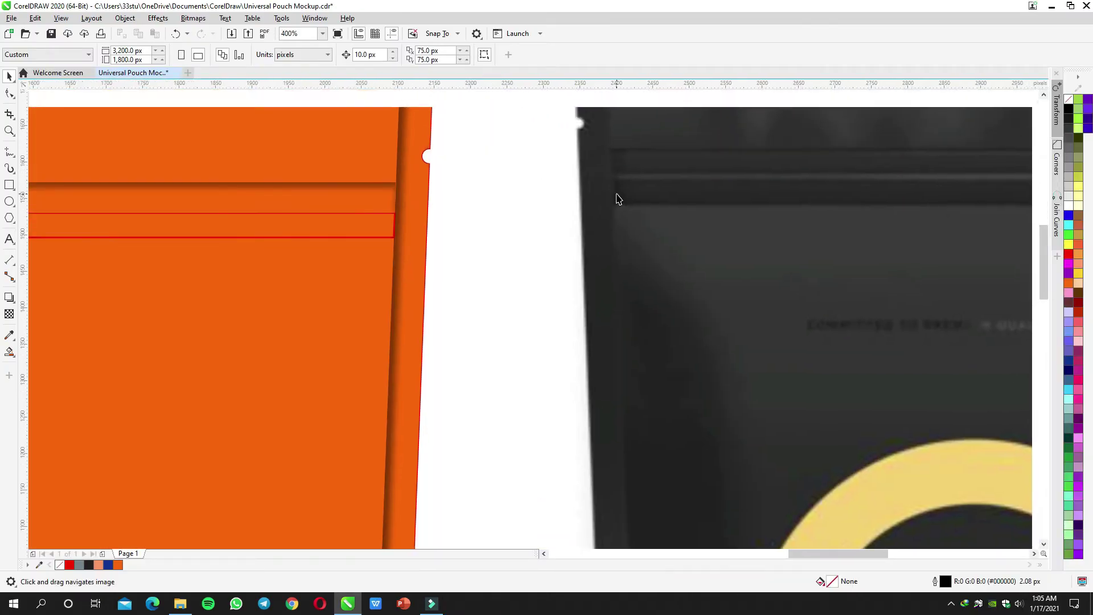
left_click_drag(575, 216, 599, 205)
left_click_drag(702, 178, 781, 192)
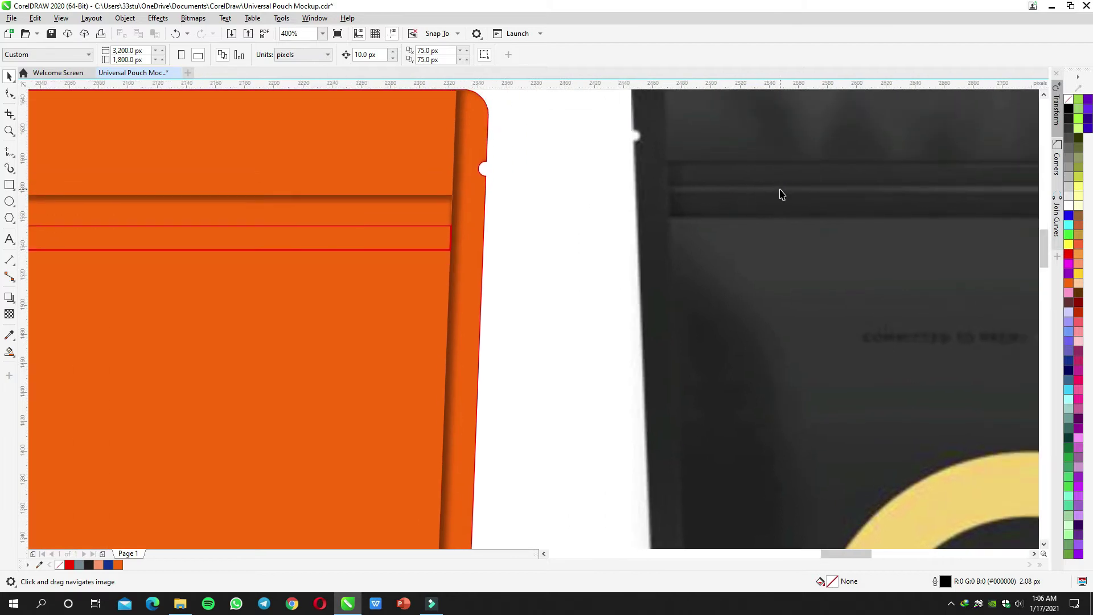
scroll(780, 193, "up", 1)
scroll(766, 246, "down", 1)
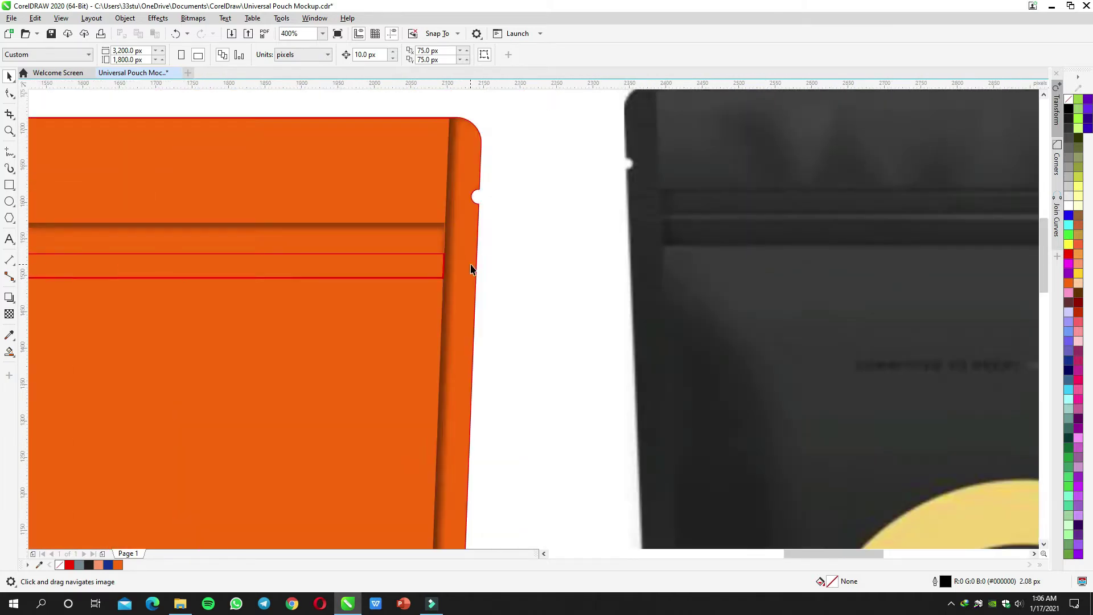
Step: Add a downward inner shadow to the lower zipper band, offset about -6.4 px vertically
left_click_drag(473, 268, 999, 211)
left_click_drag(601, 217, 595, 241)
key("ctrl+z")
left_click(604, 203)
left_click(557, 131)
left_click(515, 207)
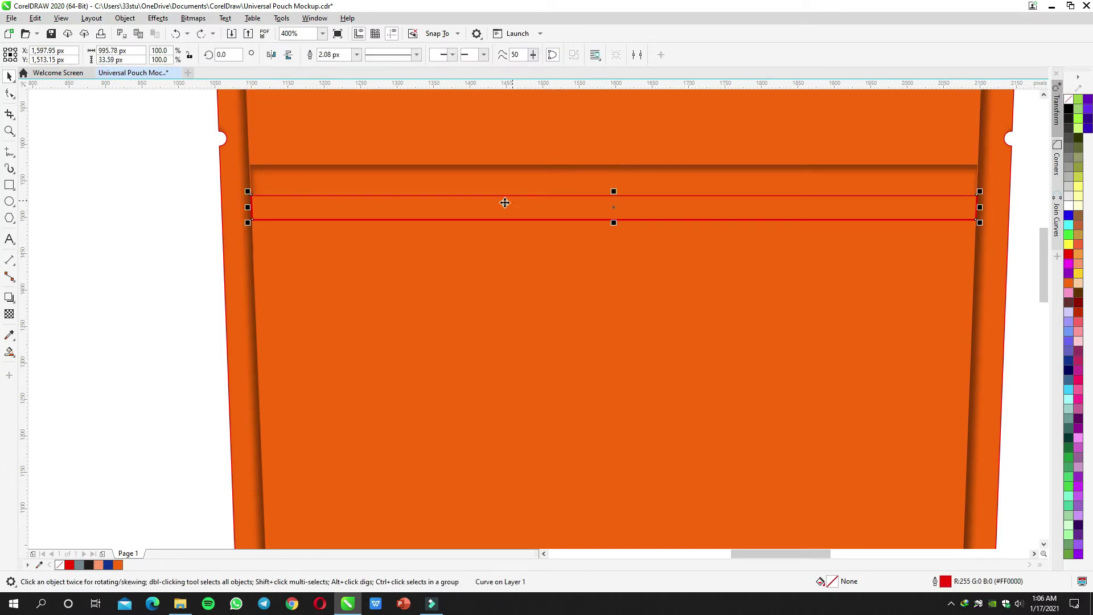
scroll(465, 211, "up", 1)
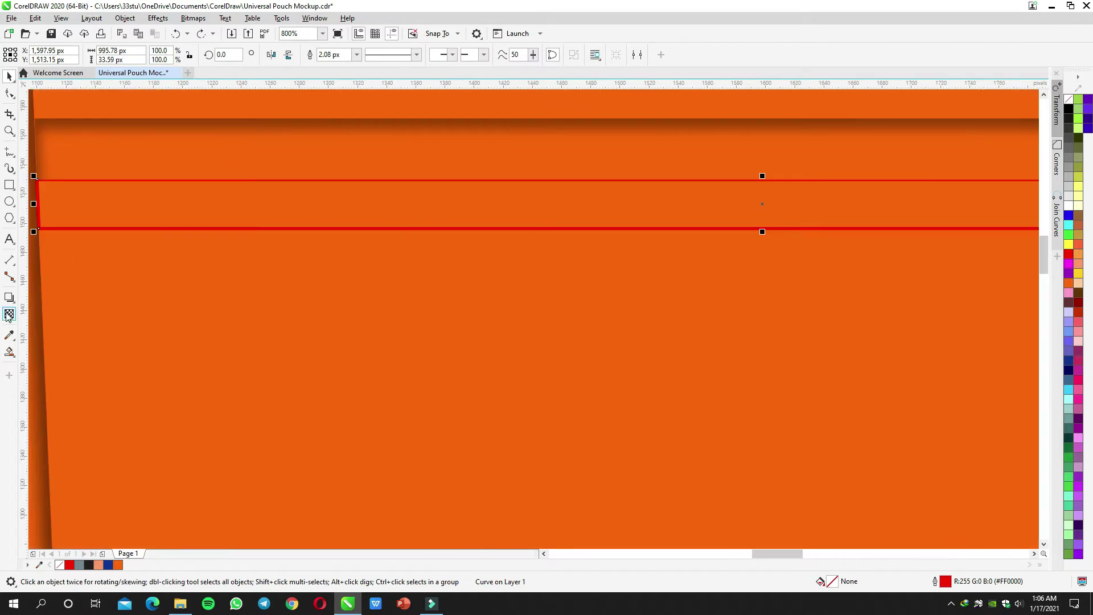
left_click(10, 296)
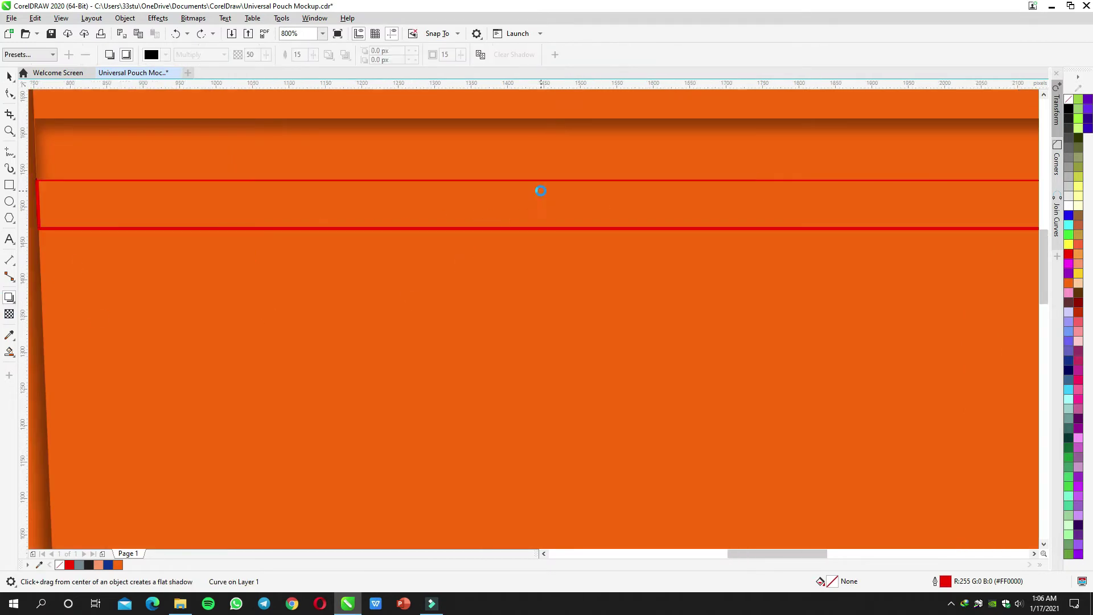
scroll(544, 193, "down", 1)
mouse_move(653, 197)
left_mouse_down()
mouse_move(653, 248)
mouse_move(652, 218)
left_mouse_up()
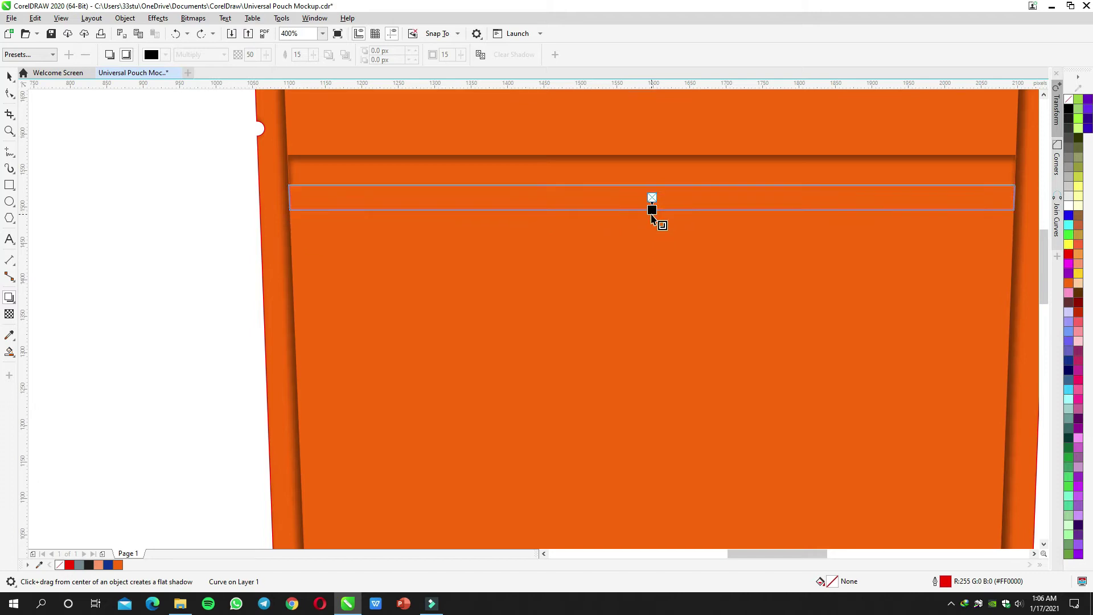
scroll(652, 218, "up", 1)
left_click_drag(637, 181, 653, 217)
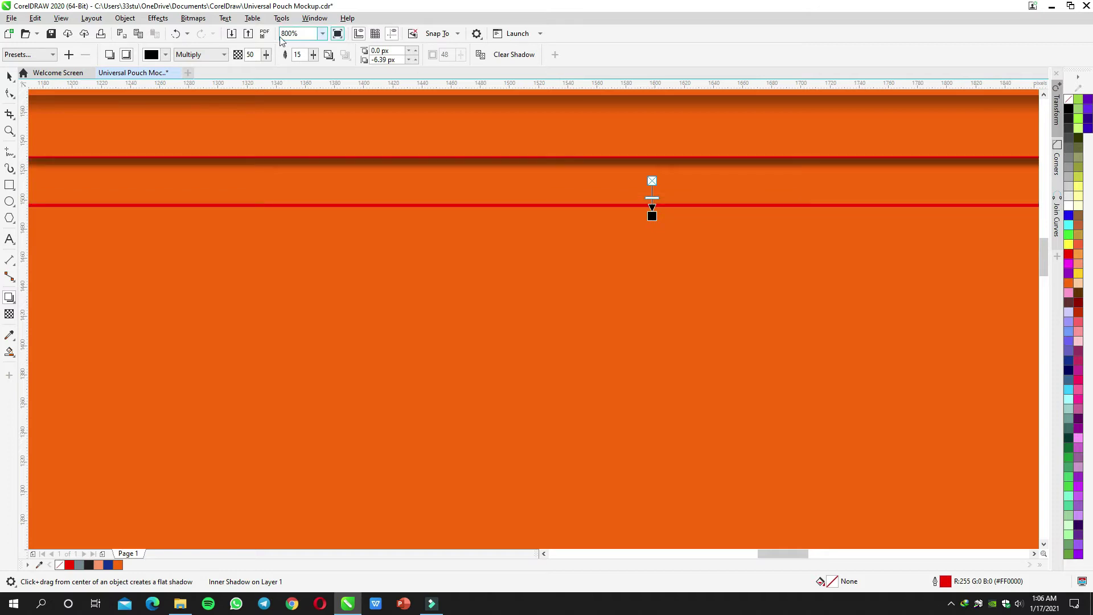
Step: Turn the lower band's inner shadow into a white highlight with Normal merge mode, feather 20 and opacity 30
left_click(219, 54)
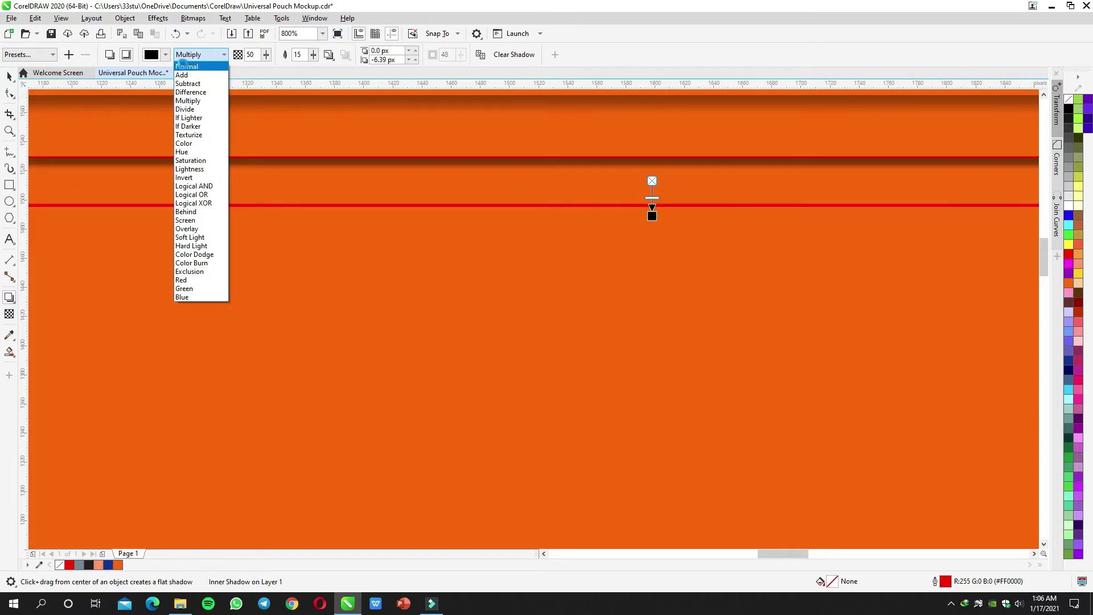
left_click(183, 66)
left_click(166, 56)
left_click(188, 126)
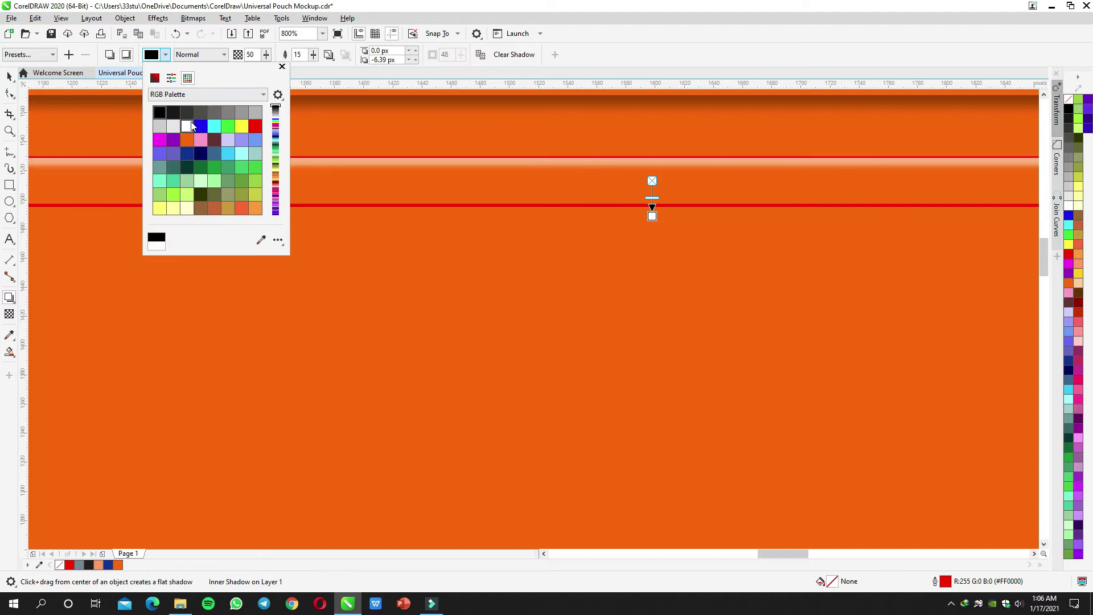
left_click(584, 187)
left_click(313, 55)
scroll(655, 217, "up", 1)
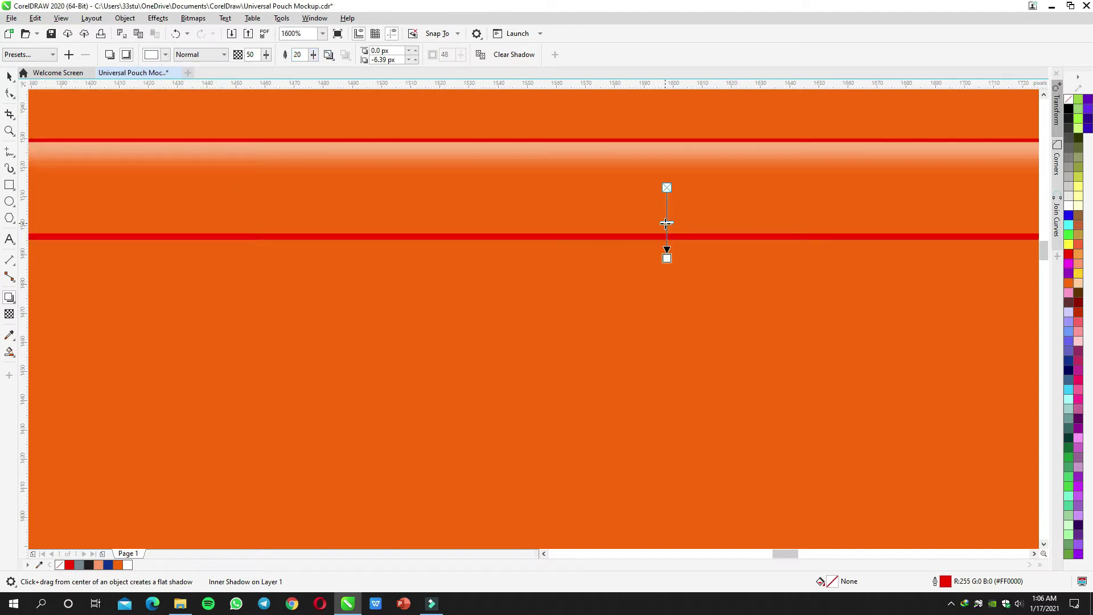
left_click_drag(667, 223, 667, 209)
Step: Break the white inner shadow apart from the lower zipper band and PowerClip it inside that band
key("space")
right_click(647, 151)
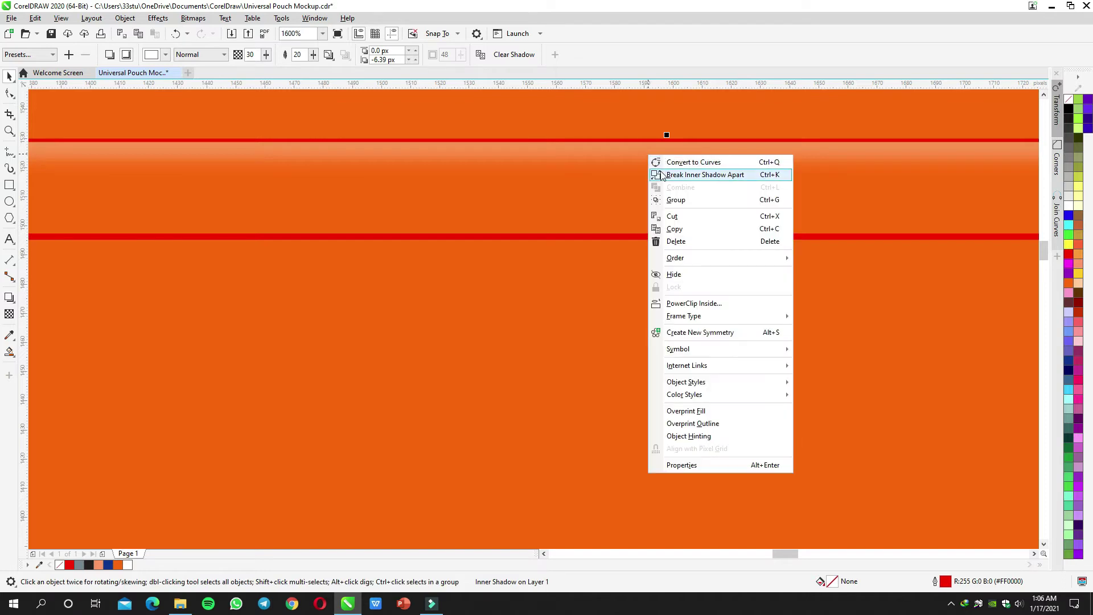
left_click(660, 173)
scroll(660, 172, "down", 2)
right_click(656, 223)
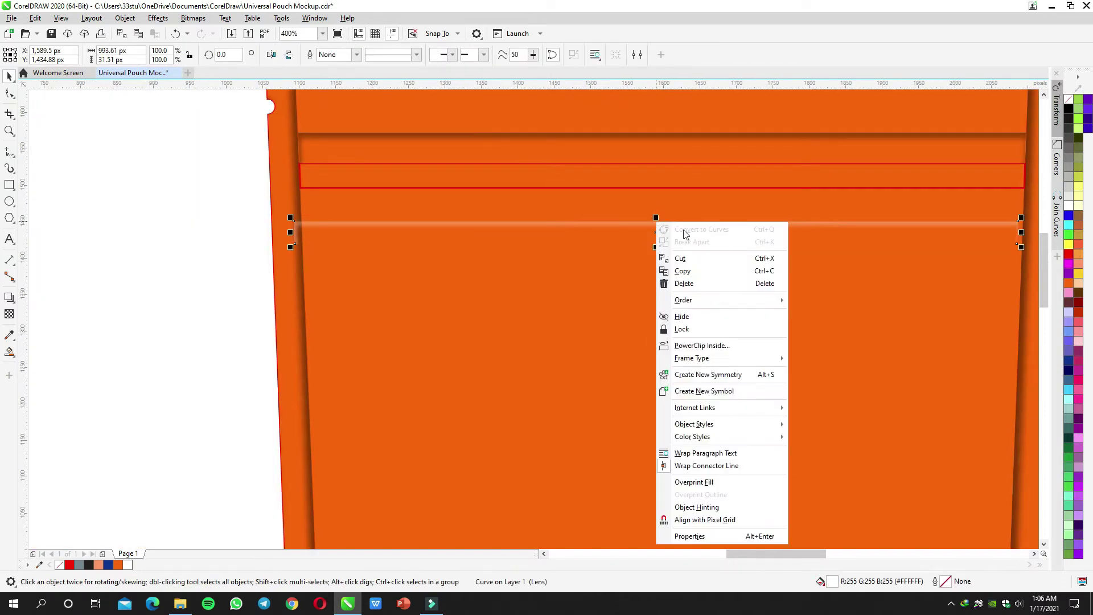
left_click(687, 343)
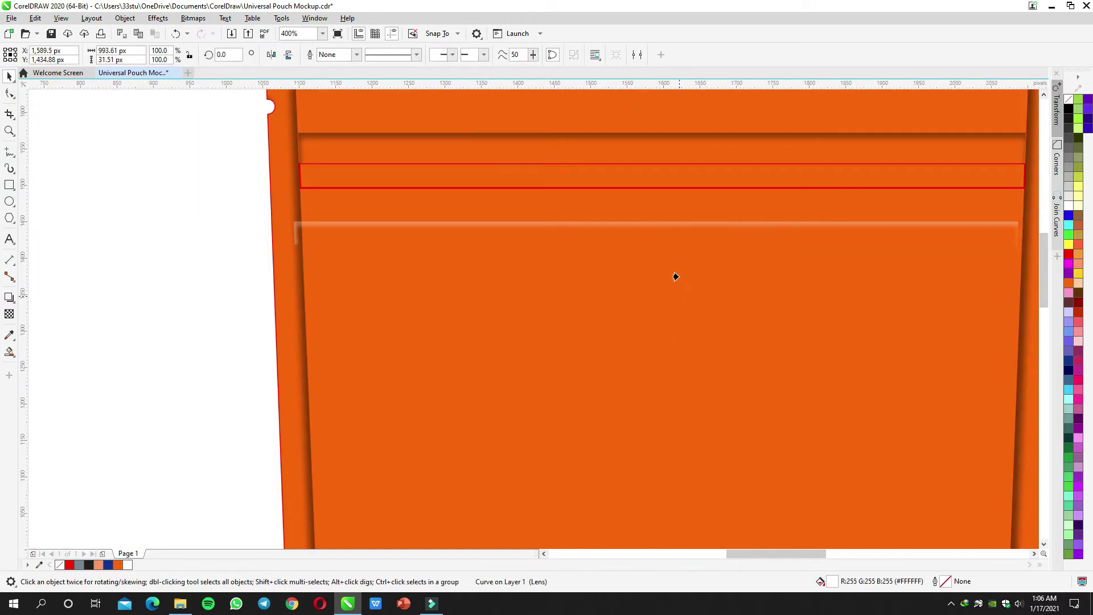
left_click(678, 178)
left_click(199, 190)
left_click(536, 174)
scroll(557, 182, "up", 2)
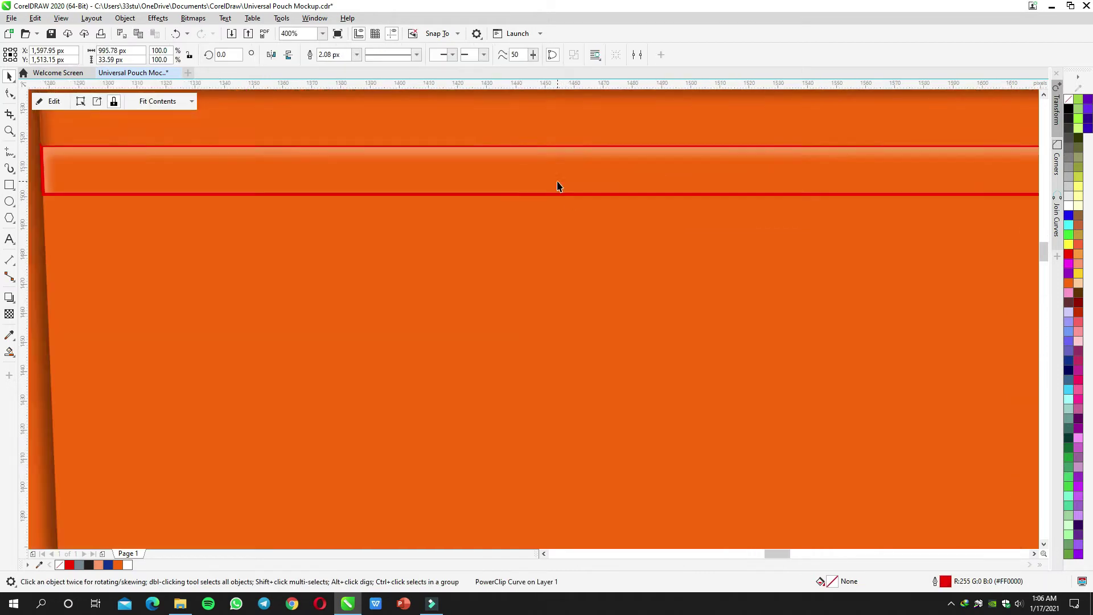
Step: Add a black Multiply inner shadow to the lower zipper band, offset 1.88 px vertically
key("space")
left_click_drag(611, 195, 853, 112)
left_click_drag(976, 110, 976, 102)
scroll(928, 160, "down", 1)
left_click_drag(928, 161, 478, 227)
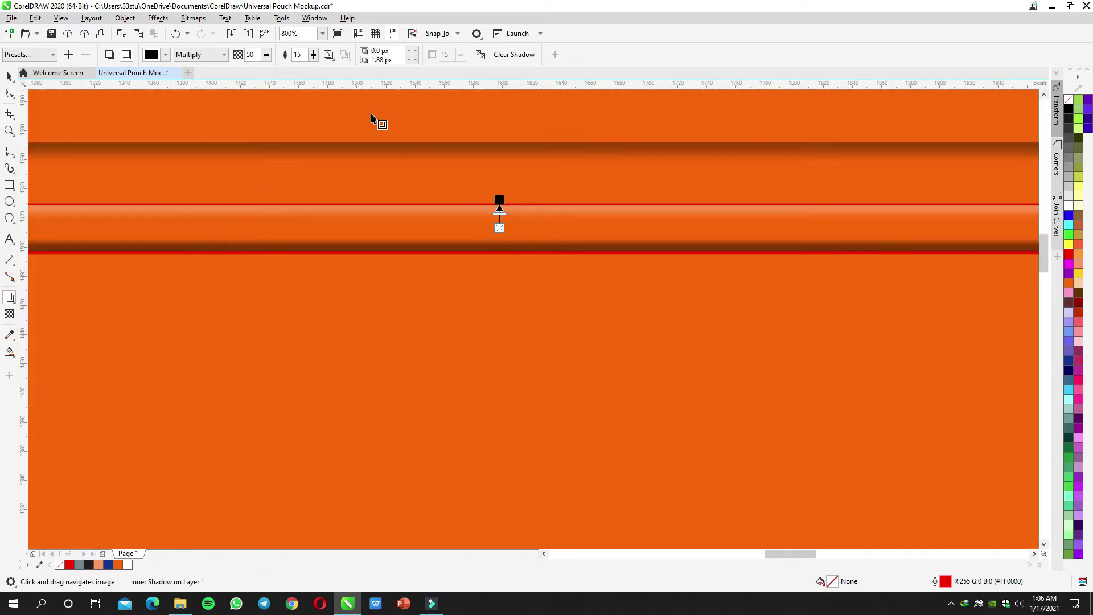
Step: Set the lower zipper band's black inner shadow to feather 24 and opacity 35
left_click(313, 54)
scroll(507, 219, "up", 1)
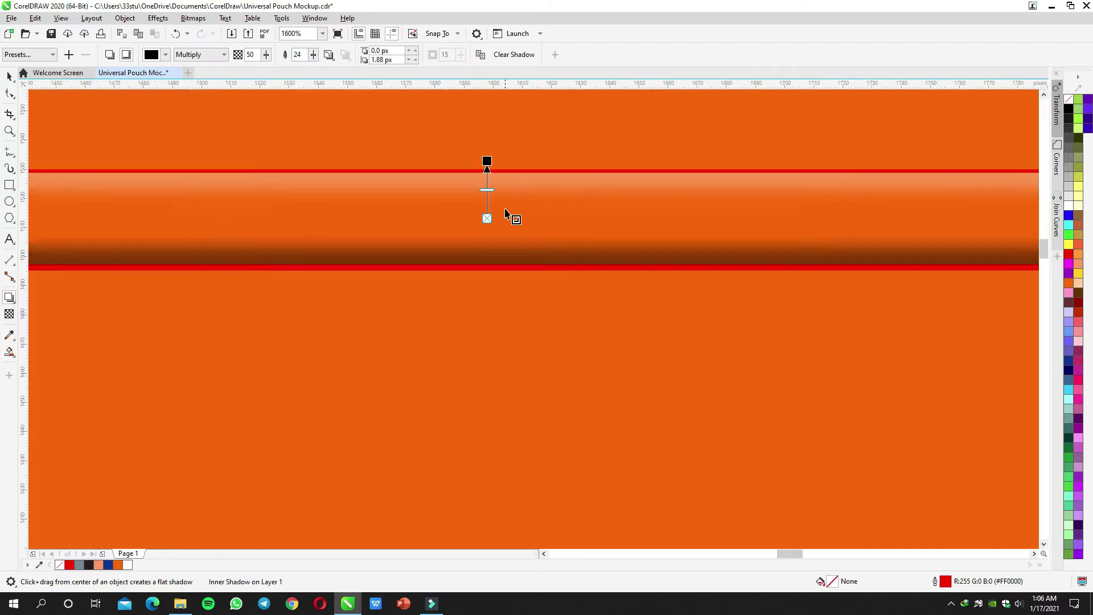
left_click_drag(486, 199, 487, 200)
scroll(487, 199, "down", 1)
Step: Break the black inner shadow apart from the lower zipper band and PowerClip it inside that band
key("space")
left_click(518, 207)
right_click(519, 206)
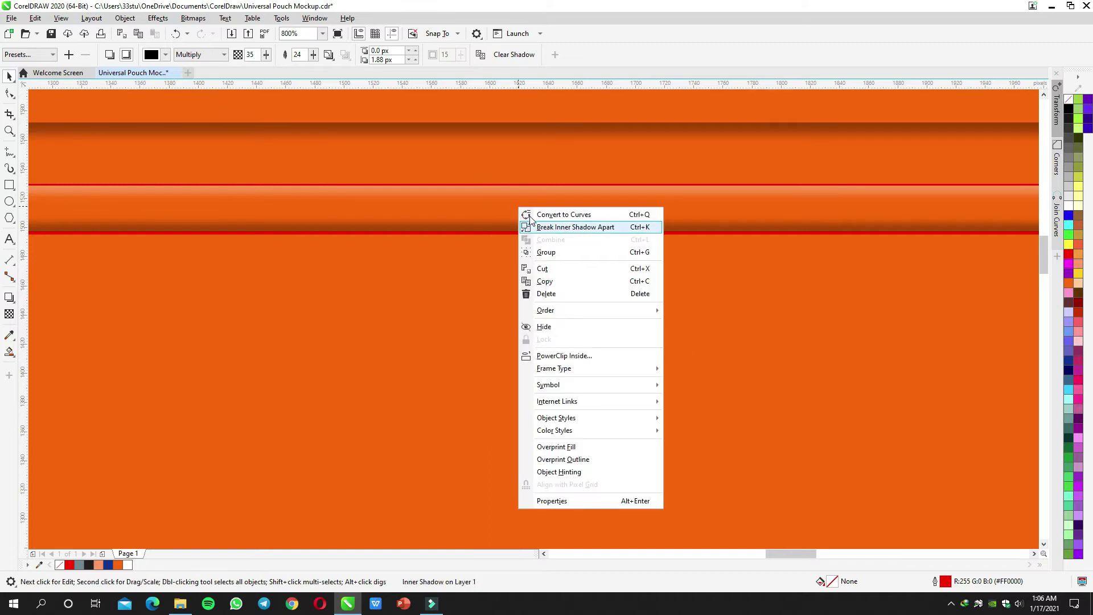
left_click(547, 221)
left_click_drag(531, 277, 532, 276)
right_click(532, 277)
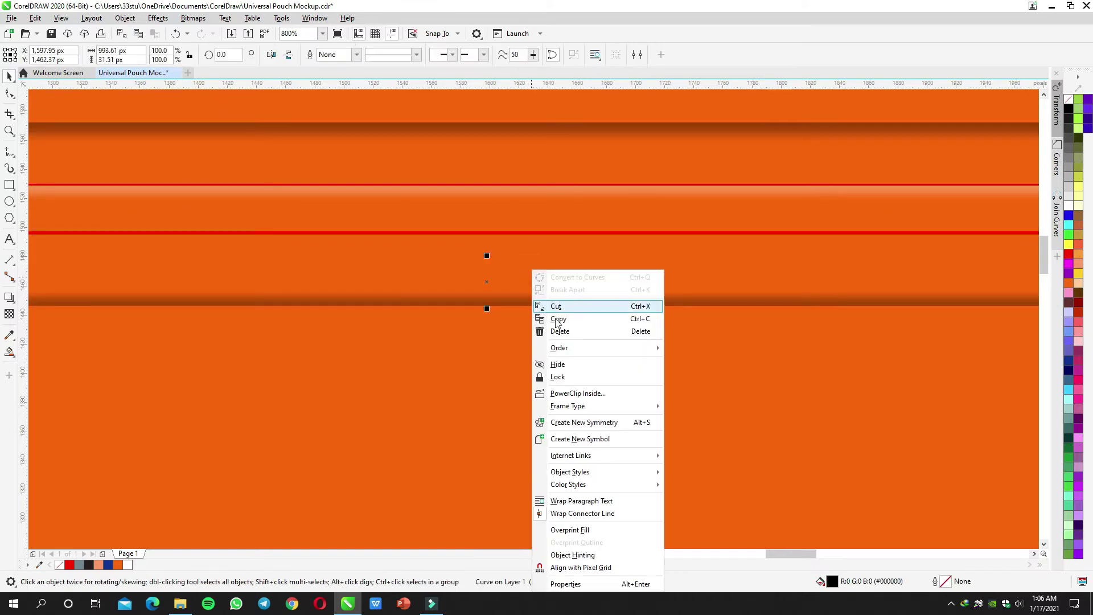
left_click(559, 393)
left_click(549, 220)
scroll(549, 217, "down", 3)
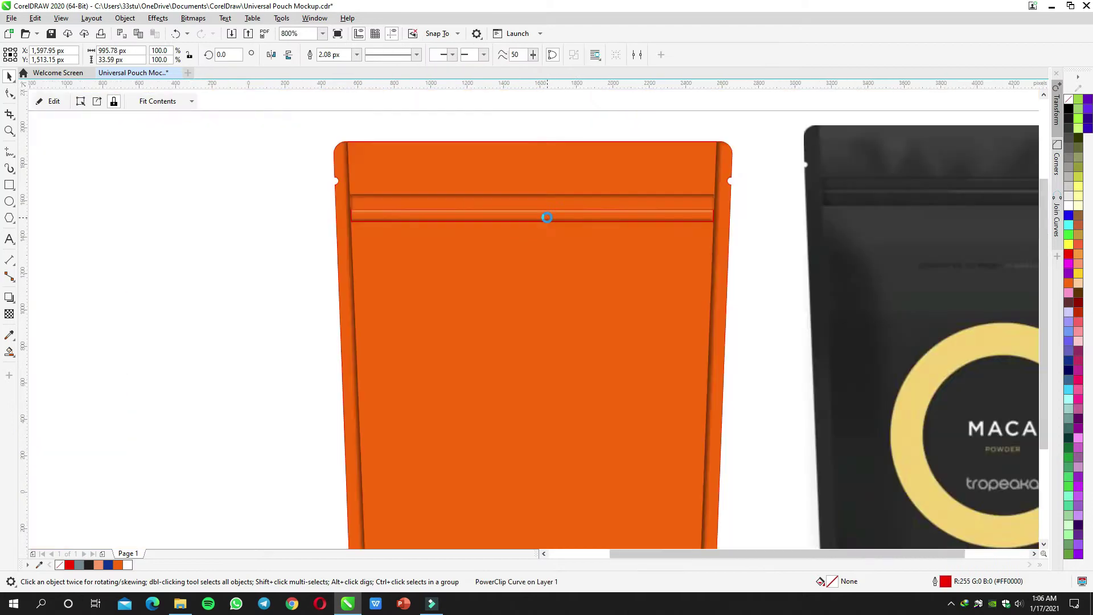
key("Escape")
scroll(514, 221, "up", 1)
left_click_drag(713, 262, 645, 263)
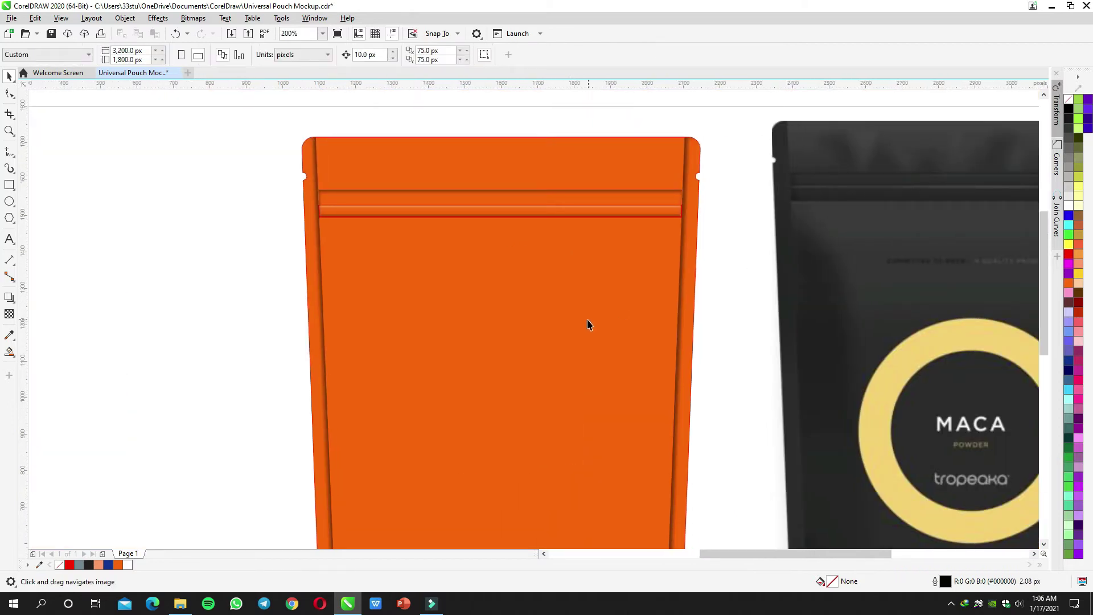
Step: Create a filled shape covering the pouch's main front panel with the Smart Fill tool
left_click_drag(588, 322, 576, 352)
key("ctrl+z")
left_click(152, 283)
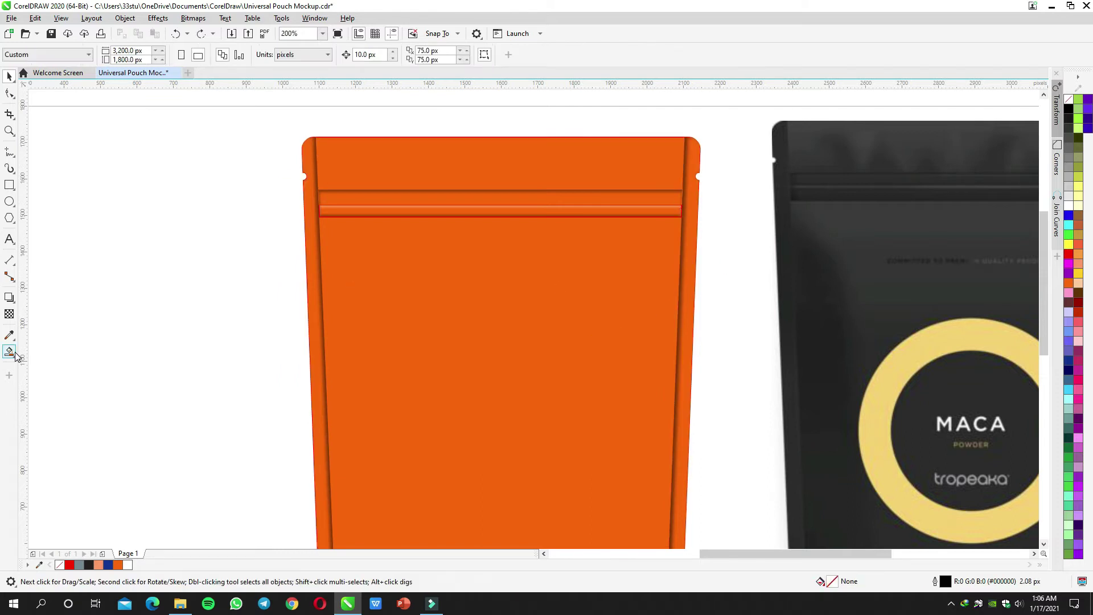
left_click(13, 353)
left_click(450, 275)
key("space")
left_click(447, 168)
left_click(459, 256)
scroll(477, 270, "down", 2)
scroll(504, 243, "up", 1)
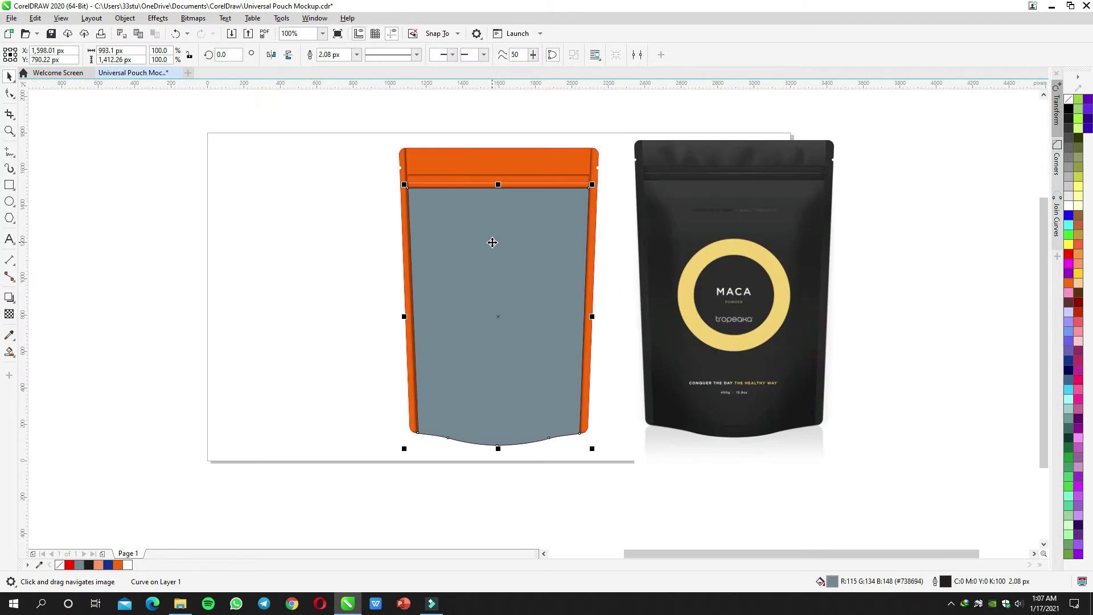
Step: Remove the grey front panel shape and try to delete the orange pouch base behind it
key("Delete")
left_click(488, 236)
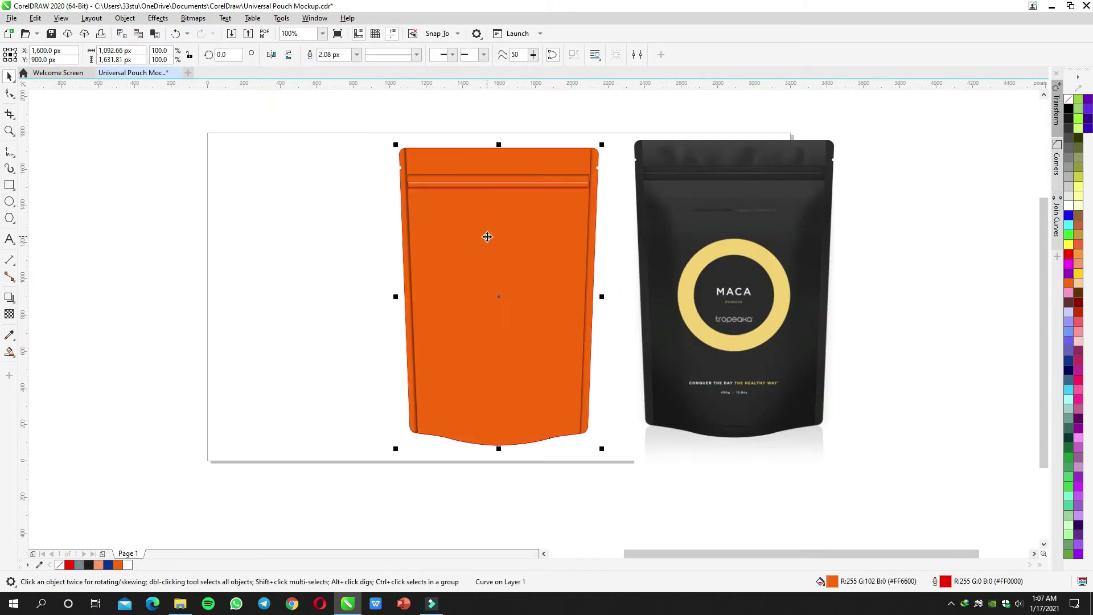
key("Delete")
key("ctrl+z")
Step: Create a filled shape over the pouch's top section above the zipper bands with Smart Fill
left_click(341, 193)
key("space")
left_click(436, 161)
key("space")
Step: Try to delete the orange pouch base without a front panel shape in place, and undo the deletion
left_click(468, 267)
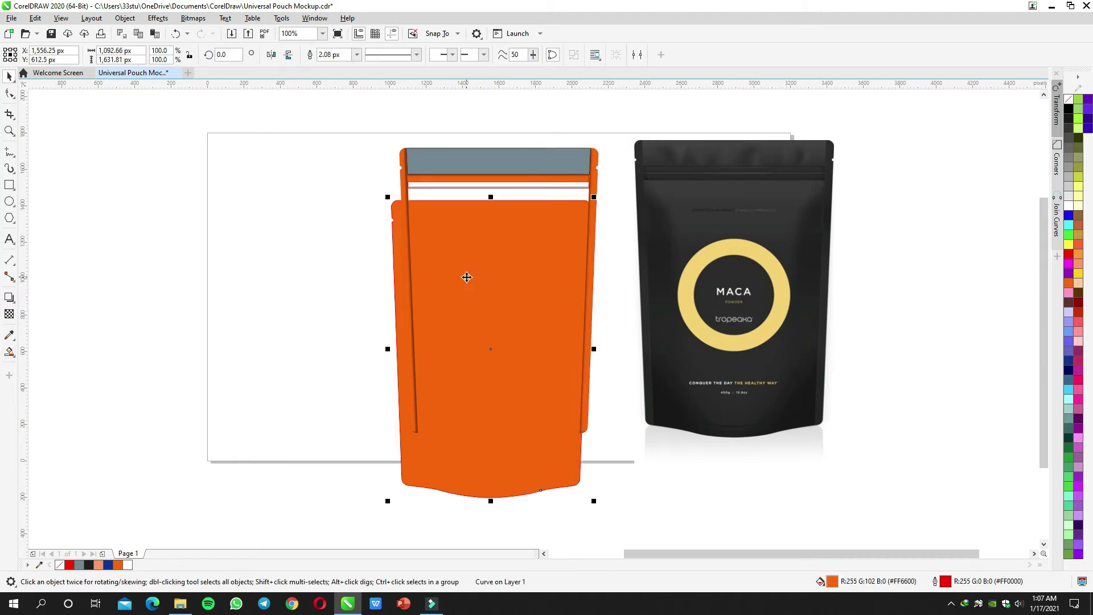
key("Delete")
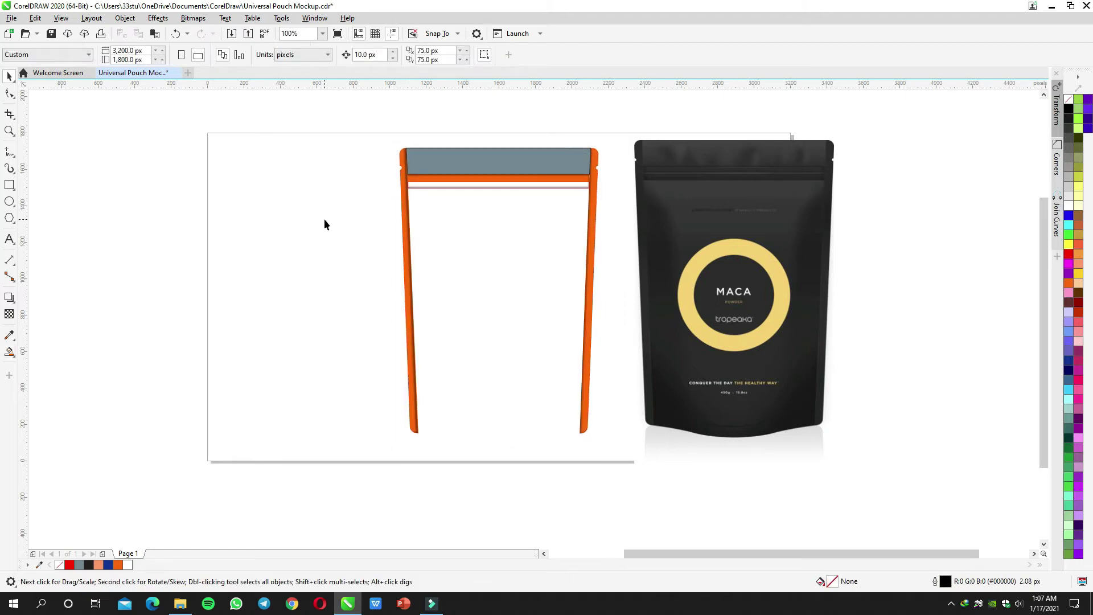
key("ctrl+z")
key("ctrl+z")
key("ctrl+shift+z")
Step: Create the main front panel shape again with Smart Fill and replace the orange pouch base with it
key("space")
left_click(458, 243)
key("space")
key("Delete")
left_click(458, 243)
key("Delete")
key("ctrl+v")
Step: Fill the front panel and the top section shapes with orange and remove their outlines
left_click(533, 168, "shift")
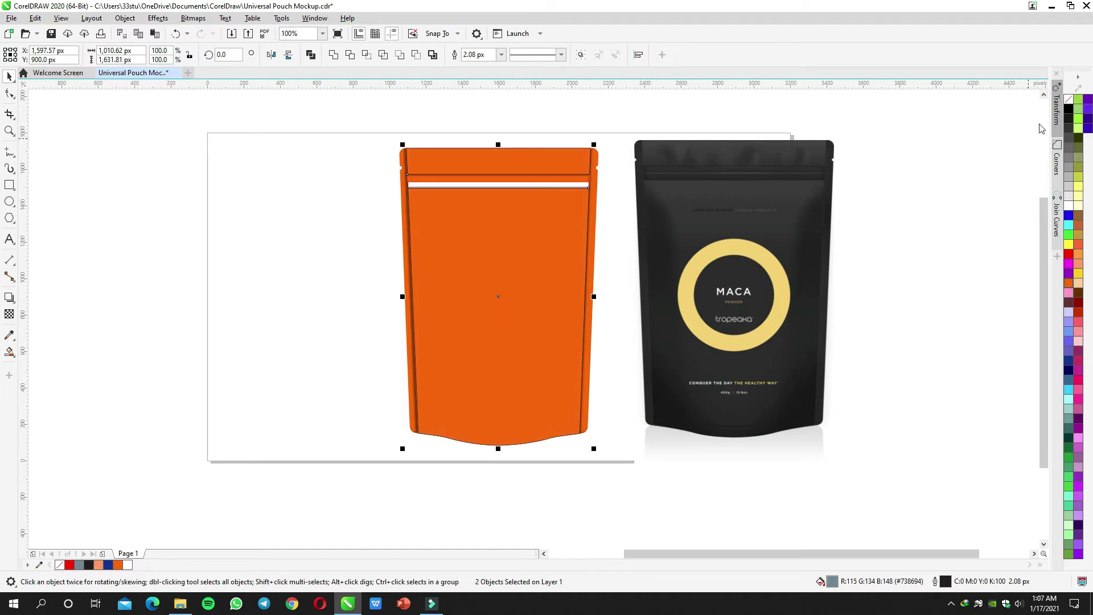
key("Escape")
scroll(569, 195, "up", 2)
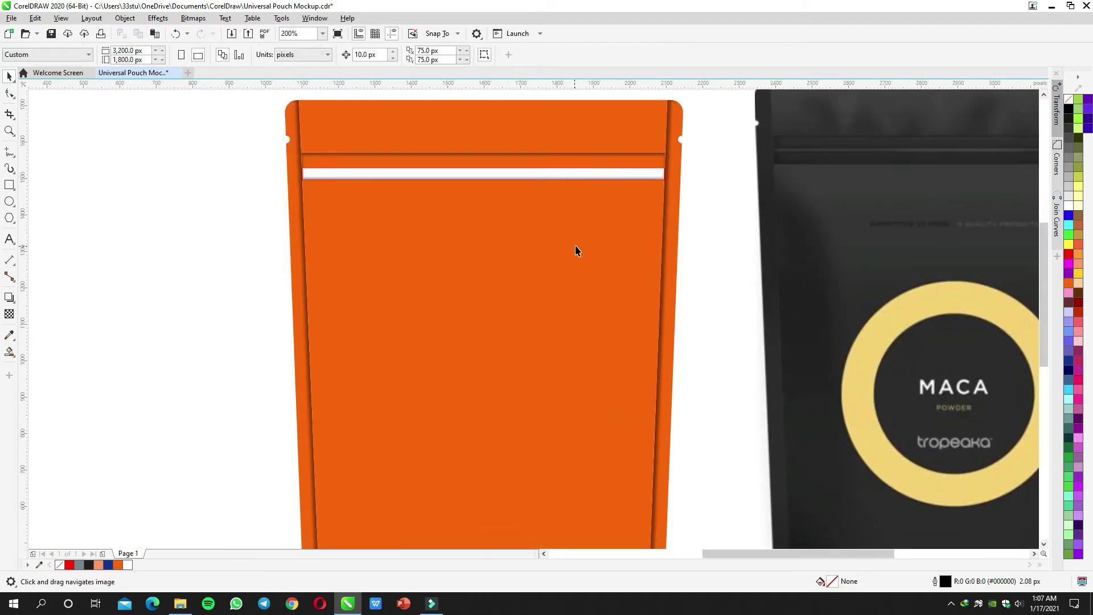
scroll(582, 224, "down", 2)
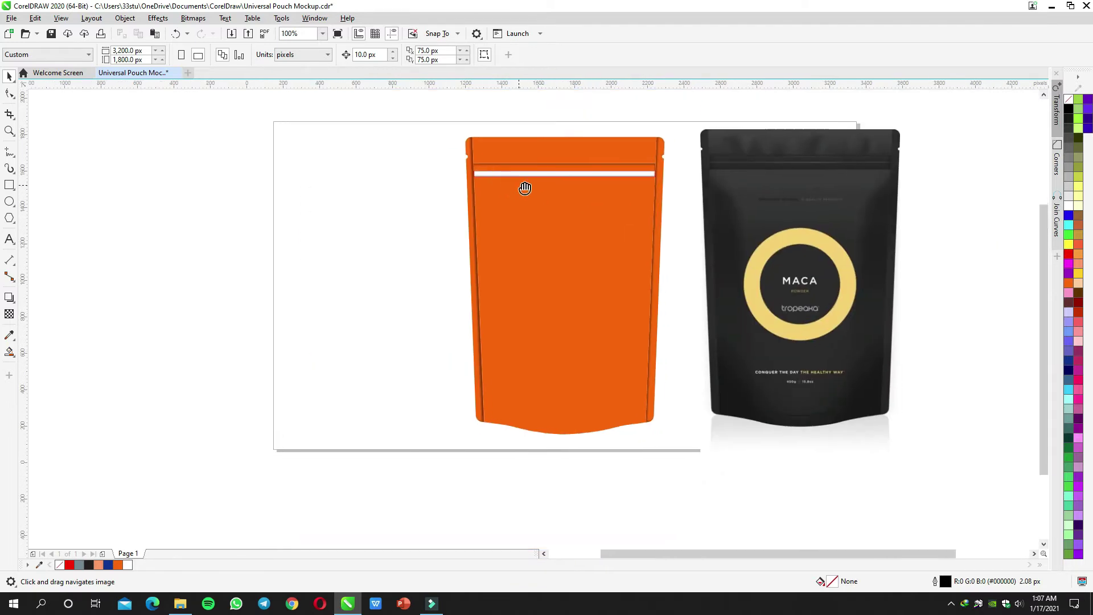
Step: Inside the left side strip's PowerClip, draw a black ellipse about 887 by 1203 px beside the strip, without an outline
scroll(496, 176, "up", 2)
double_click(470, 182)
scroll(467, 180, "down", 2)
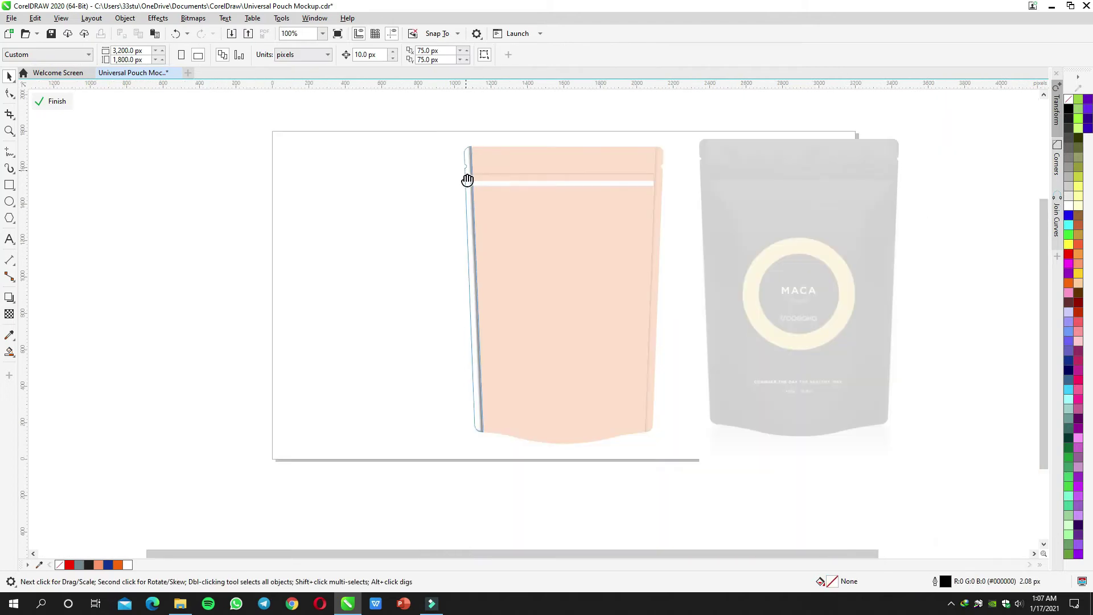
mouse_move(309, 132)
left_mouse_down()
mouse_move(454, 310)
mouse_move(477, 358)
left_mouse_up()
key("space")
left_click_drag(436, 212, 411, 205)
left_click(1068, 109)
scroll(410, 205, "up", 1)
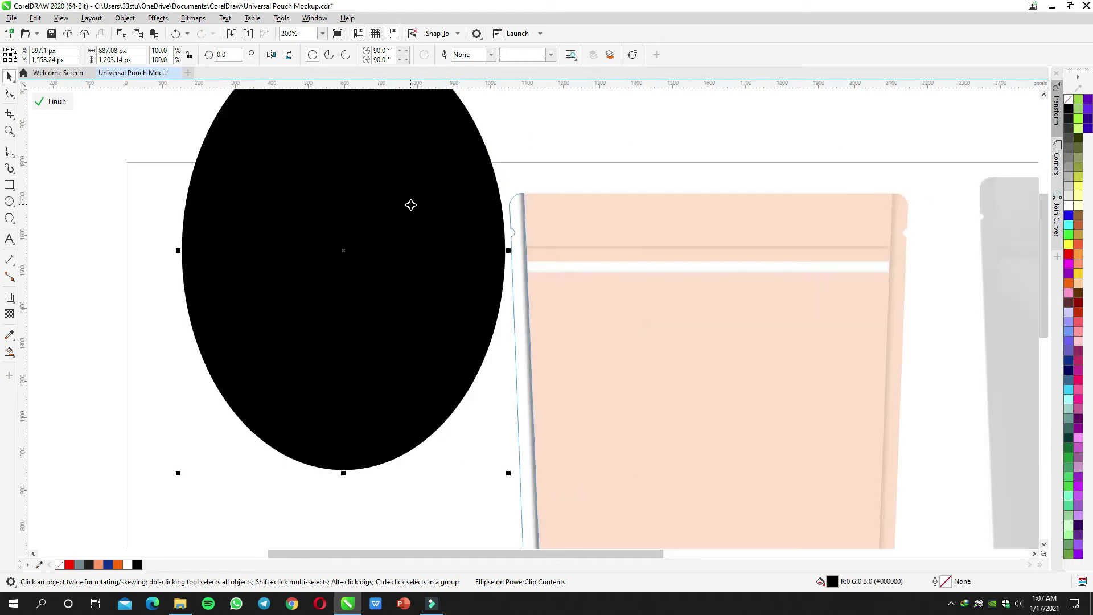
Step: Apply a strong Gaussian Blur to the black ellipse
left_click(125, 17)
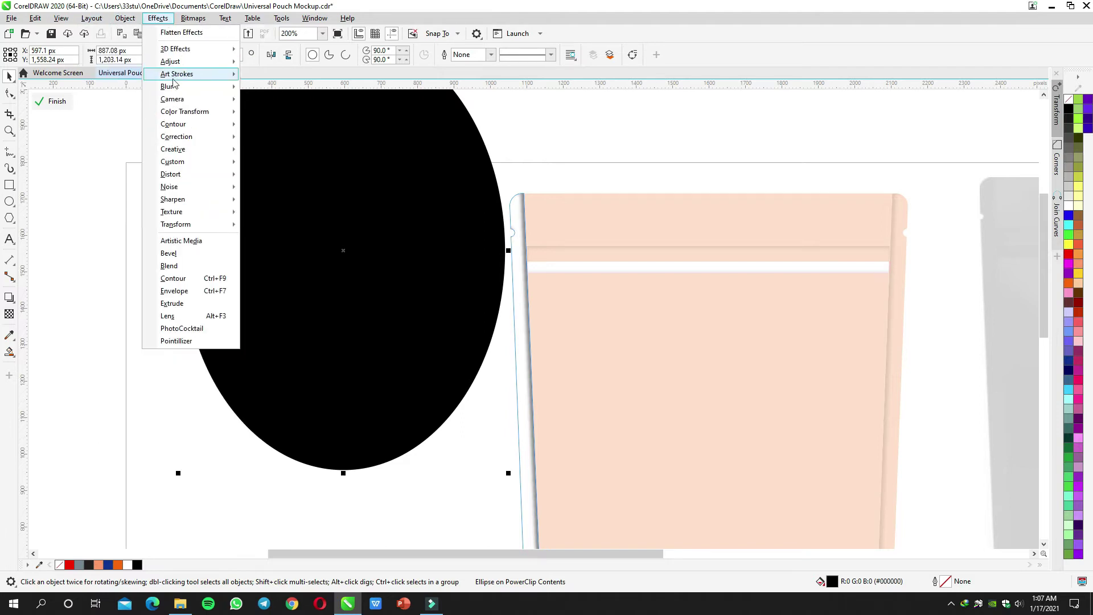
mouse_move(177, 87)
left_click(276, 116)
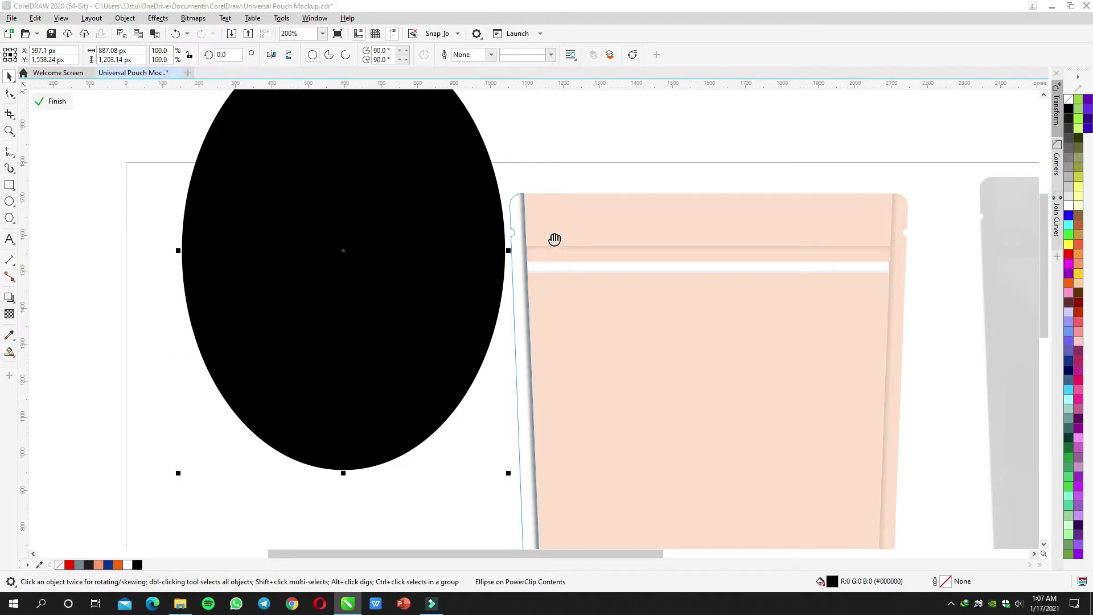
left_click_drag(639, 268, 641, 268)
left_click_drag(715, 268, 740, 273)
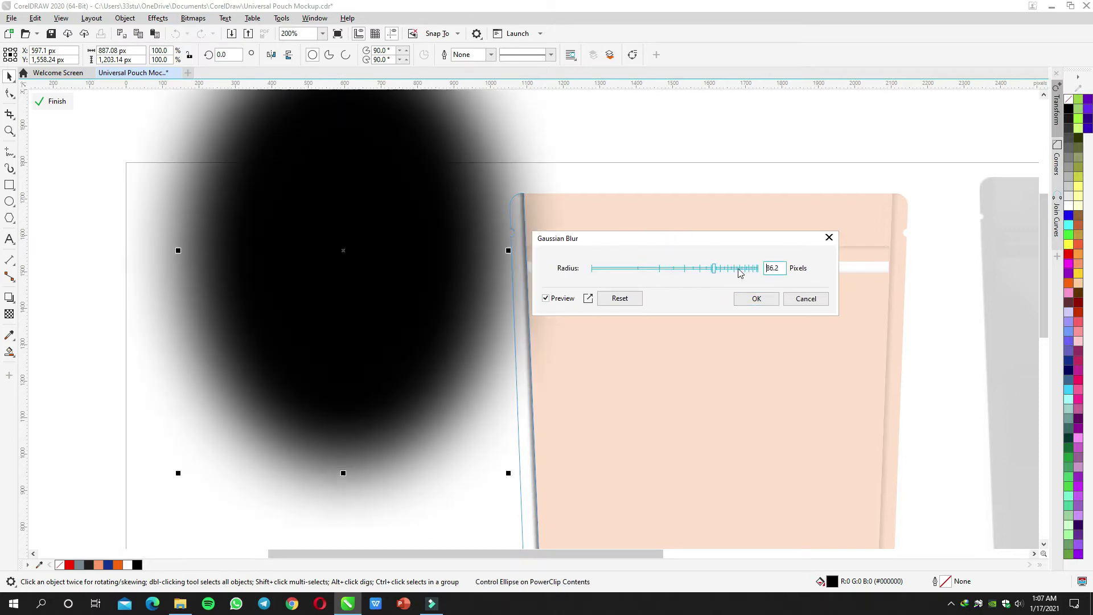
left_click(752, 299)
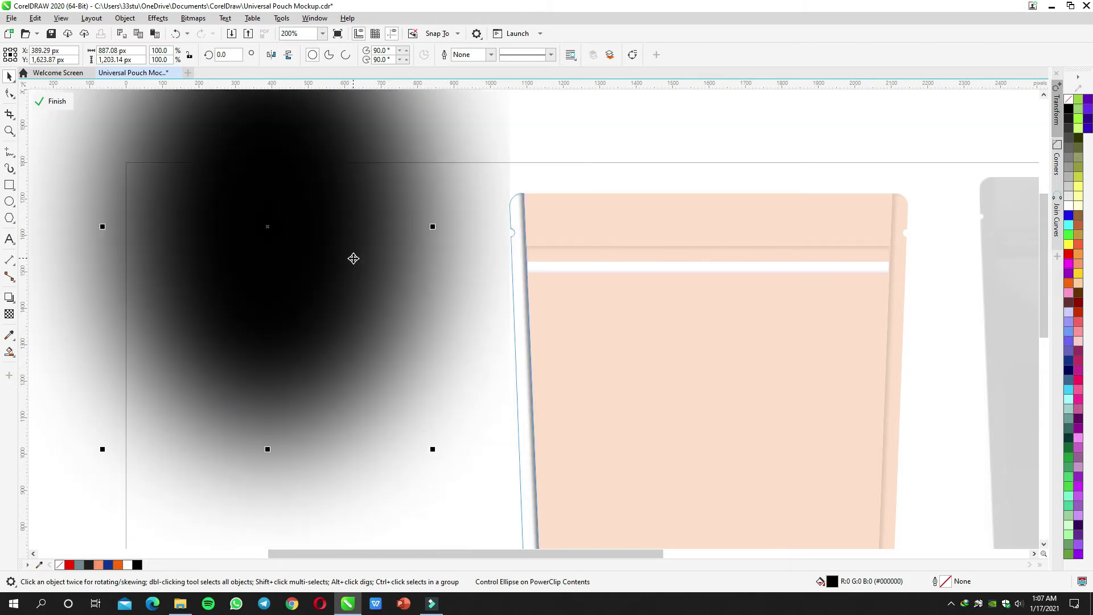
Step: Apply uniform transparency to the blurred ellipse and finish editing the left side strip's PowerClip
left_click(9, 314)
left_click(28, 55)
left_click(657, 159)
key("space")
left_click(668, 142, "ctrl")
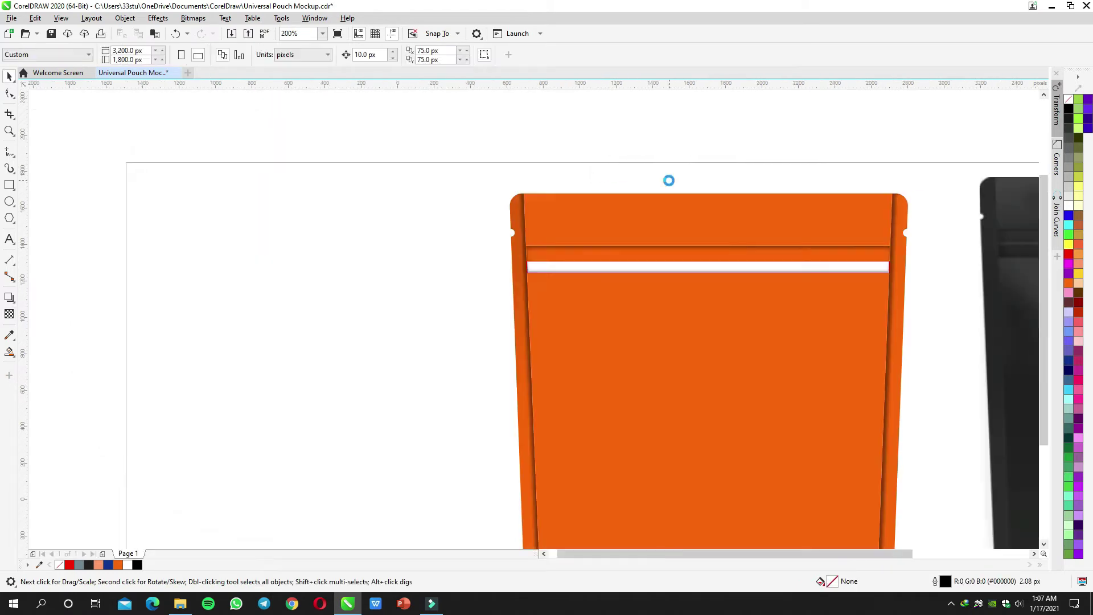
Step: Reopen the left side strip's PowerClip, copy the blurred ellipse and paste the copy onto the page
scroll(668, 179, "down", 1)
left_click_drag(679, 194, 632, 170)
double_click(604, 227)
key("space")
left_click(521, 202)
left_click(544, 178)
left_click(544, 178, "ctrl")
left_click(480, 192)
left_click(288, 267, "ctrl")
key("ctrl+v")
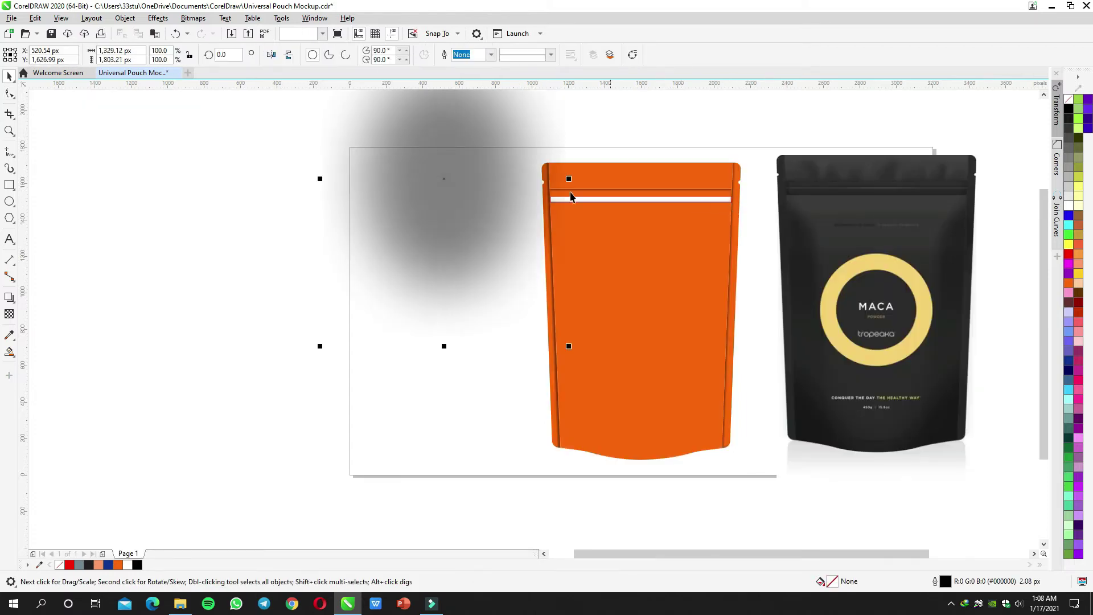
Step: PowerClip the blurred ellipse copy inside the right side strip and move it outward beyond the strip's upper part
right_click(453, 173)
left_click(493, 322)
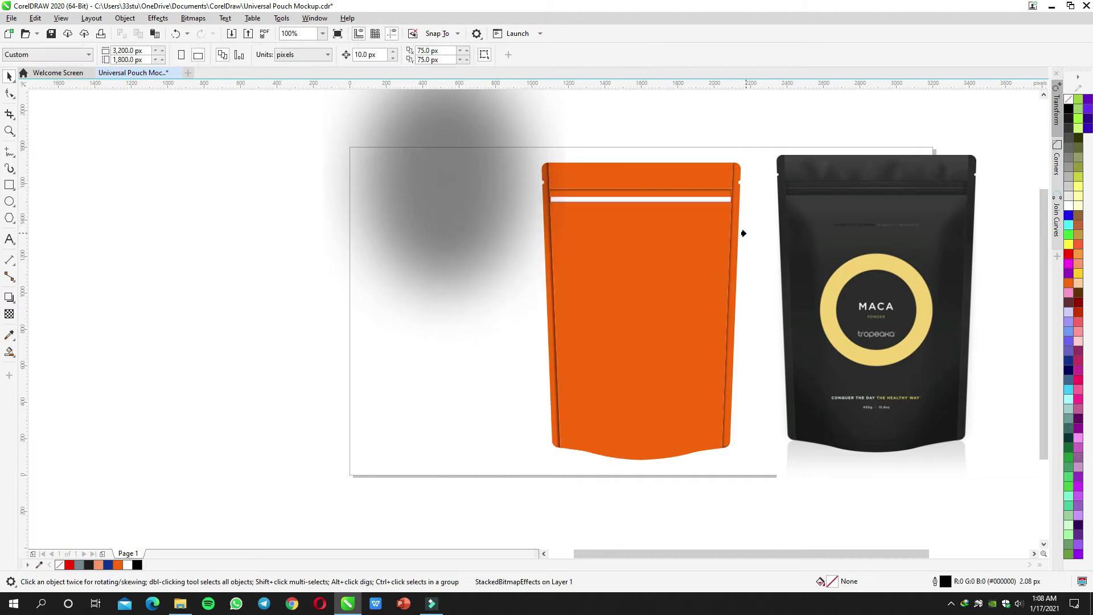
left_click(734, 227)
left_click(733, 225, "ctrl")
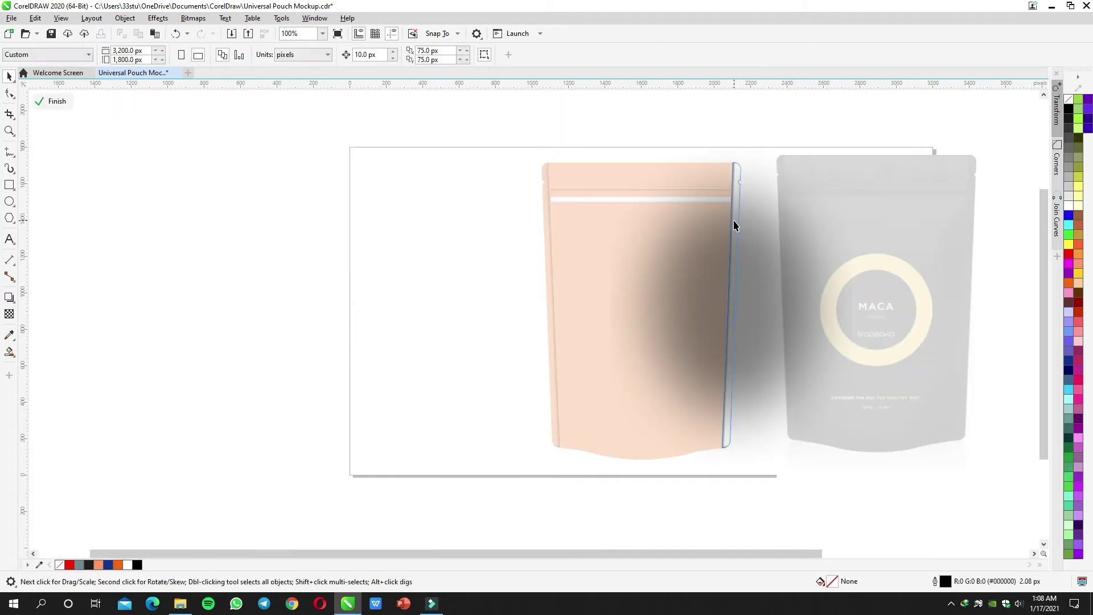
left_click_drag(843, 167, 832, 193)
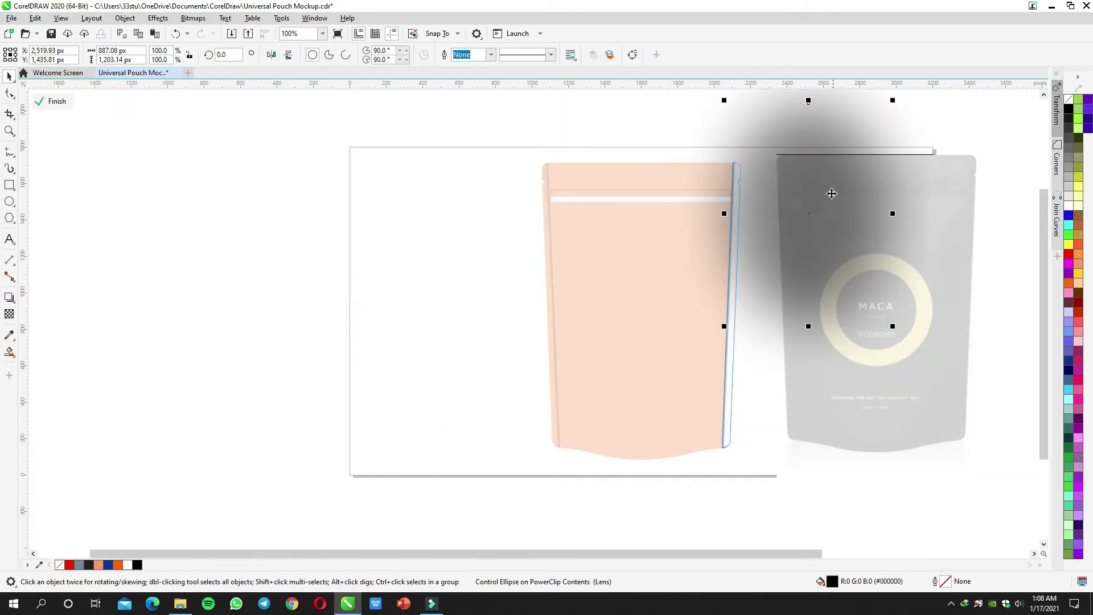
left_click(670, 132, "ctrl")
scroll(693, 200, "up", 1)
left_click_drag(693, 200, 675, 167)
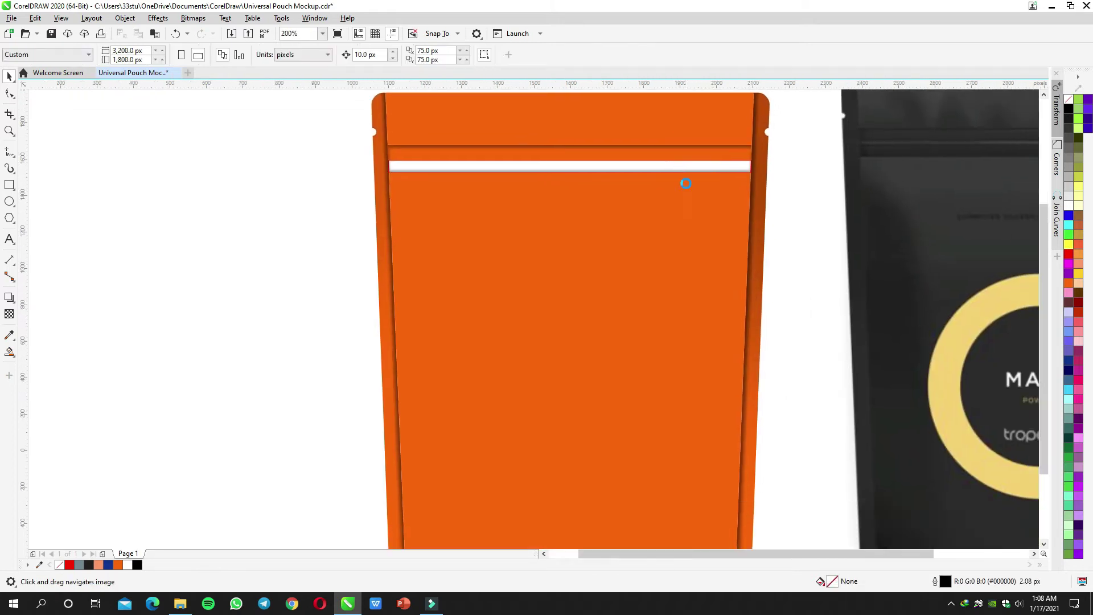
scroll(680, 187, "down", 2)
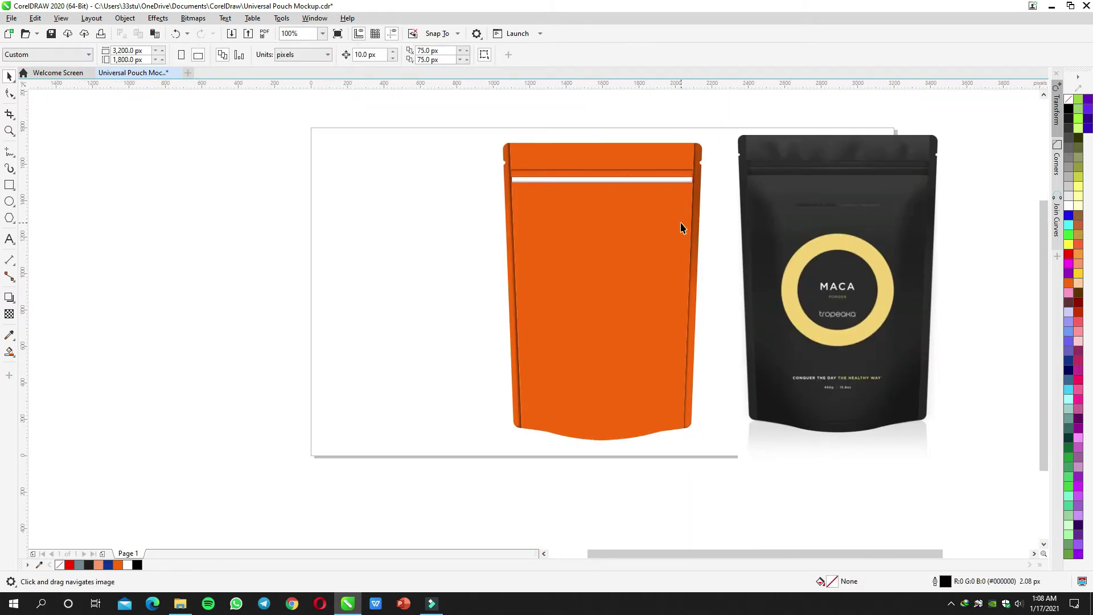
left_click_drag(685, 165, 675, 195)
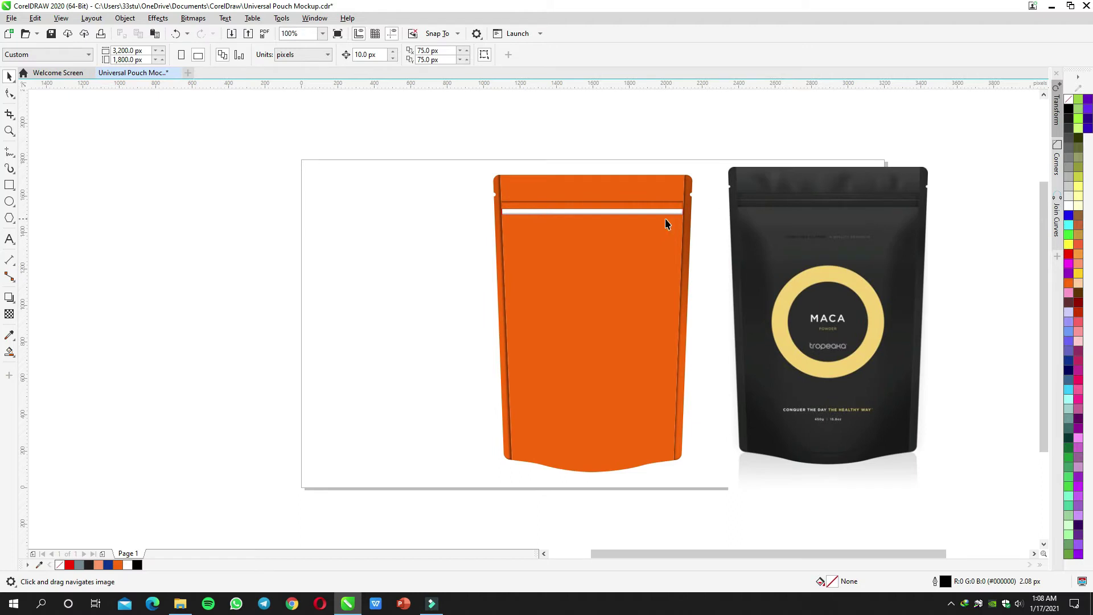
Step: Fill the lower zipper band with orange and remove its red outline
scroll(665, 222, "up", 2)
left_click(651, 210)
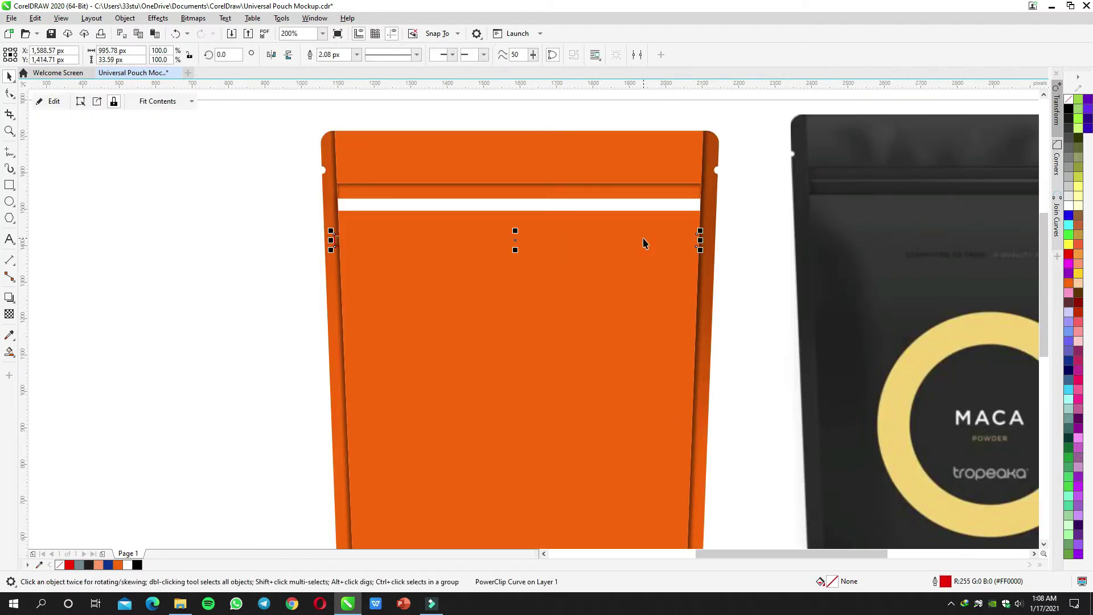
left_click(1068, 284)
scroll(720, 211, "up", 4)
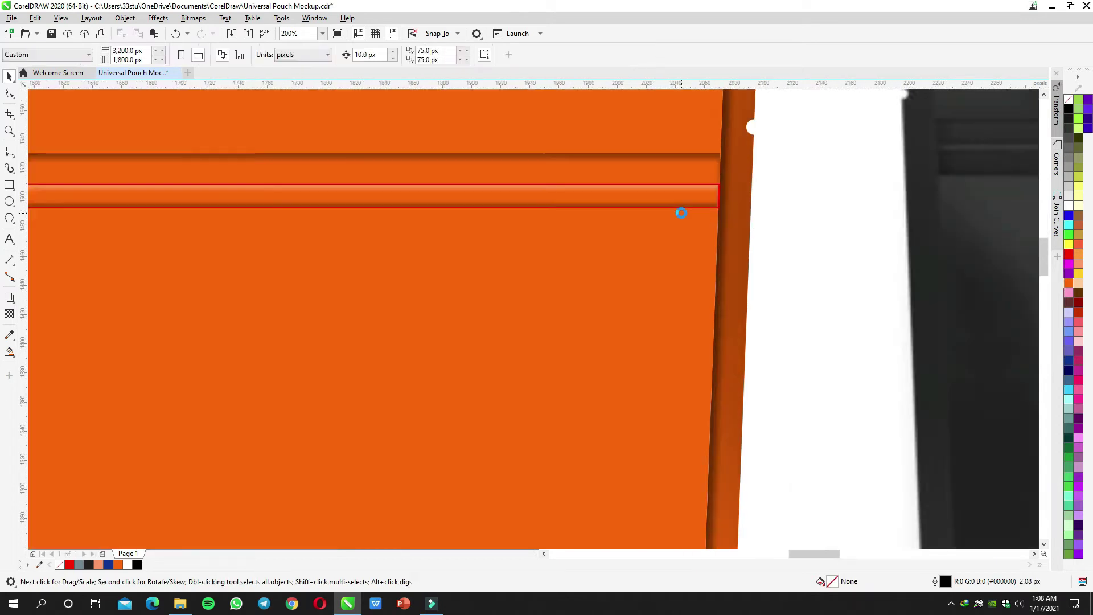
key("ctrl+z")
left_click(854, 171)
scroll(854, 176, "down", 3)
scroll(810, 178, "up", 3)
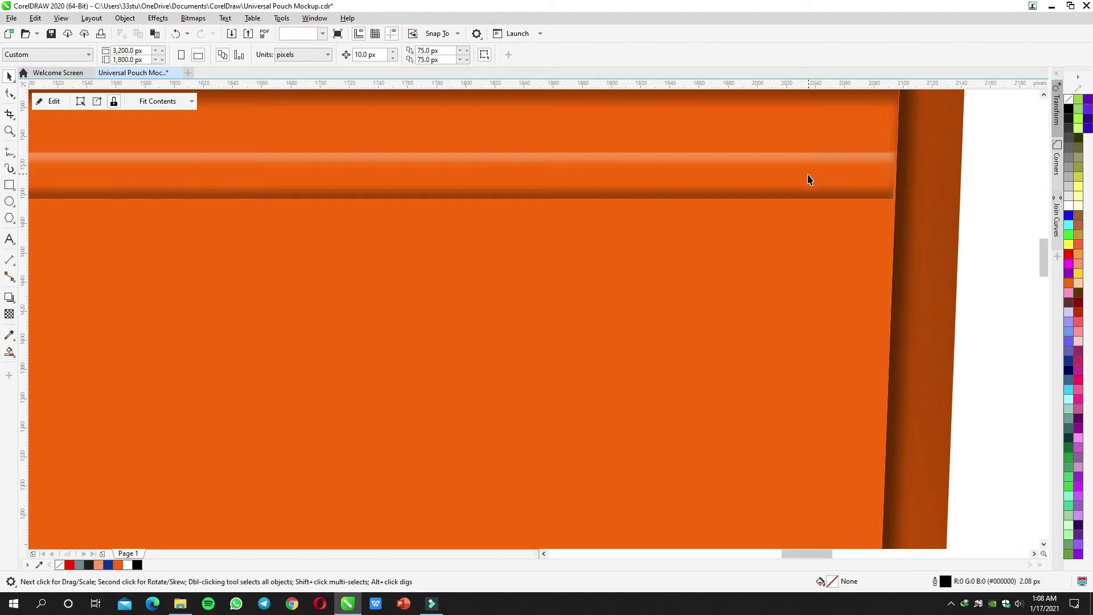
Step: Open the lower zipper band's PowerClip contents and select the black shadow curve inside
left_click(810, 180)
left_click(878, 185)
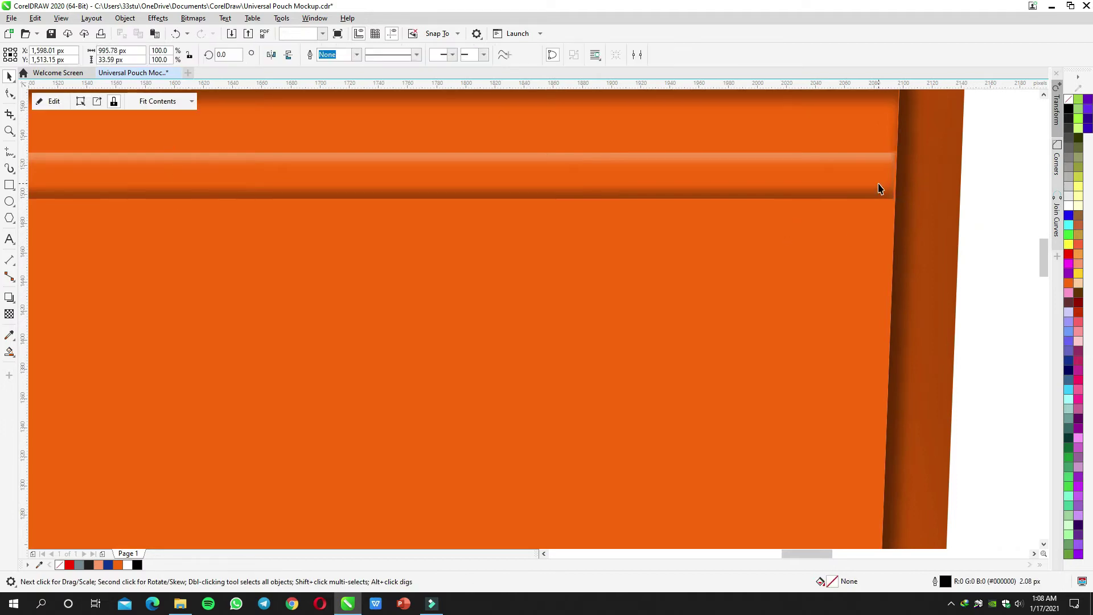
scroll(900, 160, "up", 4)
key("F10")
double_click(815, 217)
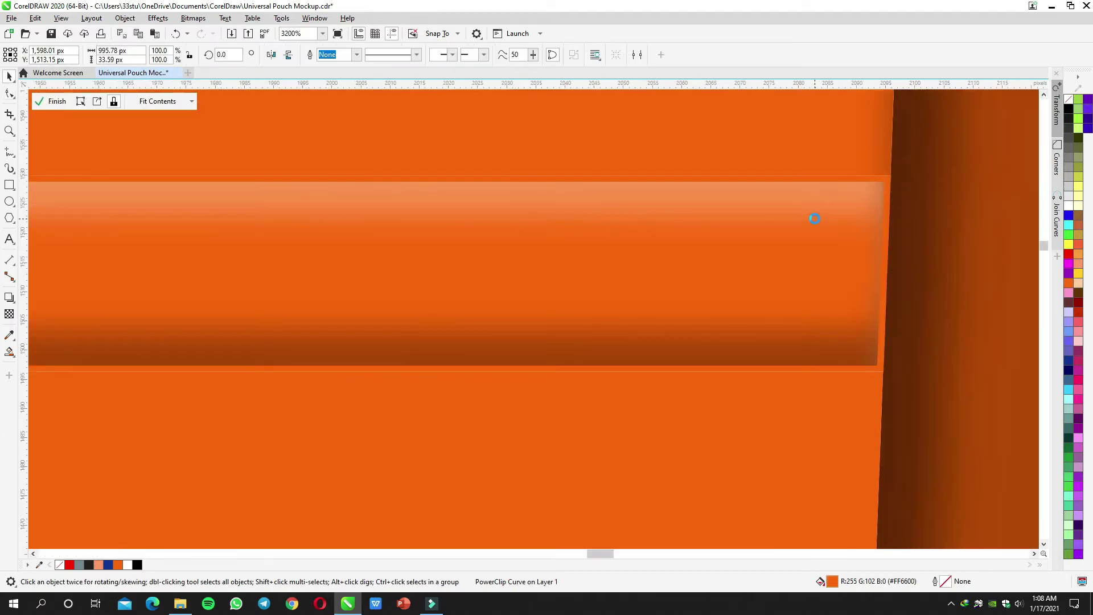
scroll(815, 217, "down", 2)
left_click(809, 247)
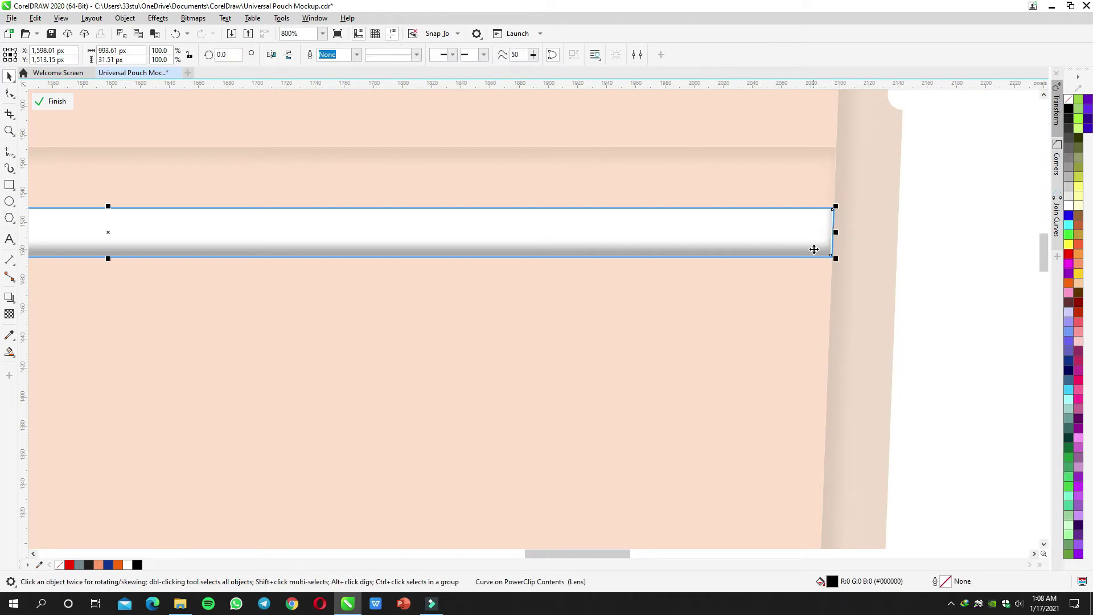
Step: Try to move the shadow curve slightly downward inside the lower zipper band, and undo the move
left_click_drag(503, 254, 964, 283)
left_click_drag(569, 288, 924, 282)
left_click_drag(430, 272, 609, 283)
scroll(602, 282, "up", 1)
scroll(609, 271, "down", 1)
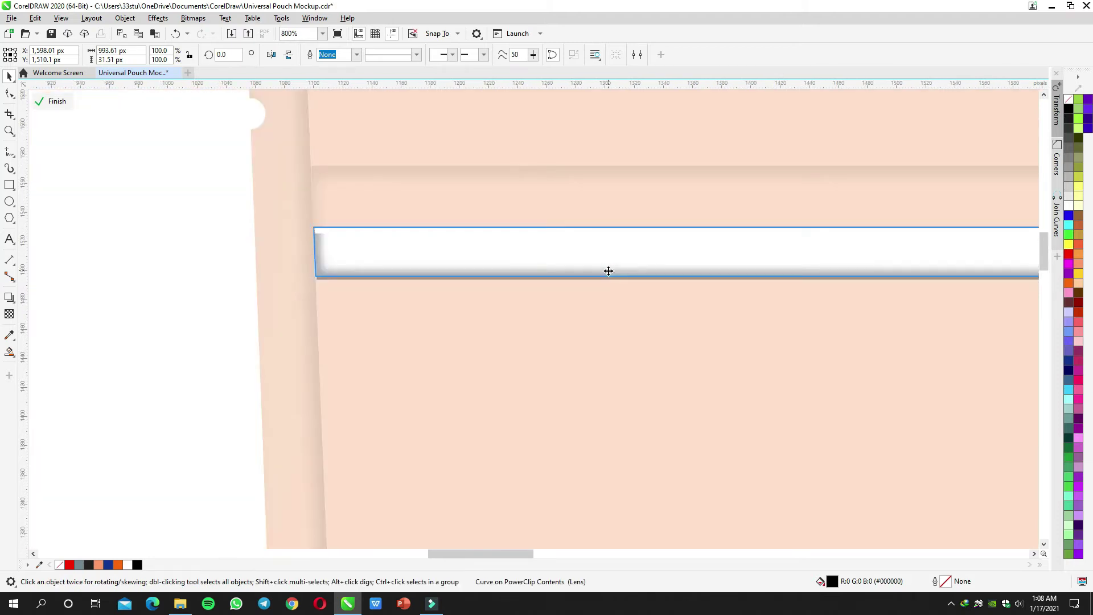
key("ctrl+z")
Step: Adjust the shadow curve slightly at the lower zipper band's right end and finish editing its PowerClip
scroll(627, 266, "down", 1)
left_click_drag(968, 258, 564, 227)
scroll(744, 213, "up", 2)
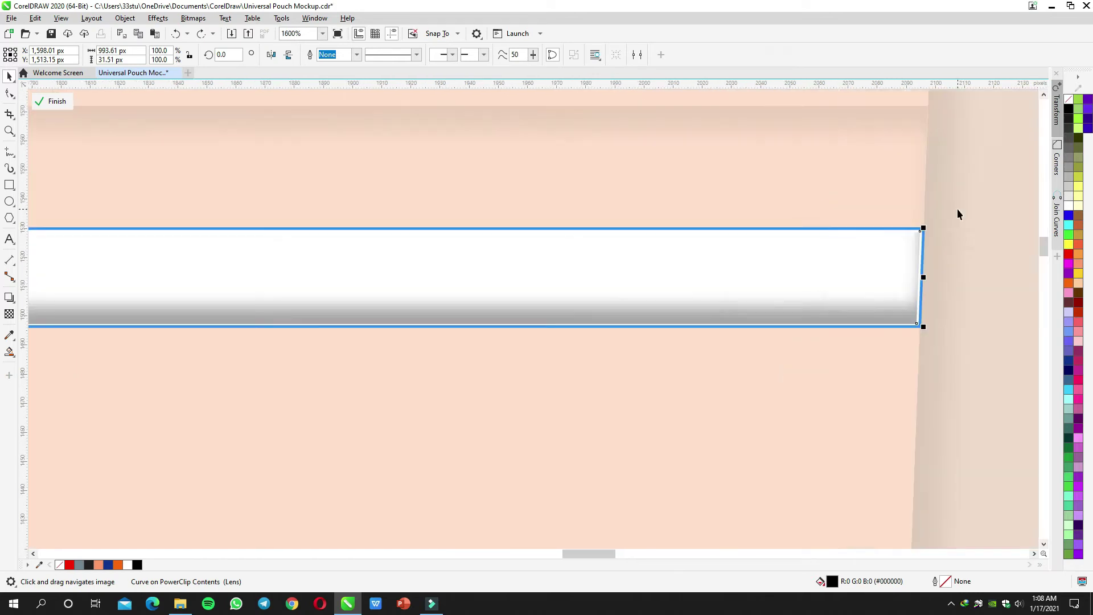
left_click_drag(958, 209, 778, 221)
scroll(763, 228, "up", 1)
left_click_drag(724, 250, 736, 243)
scroll(735, 244, "down", 2)
left_click(873, 222, "ctrl")
Step: Try to trace the shaded lower area of the black reference pouch with the 3-Point Curve tool, and delete the curve
scroll(878, 234, "down", 1)
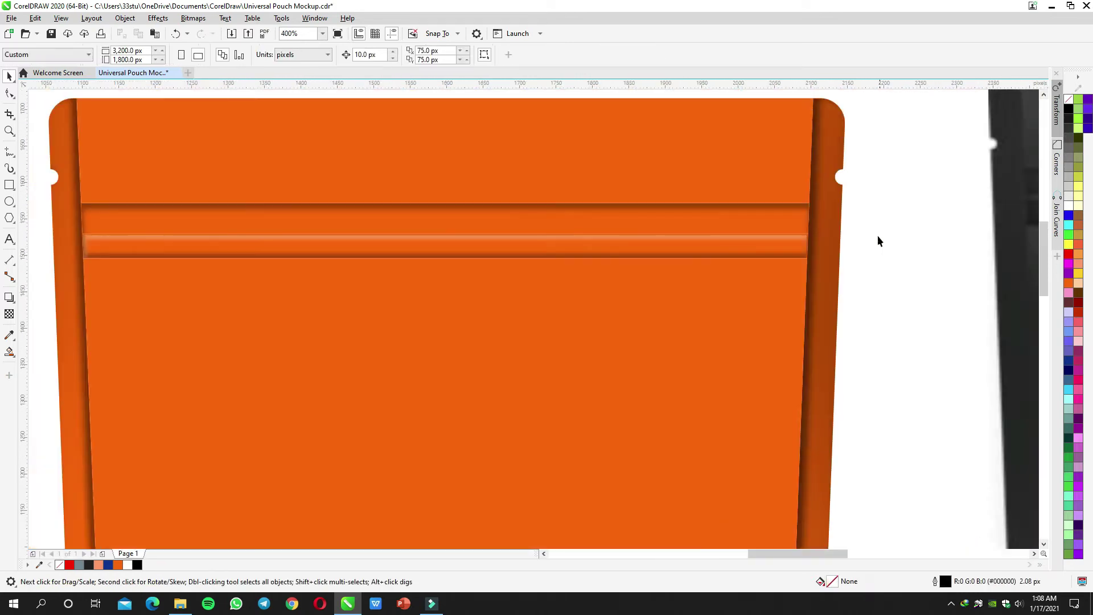
scroll(876, 231, "down", 1)
left_click_drag(838, 234, 580, 138)
scroll(613, 175, "down", 1)
scroll(613, 176, "up", 1)
scroll(579, 139, "down", 1)
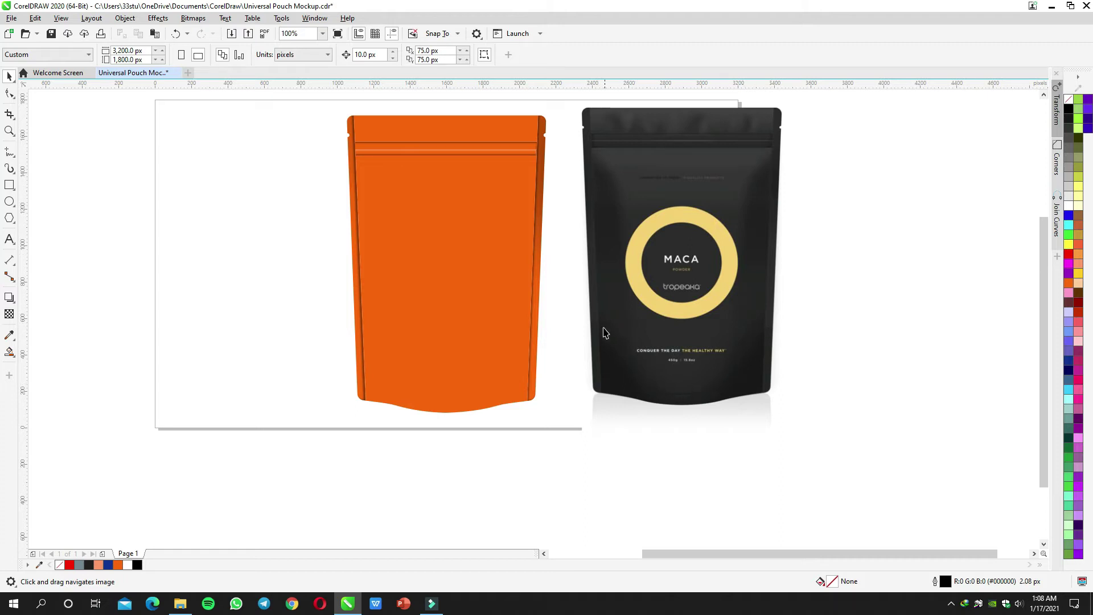
scroll(581, 288, "up", 1)
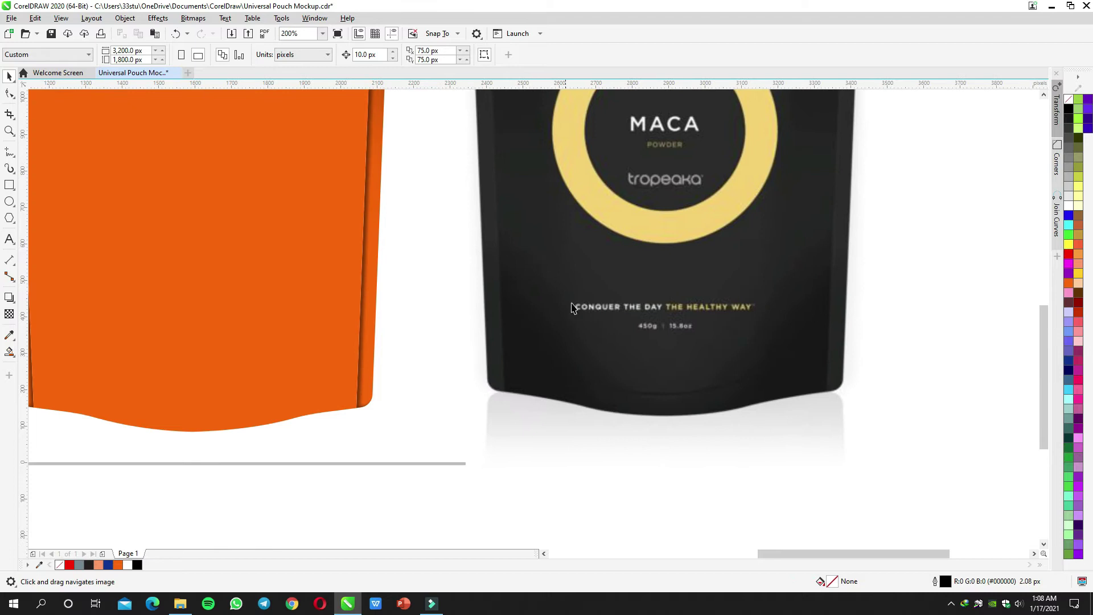
left_click(13, 161)
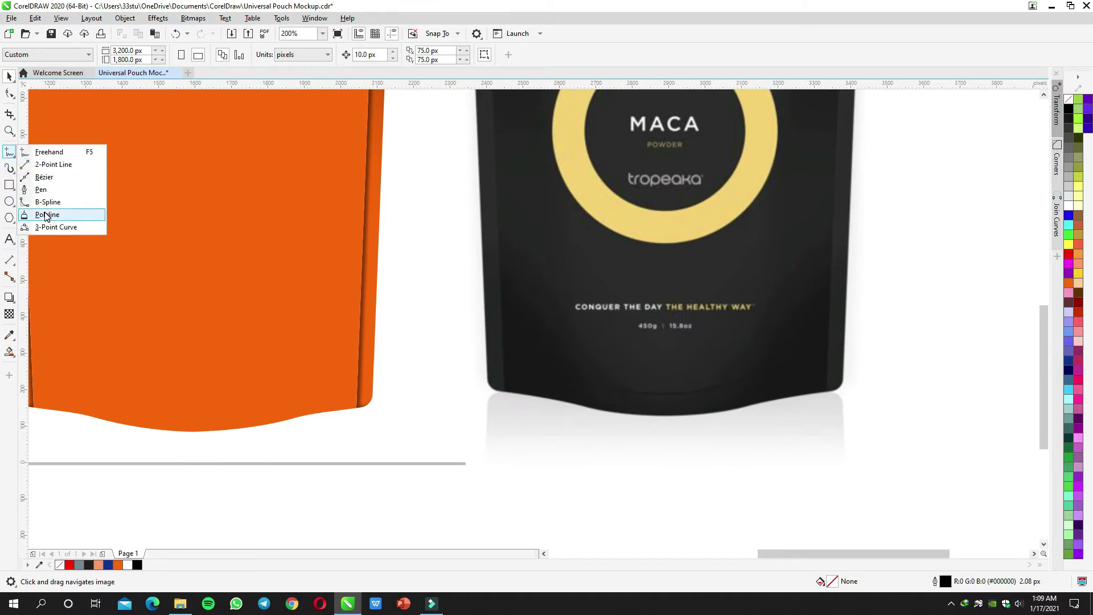
left_click(57, 228)
scroll(428, 303, "right", 2)
left_click_drag(414, 238, 490, 320)
left_click(467, 275)
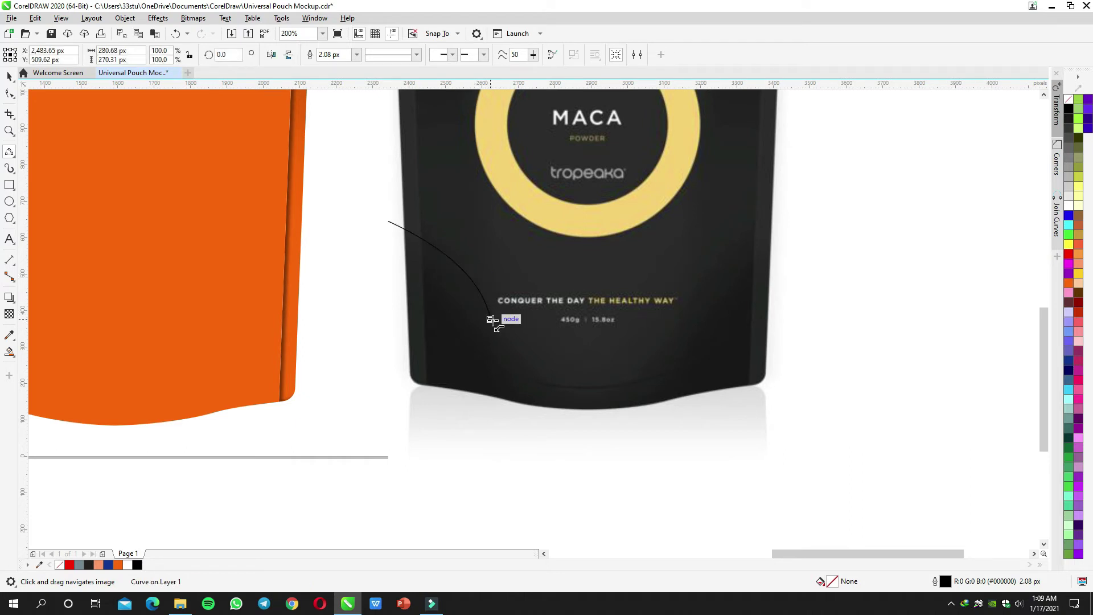
left_click_drag(601, 373, 685, 326)
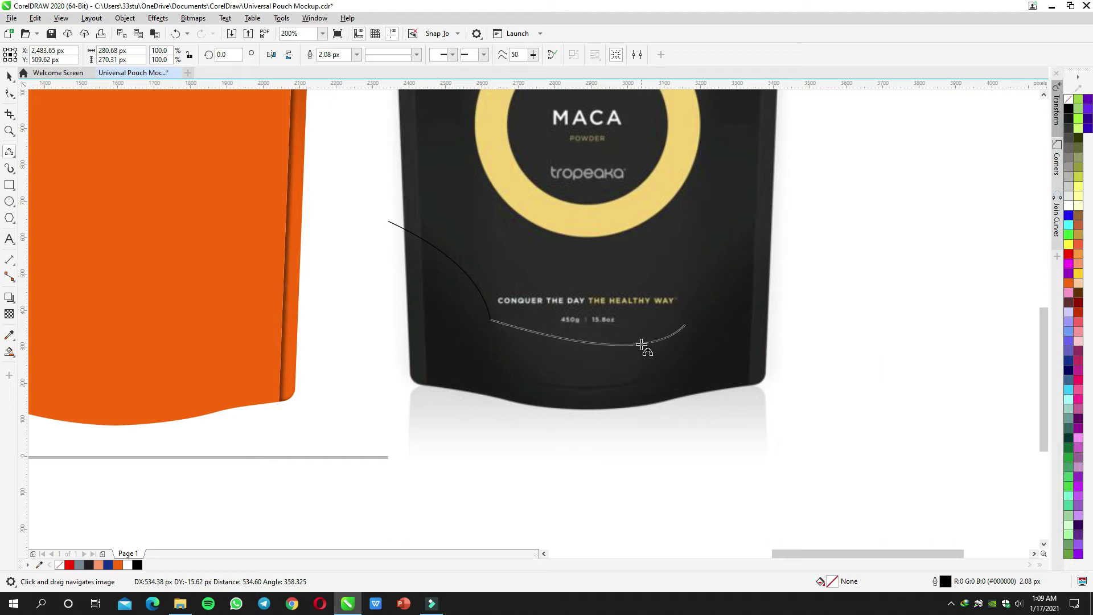
left_click(592, 365)
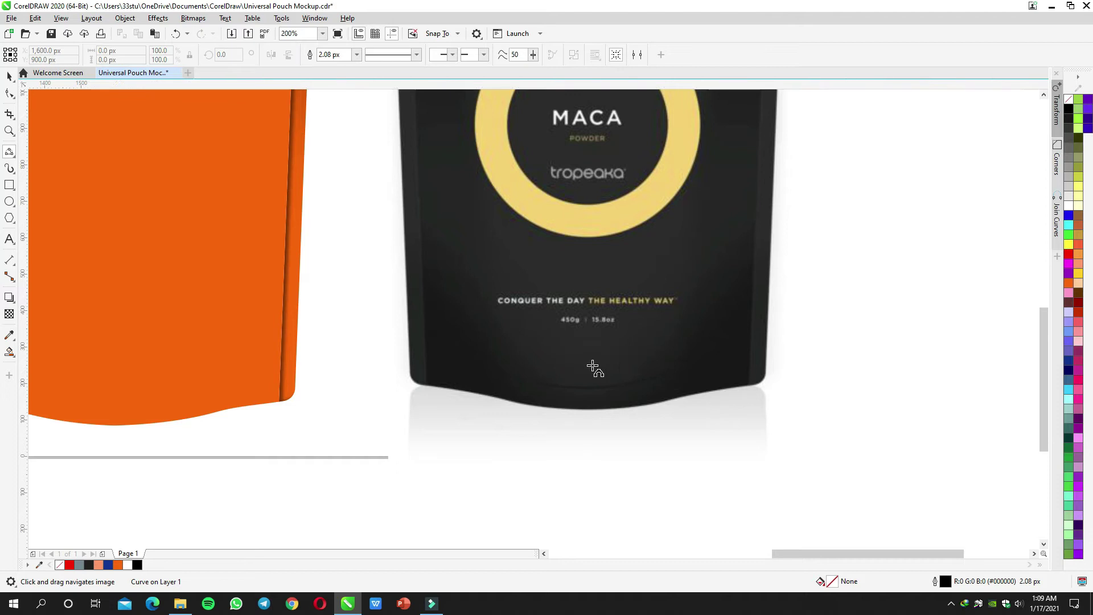
key("Delete")
Step: Draw a wavy Pen curve across the reference pouch's lower part, dipping toward the bottom centre and rising past the right edge
left_click(10, 153)
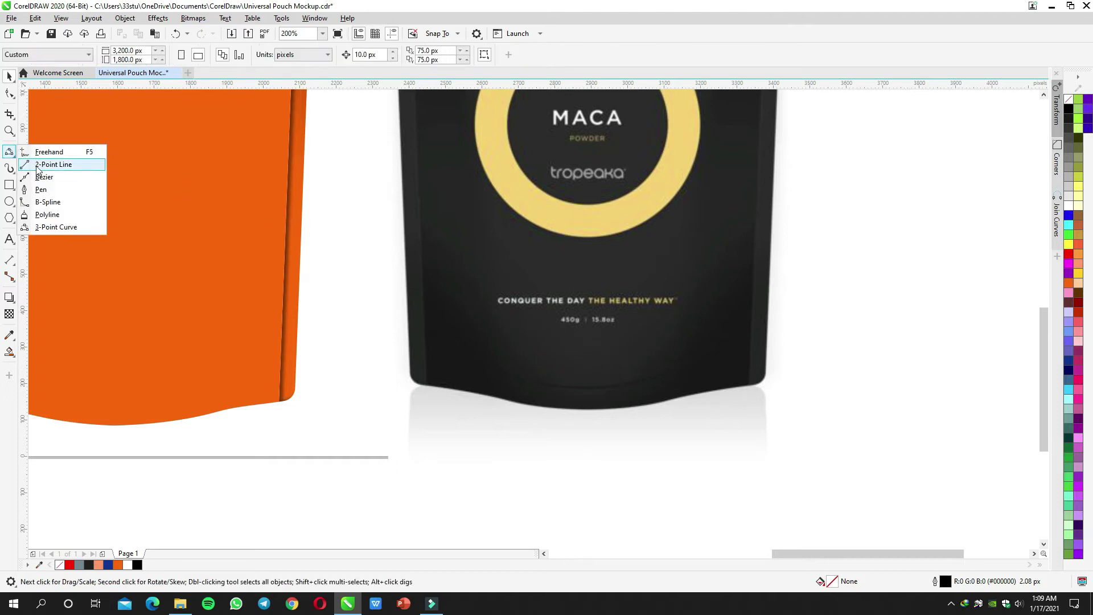
left_click(40, 190)
scroll(426, 267, "down", 1)
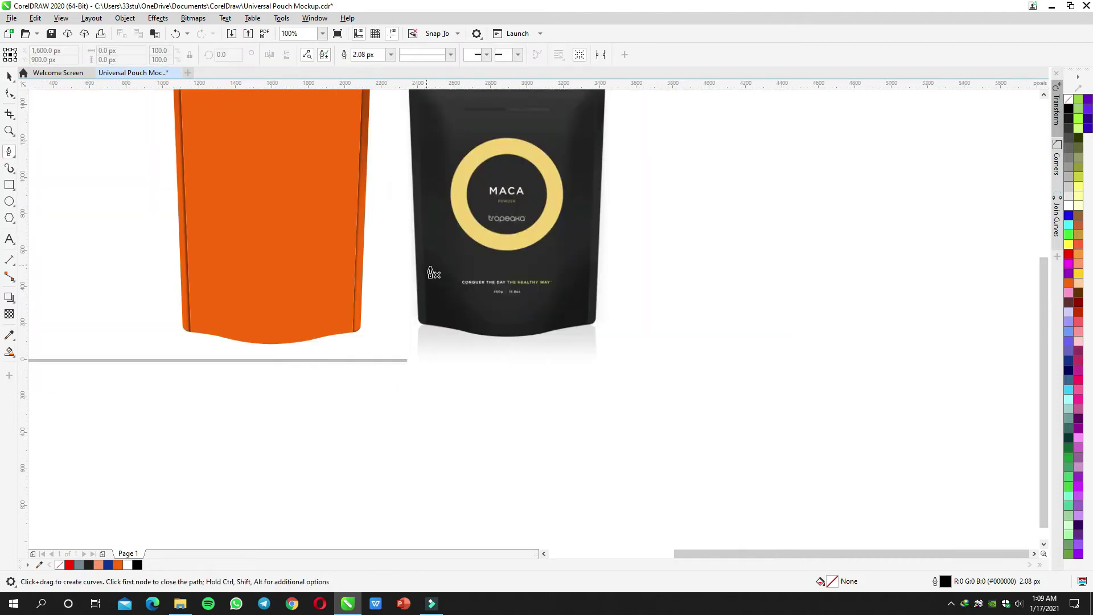
scroll(469, 284, "up", 1)
left_click_drag(462, 309, 487, 337)
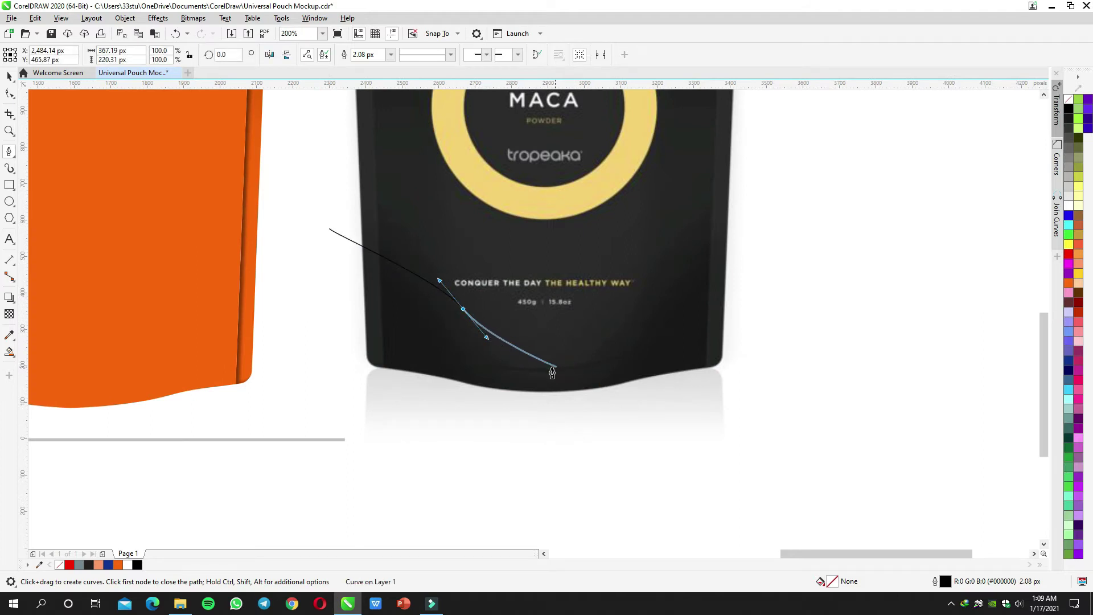
left_click_drag(544, 369, 586, 370)
left_click_drag(638, 319, 657, 288)
left_click_drag(709, 211, 772, 187)
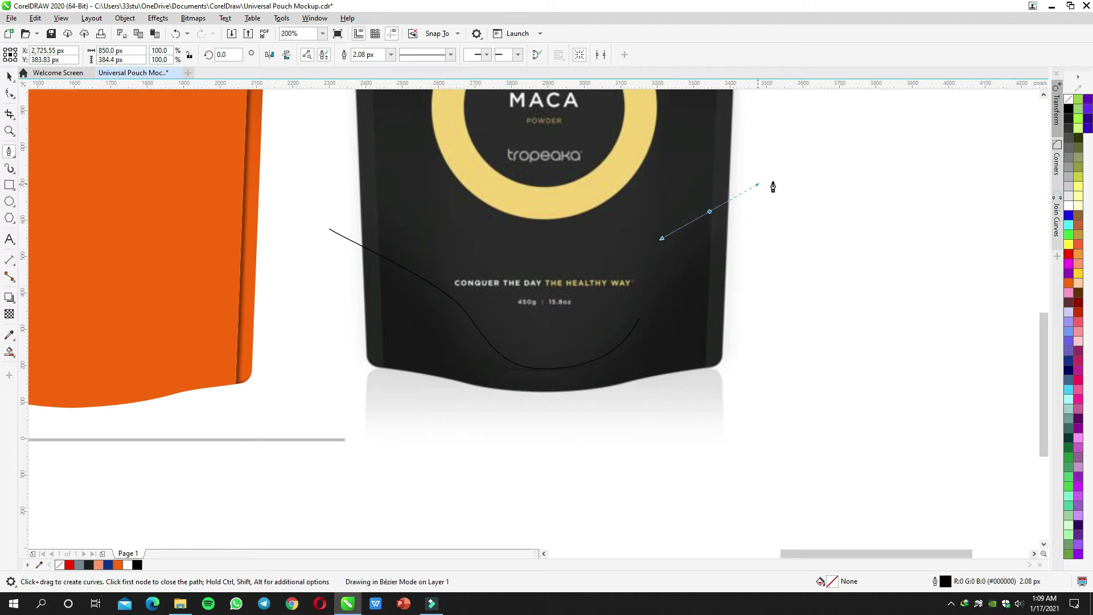
Step: Continue the Pen path around below the reference pouch and close it at its starting node
left_click_drag(762, 460, 615, 457)
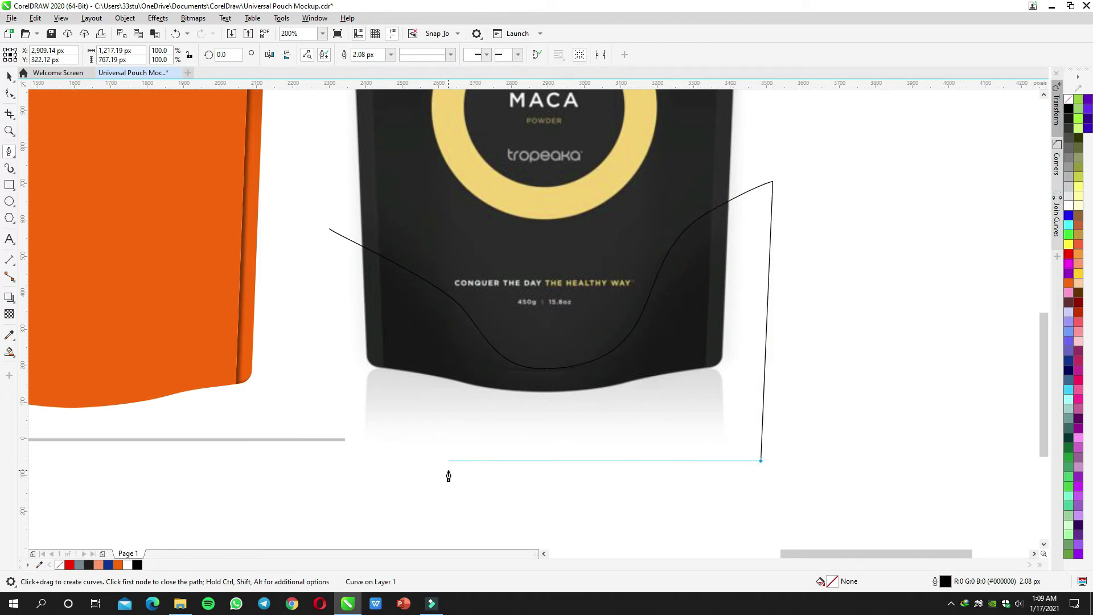
left_click(308, 433)
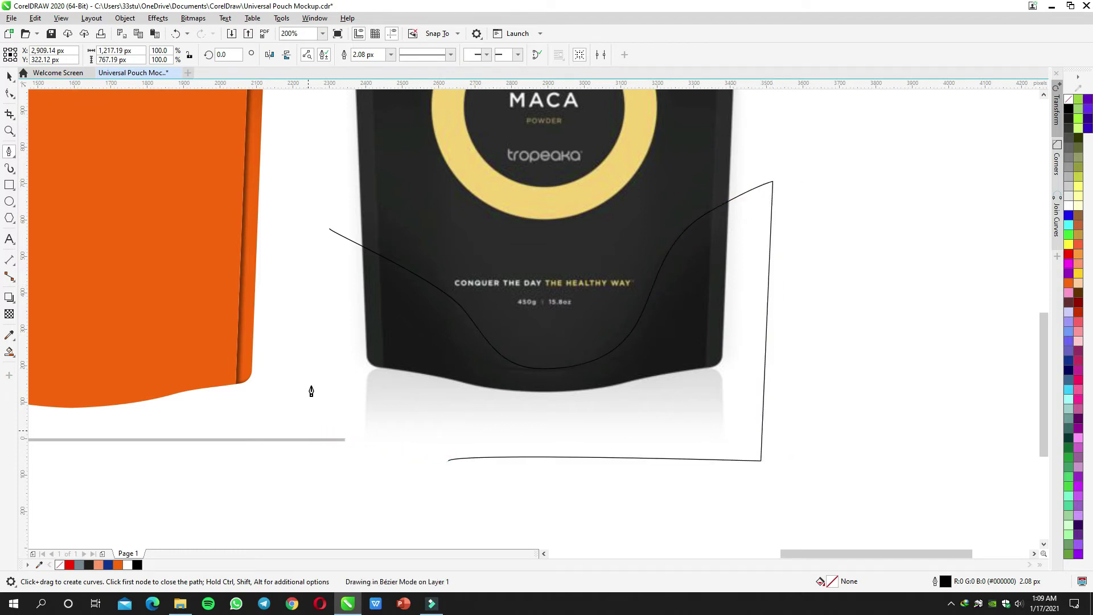
left_click(329, 229)
scroll(322, 258, "down", 1)
key("space")
Step: PowerClip the closed curve inside the orange front panel and move it down over the panel's lower edge
left_click_drag(371, 272, 651, 283)
right_click(621, 319)
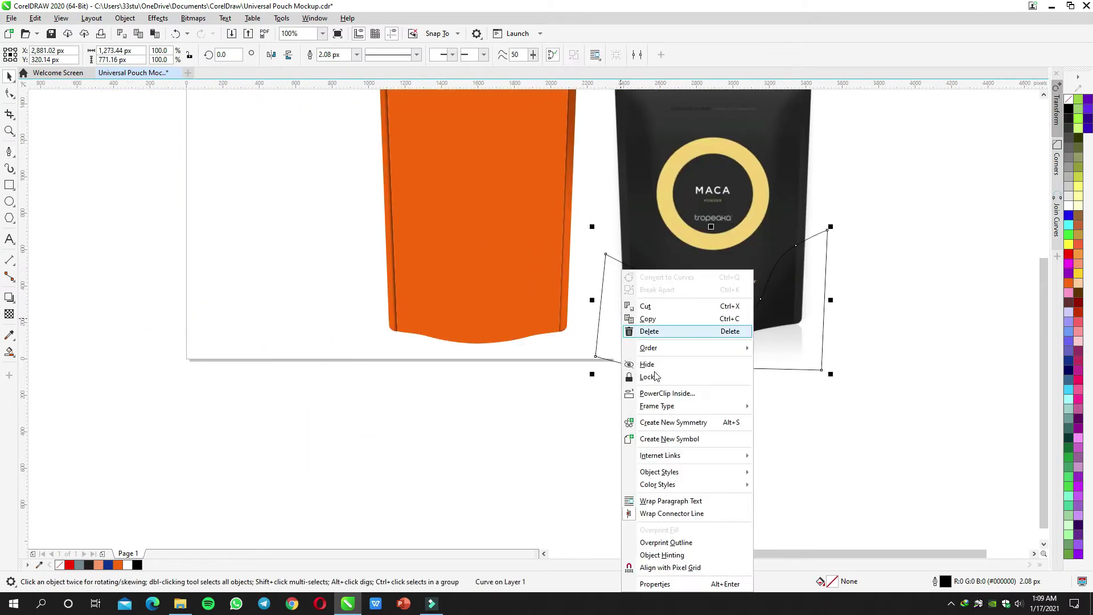
left_click(661, 393)
left_click(556, 327)
key("Escape")
left_click(497, 254)
double_click(495, 250)
left_click_drag(513, 253, 527, 328)
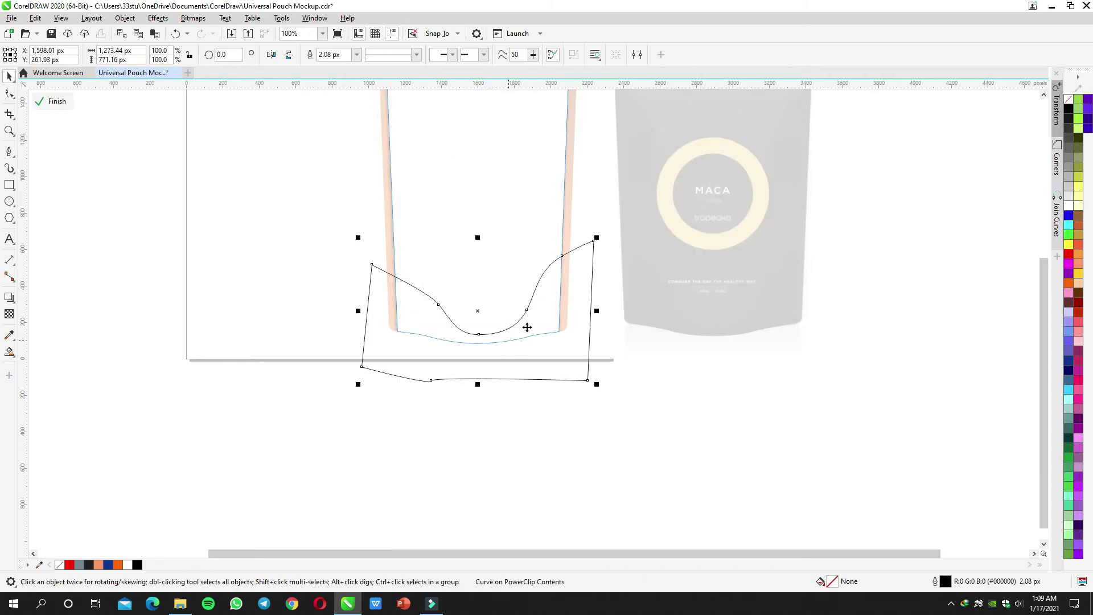
Step: Fill the clipped curve with black without an outline and apply a Gaussian Blur with a radius of 18.7 pixels
left_click(1070, 110)
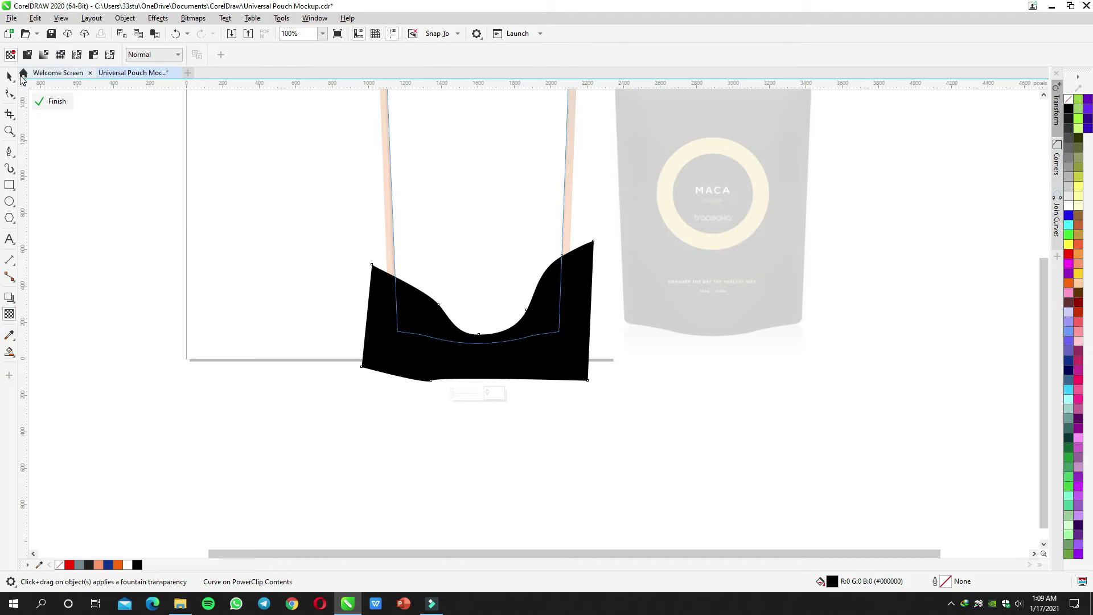
left_click(9, 76)
left_click(151, 20)
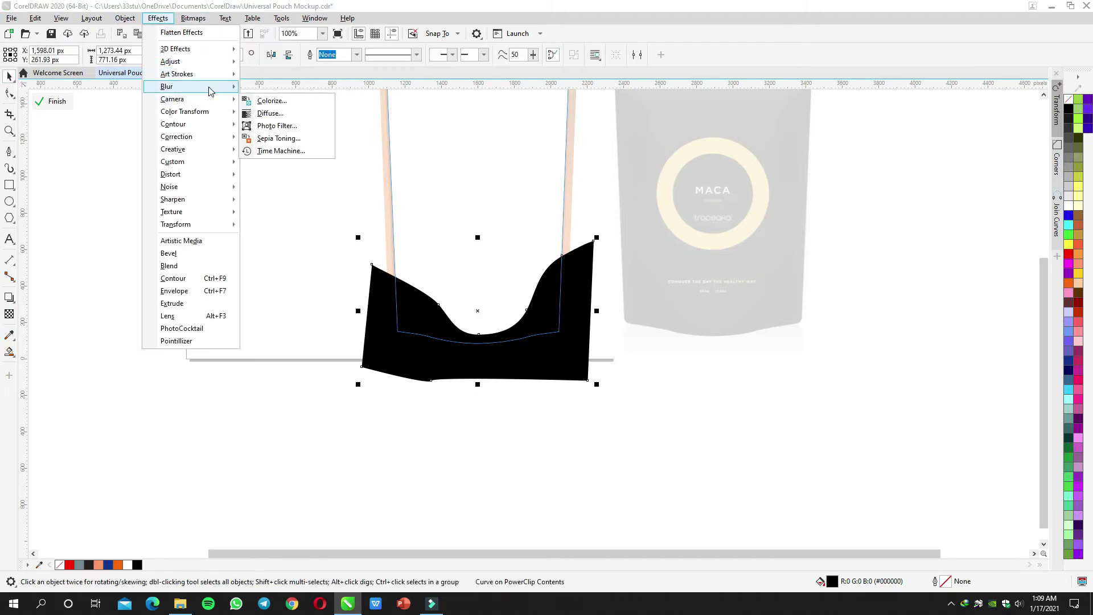
mouse_move(212, 87)
left_click(263, 114)
left_click_drag(481, 262, 685, 223)
left_click(690, 247)
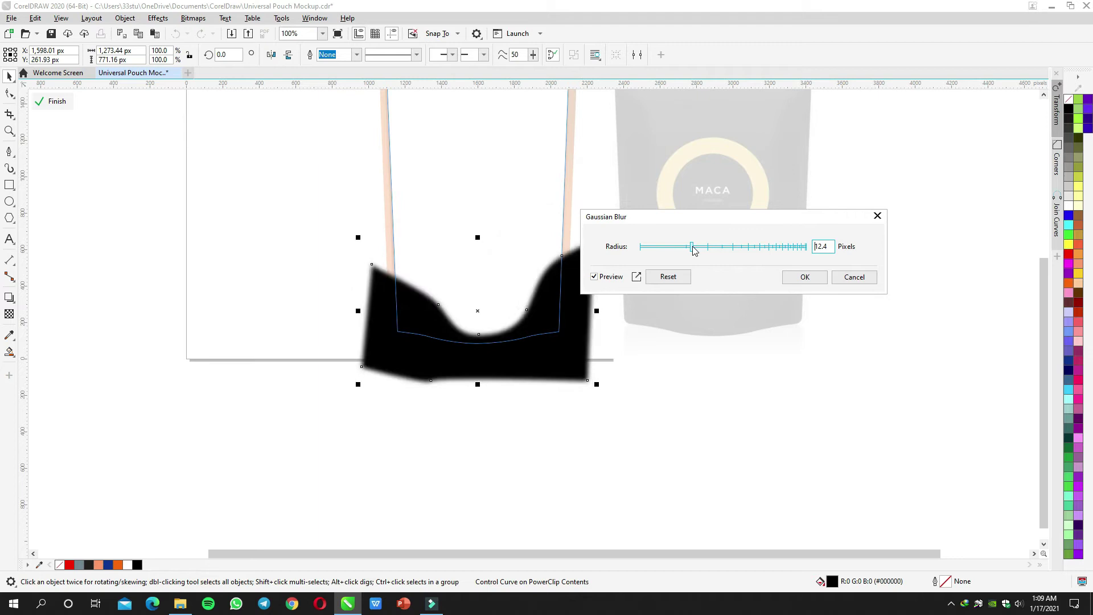
left_click_drag(692, 246, 706, 247)
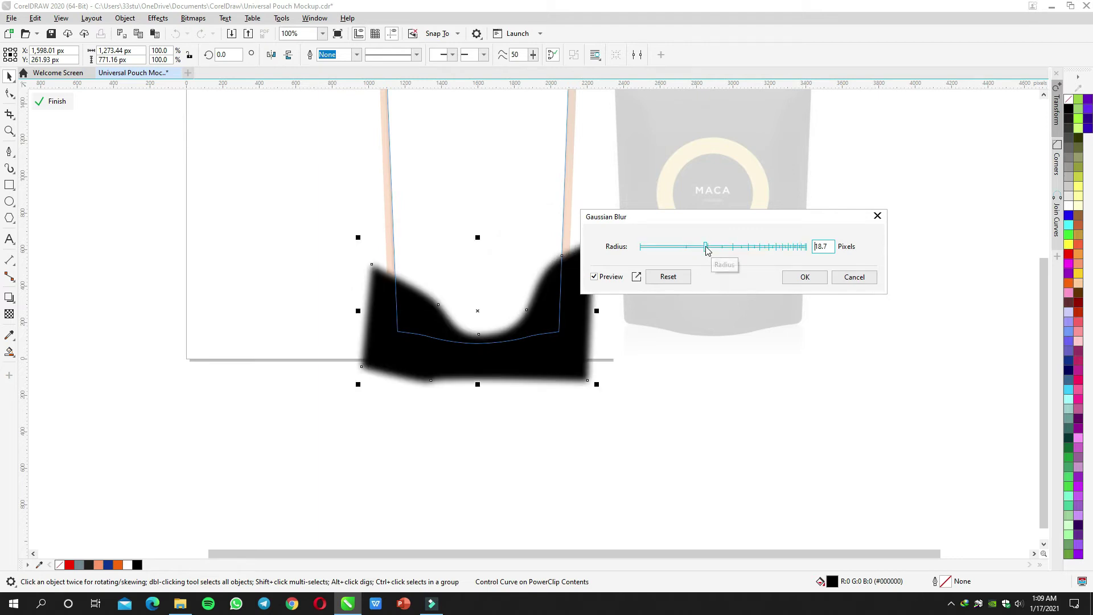
left_click(804, 278)
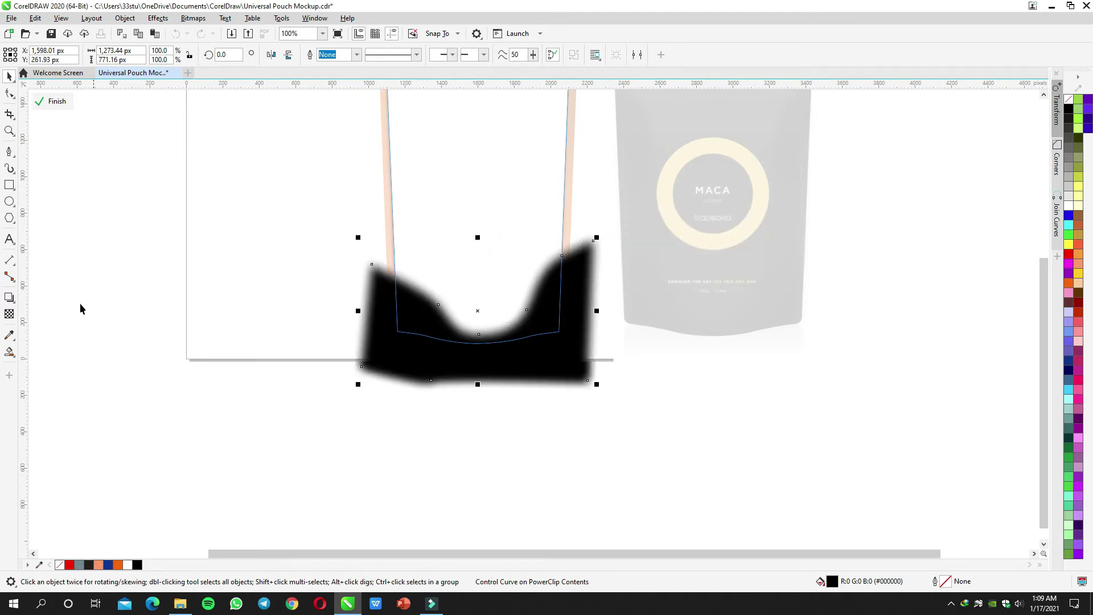
Step: Apply a uniform transparency of 80 to the blurred shape and finish editing the front panel's PowerClip
left_click(9, 314)
left_click(77, 54)
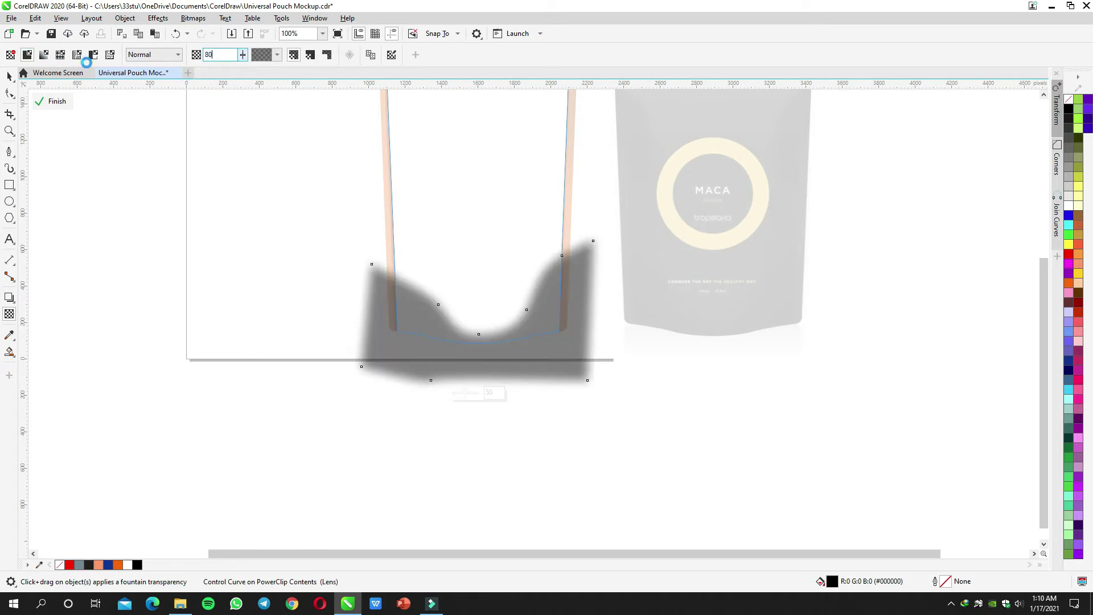
key("space")
left_click(261, 209, "ctrl")
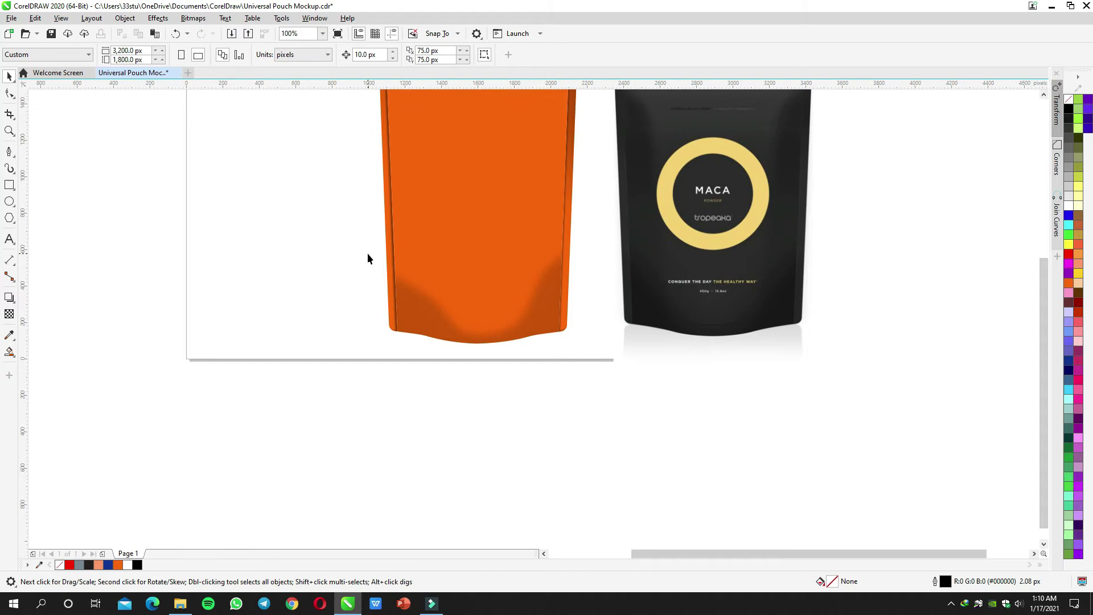
Step: Reopen the front panel's PowerClip and reshape the shadow's upper edge, moving its shoulder nodes and upper left corner slightly outward
left_click_drag(478, 295, 434, 295)
scroll(433, 295, "up", 1)
left_click(405, 305, "ctrl")
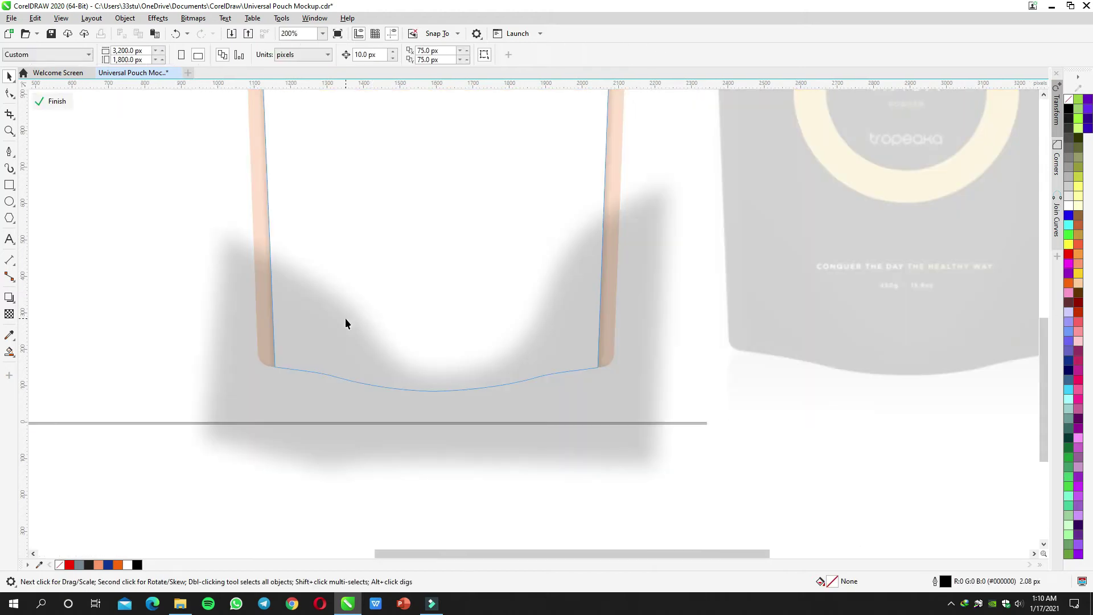
double_click(358, 331)
left_click_drag(357, 317, 350, 306)
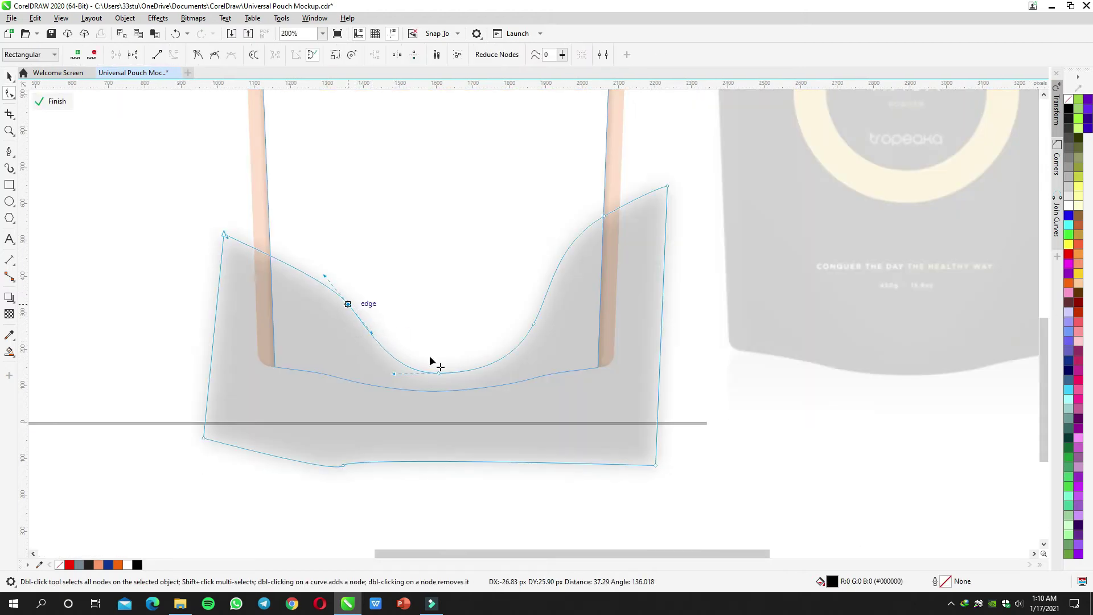
left_click_drag(535, 330, 534, 340)
left_click_drag(606, 217, 612, 212)
left_click_drag(224, 236, 217, 221)
left_click(173, 205, "ctrl")
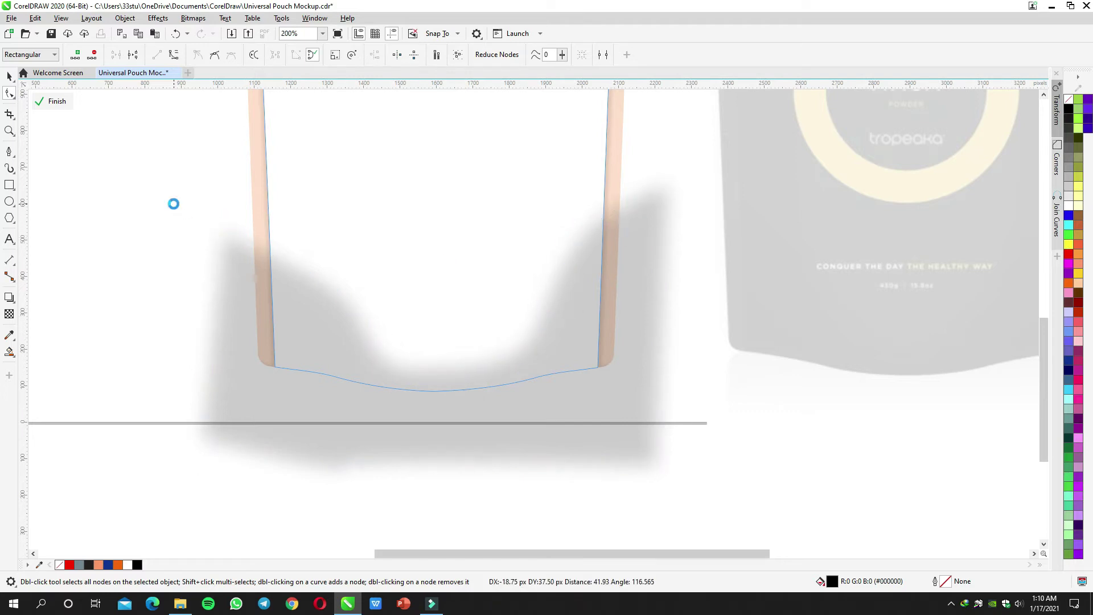
key("space")
Step: Reopen the front panel's shadow, move its bottom-centre node left and upper left corner further up and outward, and finish editing
scroll(384, 258, "down", 1)
left_click_drag(434, 264, 459, 322)
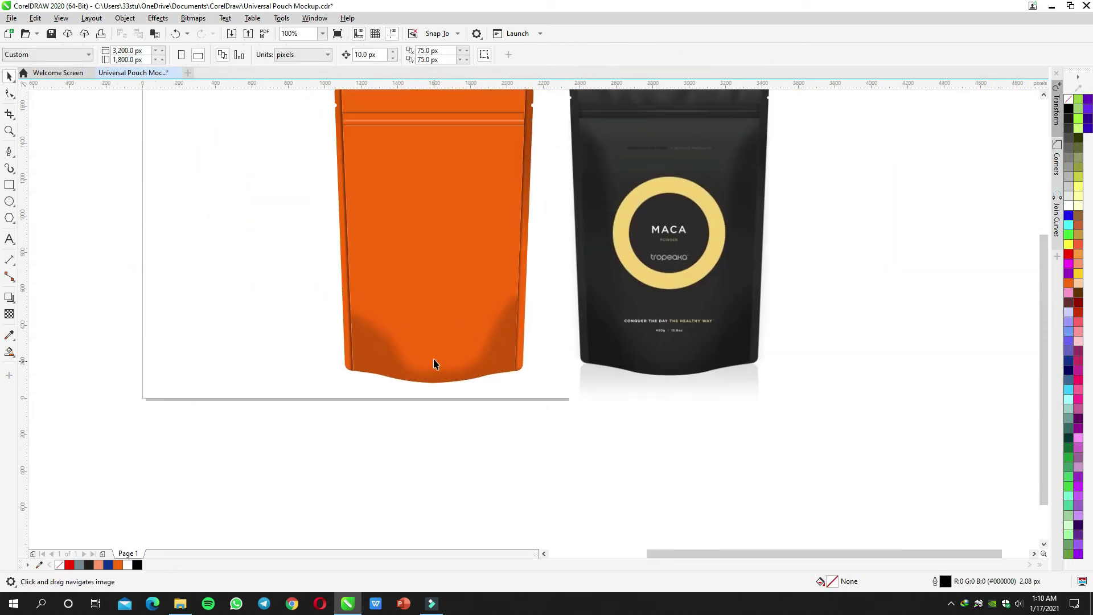
left_click(433, 362, "ctrl")
scroll(433, 372, "up", 1)
double_click(407, 385)
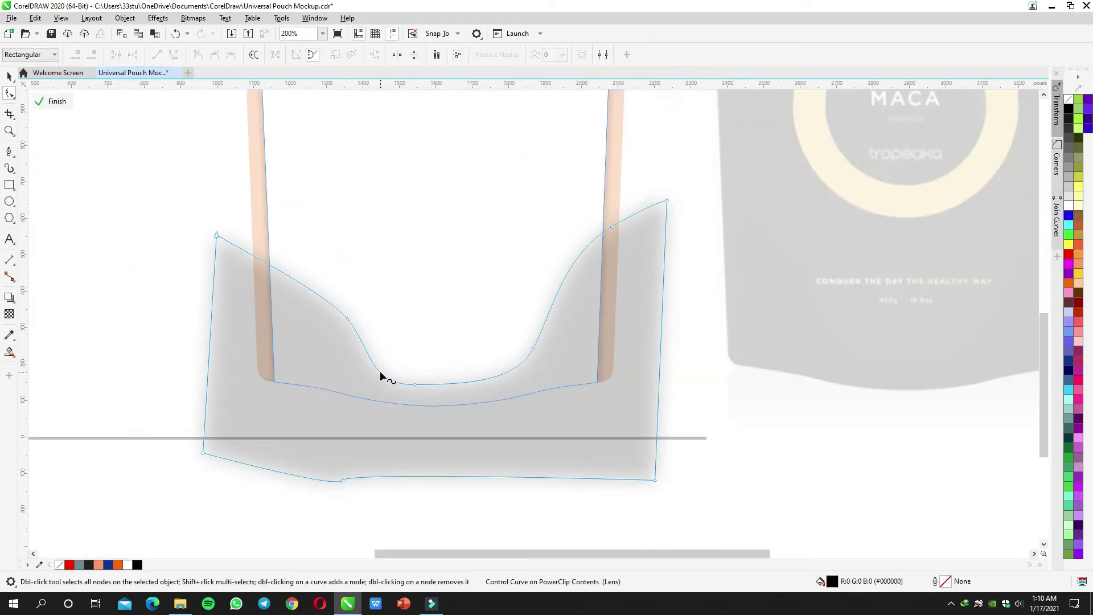
left_click_drag(415, 386, 344, 318)
left_click_drag(216, 235, 202, 203)
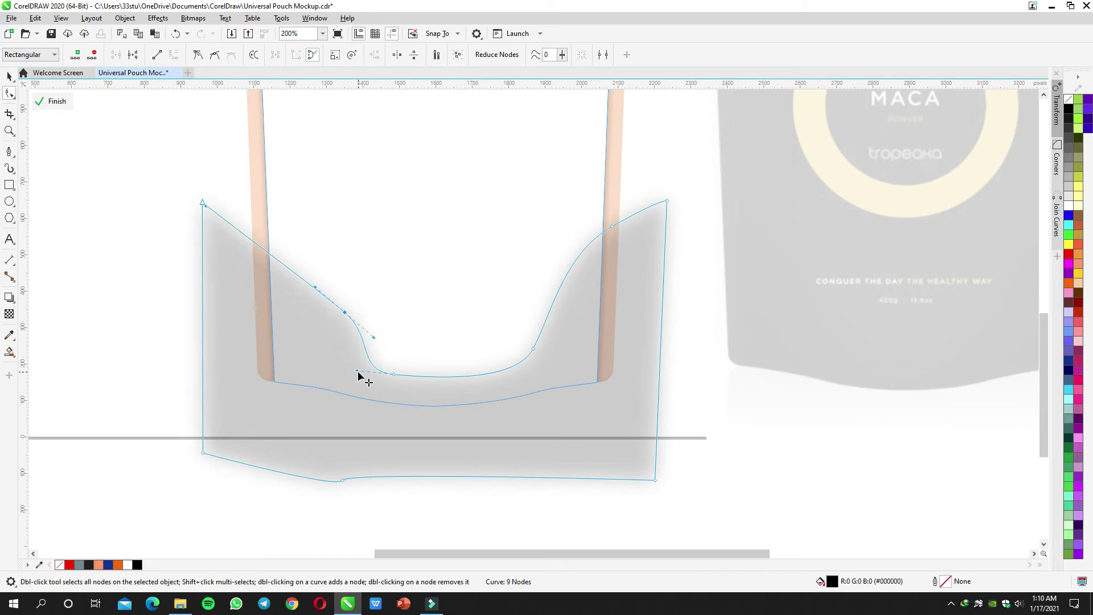
left_click_drag(366, 375, 369, 376)
key("space")
left_click(122, 254, "ctrl")
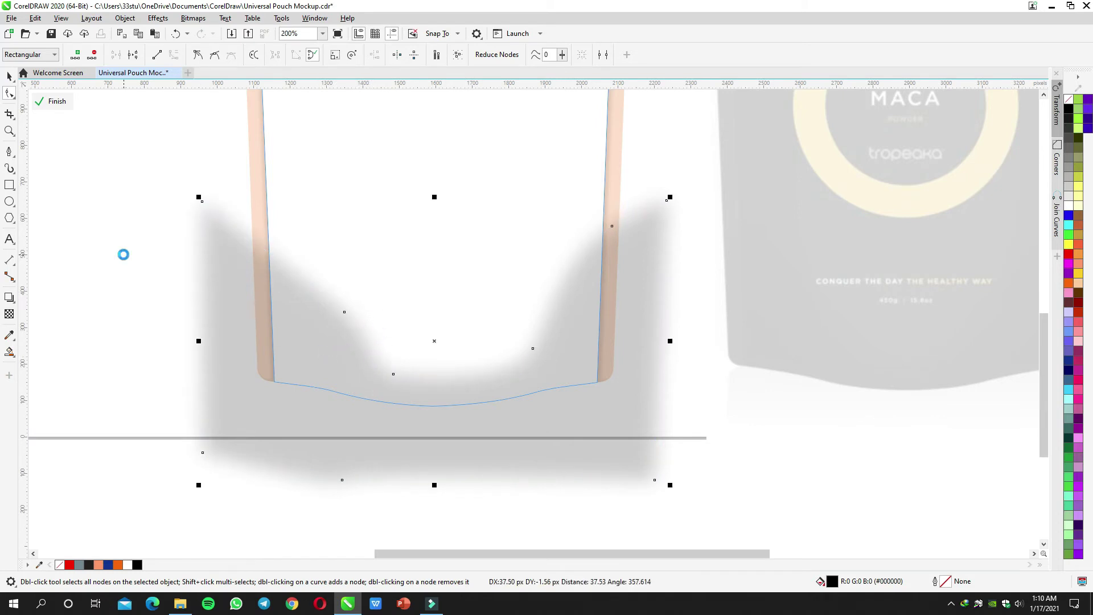
scroll(383, 316, "down", 2)
left_click_drag(403, 315, 415, 342)
scroll(415, 341, "up", 1)
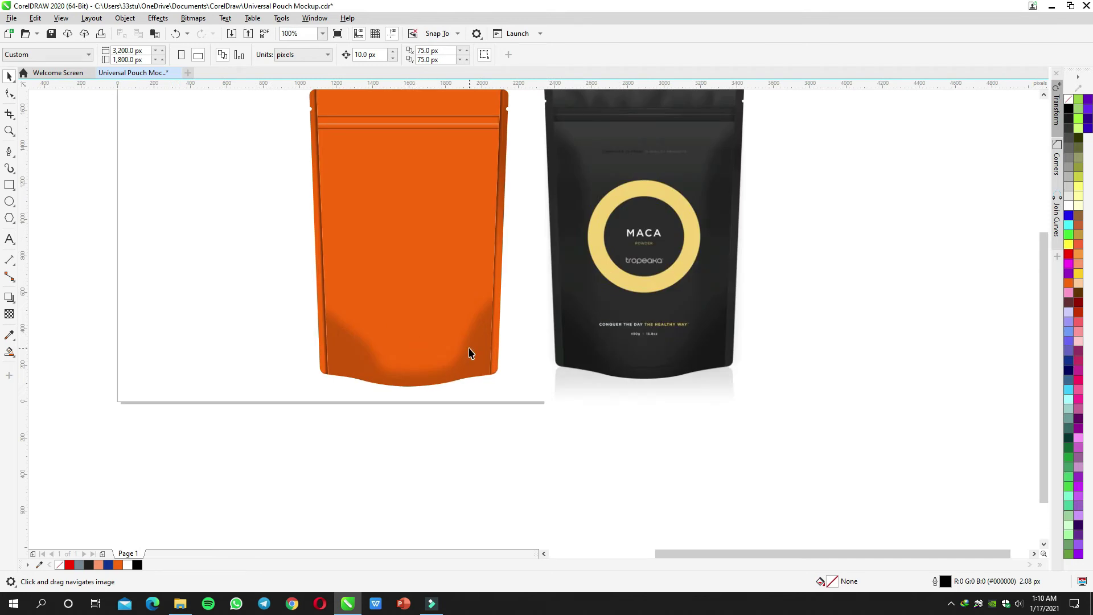
Step: Reopen the front panel's bottom shadow, delete its left shoulder nodes, and move the remaining inner node toward the centre for a smooth upper edge
left_click(448, 363, "ctrl")
scroll(393, 366, "up", 1)
double_click(384, 380)
left_click_drag(381, 378, 356, 339)
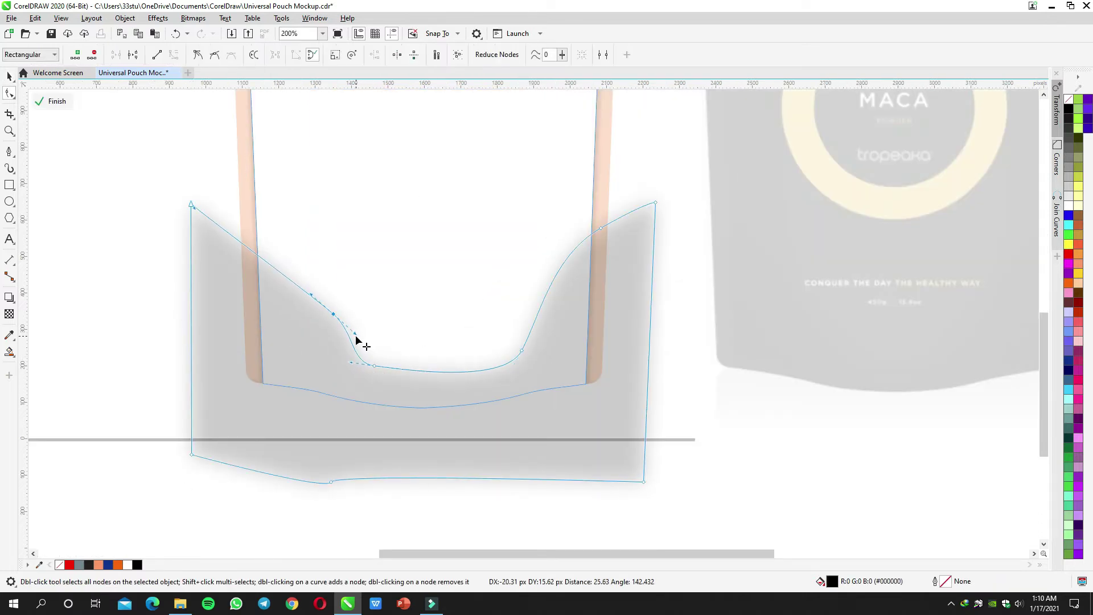
double_click(334, 314)
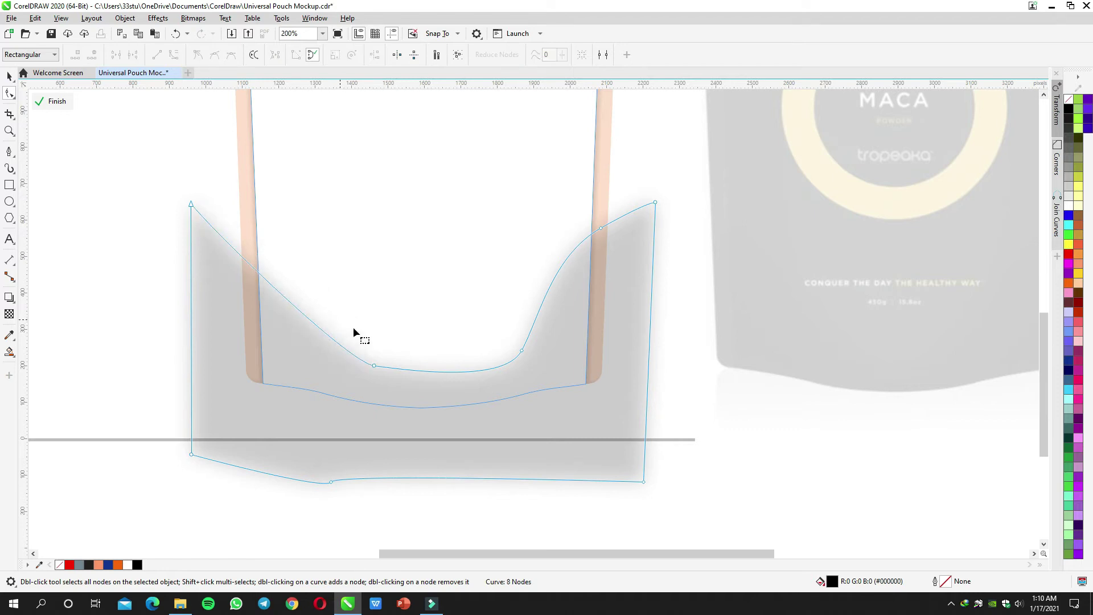
double_click(375, 367)
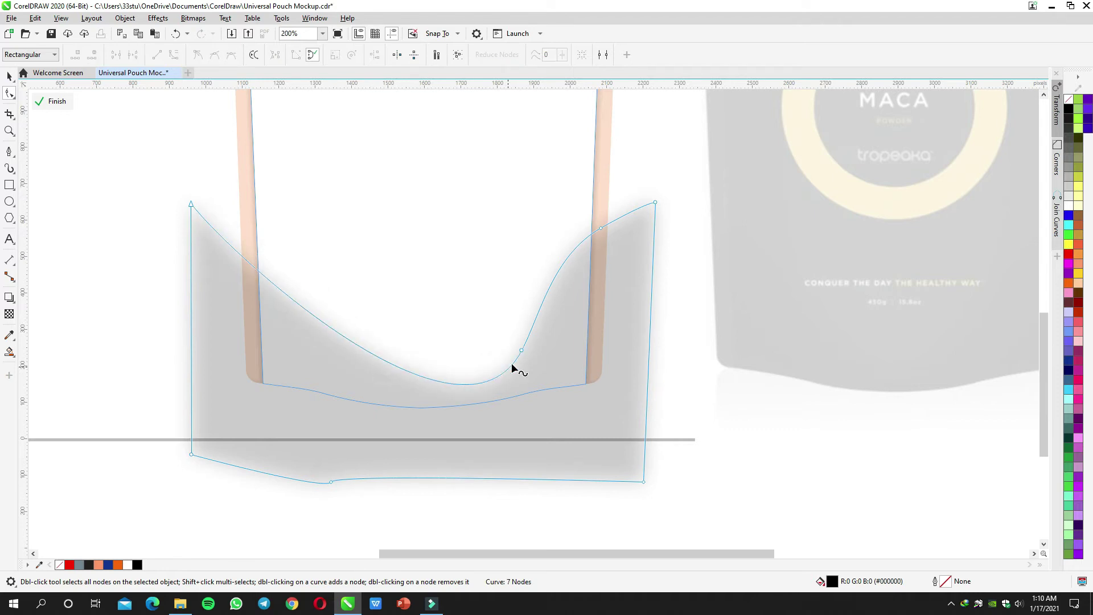
left_click_drag(519, 354, 444, 378)
Step: Set the bottom shadow's uniform transparency to 90 and finish editing the front panel's PowerClip
key("space")
left_click(9, 314)
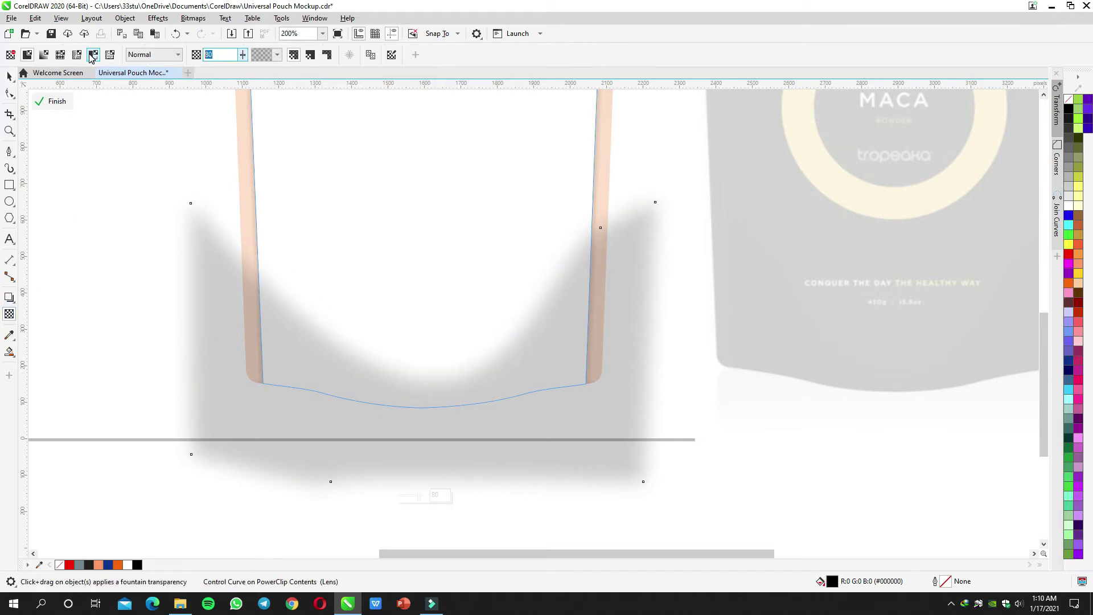
type("90")
key("Return")
left_click(117, 197, "ctrl")
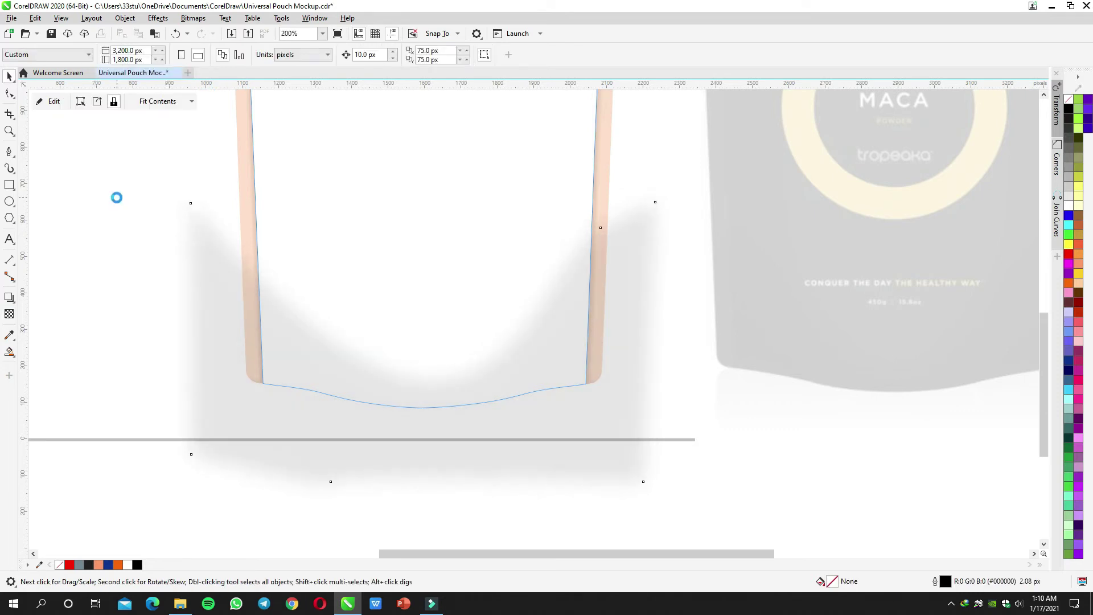
scroll(356, 276, "down", 1)
left_click_drag(446, 308, 483, 344)
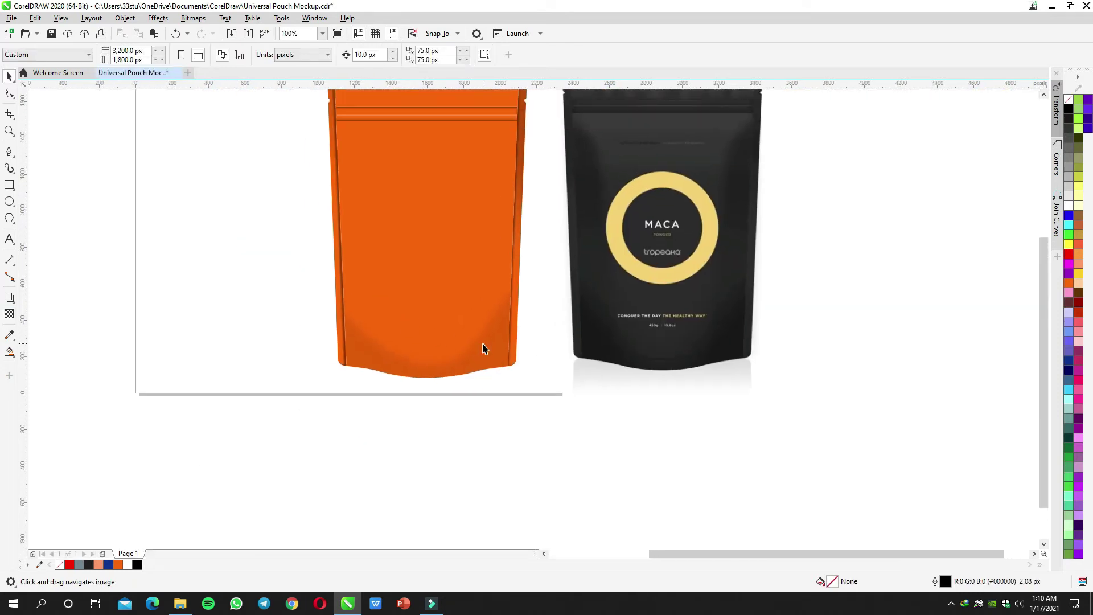
Step: Reopen the bottom shadow, move its upper left corner up slightly, and shorten that corner's curve handle
left_click(364, 333, "ctrl")
scroll(360, 332, "up", 1)
left_click(360, 332)
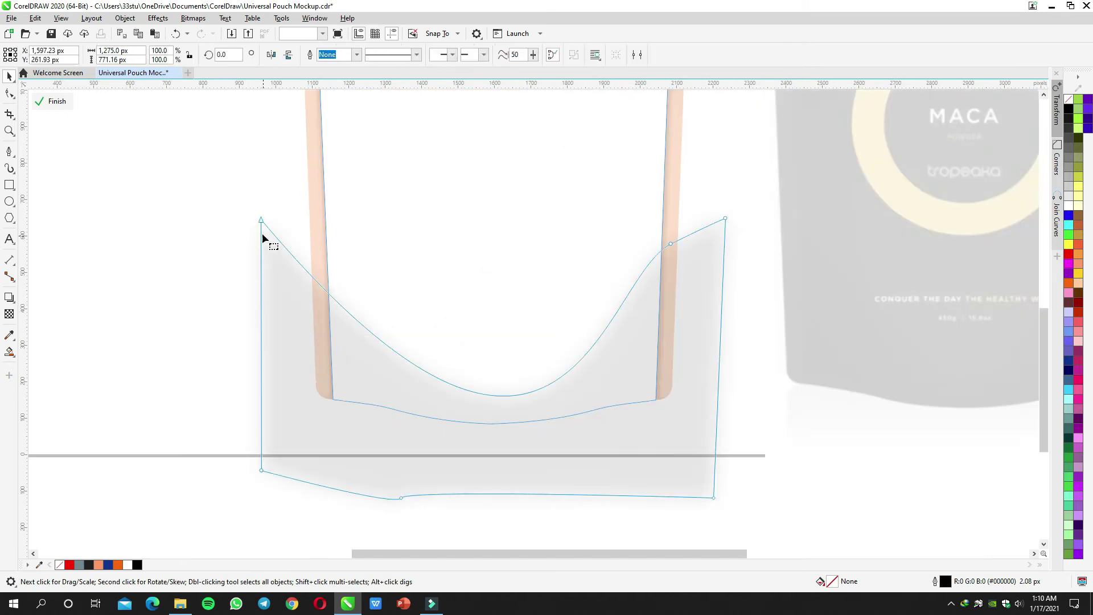
double_click(261, 221)
left_click_drag(259, 220, 259, 205)
scroll(564, 420, "down", 2)
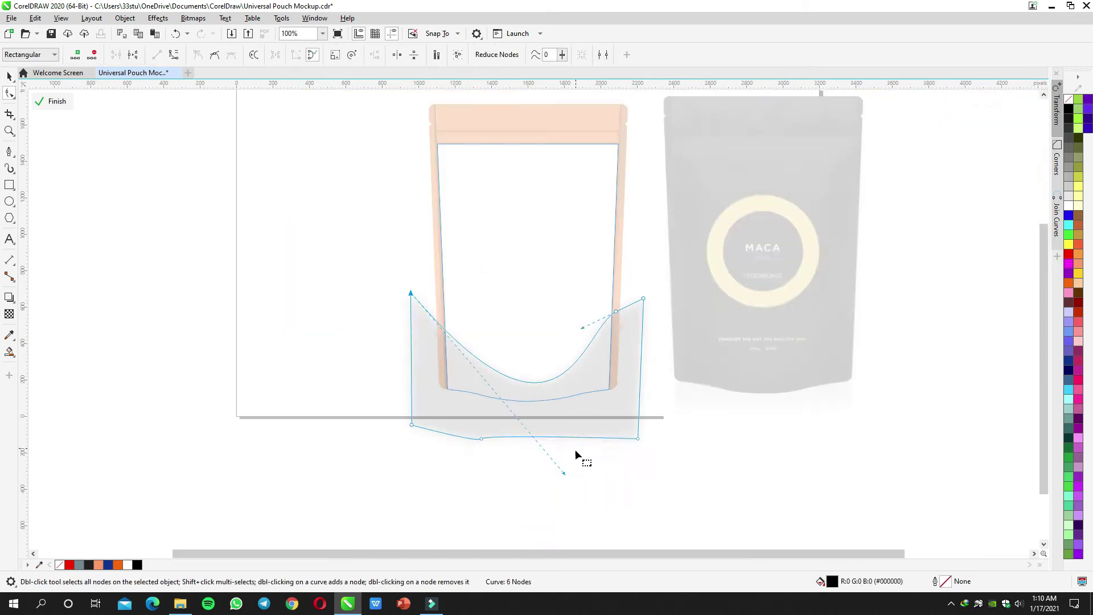
left_click_drag(563, 473, 525, 461)
Step: Set the bottom shadow's uniform transparency to 85 and finish editing the front panel's PowerClip
key("space")
key("space")
key("space")
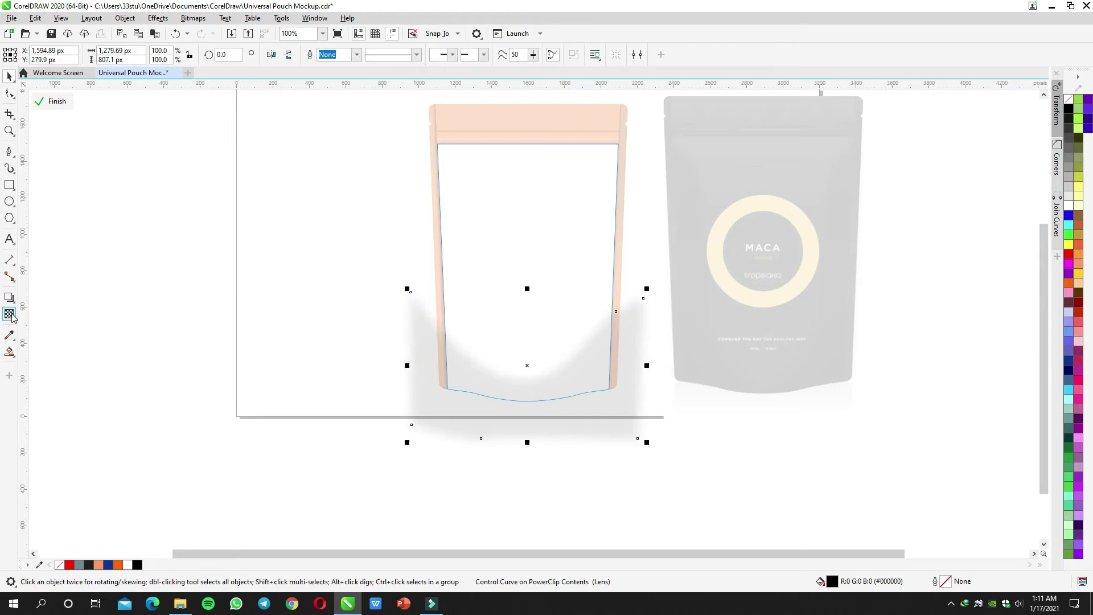
left_click(10, 314)
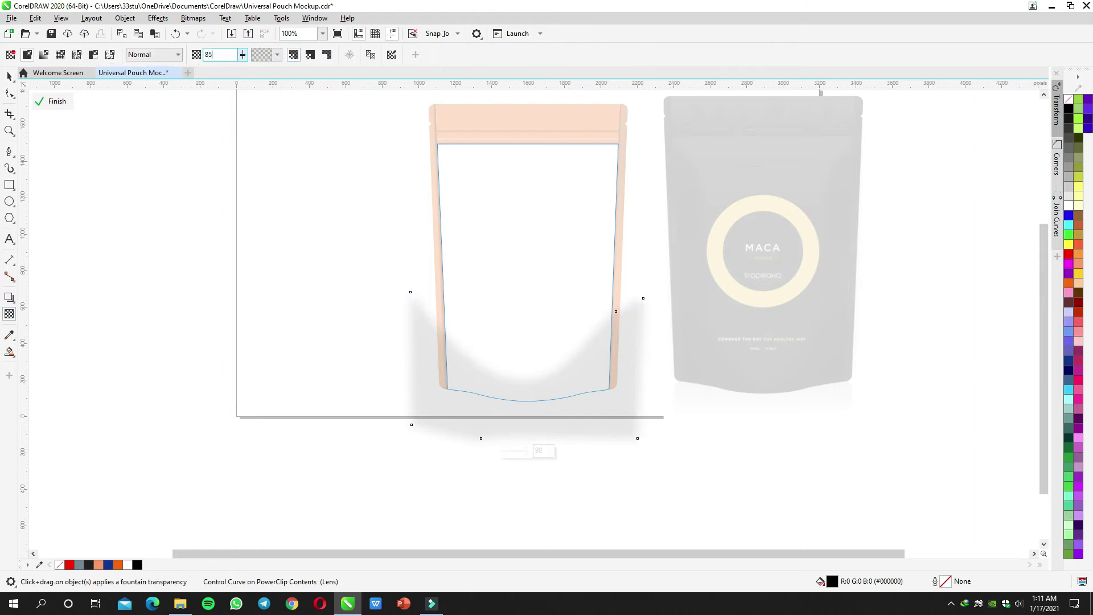
key("Return")
key("space")
left_click(300, 204, "ctrl")
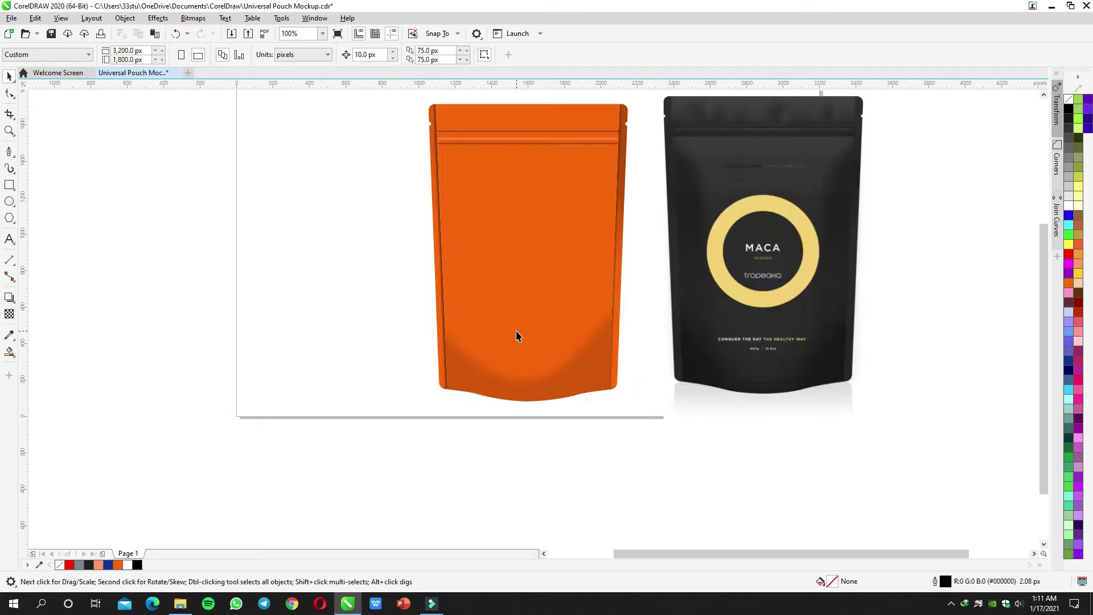
Step: Reopen the front panel's bottom shadow and delete the shoulder node near its upper right corner
left_click_drag(519, 335, 473, 328)
scroll(535, 353, "up", 1)
left_click(536, 353, "ctrl")
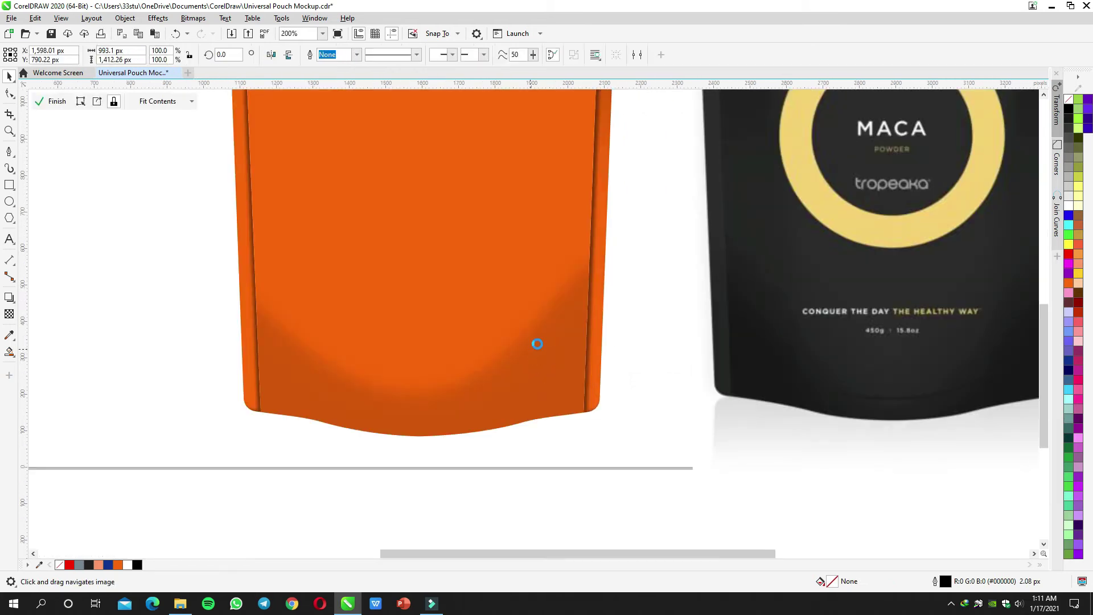
key("F10")
left_click(598, 255)
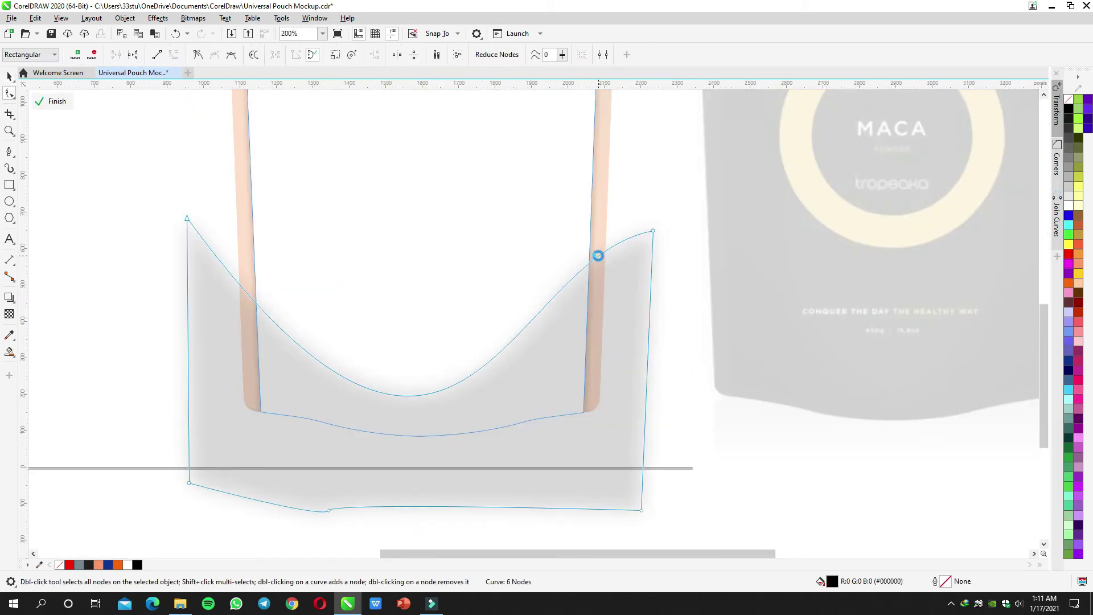
scroll(597, 275, "down", 2)
left_click_drag(510, 335, 531, 322)
key("ctrl+z")
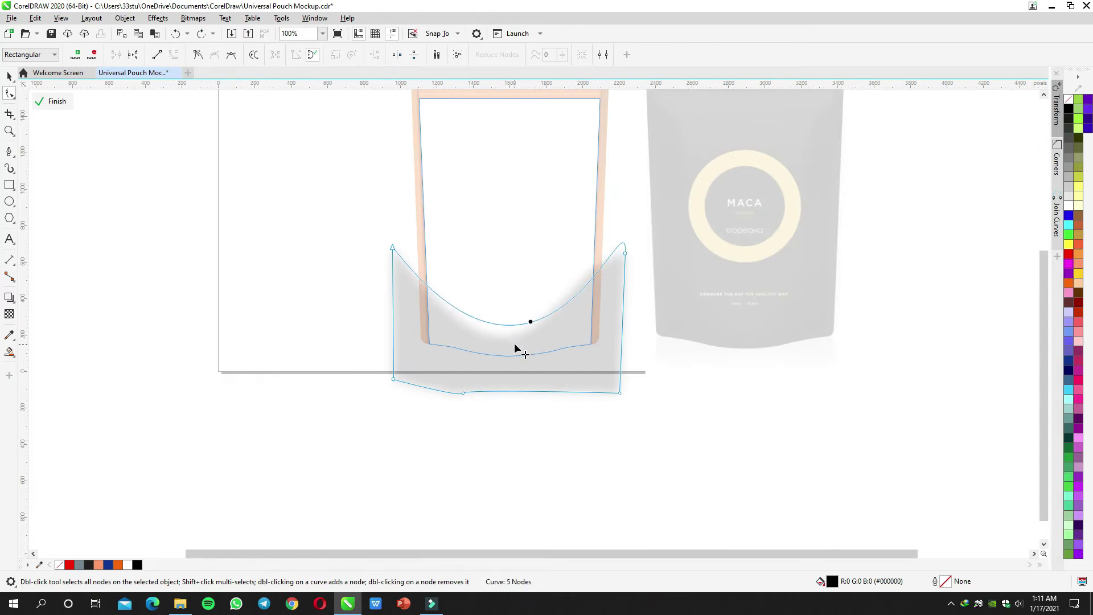
Step: Move the middle of the shadow's upper edge slightly down and right, and finish editing the front panel's PowerClip
left_click_drag(618, 269, 618, 270)
left_click(624, 255)
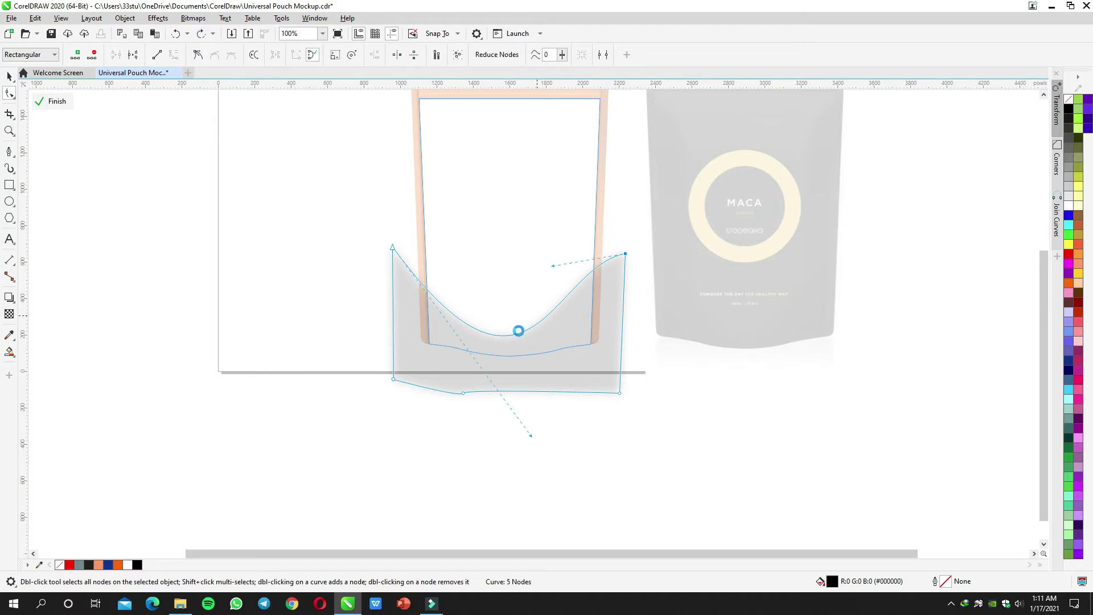
left_click_drag(511, 335, 520, 338)
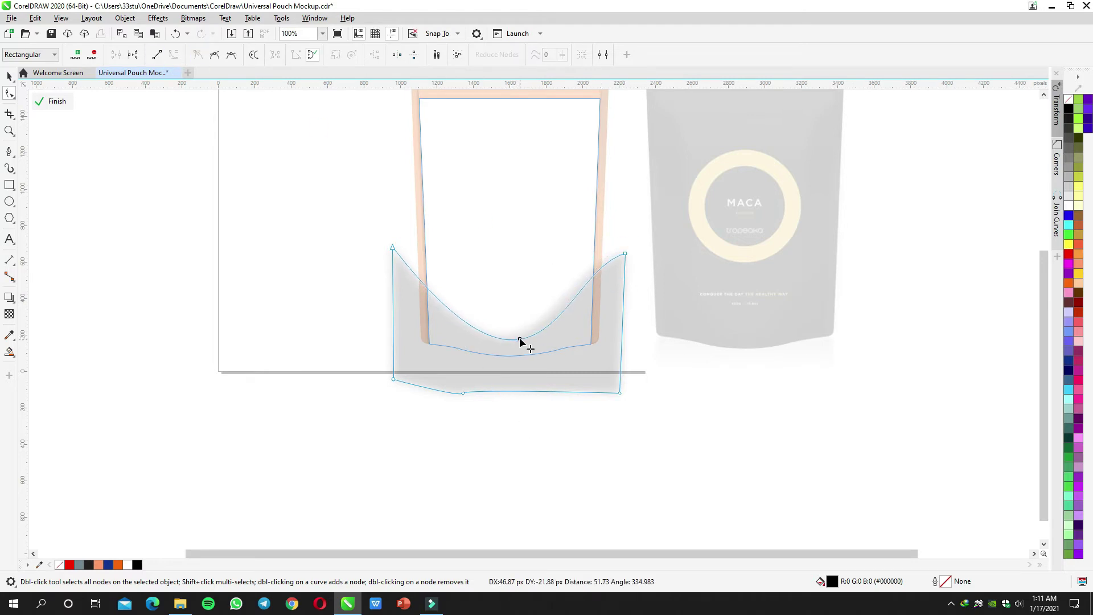
key("space")
left_click(295, 244)
left_click_drag(454, 278, 388, 307)
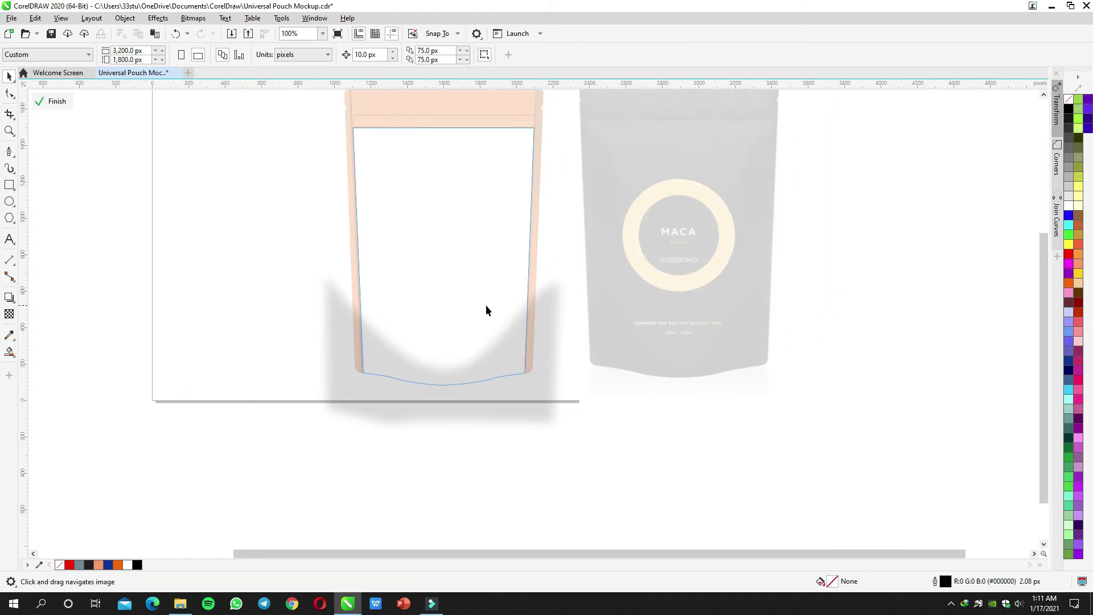
left_click(544, 243, "ctrl")
left_click(544, 244)
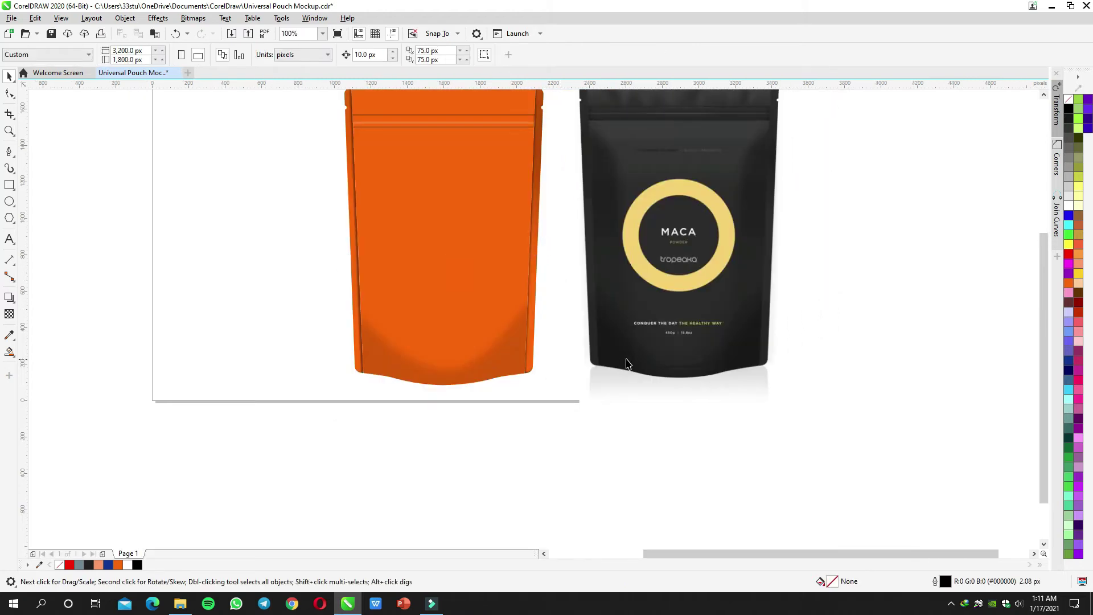
Step: Reopen the bottom shadow, apply a Gaussian Blur with a radius of 42.4 pixels, and finish editing the PowerClip
scroll(555, 322, "up", 2)
left_click(442, 314)
left_click(449, 315, "ctrl")
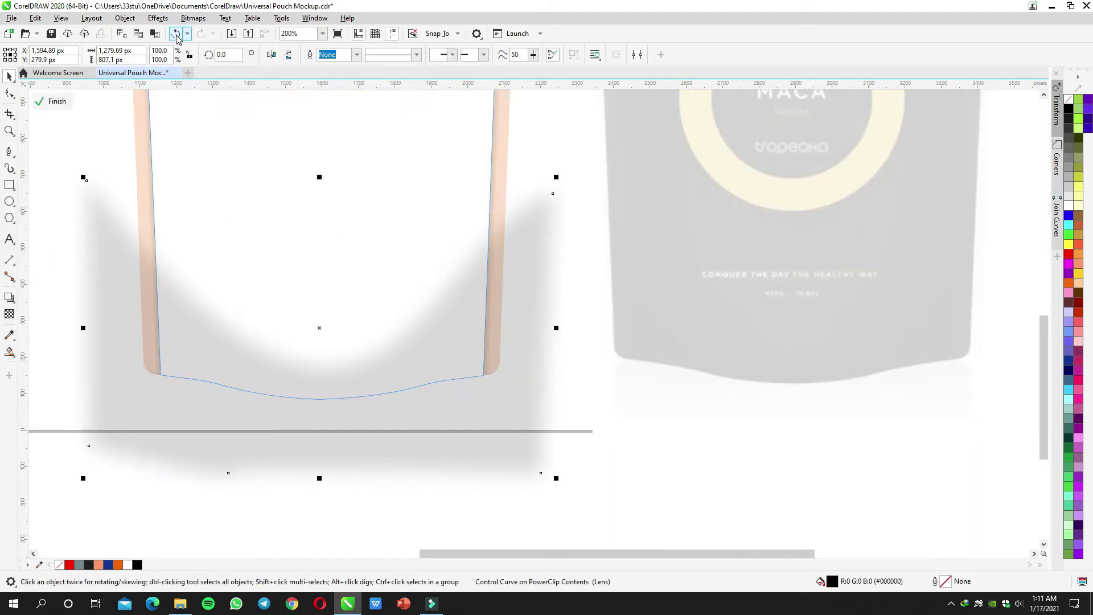
left_click(158, 18)
mouse_move(213, 89)
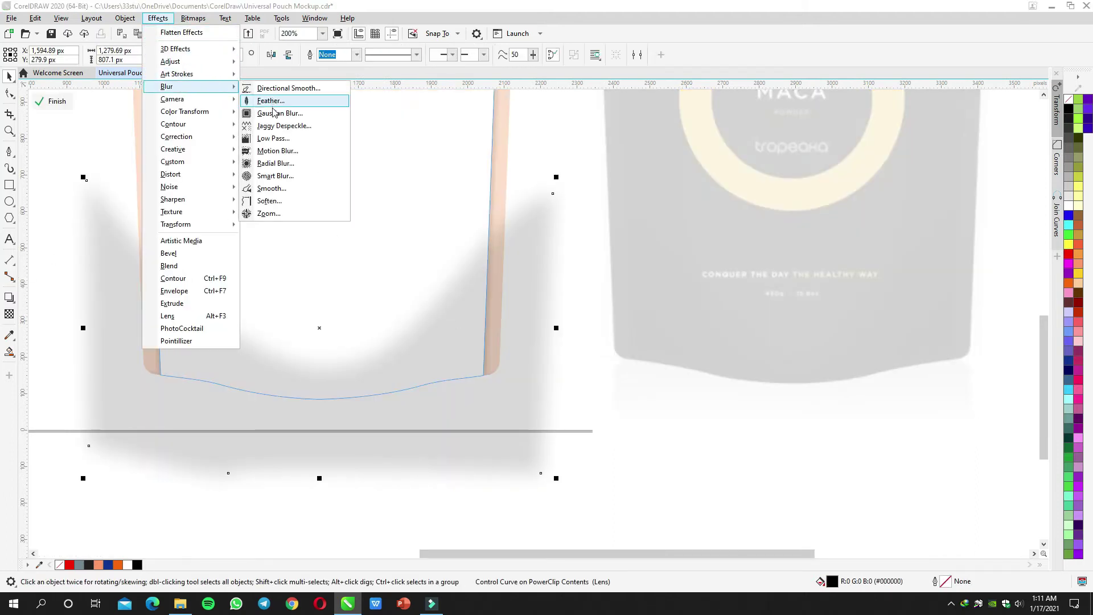
left_click(275, 113)
left_click(539, 291)
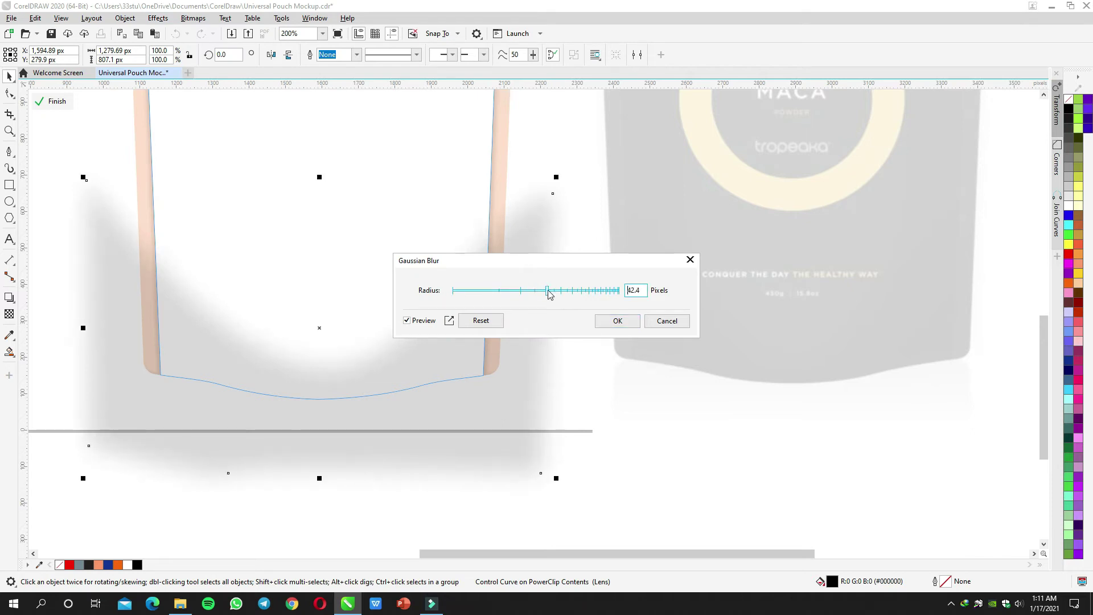
left_click(617, 321)
left_click(654, 417)
scroll(654, 414, "down", 2)
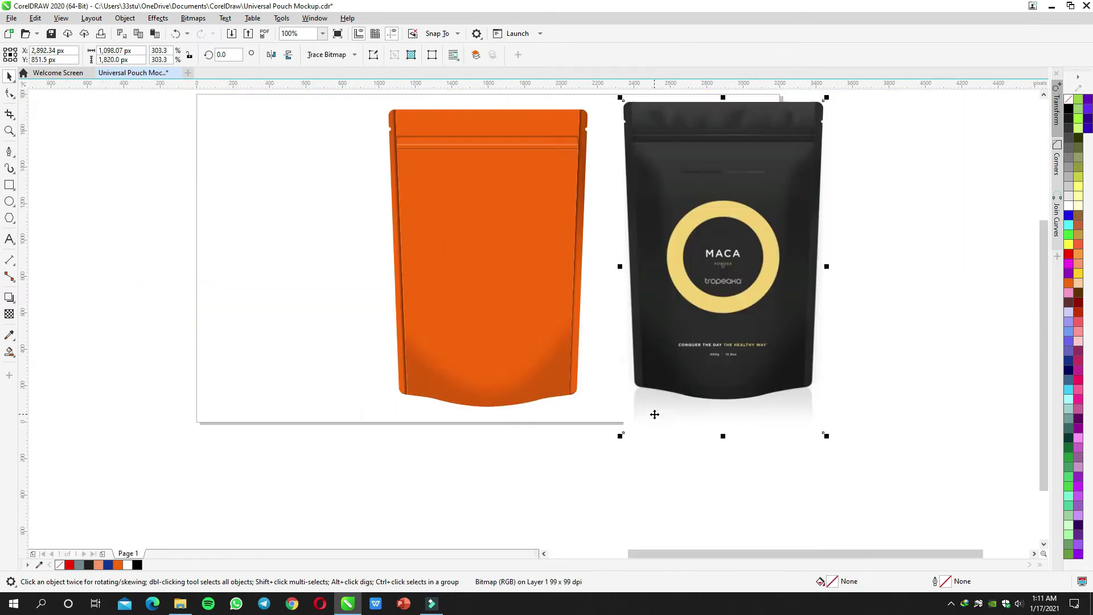
left_click(605, 349)
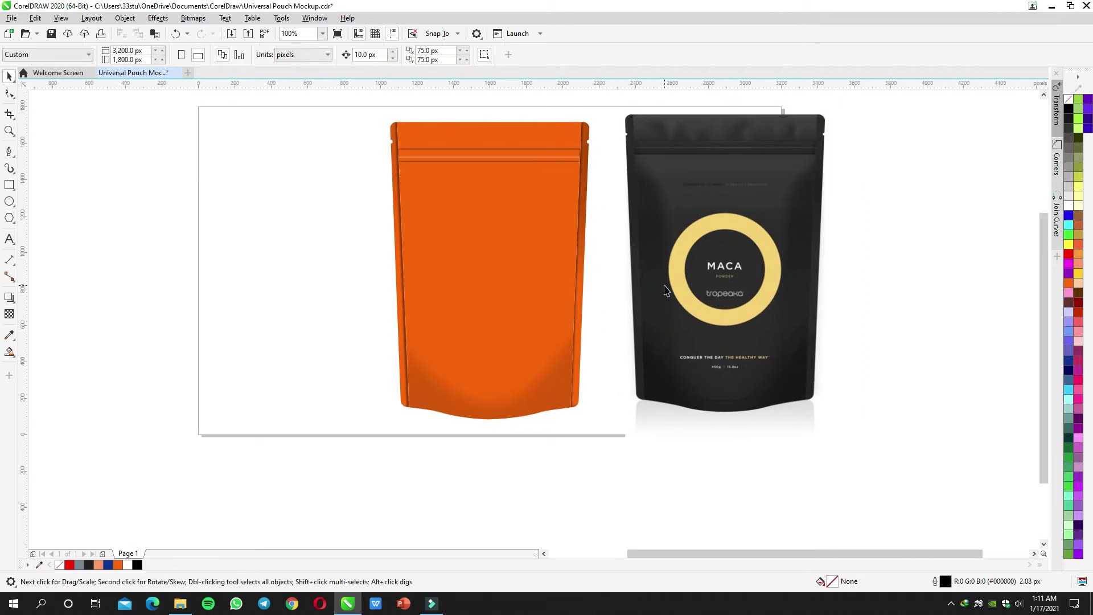
Step: Draw a closed curved shape about 415 by 823 px over the shading on the reference pouch's upper left side
left_click(612, 162)
left_click(657, 184)
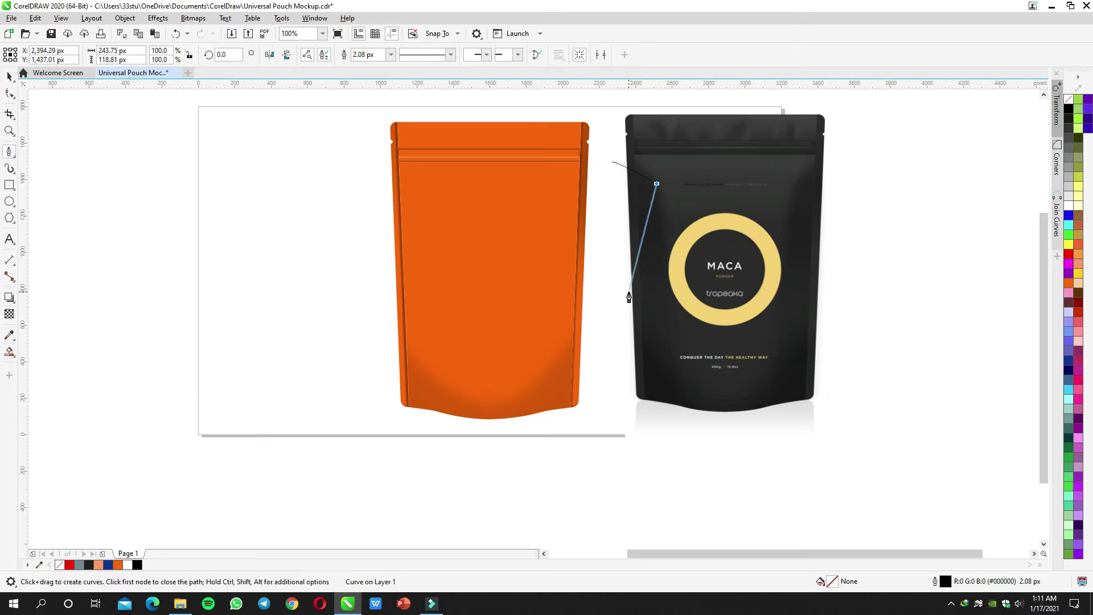
left_click_drag(625, 294, 564, 337)
left_click(598, 289)
left_click(612, 162)
Step: Move the curved shape onto the orange pouch's upper left edge and fill it with black without an outline
key("space")
left_click_drag(626, 215, 319, 197)
left_click_drag(613, 203, 391, 191)
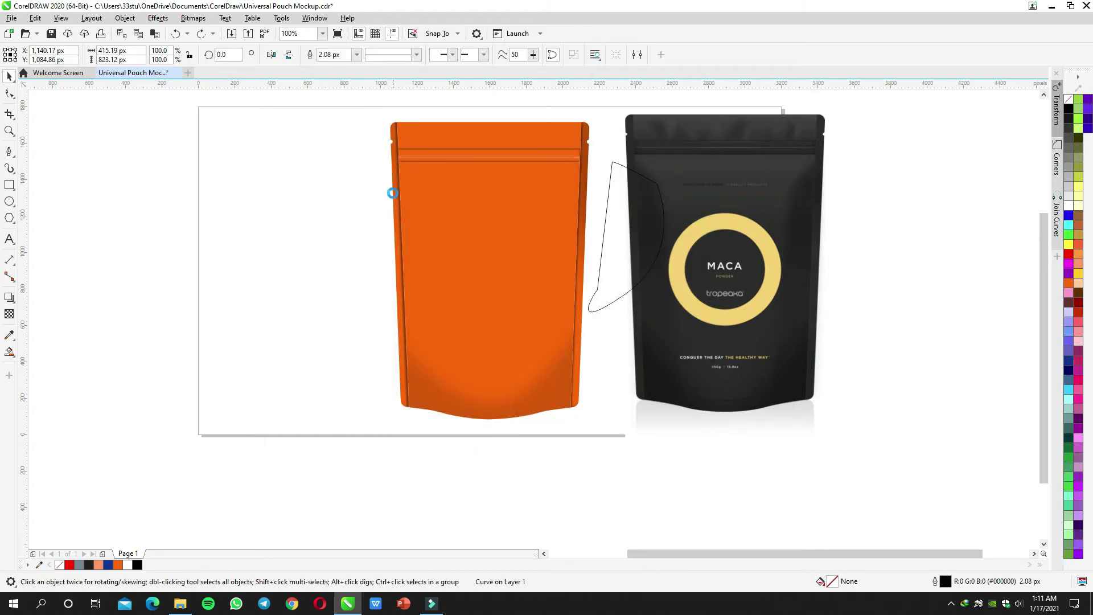
left_click(1068, 109)
right_click(1068, 99)
Step: Apply a Gaussian Blur with a radius of 42.4 pixels to the black side shape
left_click(158, 18)
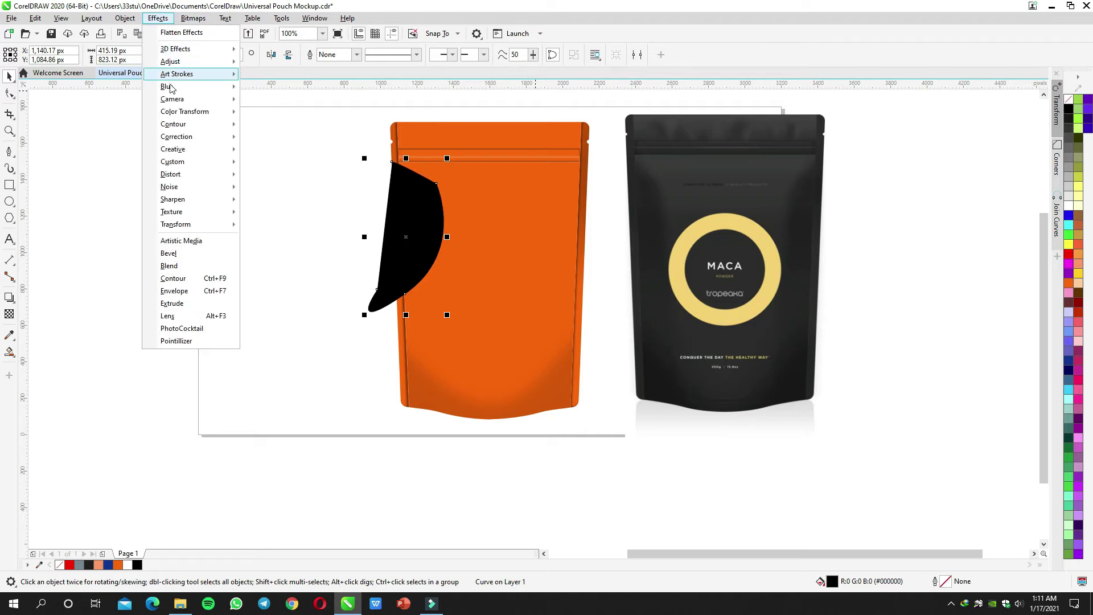
mouse_move(169, 86)
left_click(284, 112)
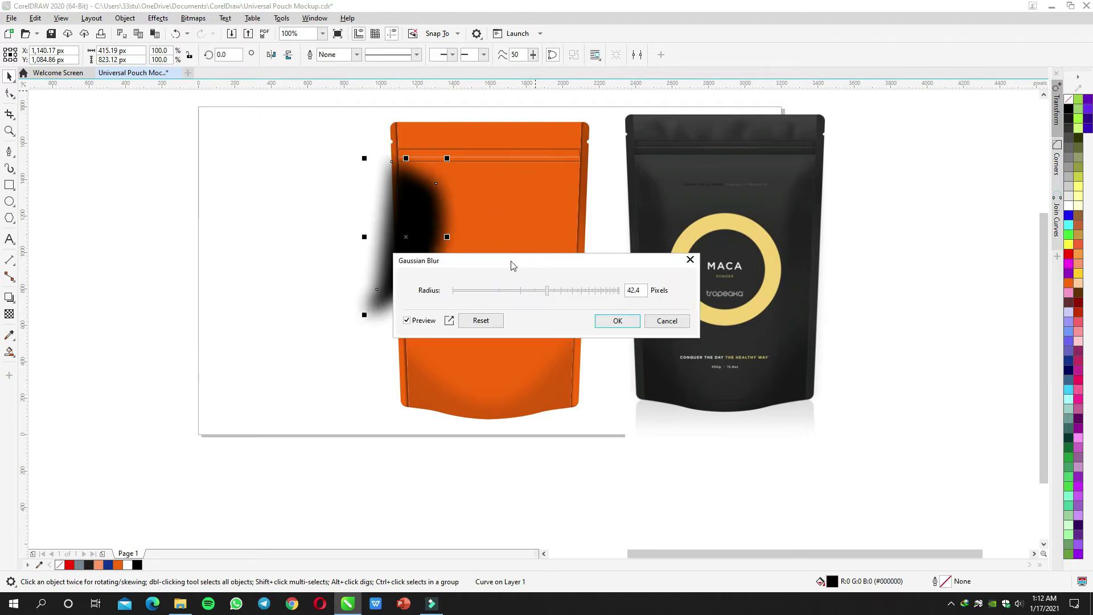
left_click_drag(512, 265, 626, 251)
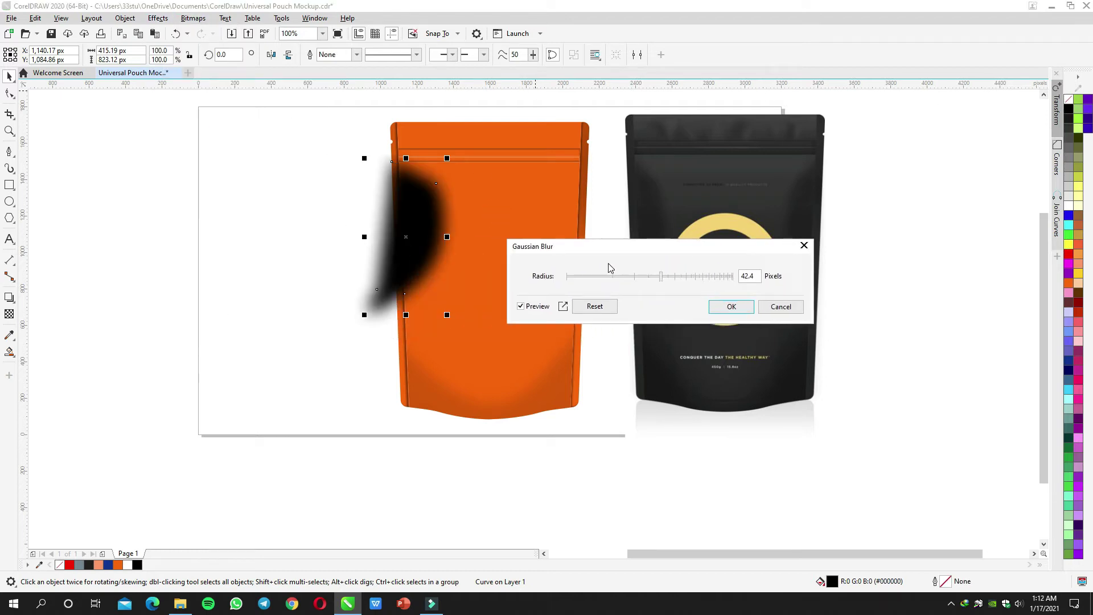
left_click(732, 307)
Step: Apply a uniform transparency of 80 to the blurred side shape
left_click(9, 315)
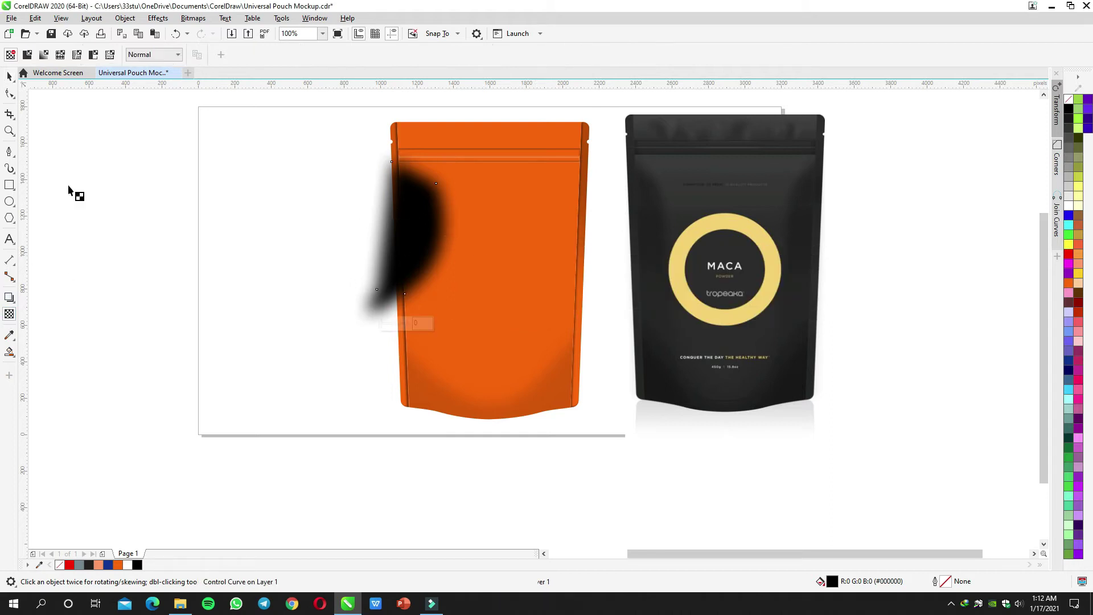
left_click(27, 55)
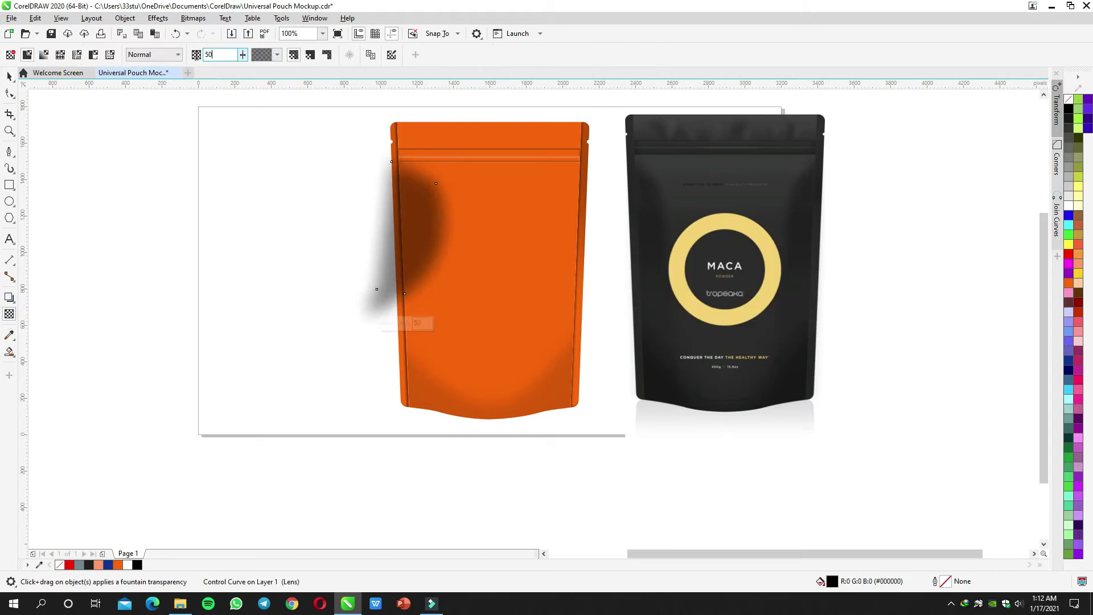
type("80")
key("Return")
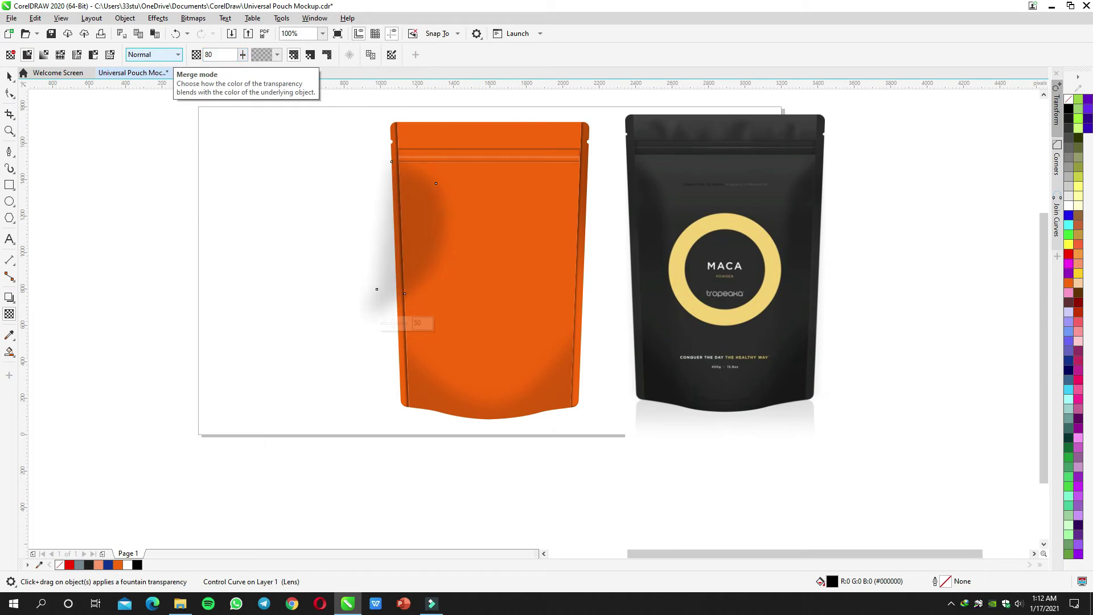
left_click(316, 225)
key("space")
Step: PowerClip the blurred side shadow inside the orange pouch's front panel
left_click(411, 208)
right_click(412, 207)
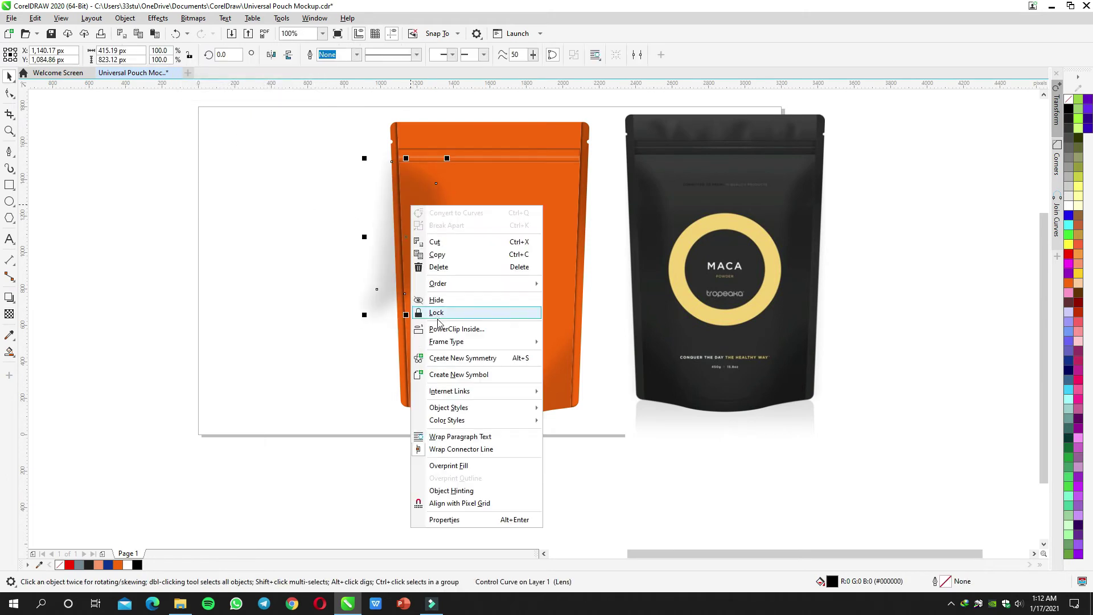
left_click(441, 326)
left_click(473, 284)
left_click(344, 224)
left_click_drag(430, 224, 316, 227)
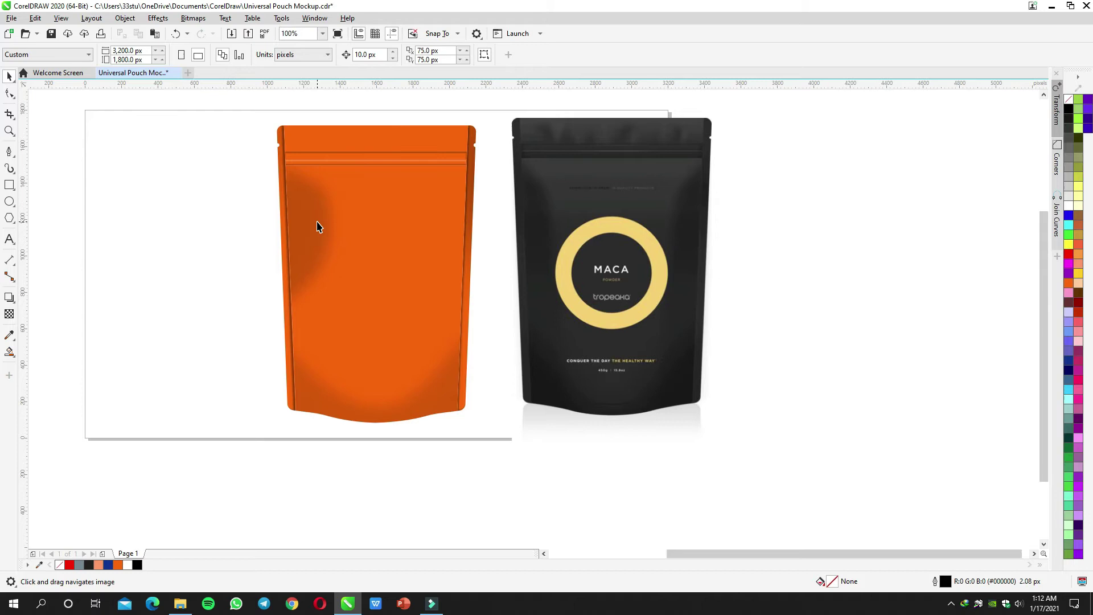
Step: Edit the front panel's PowerClip contents and pull the left side shadow's inner edge outward to reshape its curve
scroll(308, 221, "up", 1)
double_click(308, 222)
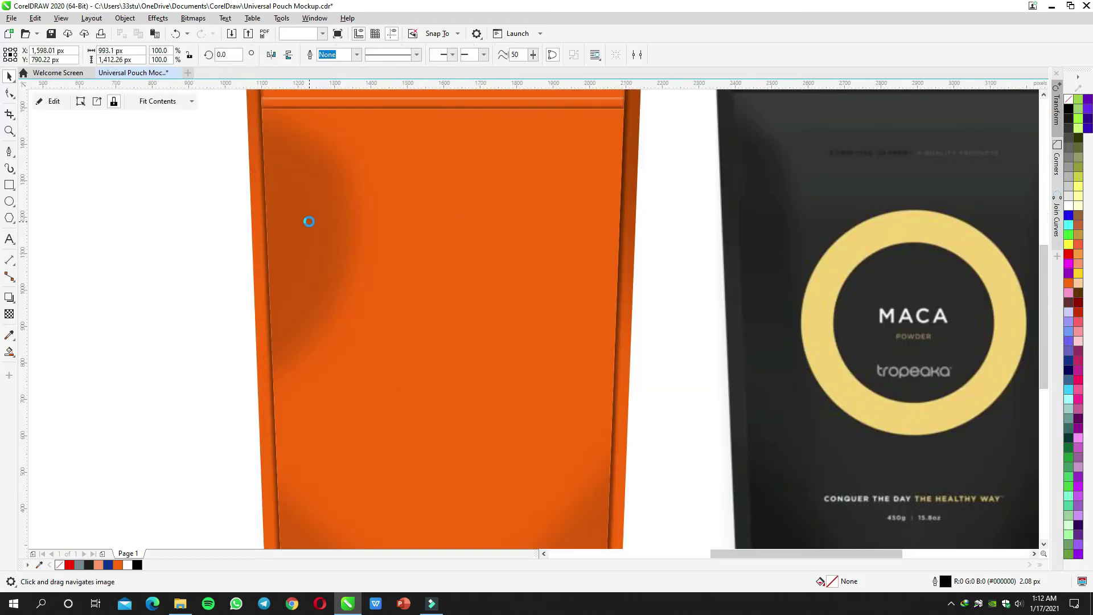
double_click(308, 221)
left_click(341, 288)
left_click_drag(364, 219, 339, 223)
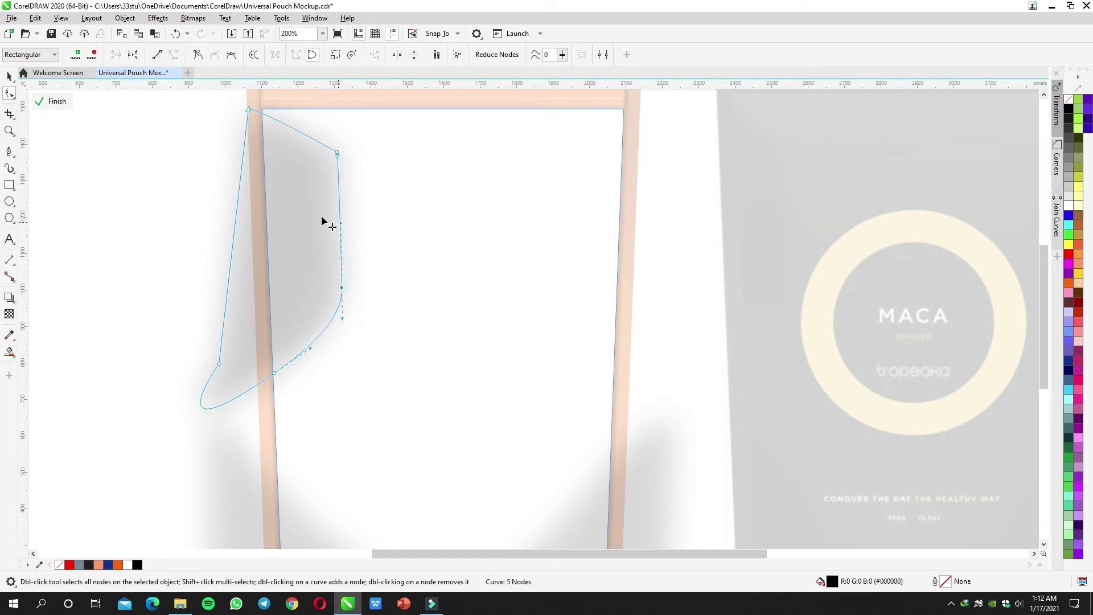
key("space")
left_click(129, 177, "ctrl")
scroll(377, 257, "down", 1)
mouse_move(378, 256)
left_mouse_down()
mouse_move(416, 247)
mouse_move(376, 237)
left_mouse_up()
left_click(375, 220, "ctrl")
left_click(275, 218, "ctrl")
left_click(276, 219, "ctrl")
left_click_drag(280, 217, 190, 221)
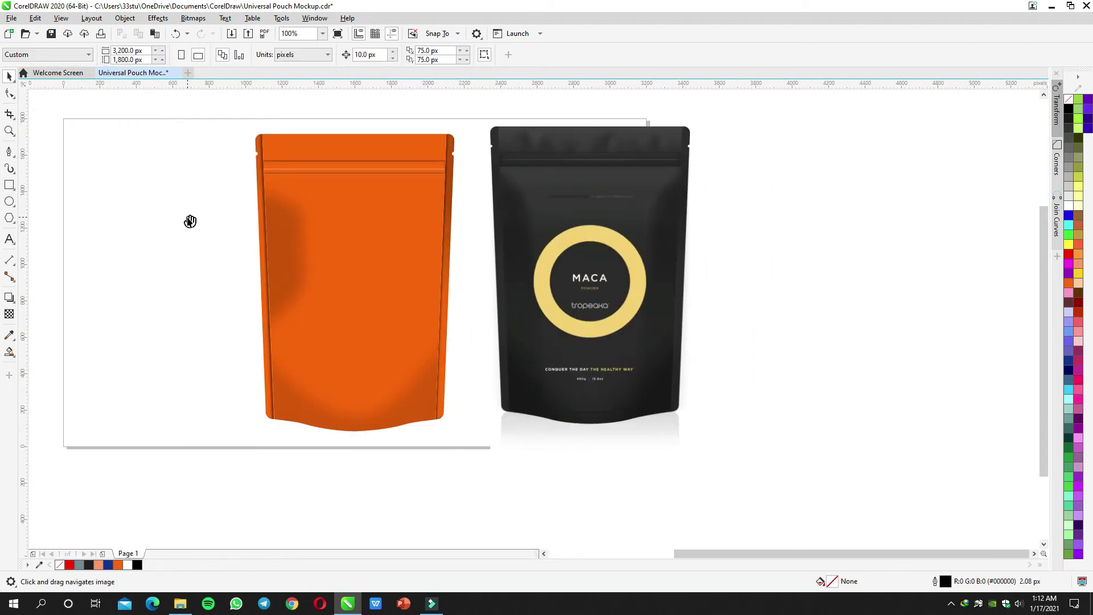
Step: Set the clipped left side shadow's uniform transparency to 85 and finish editing the PowerClip
left_click(294, 239)
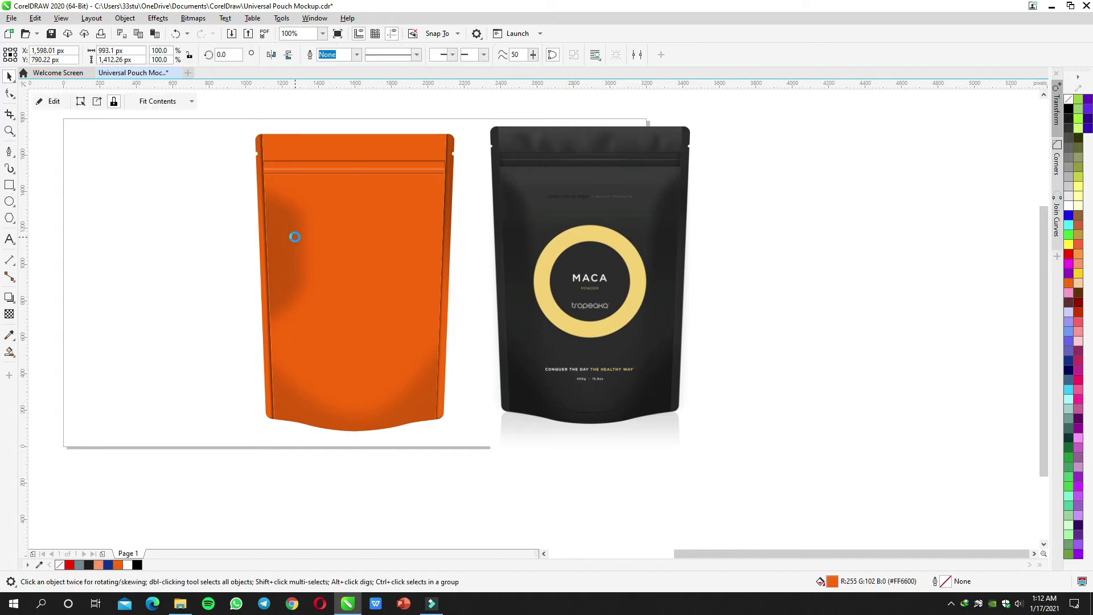
left_click(286, 237, "ctrl")
double_click(286, 237)
key("space")
left_click(9, 313)
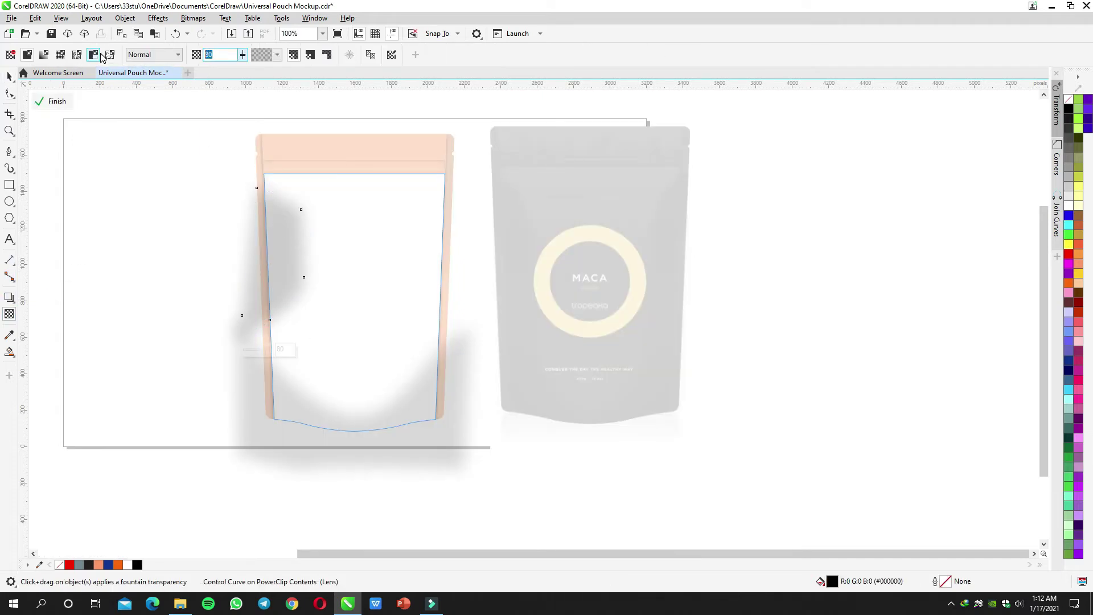
type("85")
key("Return")
key("space")
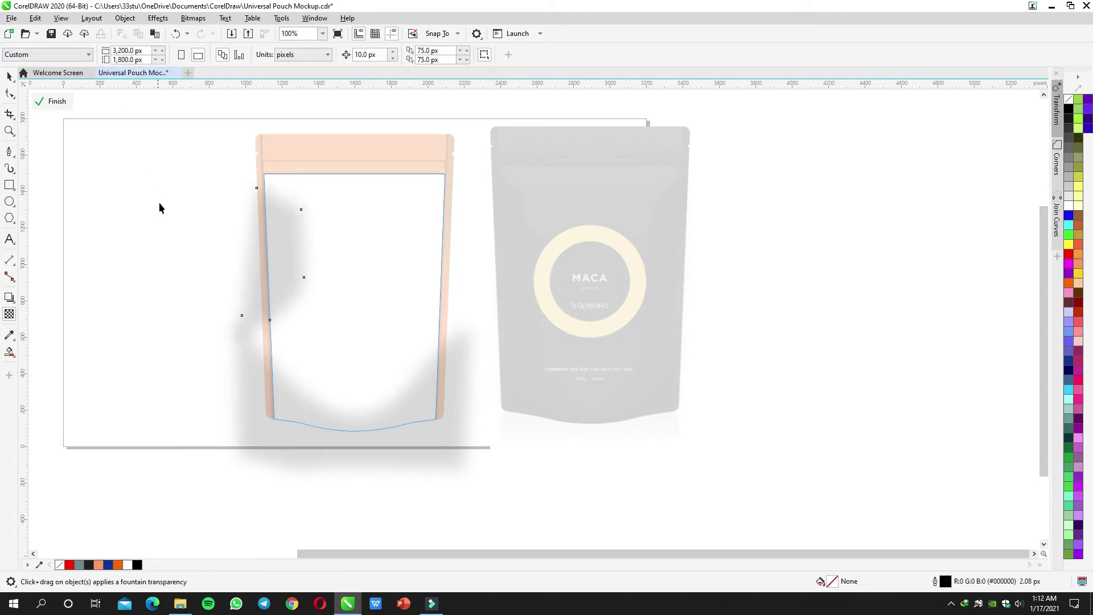
left_click(160, 205, "ctrl")
left_click_drag(159, 202, 229, 223)
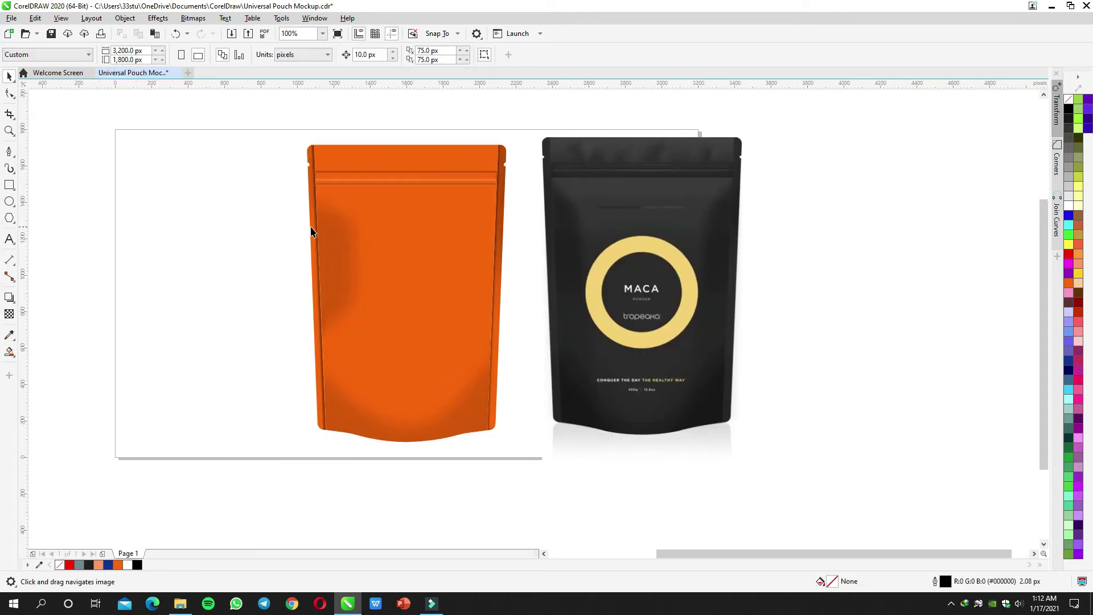
Step: Give the clipped left side shadow a vertical fountain transparency that fades it out downward
double_click(339, 245)
left_click(333, 264)
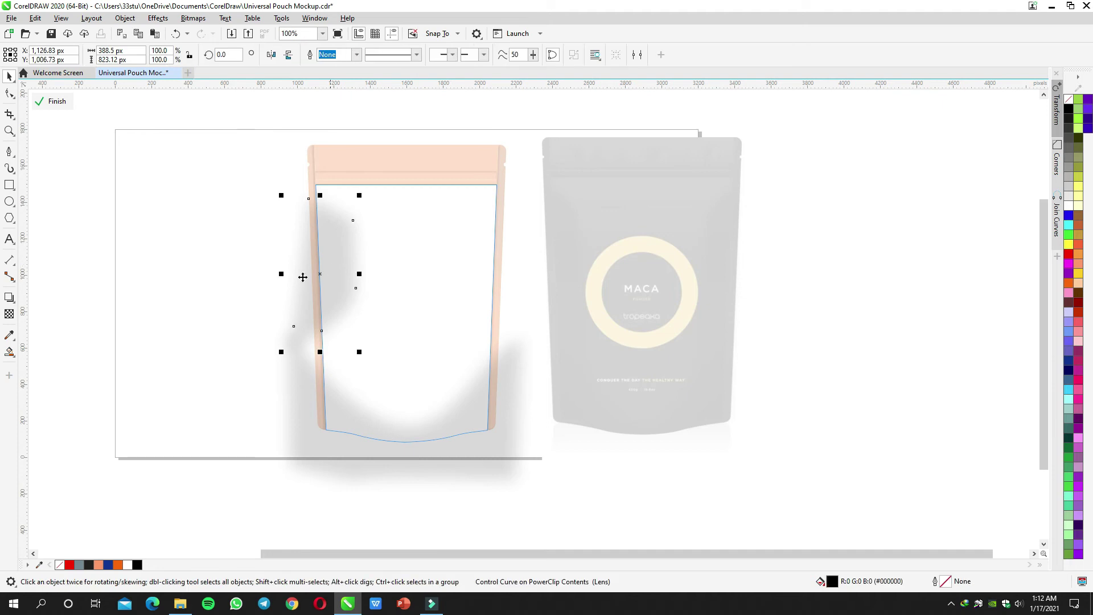
left_click(9, 314)
left_click_drag(333, 238, 332, 359)
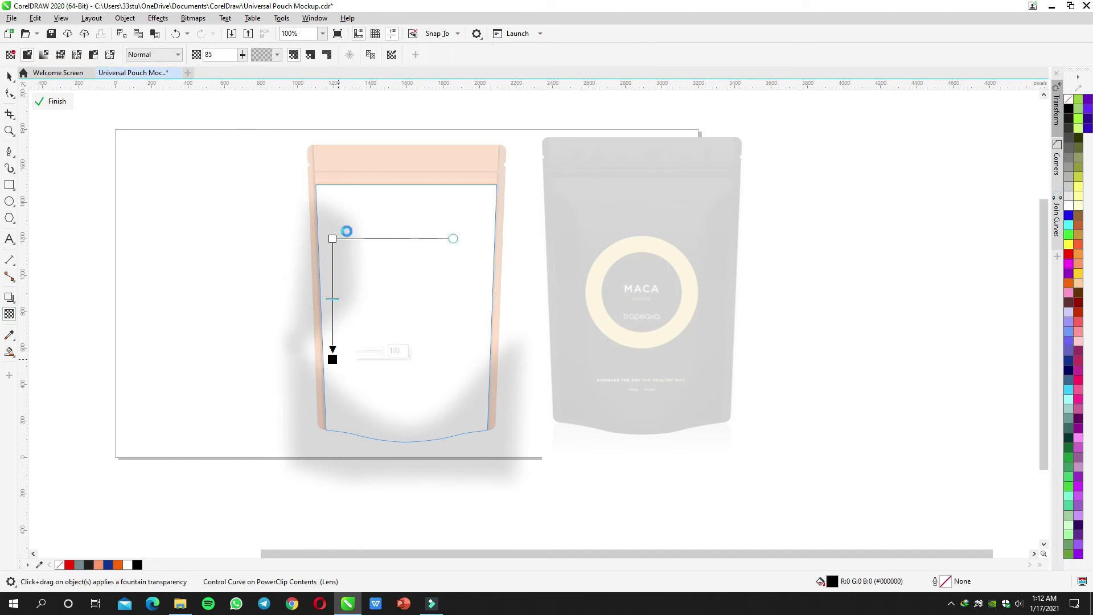
left_click_drag(334, 317, 334, 282)
scroll(341, 221, "down", 1)
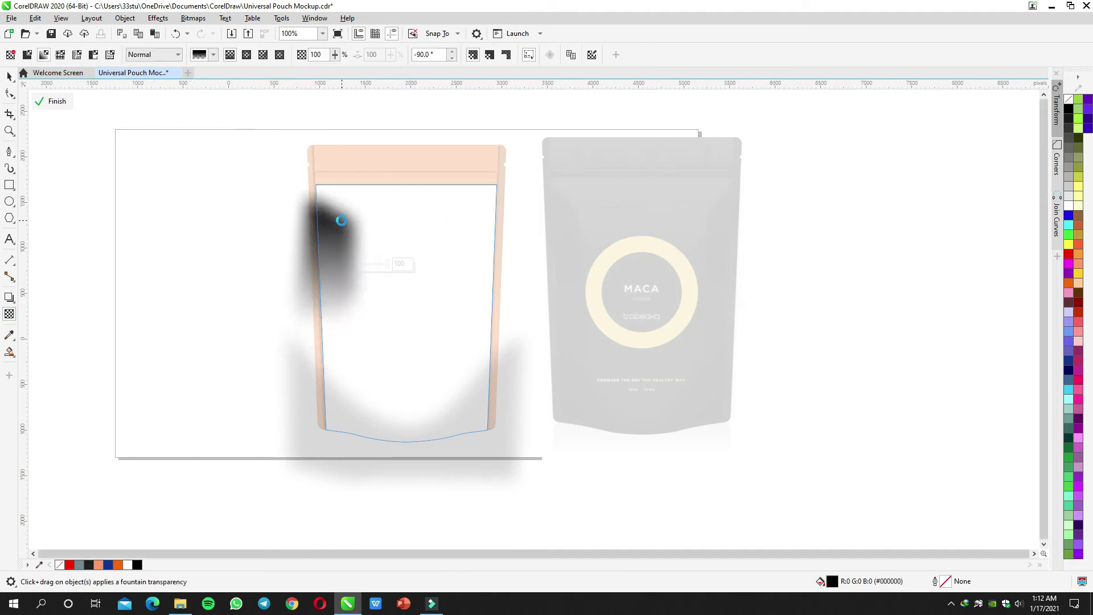
left_click_drag(339, 212, 336, 137)
key("space")
left_click(268, 186, "ctrl")
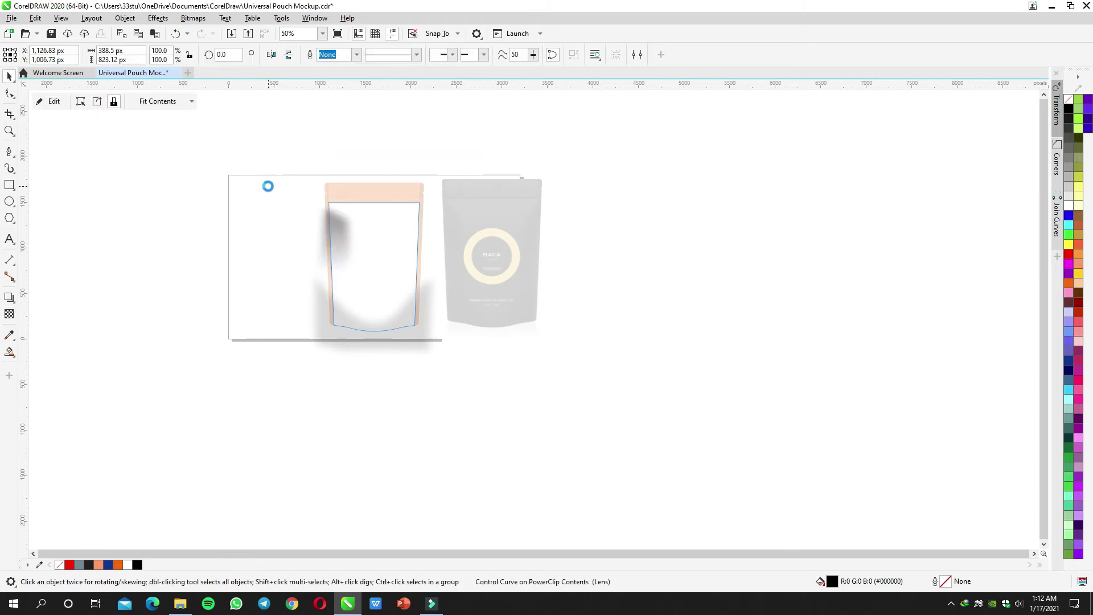
Step: Duplicate the faded side shadow onto the front panel's right edge and mirror the copy horizontally inside the PowerClip
scroll(368, 228, "up", 1)
left_click(337, 238, "ctrl")
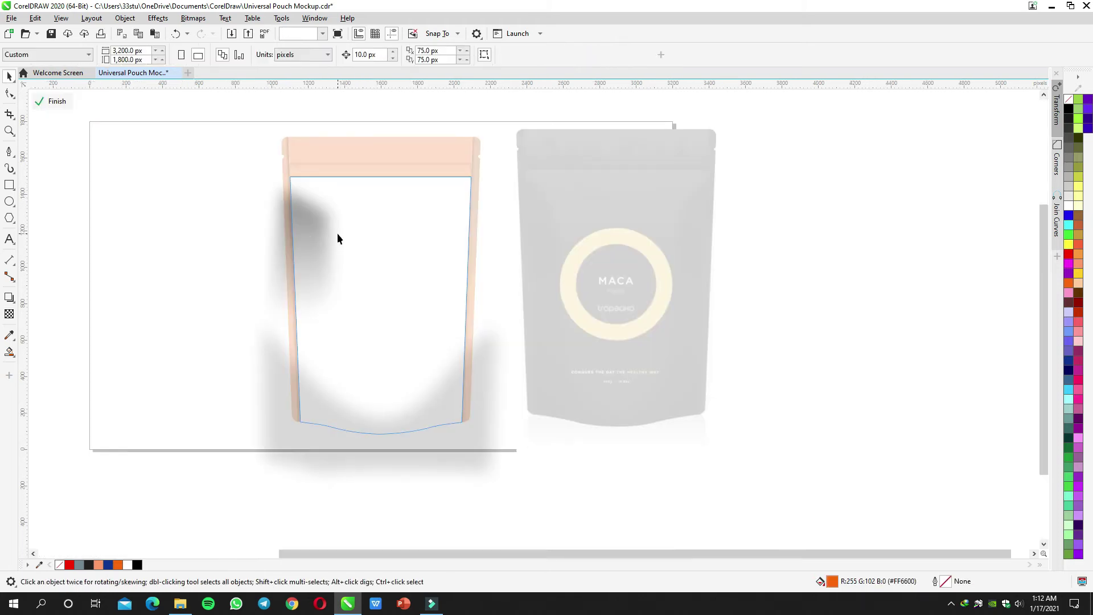
left_click(274, 240)
left_click_drag(304, 224, 459, 227)
left_click(272, 54)
left_click(224, 206, "ctrl")
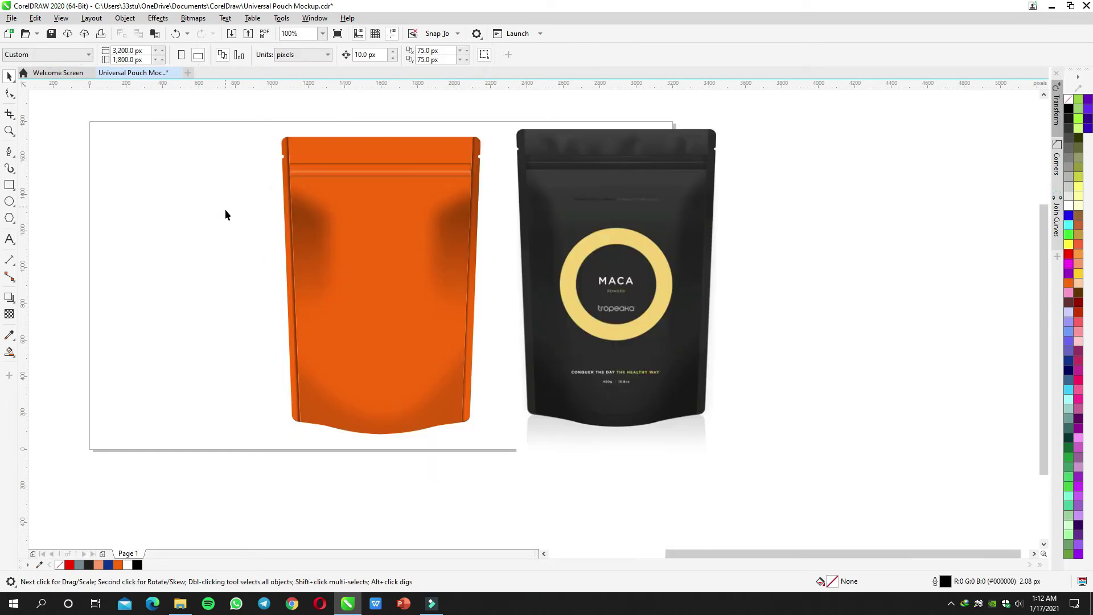
Step: Compare the upper pouch with the reference photo and apply a black inner shadow to the orange front panel
left_click_drag(225, 209, 345, 254)
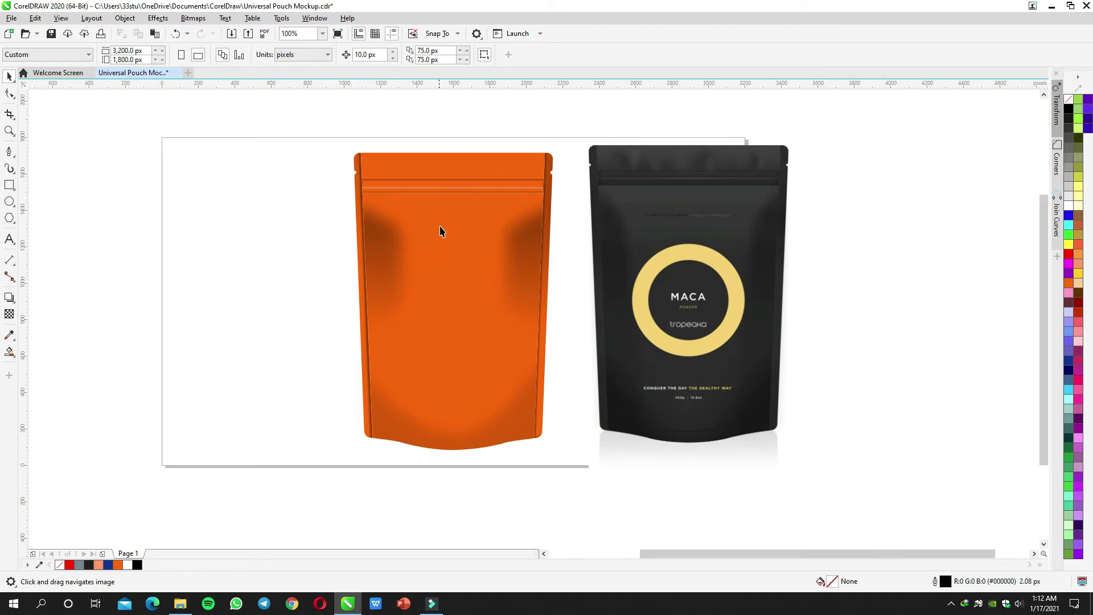
scroll(443, 220, "up", 2)
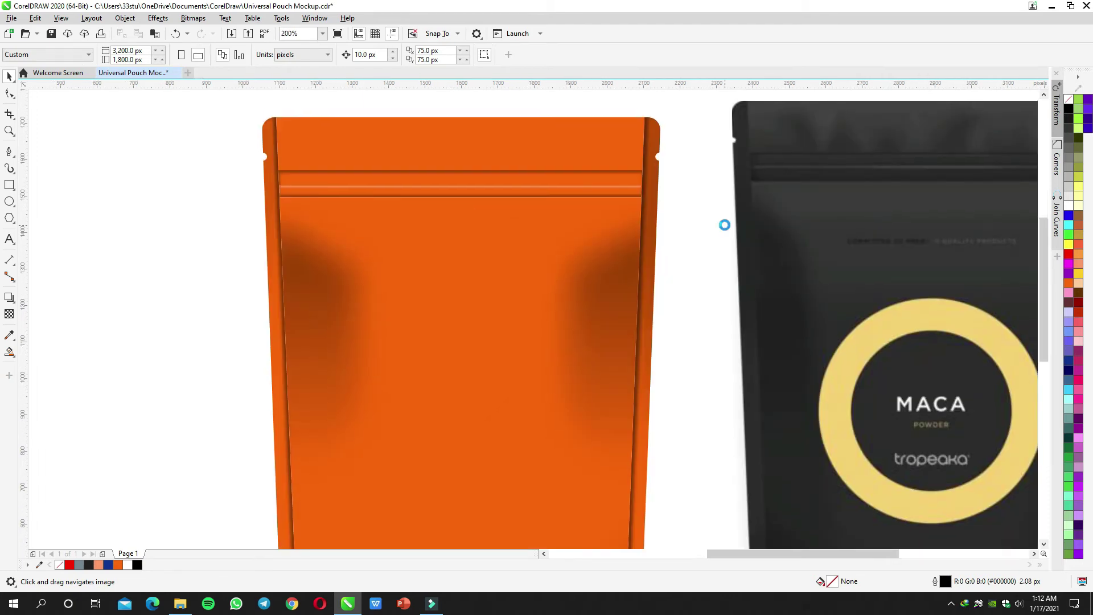
scroll(802, 207, "up", 2)
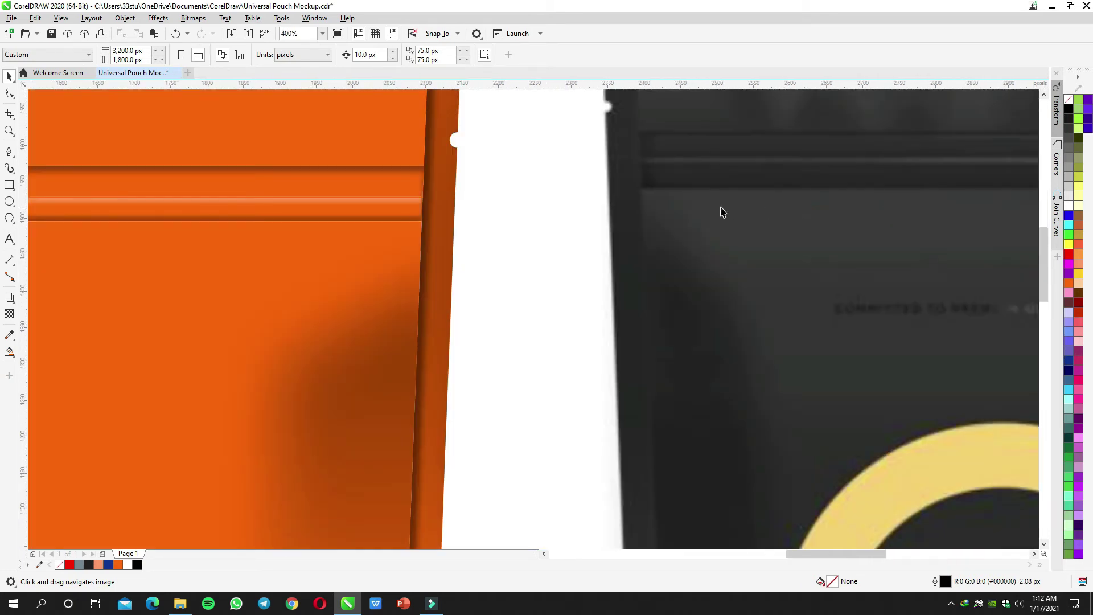
left_click_drag(531, 250, 765, 199)
left_click(320, 218)
left_click_drag(267, 231, 444, 227)
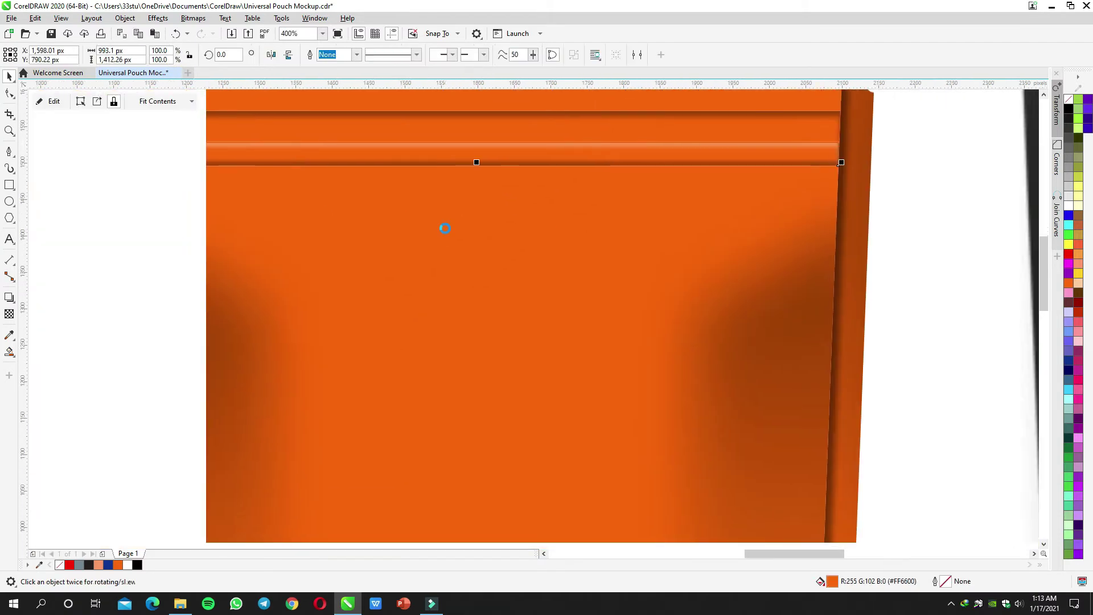
scroll(443, 227, "down", 1)
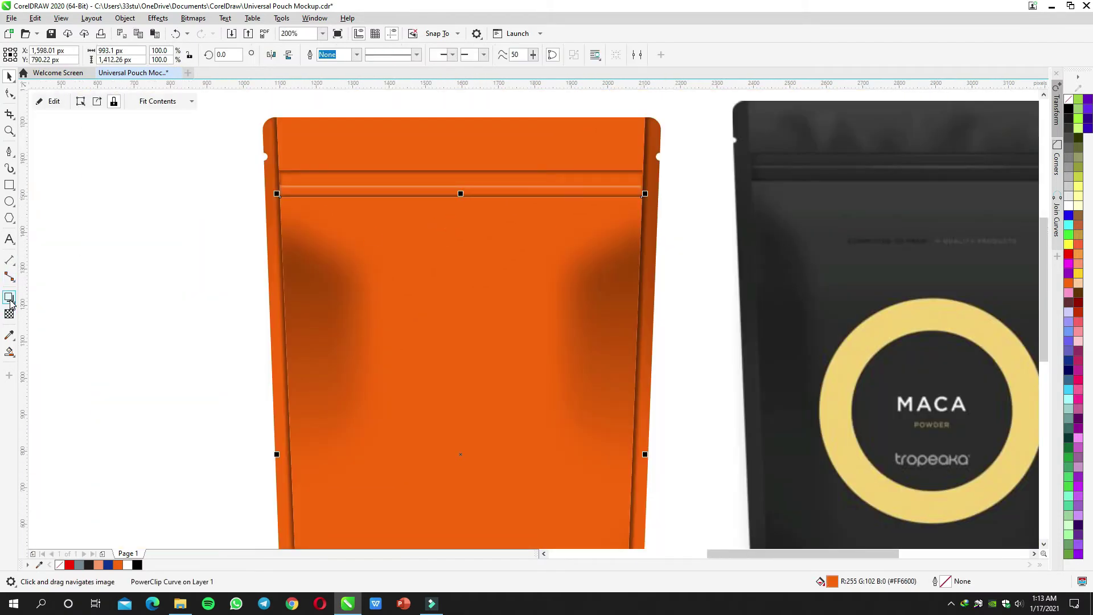
left_click(9, 300)
left_click_drag(461, 454, 459, 555)
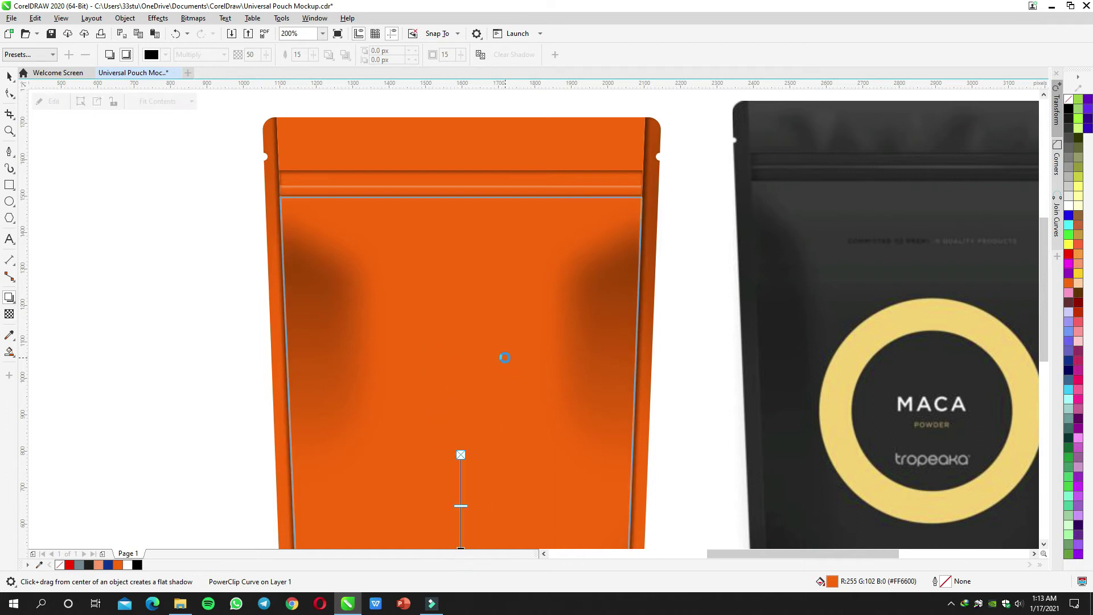
scroll(503, 361, "down", 1)
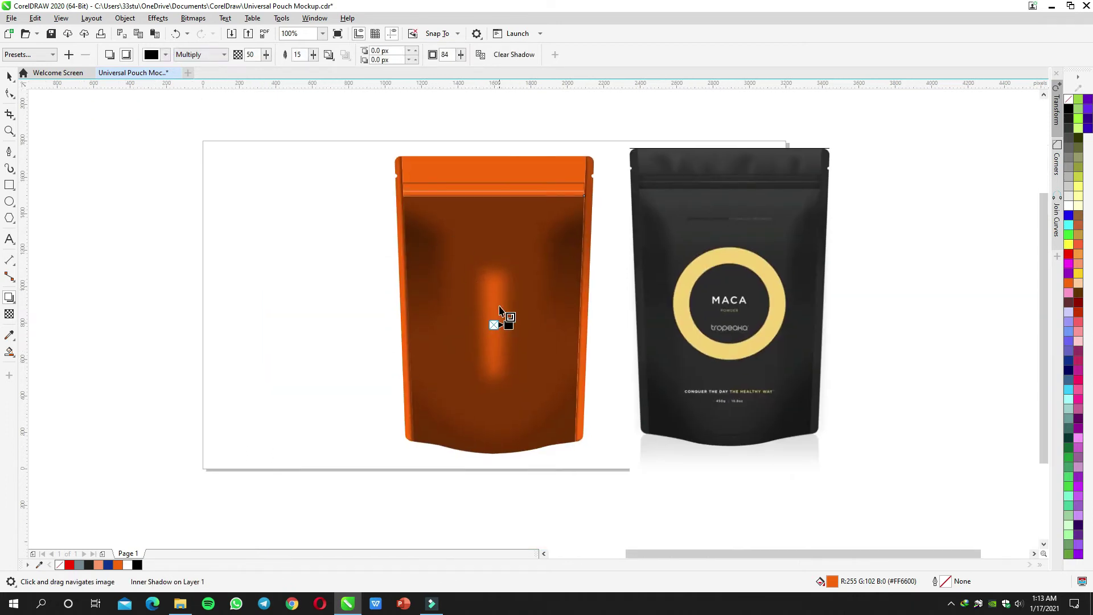
Step: Offset the panel's inner shadow vertically by -31.49 px, with feathering of 26 and opacity of 17
left_click_drag(509, 325, 493, 462)
left_click_drag(494, 389, 494, 358)
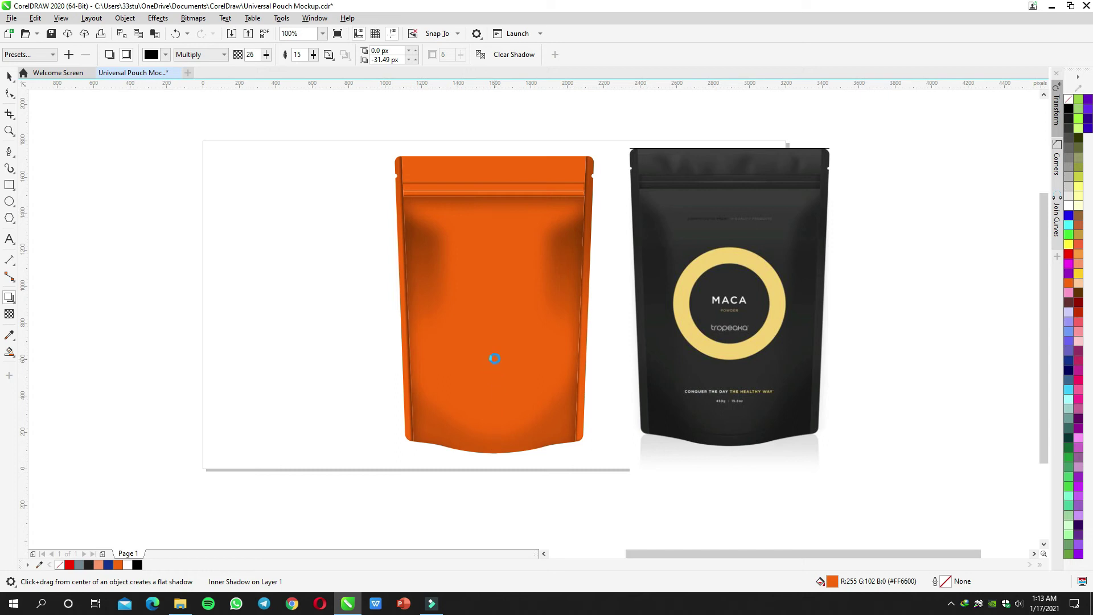
left_click_drag(313, 56, 318, 61)
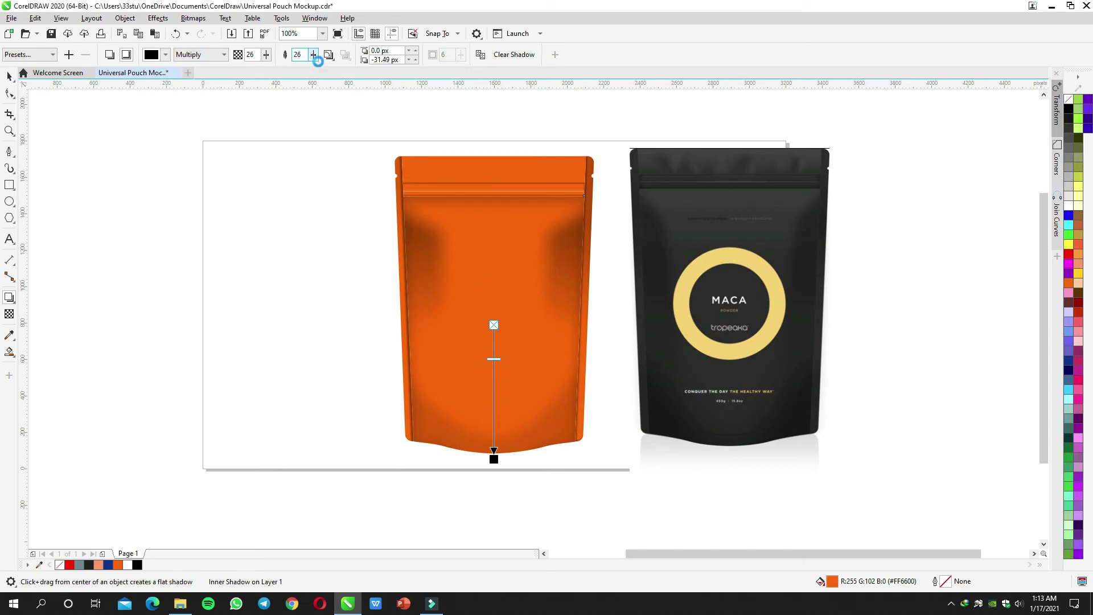
left_click_drag(494, 351, 497, 349)
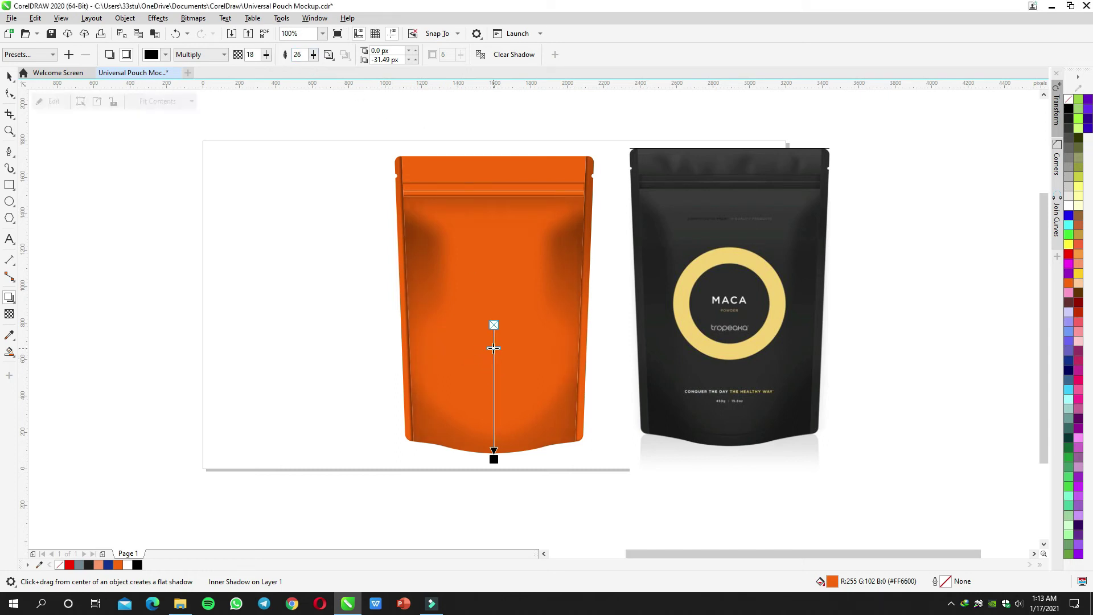
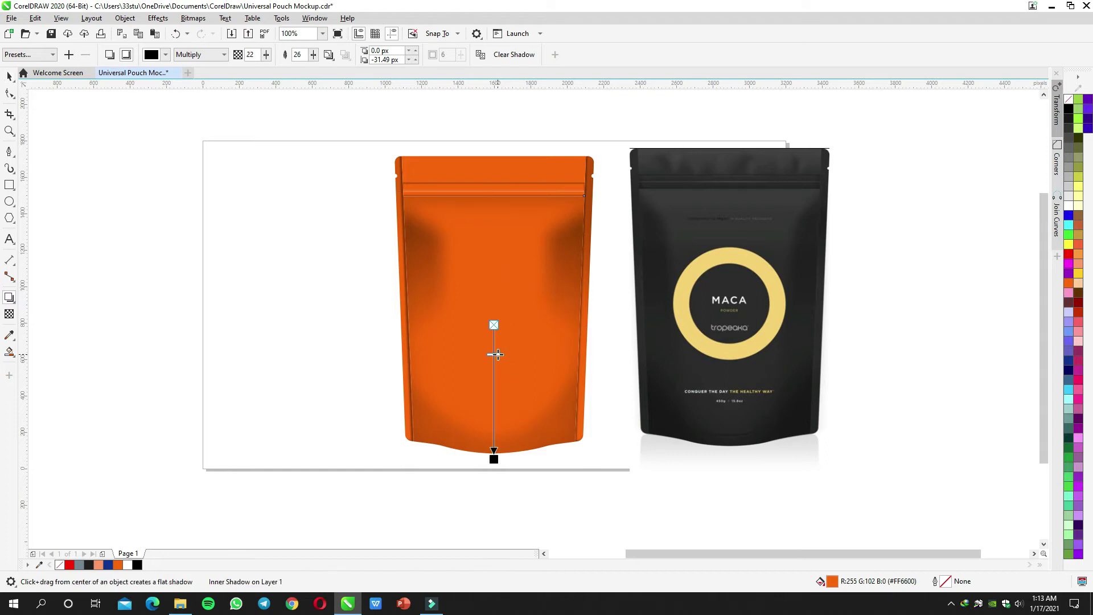
left_click_drag(498, 348, 499, 345)
Step: Break the inner shadow apart from the front panel and move it clear of the pouch on the left
key("space")
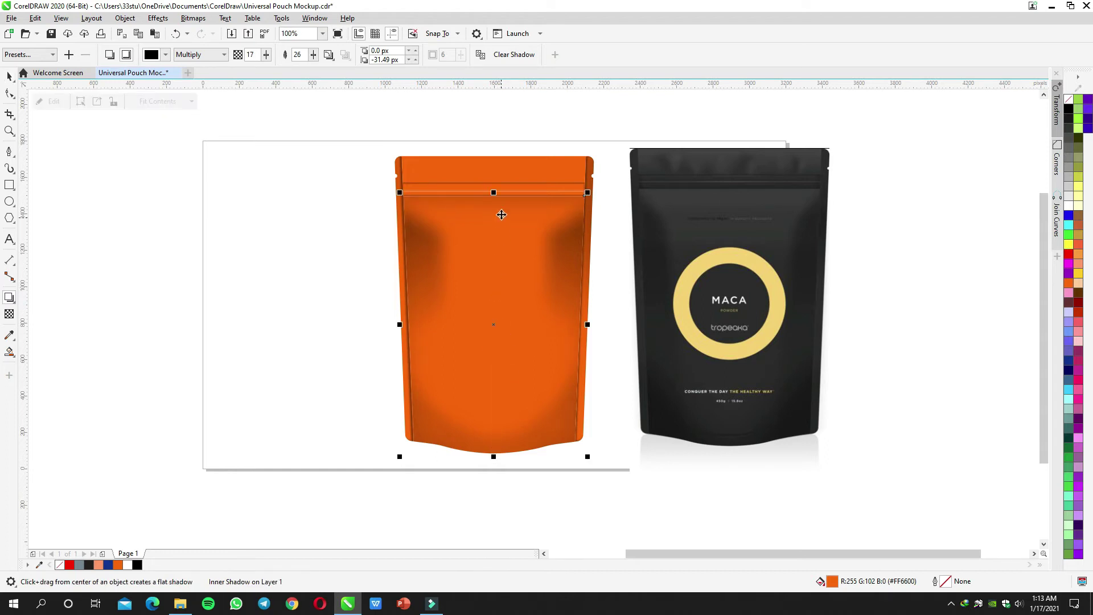
right_click(501, 203)
left_click(531, 224)
left_click_drag(489, 222, 217, 205)
Step: PowerClip the detached inner shadow inside the orange front panel
right_click(217, 206)
left_click(266, 330)
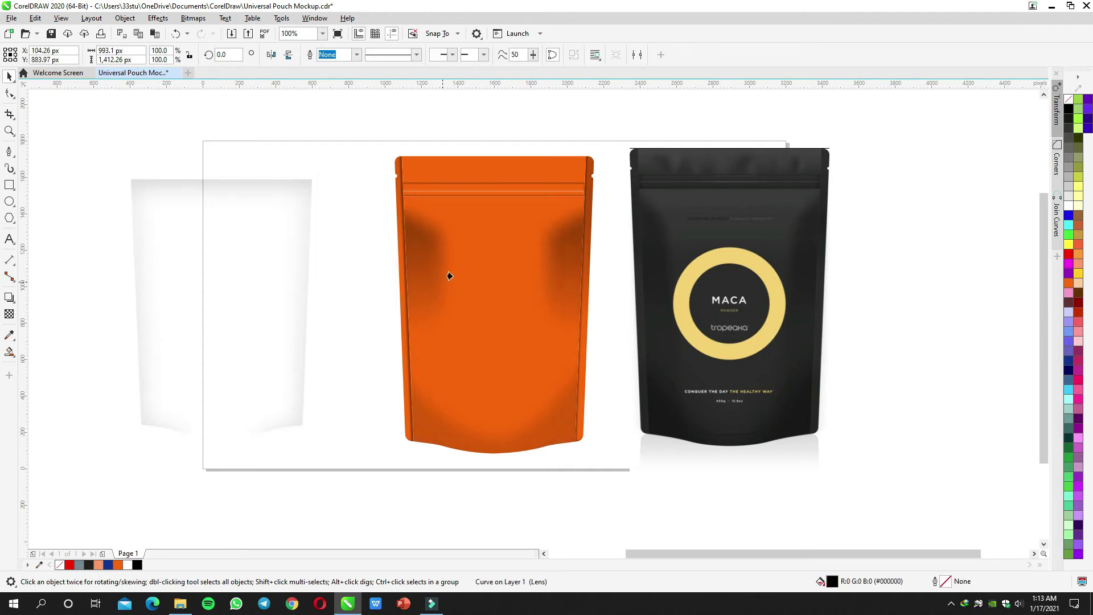
left_click(446, 275)
left_click_drag(541, 235, 408, 236)
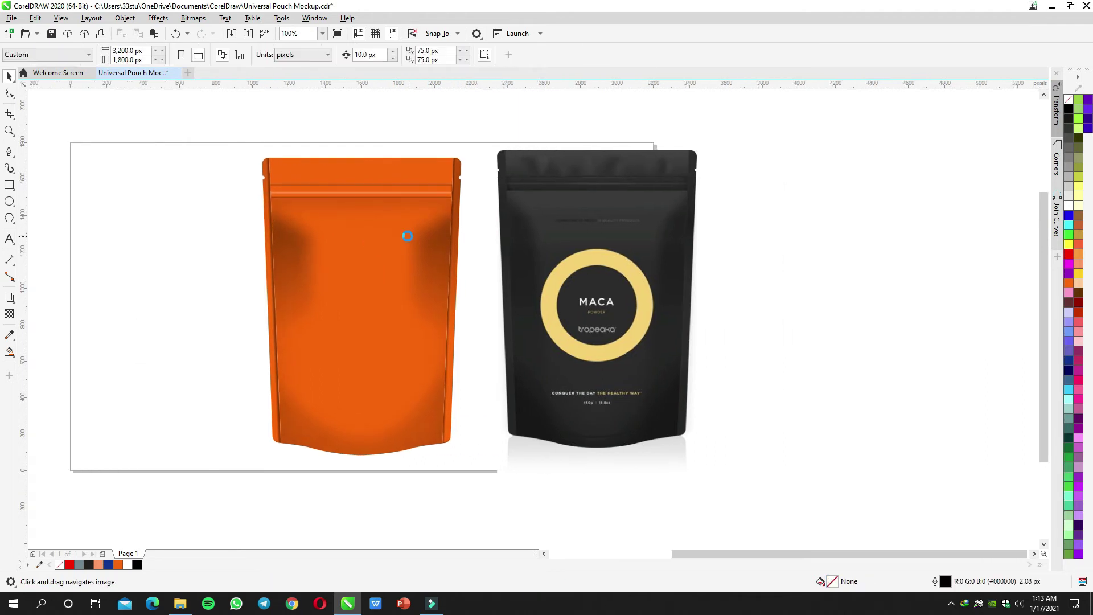
Step: Open the left side strip's PowerClip contents and select its seam shadow for transparency editing
scroll(512, 164, "up", 4)
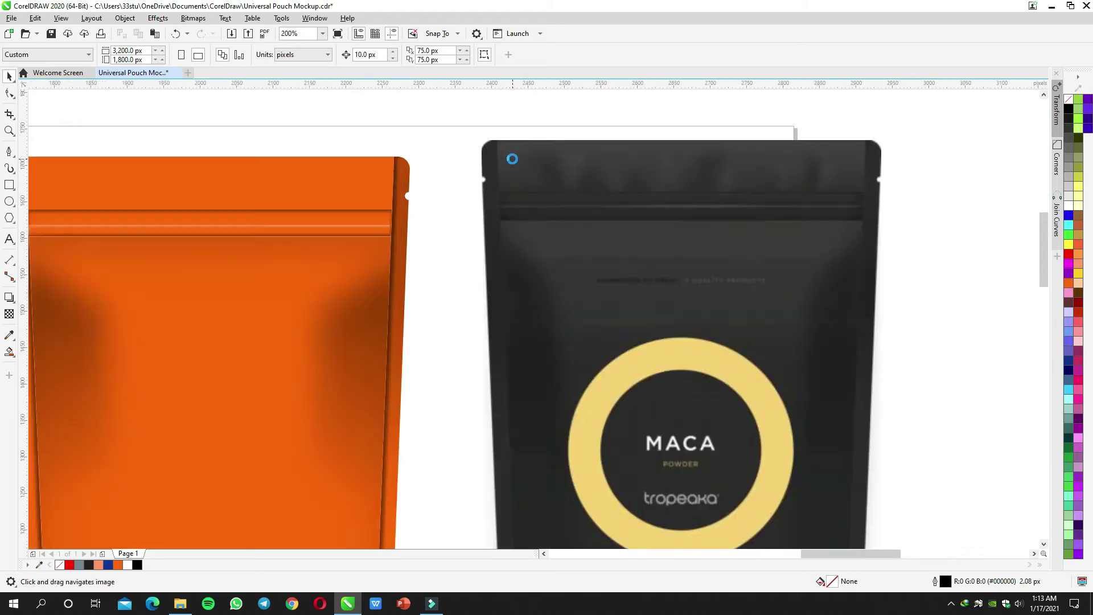
scroll(488, 171, "left", 5)
scroll(382, 247, "down", 2)
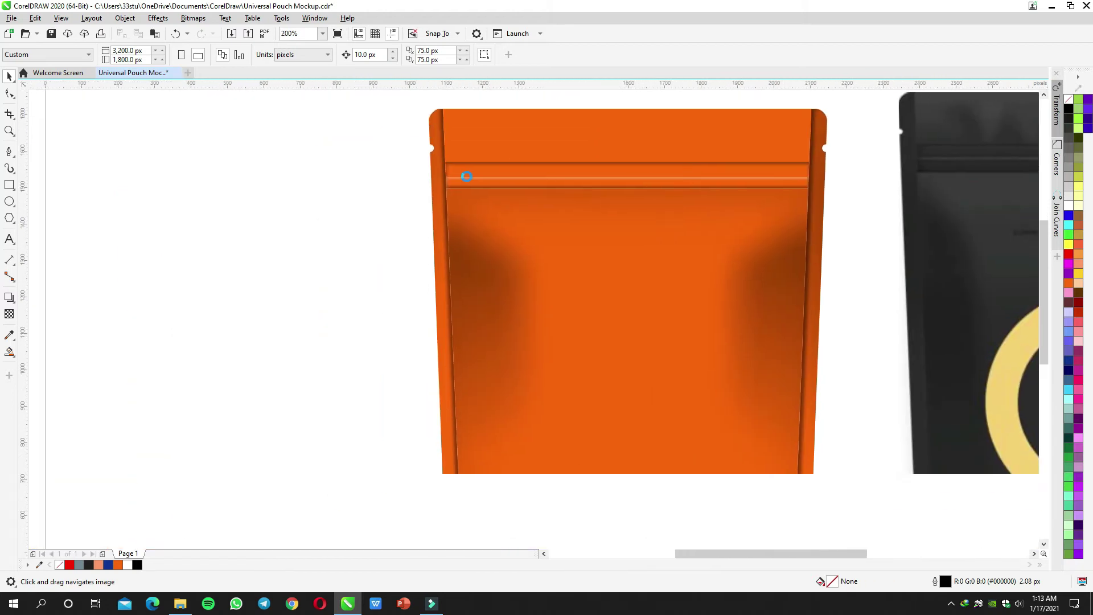
left_click(433, 181)
double_click(434, 178)
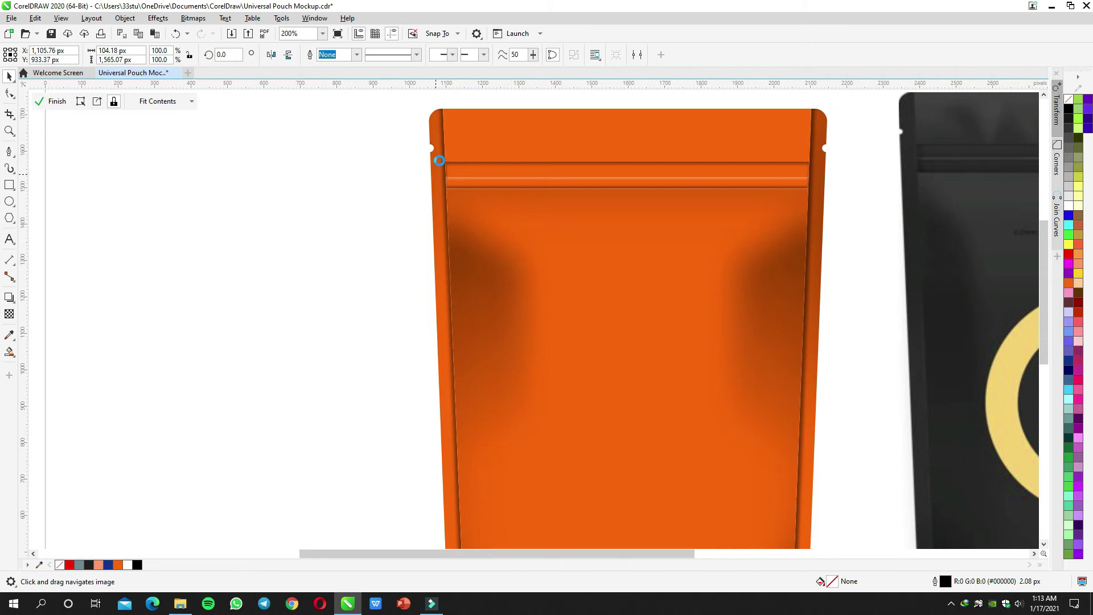
scroll(445, 157, "up", 2)
scroll(473, 254, "down", 2)
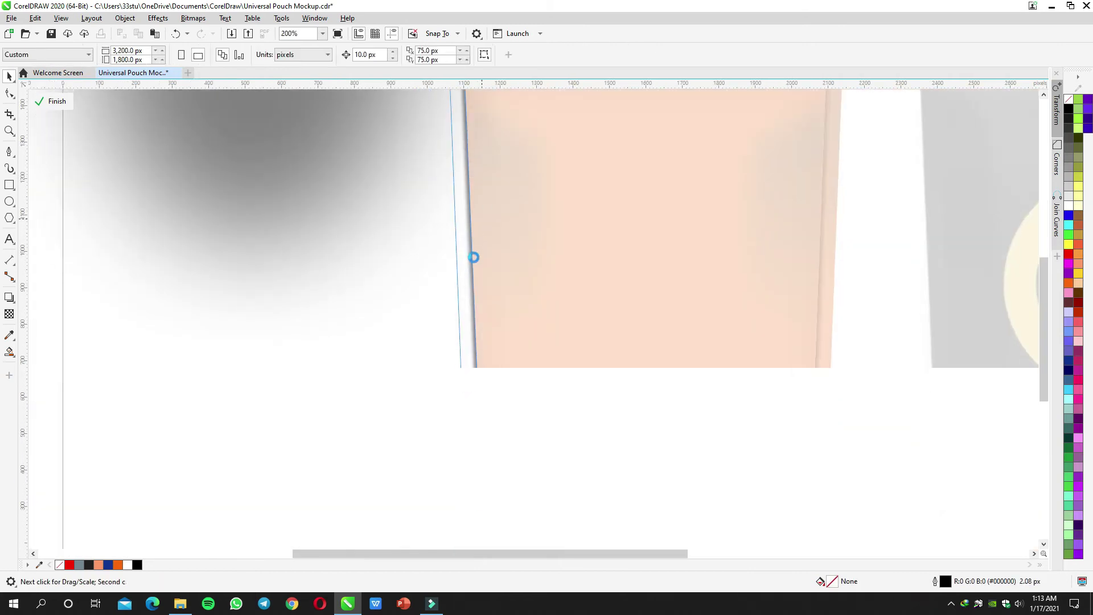
left_click(472, 259)
left_click(9, 314)
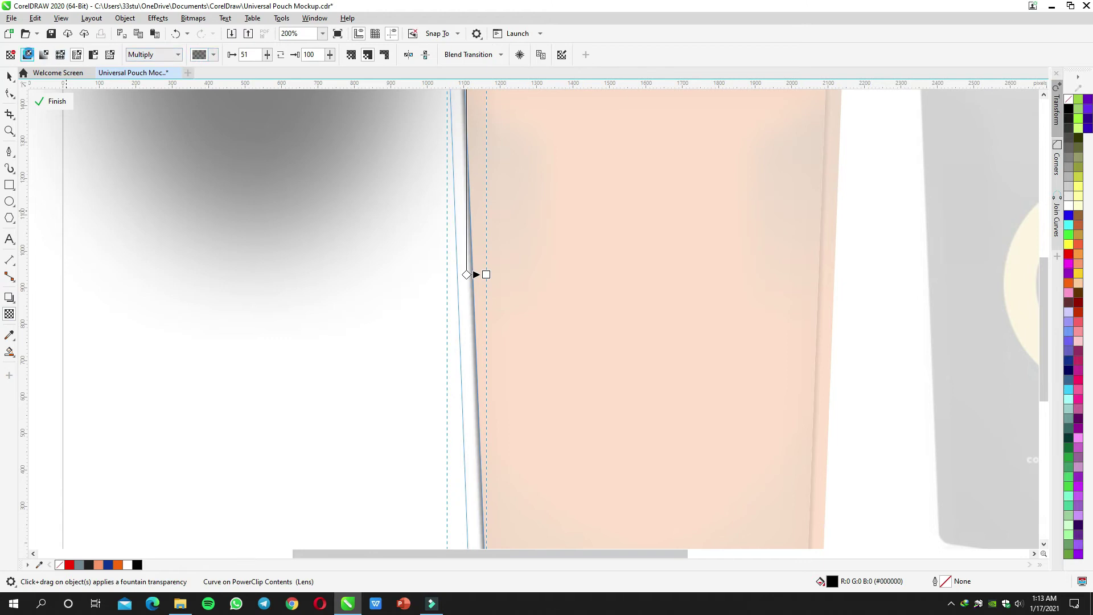
Step: Try a uniform transparency of 50 on the left strip's seam shadow, and undo it
left_click(27, 54)
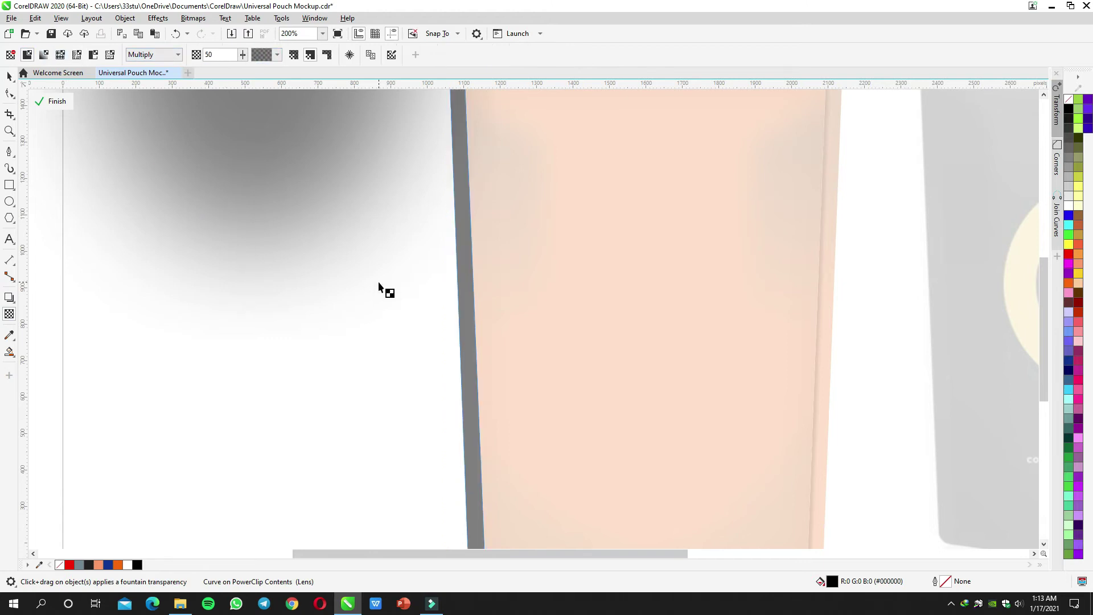
scroll(378, 287, "down", 1)
key("ctrl+z")
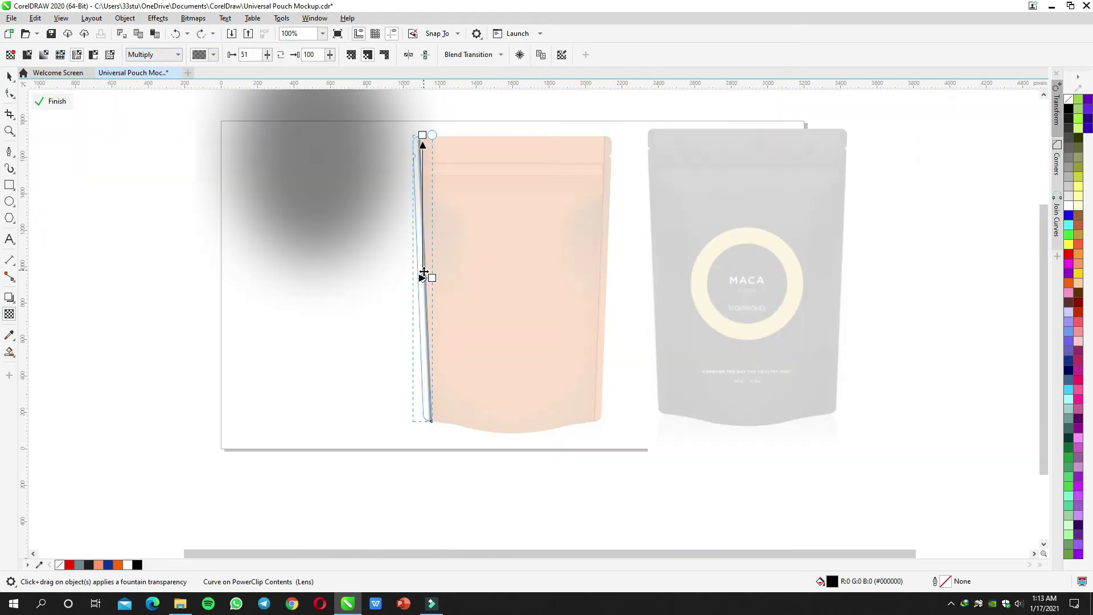
scroll(424, 272, "up", 2)
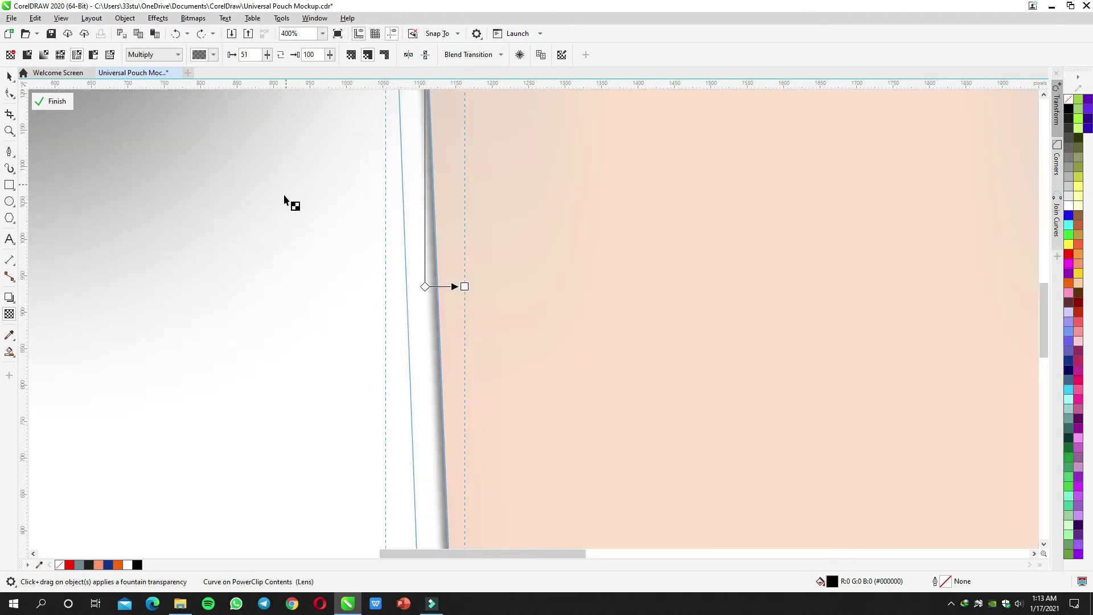
Step: Finish editing the left side strip's PowerClip contents and return to the full pouch
scroll(284, 200, "down", 1)
key("space")
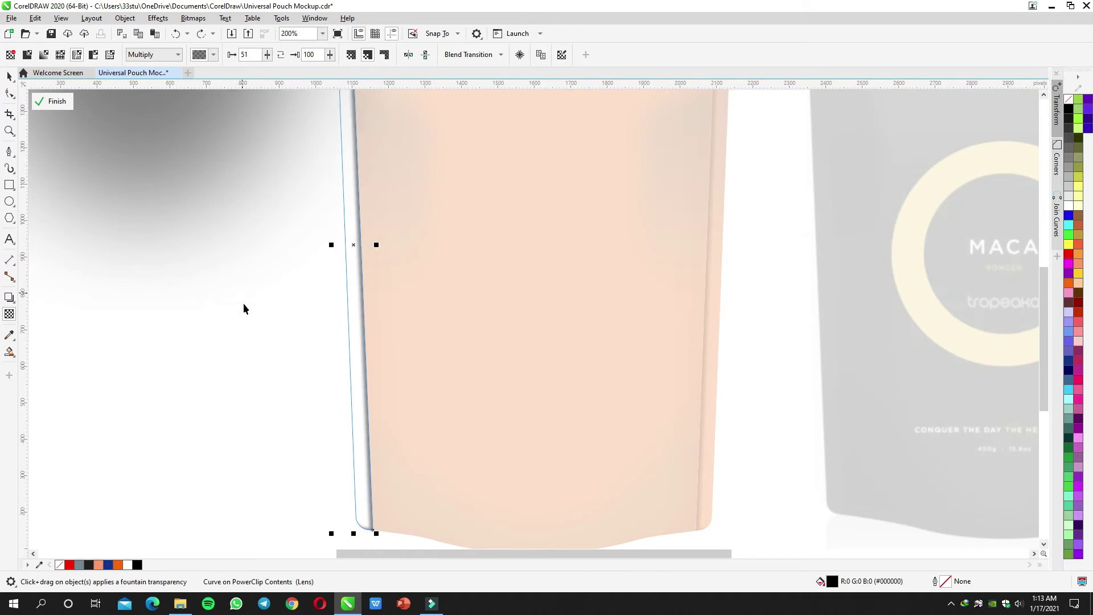
left_click(244, 312, "ctrl")
scroll(355, 288, "down", 2)
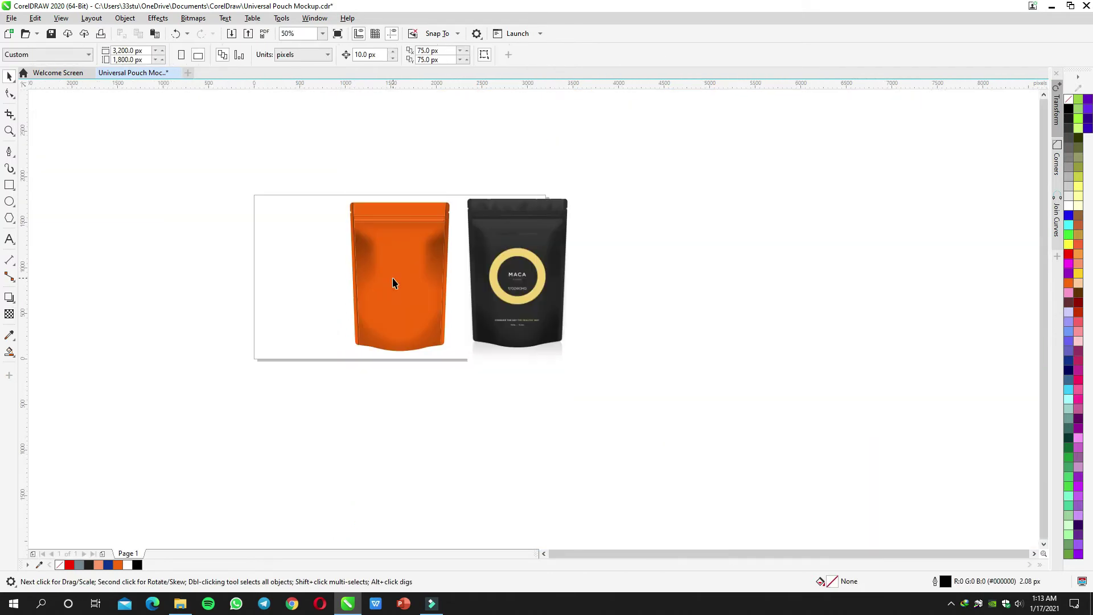
Step: Compare the zipper, side seam and bottom shading of the orange pouch with the black reference pouch
scroll(374, 254, "up", 1)
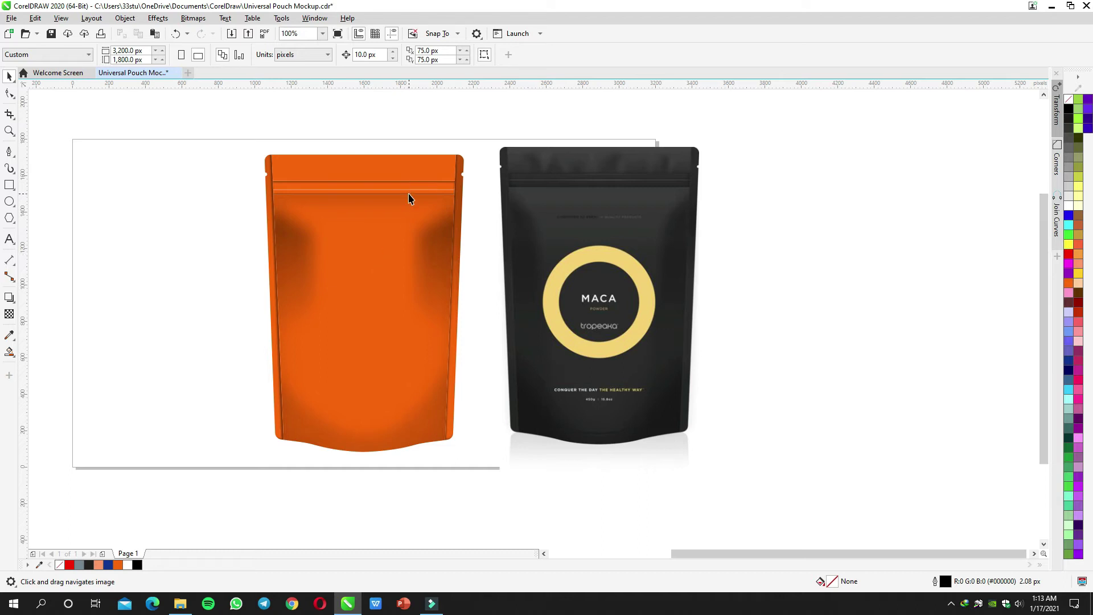
scroll(404, 194, "up", 1)
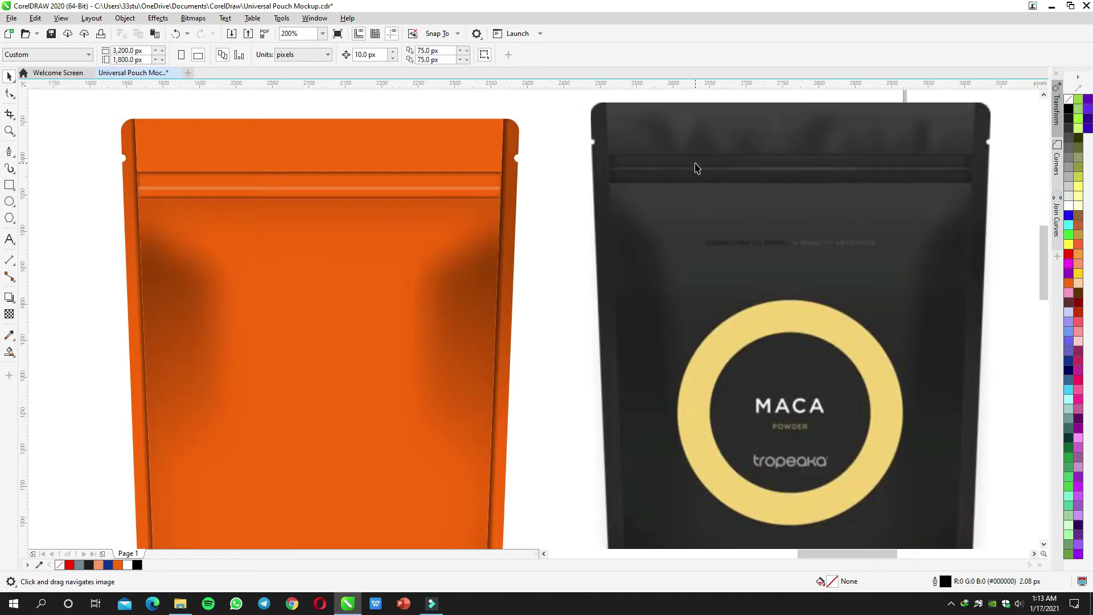
scroll(697, 170, "up", 1)
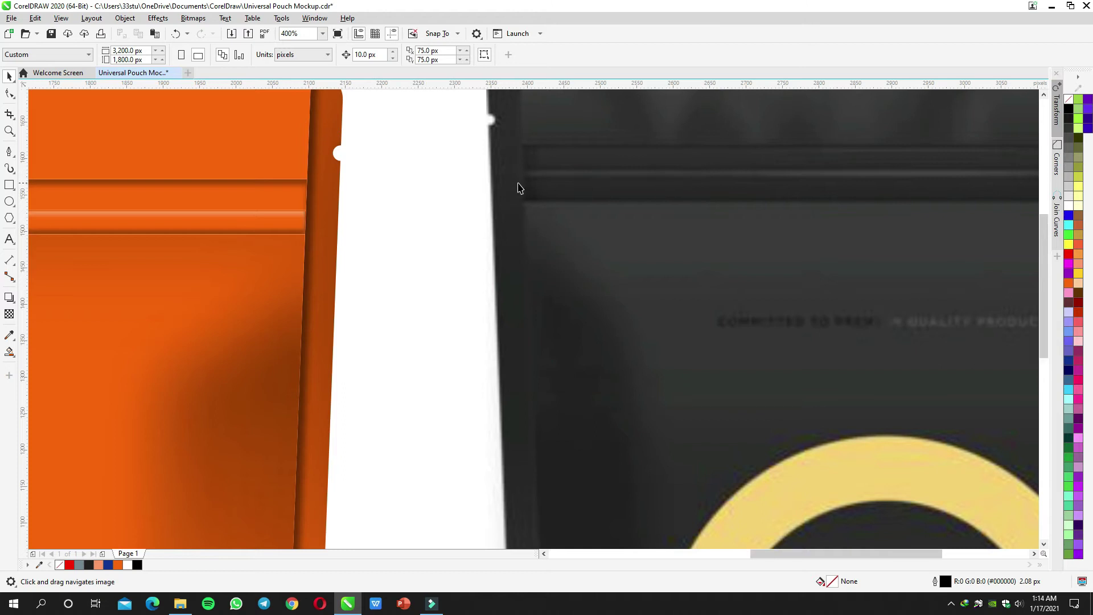
scroll(479, 210, "down", 1)
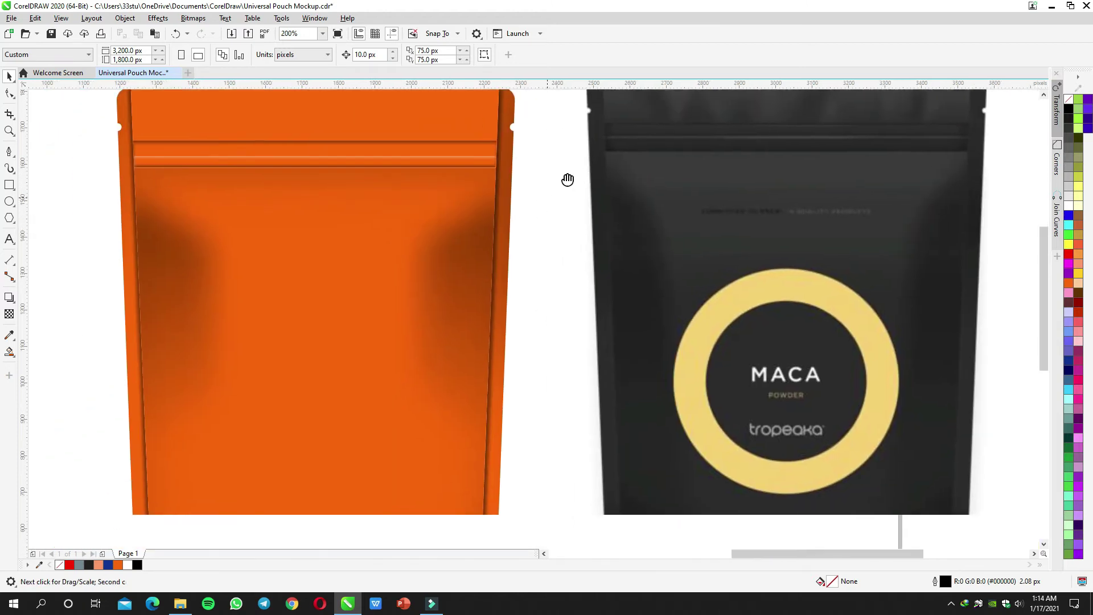
scroll(566, 237, "down", 1)
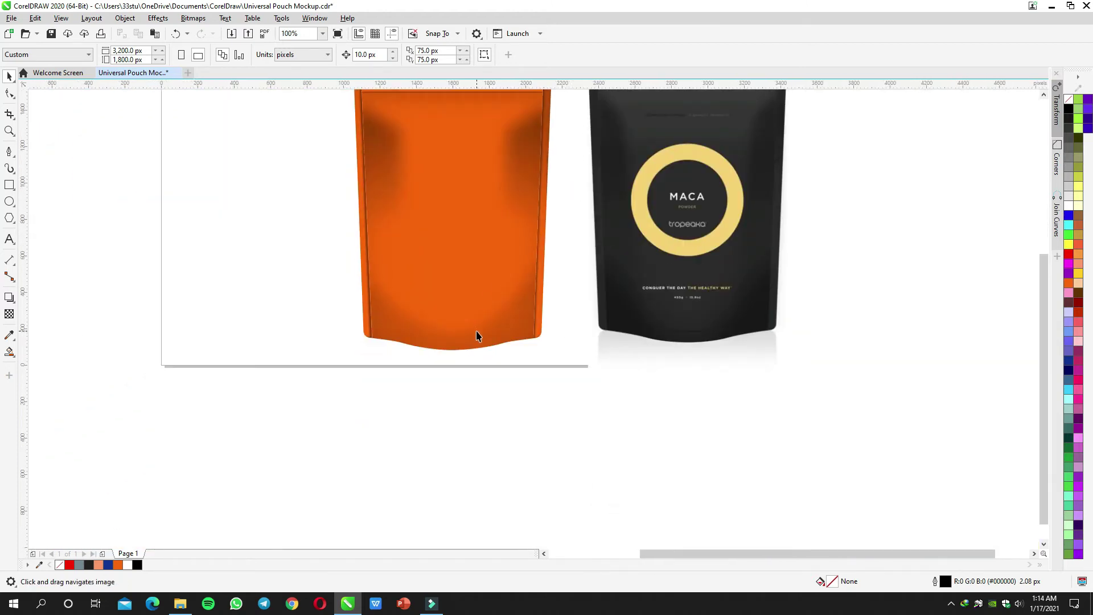
scroll(647, 334, "up", 1)
scroll(416, 323, "up", 1)
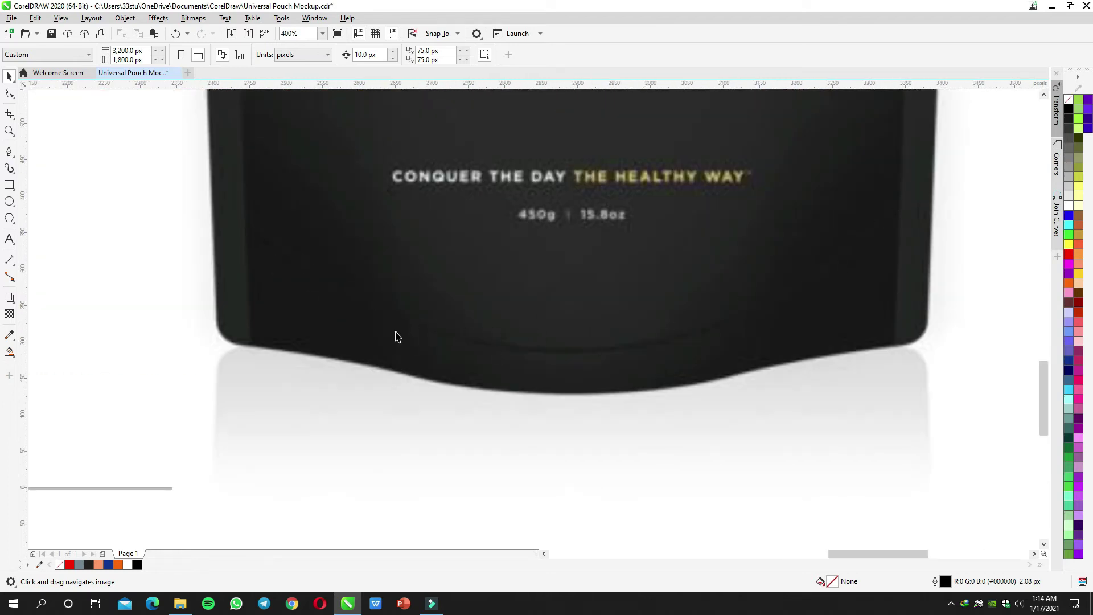
Step: Trace the reference pouch's bottom gusset fold with the Pen tool and move the curve onto the orange pouch
left_click(227, 188)
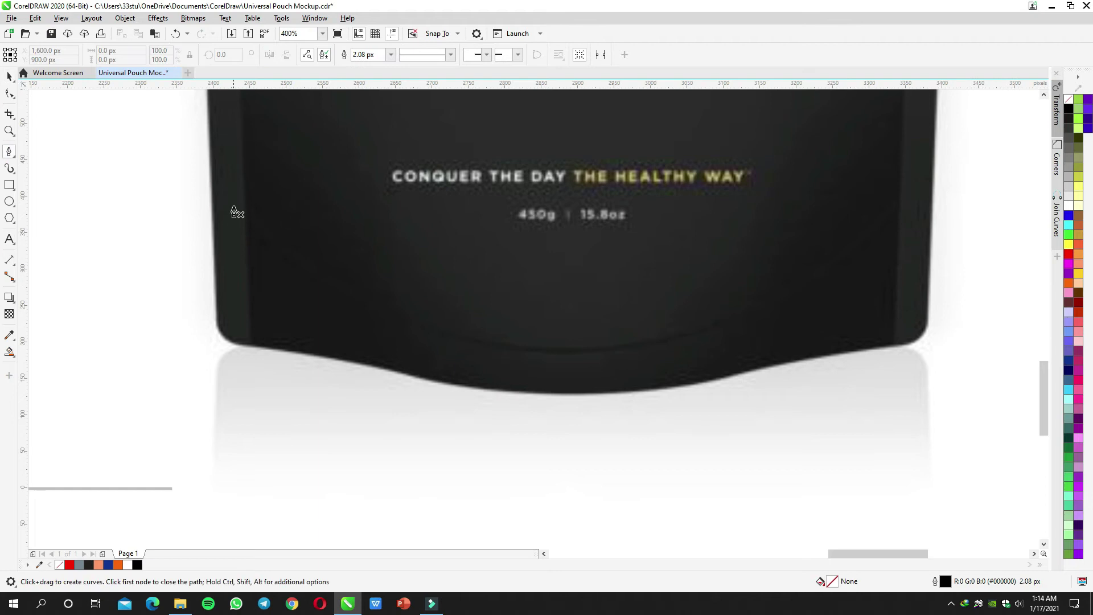
left_click_drag(401, 318, 473, 351)
left_click_drag(637, 348, 707, 340)
left_click_drag(662, 302, 690, 281)
key("space")
scroll(744, 248, "down", 4)
left_click_drag(743, 248, 508, 252)
Step: Try to PowerClip the traced fold curve with the orange front panel, undo it, and delete the curve
right_click(509, 255)
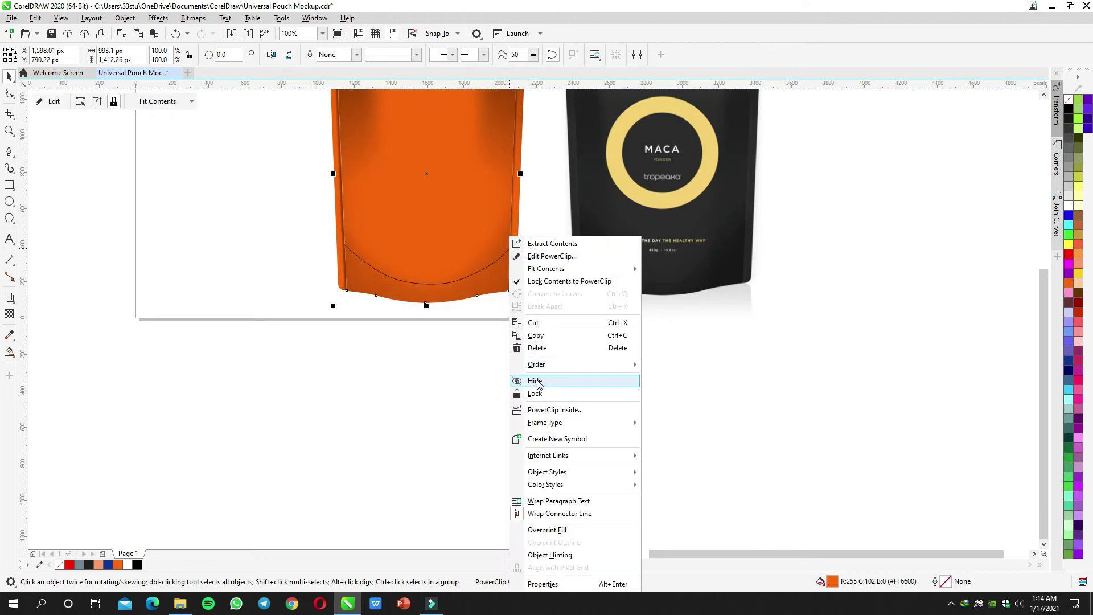
left_click(559, 266)
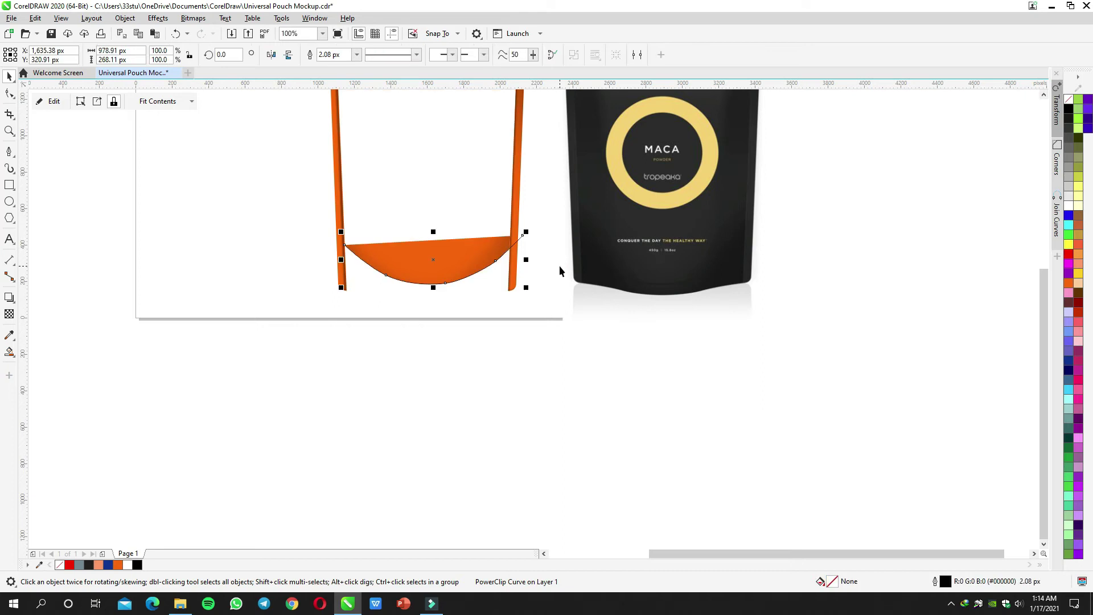
key("ctrl+z")
left_click_drag(559, 265, 623, 324)
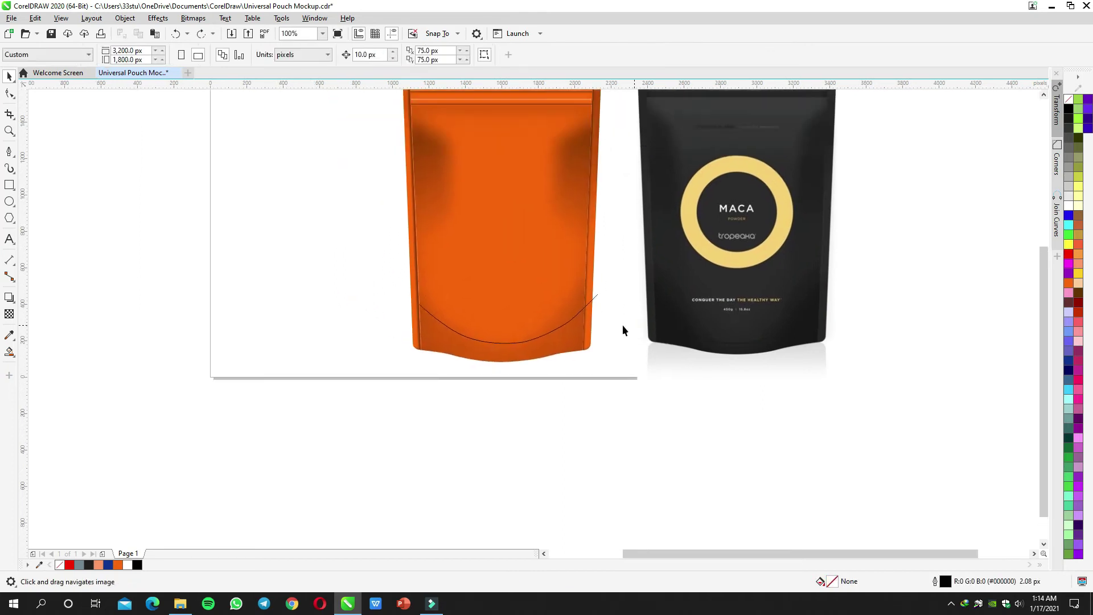
left_click(591, 302)
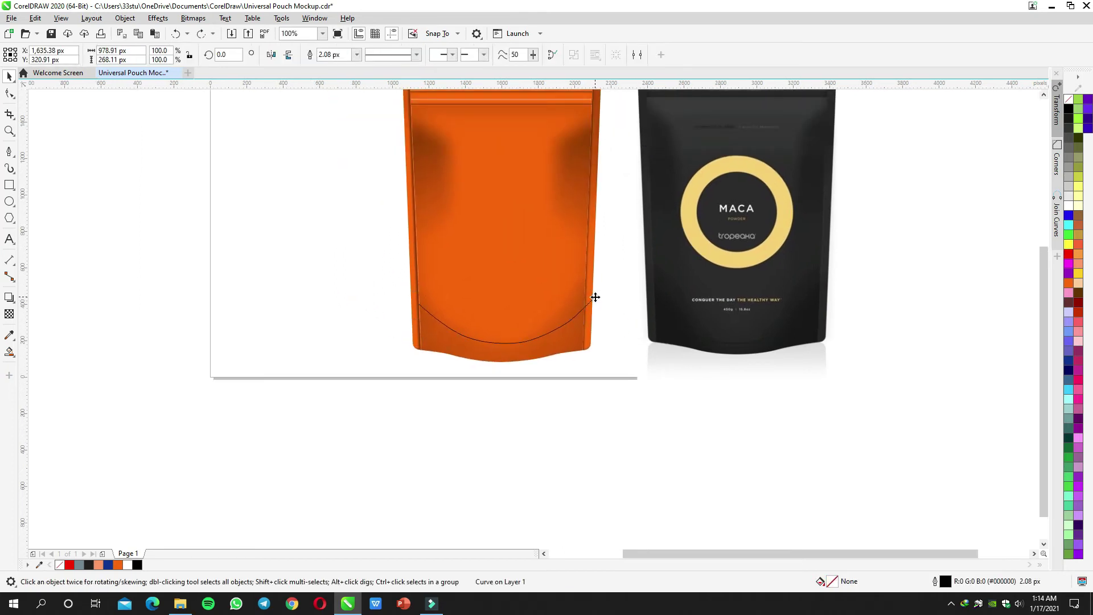
key("Delete")
Step: Draw a circle about 1,103 px in diameter and centre it horizontally on the orange front panel
left_click_drag(422, 259, 356, 280)
left_click(9, 203)
left_click_drag(196, 161, 396, 361)
key("space")
left_click(434, 313, "shift")
key("c")
Step: Enlarge the circle beyond both sides of the pouch and shift it slightly up so its lower arc follows the bottom fold
left_click(537, 291)
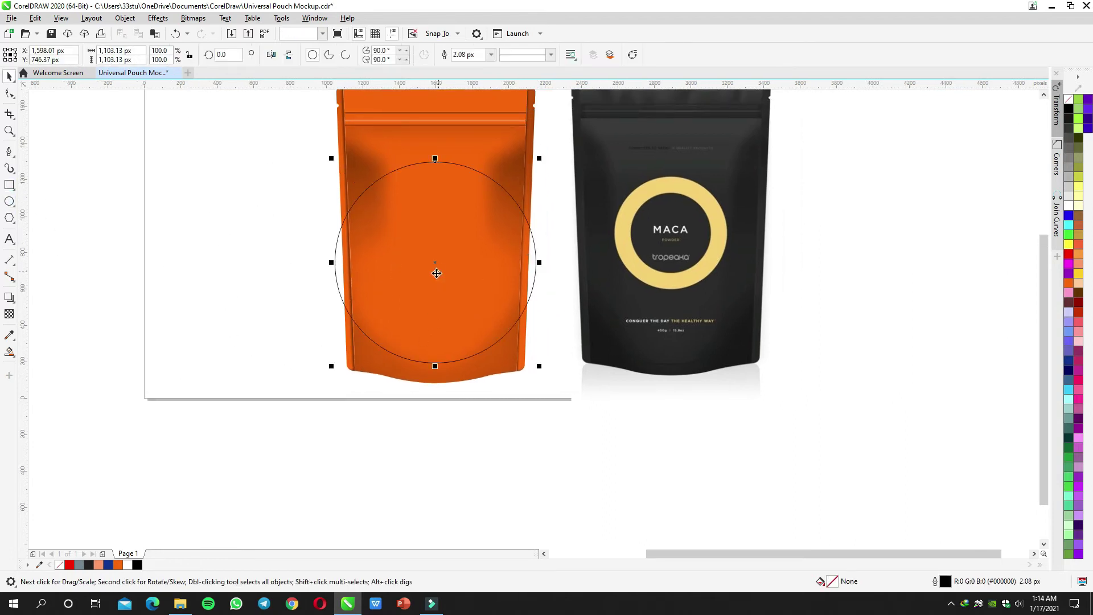
mouse_move(541, 157)
left_mouse_down()
mouse_move(561, 142)
mouse_move(552, 145)
left_mouse_up()
left_click_drag(544, 235, 544, 226)
left_click(533, 330)
Step: Intersect the circle with a rectangle about 1,650 x 744 px across its lower part, keeping only the overlapping segment
scroll(533, 324, "up", 1)
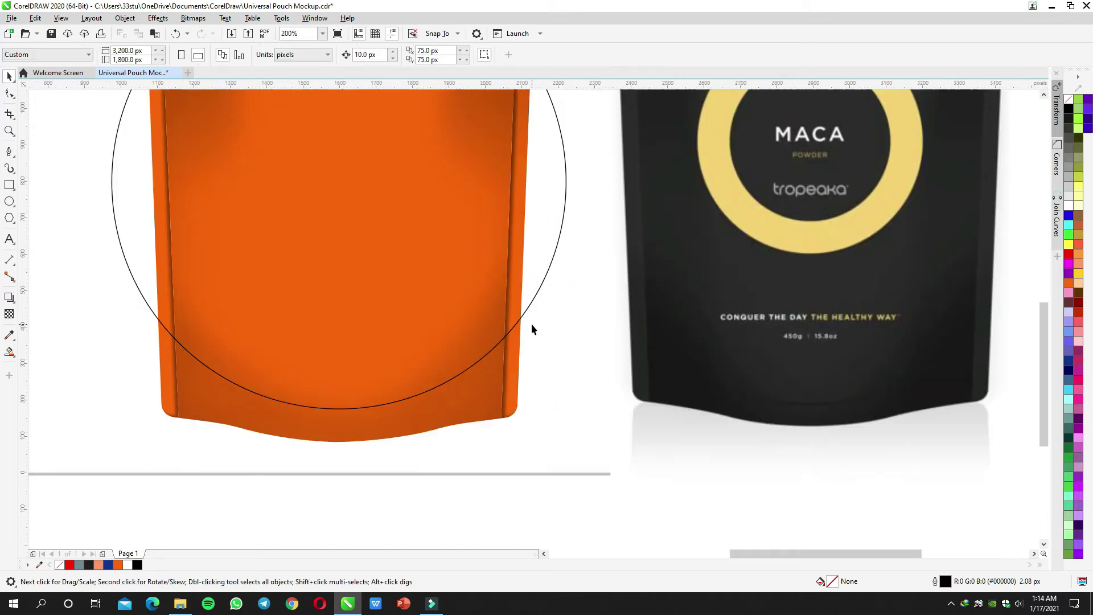
left_click_drag(535, 323, 603, 297)
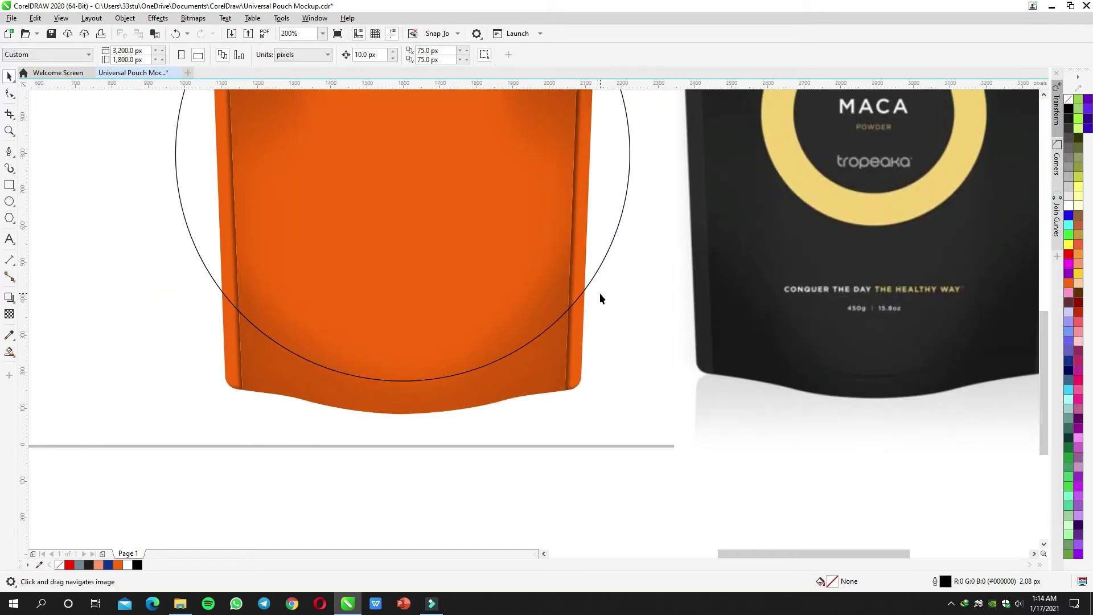
scroll(600, 293, "down", 2)
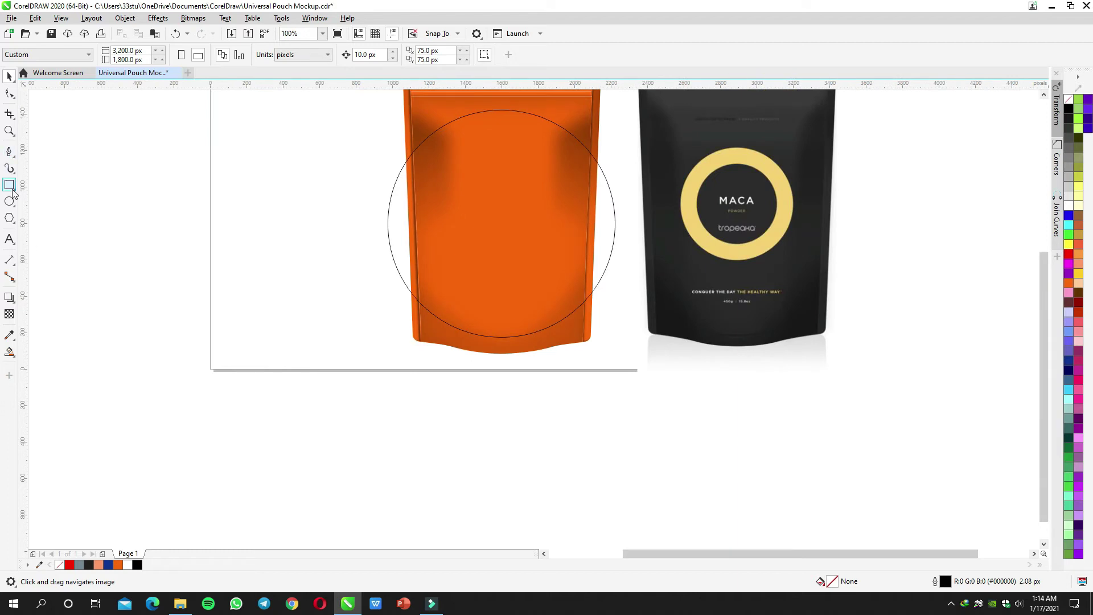
left_click_drag(354, 272, 655, 407)
key("space")
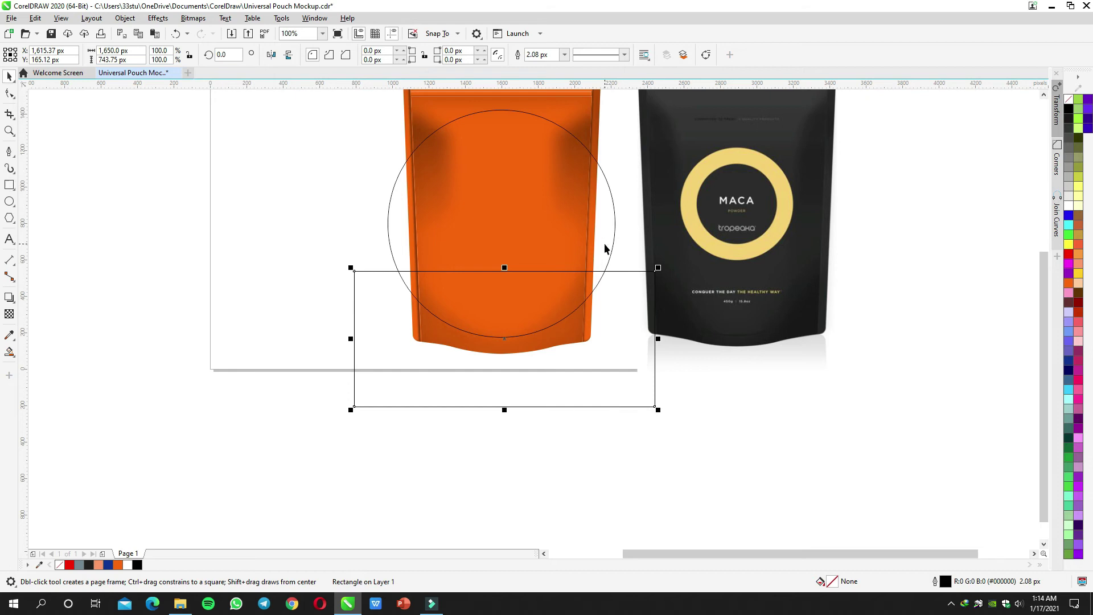
left_click(608, 244, "shift")
left_click(367, 55)
left_click(390, 236)
key("Delete")
key("Delete")
Step: Try to remove the segment's straight top edge by breaking and deleting its end nodes, and undo it
scroll(458, 283, "up", 1)
double_click(458, 282)
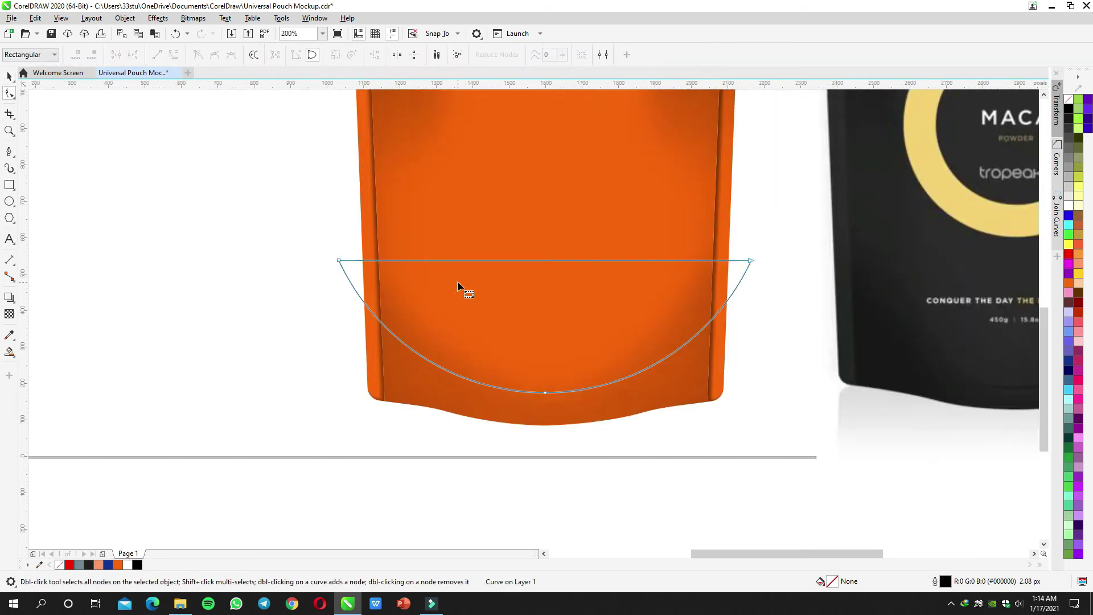
left_click_drag(795, 295, 795, 295)
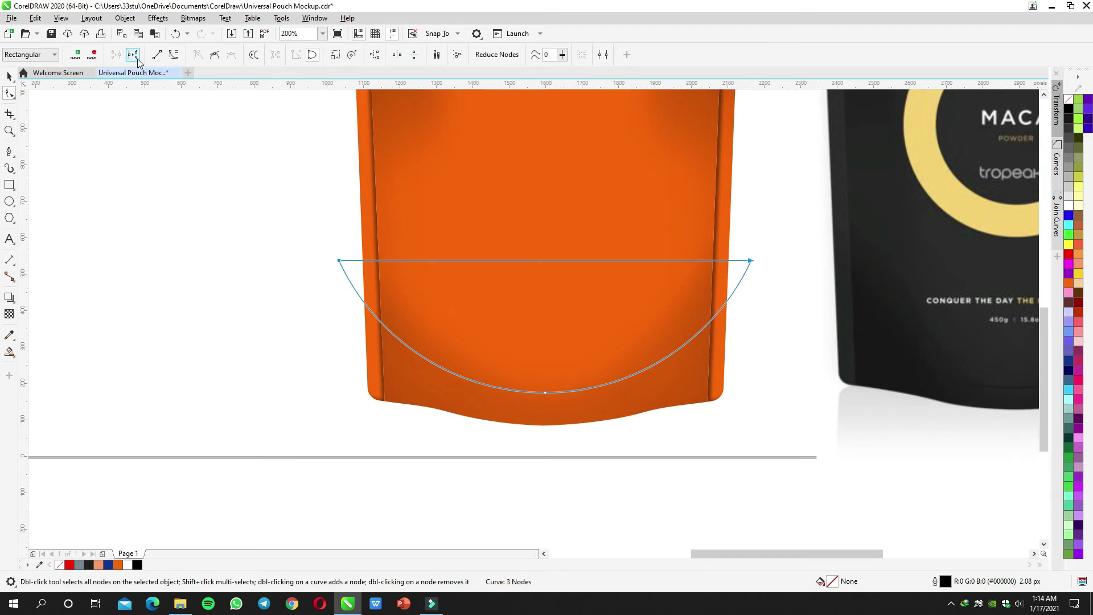
scroll(338, 261, "up", 4)
key("Delete")
scroll(368, 279, "down", 2)
key("space")
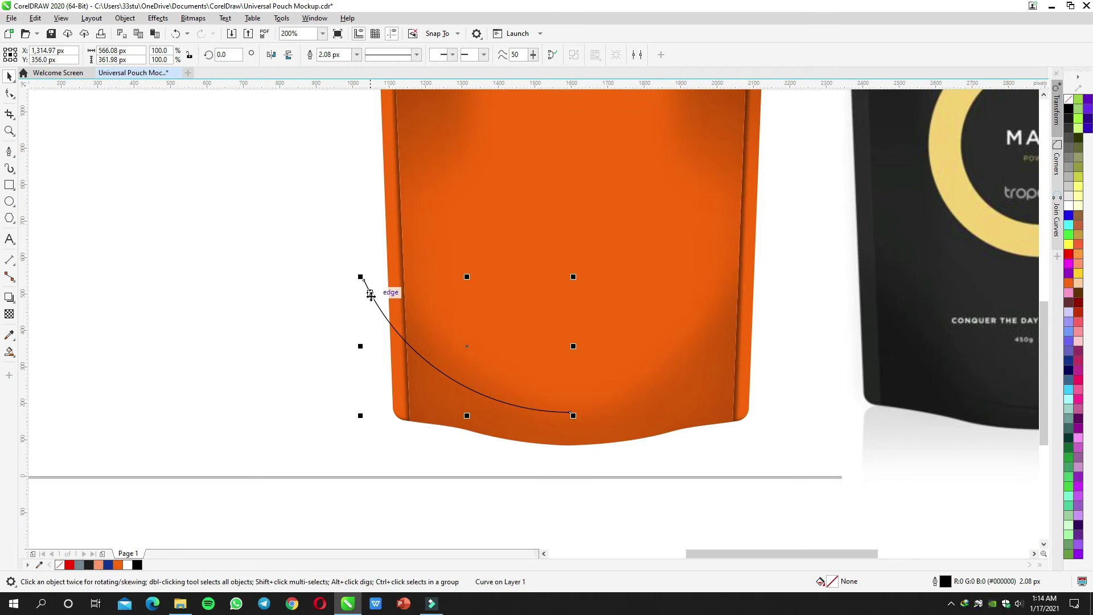
scroll(372, 297, "down", 1)
key("ctrl+z")
Step: Remove the segment's straight top edge with the Virtual Segment Delete tool, leaving only the lower arc
scroll(513, 290, "up", 1)
key("F10")
key("space")
left_click(10, 115)
left_click(54, 141)
left_click(414, 281)
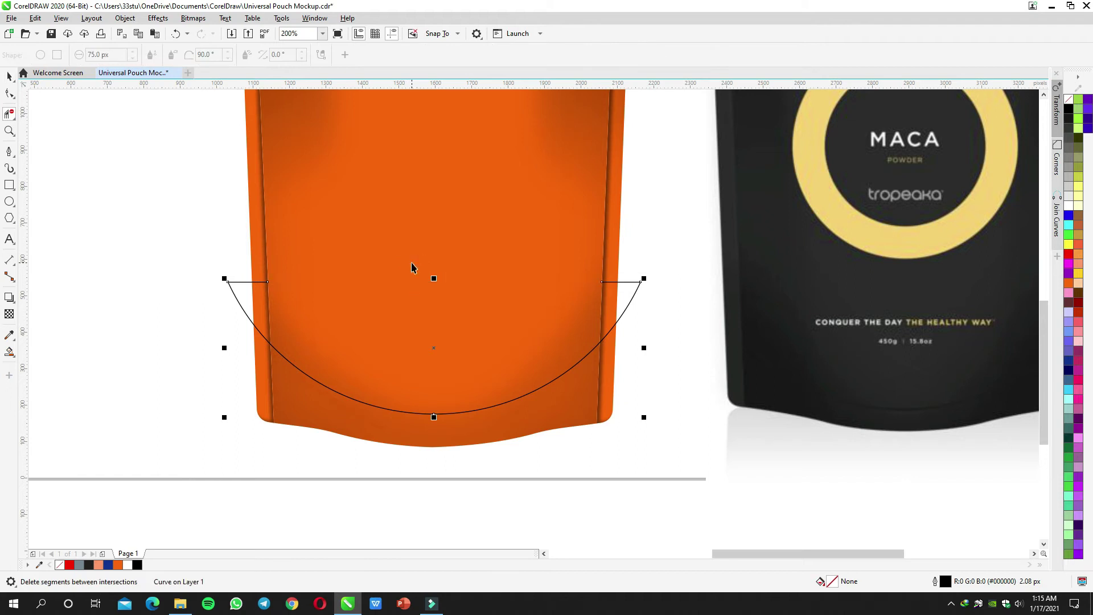
left_click(241, 281)
left_click(630, 281)
key("space")
Step: Set the arc's outline width to 10 px
left_click(356, 54)
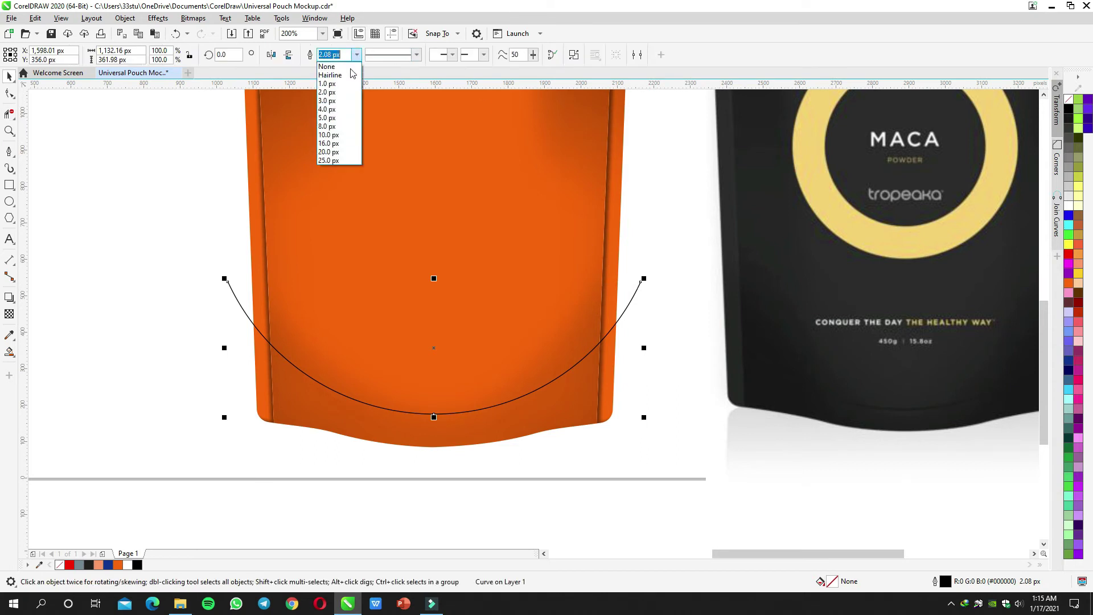
left_click(338, 124)
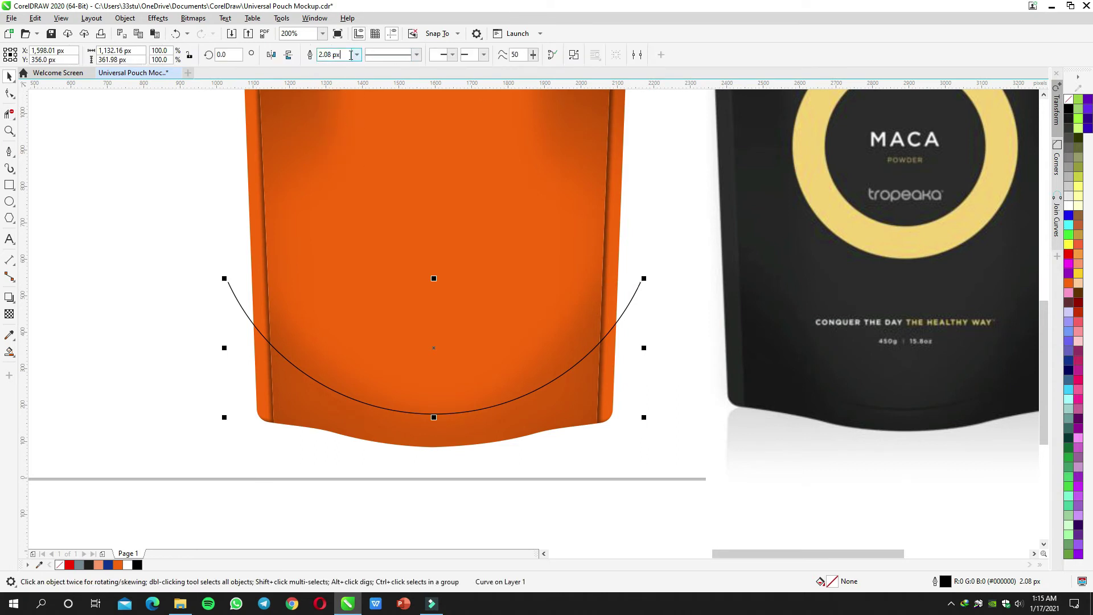
left_click(356, 54)
left_click(335, 141)
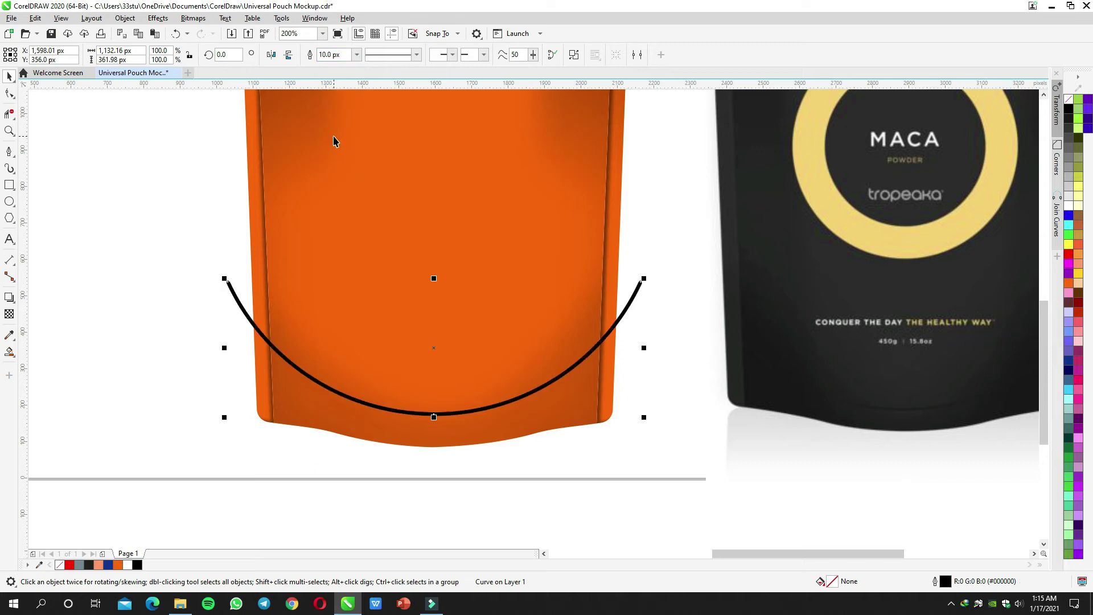
Step: Cut the arc, paste it into the front panel's PowerClip contents, and move it up about 34 px
key("ctrl+x")
left_click(407, 249, "ctrl")
key("ctrl+v")
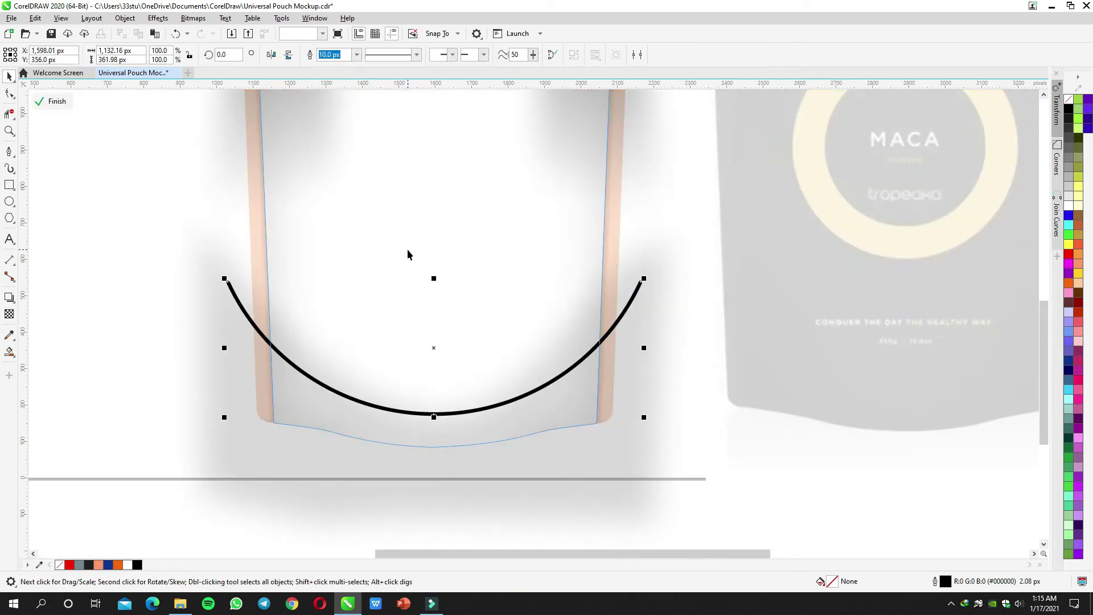
left_click_drag(408, 250, 456, 224)
scroll(452, 312, "up", 2)
left_click_drag(448, 342, 450, 317)
Step: Convert the arc's outline to an object
left_click(126, 19)
left_click(136, 22)
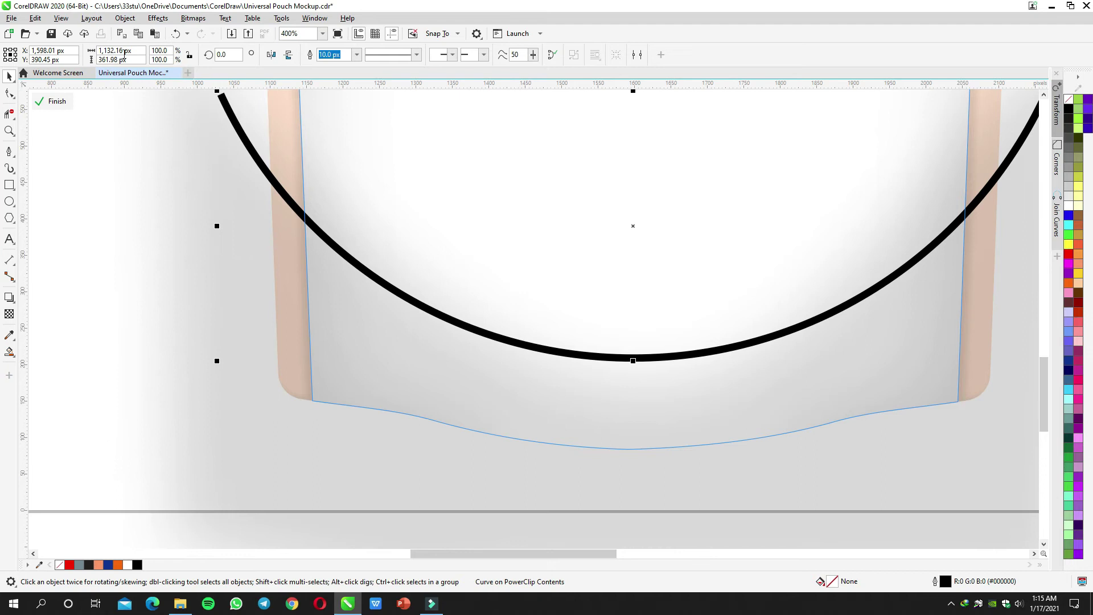
left_click(99, 22)
mouse_move(123, 18)
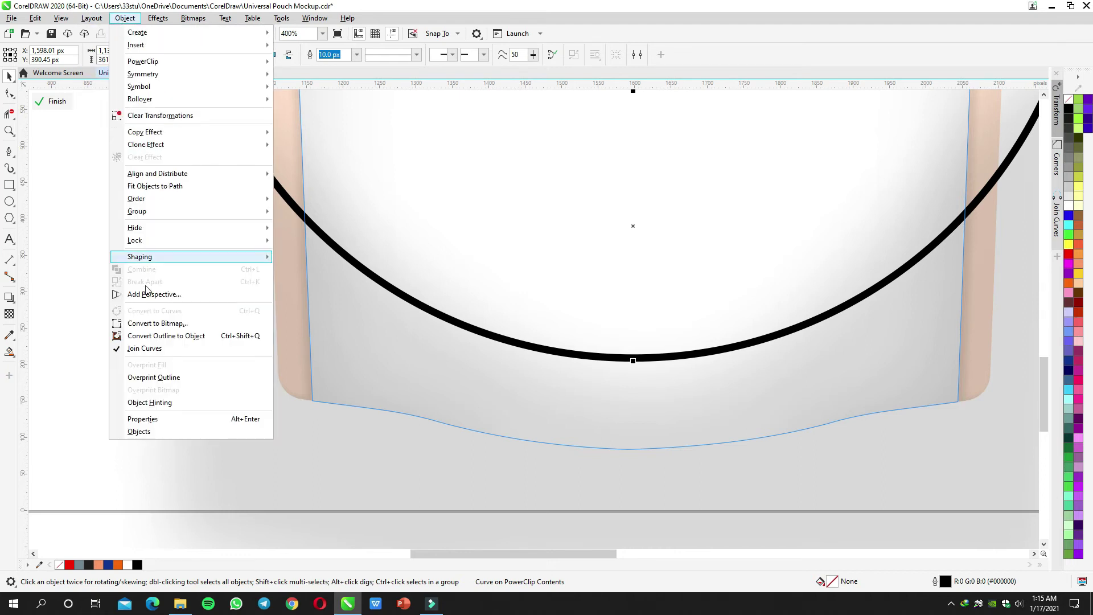
left_click(147, 336)
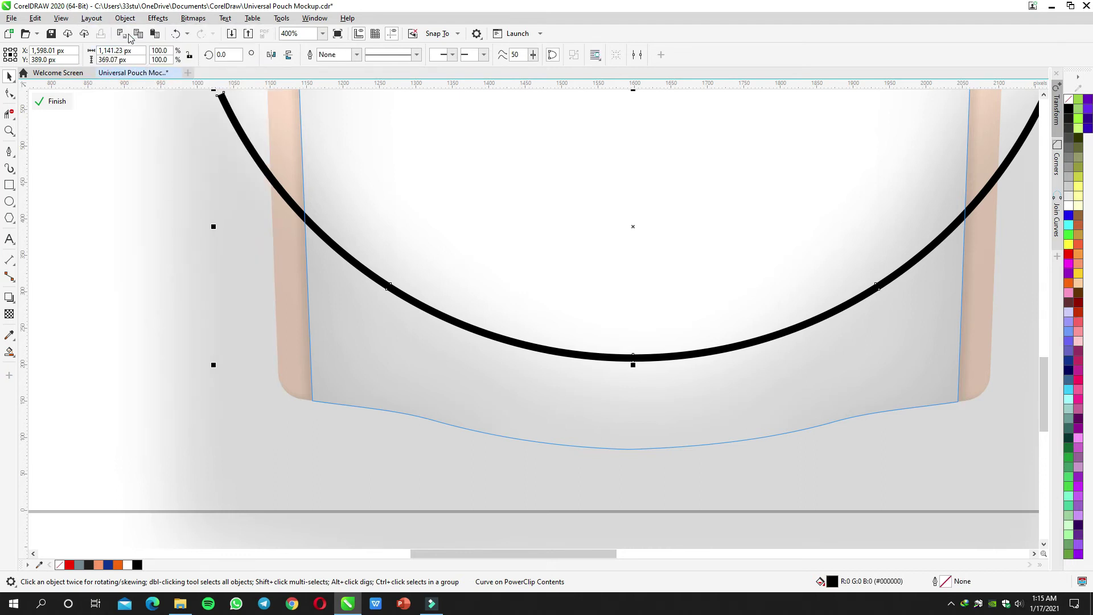
Step: Apply a Gaussian Blur with a 2.7-pixel radius to the arc
left_click(158, 19)
mouse_move(218, 88)
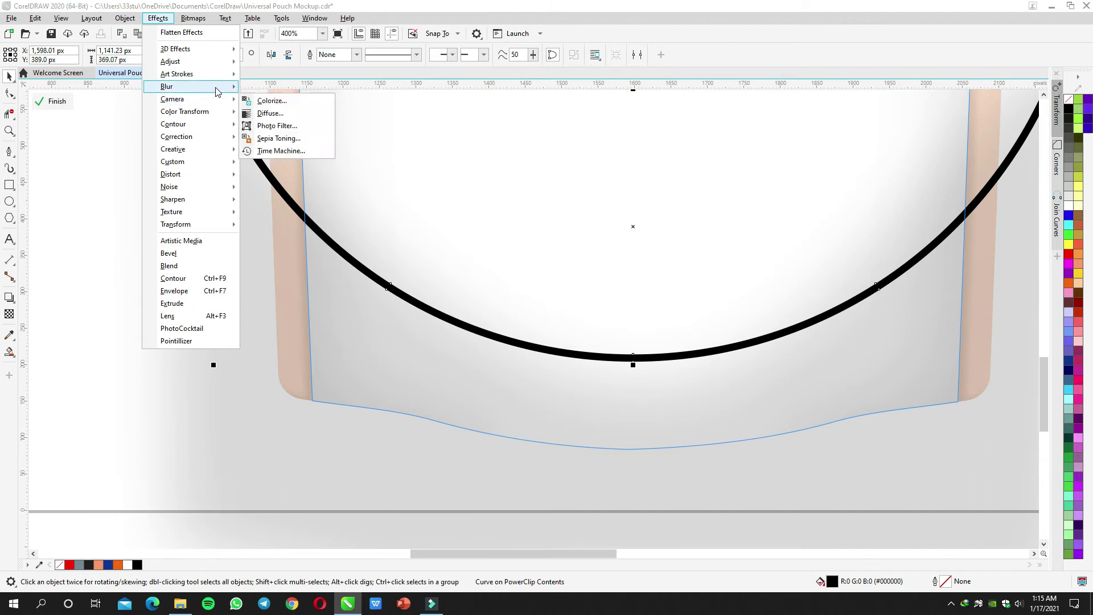
left_click(279, 113)
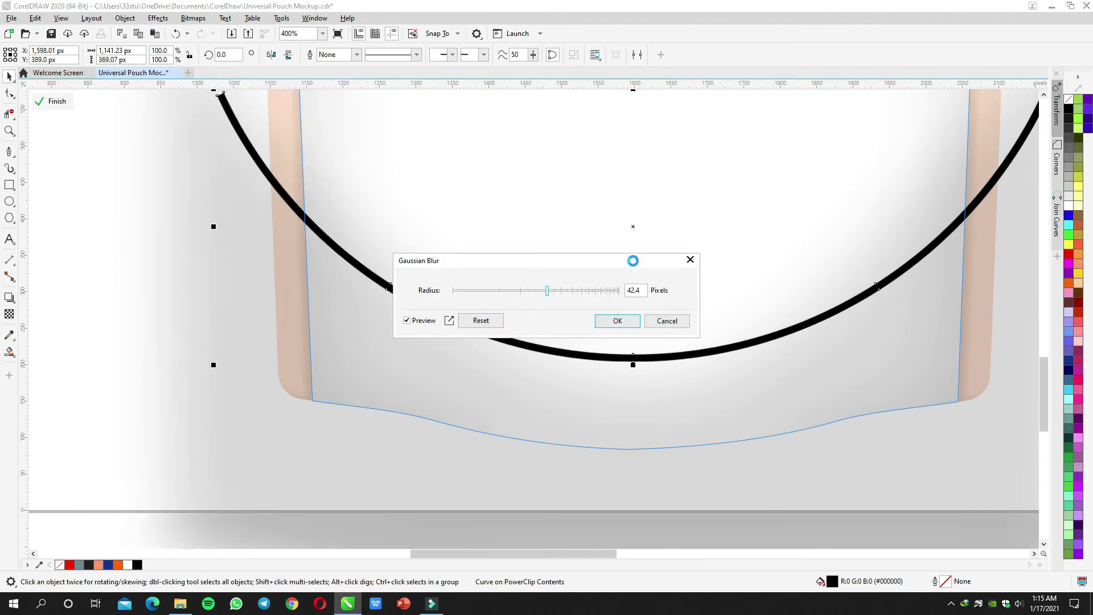
left_click(652, 293)
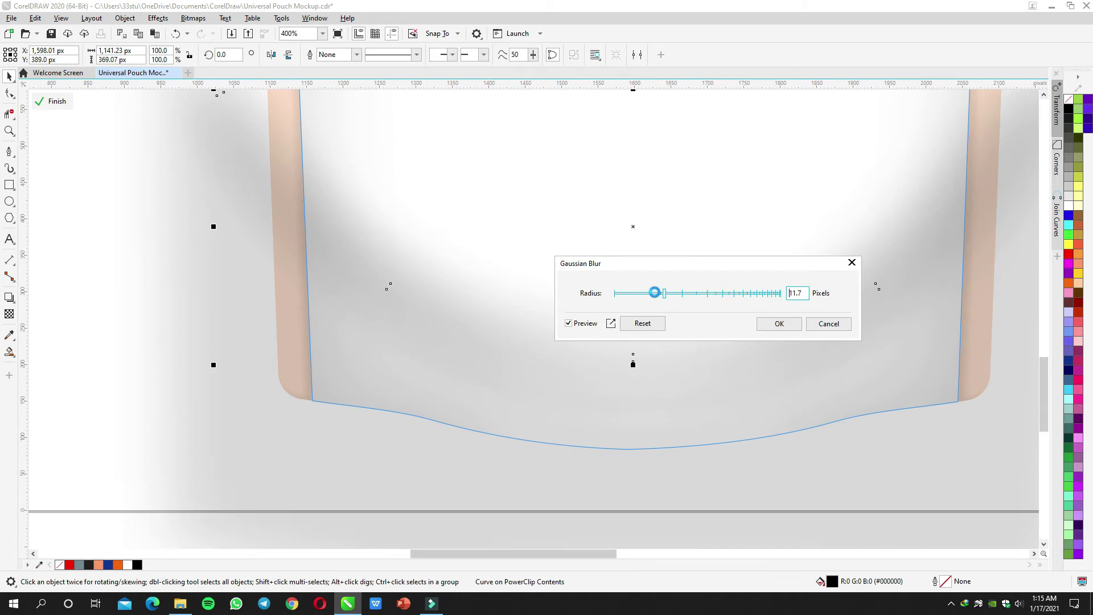
left_click_drag(644, 293, 629, 293)
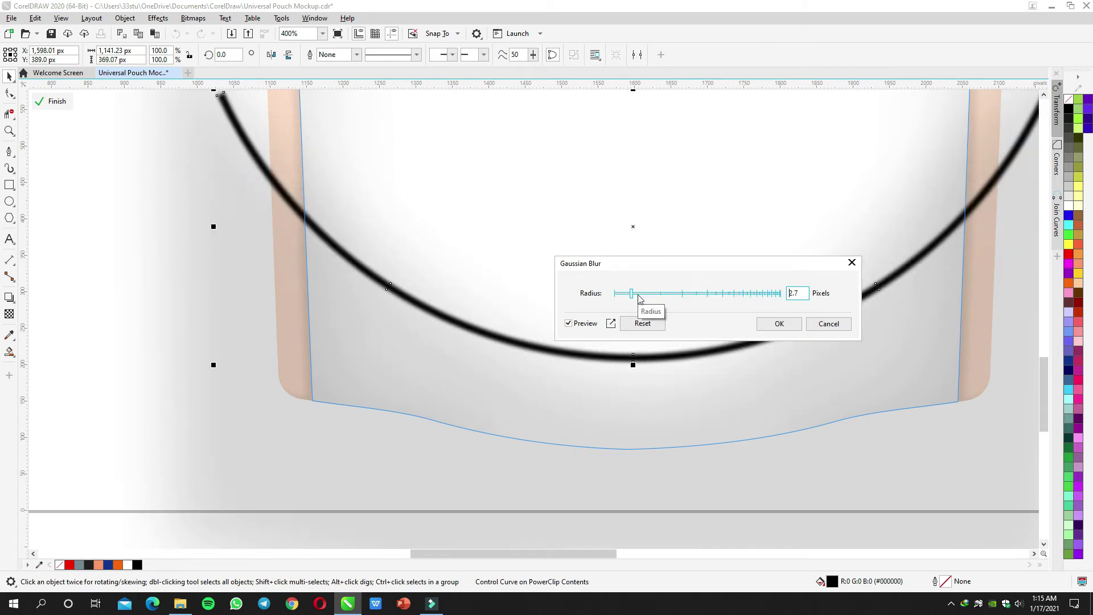
left_click(779, 323)
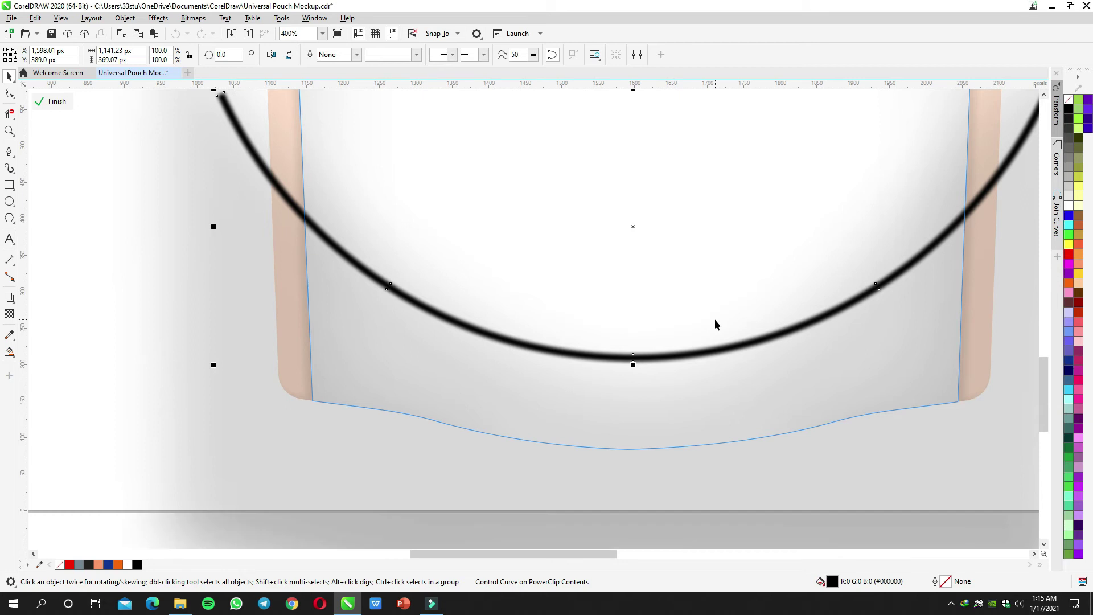
Step: Apply a uniform transparency to the blurred arc and finish editing the front panel's PowerClip contents
left_click(9, 312)
key("space")
left_click(122, 178, "ctrl")
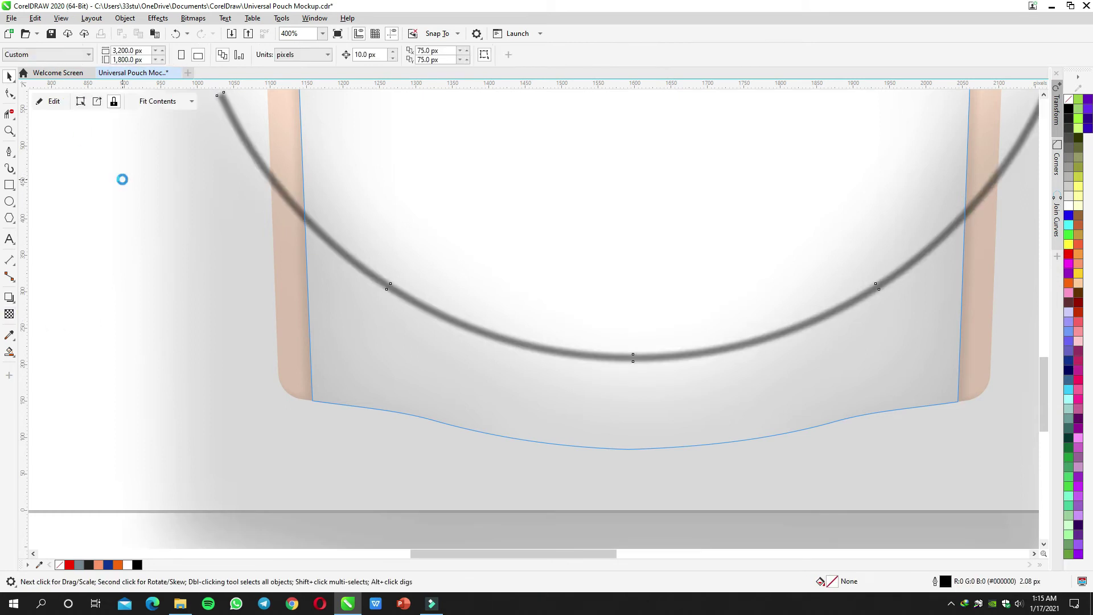
Step: Undo the arc's transparency, blur, outline conversion and upward move in the front panel's PowerClip contents
scroll(443, 246, "down", 1)
left_click(500, 262, "ctrl")
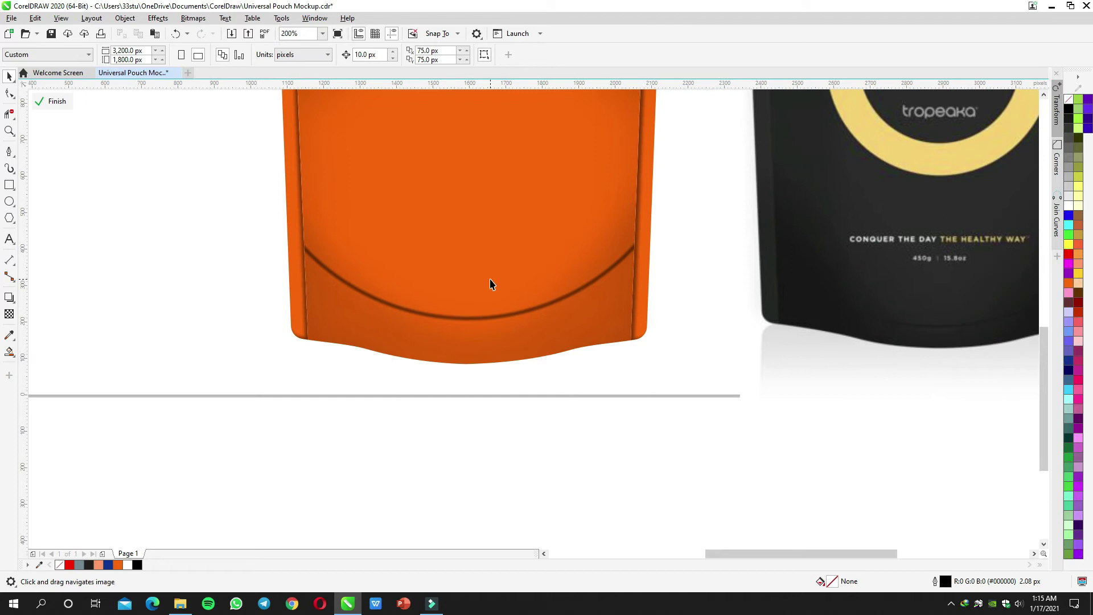
key("ctrl+z")
key("ctrl+z")
key("ctrl+z")
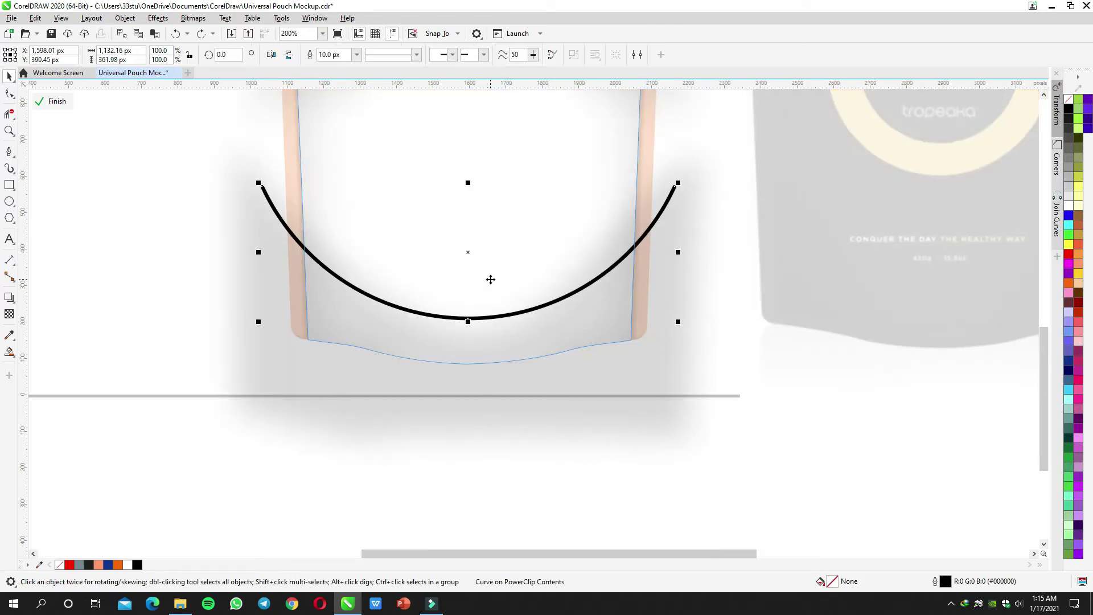
Step: Set the arc's outline width to 2.0 px and finish editing the front panel's PowerClip contents
left_click(356, 54)
left_click(339, 95)
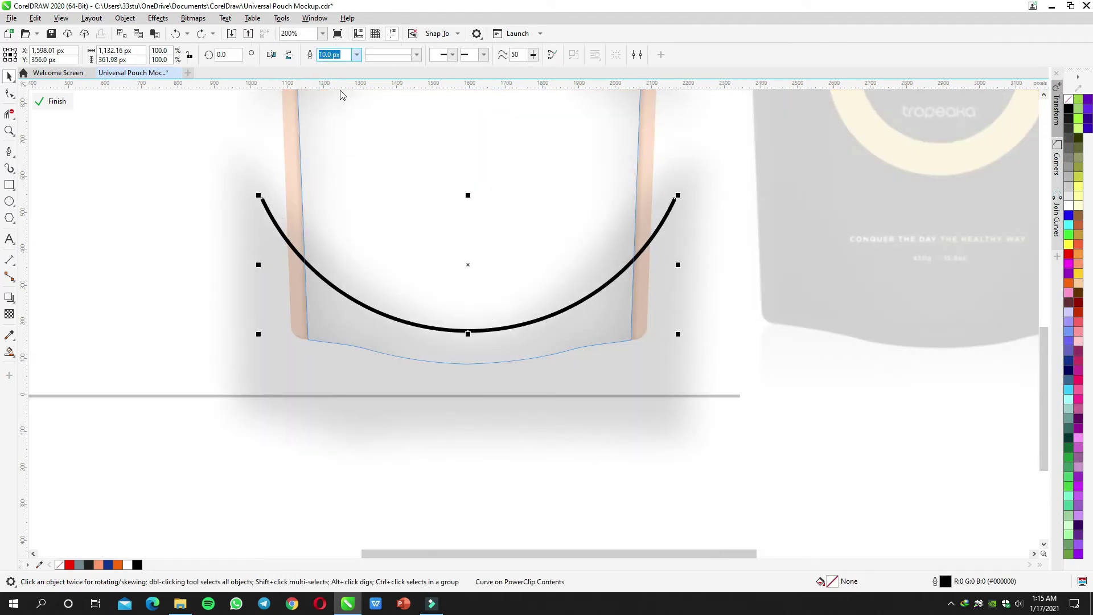
left_click(410, 285, "ctrl")
scroll(442, 285, "down", 1)
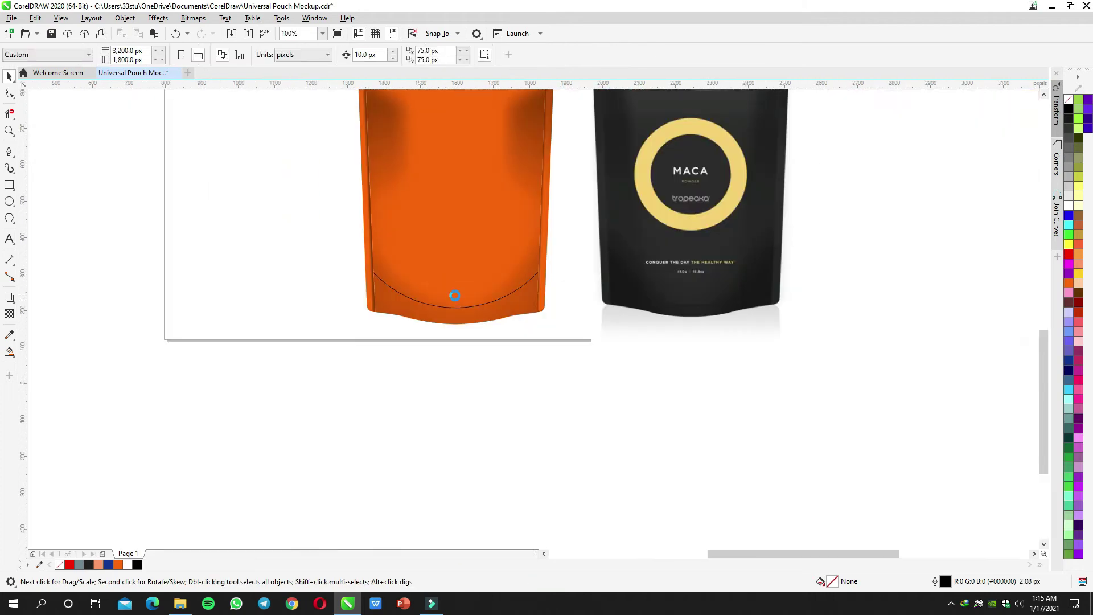
Step: Reopen the front panel's PowerClip contents, give the arc a uniform transparency of 50, and finish editing
scroll(454, 297, "up", 1)
left_click(455, 319, "ctrl")
left_click(451, 321)
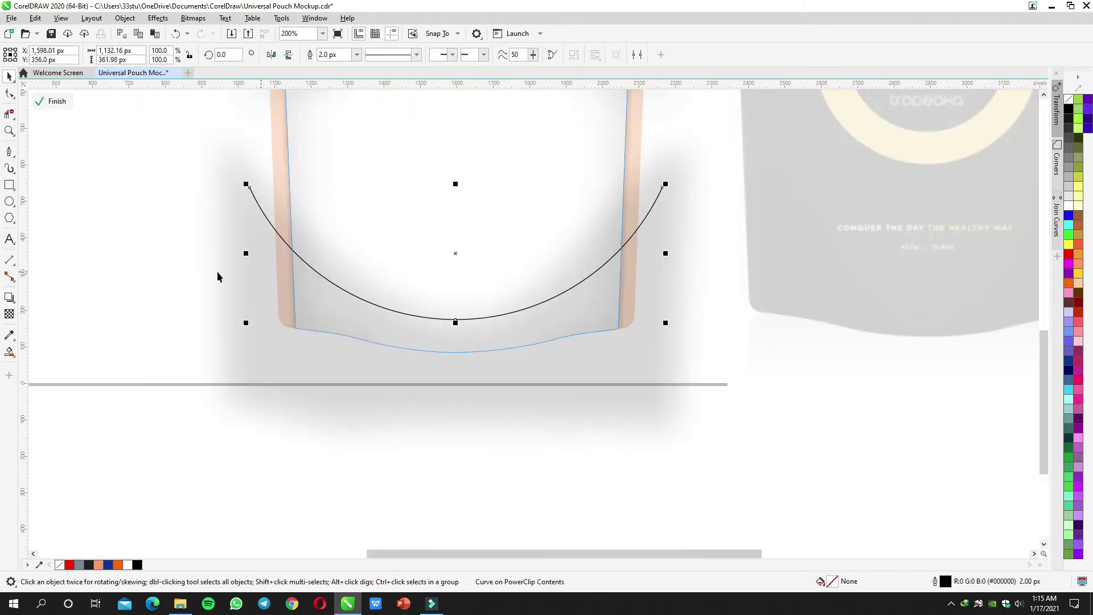
left_click(10, 314)
left_click(29, 56)
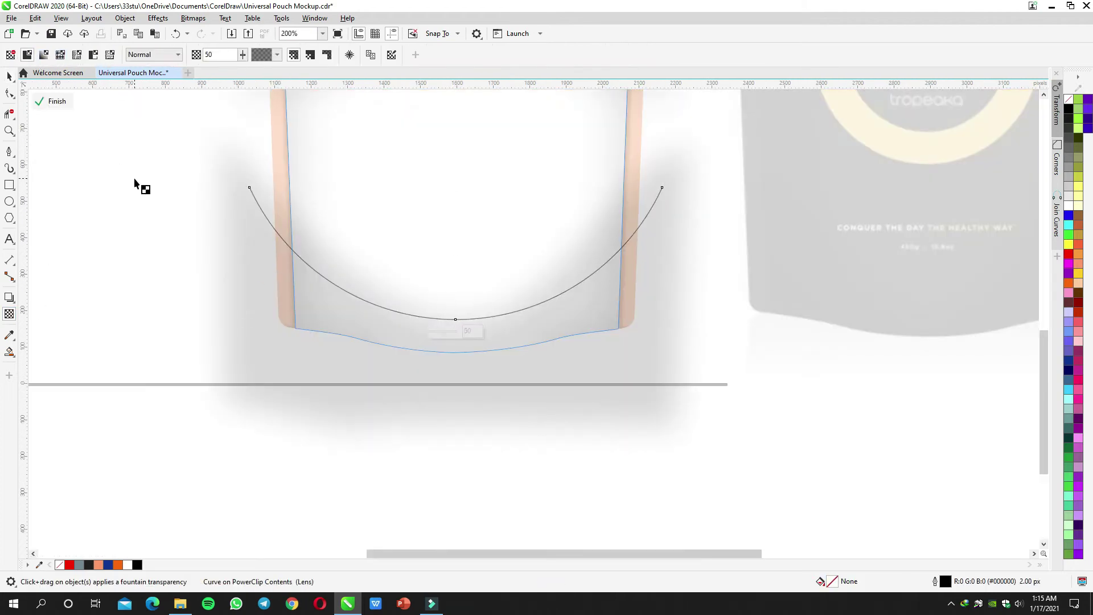
key("space")
left_click(150, 179, "ctrl")
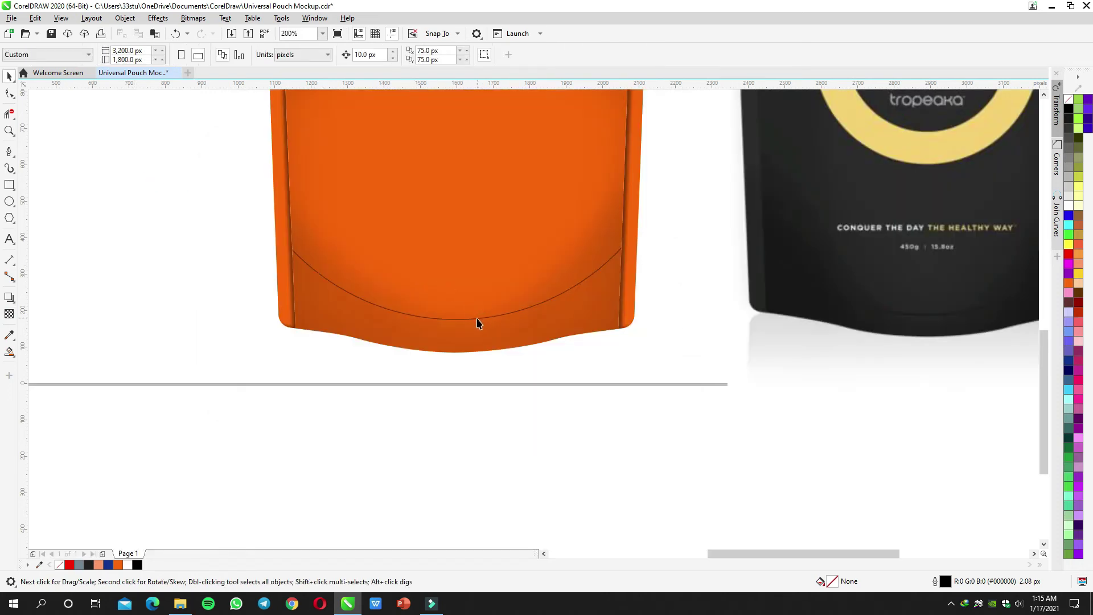
Step: Reopen the front panel's PowerClip contents and set the arc's outline width to 5.0 px
double_click(478, 319)
left_click(478, 318)
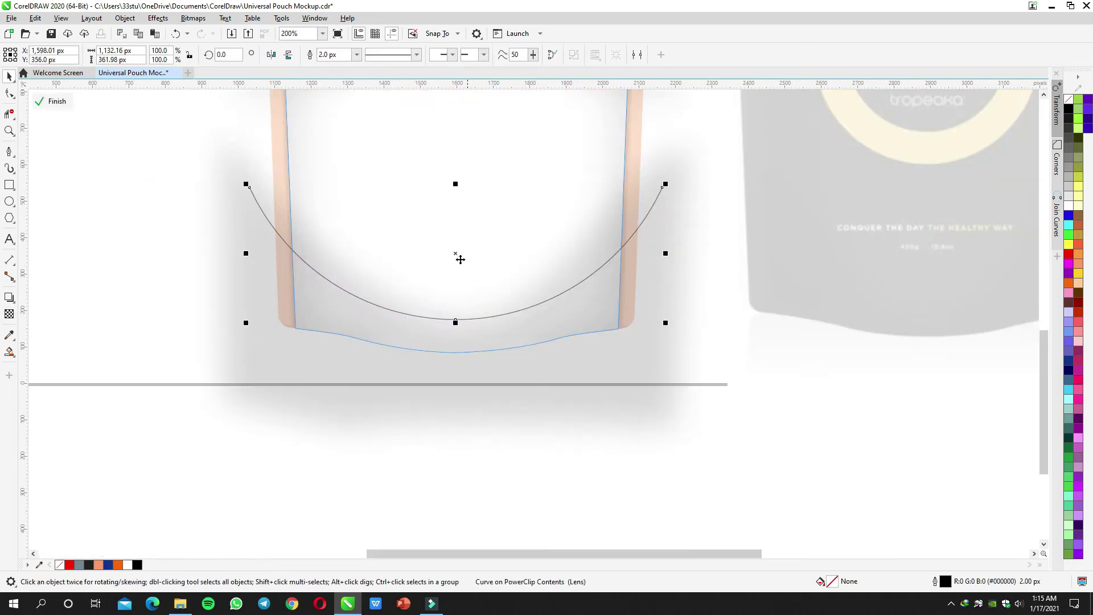
left_click(357, 54)
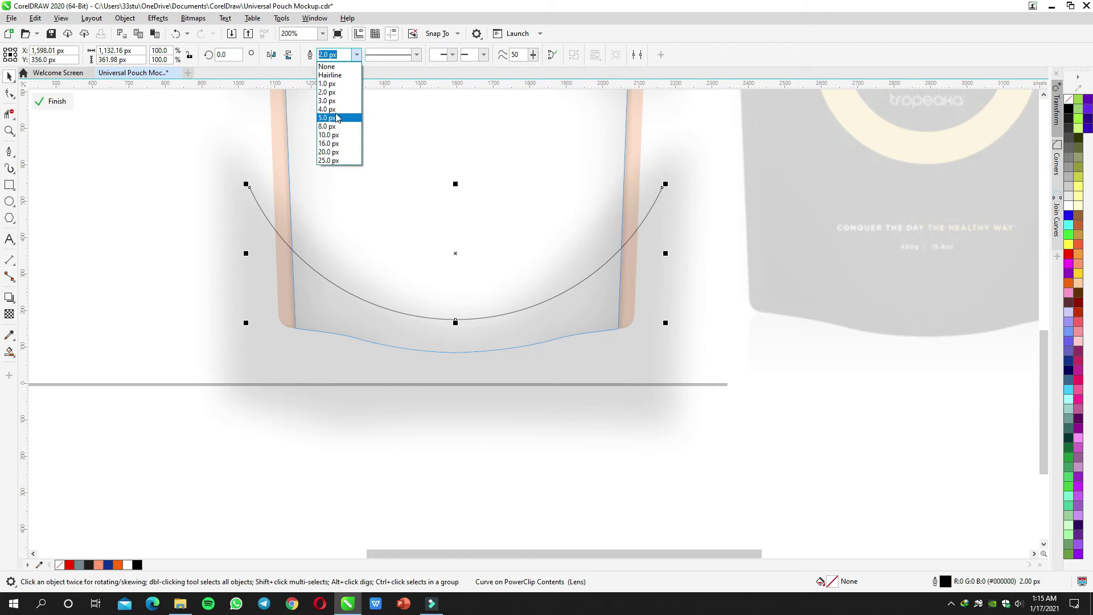
left_click(336, 107)
left_click(357, 54)
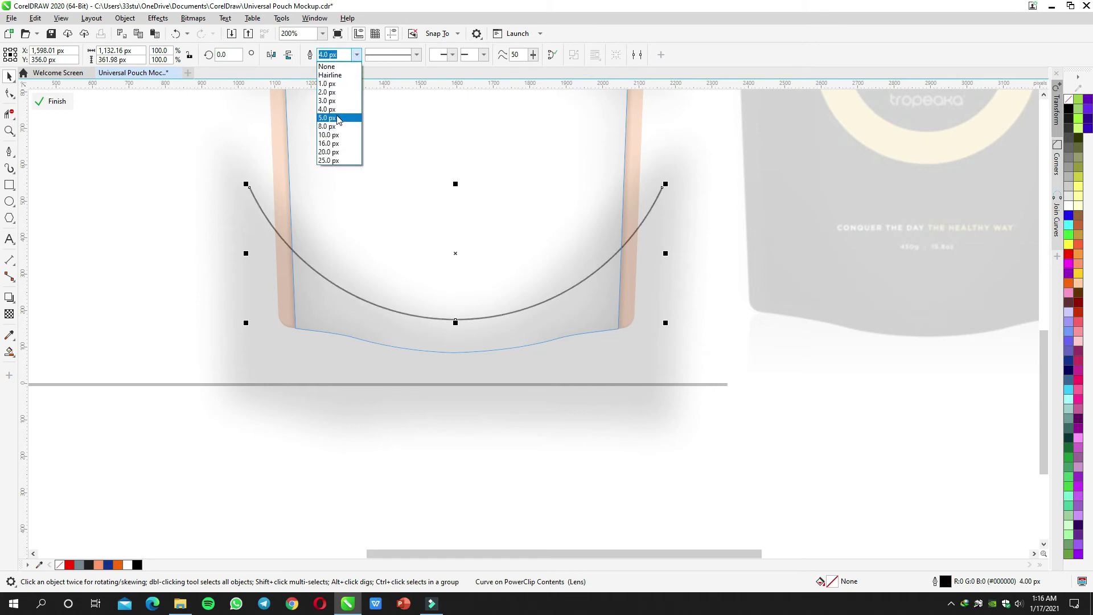
left_click(339, 120)
Step: Apply a Gaussian Blur with a 1.6-pixel radius to the arc and finish editing the PowerClip contents
scroll(416, 269, "up", 2)
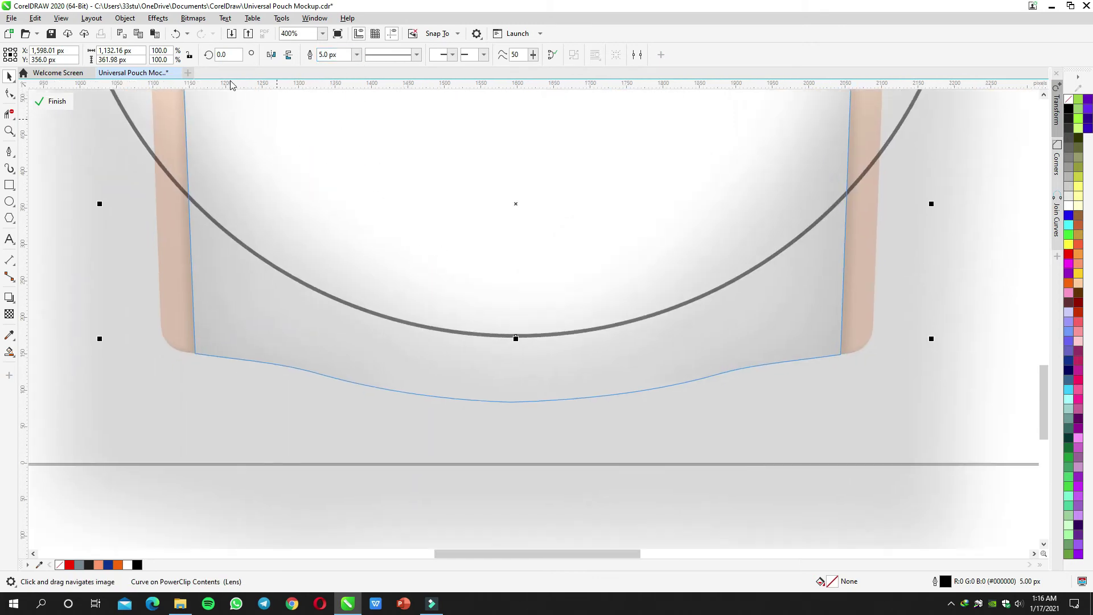
left_click(158, 18)
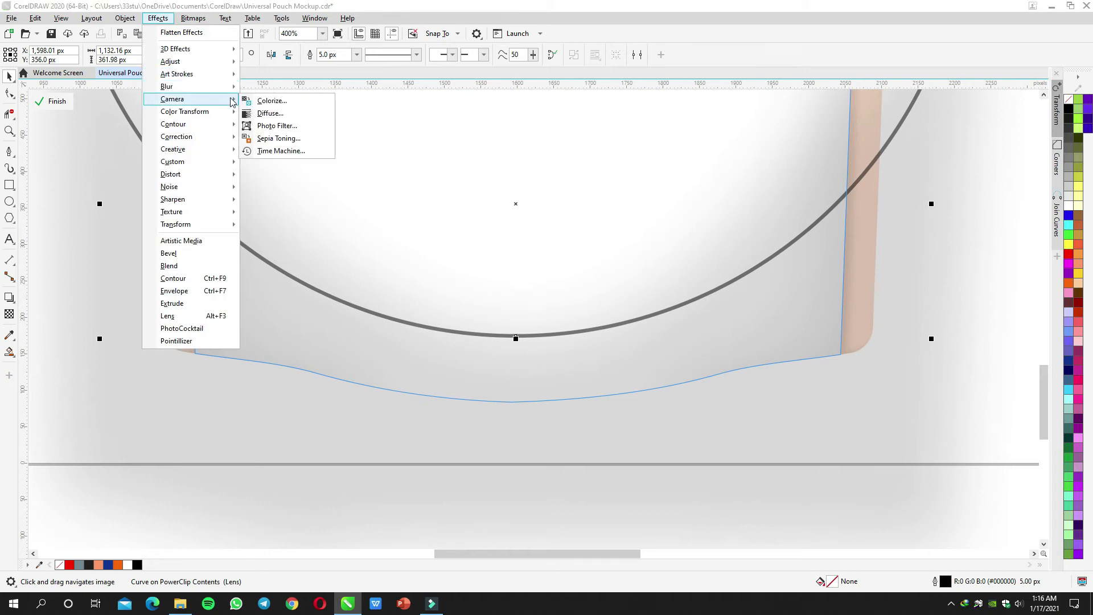
mouse_move(227, 90)
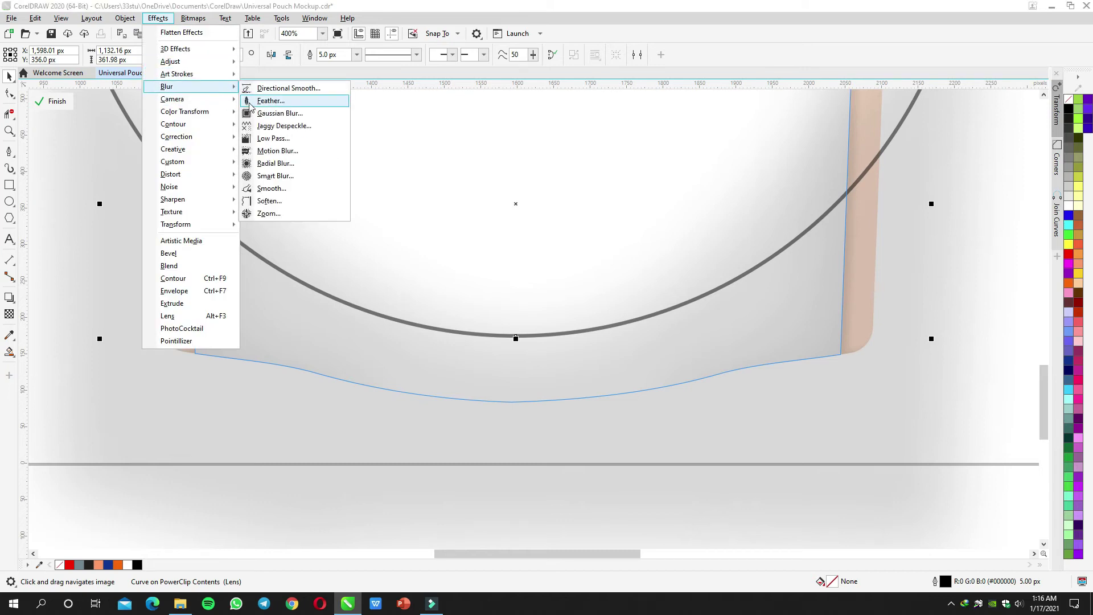
left_click(252, 112)
left_click_drag(513, 293, 465, 294)
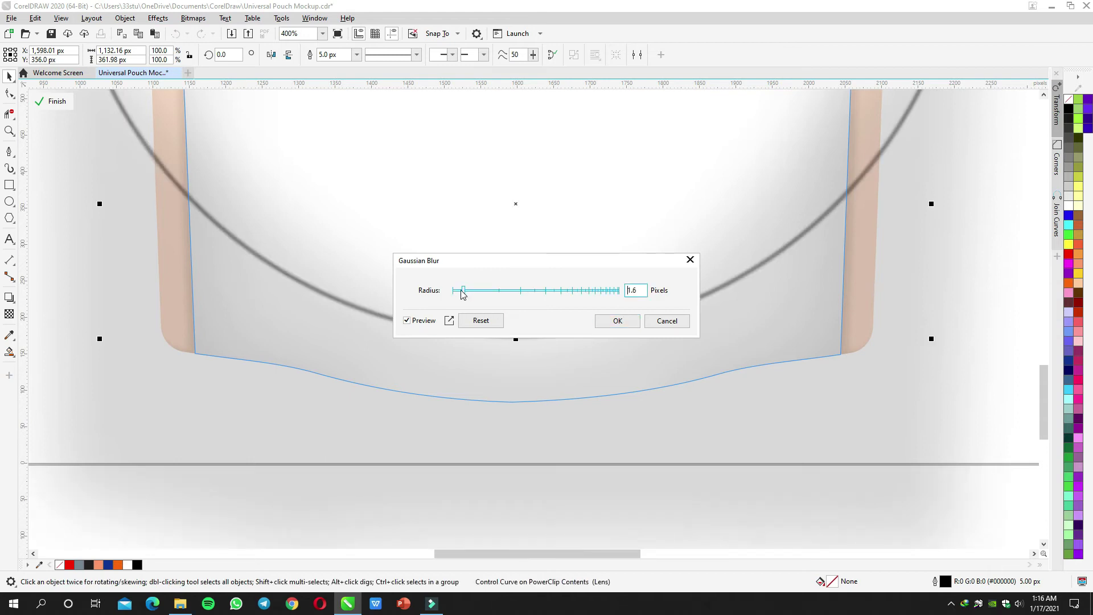
left_click(618, 320)
scroll(613, 324, "down", 2)
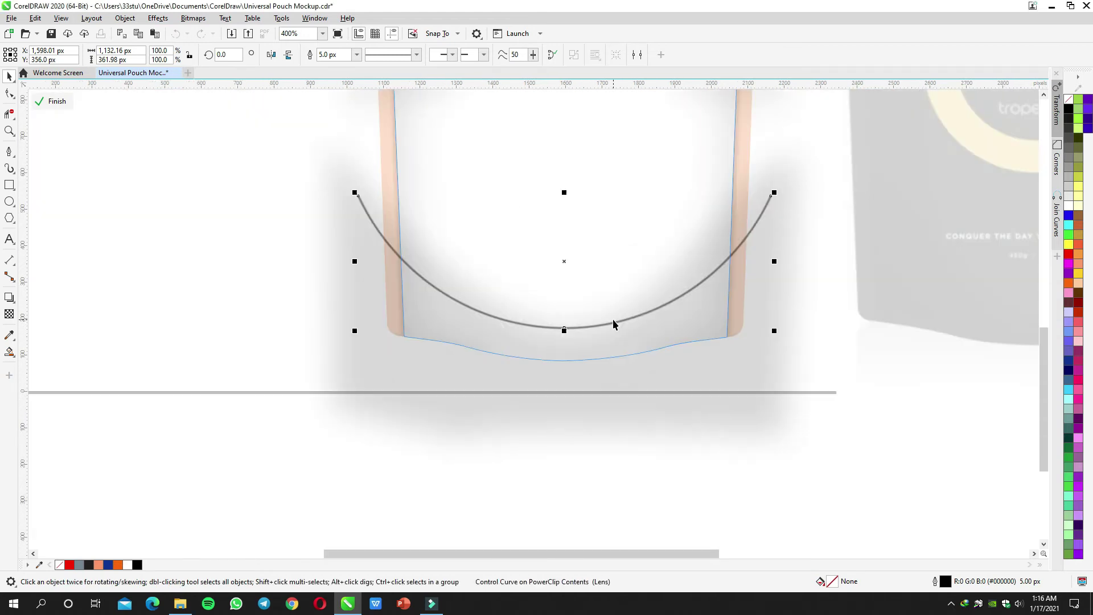
left_click(259, 255, "ctrl")
scroll(408, 281, "down", 2)
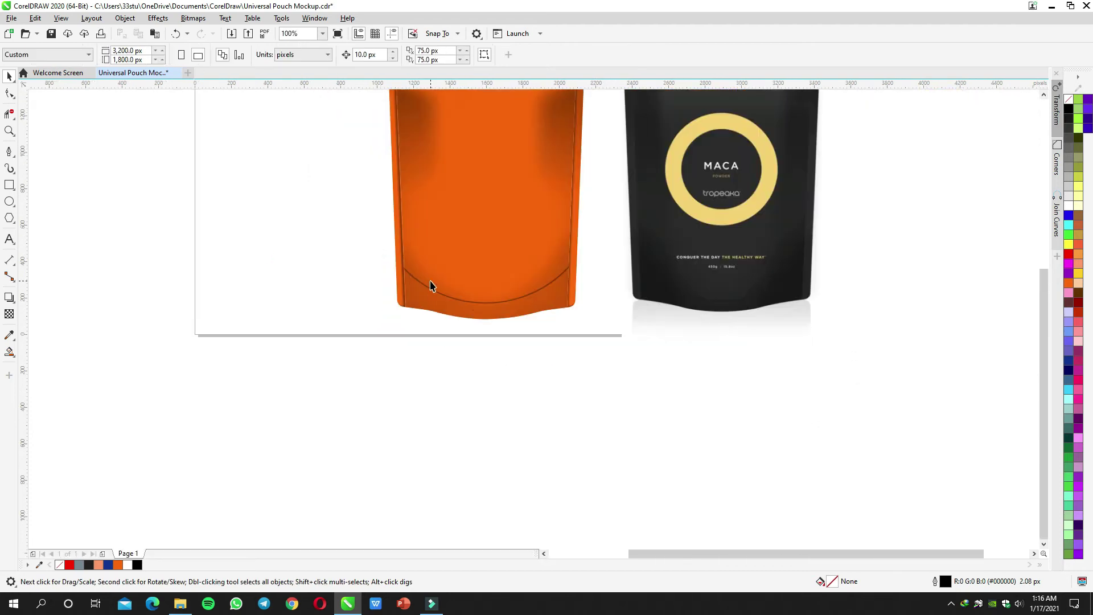
Step: Reopen the front panel's PowerClip contents, set the blurred arc's uniform transparency to 80, and finish editing
left_click(449, 293, "ctrl")
scroll(448, 291, "up", 2)
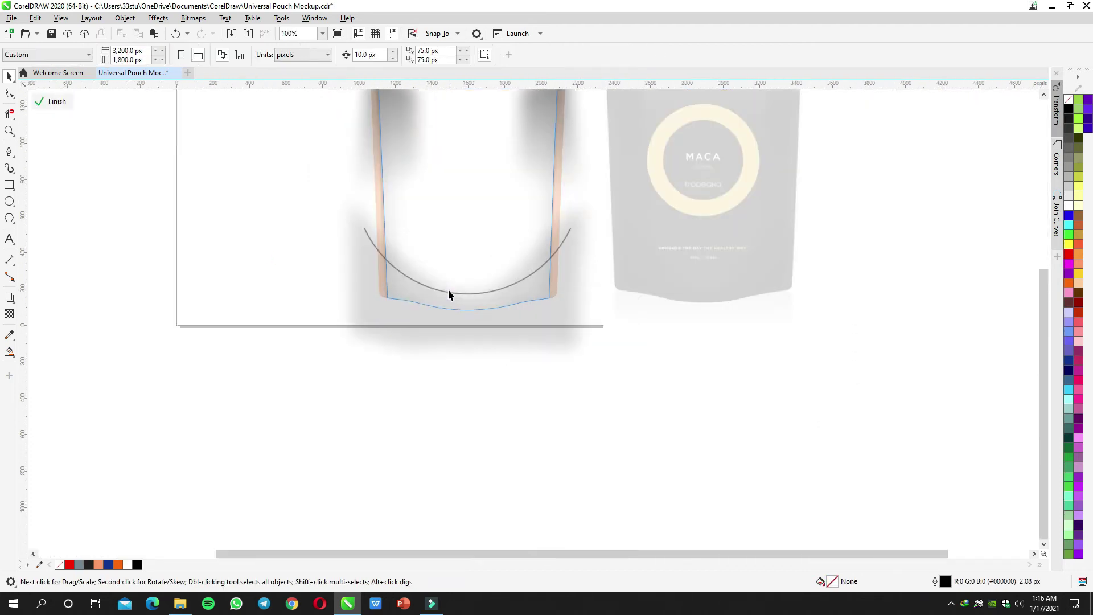
left_click(449, 292)
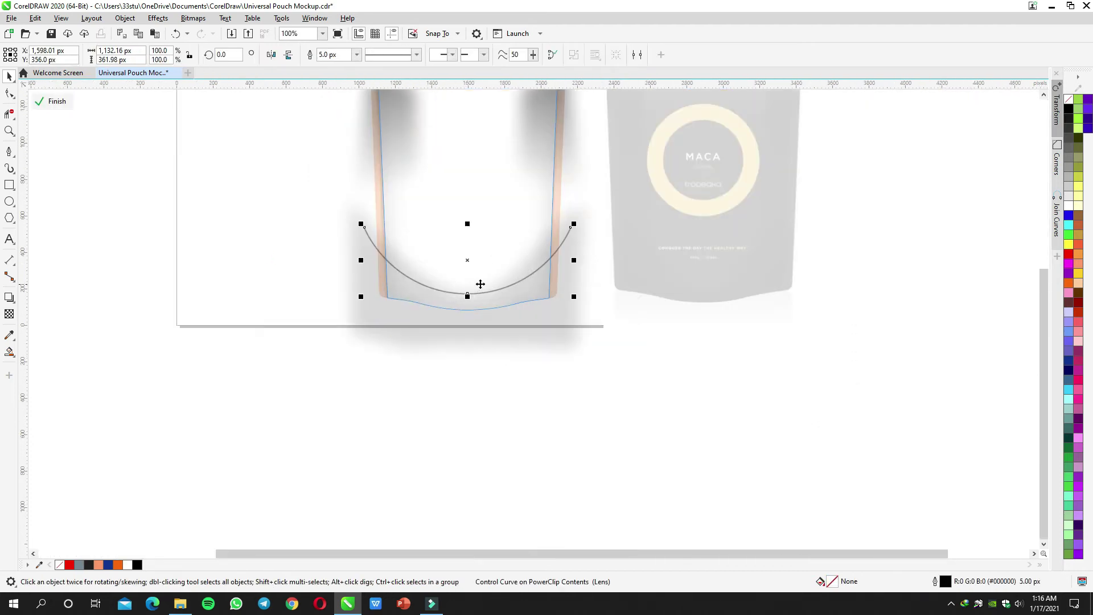
left_click(9, 314)
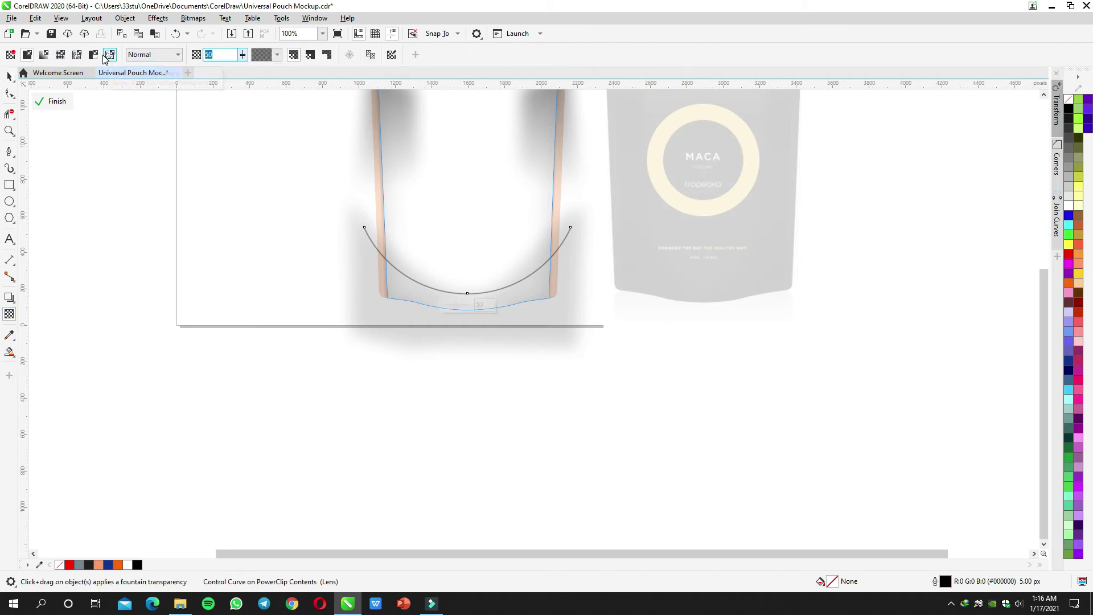
type("80")
key("Return")
left_click(271, 196, "ctrl")
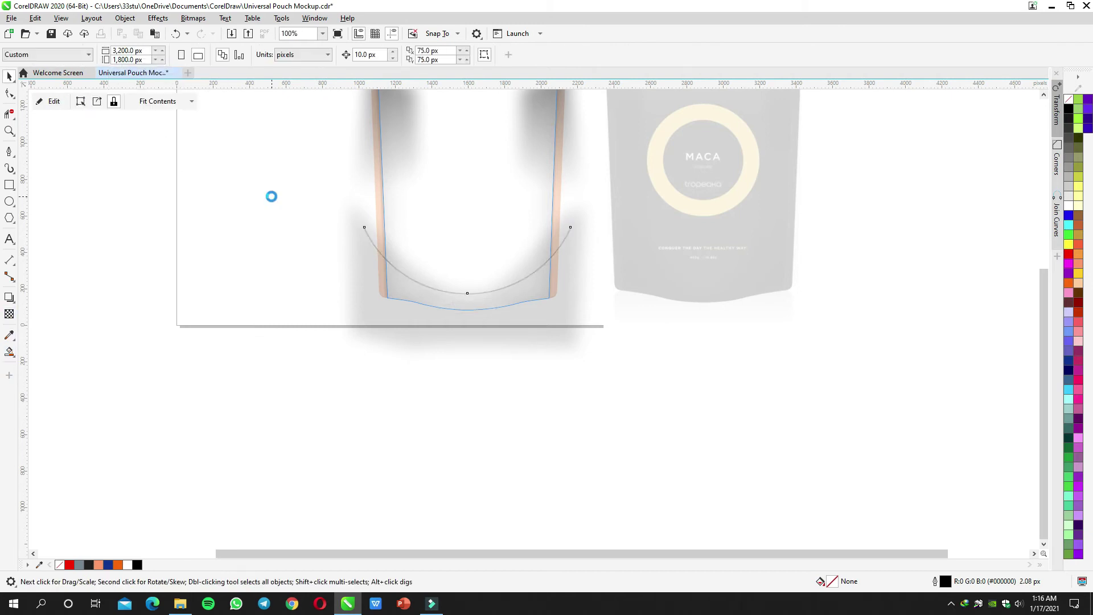
Step: Set the arc's transparency merge mode to Multiply inside the front panel's PowerClip and finish editing
scroll(338, 216, "down", 4)
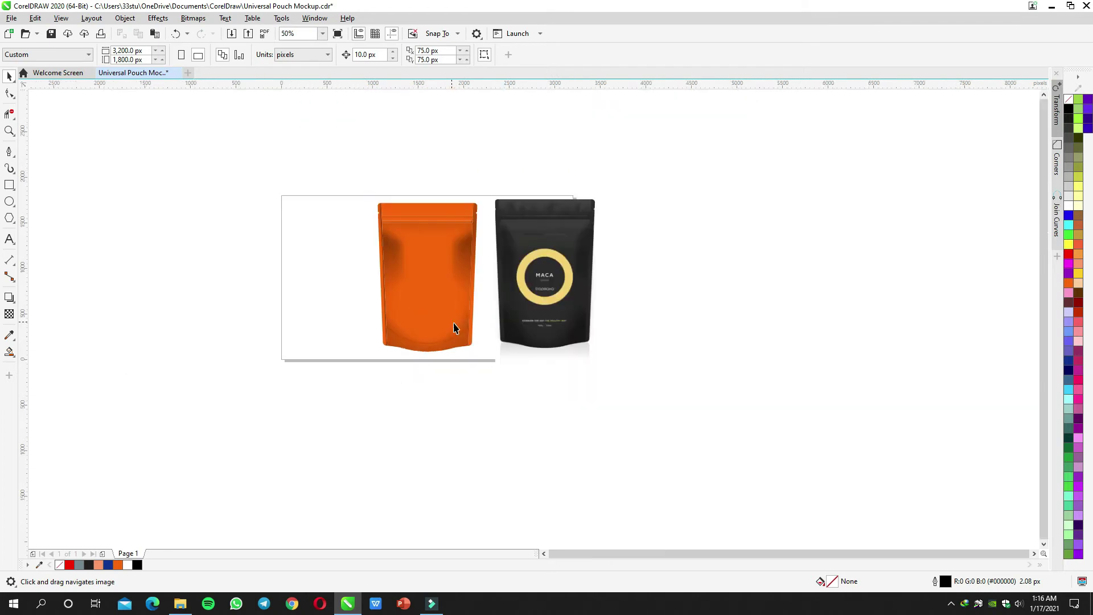
scroll(458, 343, "up", 2)
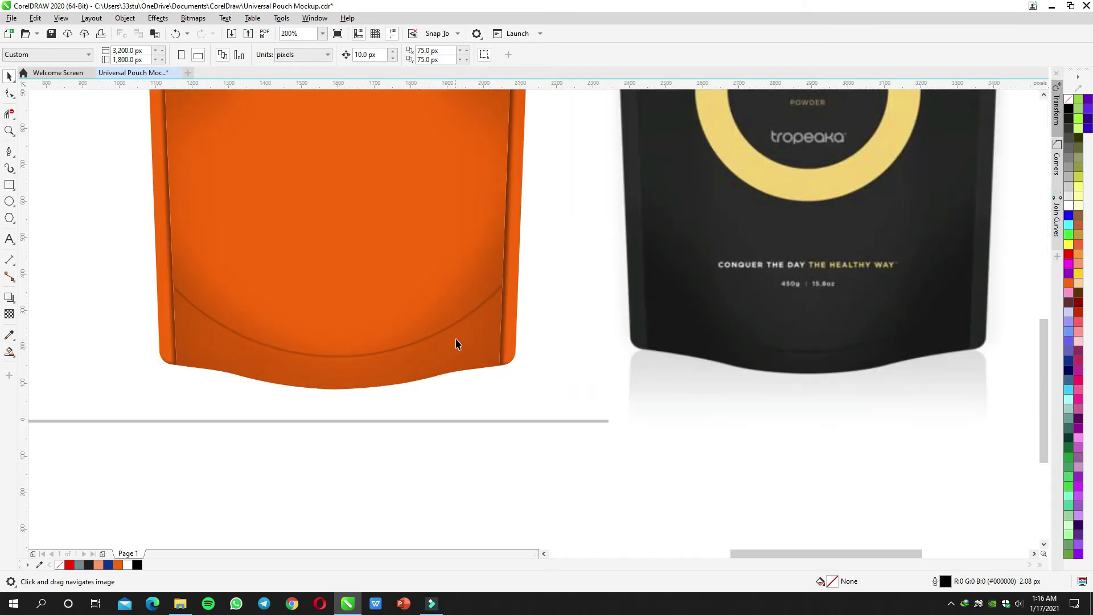
left_click_drag(456, 343, 478, 332)
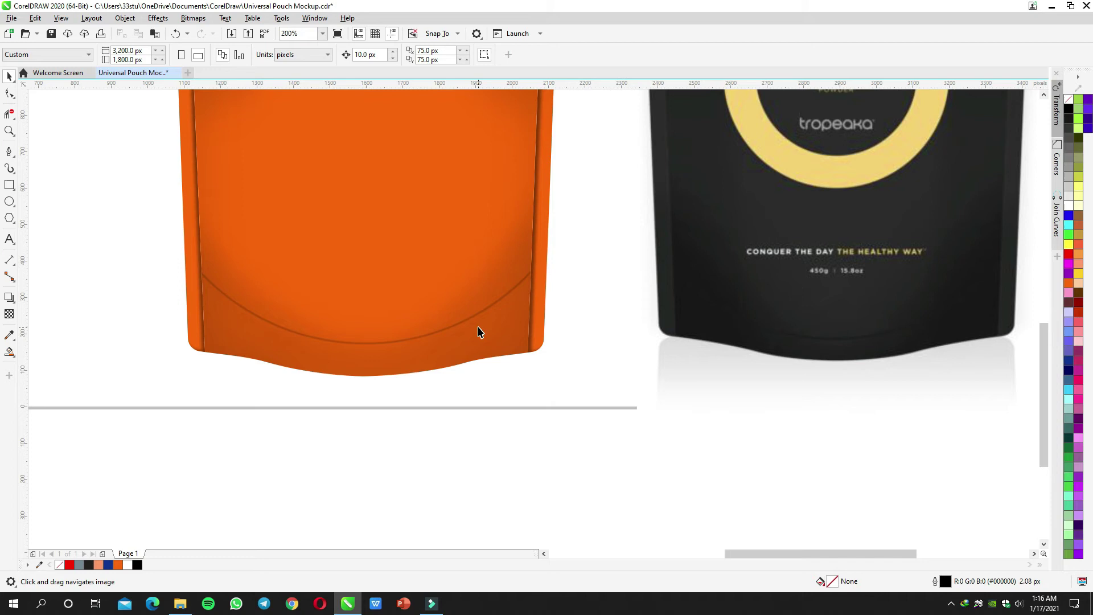
left_click(469, 317)
double_click(469, 318)
left_click(469, 318)
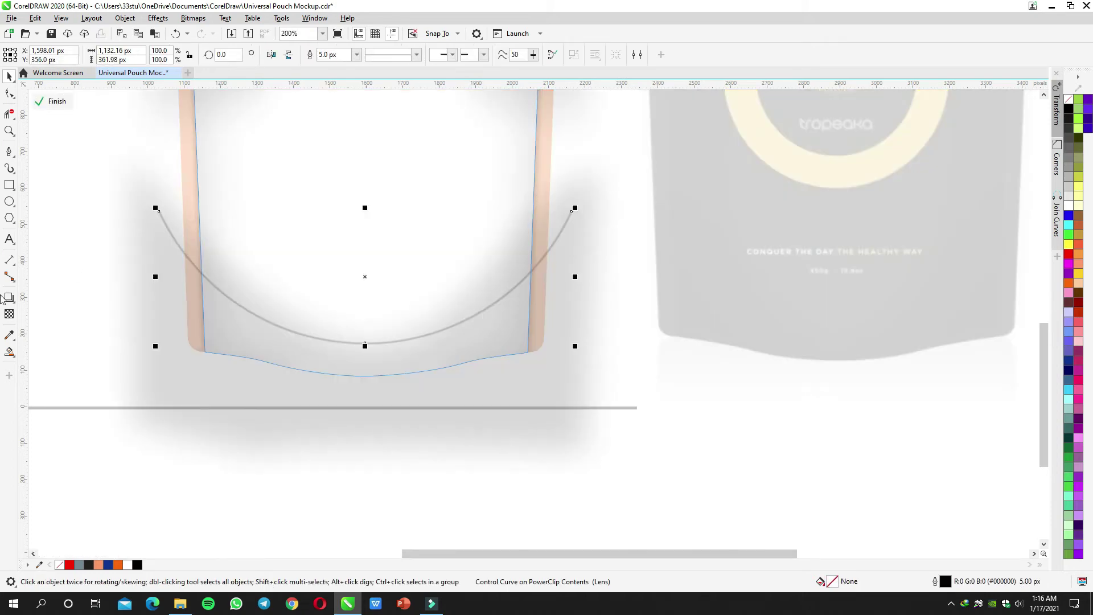
left_click(9, 314)
left_click(150, 55)
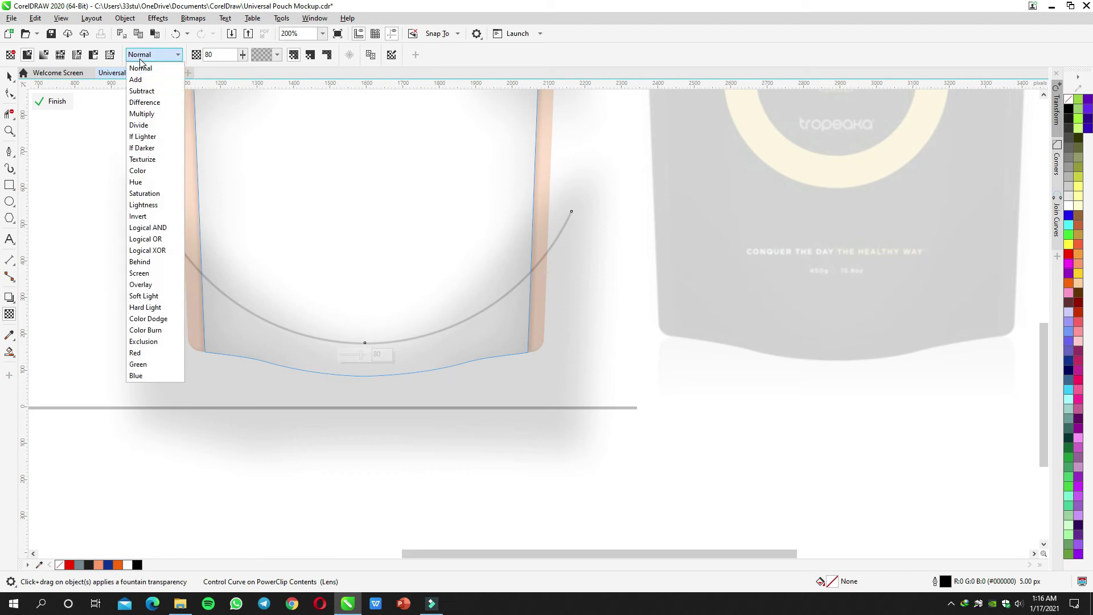
left_click(142, 114)
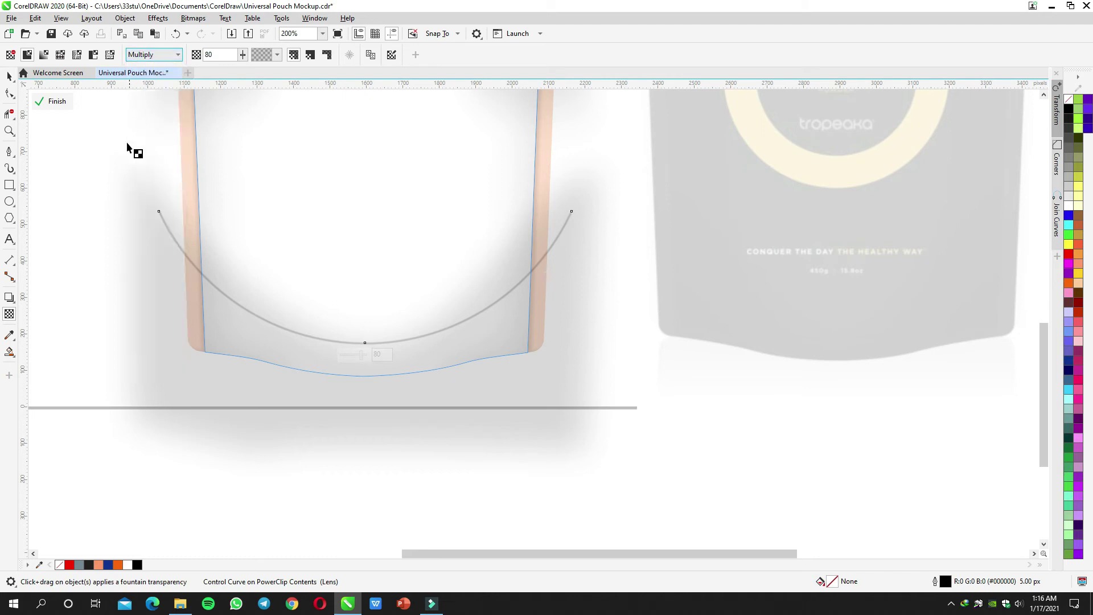
key("space")
left_click(112, 179, "ctrl")
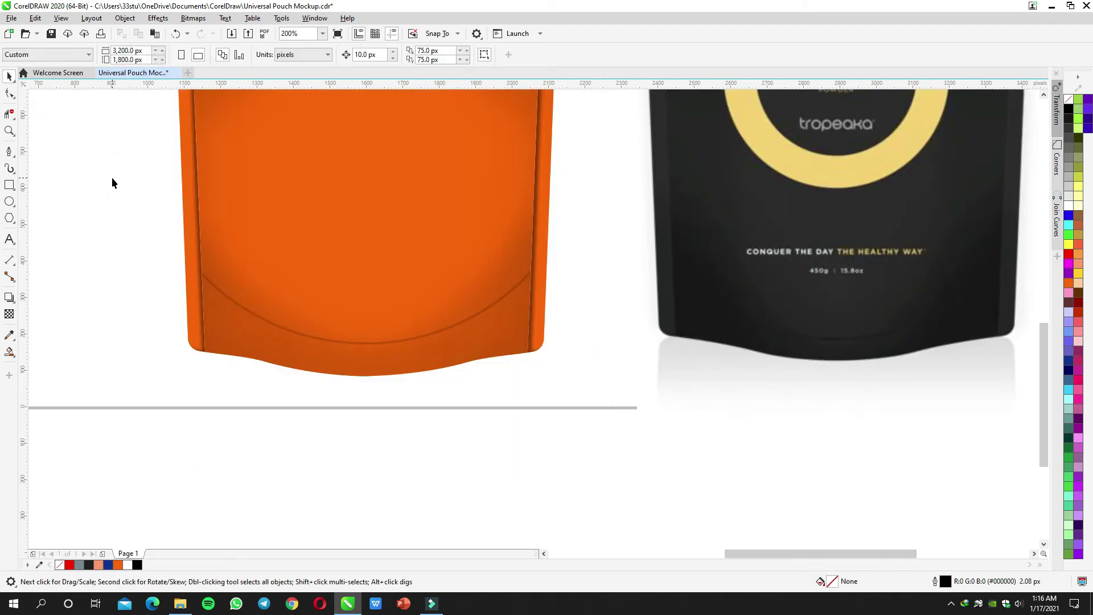
Step: Compare with the fold on the reference pouch, reopen the PowerClip contents, and apply a linear fountain transparency across the arc from left to right
scroll(111, 177, "down", 2)
scroll(450, 230, "up", 4)
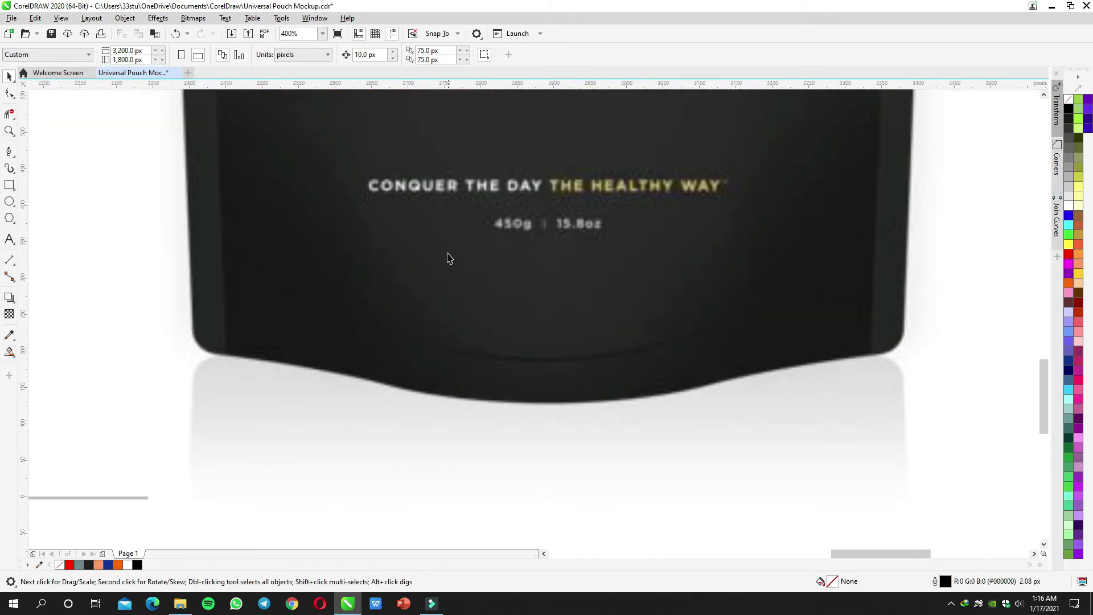
left_click_drag(318, 286, 507, 298)
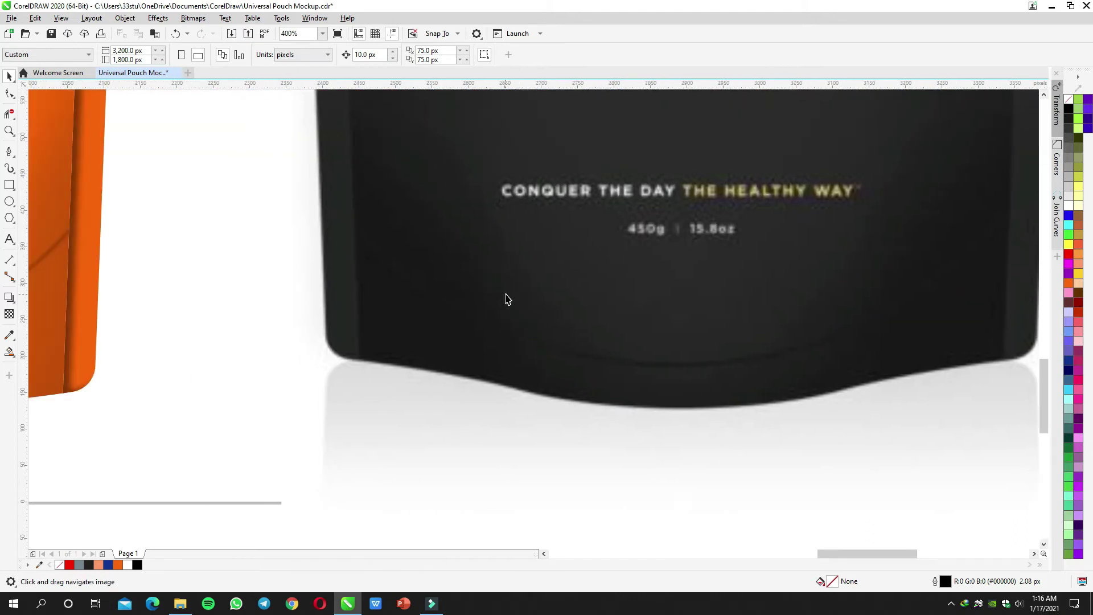
scroll(506, 294, "down", 1)
left_click_drag(267, 288, 430, 286)
double_click(427, 287)
left_click(422, 287)
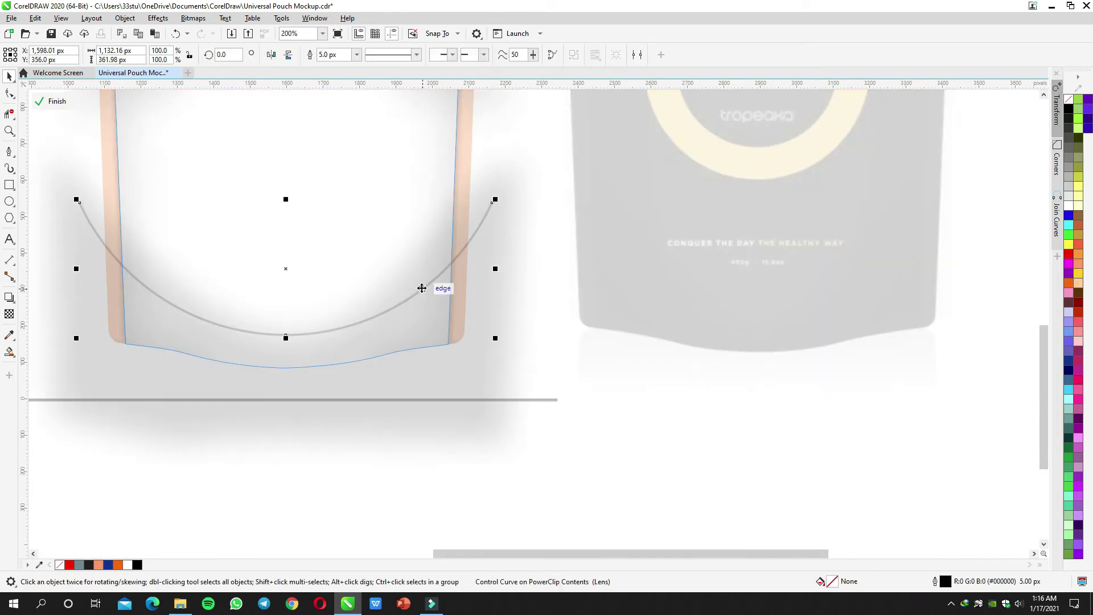
left_click(125, 18)
left_click(52, 272)
left_click(9, 314)
left_click_drag(66, 259, 506, 276)
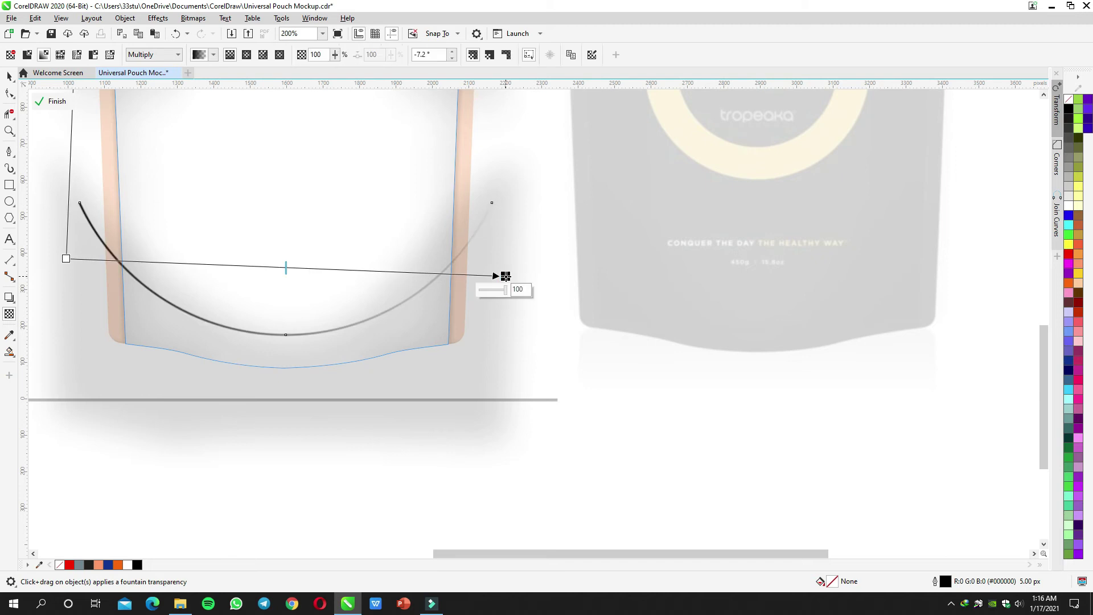
Step: Add a fully opaque node midway along the arc's fountain transparency, make both ends fully transparent, straighten its direction slightly, and finish editing
double_click(246, 269)
left_click_drag(247, 269, 290, 268)
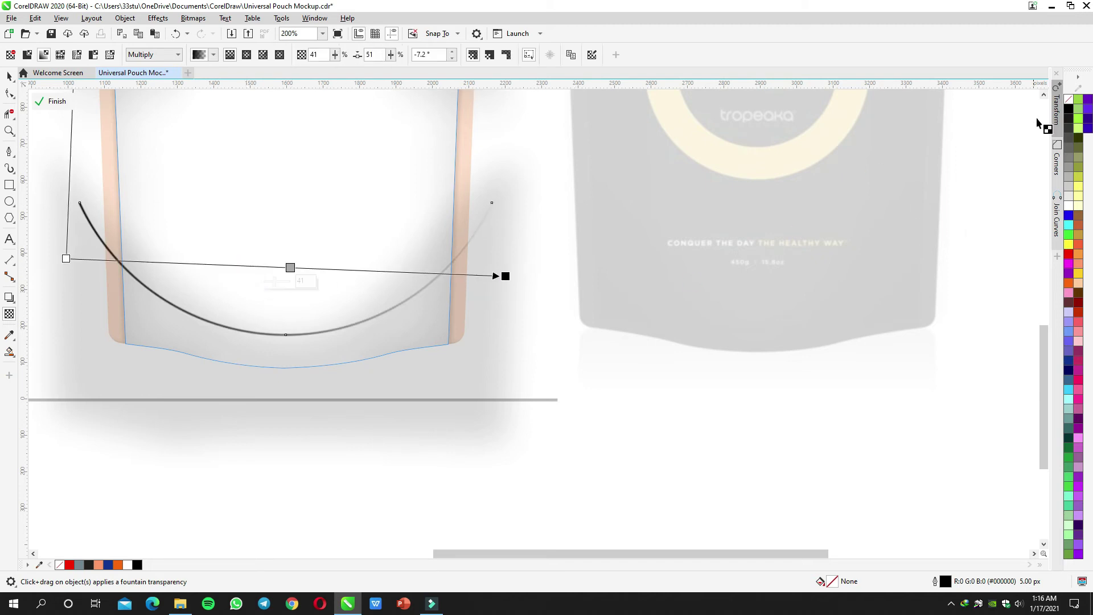
left_click(67, 258)
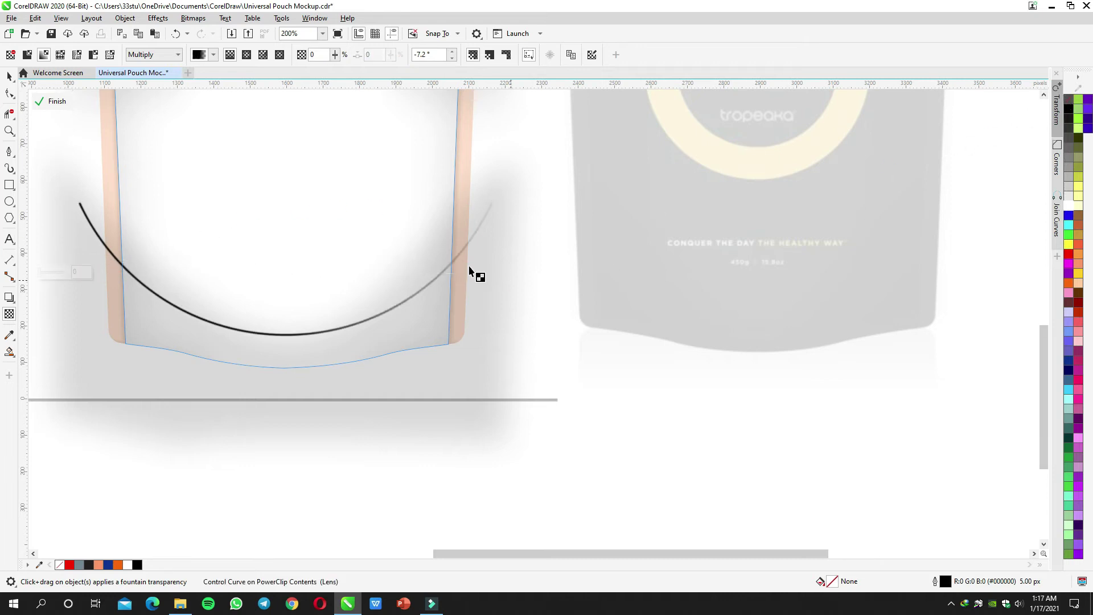
left_click_drag(504, 276, 495, 269)
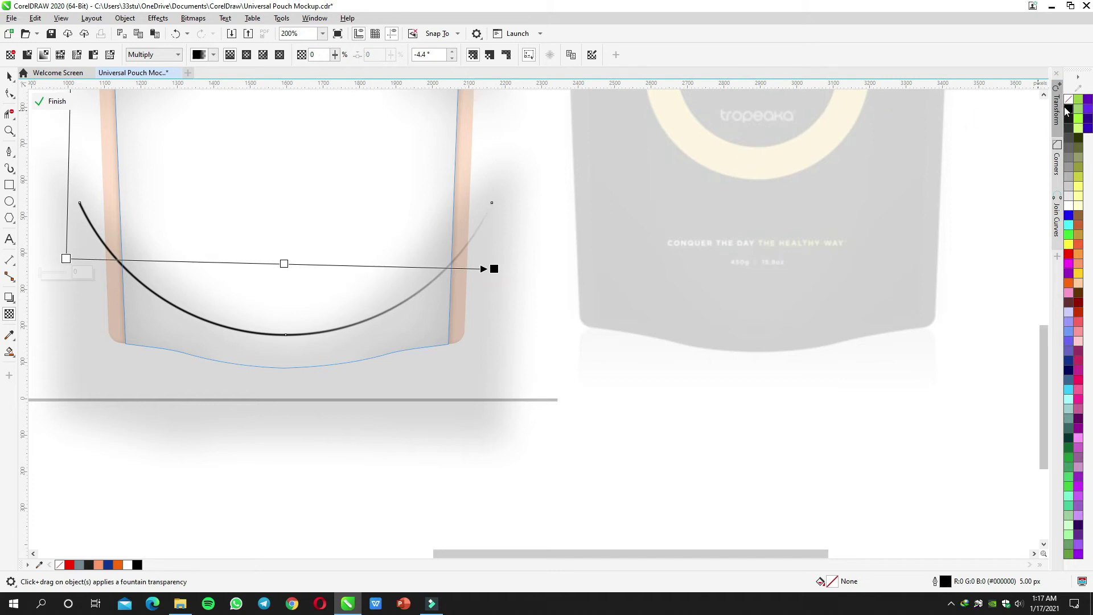
key("space")
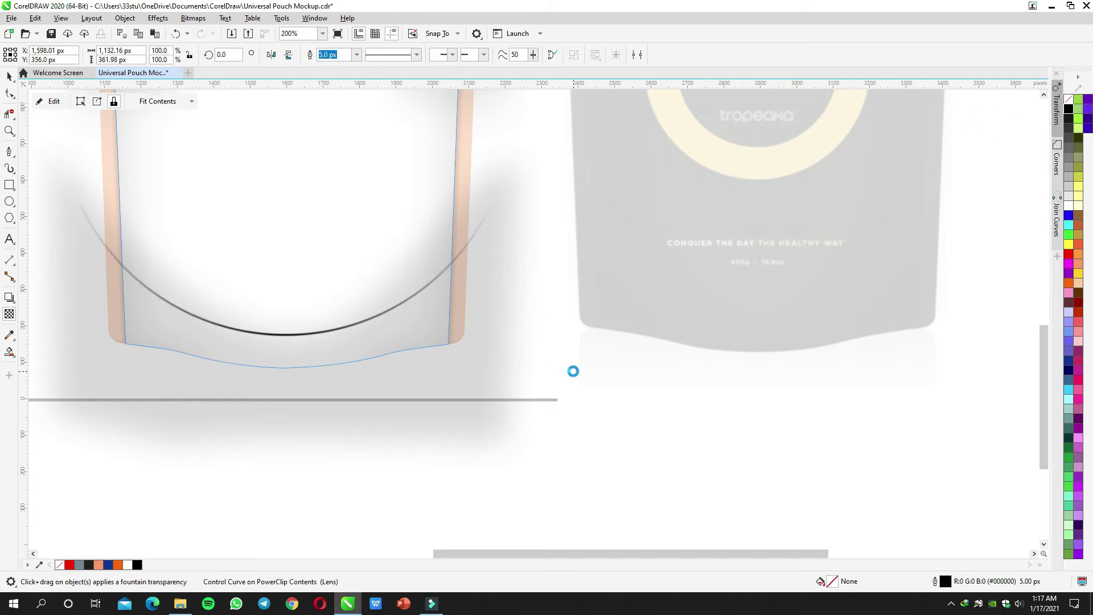
Step: Reopen the front panel's PowerClip contents, set the fold arc's middle transparency node to 60, and finish editing
scroll(572, 373, "down", 2)
scroll(572, 372, "up", 1)
left_click(603, 373)
double_click(483, 341)
scroll(442, 352, "up", 1)
left_click(439, 357)
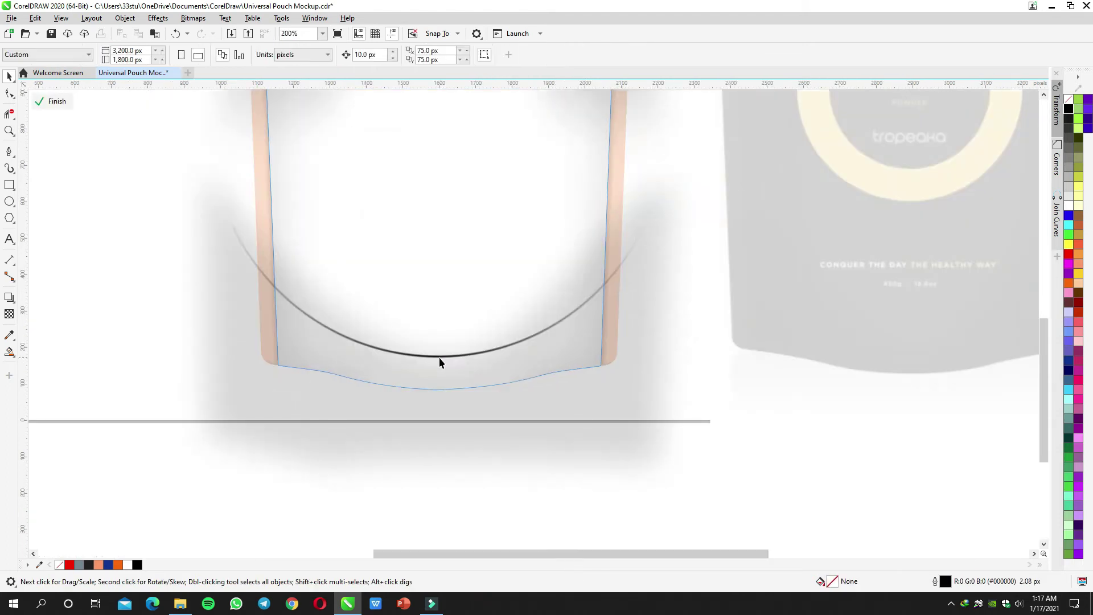
key("space")
scroll(435, 311, "up", 1)
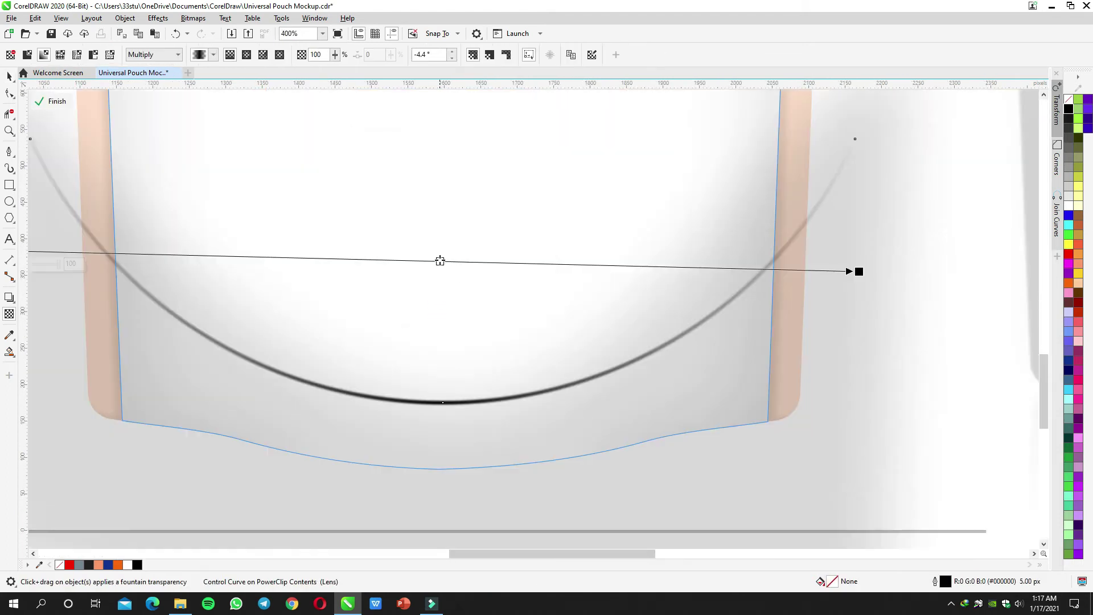
left_click(425, 277)
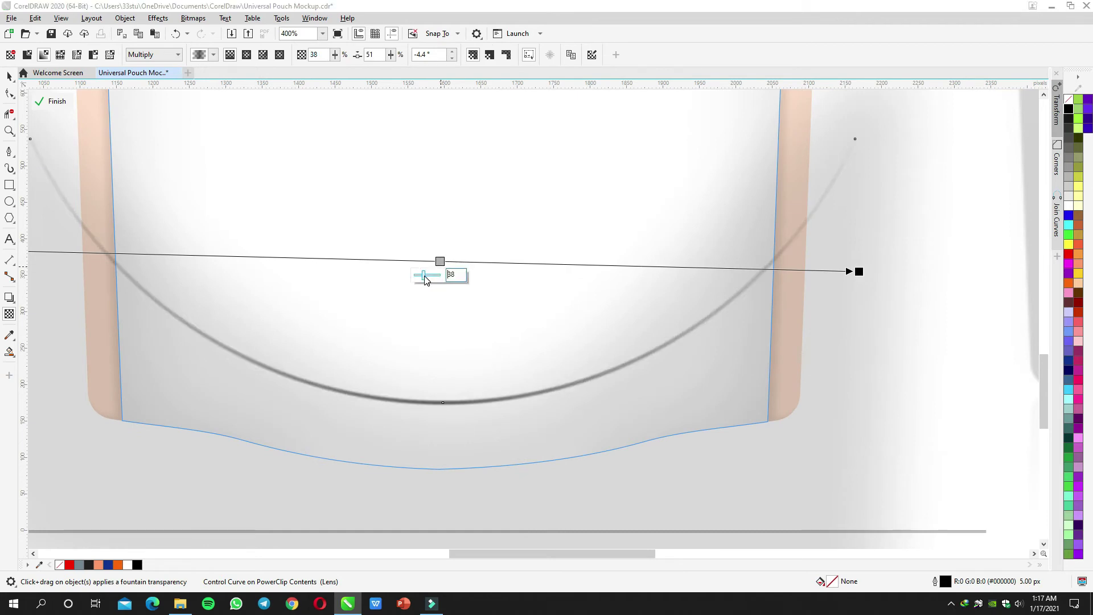
left_click_drag(425, 276, 426, 276)
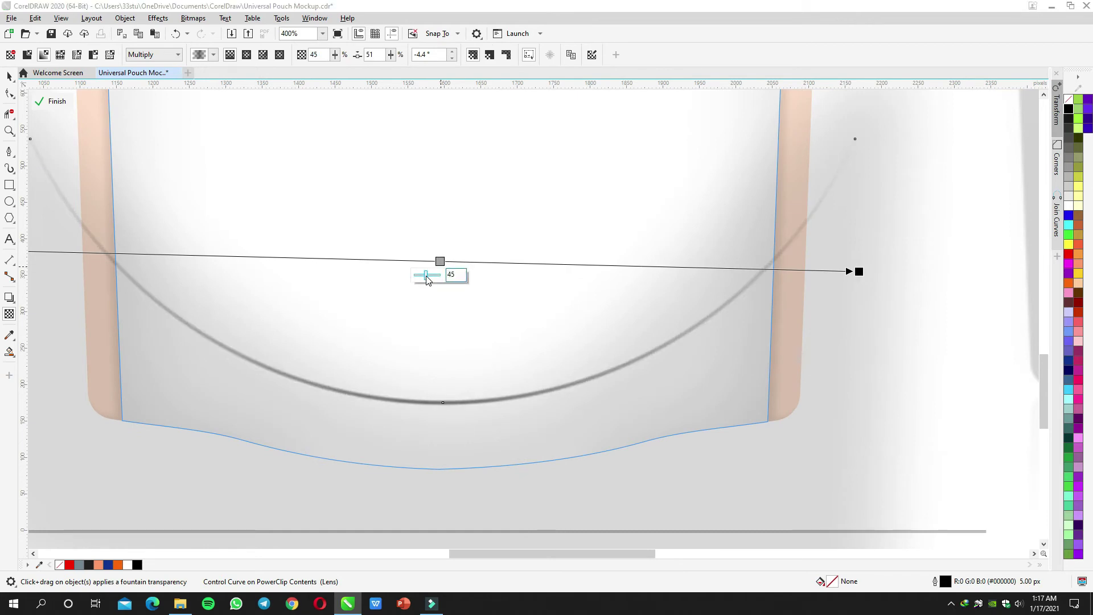
left_click(430, 275)
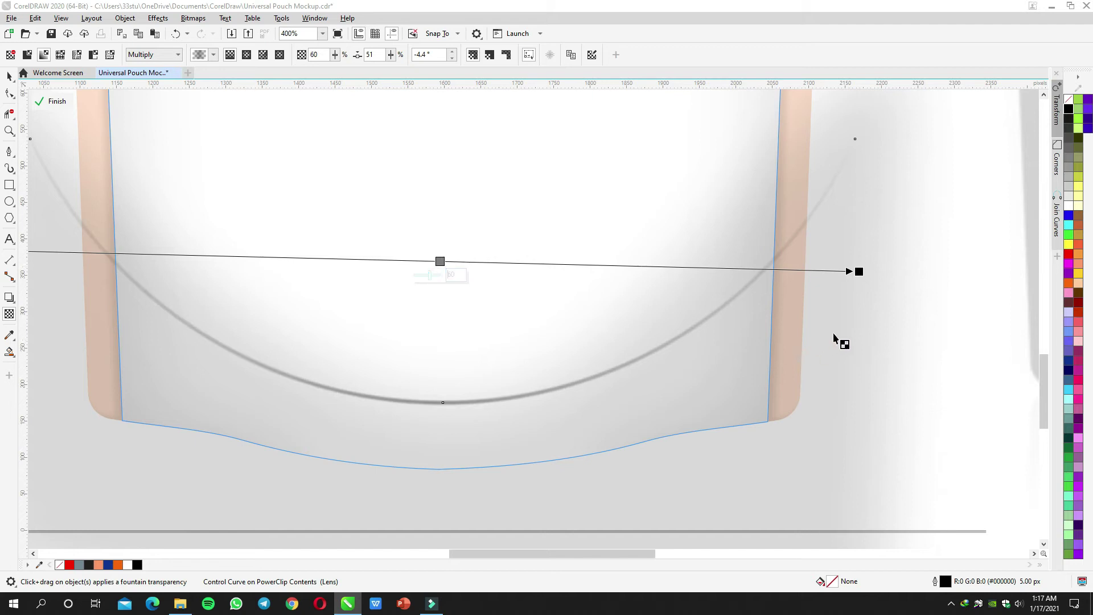
left_click(920, 325)
key("space")
scroll(959, 320, "down", 1)
left_click_drag(959, 321, 699, 381)
scroll(764, 315, "down", 1)
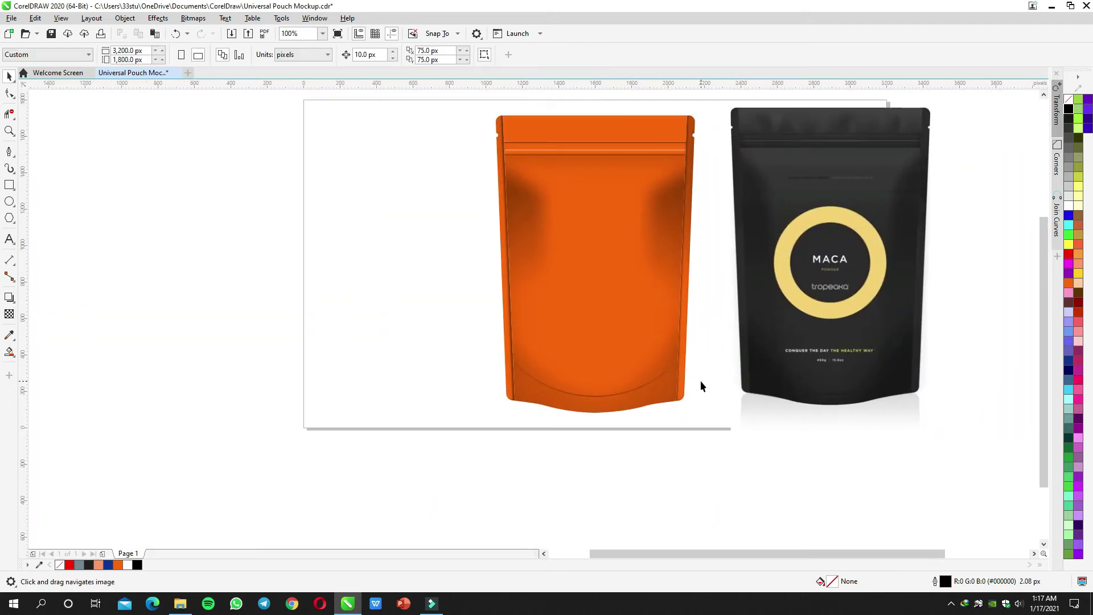
Step: Reopen the front panel's PowerClip contents and set the fold arc's middle transparency node to 81
scroll(664, 391, "up", 1)
double_click(620, 381)
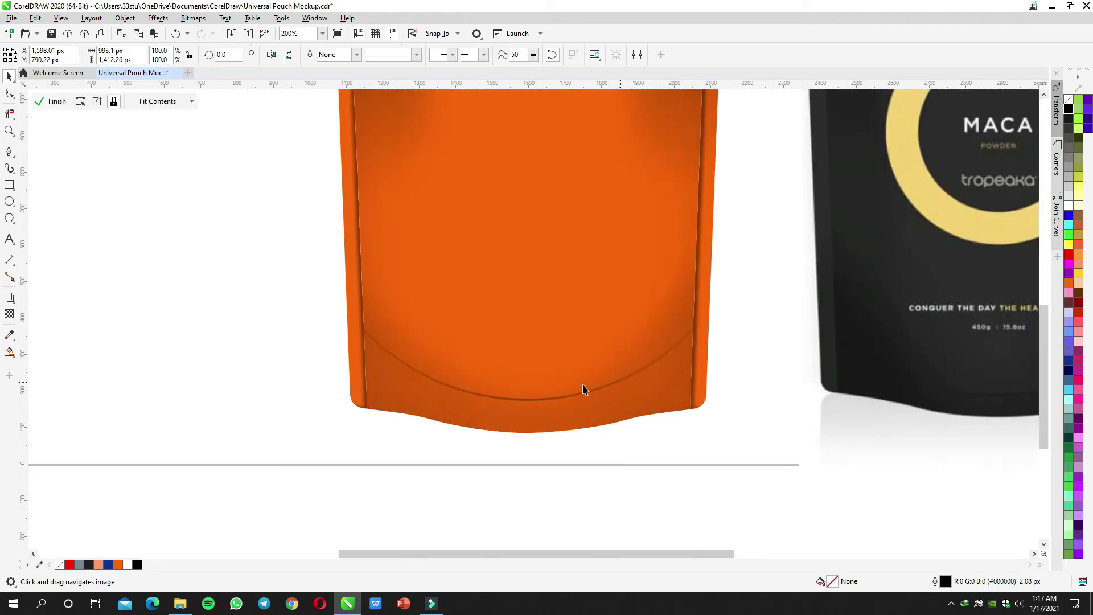
left_click(561, 396)
key("space")
left_click_drag(521, 342, 522, 343)
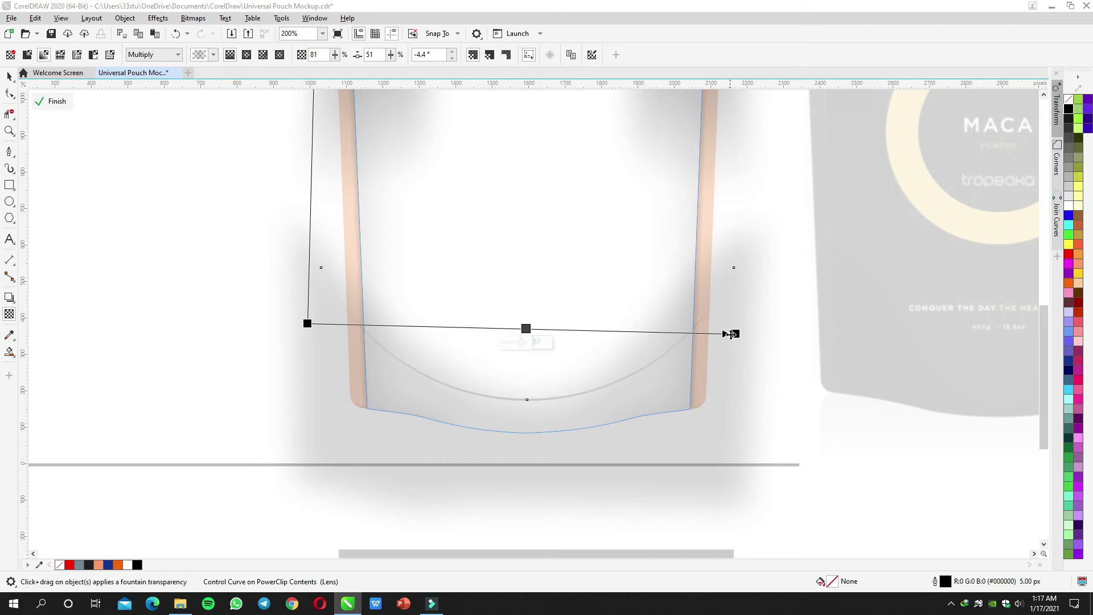
Step: Level the arc's fountain transparency, pull both fully transparent ends inward near the front panel's side edges, and finish editing
left_click(734, 334)
left_click(731, 347)
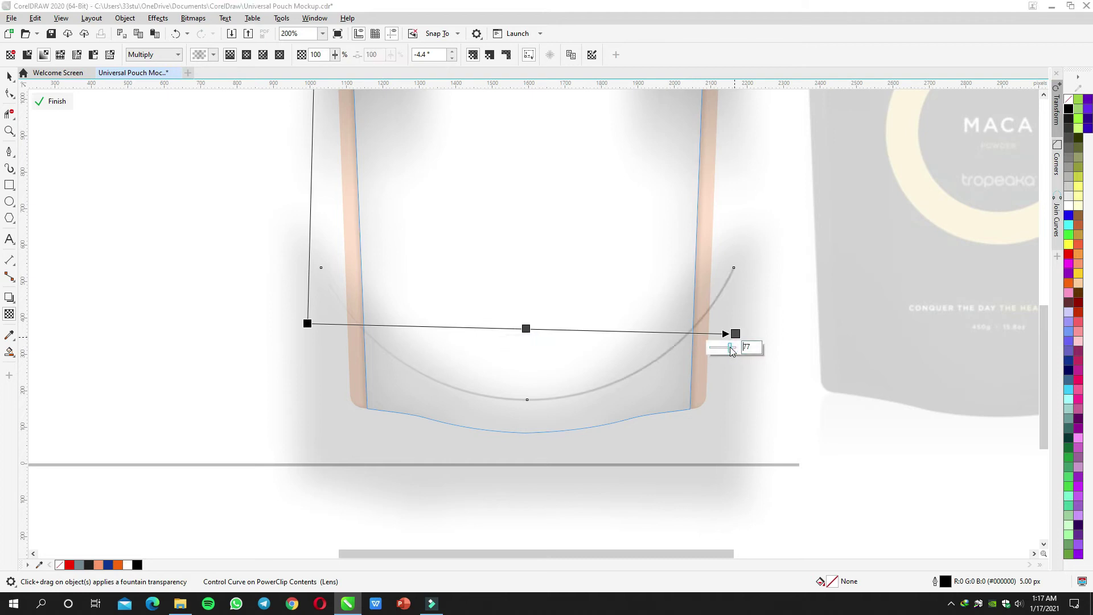
left_click_drag(739, 347, 698, 324)
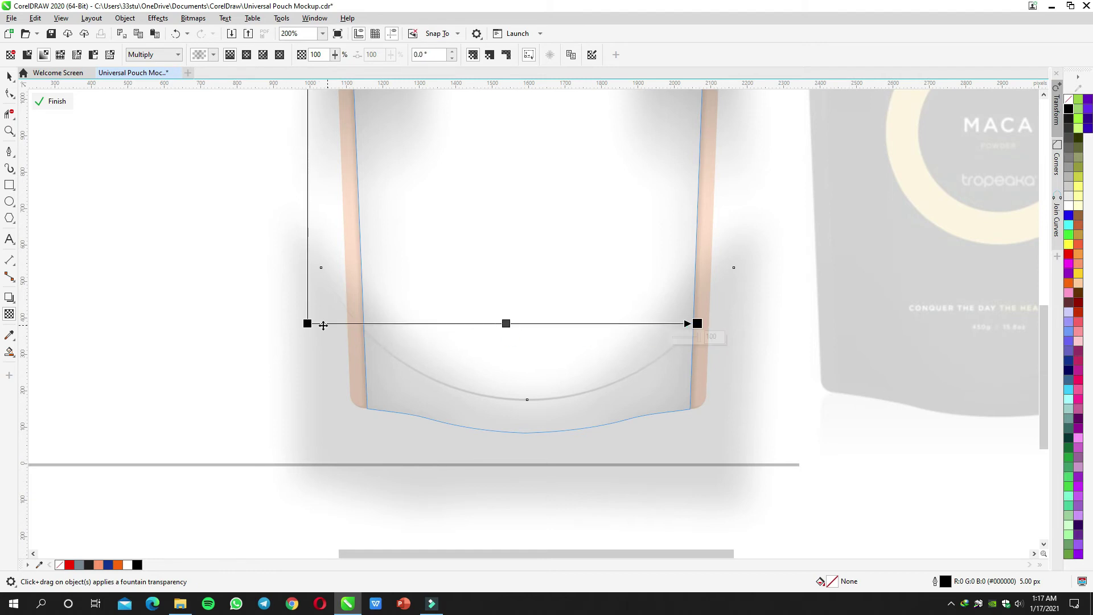
left_click_drag(307, 323, 350, 321)
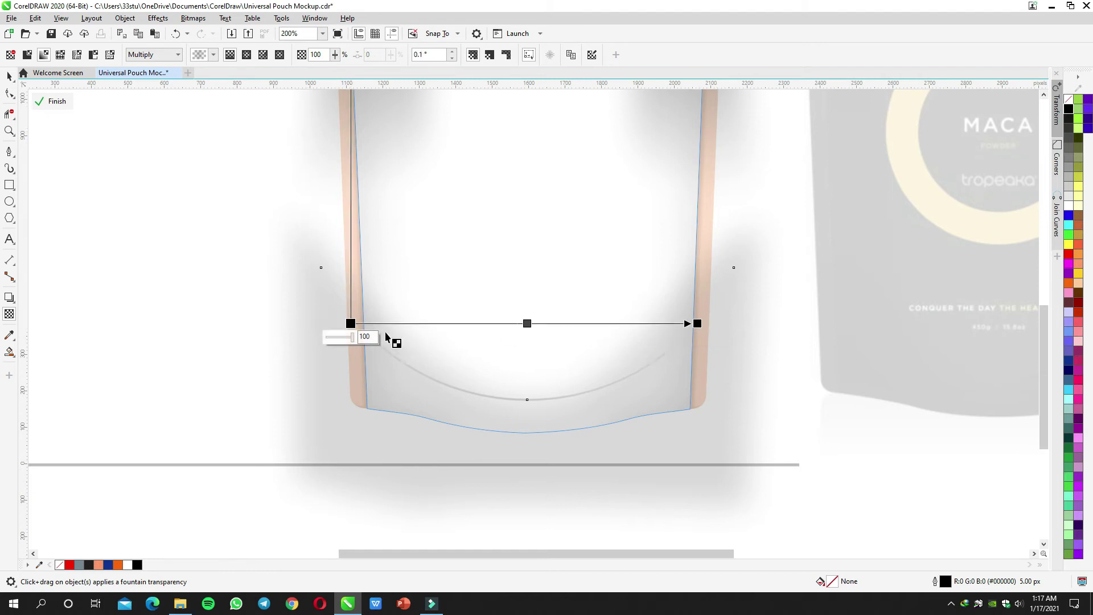
key("space")
left_click(207, 295, "ctrl")
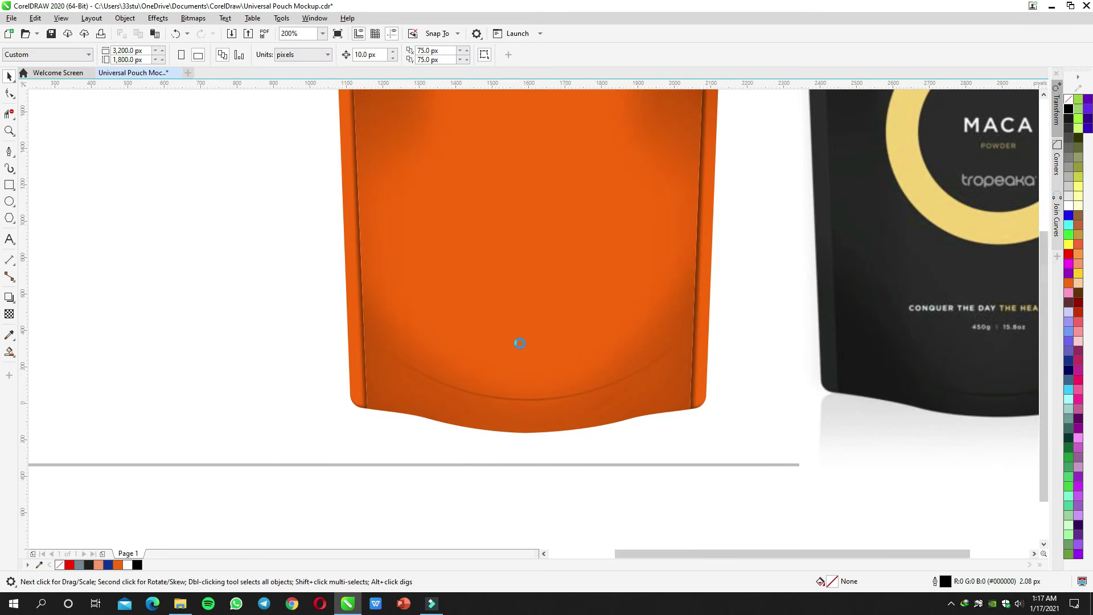
scroll(521, 343, "down", 1)
left_click_drag(547, 343, 538, 365)
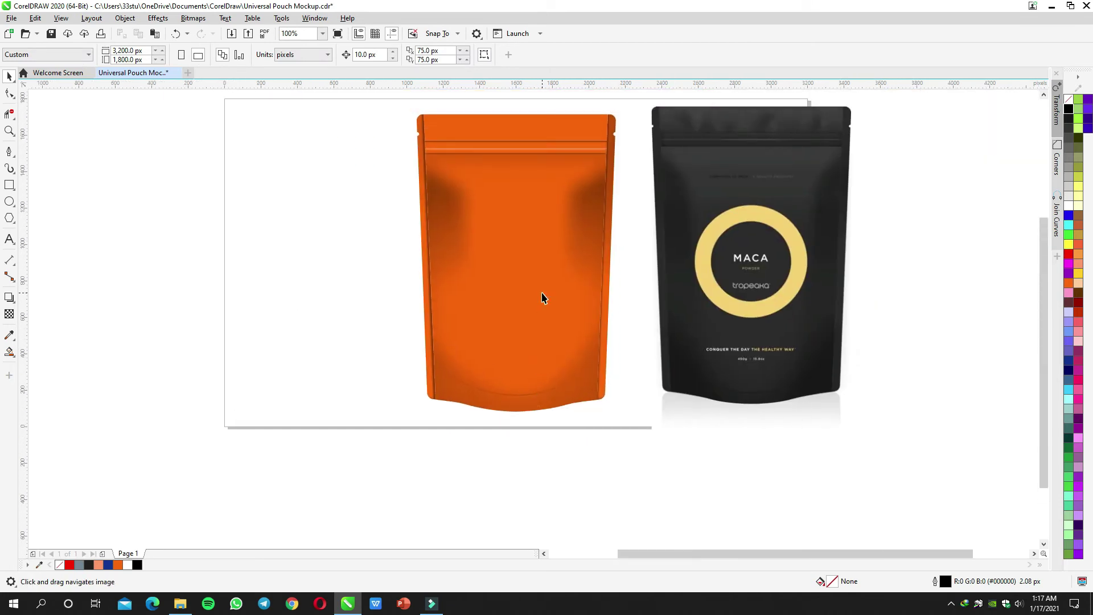
left_click_drag(536, 221, 543, 313)
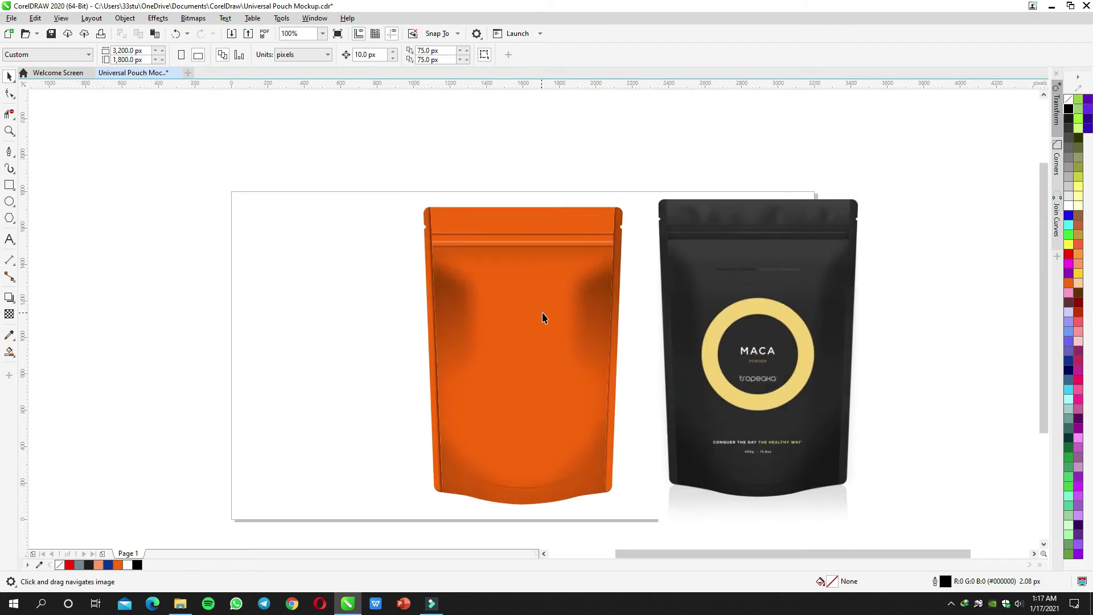
scroll(733, 223, "up", 2)
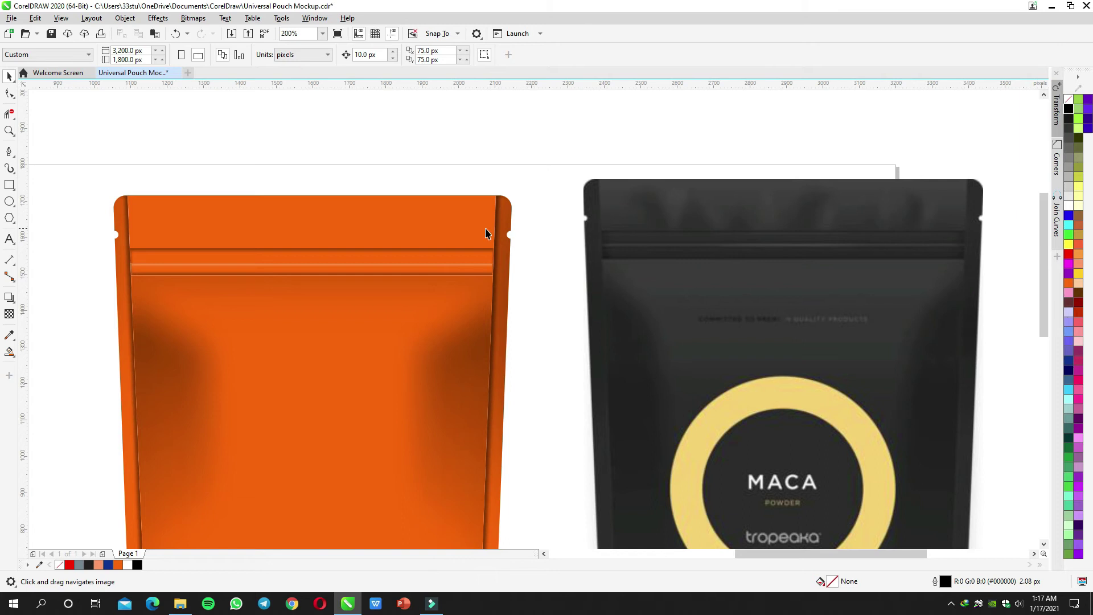
left_click(403, 197)
left_click_drag(403, 197, 403, 167)
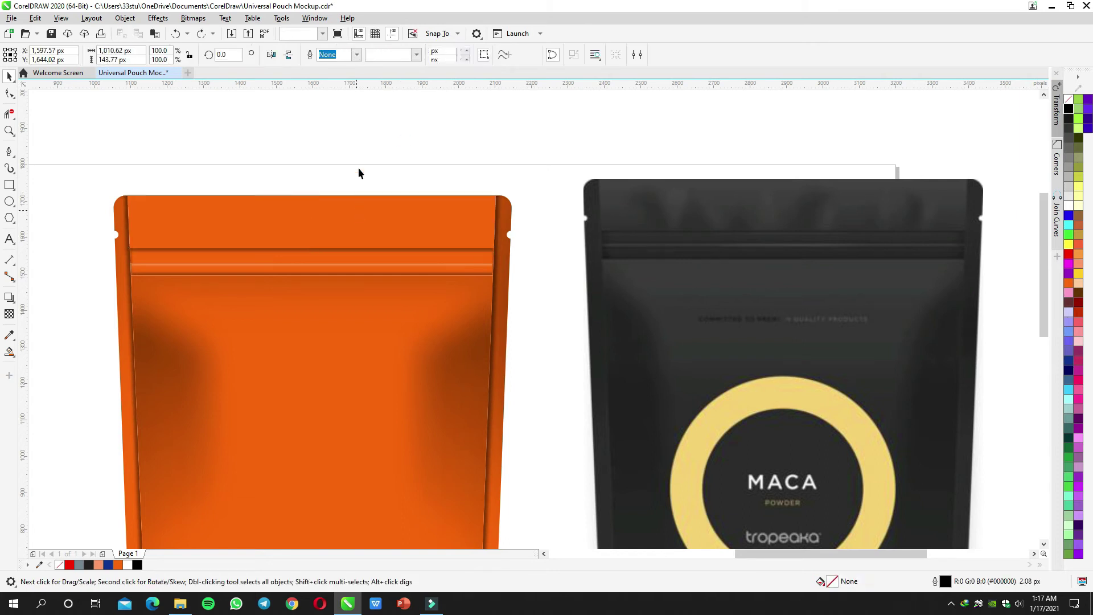
left_click(343, 212)
left_click(340, 115)
left_click_drag(333, 158, 388, 146)
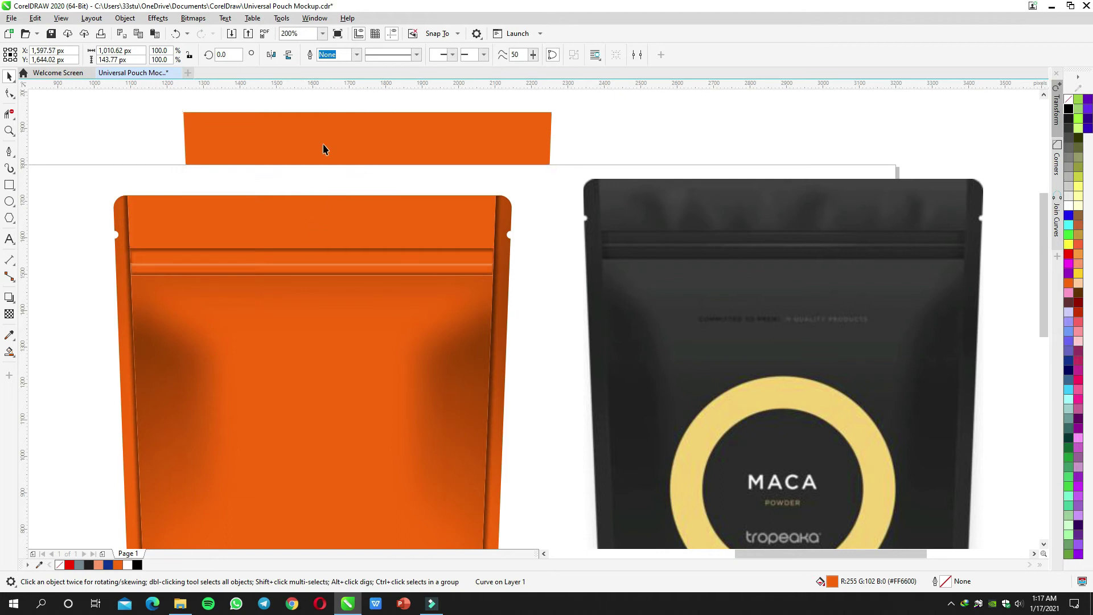
left_click(307, 212)
left_click(296, 132)
left_click(254, 213, "shift")
key("c")
key("e")
left_click(262, 129)
Step: Fill the band above the zip line of the orange pouch with white
left_click(307, 212)
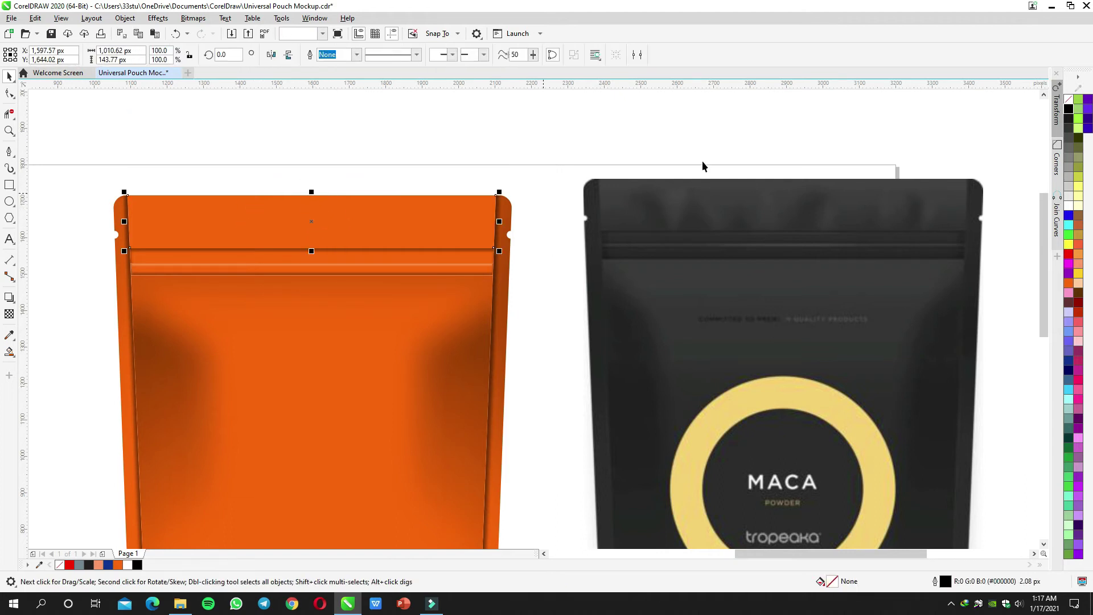
left_click(1069, 109)
left_click_drag(372, 202, 540, 203)
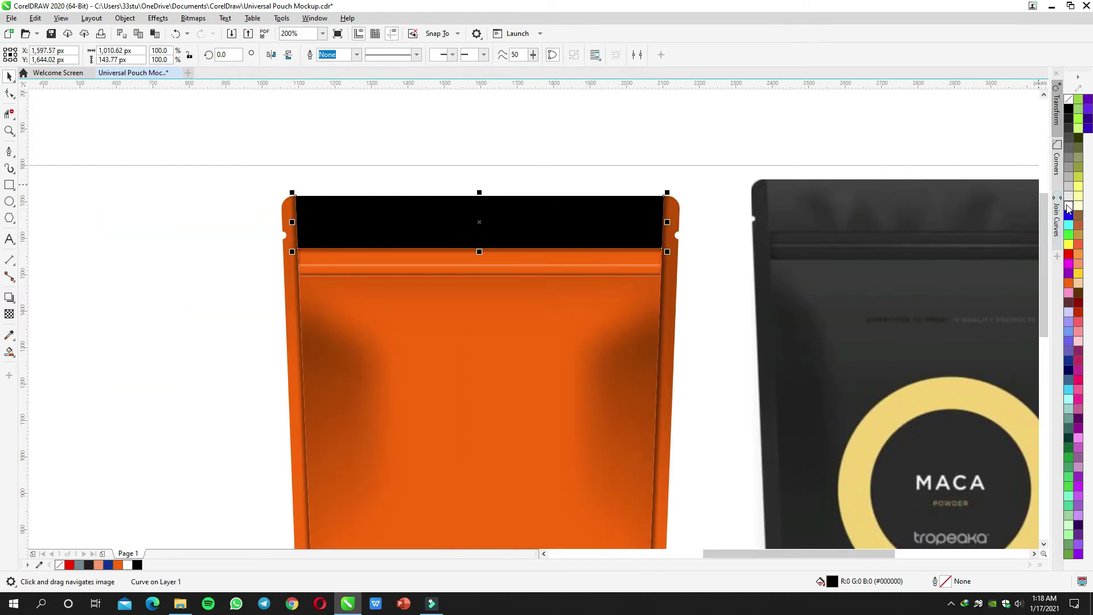
left_click(1068, 208)
Step: Apply a mesh fill to the white band and delete its default interior grid lines and lower edge nodes
left_click_drag(616, 261, 659, 268)
scroll(750, 221, "up", 2)
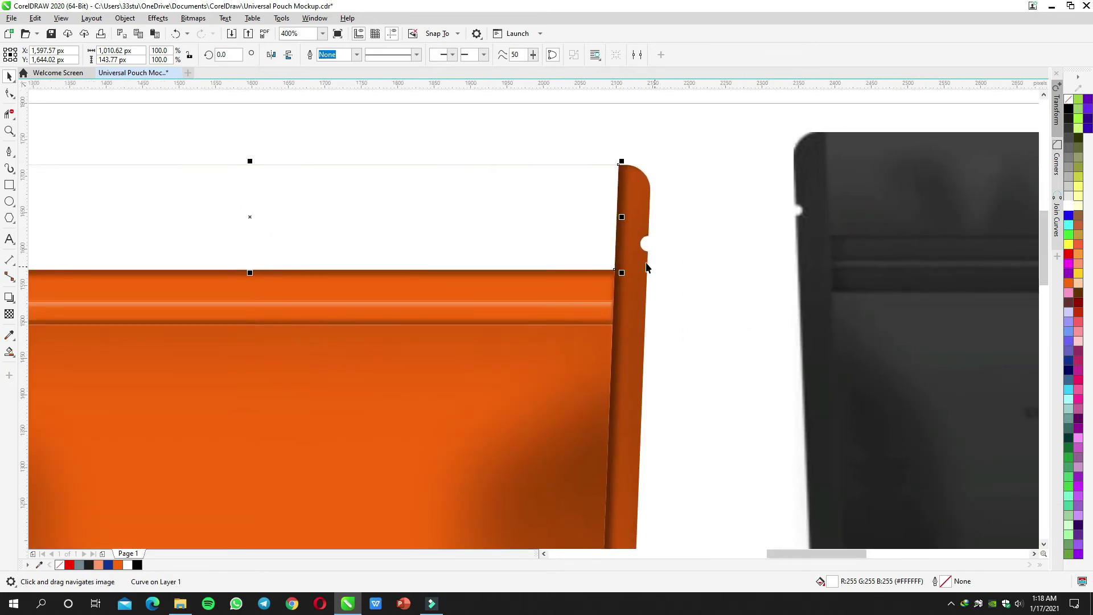
left_click_drag(433, 265, 647, 271)
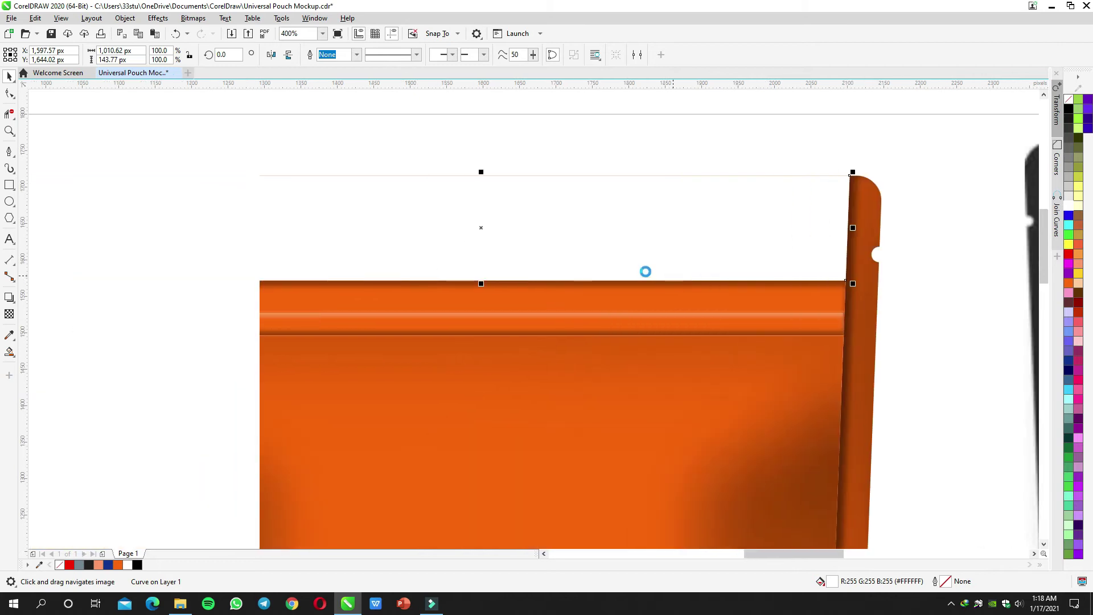
left_click(11, 353)
left_click(37, 380)
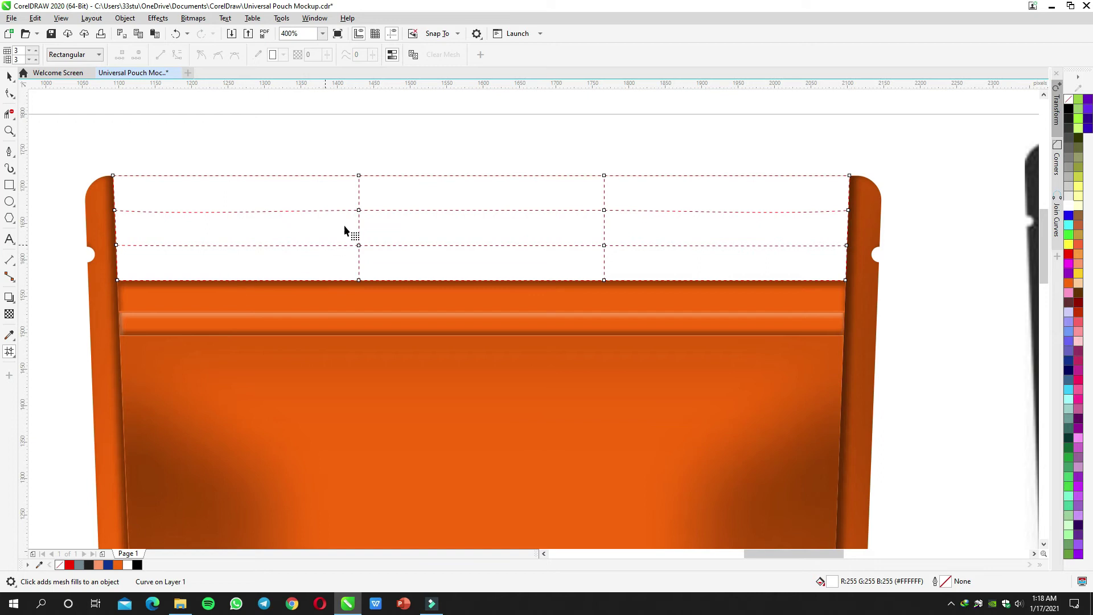
double_click(359, 211)
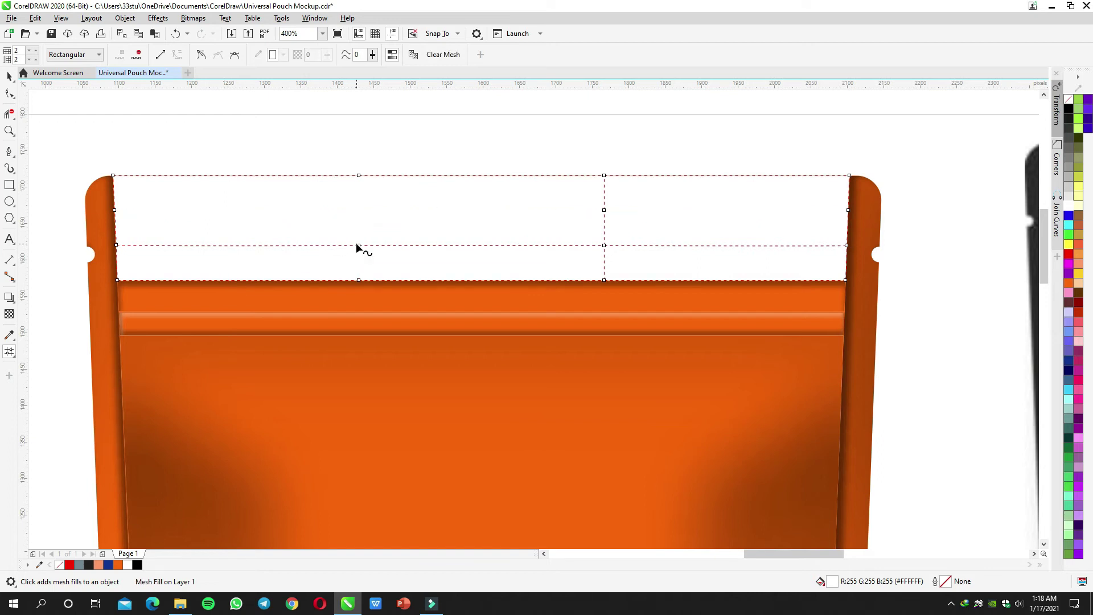
key("ctrl+z")
scroll(469, 238, "down", 2)
scroll(401, 216, "up", 2)
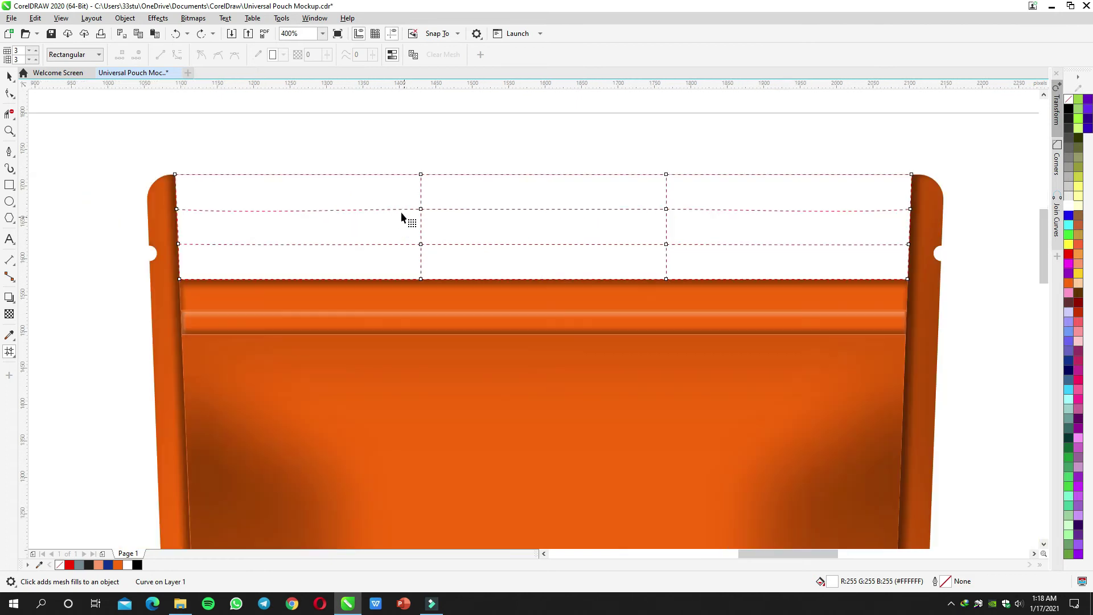
left_click_drag(572, 264, 682, 256)
key("Delete")
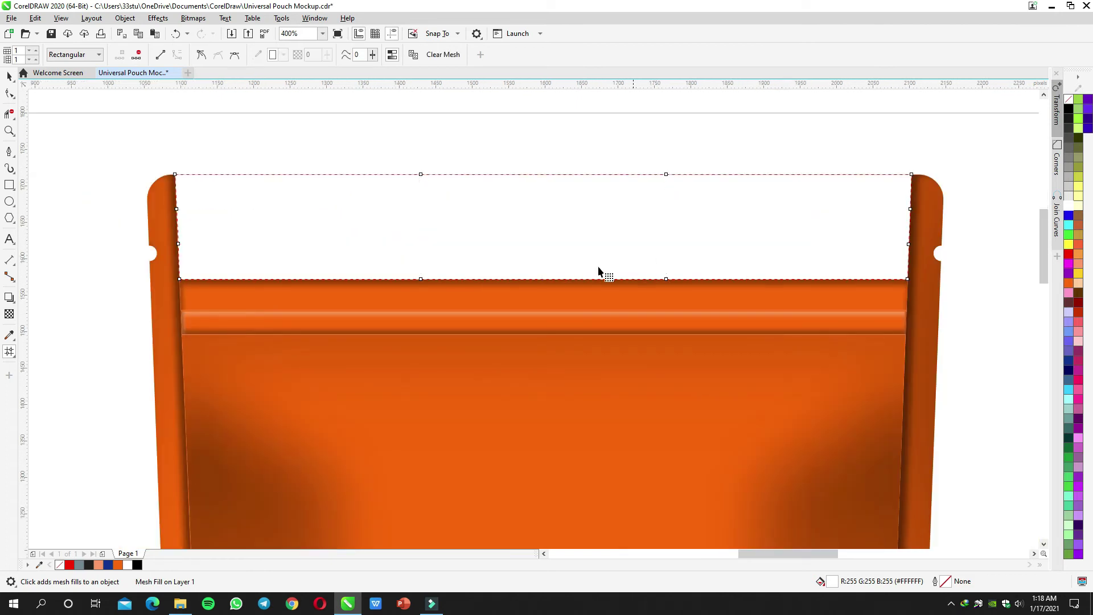
left_click_drag(777, 351, 745, 338)
key("Delete")
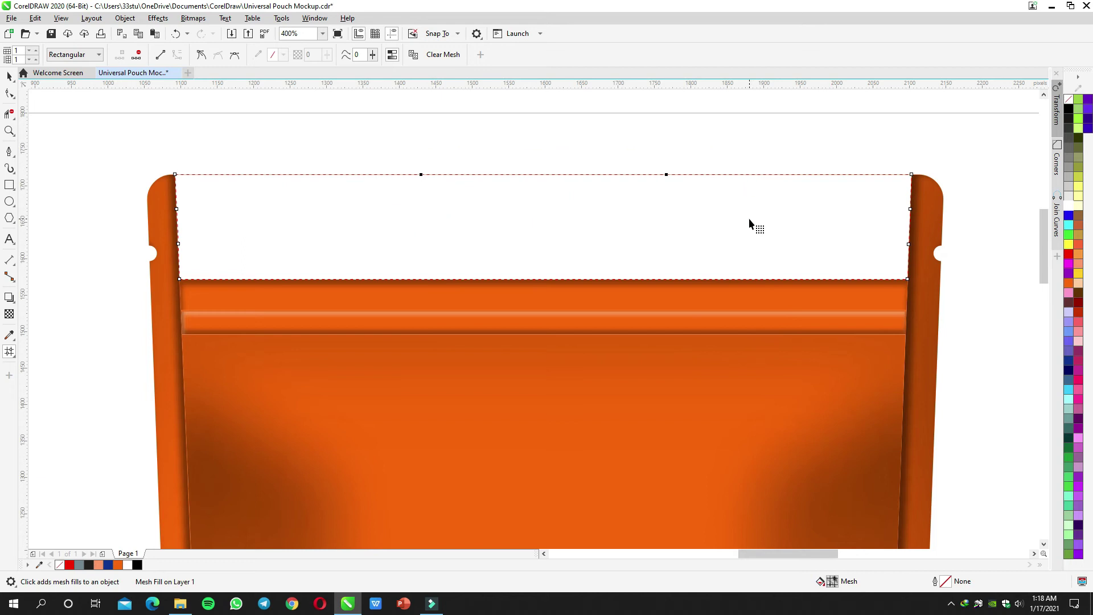
Step: Add two mesh intersections near the left end of the white band and colour the leftmost one black
double_click(281, 251)
scroll(384, 251, "down", 2)
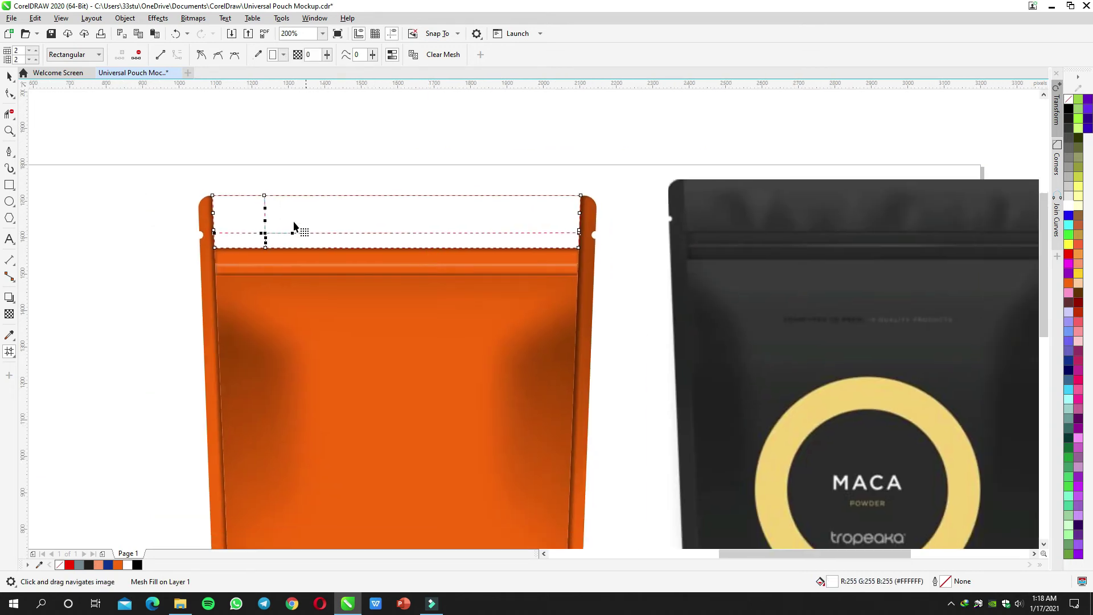
scroll(279, 216, "up", 2)
double_click(283, 252)
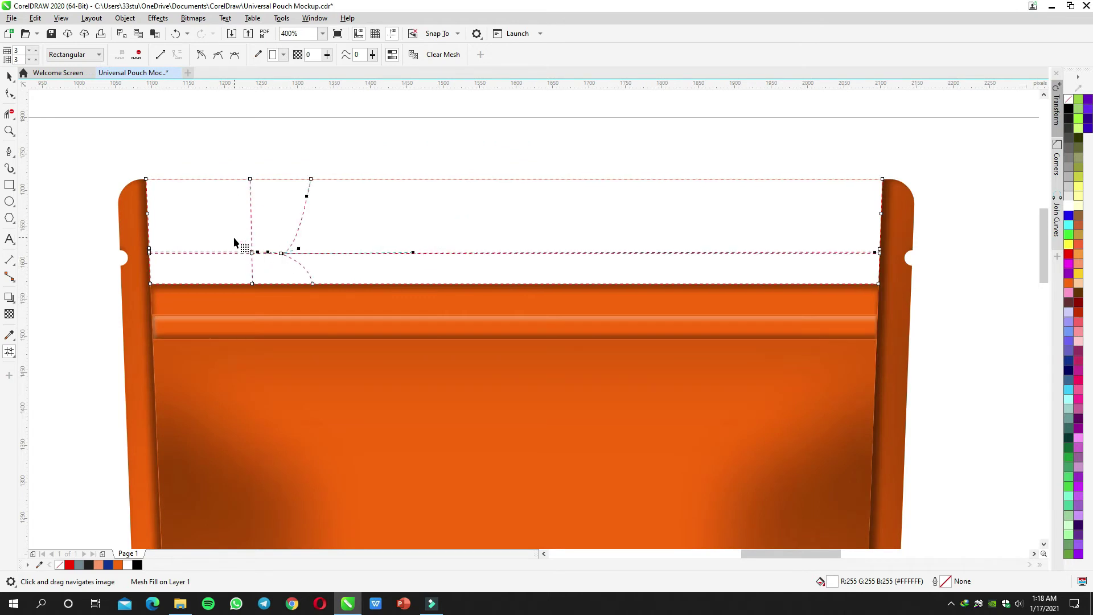
key("ctrl+z")
scroll(254, 252, "up", 1)
double_click(336, 253)
left_click_drag(239, 239, 269, 271)
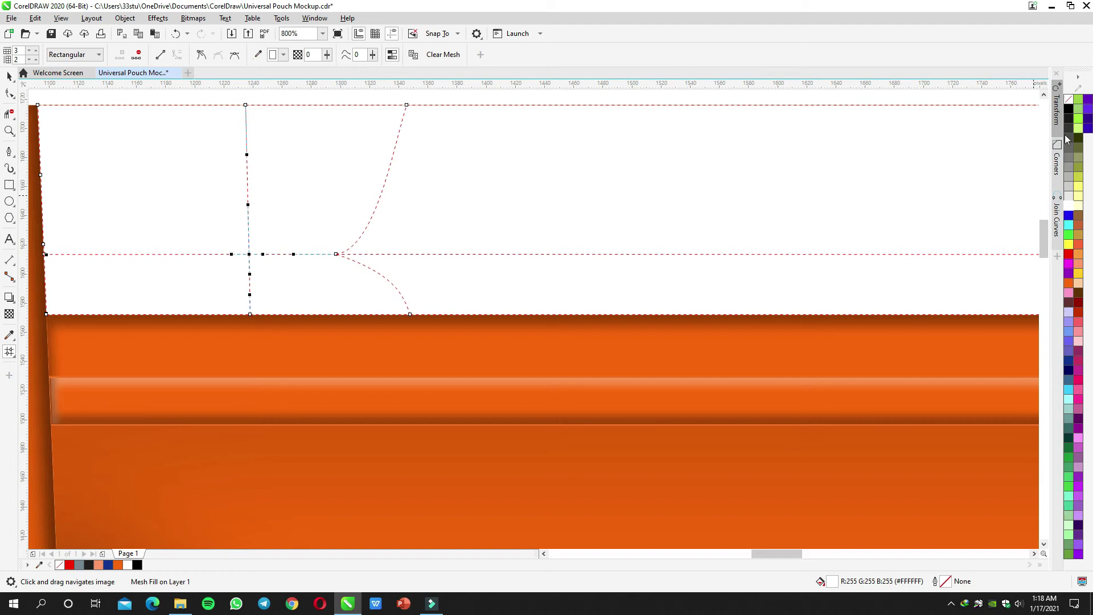
left_click(1069, 114)
scroll(354, 252, "down", 2)
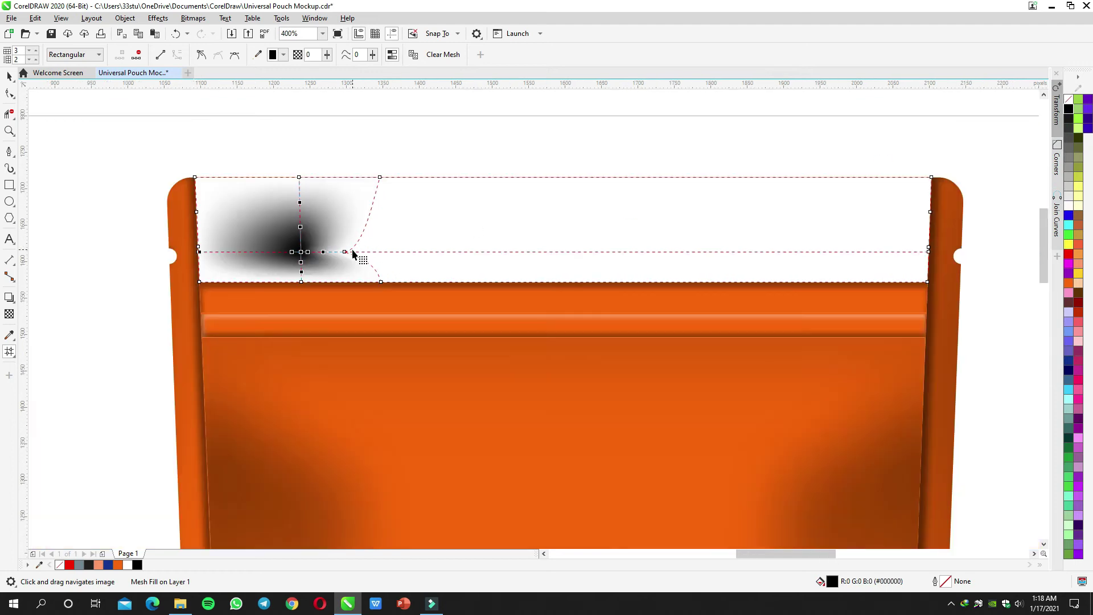
Step: Set the mesh-filled band's transparency merge mode to Multiply
left_click(9, 314)
left_click(155, 55)
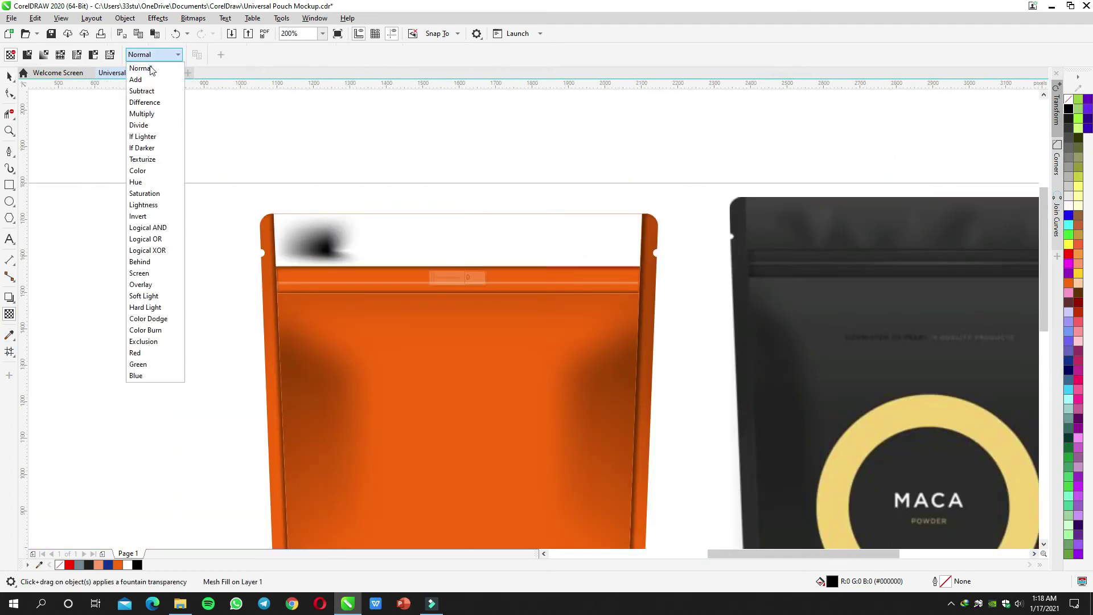
left_click(149, 114)
key("space")
scroll(389, 244, "down", 2)
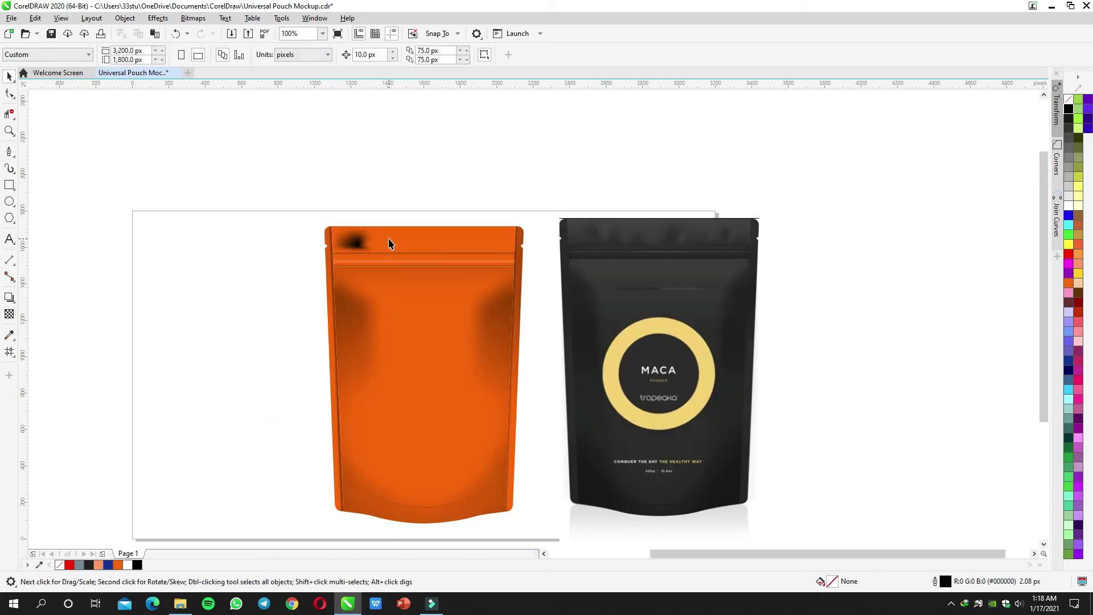
scroll(389, 244, "up", 2)
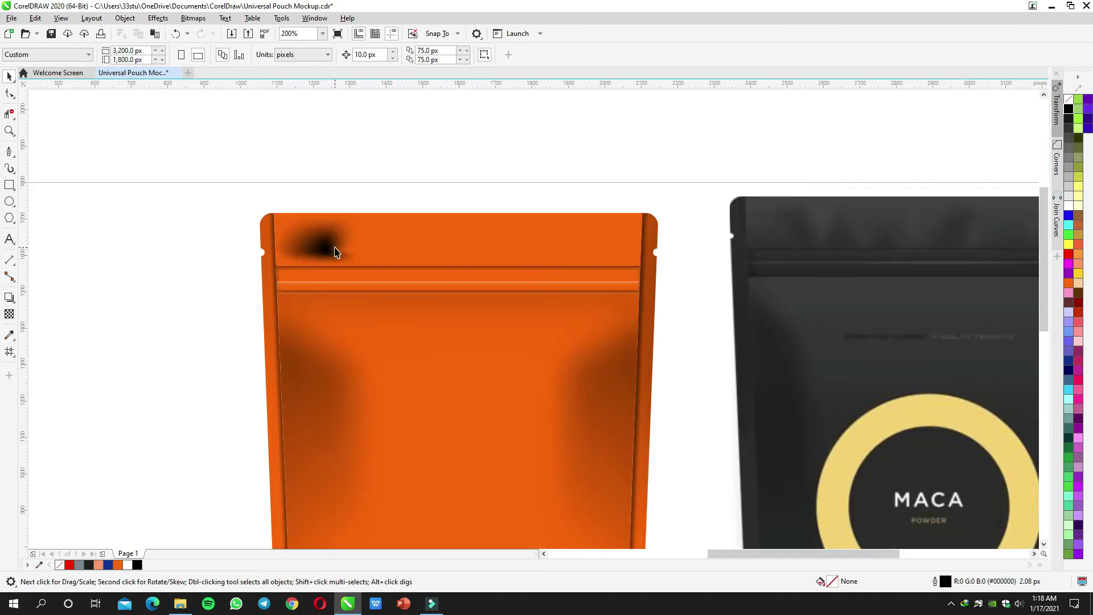
Step: Widen the shadow by moving its right mesh node outward, and add and reshape a node beside the black centre
key("m")
scroll(340, 252, "up", 2)
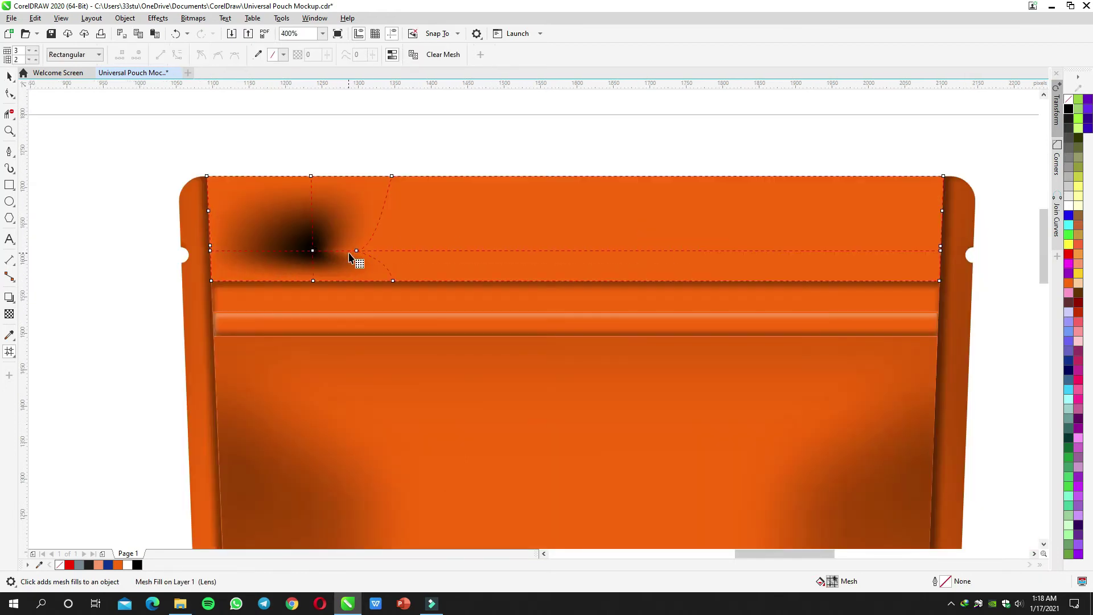
left_click_drag(357, 251, 398, 249)
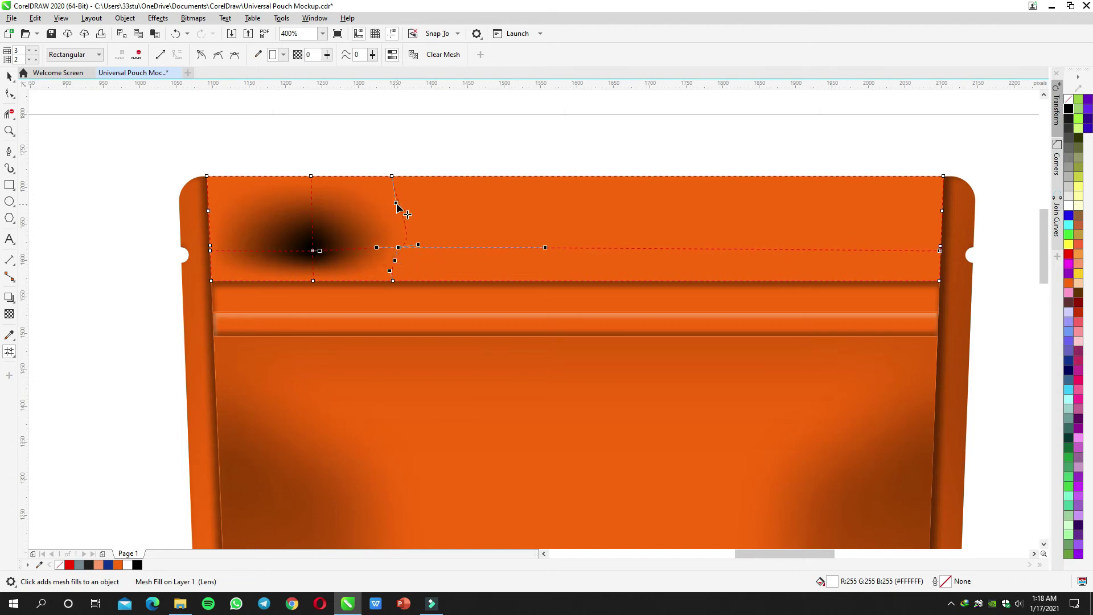
double_click(341, 250)
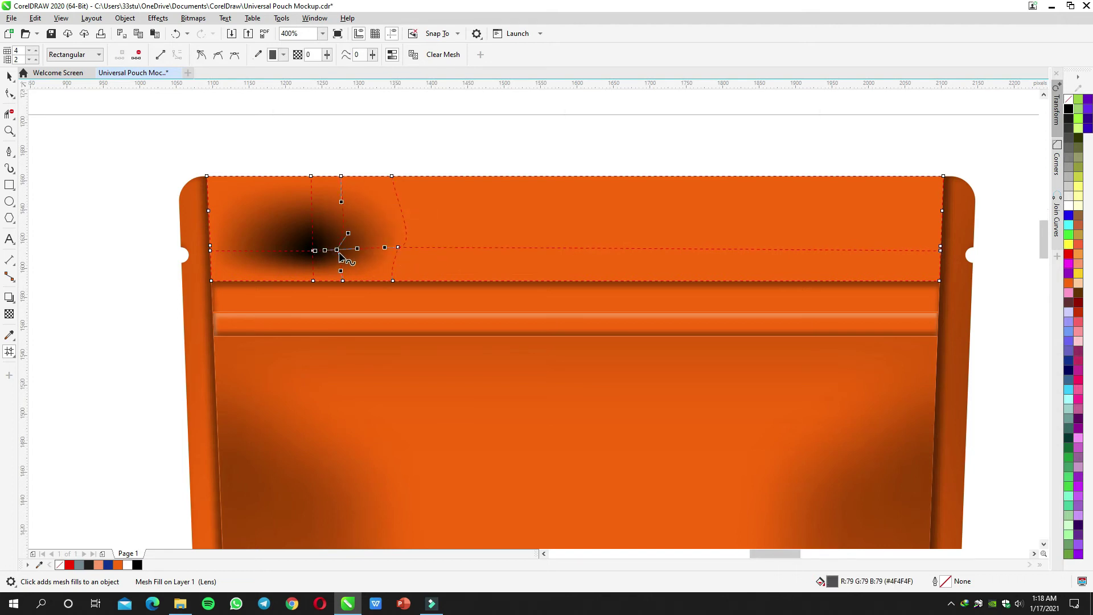
scroll(343, 249, "up", 2)
left_click_drag(373, 175, 318, 157)
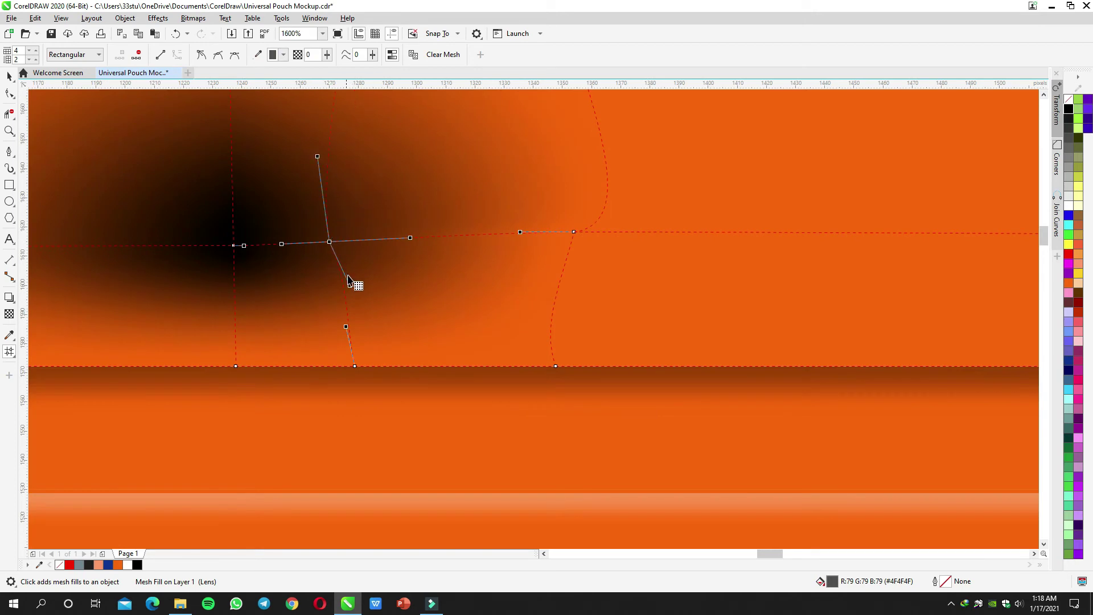
left_click_drag(349, 287, 314, 291)
left_click_drag(329, 243, 274, 234)
scroll(268, 242, "down", 2)
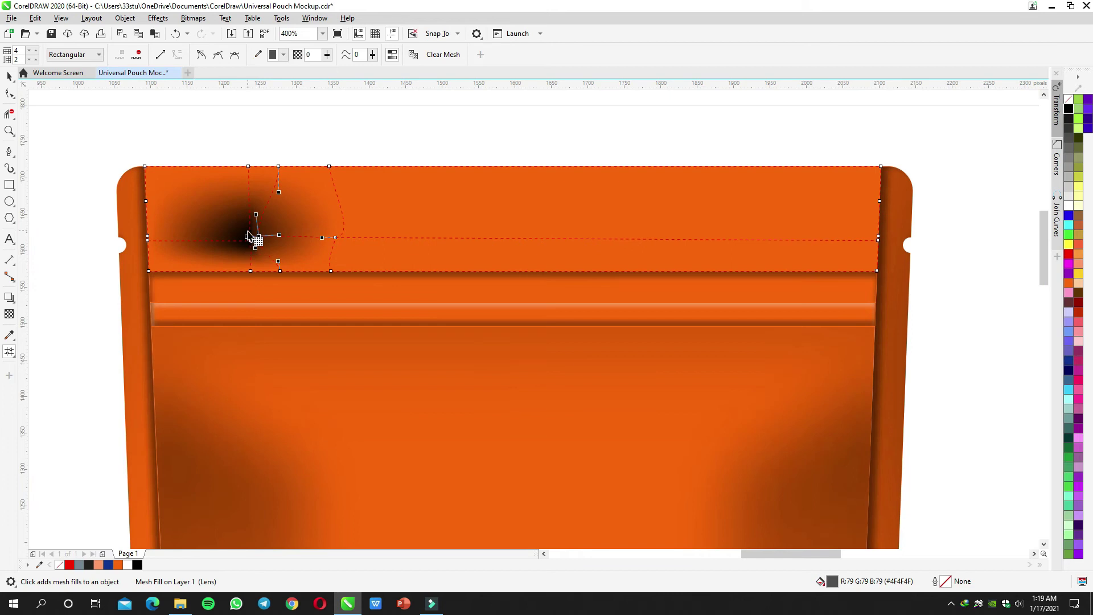
Step: Recolour the two central mesh nodes of the shadow dark grey (#4D4D4D)
scroll(255, 239, "up", 2)
left_click_drag(236, 253, 281, 305)
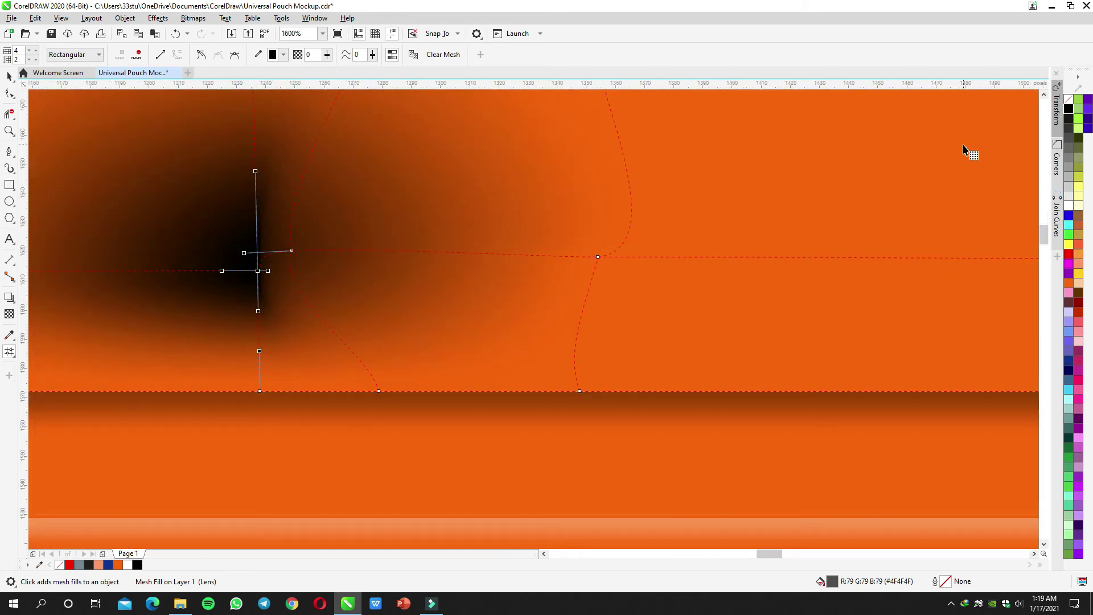
left_click(1067, 129)
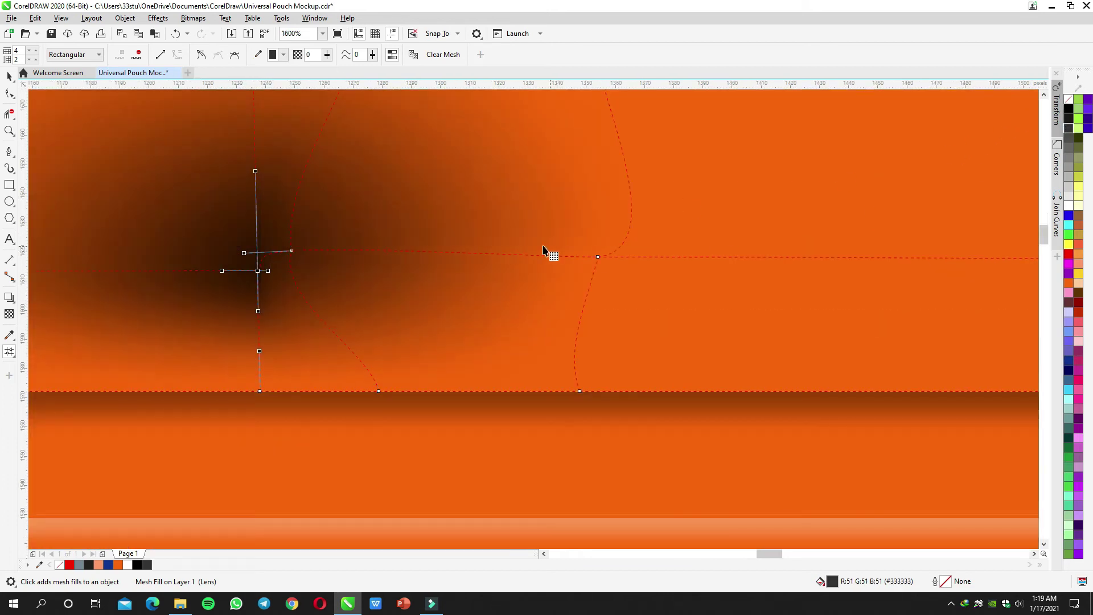
scroll(391, 299, "down", 1)
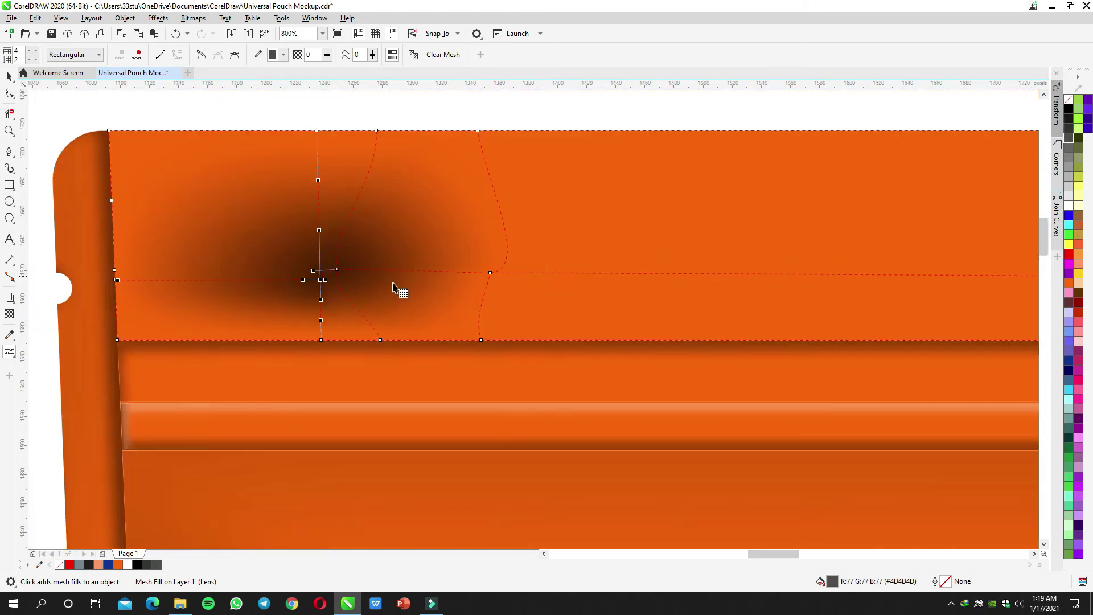
Step: Reshape the dark spot into a slanted fold by repositioning its central mesh nodes and curve handles
left_click_drag(383, 310, 334, 202)
left_click(366, 321)
left_click_drag(349, 343, 347, 341)
key("space")
scroll(348, 339, "down", 1)
key("space")
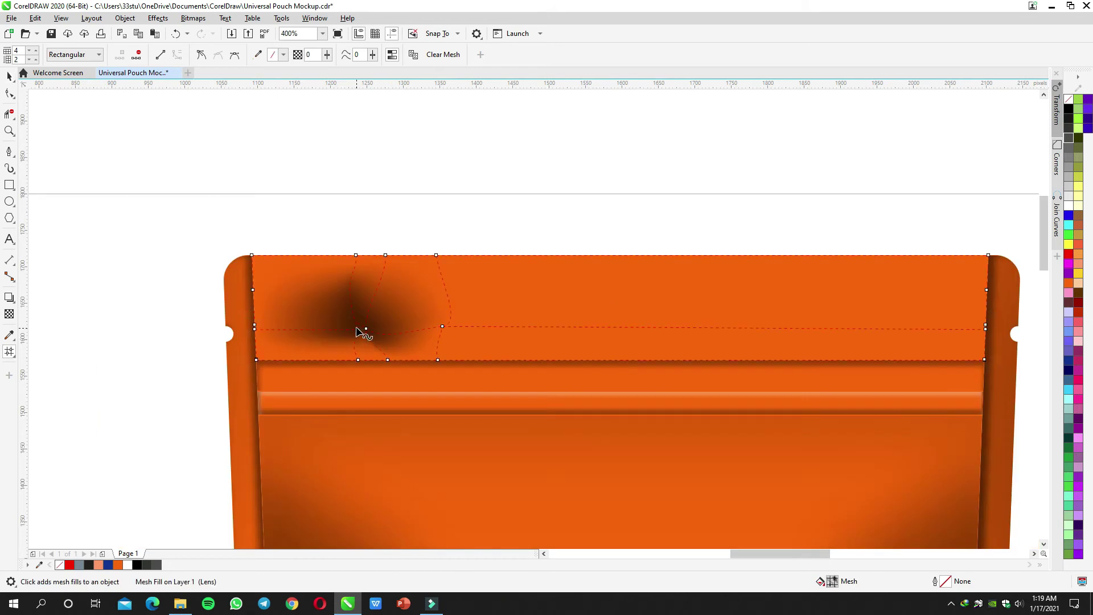
scroll(365, 333, "up", 2)
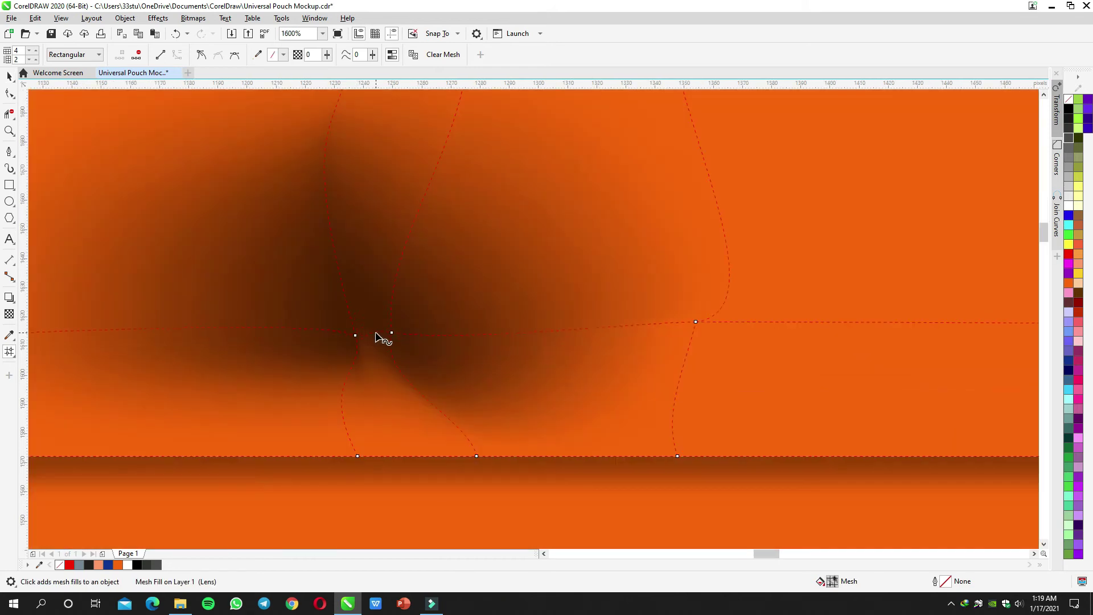
left_click_drag(355, 335, 344, 364)
scroll(346, 266, "down", 1)
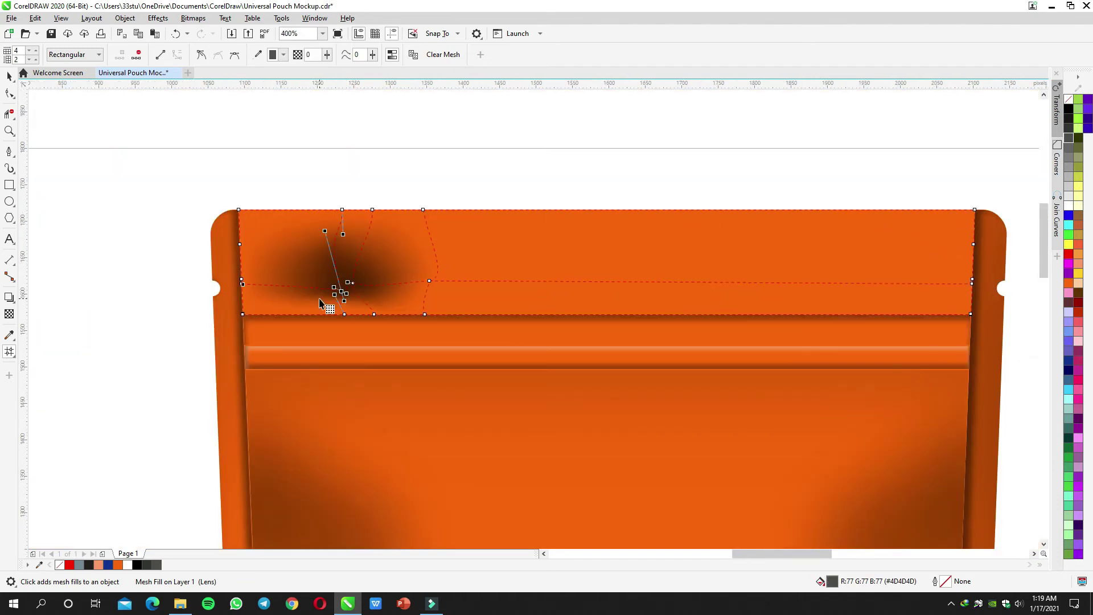
Step: Colour the mesh node on the right side of the shadow white to sharpen the fold's edge
scroll(348, 274, "up", 1)
left_click_drag(351, 268, 397, 317)
left_click(1070, 208)
key("space")
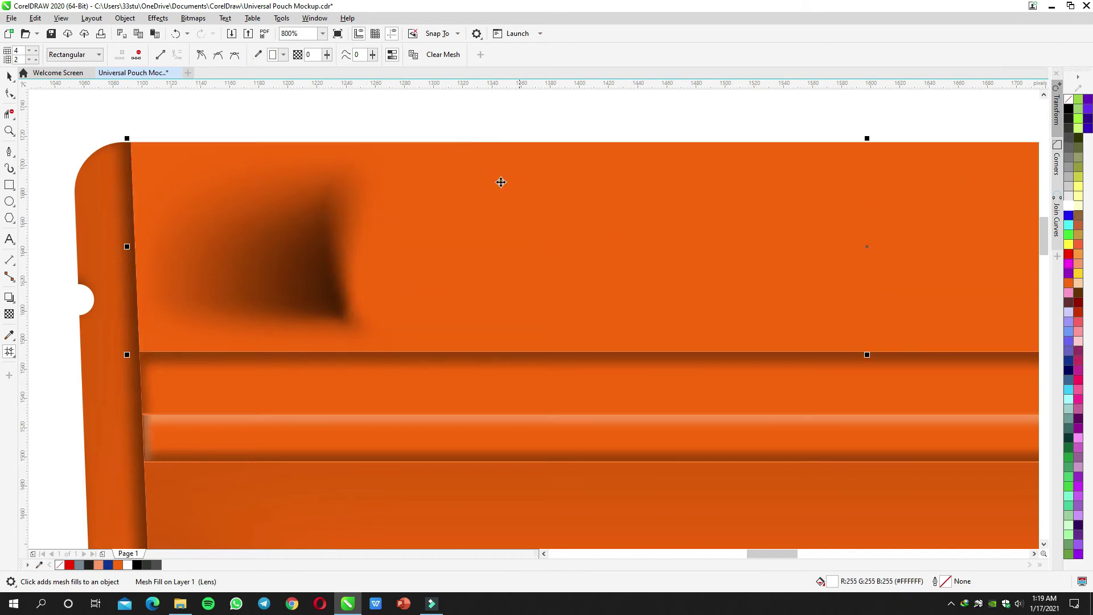
key("Escape")
scroll(488, 178, "down", 1)
scroll(493, 186, "down", 1)
Step: Extend the fold shadow to the band's lower edge by colouring its lower mesh nodes dark grey (#333333)
mouse_move(502, 190)
left_mouse_down()
mouse_move(449, 194)
mouse_move(403, 263)
mouse_move(377, 263)
mouse_move(370, 249)
mouse_move(405, 328)
left_mouse_up()
scroll(411, 227, "up", 2)
double_click(407, 200)
left_click(1069, 130)
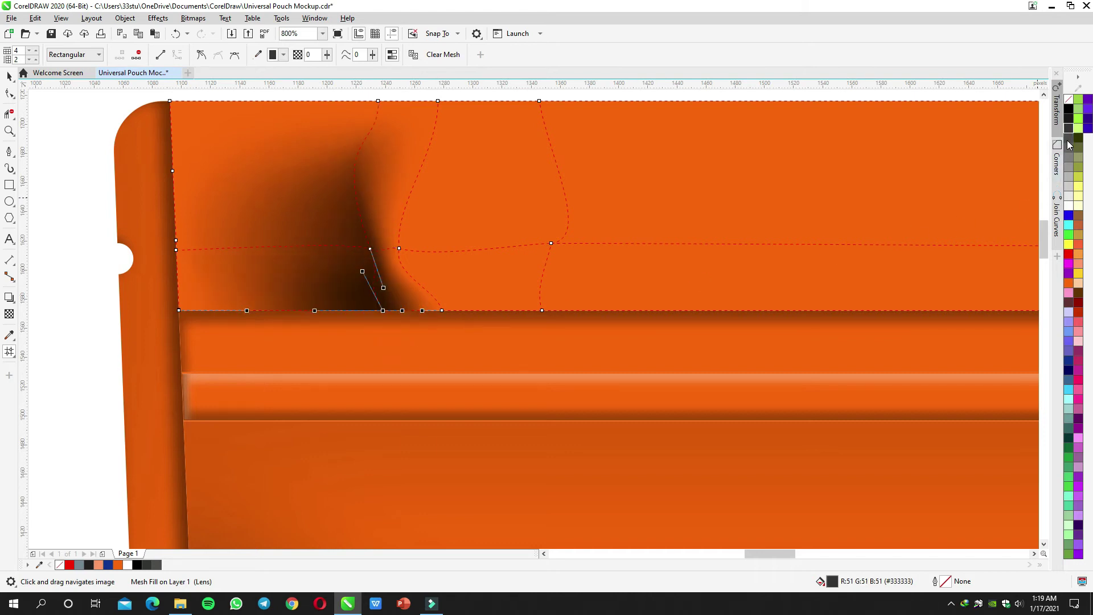
scroll(581, 256, "down", 4)
key("space")
left_click(549, 190)
left_click_drag(589, 233, 452, 207)
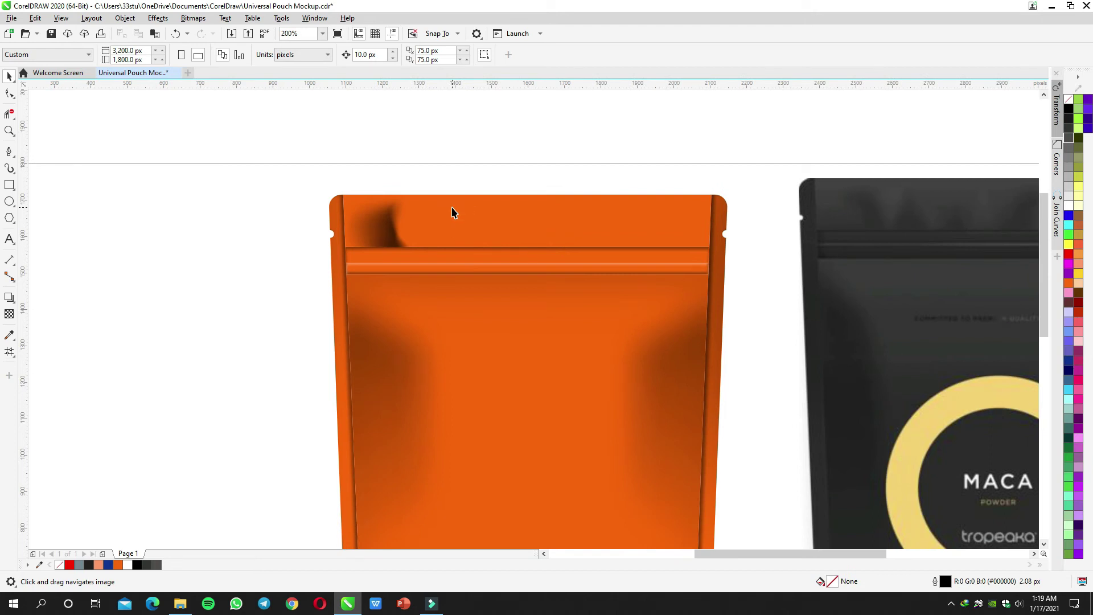
Step: Lighten the fold shadow by recolouring its dark mesh nodes mid grey (#808080)
scroll(395, 228, "up", 4)
key("space")
left_click(357, 222)
left_click_drag(347, 214, 402, 324)
left_click(1069, 167)
left_click(1069, 157)
scroll(728, 206, "down", 2)
key("space")
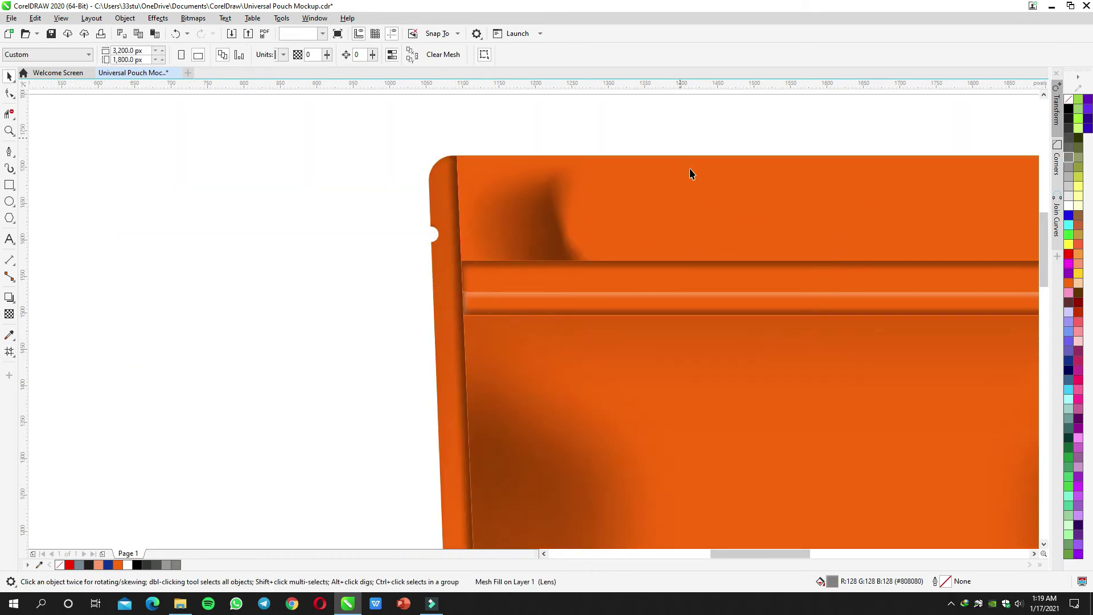
scroll(690, 173, "down", 3)
key("h")
scroll(591, 182, "up", 2)
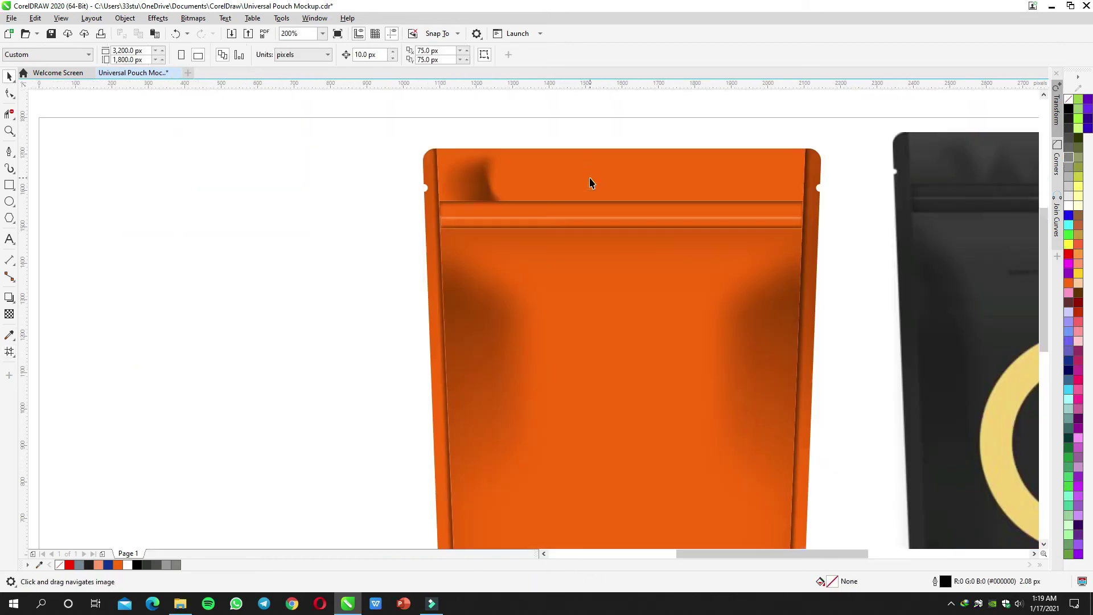
Step: Start a second fold shadow right of the first by adding mesh lines to the band and colouring the central dark nodes grey (#999999)
key("m")
left_click(546, 190)
scroll(555, 188, "up", 3)
double_click(547, 203)
double_click(509, 190)
left_click_drag(500, 252, 517, 288)
left_click(1071, 170)
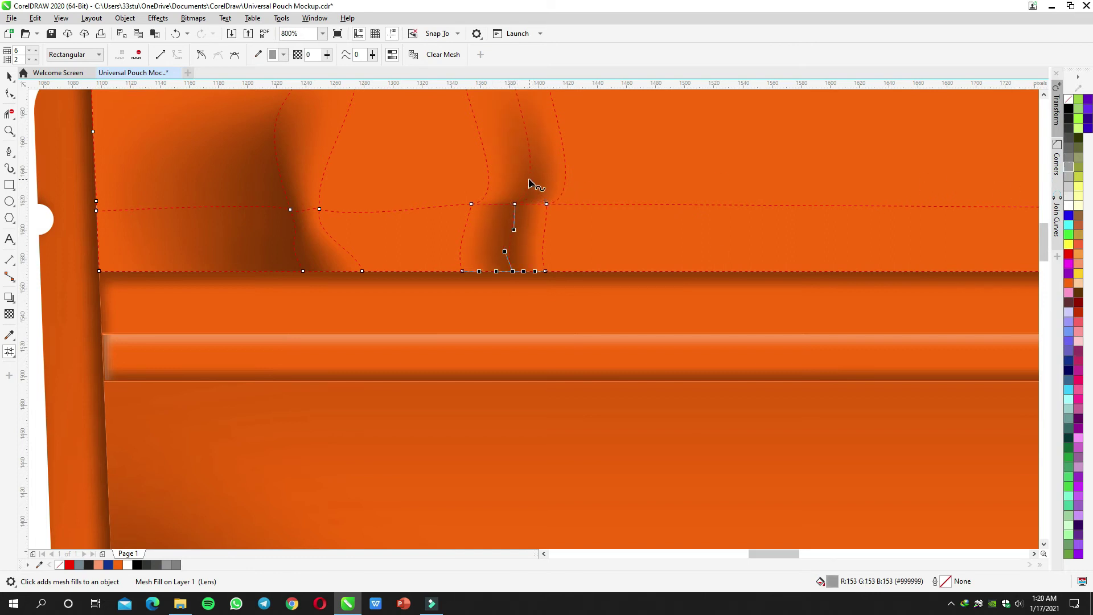
Step: Narrow the second fold by moving its left white mesh node beside the dark line and shortening that node's upper curve handle
left_click_drag(518, 161, 520, 163)
left_click_drag(471, 203, 504, 204)
scroll(506, 202, "up", 3)
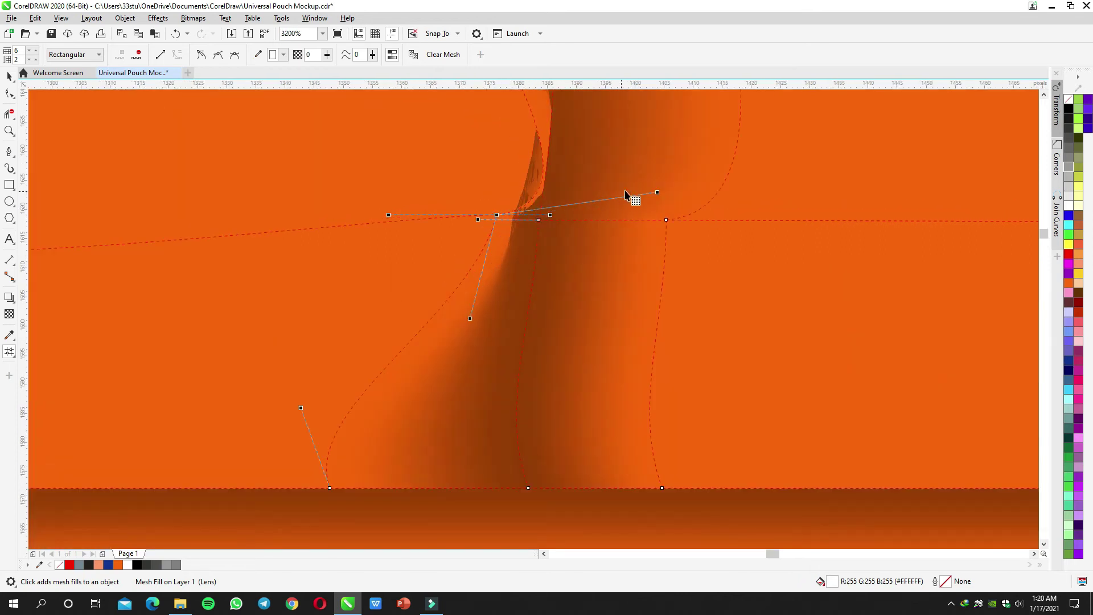
left_click_drag(591, 189, 595, 293)
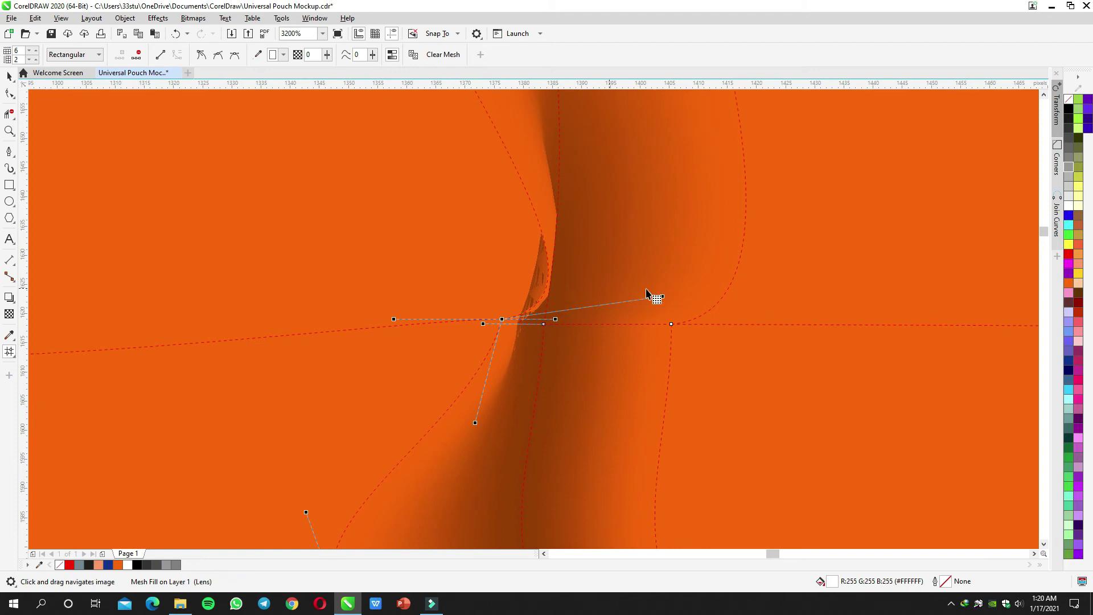
left_click_drag(663, 297, 569, 260)
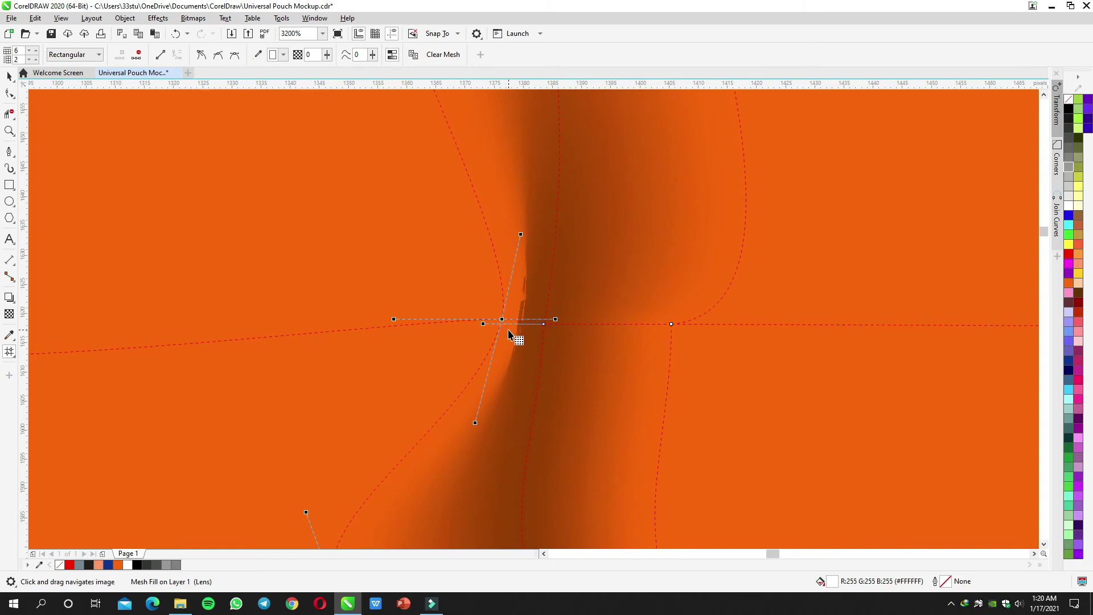
Step: Smooth the second fold's left edge by adjusting the horizontal curve handles between its white and dark mesh nodes
scroll(501, 325, "up", 1)
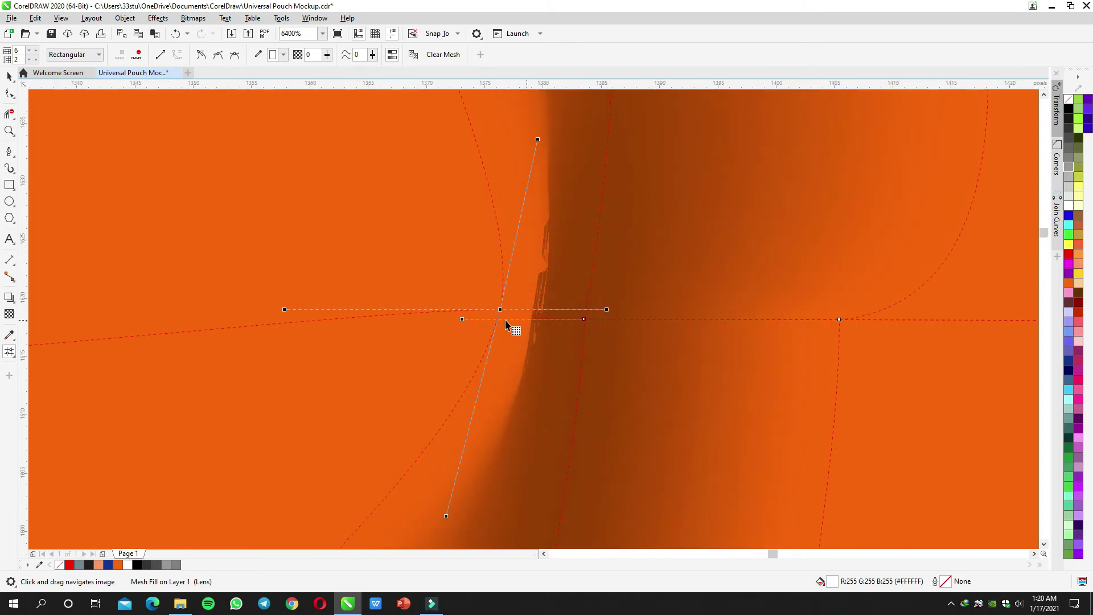
left_click_drag(473, 325, 518, 346)
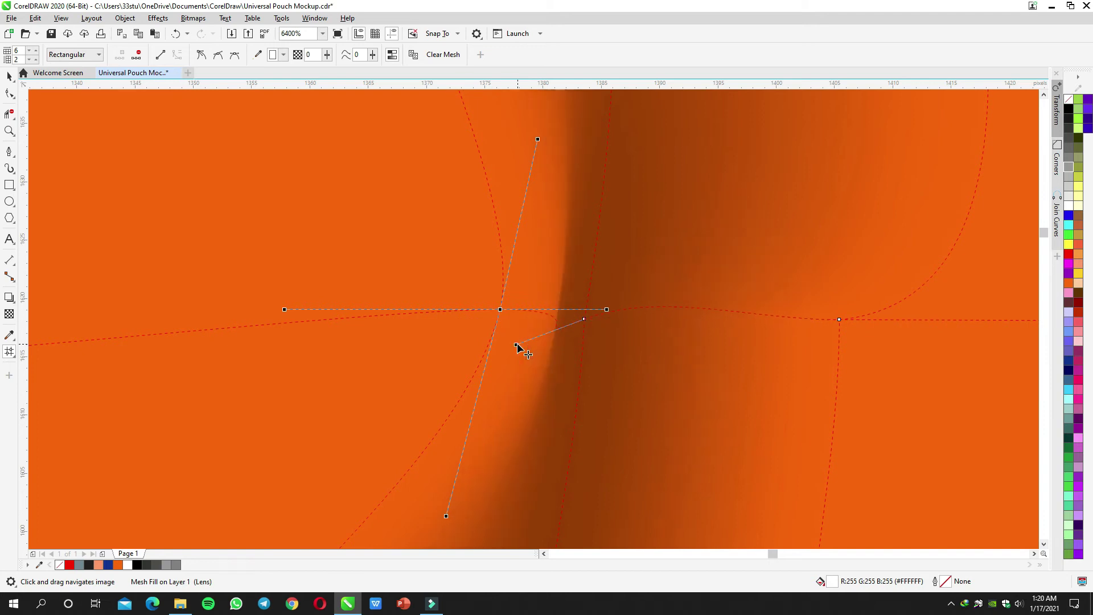
left_click(554, 329)
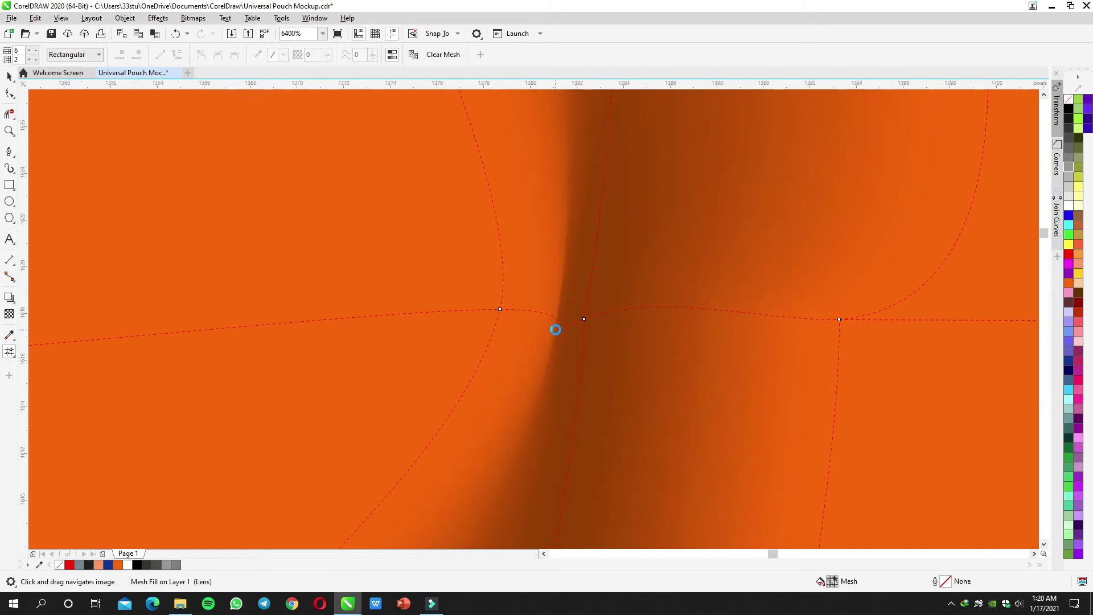
scroll(570, 330, "up", 2)
left_click(670, 287)
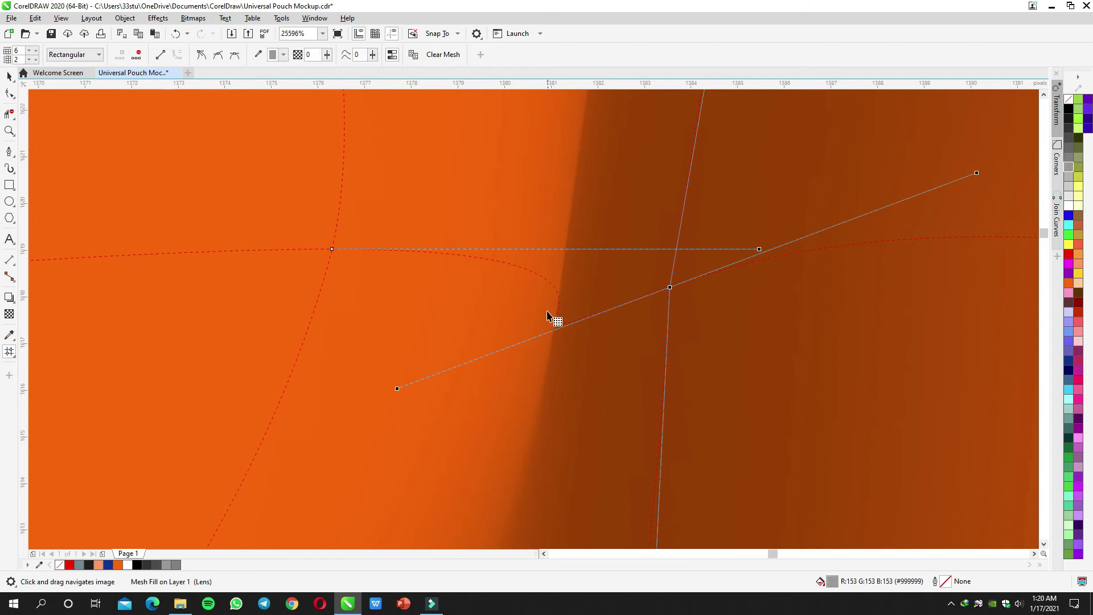
mouse_move(400, 388)
left_mouse_down()
mouse_move(438, 395)
mouse_move(569, 359)
mouse_move(652, 290)
left_mouse_up()
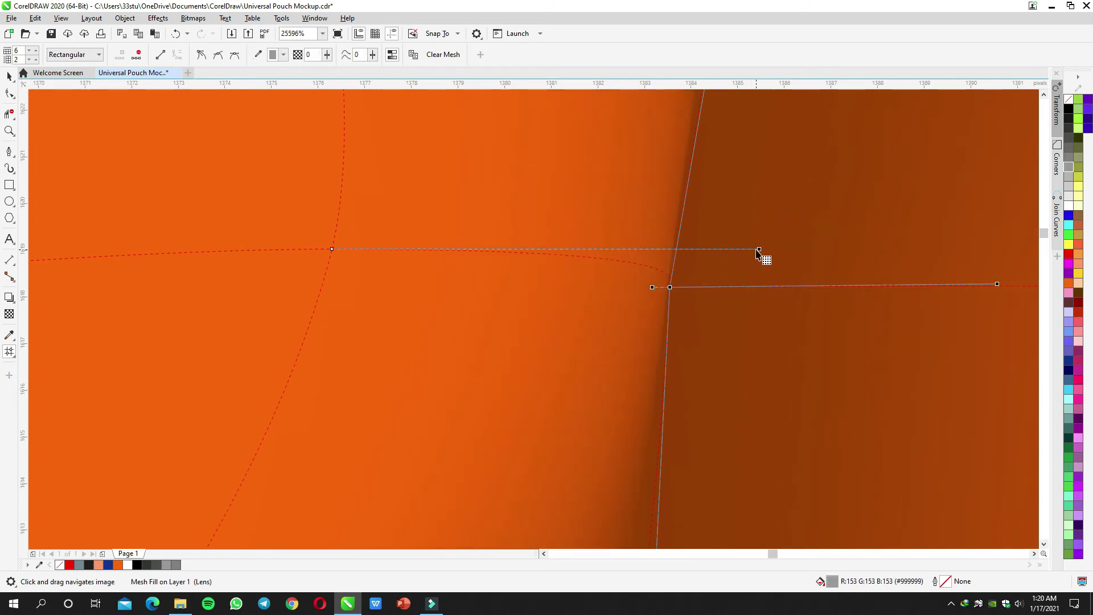
left_click_drag(759, 249, 438, 242)
scroll(495, 269, "down", 6)
key("space")
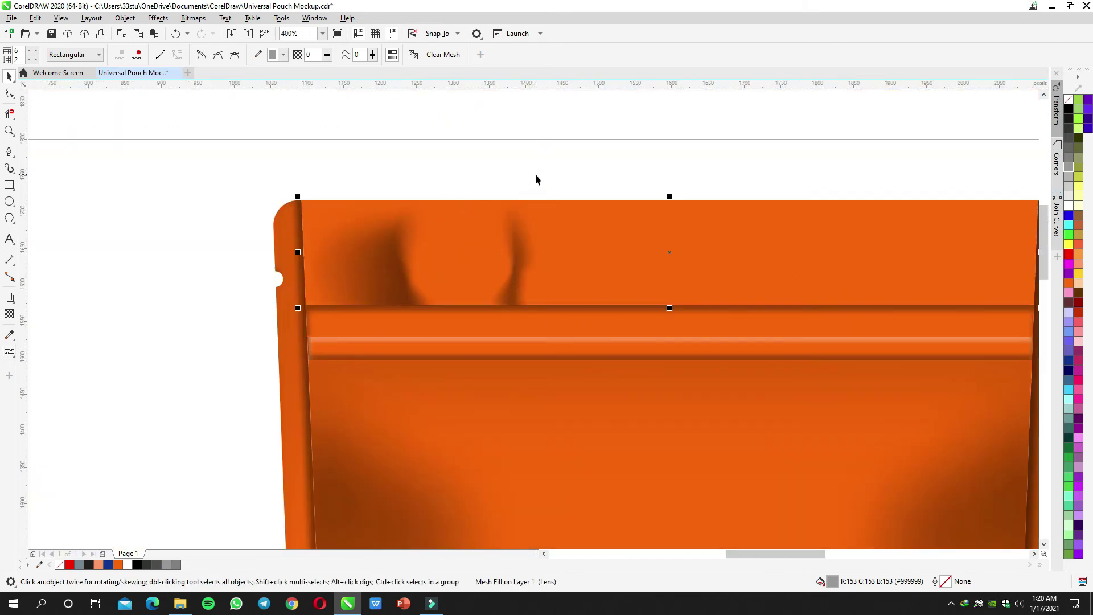
Step: Lighten the second fold shadow by recolouring its dark mesh nodes light grey (#CCCCCC)
left_click(535, 174)
scroll(581, 270, "down", 1)
left_click_drag(576, 273, 443, 305)
scroll(492, 256, "up", 1)
left_click(493, 258)
key("m")
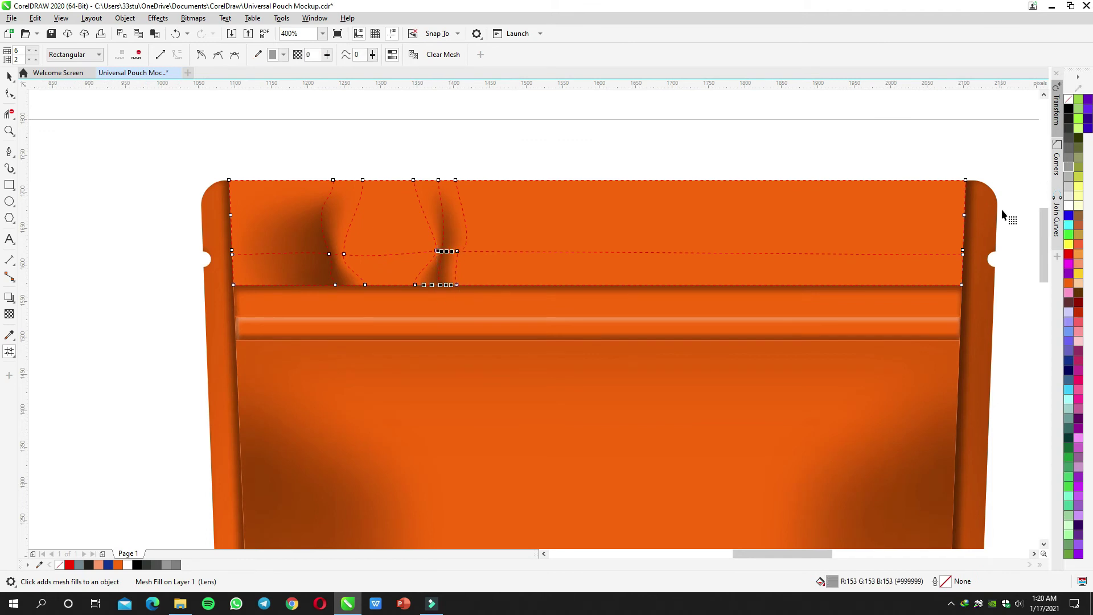
left_click(1068, 187)
scroll(581, 251, "up", 2)
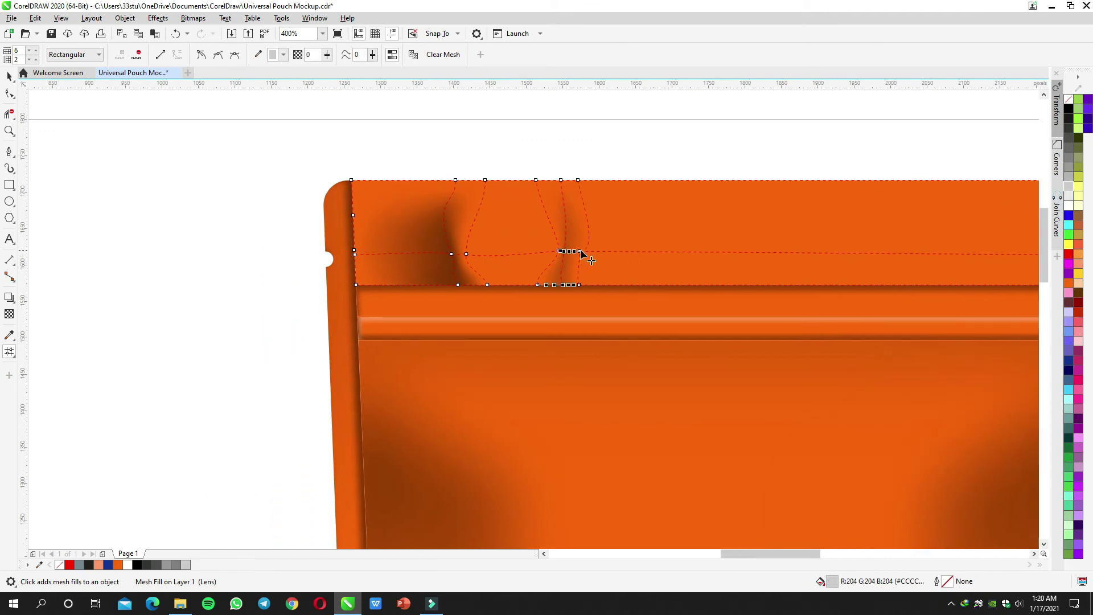
Step: Lighten the first fold shadow by recolouring its central and lower dark mesh nodes grey (#B3B3B3)
scroll(450, 254, "up", 2)
left_click_drag(435, 242, 476, 297)
left_click_drag(425, 350, 501, 414, "shift")
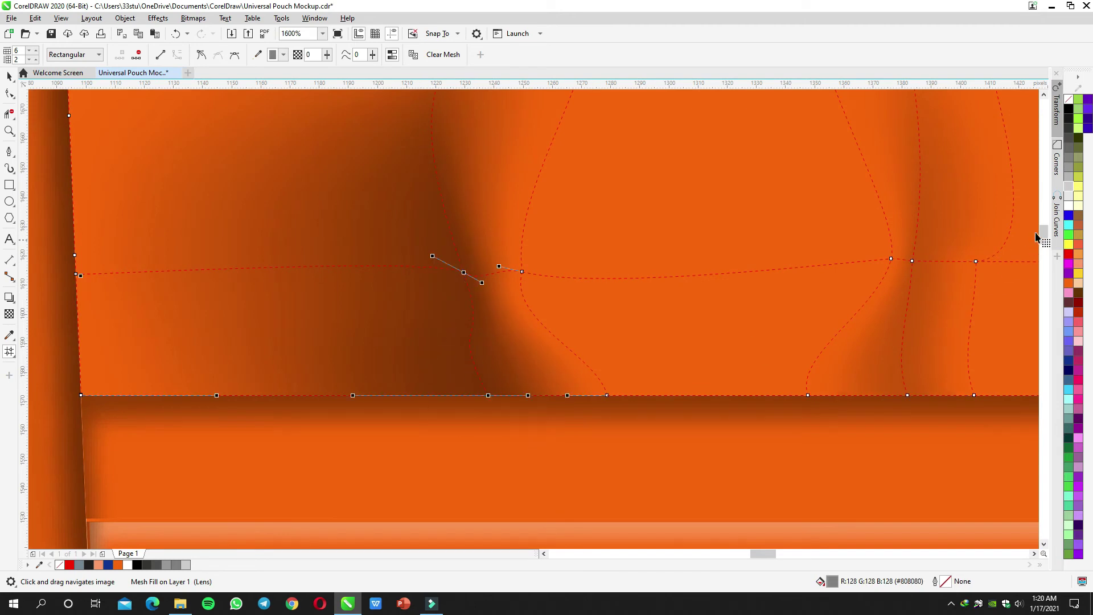
left_click(1068, 177)
scroll(740, 264, "down", 1)
left_click_drag(739, 263, 513, 267)
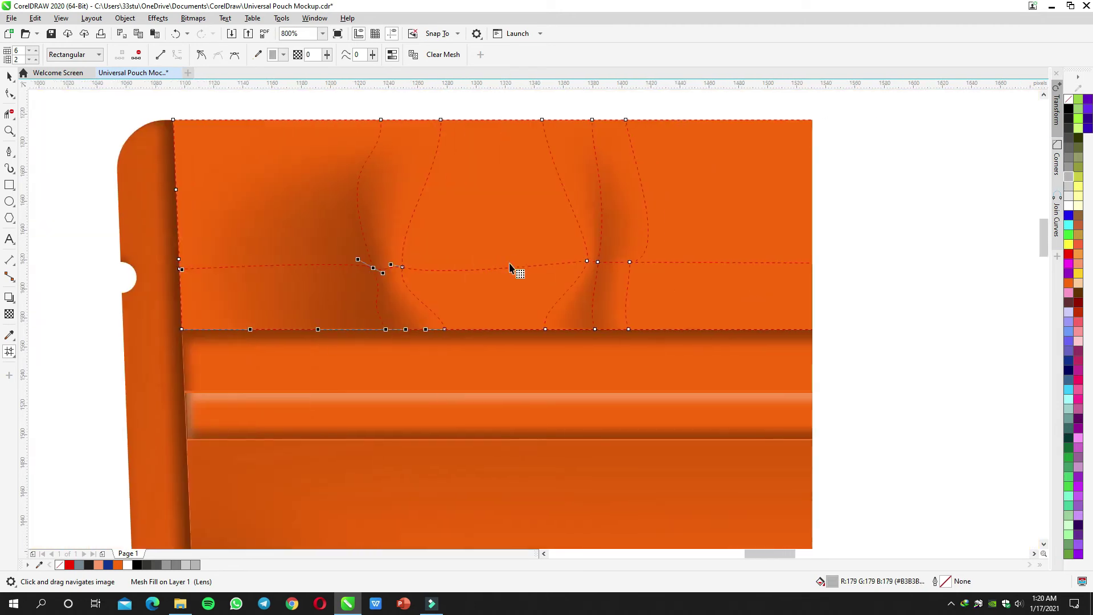
Step: Recolour the second fold's central and lower dark mesh nodes grey (#B3B3B3) to match the first fold
scroll(592, 263, "up", 1)
left_click_drag(625, 242, 584, 281)
left_click_drag(613, 353, 575, 419, "shift")
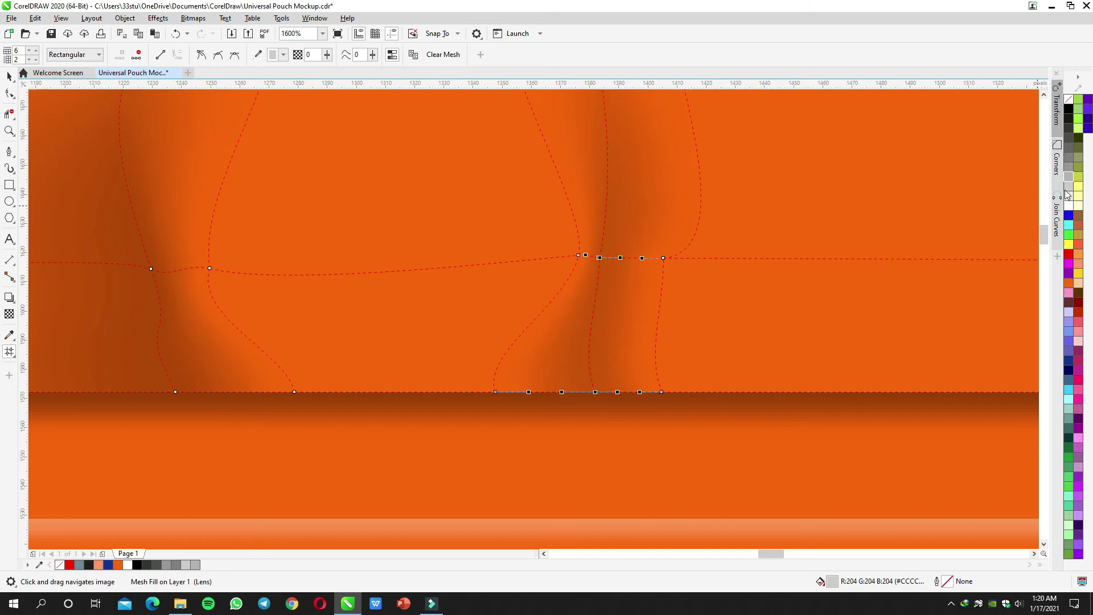
key("space")
scroll(720, 246, "down", 5)
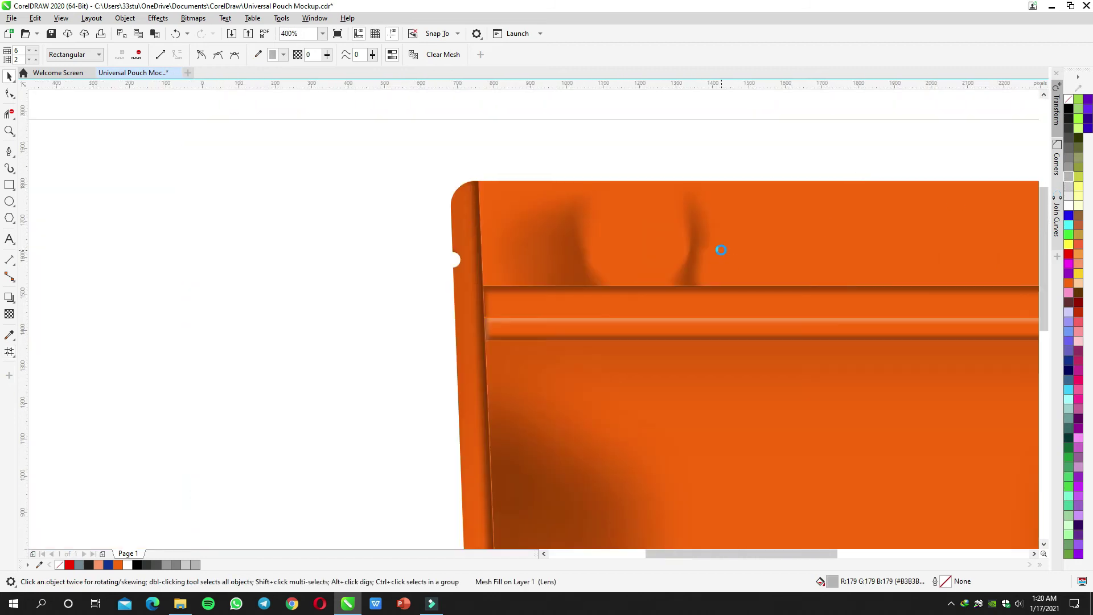
scroll(555, 243, "up", 1)
scroll(413, 226, "up", 1)
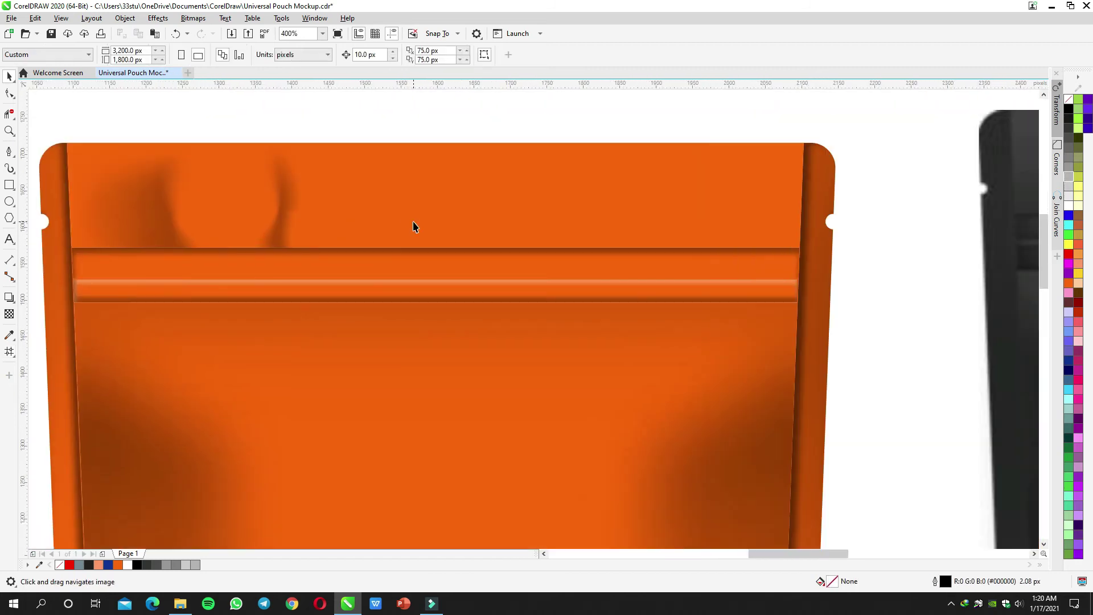
Step: Flare the second fold's base to the right by moving its lower white and dark mesh nodes along the band's lower edge
scroll(414, 226, "down", 1)
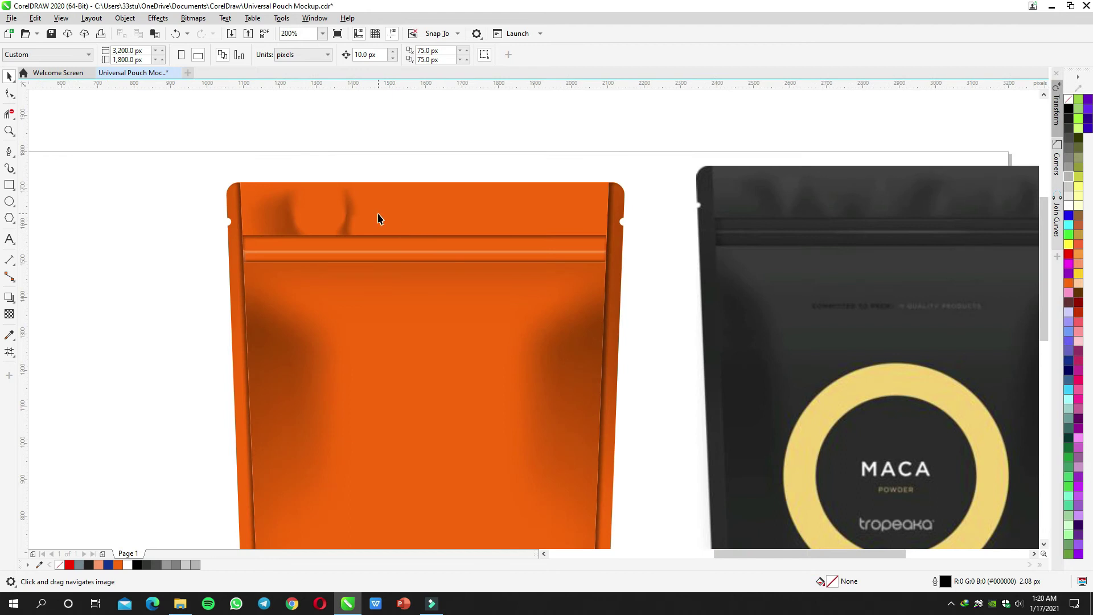
scroll(378, 218, "up", 1)
scroll(391, 232, "left", 1)
scroll(459, 239, "down", 1)
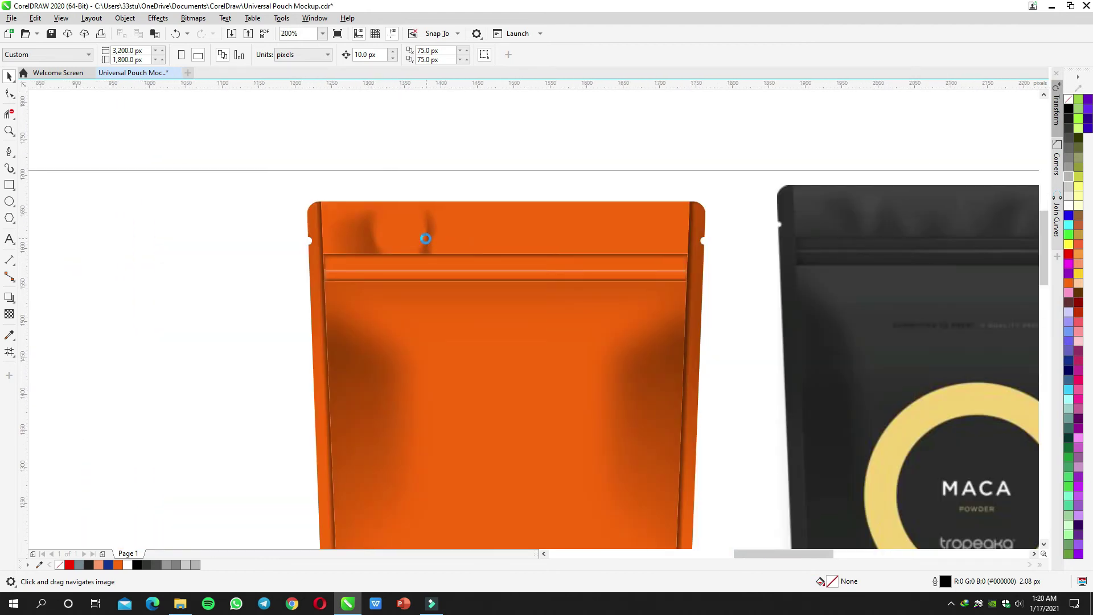
left_click(444, 268)
scroll(450, 276, "up", 1)
left_click_drag(451, 277, 492, 275)
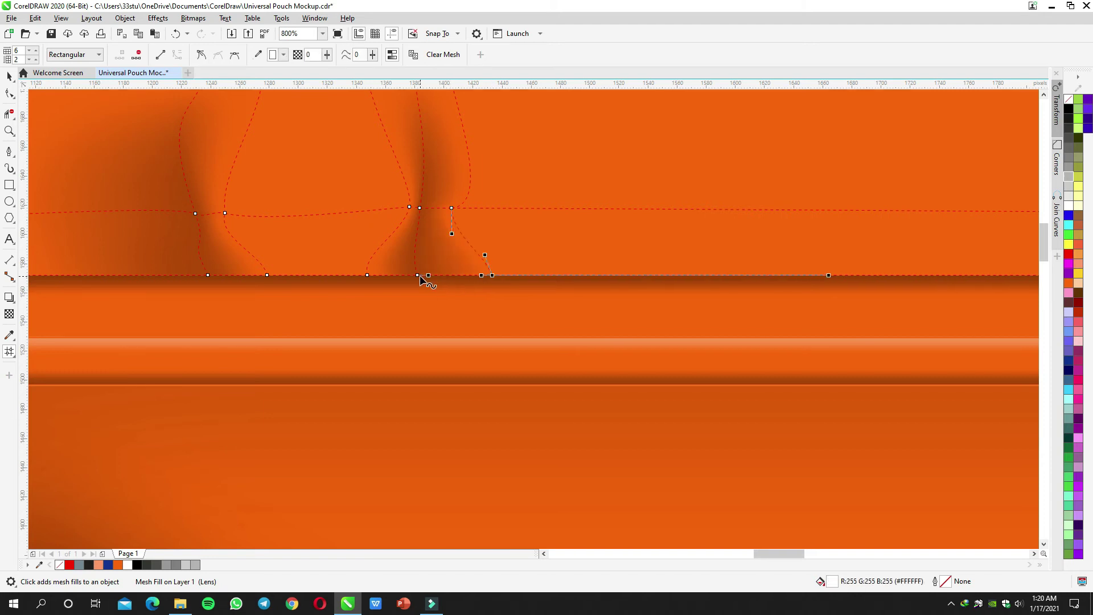
left_click_drag(418, 275, 435, 276)
key("space")
scroll(435, 279, "down", 2)
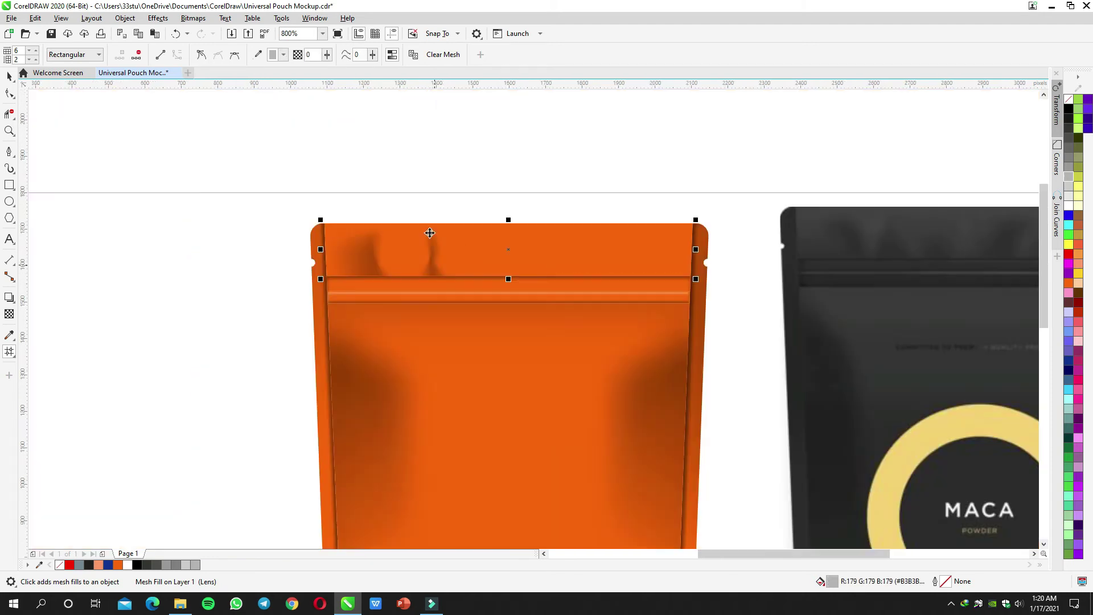
key("Escape")
Step: Add a faint shadow between the two folds by inserting a mesh node there and colouring it very light grey
scroll(384, 256, "up", 1)
double_click(409, 261)
scroll(473, 268, "down", 1)
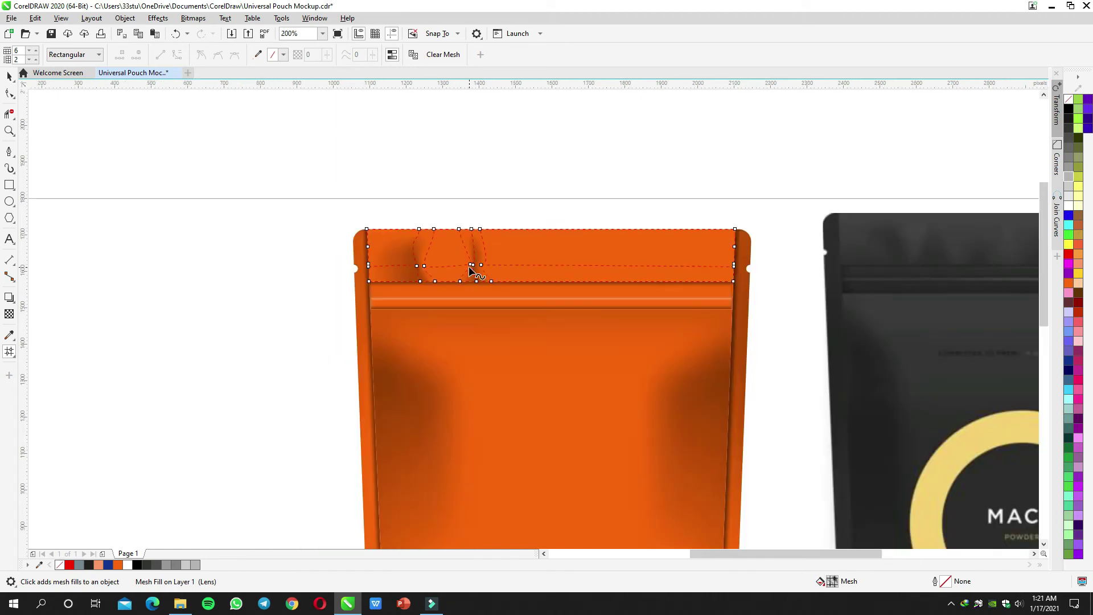
left_click_drag(487, 273, 385, 260)
scroll(335, 246, "up", 1)
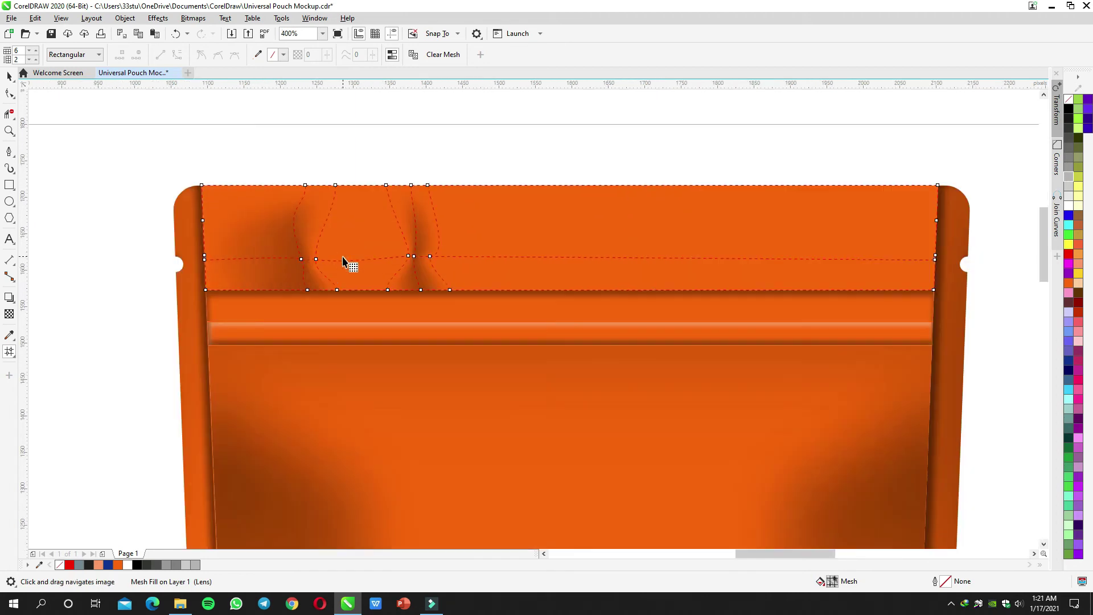
double_click(339, 262)
left_click(1070, 199)
left_click_drag(363, 283, 306, 205)
key("space")
left_click(434, 191)
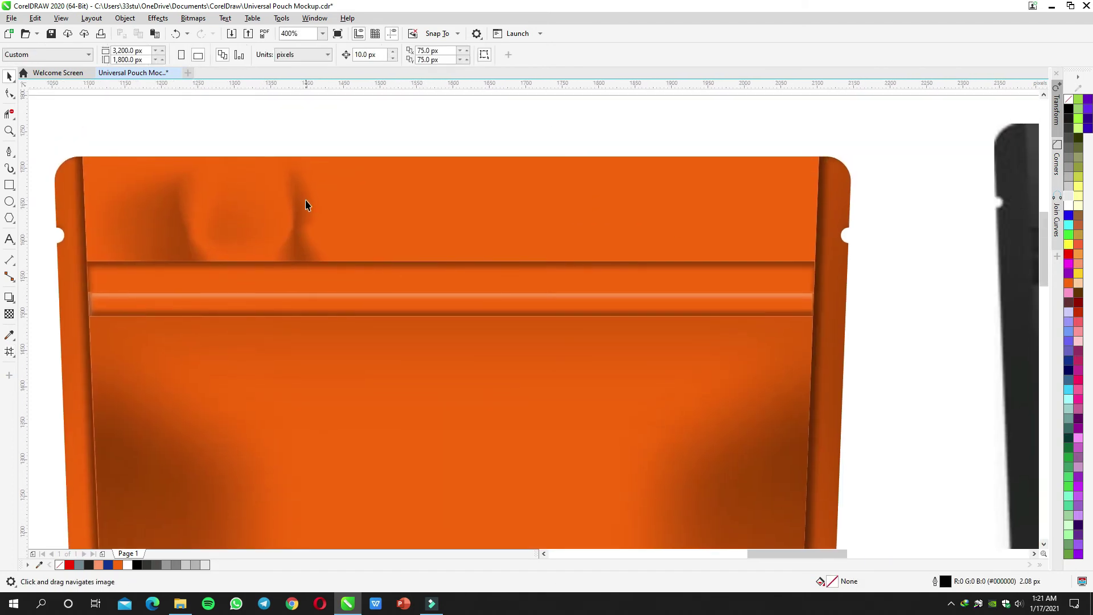
scroll(310, 203, "down", 1)
scroll(310, 188, "up", 1)
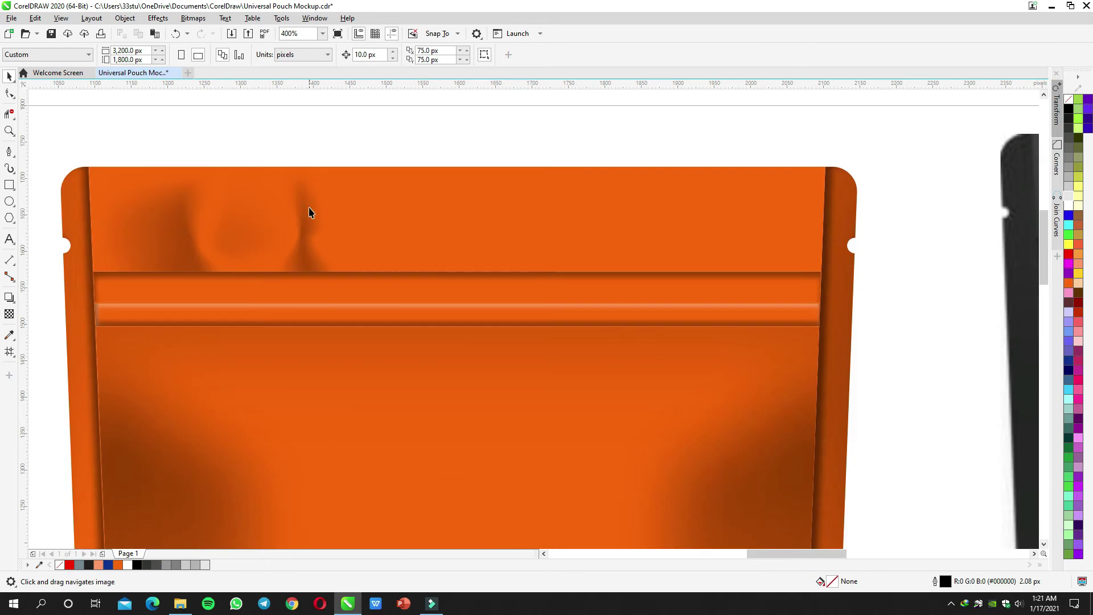
Step: Try to move the upper node of the second fold's left mesh line closer to its dark line
key("space")
scroll(298, 181, "up", 1)
left_click_drag(248, 152, 289, 152)
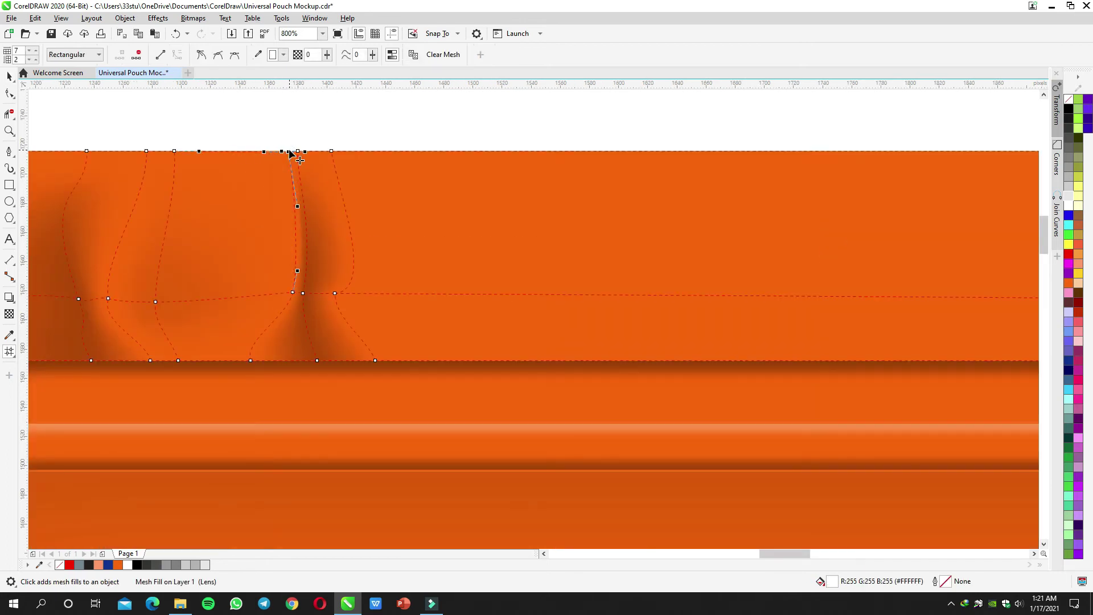
key("ctrl+z")
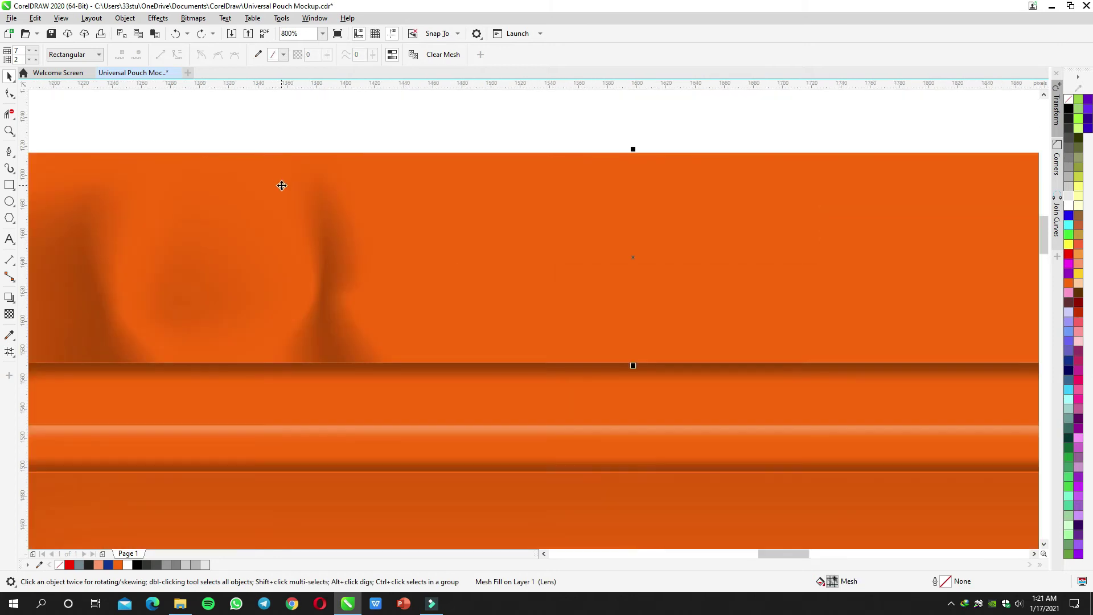
Step: Reshape the upper part of the second fold by adjusting the curve handles along its dark central mesh line
left_click(316, 154)
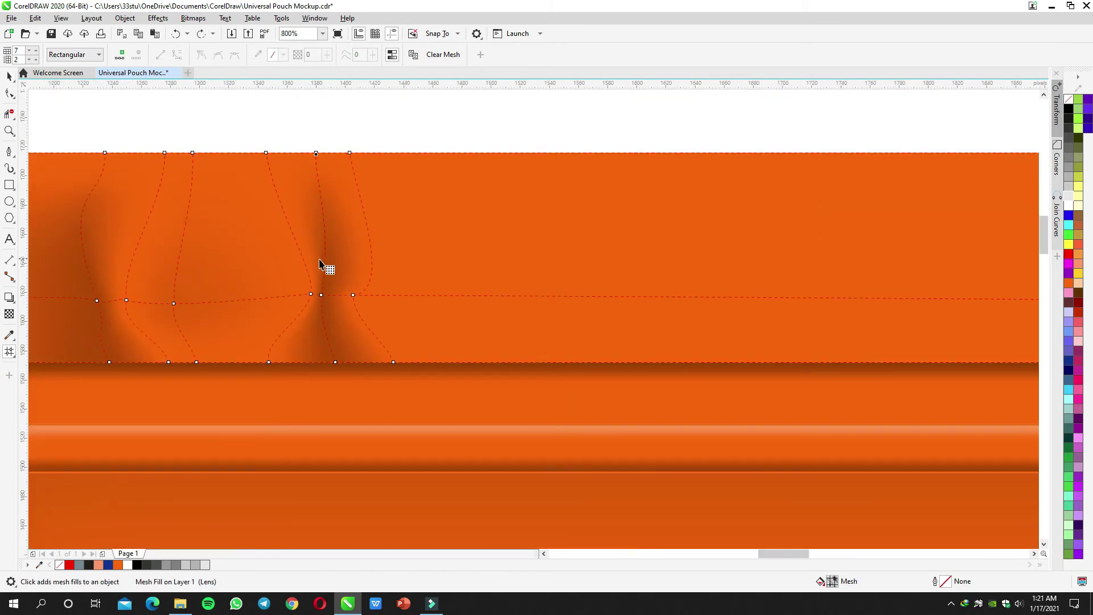
left_click(321, 296)
left_click_drag(331, 219, 334, 226)
left_click_drag(326, 182, 326, 186)
left_click(322, 295)
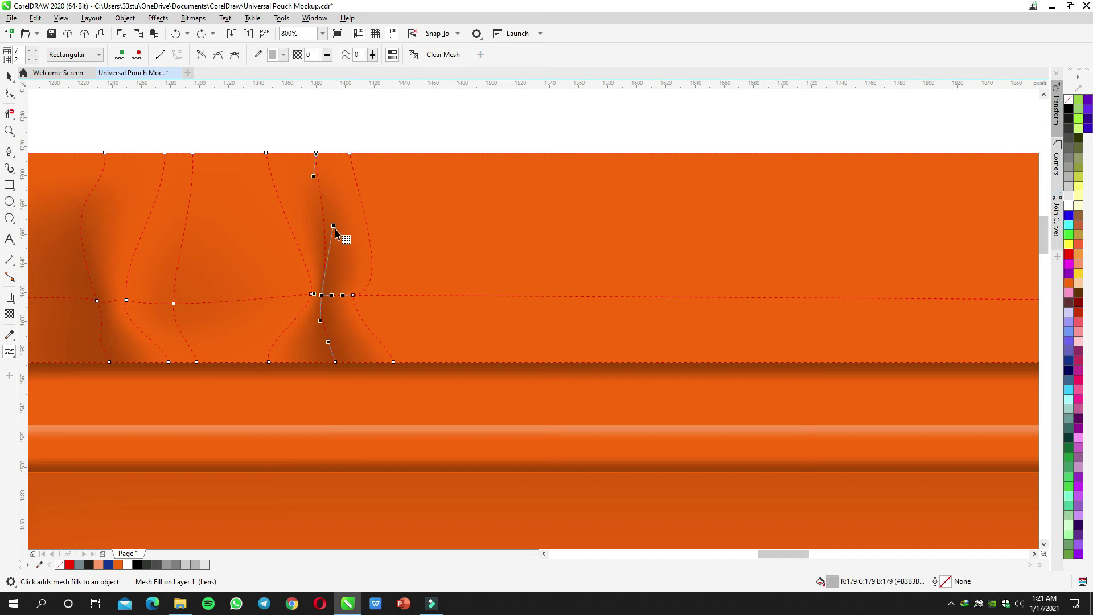
left_click(321, 230)
left_click(322, 295)
left_click_drag(335, 227, 321, 216)
key("space")
left_click(357, 132)
scroll(385, 207, "down", 2)
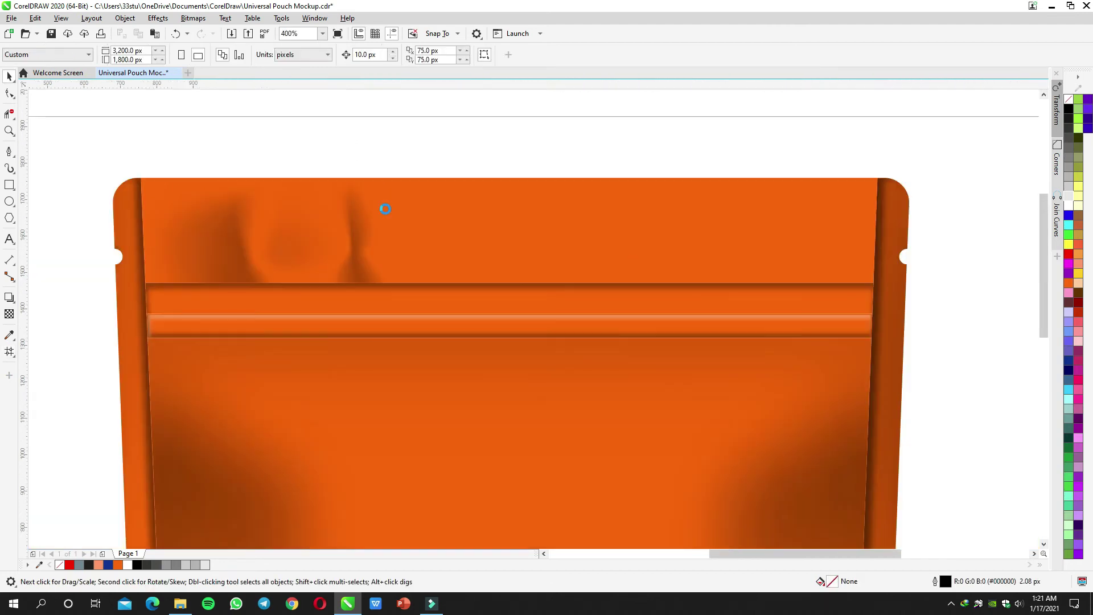
Step: Compare the fold shadows on the orange pouch's top band with those on the black reference pouch
left_click_drag(411, 218, 388, 196)
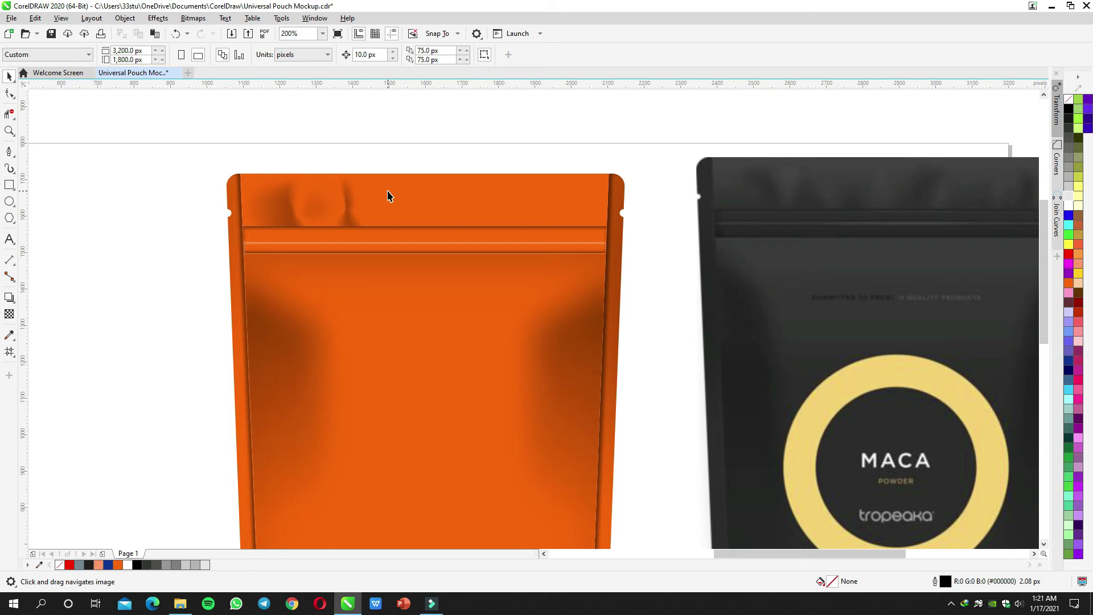
scroll(394, 197, "up", 2)
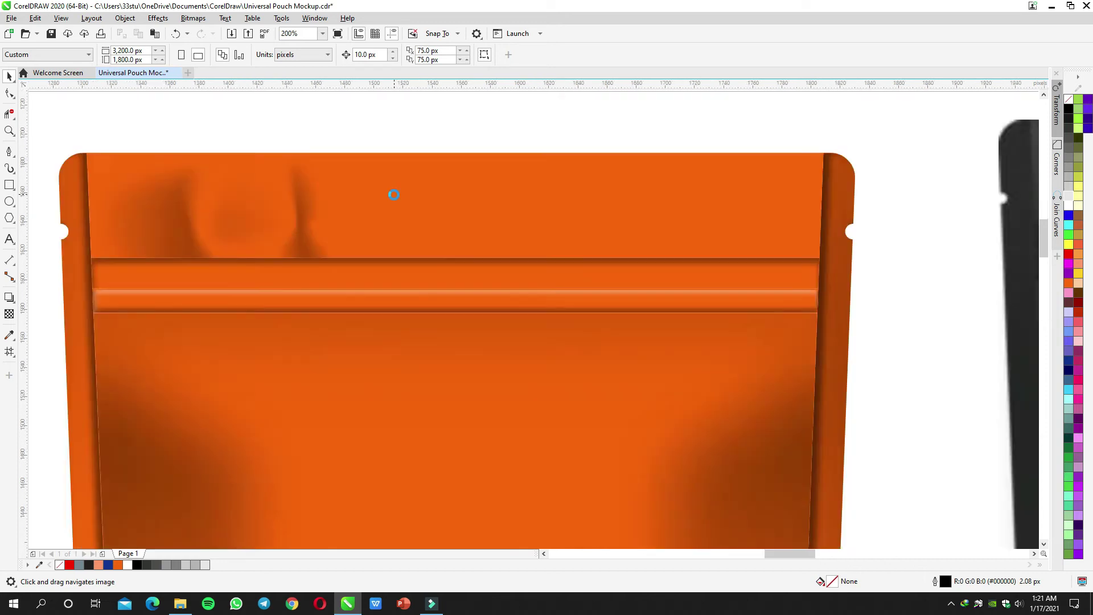
key("m")
scroll(385, 214, "down", 1)
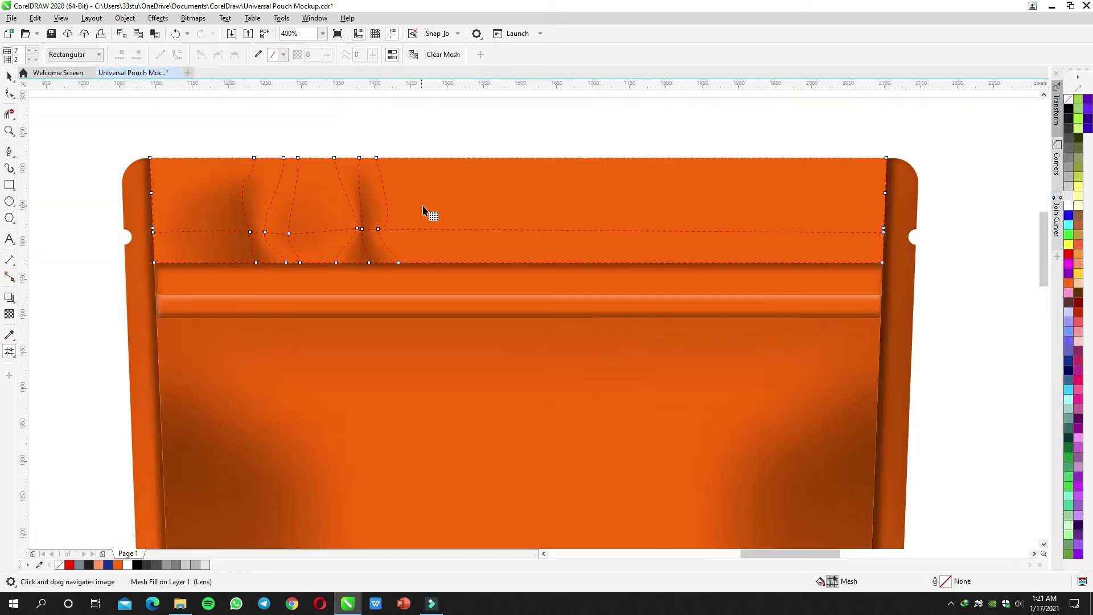
scroll(603, 193, "right", 6)
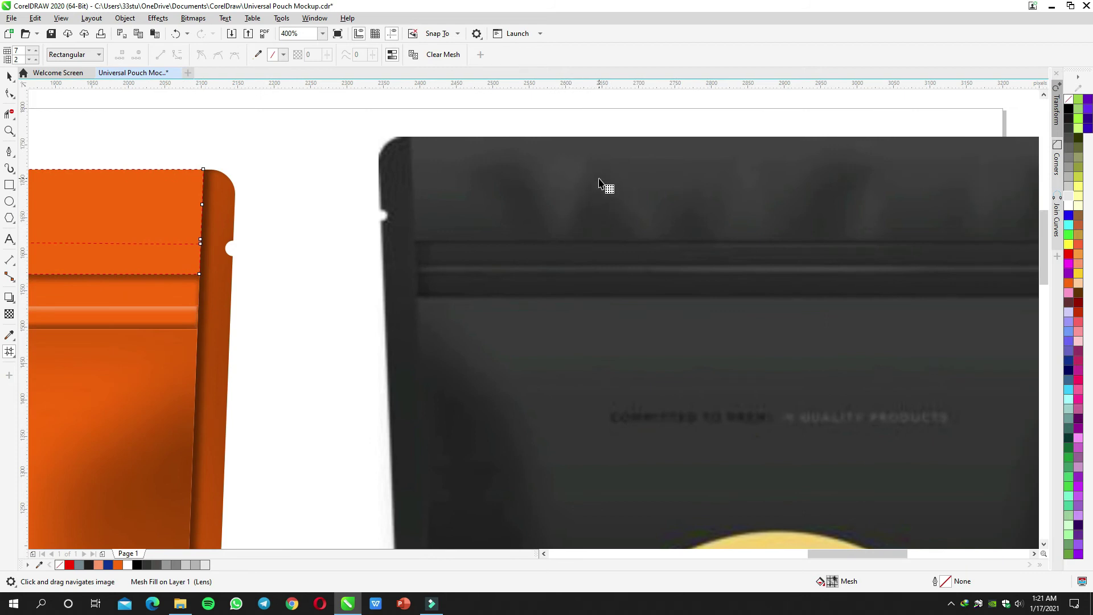
scroll(352, 272, "down", 1)
left_click_drag(351, 272, 772, 271)
scroll(434, 232, "up", 2)
scroll(449, 230, "up", 2)
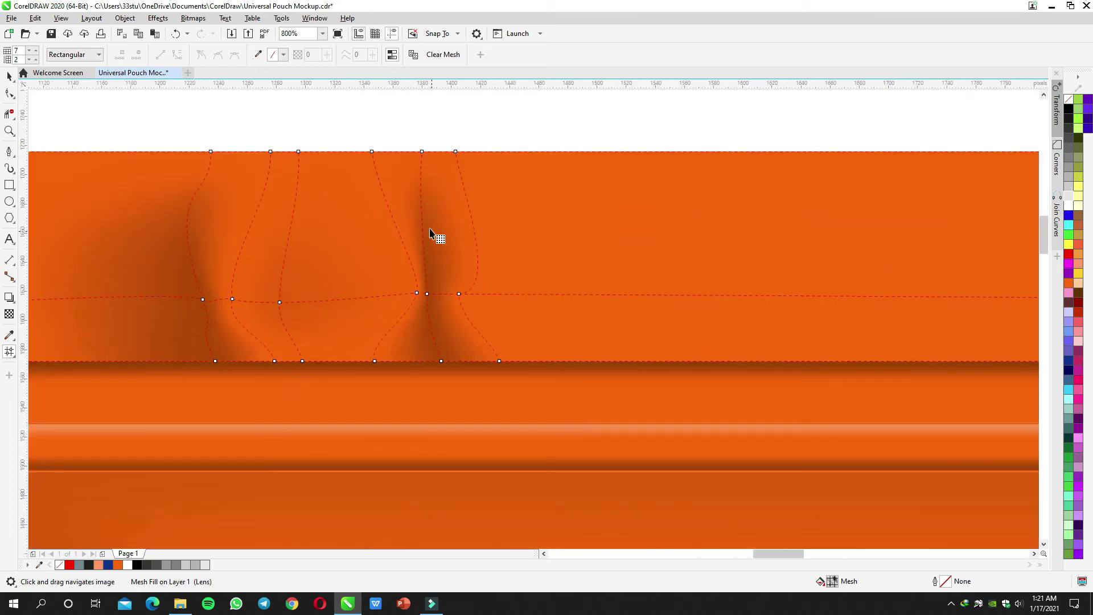
Step: Shorten the second fold's shadow by inserting a mesh row across its upper part and colouring the new nodes there white
double_click(421, 218)
left_click_drag(492, 268, 492, 268)
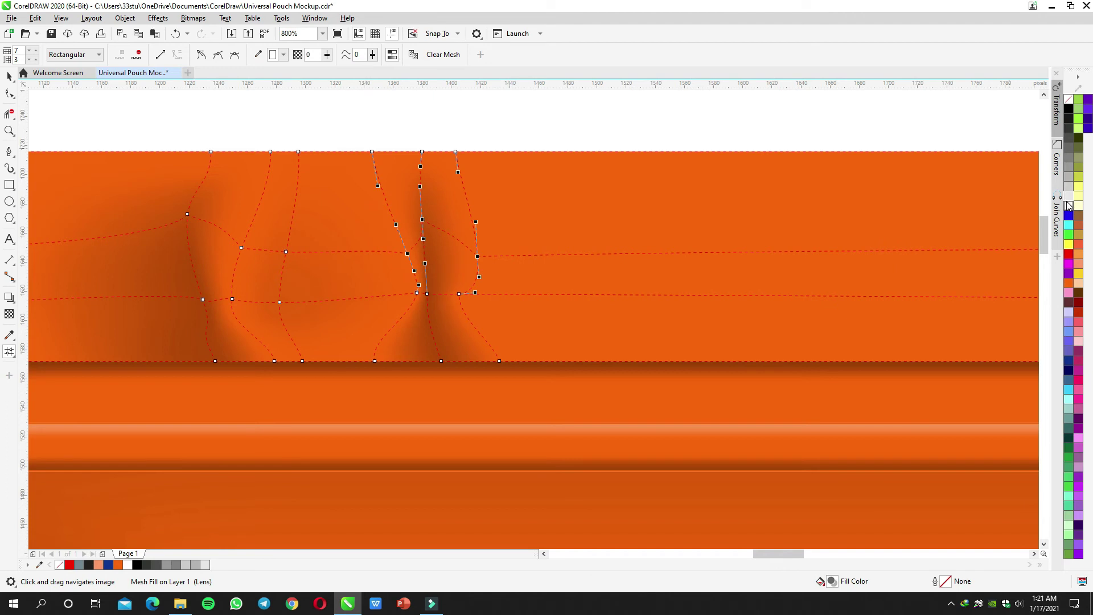
key("space")
left_click(588, 136)
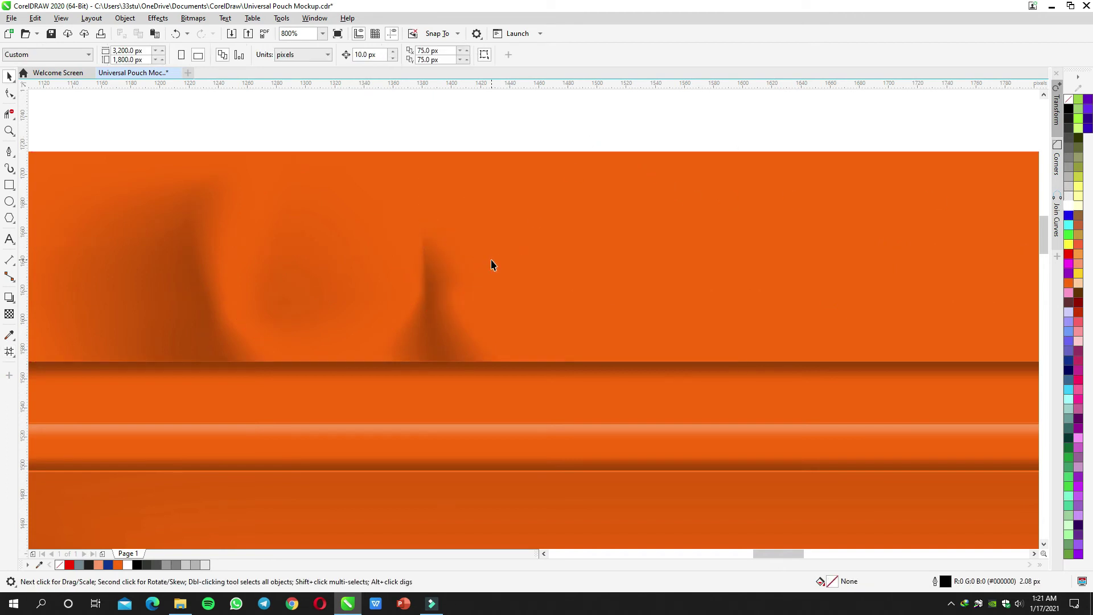
scroll(492, 262, "down", 1)
scroll(452, 264, "up", 1)
Step: Move the new row's node on the second fold's left mesh line up and outward, away from the dark line
key("space")
scroll(455, 251, "up", 2)
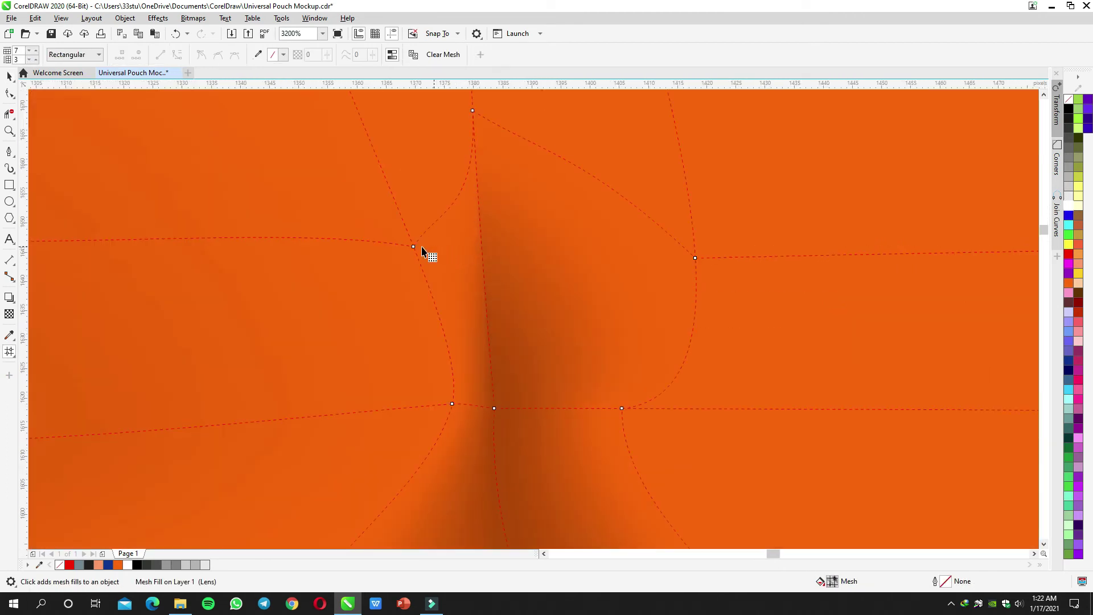
left_click_drag(413, 247, 348, 193)
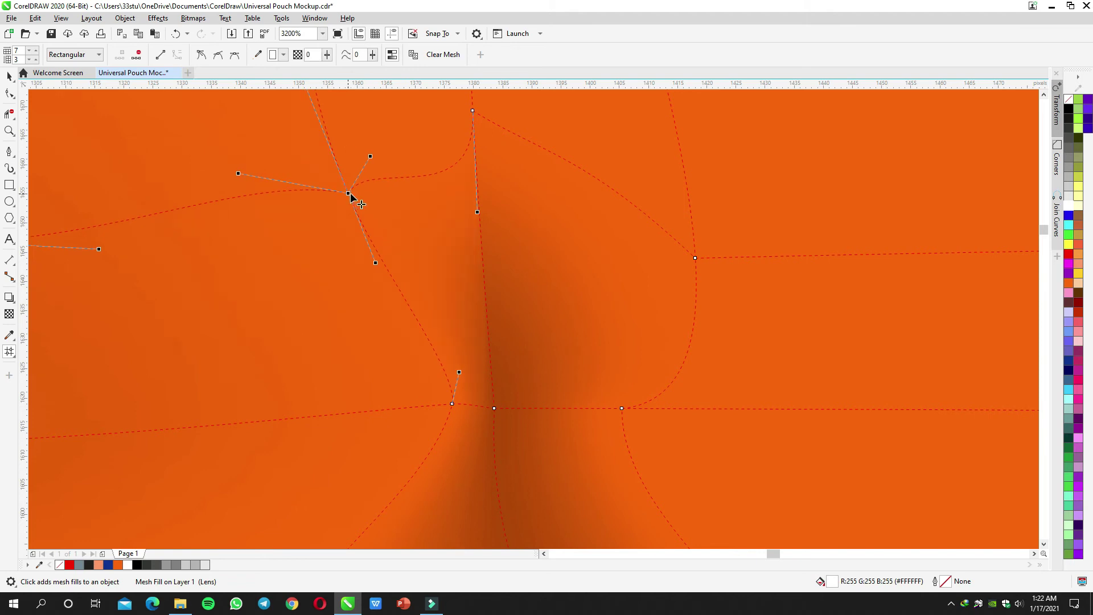
scroll(357, 198, "down", 2)
scroll(399, 171, "down", 1)
key("space")
scroll(439, 171, "down", 2)
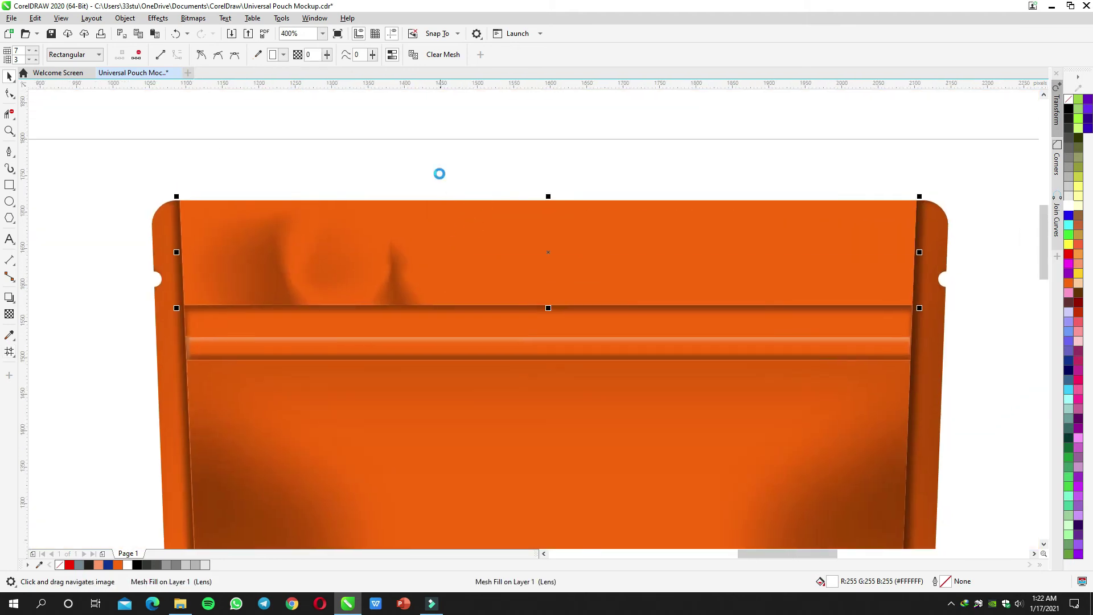
Step: Refine the second fold's tip by lowering the white node on its central mesh line and adjusting the curve handles along that line
scroll(384, 264, "up", 2)
key("space")
left_click(412, 291)
left_click_drag(405, 182, 382, 168)
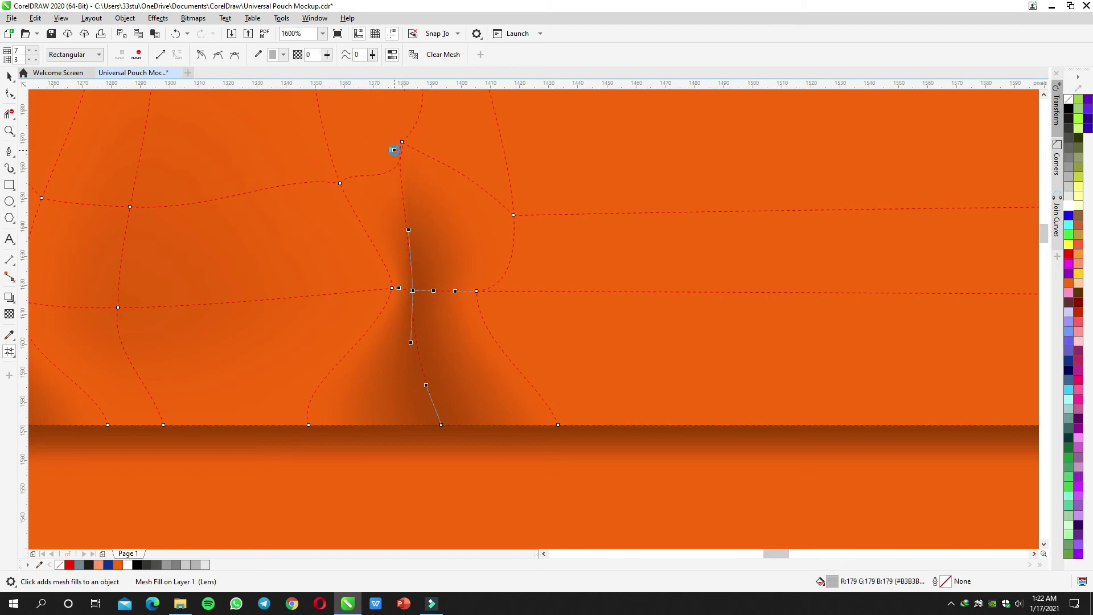
left_click_drag(403, 142, 414, 166)
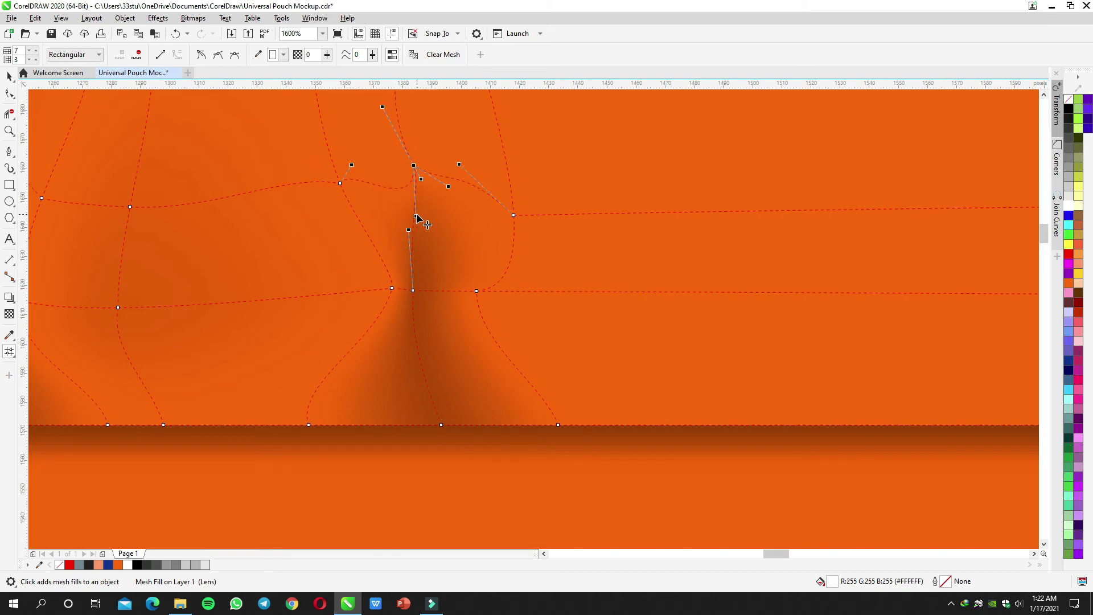
left_click(413, 291)
scroll(417, 289, "up", 2)
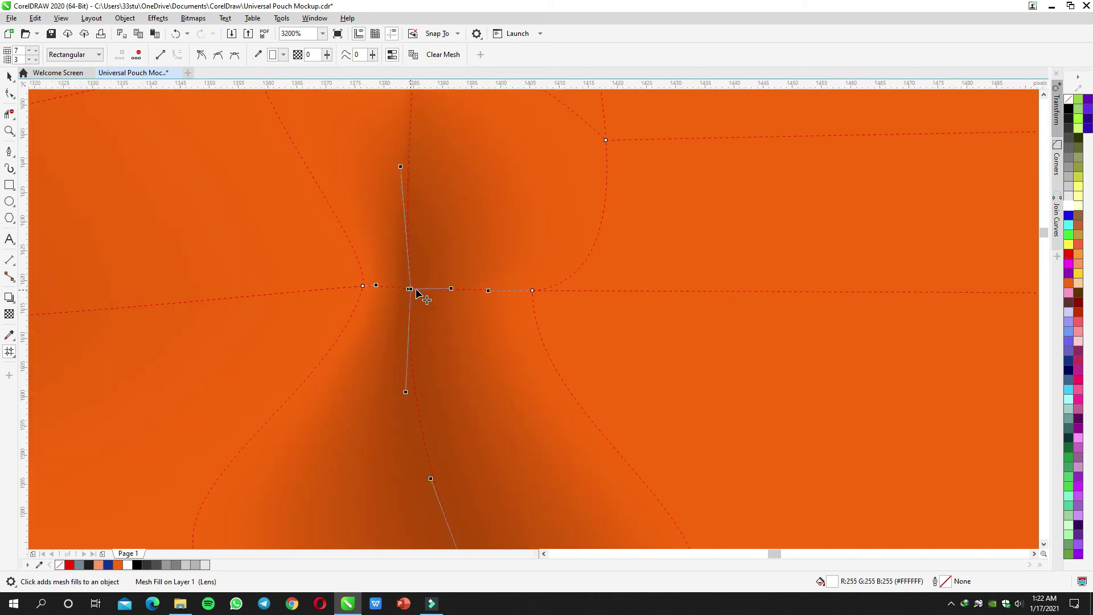
scroll(427, 290, "down", 6)
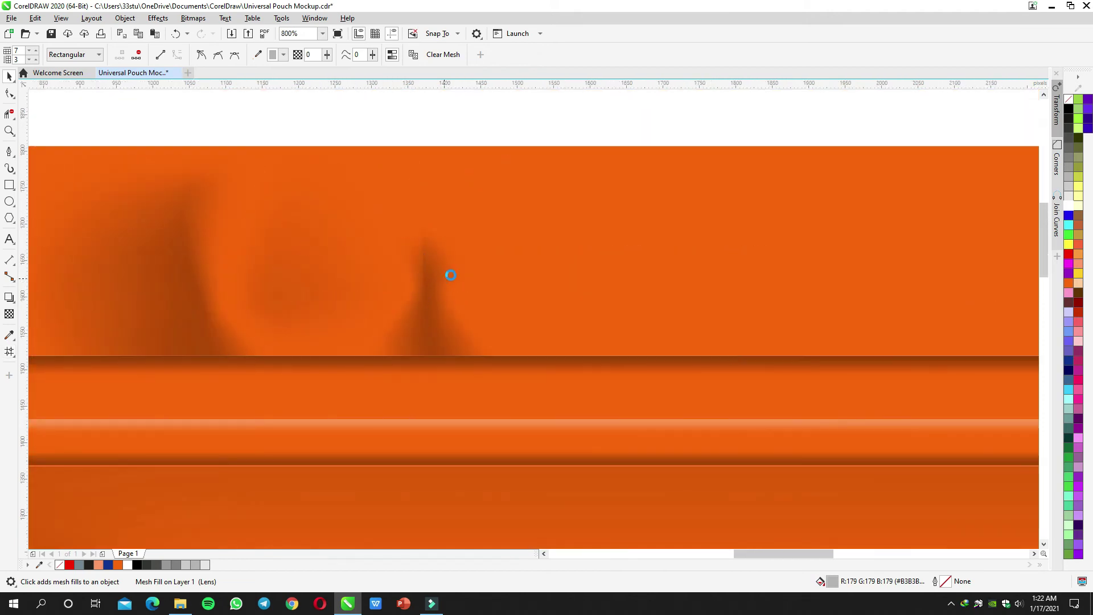
key("space")
key("space")
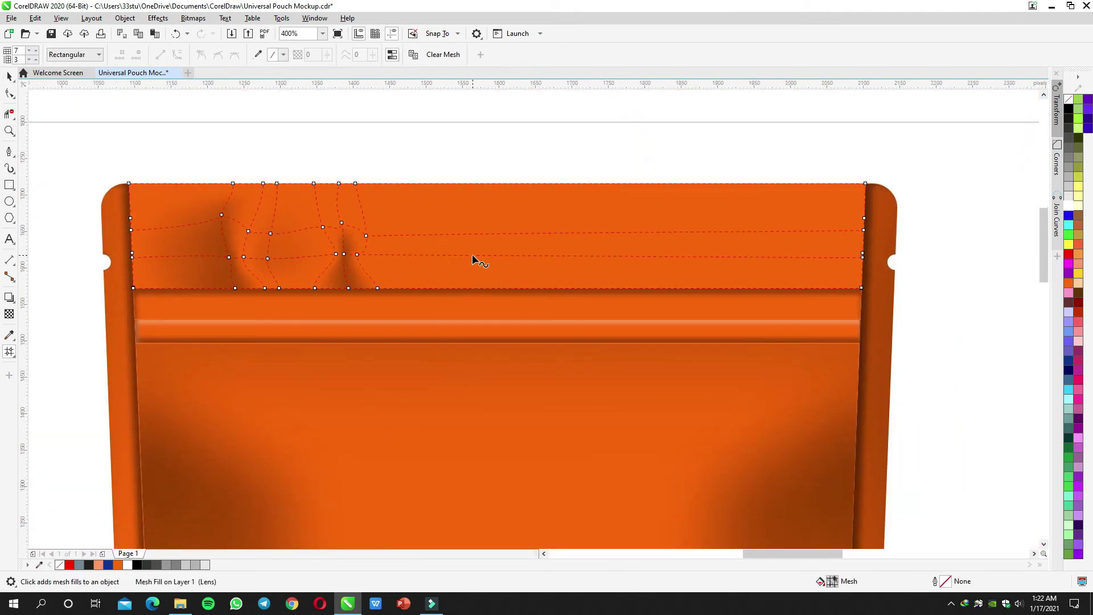
Step: Examine the black reference pouch's top band to decide where the next fold belongs on the orange pouch
scroll(479, 256, "down", 4)
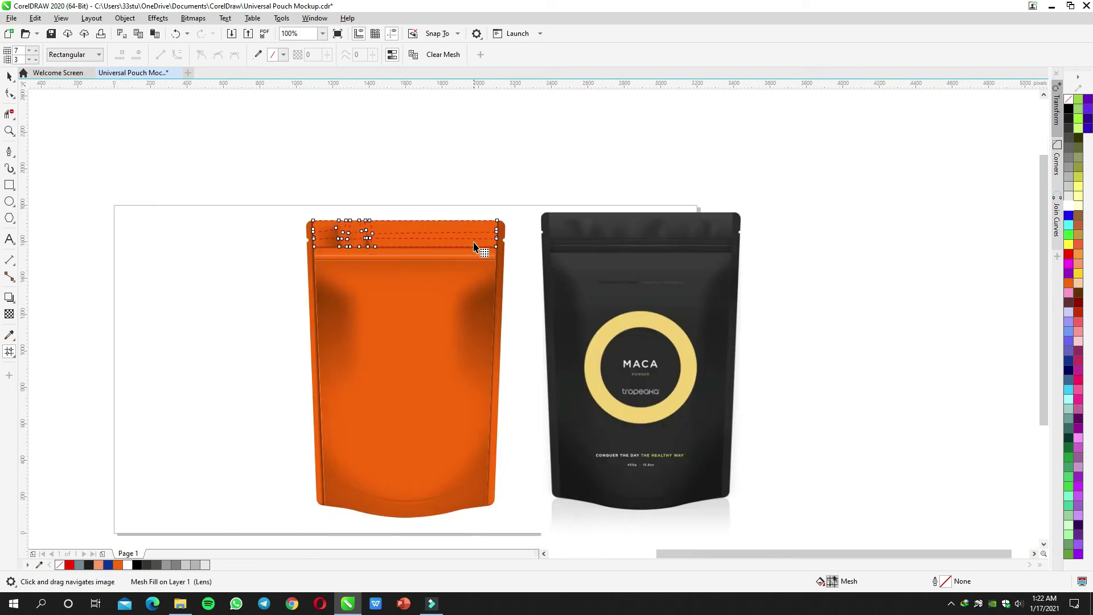
scroll(455, 246, "up", 2)
left_click_drag(373, 230, 403, 225)
scroll(508, 227, "up", 1)
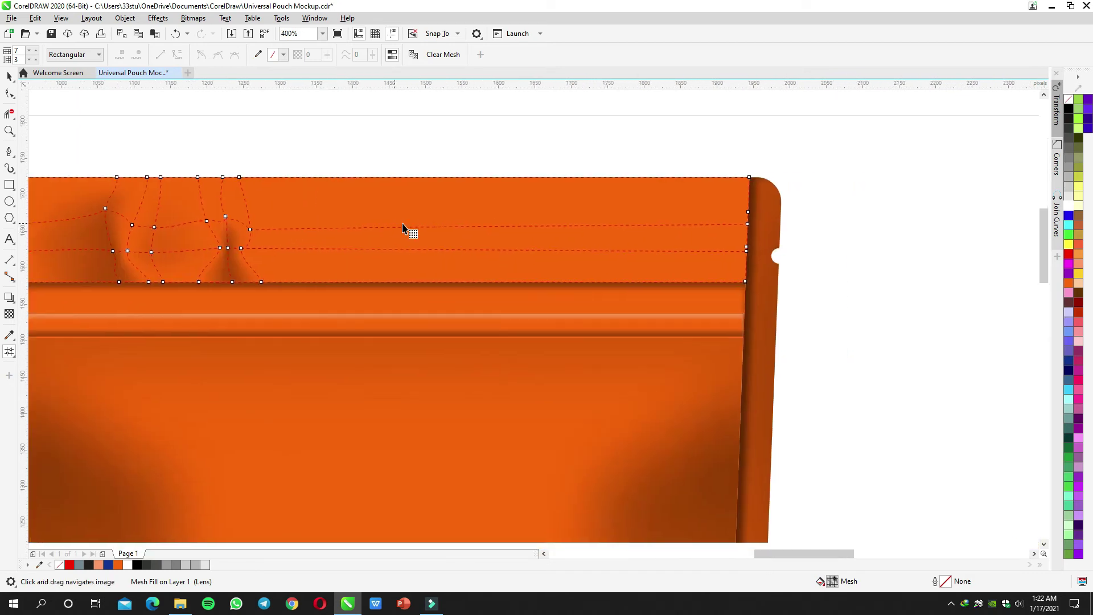
scroll(686, 225, "down", 1)
left_click_drag(686, 225, 631, 229)
scroll(631, 229, "right", 3)
scroll(498, 247, "left", 3)
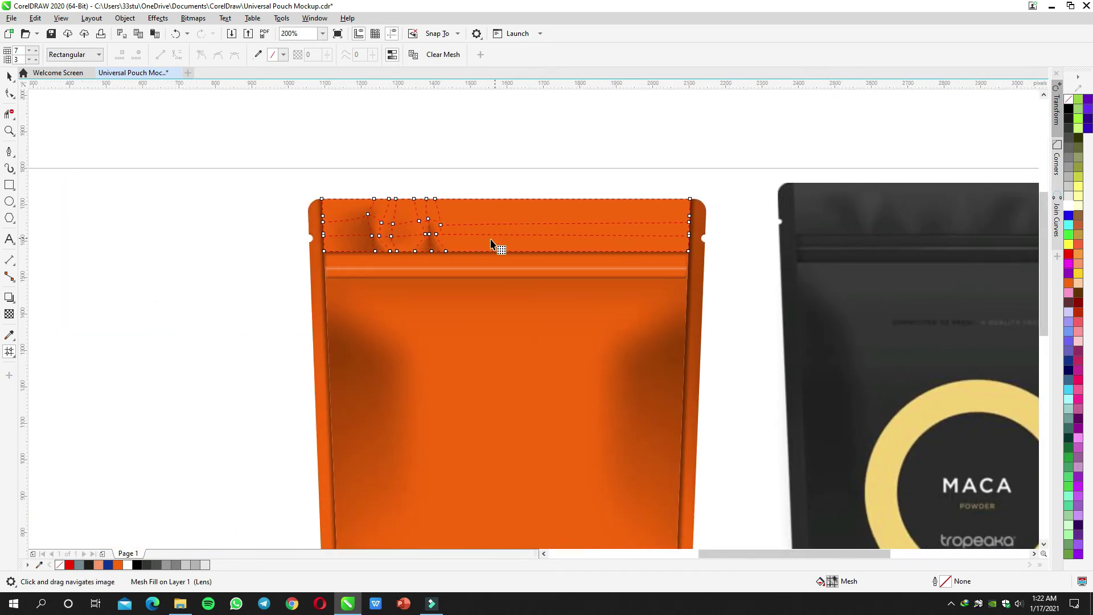
scroll(495, 251, "up", 1)
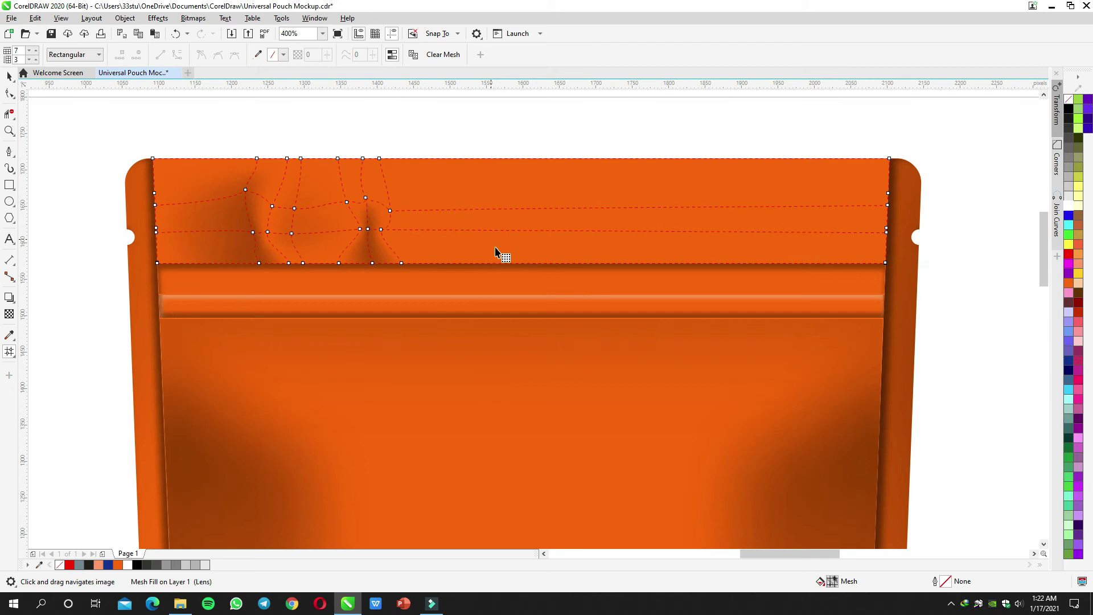
Step: Insert a mesh column near the middle of the top band for a third fold and slant its upper end to the right
double_click(546, 231)
scroll(545, 228, "up", 1)
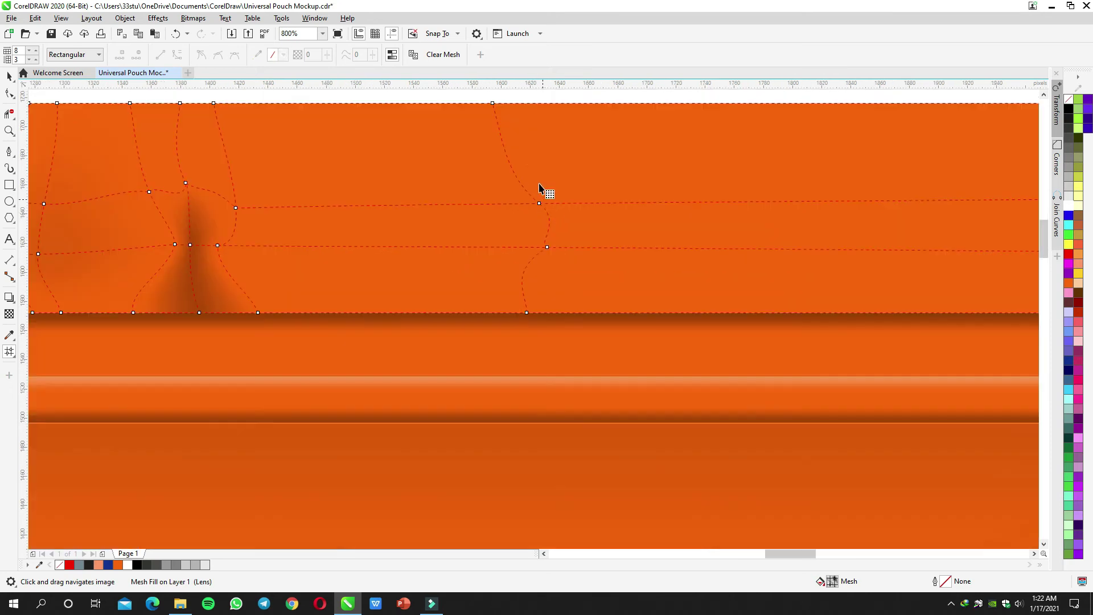
left_click_drag(511, 106, 567, 103)
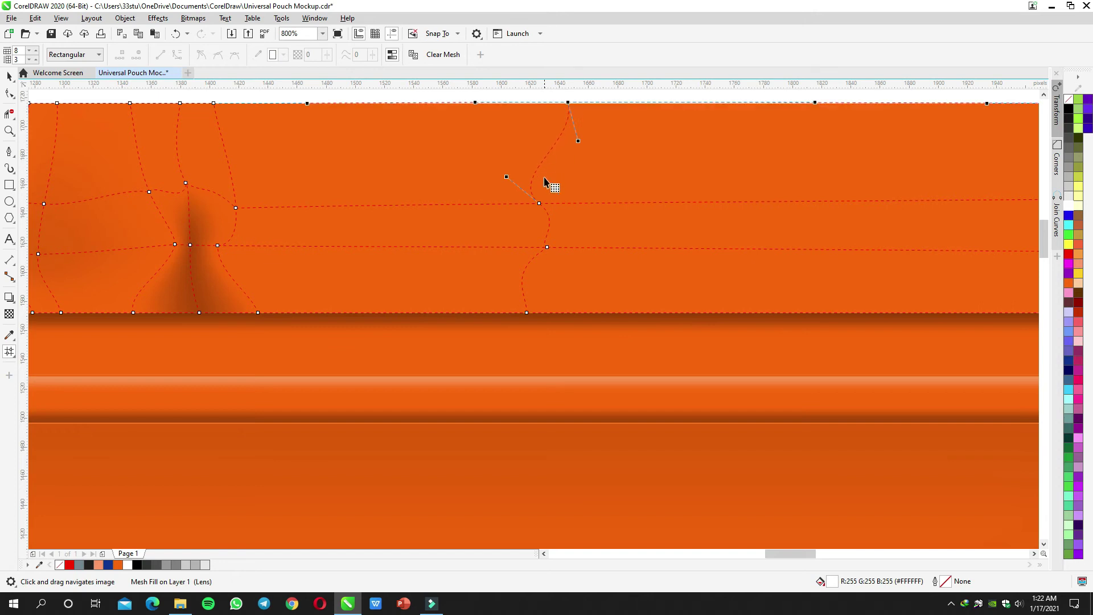
Step: Smooth the lower part of the third fold's mesh column with its curve handles and align its bottom node beneath the node above
left_click(548, 247)
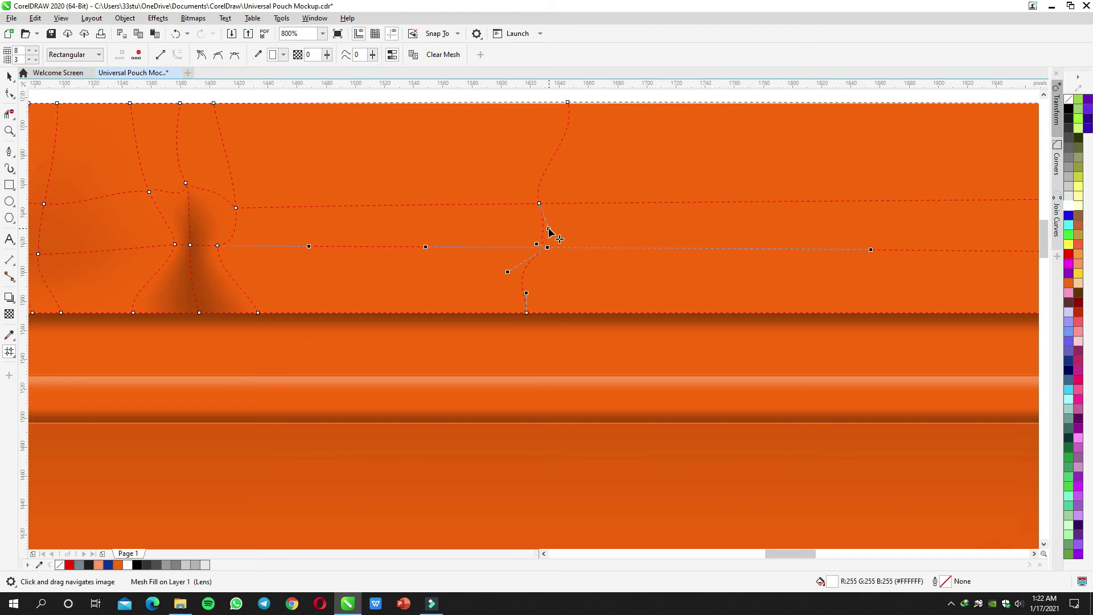
scroll(550, 239, "up", 2)
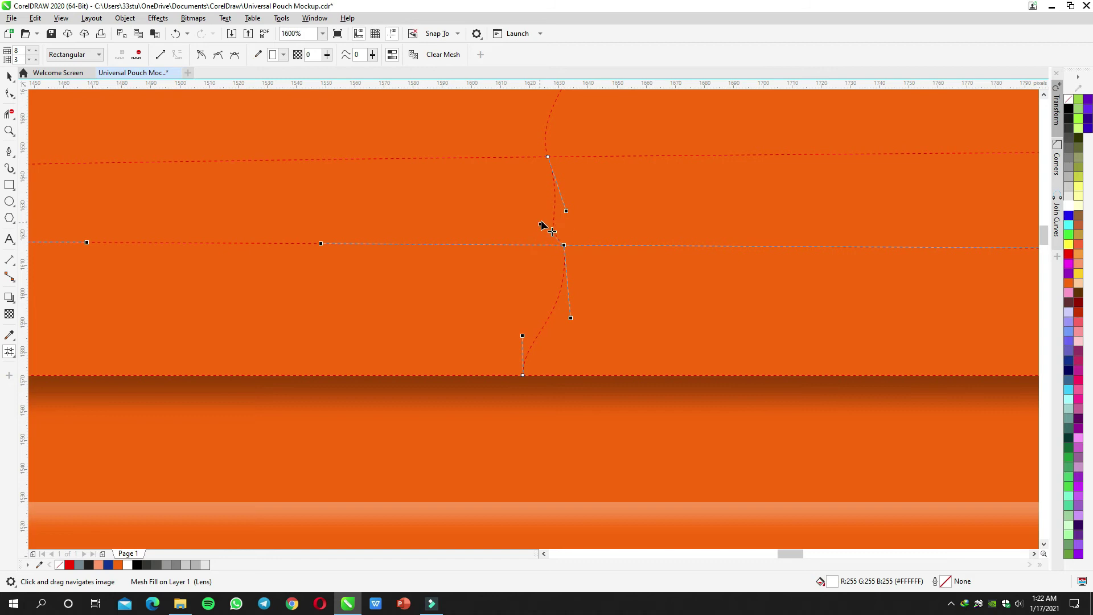
scroll(566, 229, "down", 2)
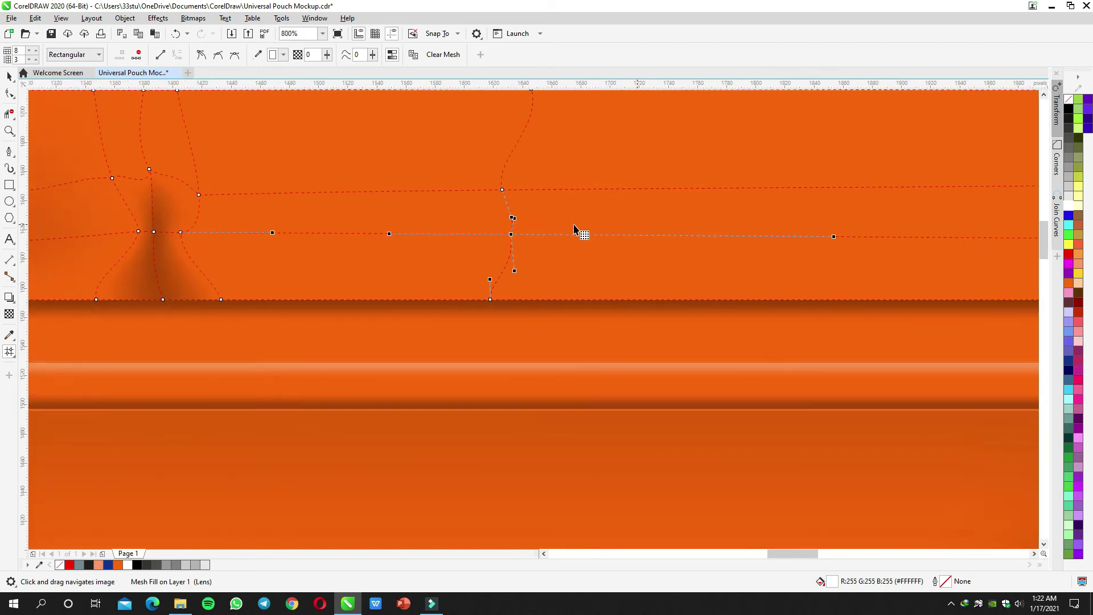
scroll(514, 221, "up", 2)
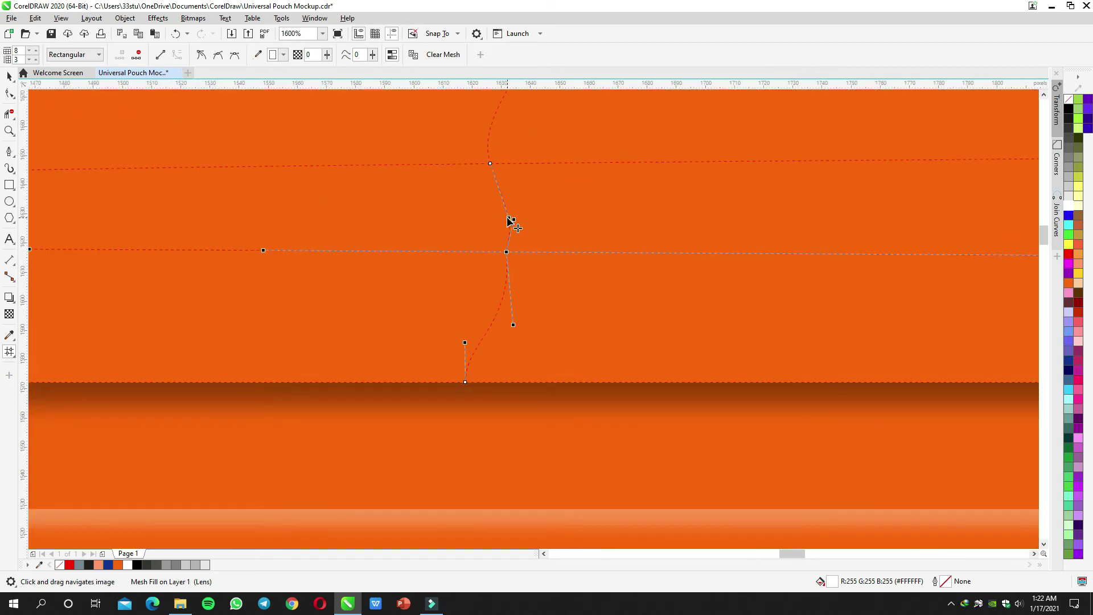
left_click_drag(510, 194, 507, 211)
left_click(516, 322)
left_click(506, 252)
left_click_drag(466, 383, 504, 385)
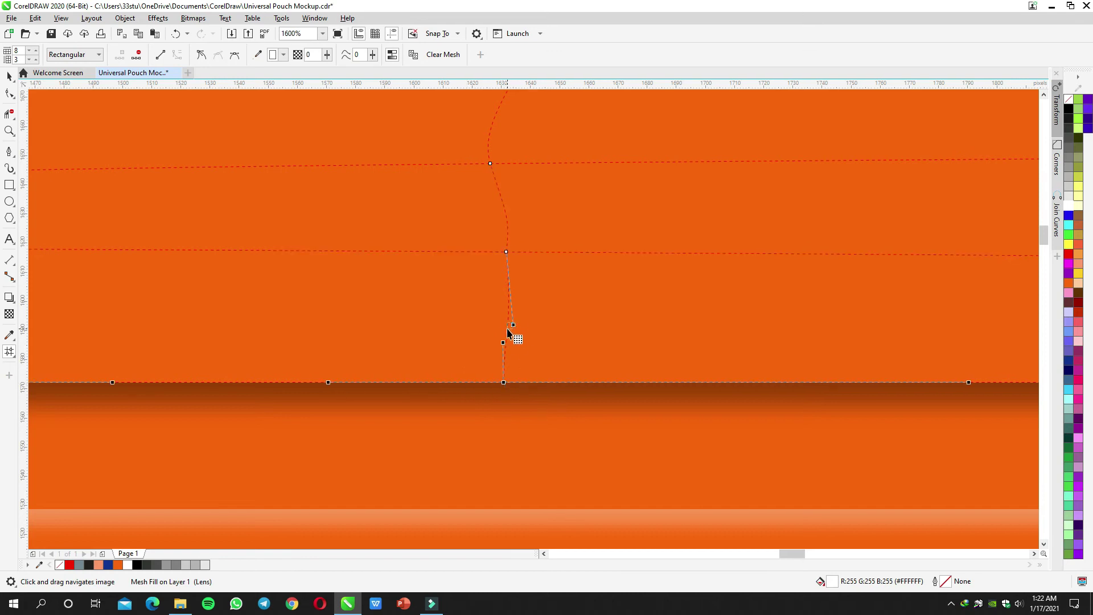
Step: Colour the two lower nodes of the third fold's mesh column light grey (RGB 204, 204, 204)
left_click_drag(480, 236, 579, 448)
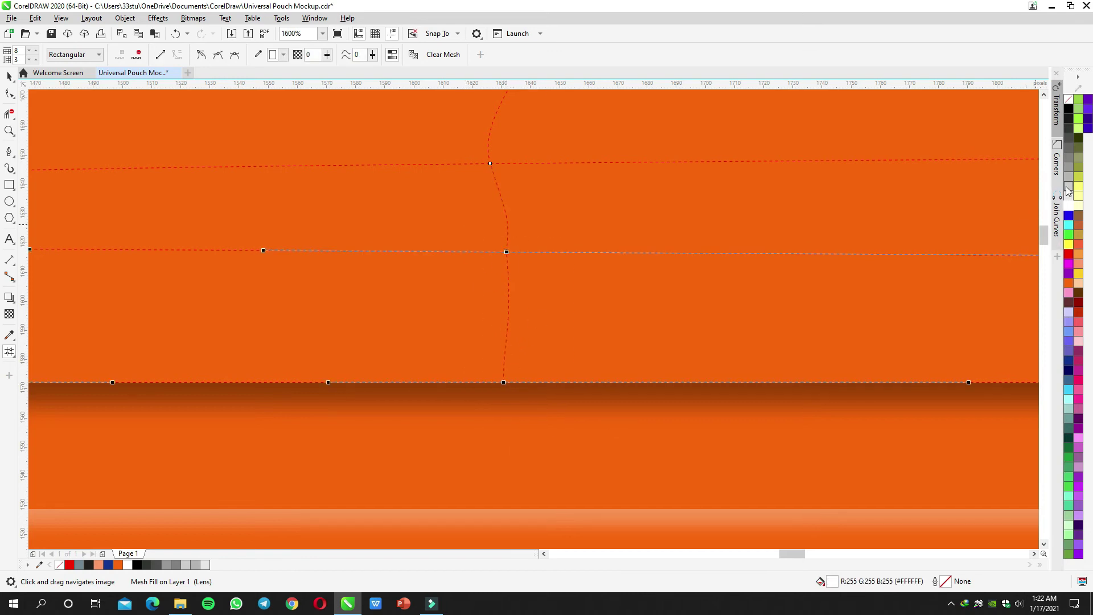
left_click(1069, 193)
scroll(646, 276, "down", 1)
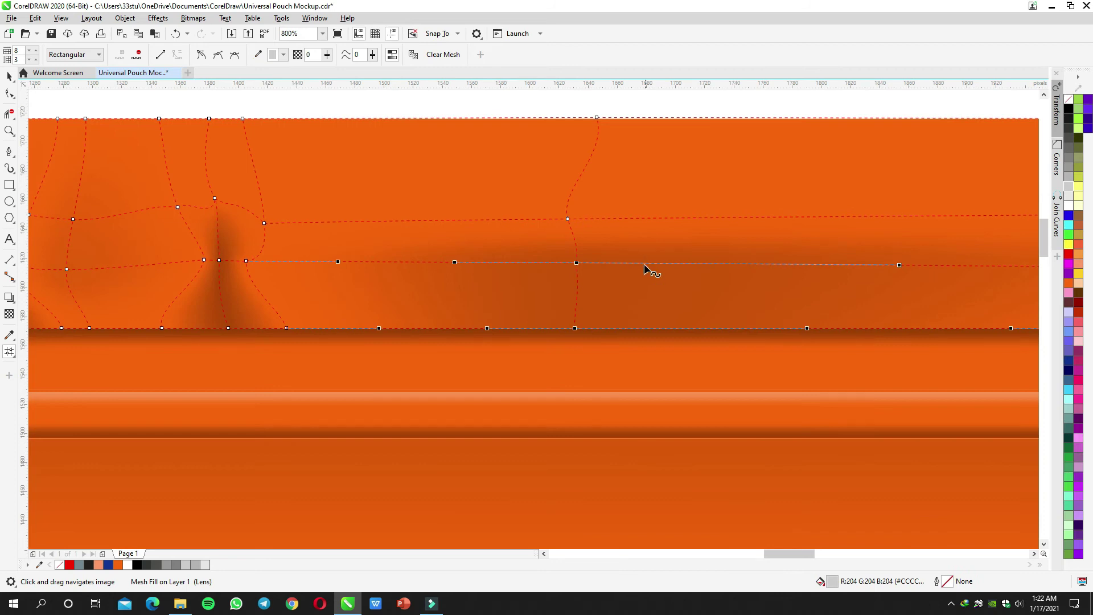
Step: Confine the third fold's shadow by inserting a mesh column on each side of it and colouring both columns' nodes white
double_click(644, 265)
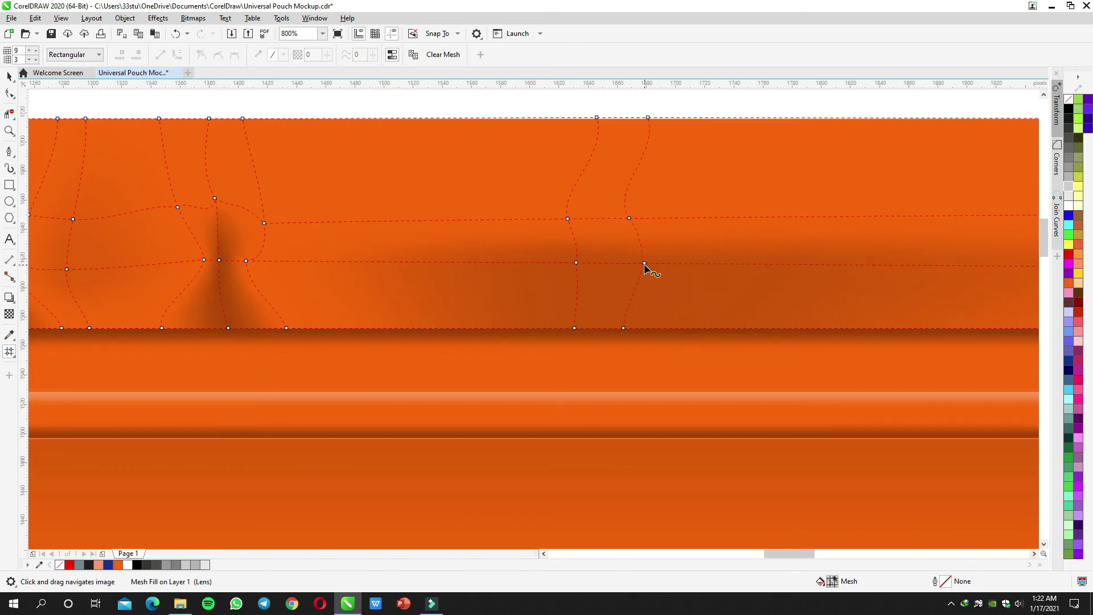
left_click(1068, 207)
double_click(510, 328)
left_click_drag(471, 185, 549, 375)
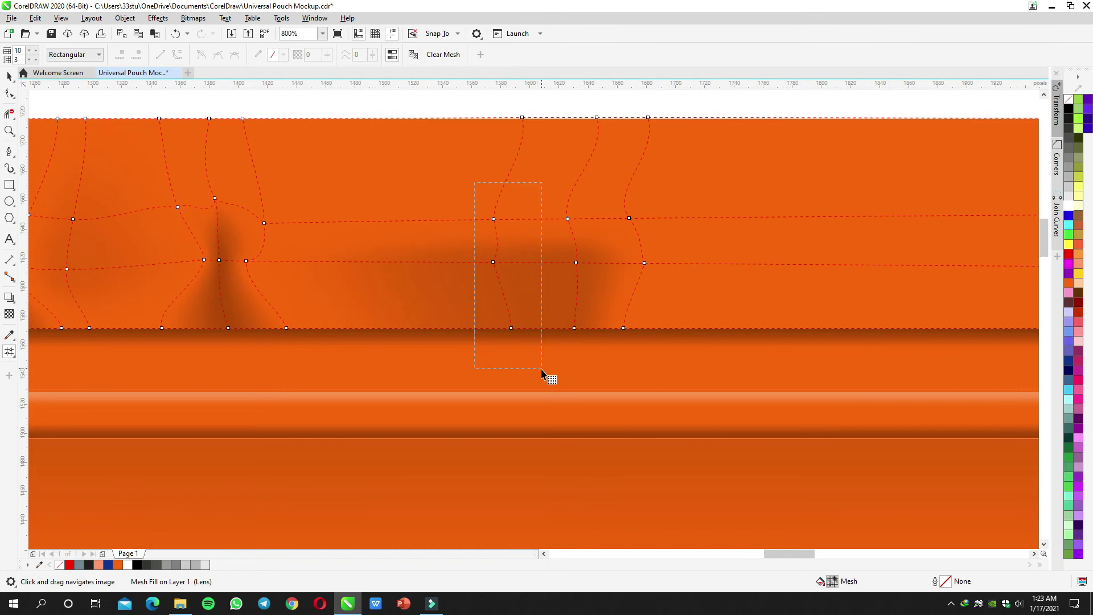
left_click(1070, 207)
key("space")
left_click(684, 110)
key("space")
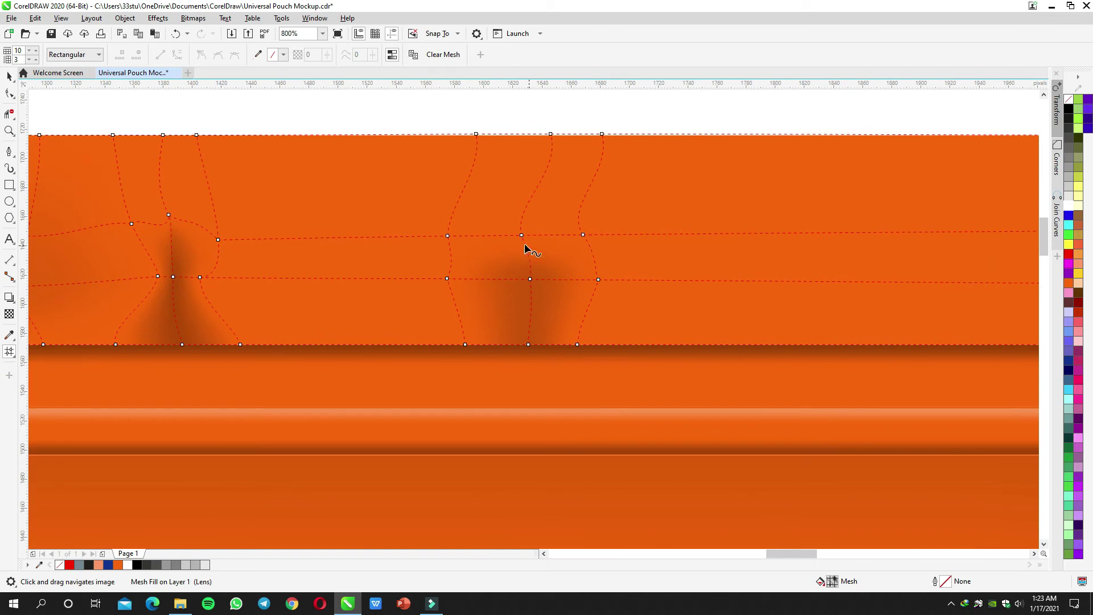
Step: Raise the third fold's tip by moving its upper central node up, and pinch its waist by moving the left waist node inward
scroll(525, 244, "up", 1)
left_click_drag(526, 228, 534, 155)
left_click_drag(376, 315, 478, 310)
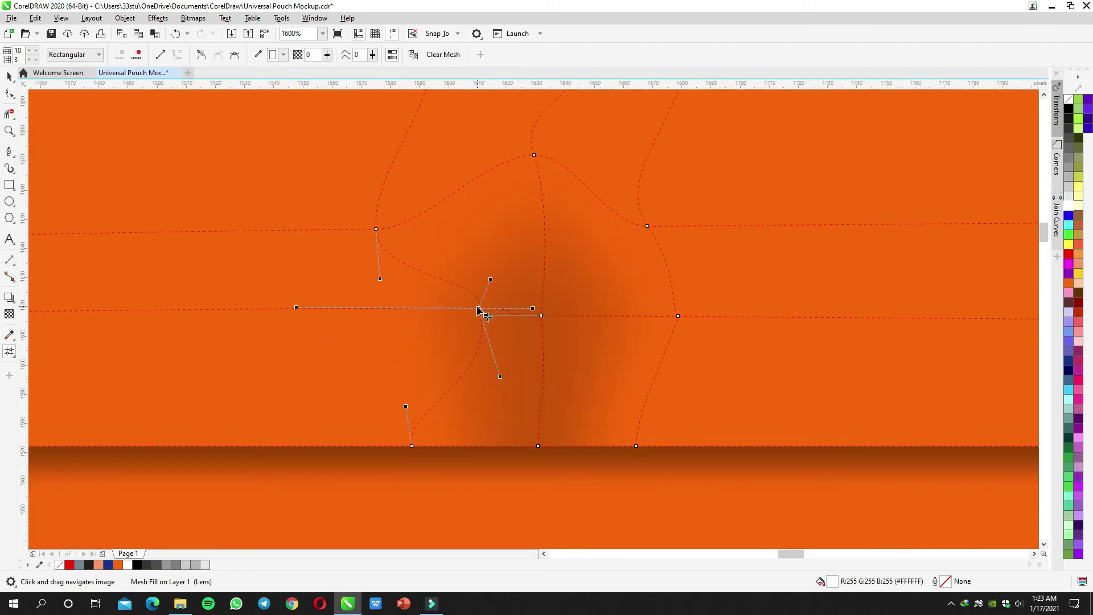
Step: Shape the third fold's right side by moving its upper and waist nodes inward and its bottom node outward
left_click_drag(677, 317, 626, 318)
left_click_drag(636, 445, 696, 444)
left_click_drag(606, 314, 636, 315)
left_click(647, 227)
scroll(609, 241, "down", 2)
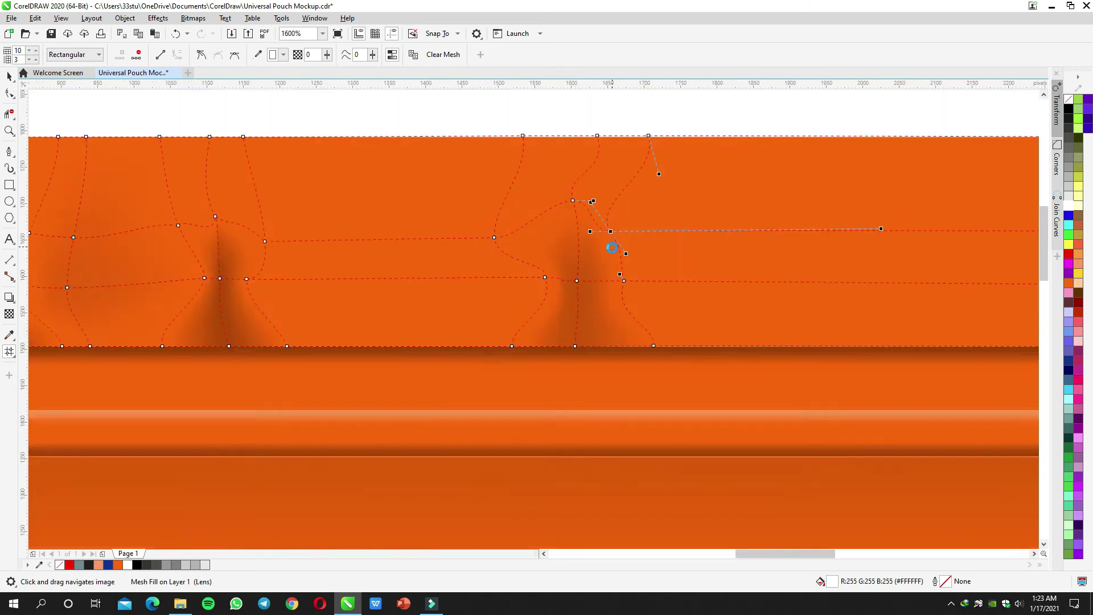
key("space")
left_click(586, 150)
scroll(555, 222, "down", 2)
key("space")
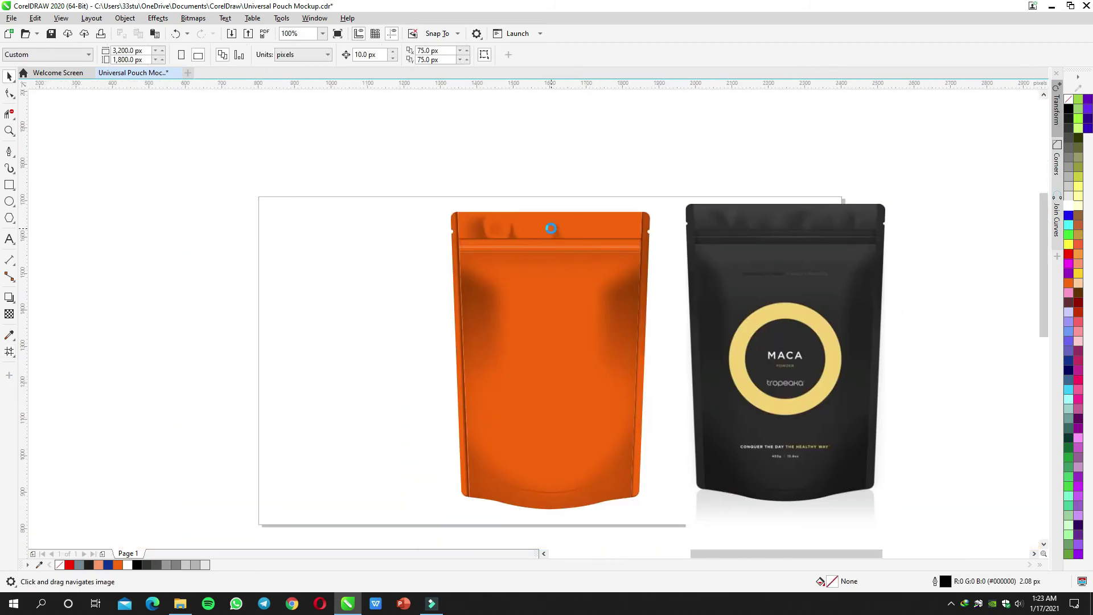
Step: Add a faint vertical shadow between the second and third folds by inserting a mesh column and colouring its nodes very light grey
scroll(529, 236, "up", 4)
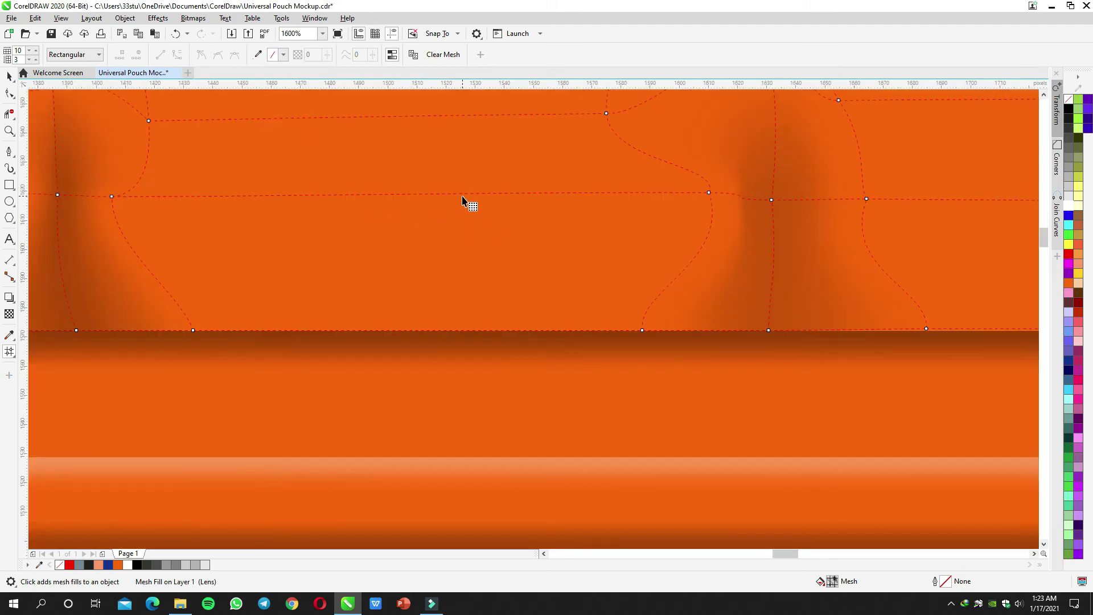
scroll(478, 228, "down", 1)
left_click_drag(434, 178, 520, 420)
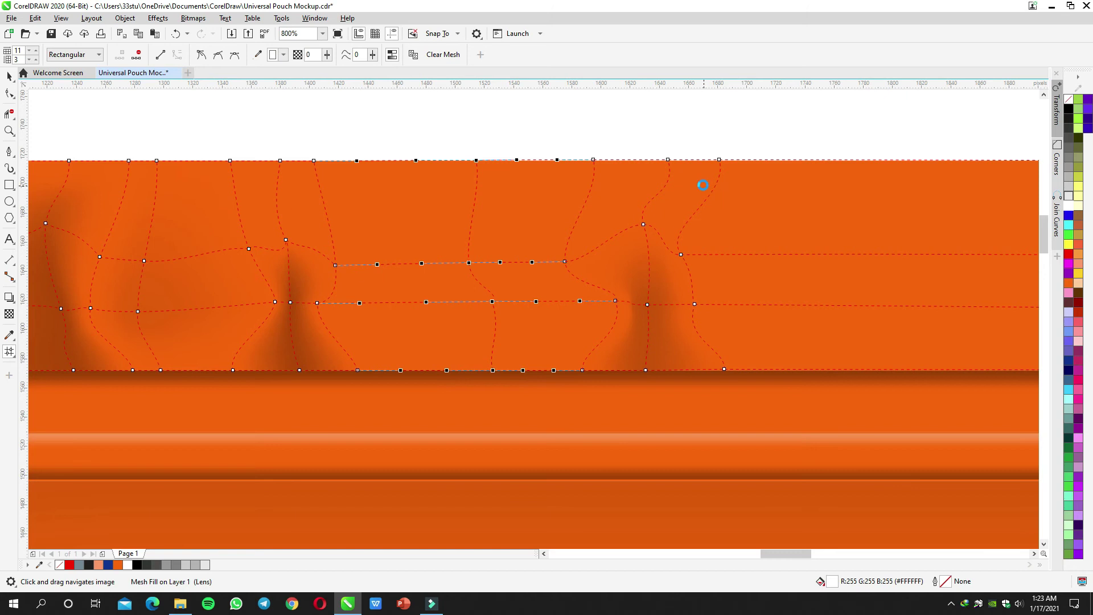
key("space")
scroll(679, 219, "down", 2)
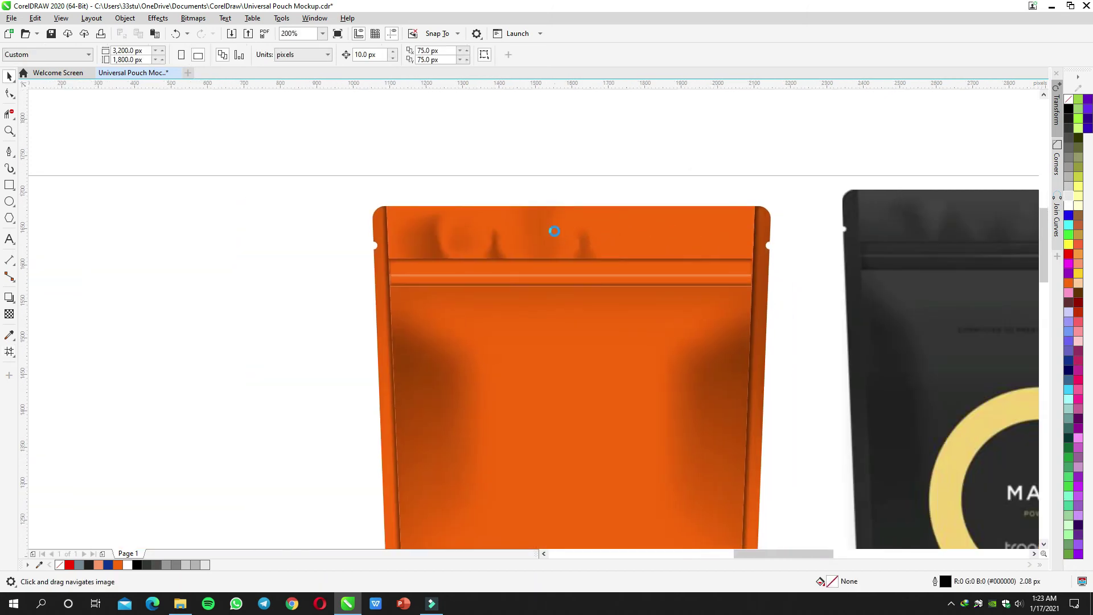
scroll(555, 231, "up", 1)
Step: Add a faint shadow at the band's upper edge between the first two folds by colouring that mesh column's top node light grey
key("space")
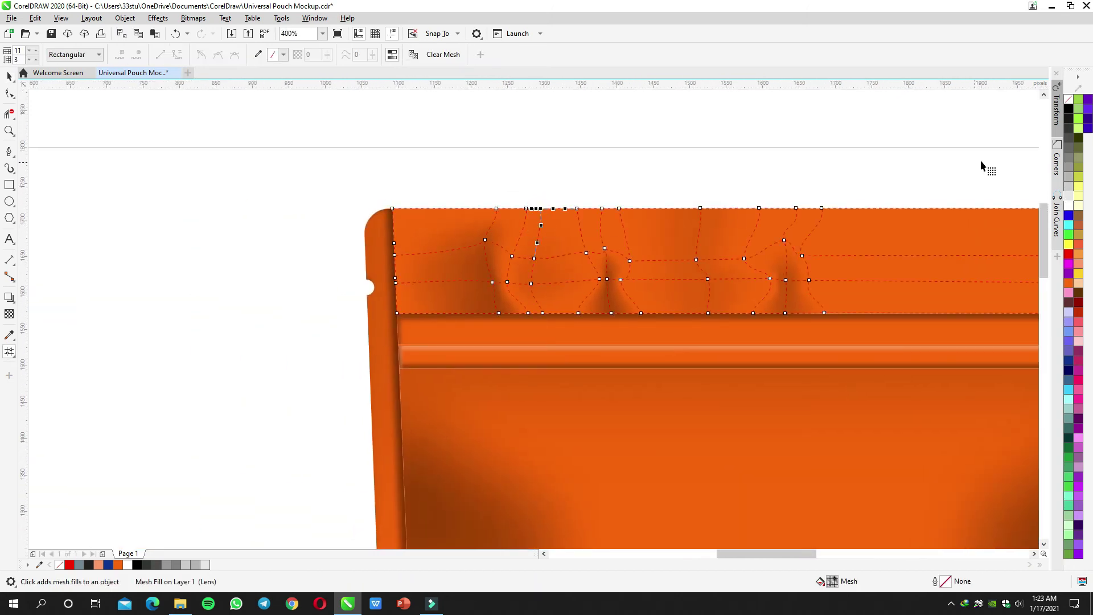
key("space")
left_click_drag(839, 223, 530, 175)
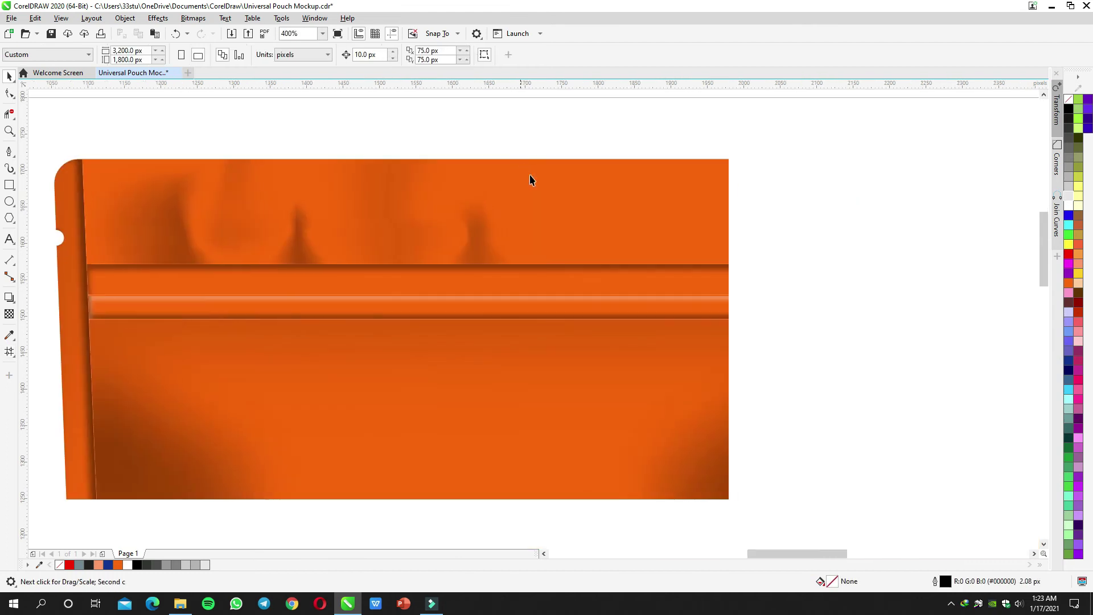
key("space")
key("space")
scroll(300, 235, "up", 2)
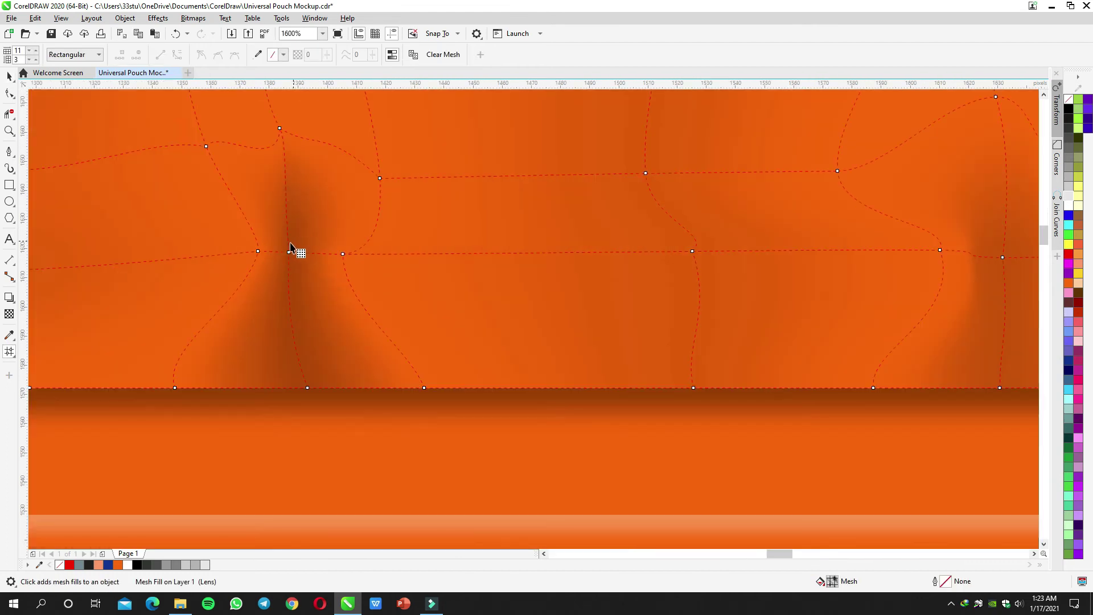
Step: Reshape the second fold by raising its tip node, moving its upper left node inward and its left waist node outward
left_click_drag(289, 252, 403, 265)
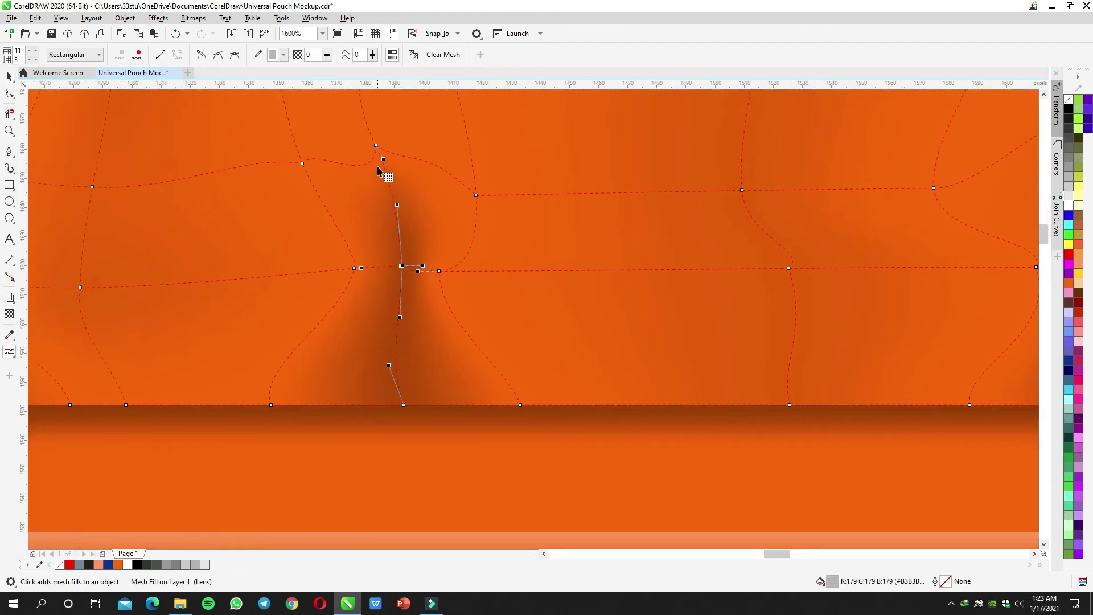
left_click_drag(377, 147, 374, 110)
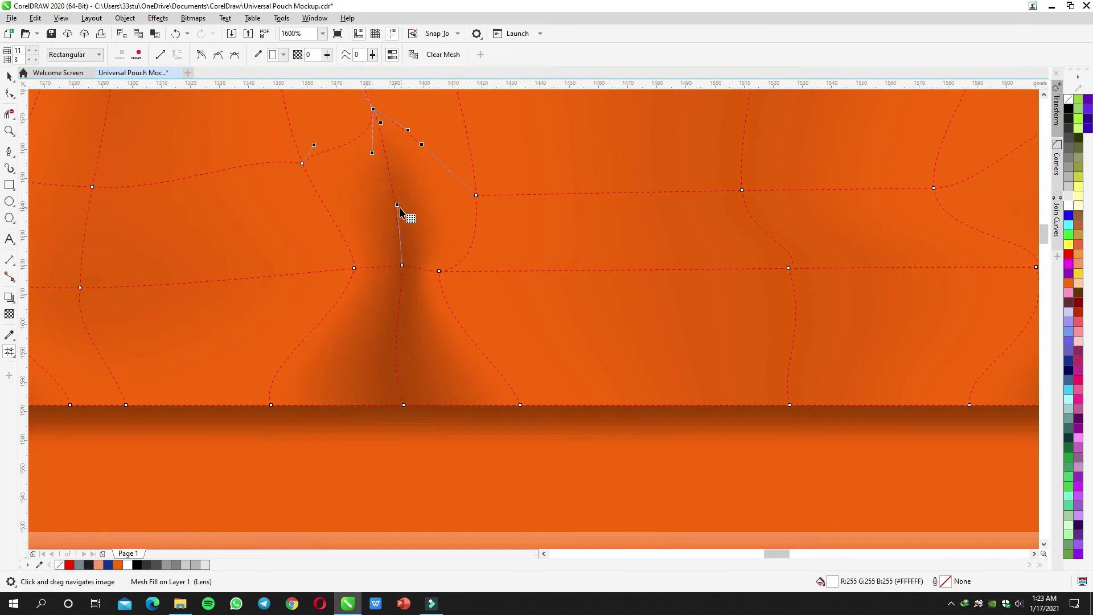
left_click_drag(302, 163, 342, 147)
left_click_drag(354, 268, 324, 268)
scroll(356, 263, "down", 2)
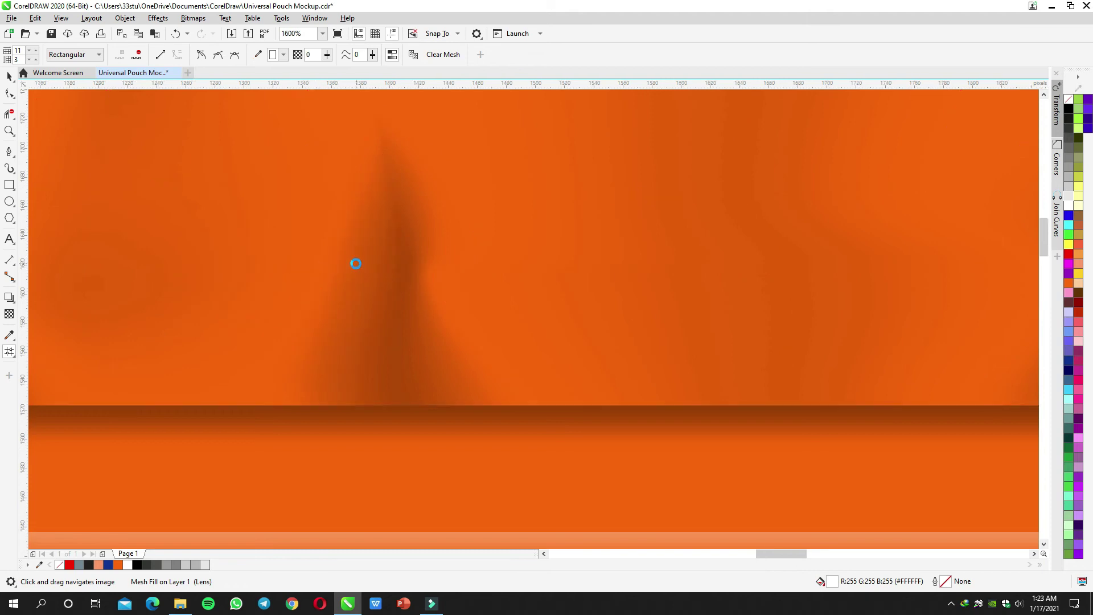
key("space")
scroll(357, 263, "down", 2)
key("m")
scroll(361, 264, "up", 4)
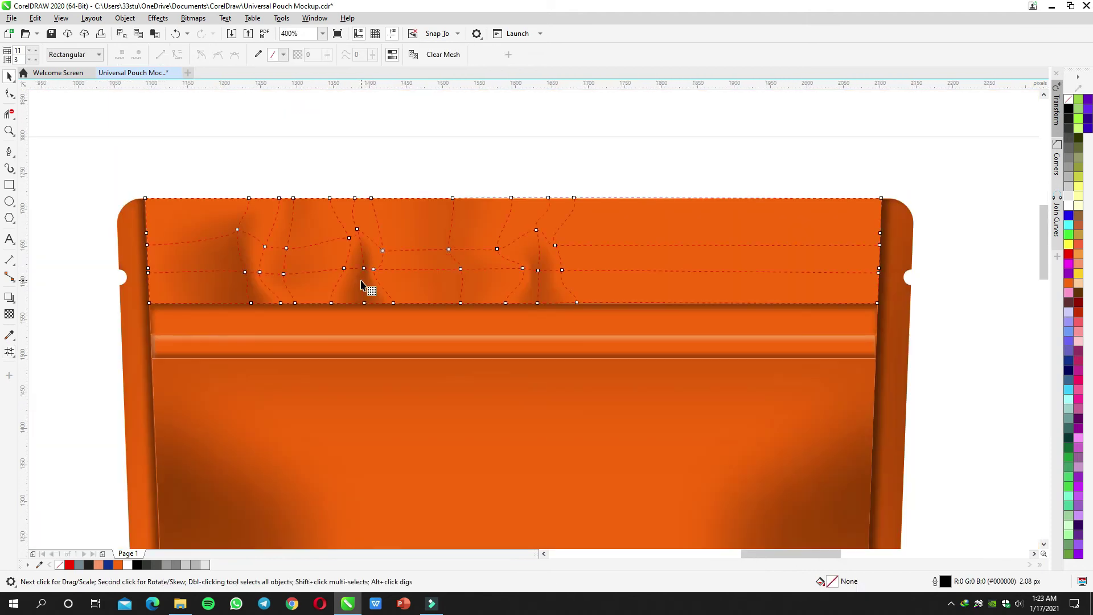
Step: Lighten the second fold's central waist node to light grey (R230 G230 B230) and move its right waist node outward
left_click(365, 323)
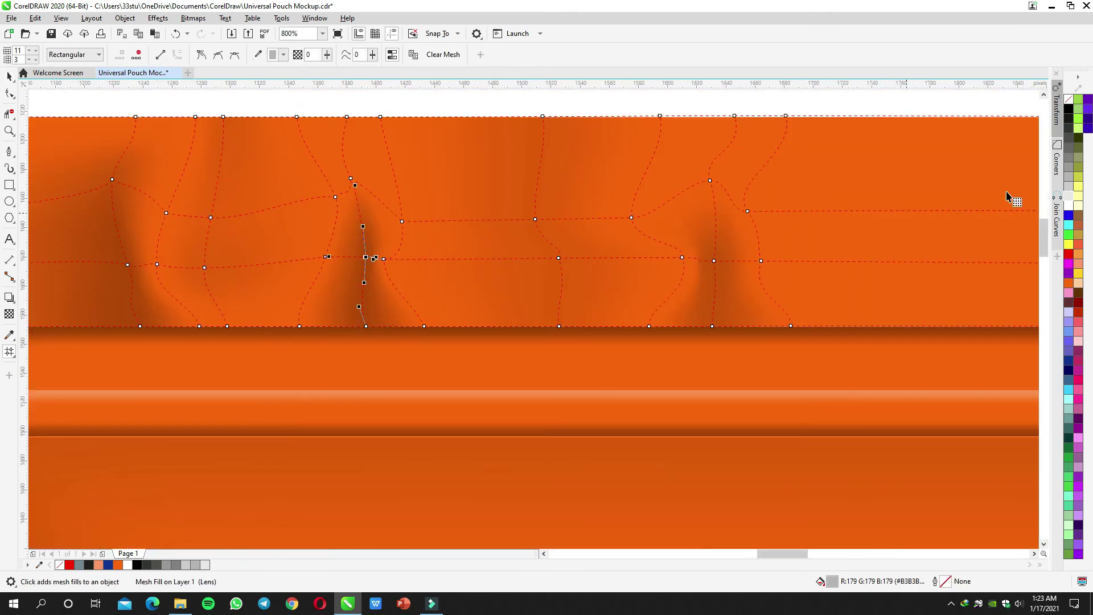
scroll(476, 247, "down", 2)
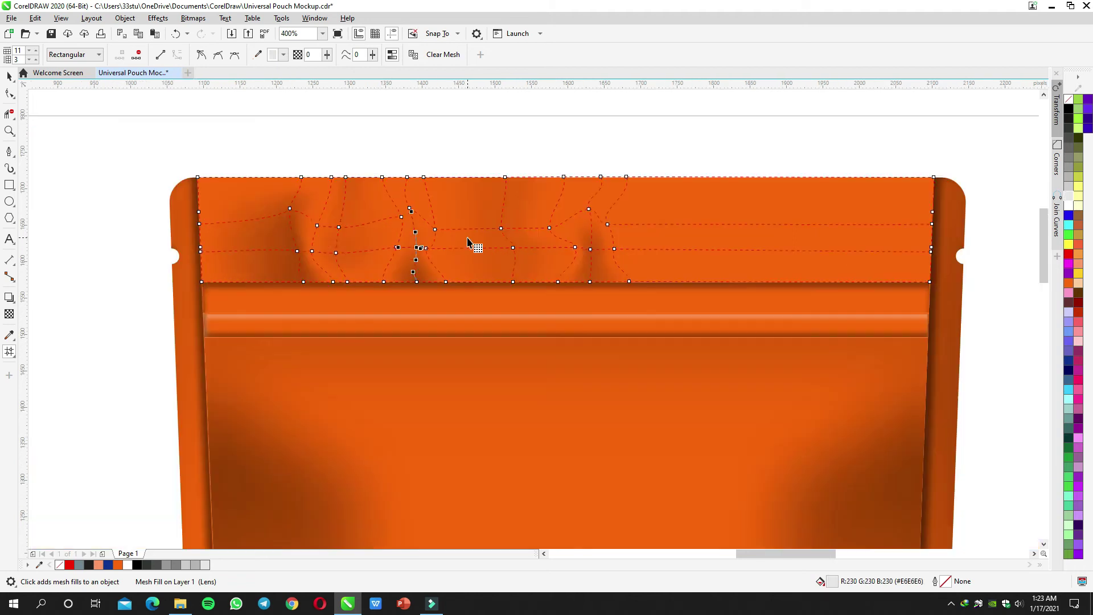
key("space")
key("m")
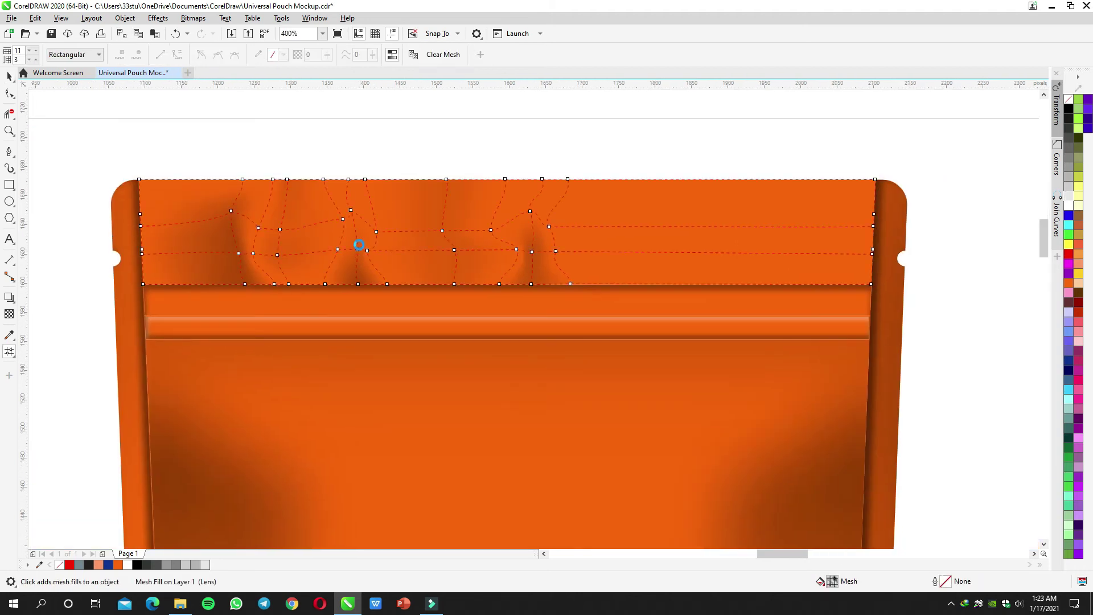
scroll(367, 265, "up", 2)
left_click(1069, 194)
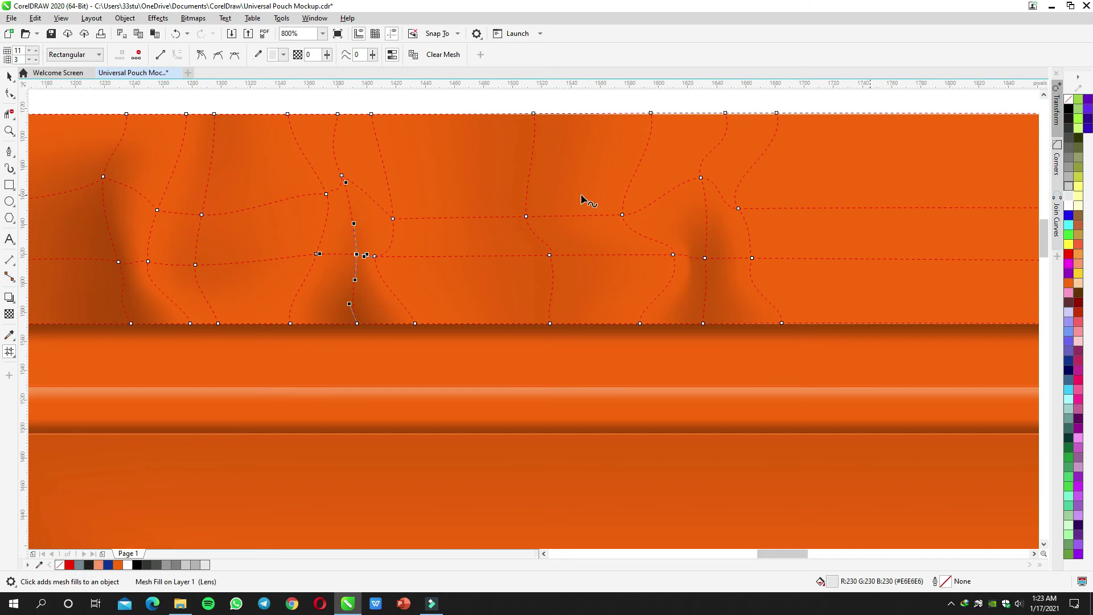
left_click(358, 252)
left_click_drag(357, 246, 385, 254)
scroll(430, 229, "down", 2)
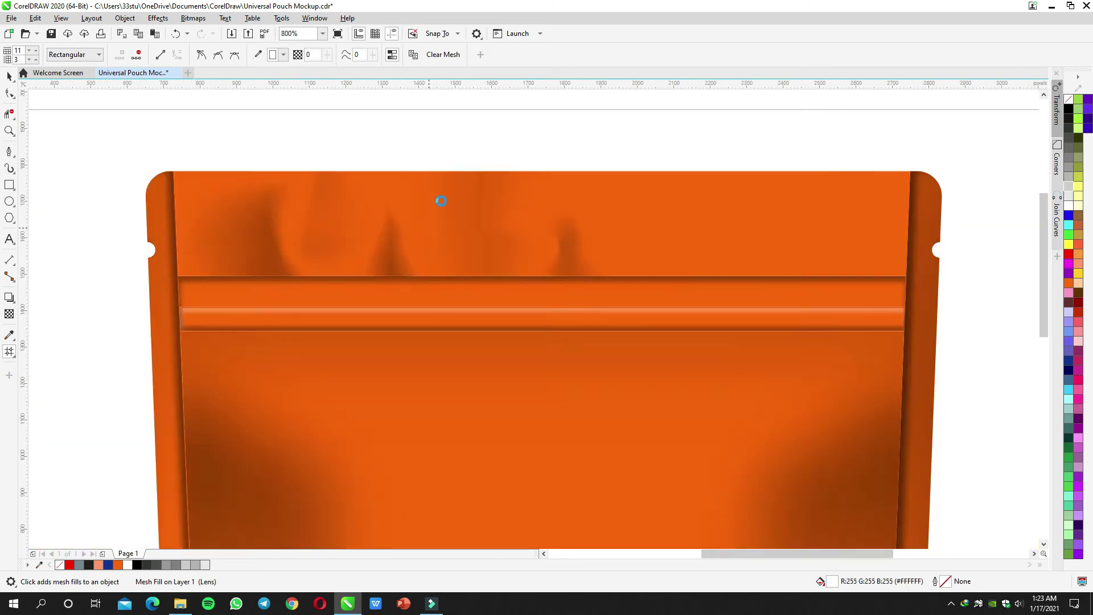
Step: Insert a mesh column between the third fold and the band's right edge, and shift its top and upper nodes to the right
key("space")
left_click(446, 173)
left_click_drag(551, 224, 503, 216)
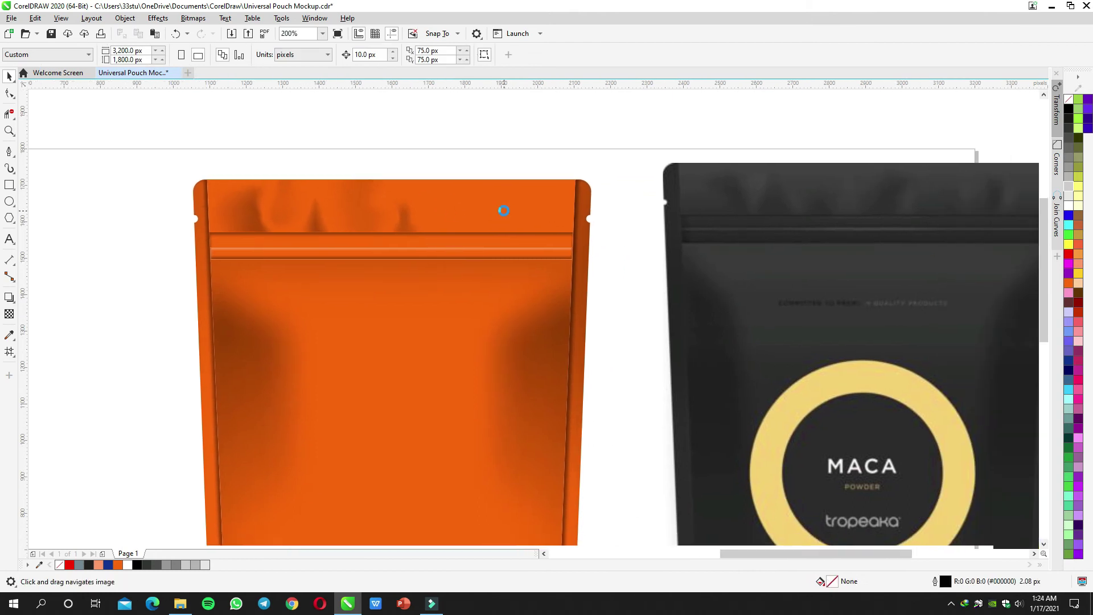
scroll(503, 215, "up", 1)
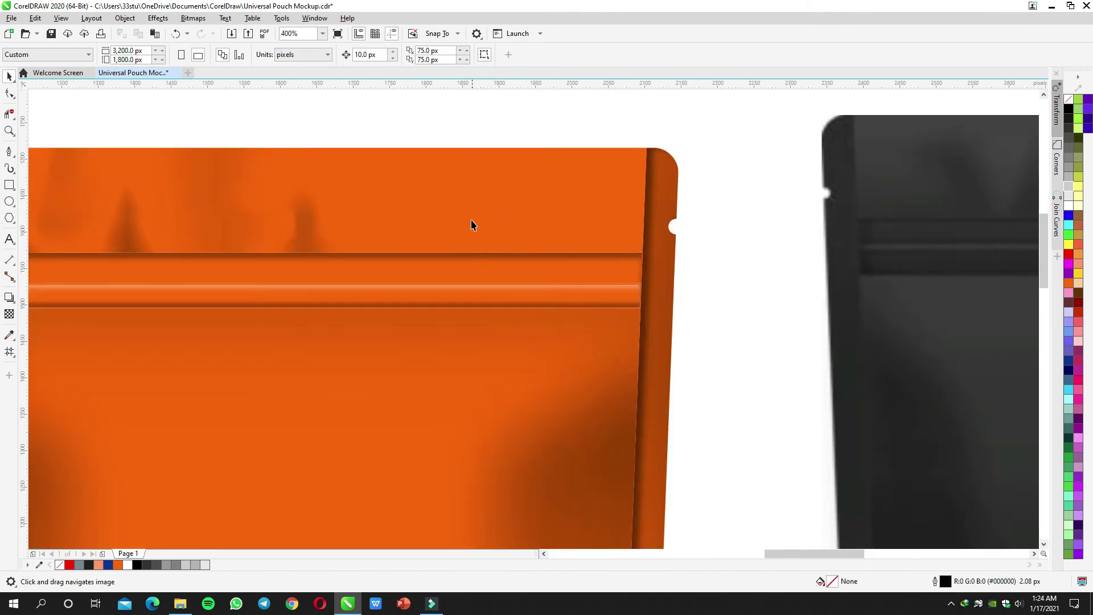
key("m")
double_click(481, 220)
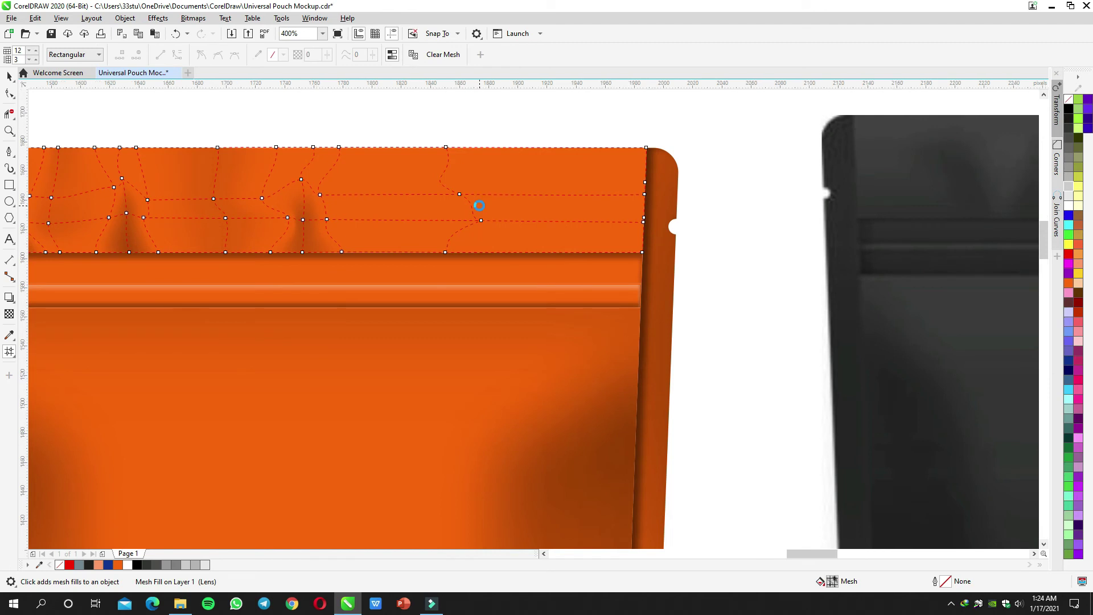
scroll(478, 205, "up", 1)
left_click_drag(463, 183, 492, 180)
left_click_drag(456, 106, 501, 179)
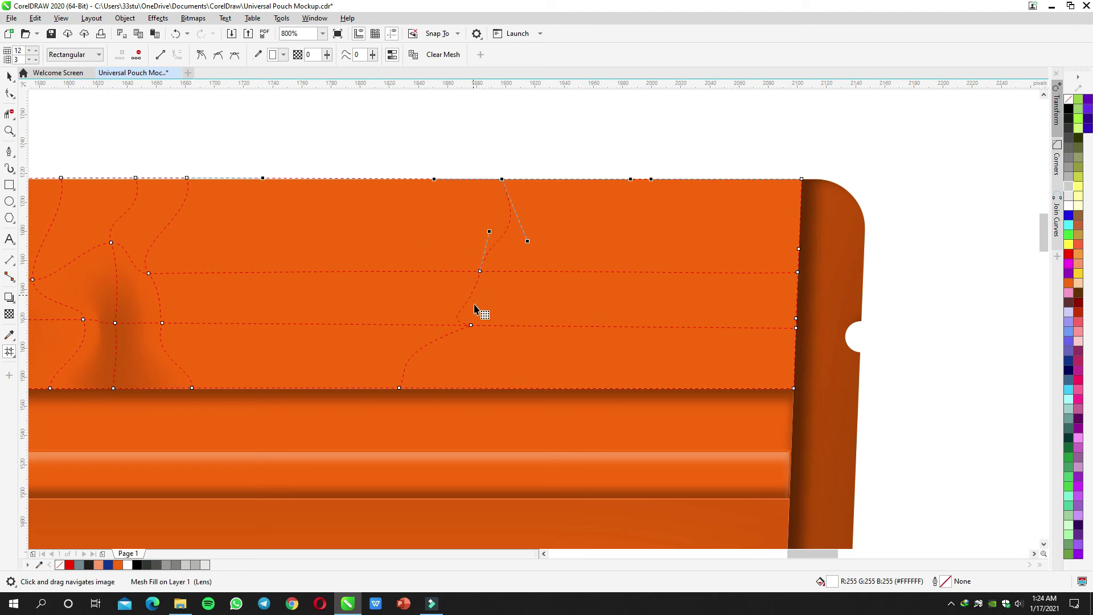
Step: Create a horizontal shadow right of the third fold by colouring the new mesh column's lower node grey (R204 G204 B204)
left_click_drag(492, 311, 448, 341)
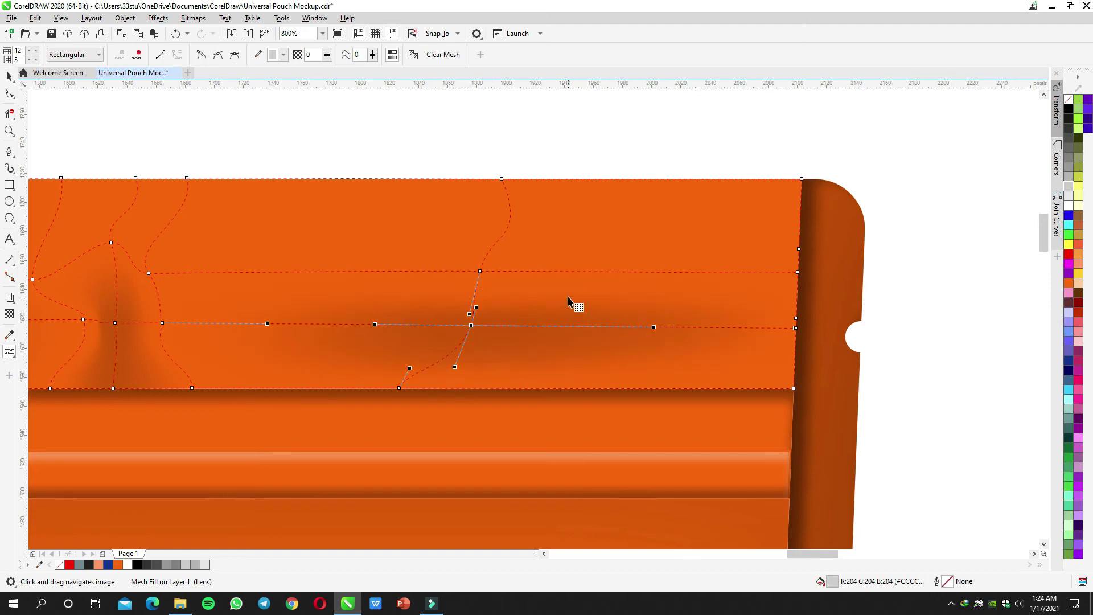
scroll(571, 310, "down", 1)
key("space")
key("space")
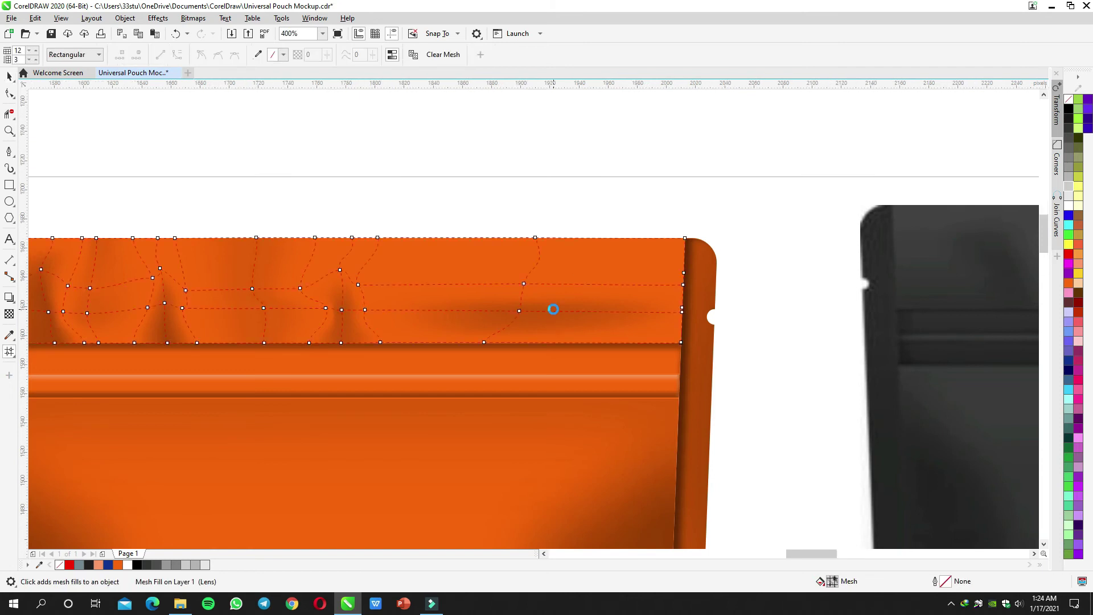
Step: Cut off the horizontal shadow's right end by inserting a mesh column beside it and colouring that column's inner nodes white
scroll(551, 310, "up", 1)
mouse_move(556, 246)
left_mouse_down()
mouse_move(568, 327)
mouse_move(603, 330)
left_mouse_up()
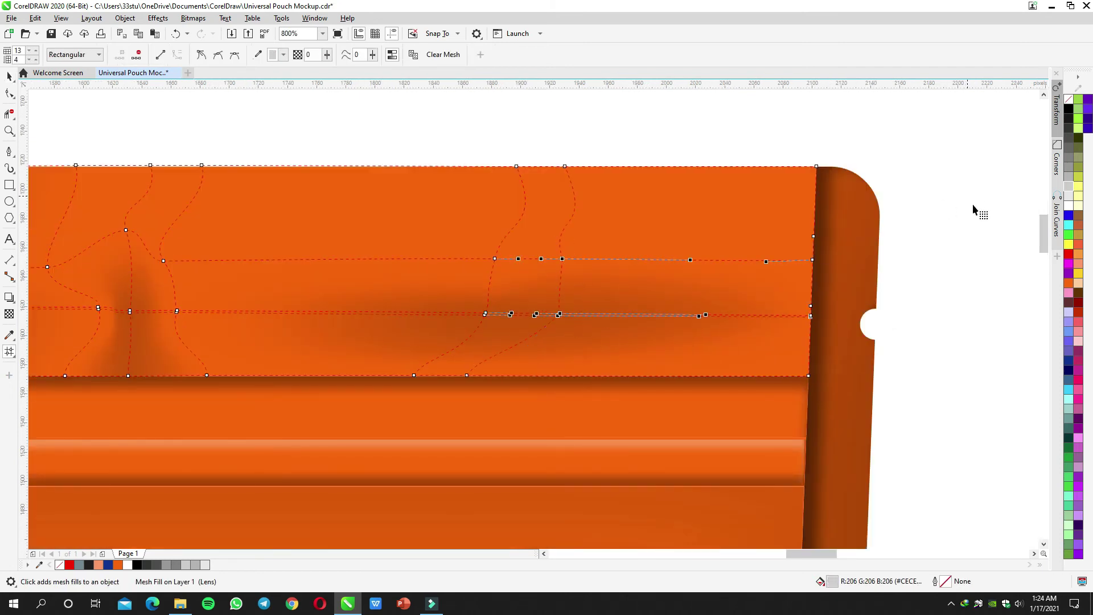
left_click(1066, 206)
key("space")
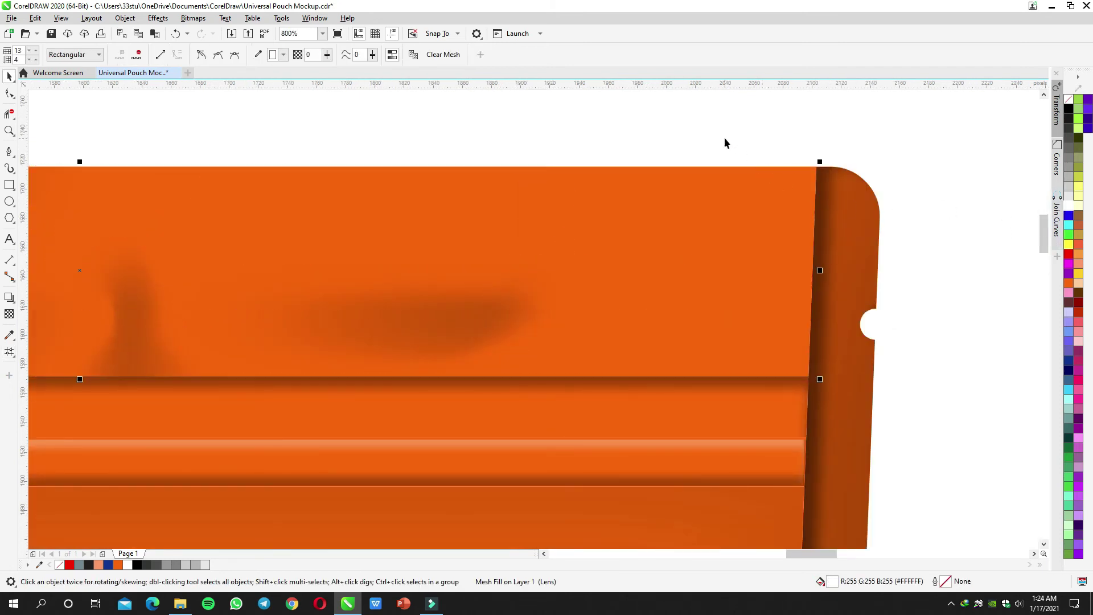
scroll(653, 204, "down", 1)
key("space")
key("space")
Step: Add a higher shadow near the band's right edge by inserting a mesh column and colouring the upper nodes of the two rightmost columns light grey
scroll(649, 211, "up", 1)
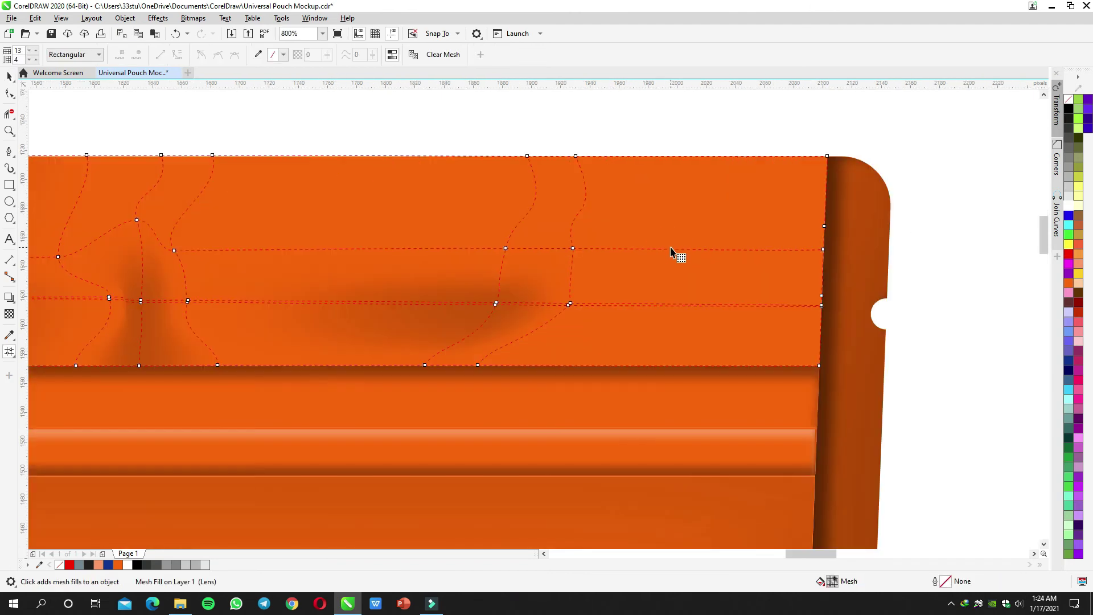
double_click(671, 251)
left_click(573, 249)
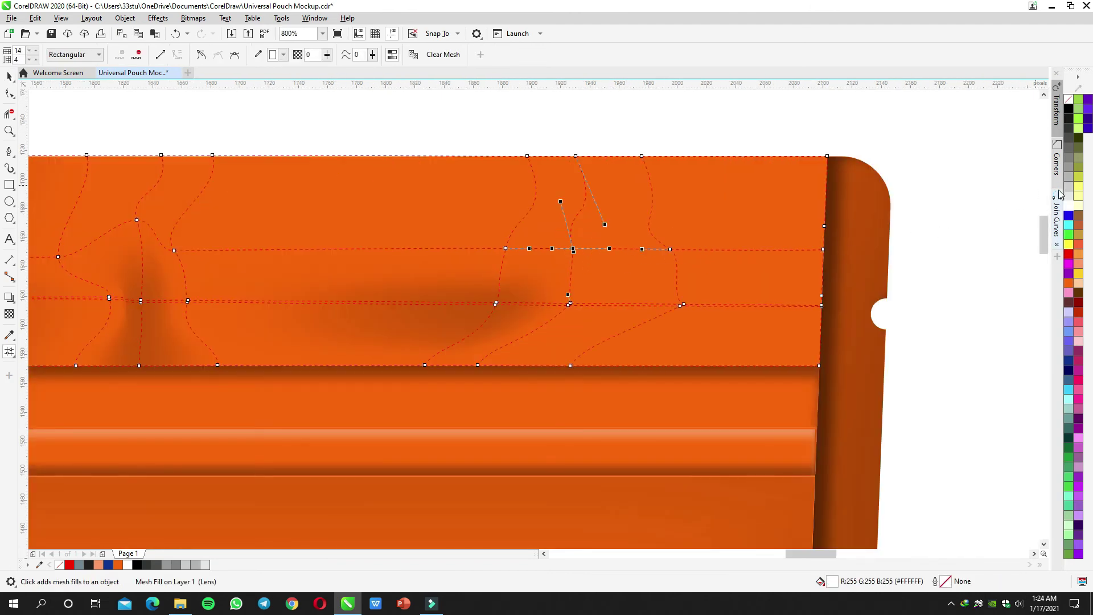
left_click(1068, 195)
key("space")
key("space")
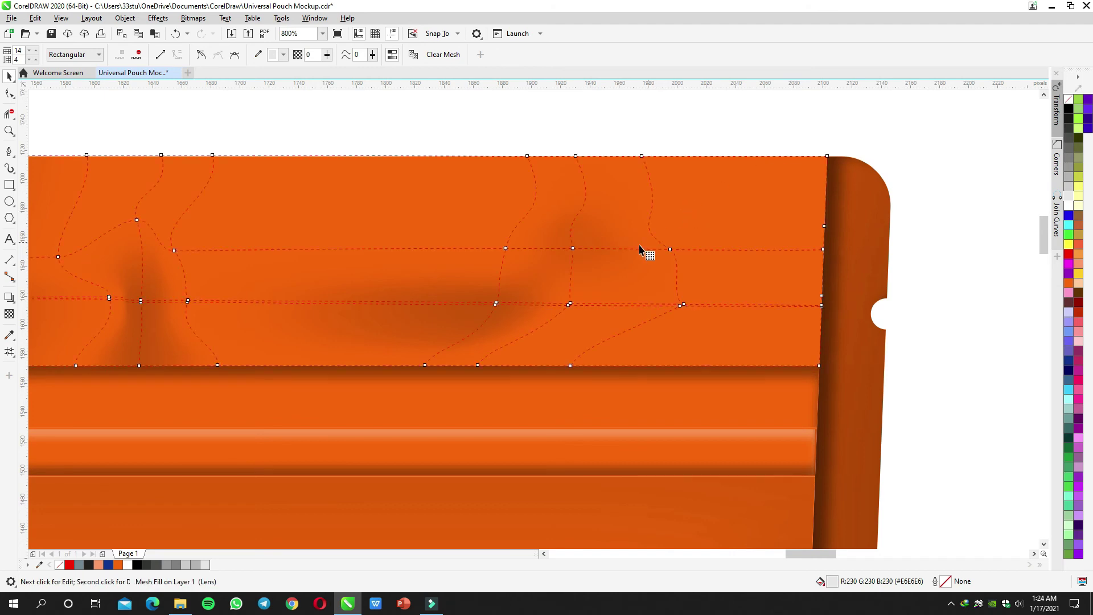
left_click(670, 249)
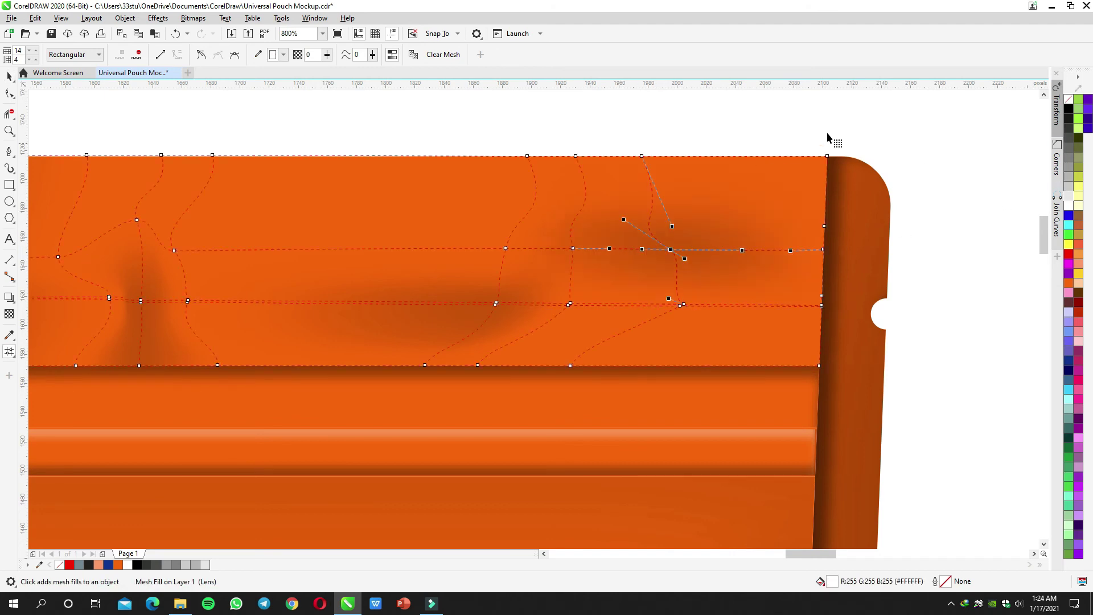
key("space")
scroll(731, 227, "down", 4)
scroll(733, 239, "up", 2)
key("space")
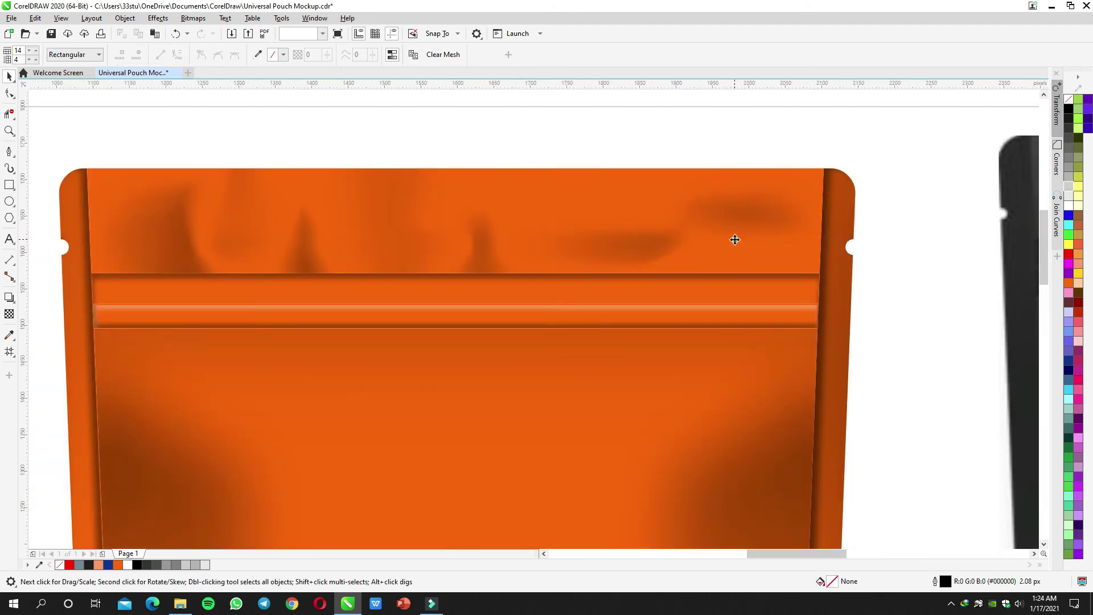
Step: Straighten the rightmost mesh column's lower part by moving its bottom node right and swinging the curve handle above it outward
left_click(743, 247)
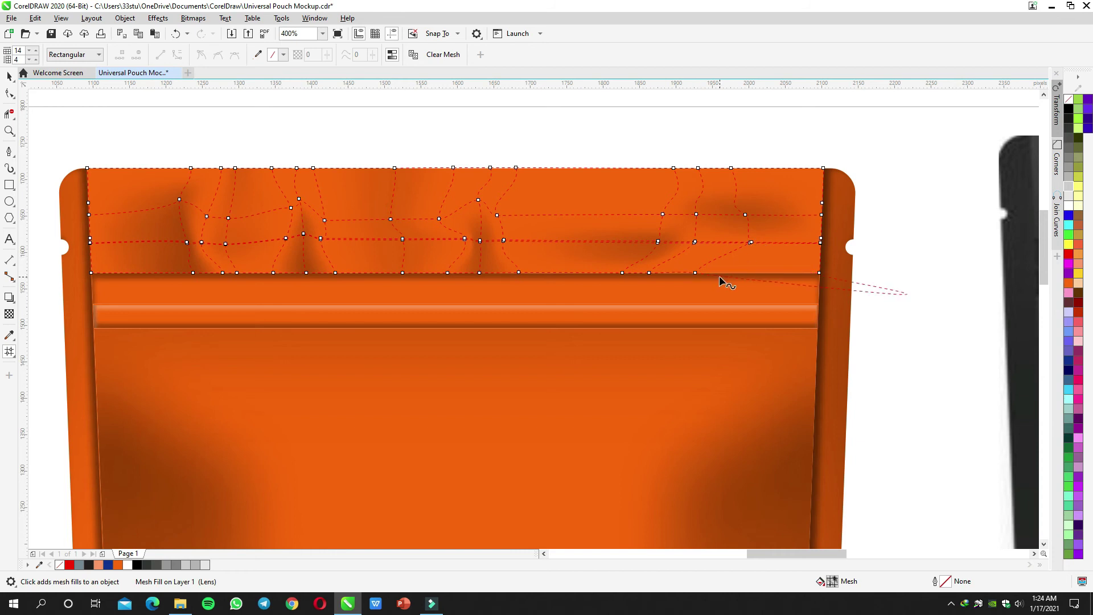
scroll(700, 273, "up", 2)
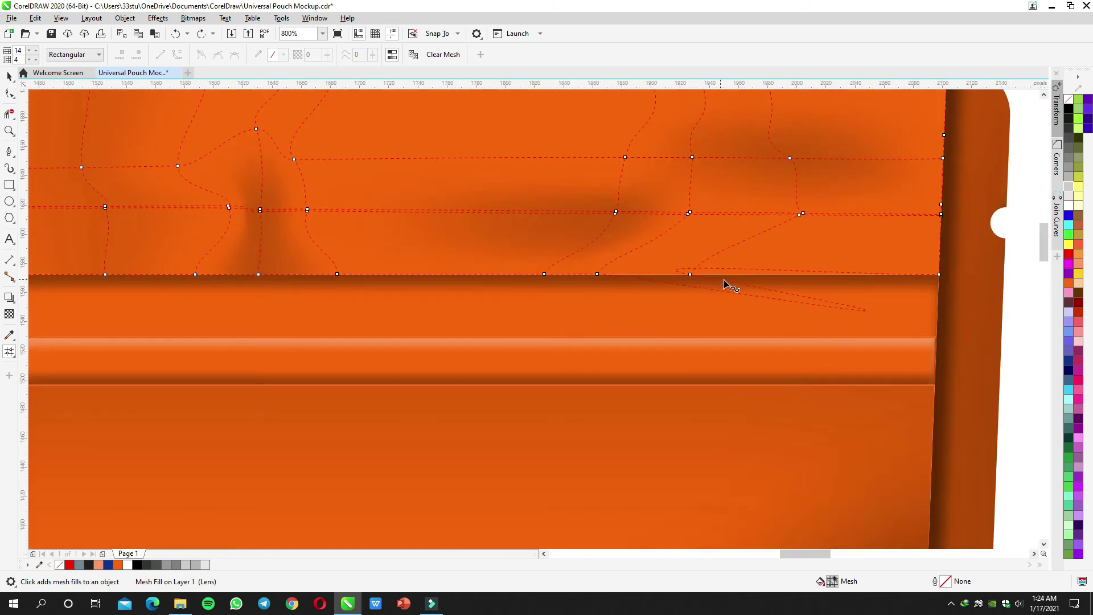
left_click_drag(693, 274, 794, 279)
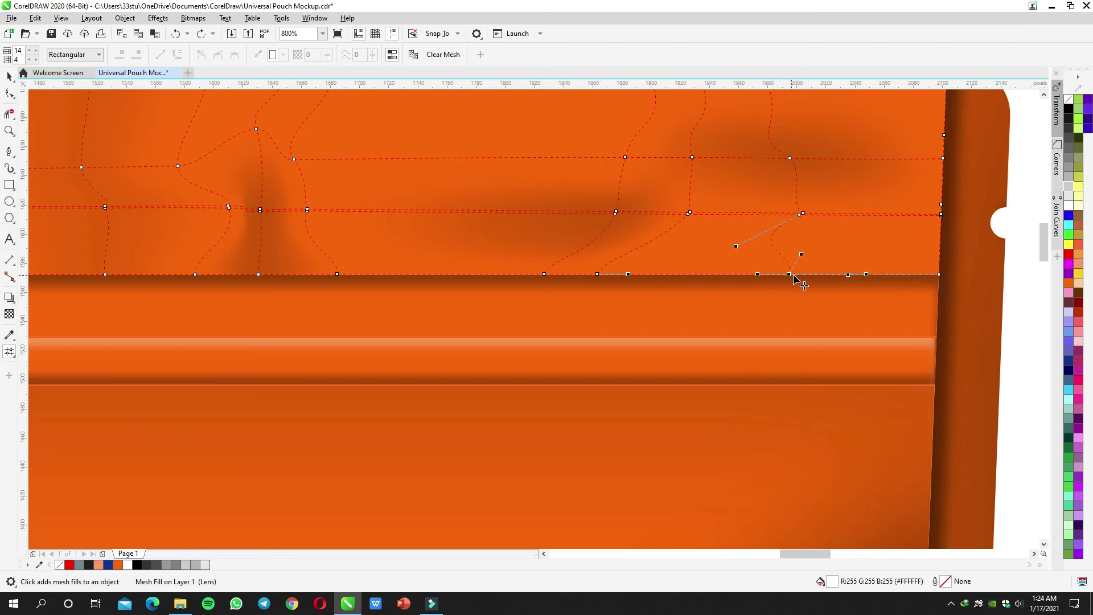
left_click(737, 247)
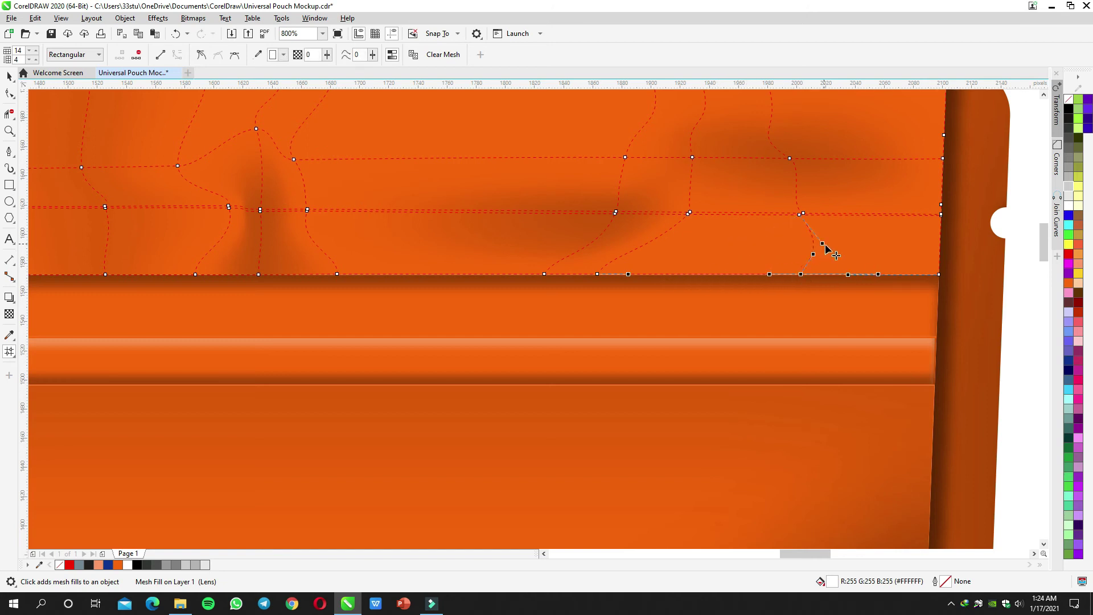
left_click_drag(805, 170, 779, 227)
left_click_drag(784, 278, 779, 238)
key("ctrl+z")
scroll(791, 268, "up", 1)
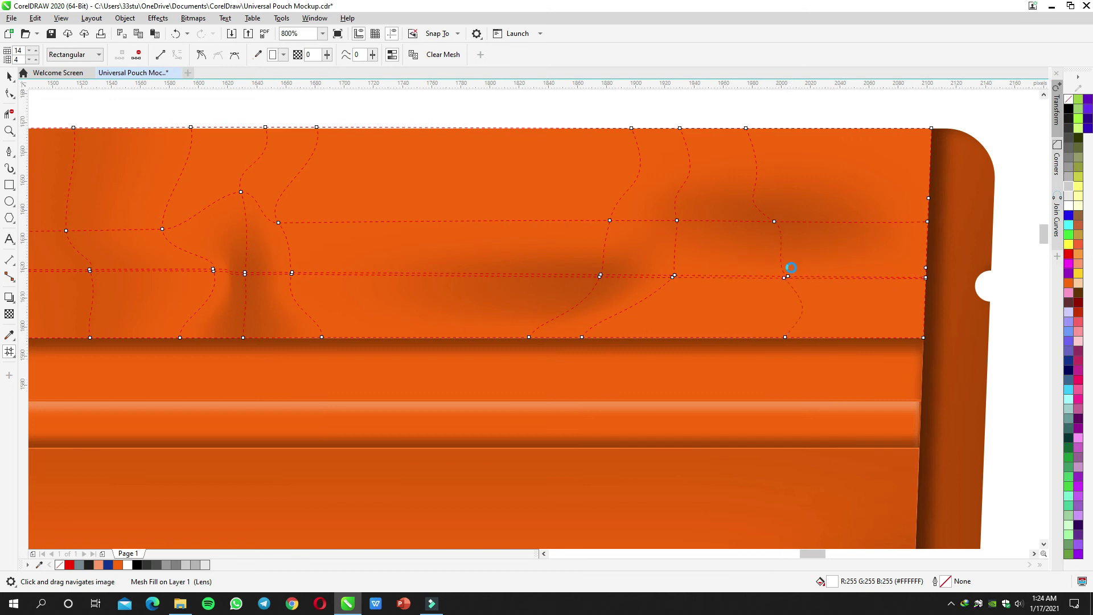
Step: Sharpen the higher shadow's underside by raising one lower node to just beneath the shaded node and moving the other lower node right
left_click_drag(784, 287, 744, 233)
left_click_drag(780, 284, 822, 287)
left_click_drag(744, 234, 761, 205)
scroll(761, 202, "down", 2)
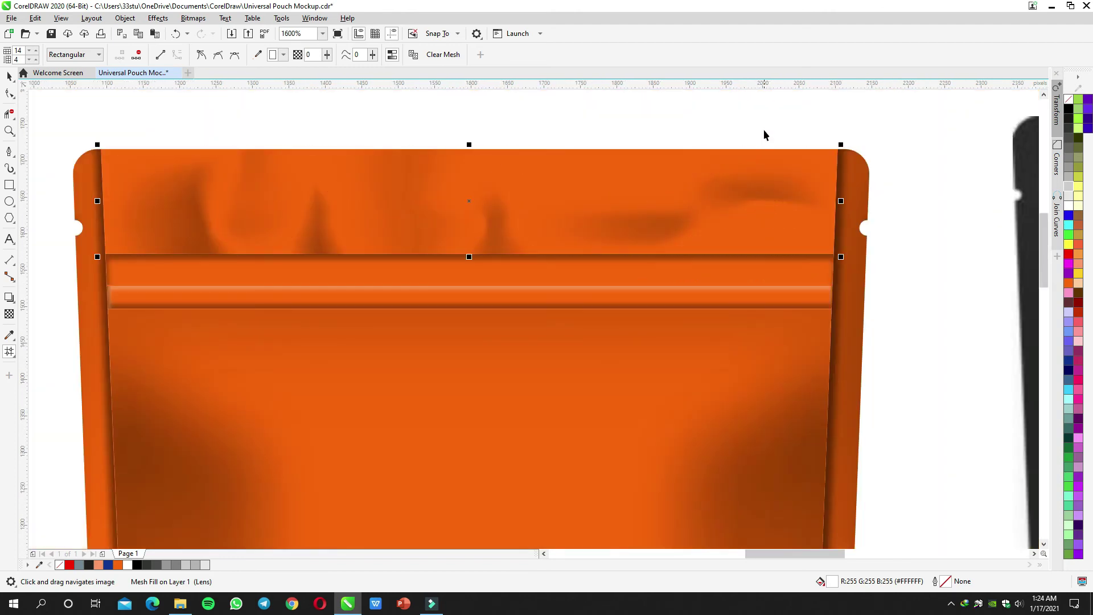
Step: Add a vertical shadow above the lower horizontal one by inserting three mesh columns and colouring the middle column's top two nodes R204 G204 B204
scroll(666, 211, "up", 2)
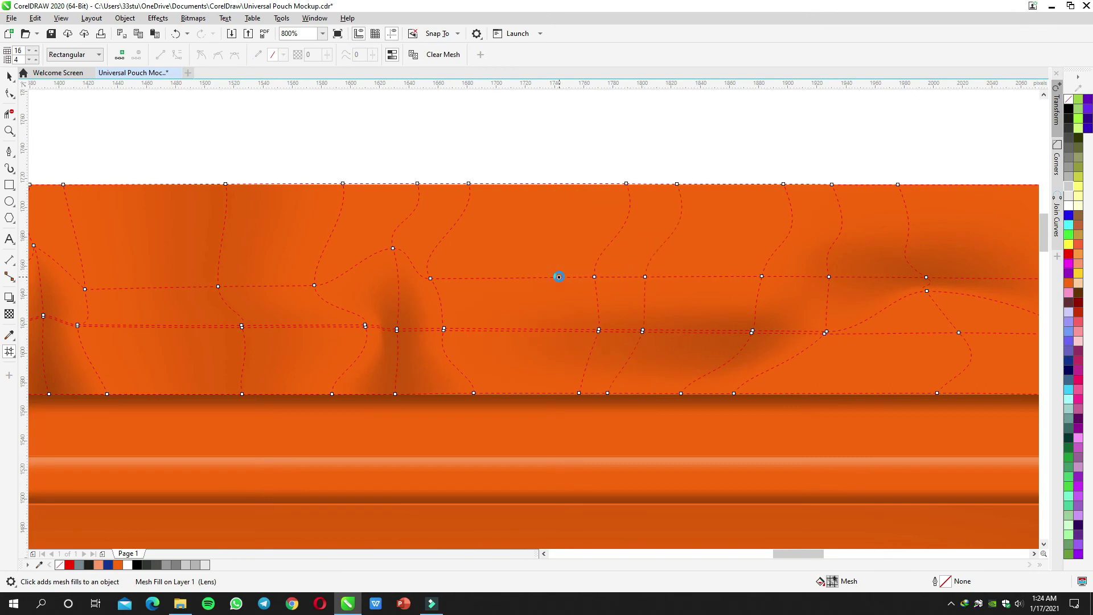
left_click_drag(628, 232, 629, 234)
left_click_drag(613, 261, 589, 306)
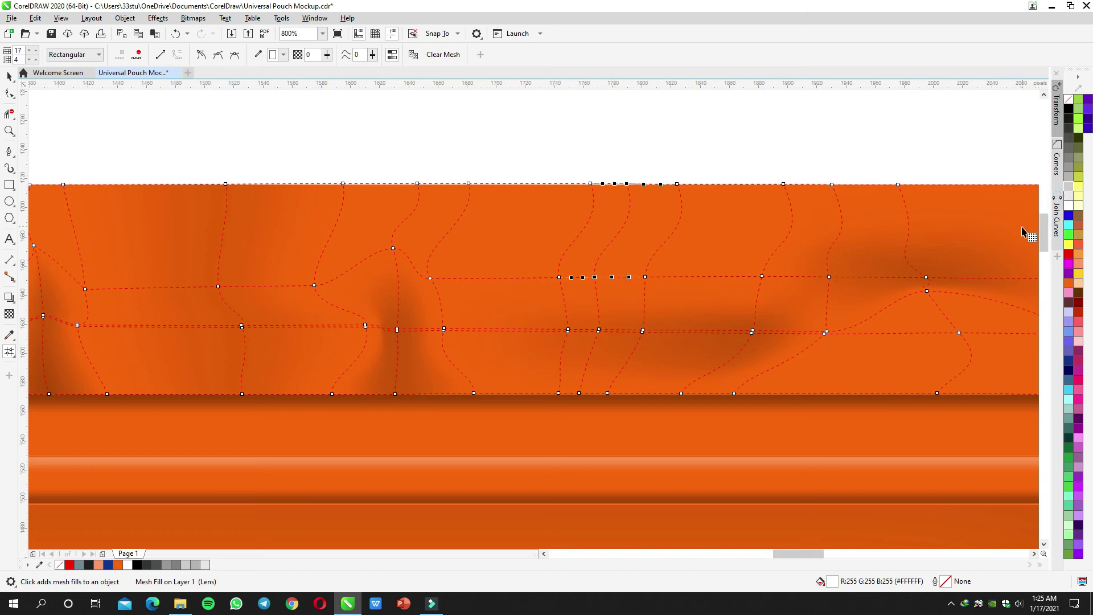
left_click(1068, 186)
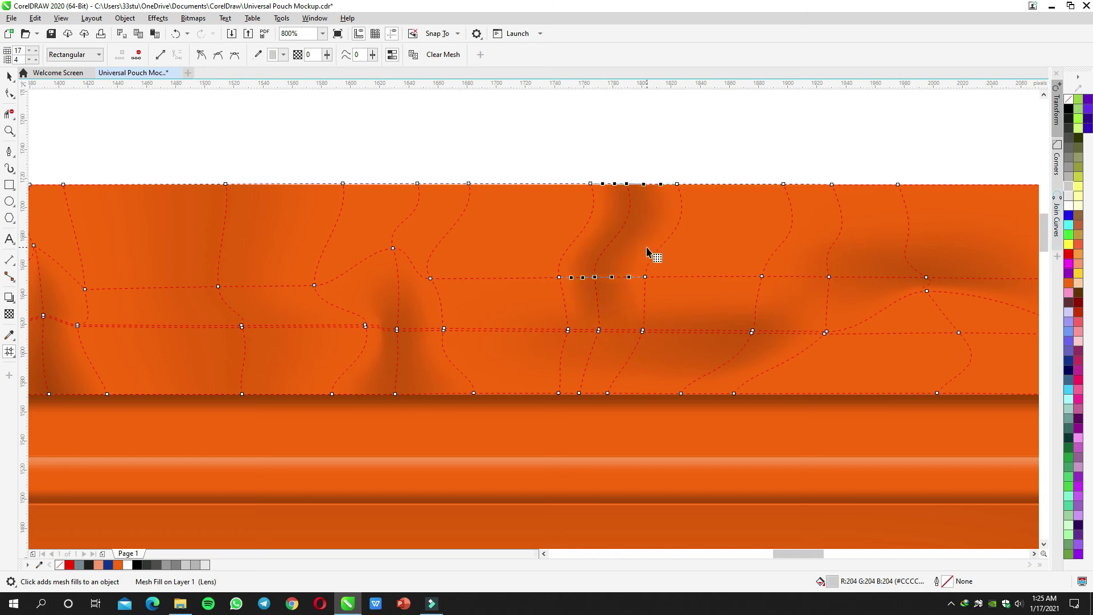
key("space")
key("space")
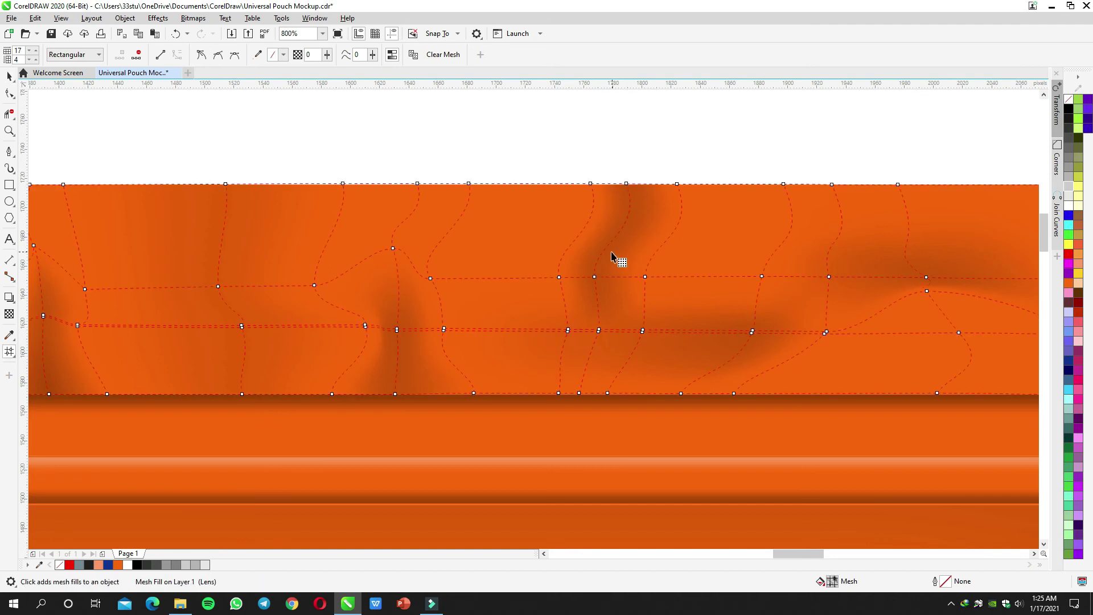
Step: Narrow the new vertical shadow's lower end by moving its central upper-row node right and drawing the neighbouring nodes inward
left_click_drag(595, 277, 644, 234)
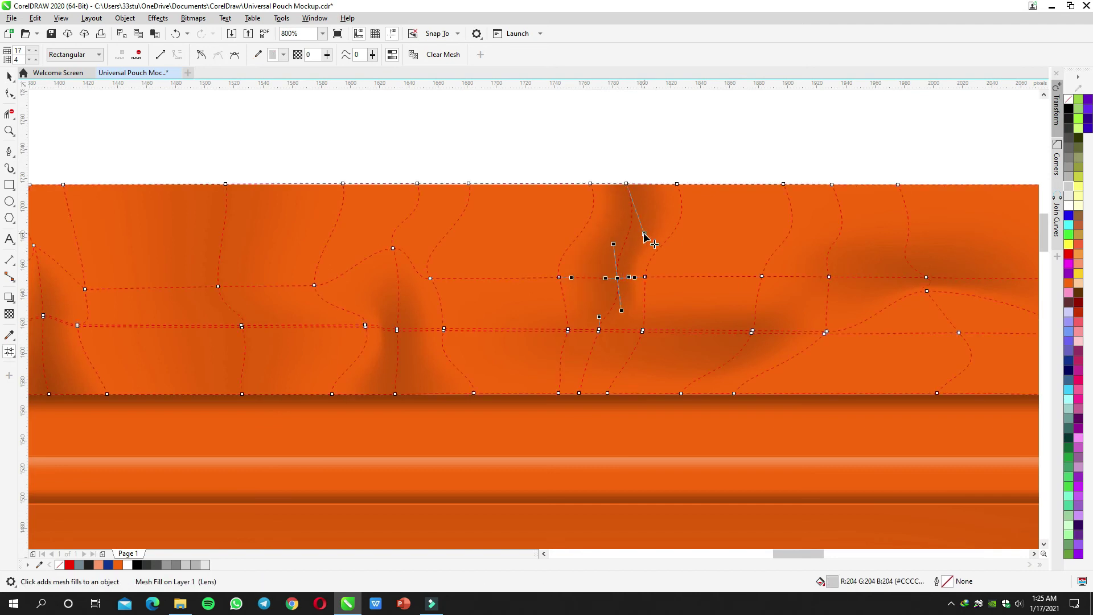
mouse_move(560, 278)
left_mouse_down()
mouse_move(647, 281)
mouse_move(639, 275)
left_mouse_up()
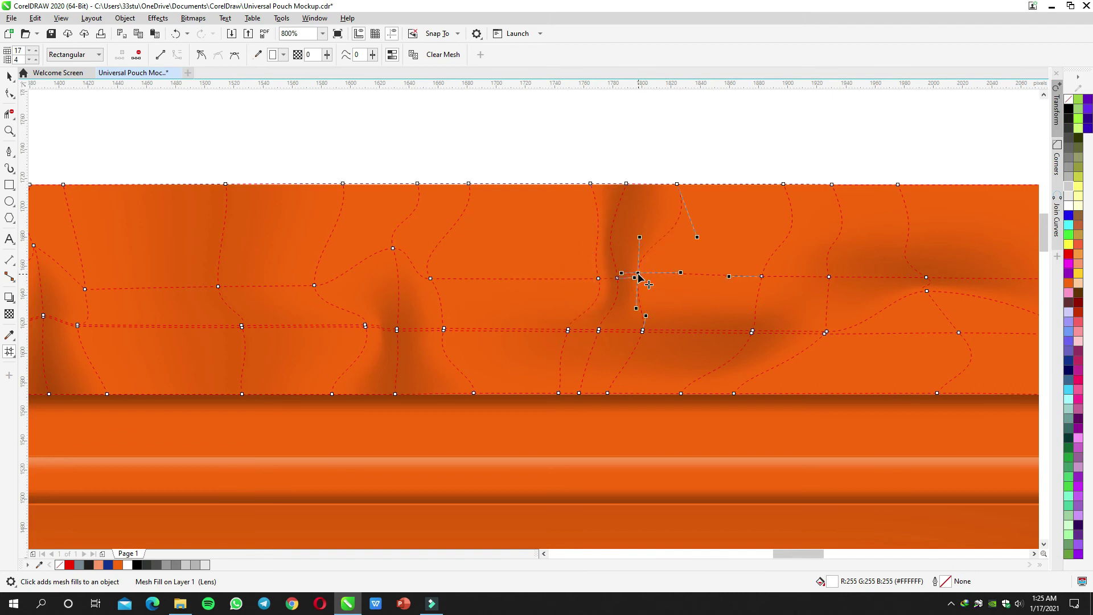
key("space")
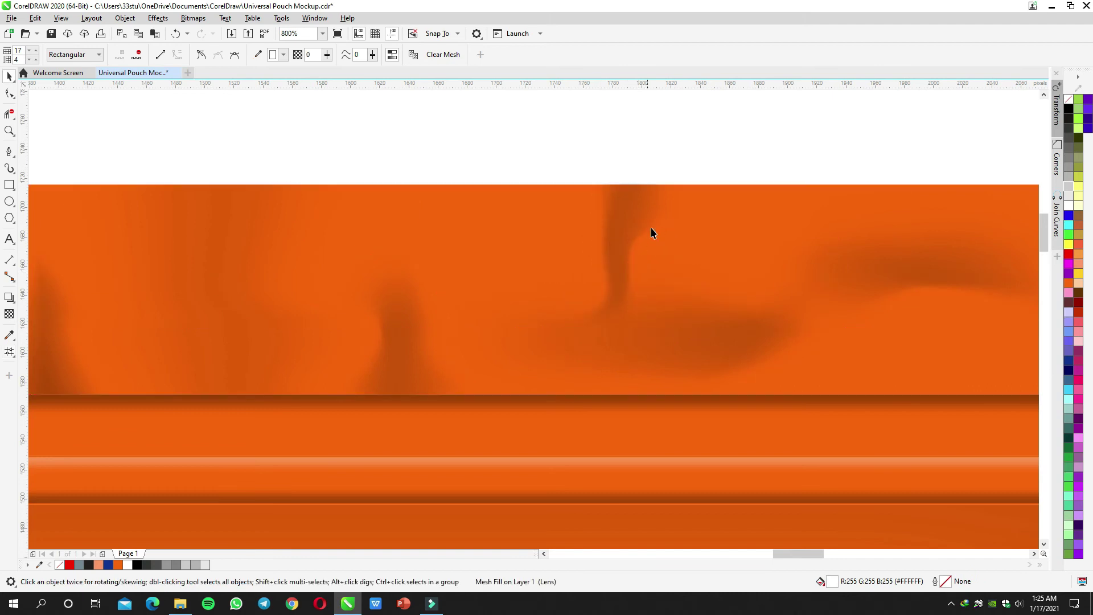
Step: Move the mesh node on the right edge of the vertical shadow slightly up and to the right
scroll(649, 239, "down", 6)
scroll(662, 244, "up", 7)
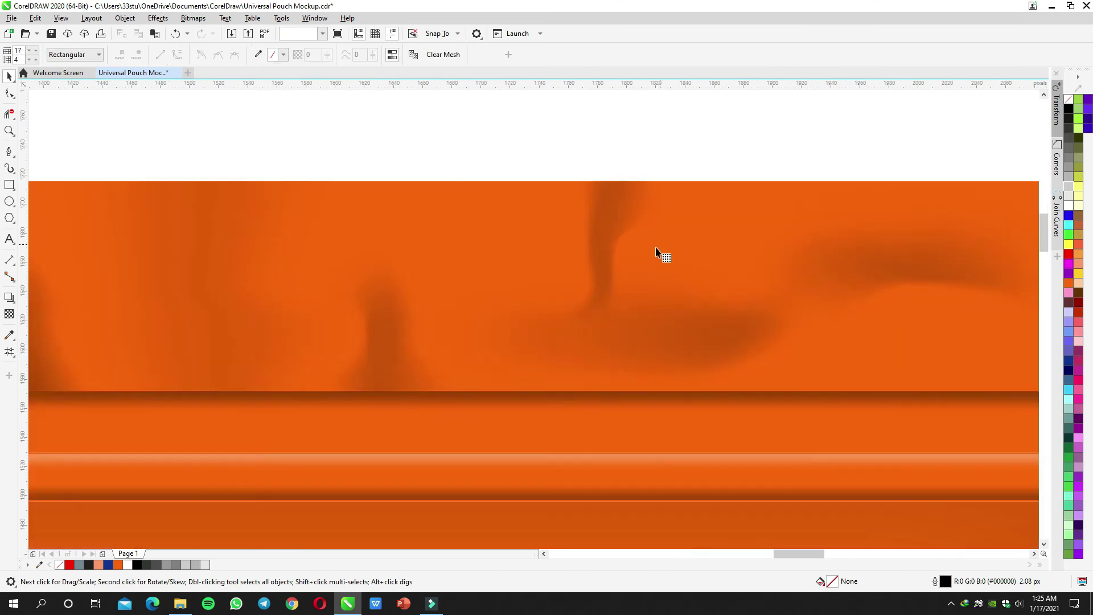
key("space")
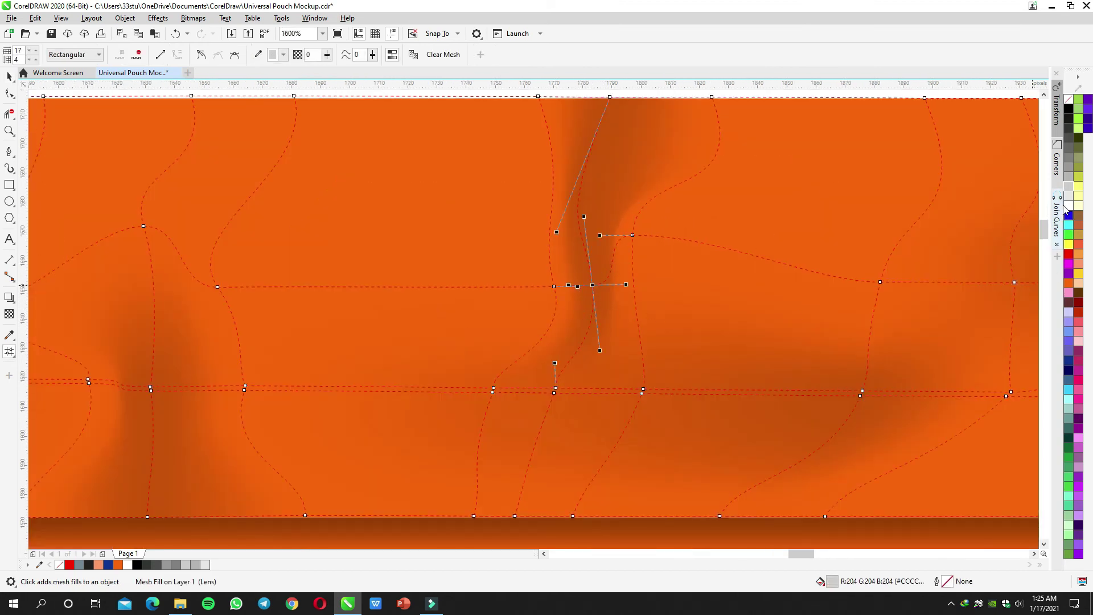
scroll(665, 251, "down", 5)
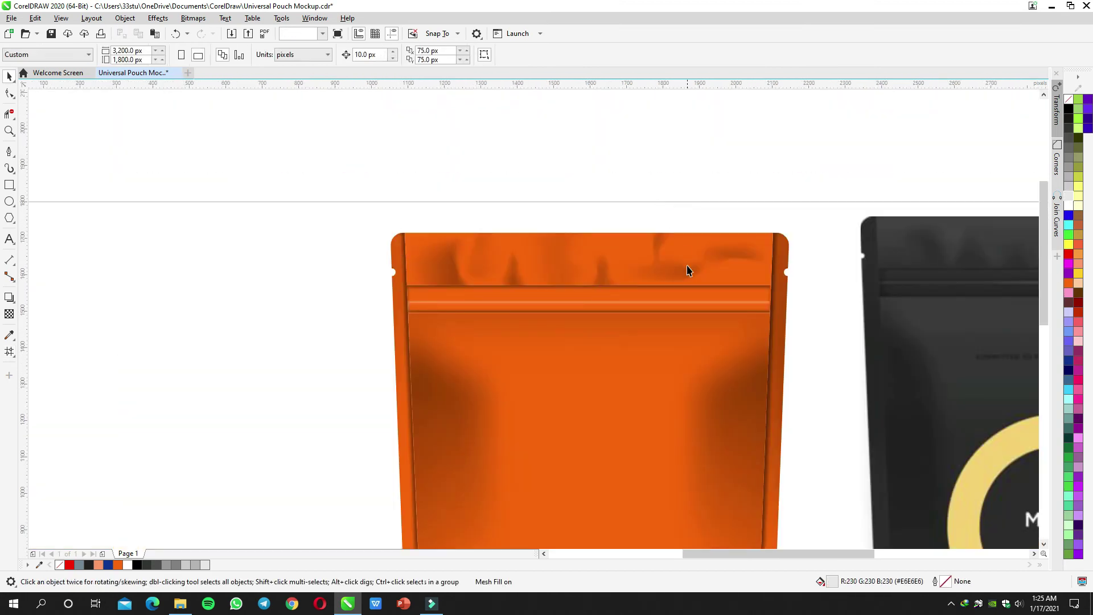
scroll(666, 248, "up", 3)
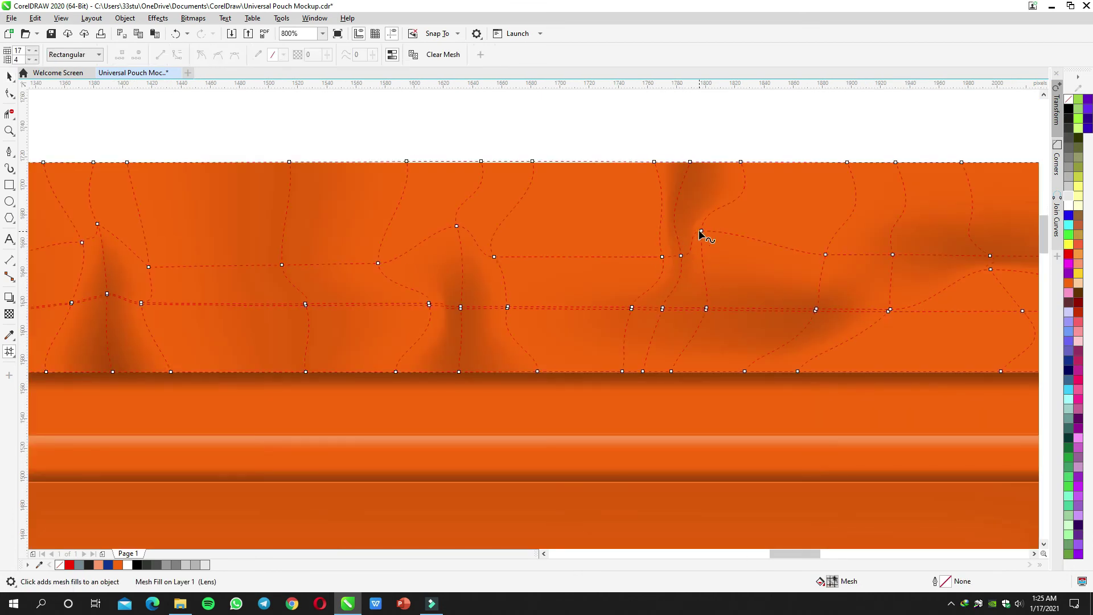
left_click(711, 225)
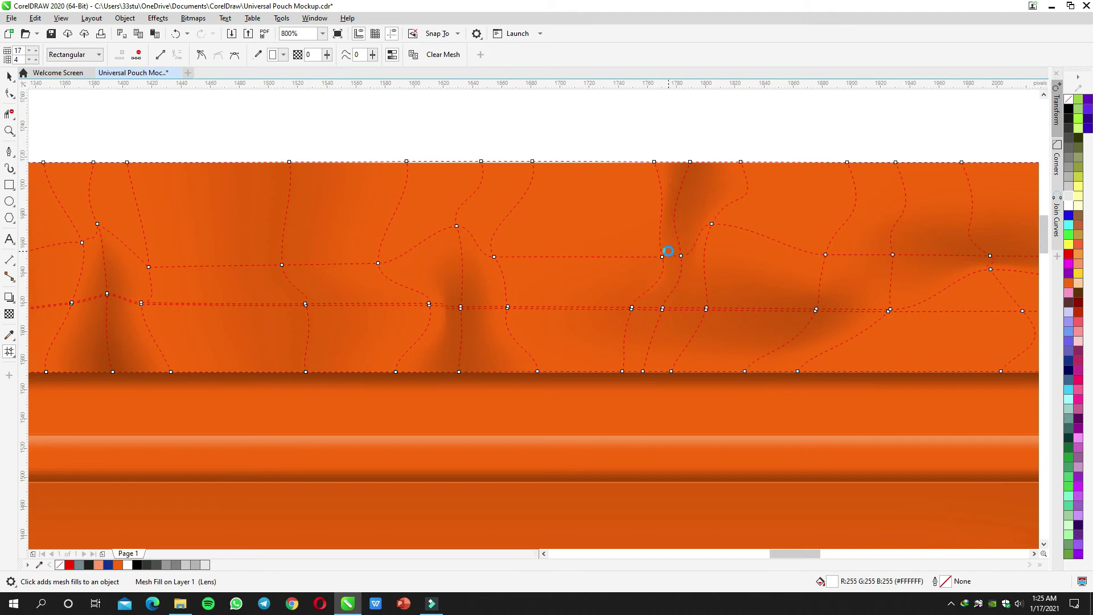
scroll(668, 251, "up", 1)
left_click_drag(657, 262, 659, 225)
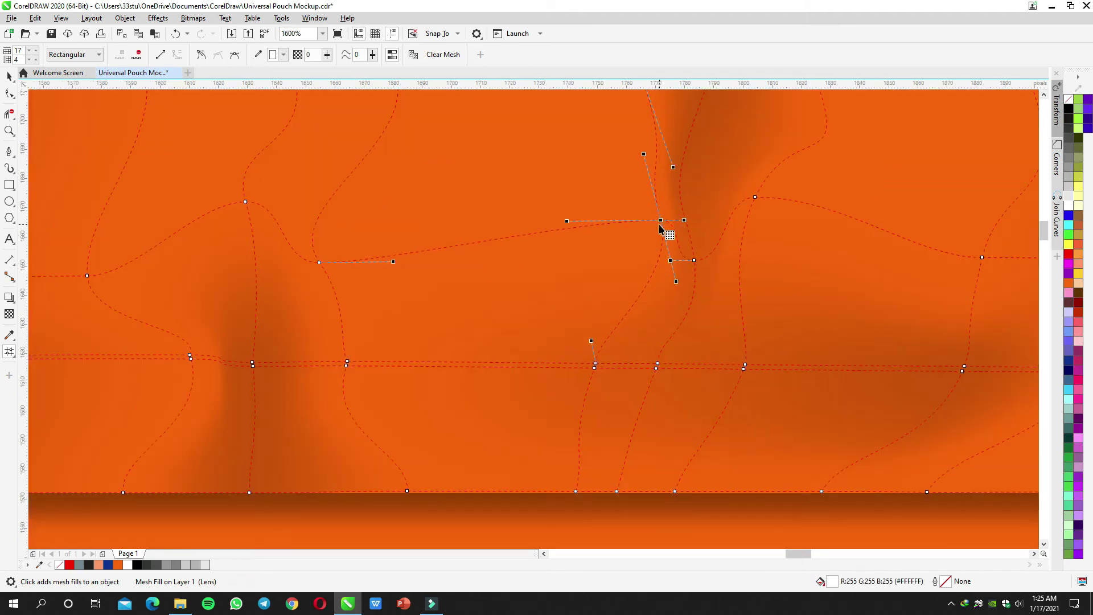
key("ctrl+z")
Step: Lower the vertical shadow's bottom node and shift the paired row nodes beneath it right to straighten the shadow's lower end
left_click_drag(695, 261, 699, 285)
left_click(654, 368)
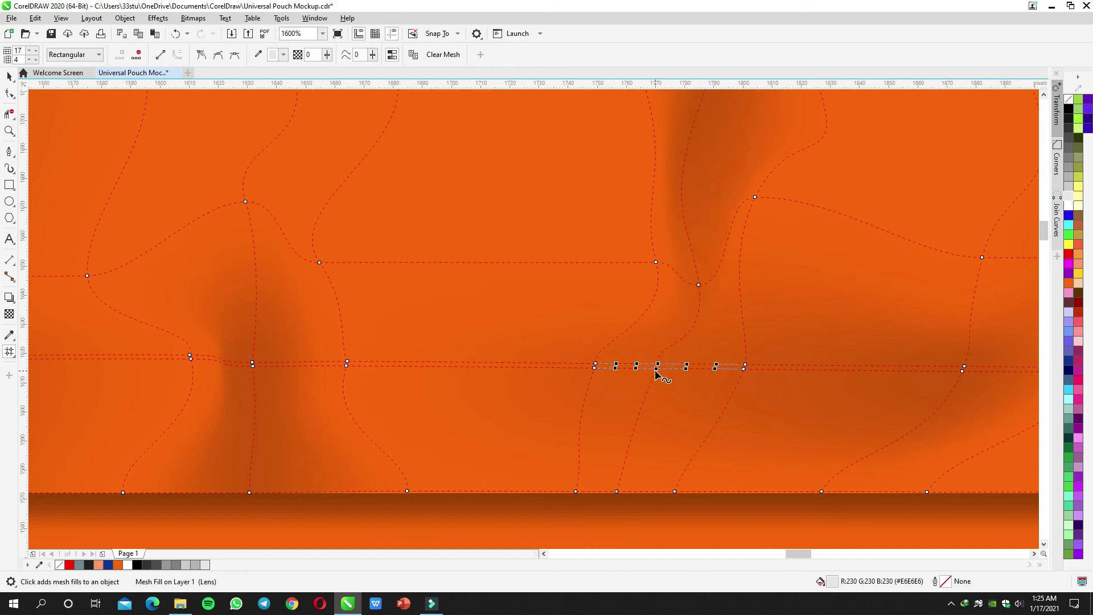
scroll(681, 381, "up", 2)
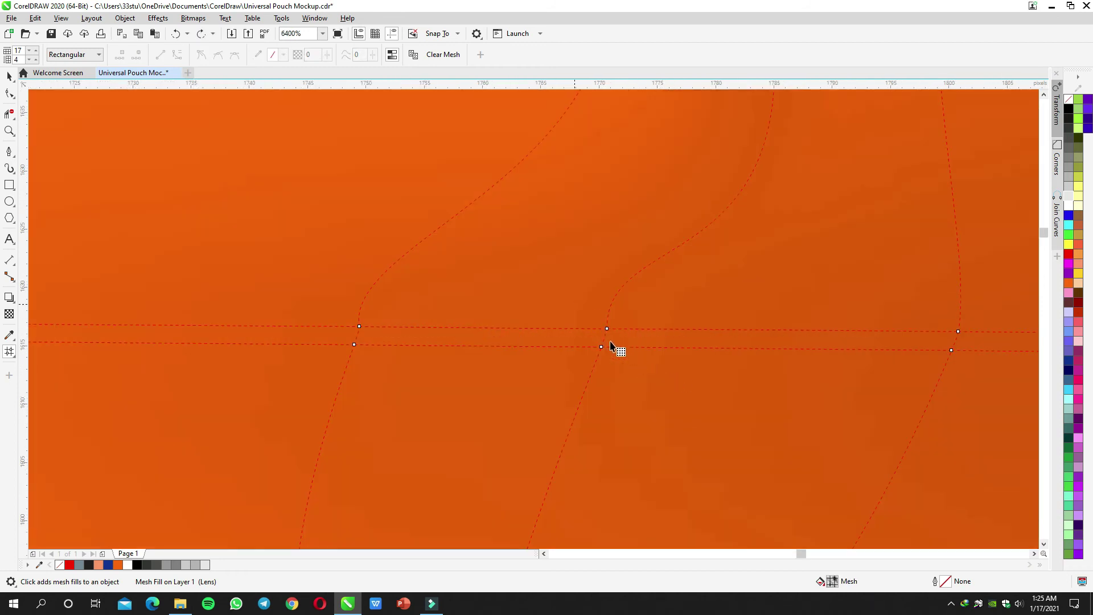
left_click_drag(603, 348, 754, 356)
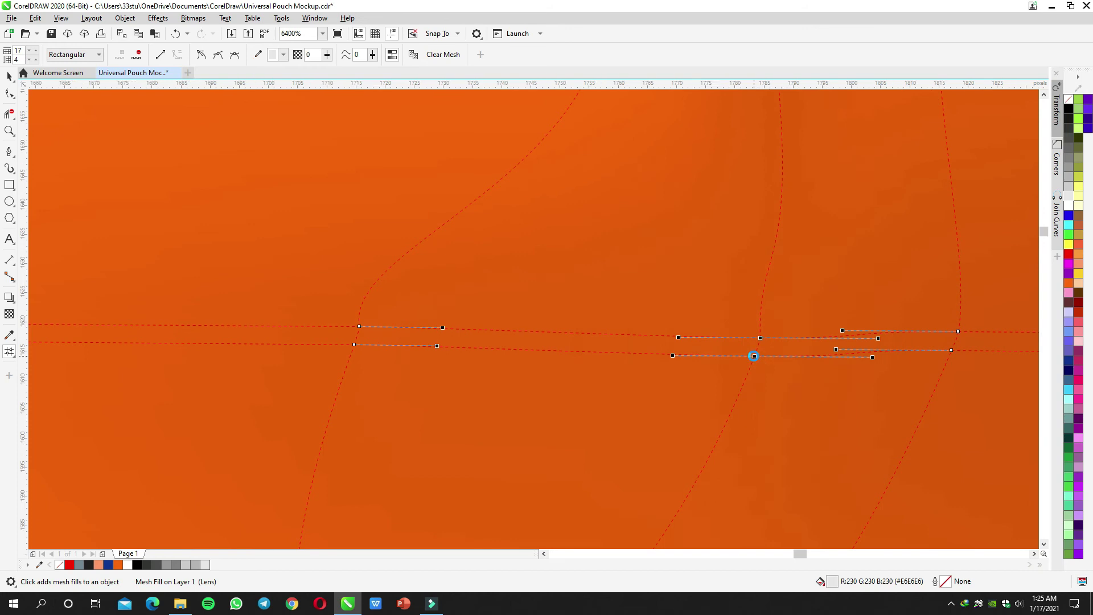
Step: Compare the orange pouch's top-band fold shadows with those on the black reference pouch
scroll(753, 356, "down", 2)
scroll(754, 356, "down", 2)
left_click_drag(735, 301, 637, 265)
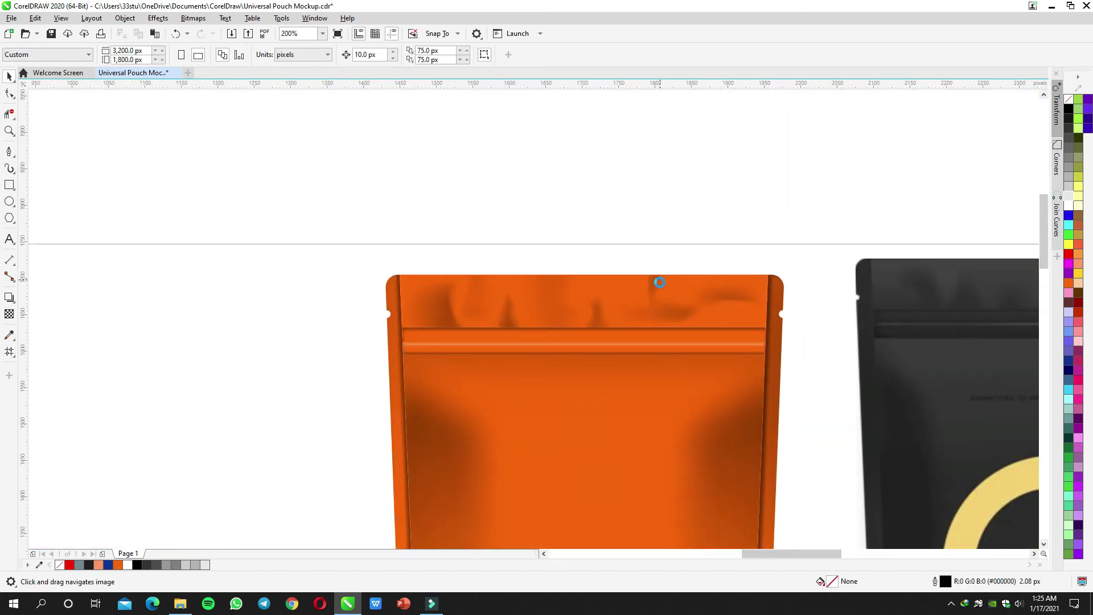
scroll(659, 284, "up", 1)
key("space")
left_click_drag(678, 329, 608, 313)
key("space")
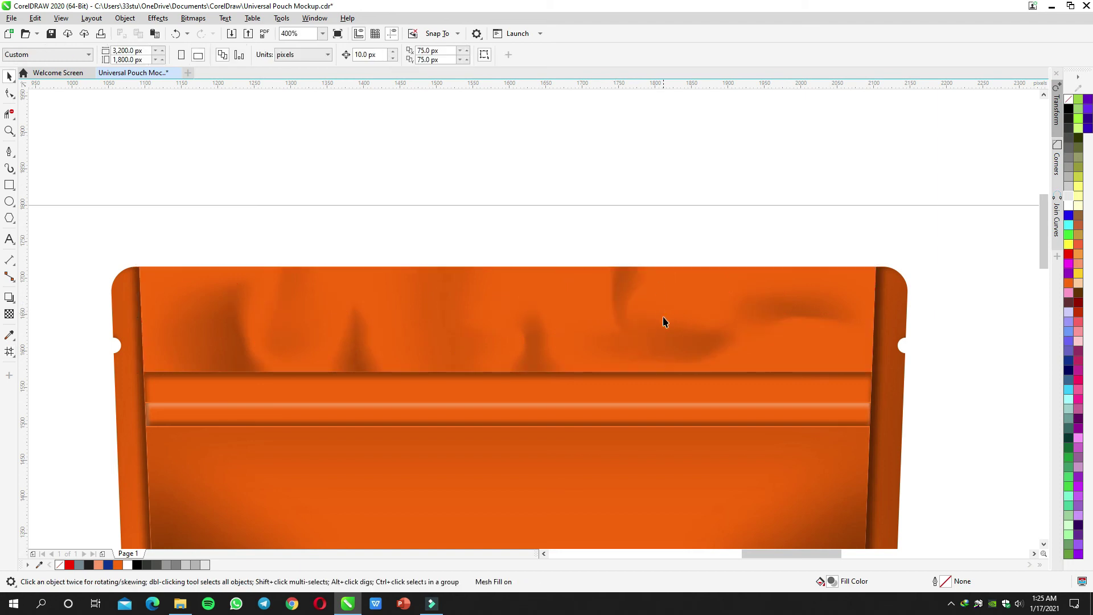
scroll(663, 319, "down", 2)
left_click_drag(673, 327, 649, 264)
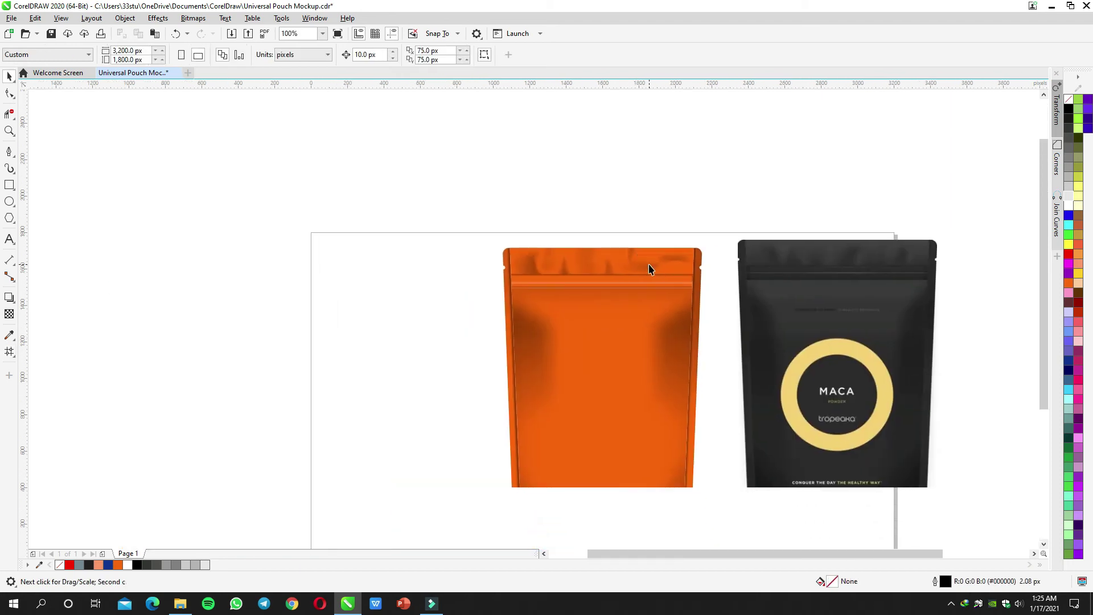
Step: Pull the mesh node beside the vertical shadow's right edge farther right and slightly up
scroll(649, 265, "up", 1)
scroll(642, 264, "up", 2)
key("space")
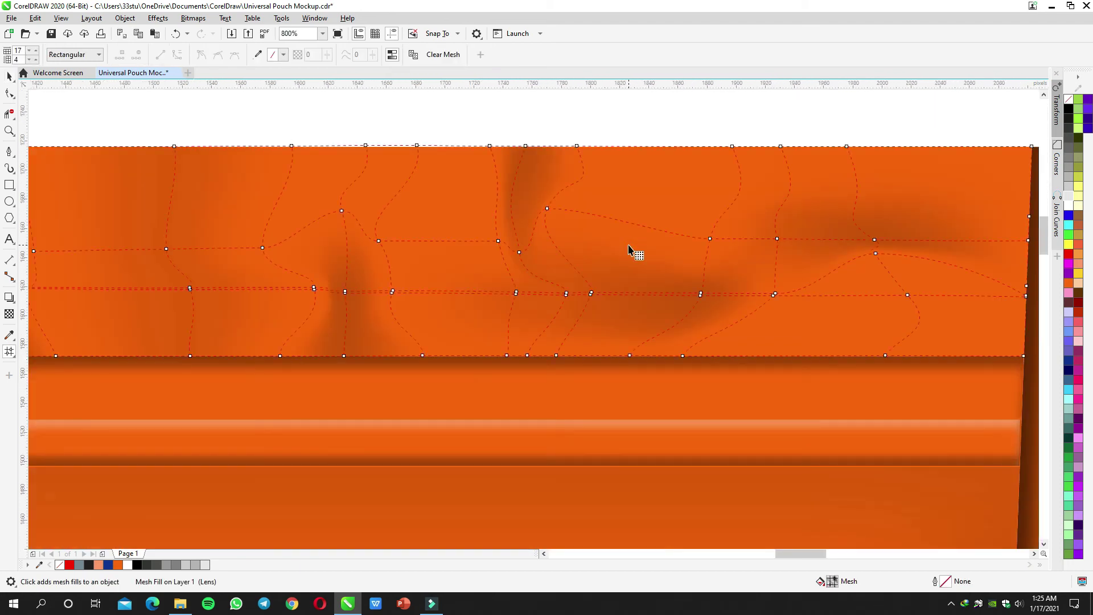
left_click_drag(546, 209, 598, 200)
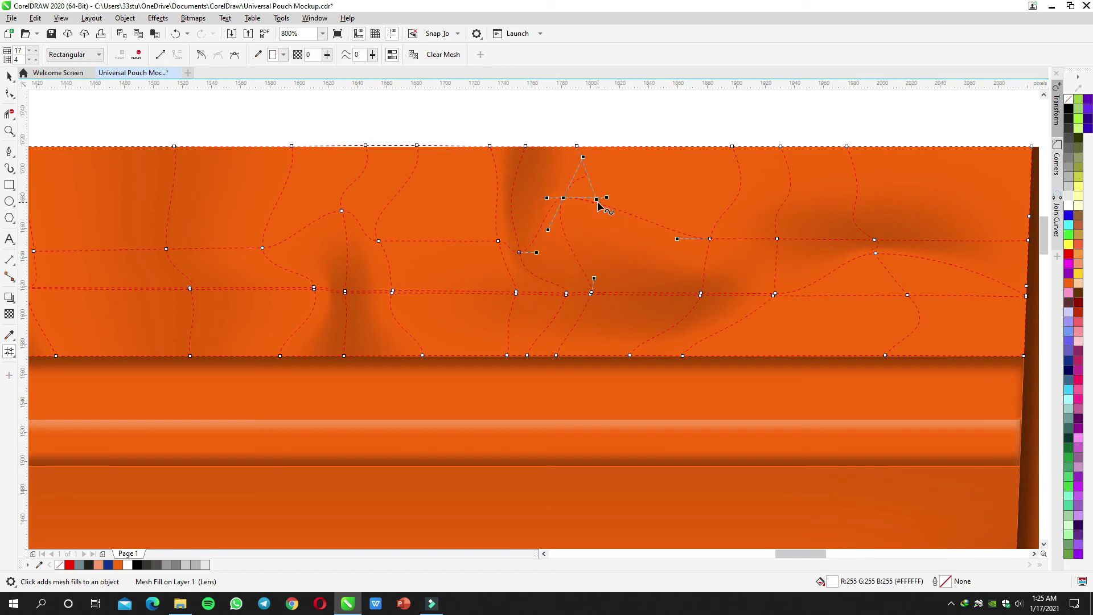
scroll(615, 227, "down", 3)
key("space")
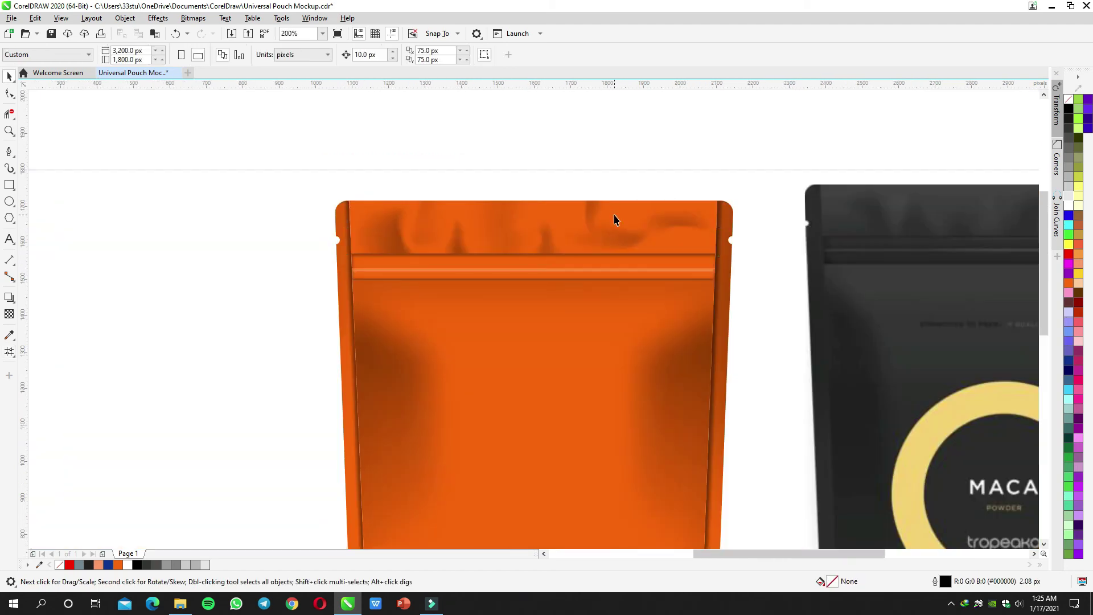
scroll(615, 225, "up", 1)
key("space")
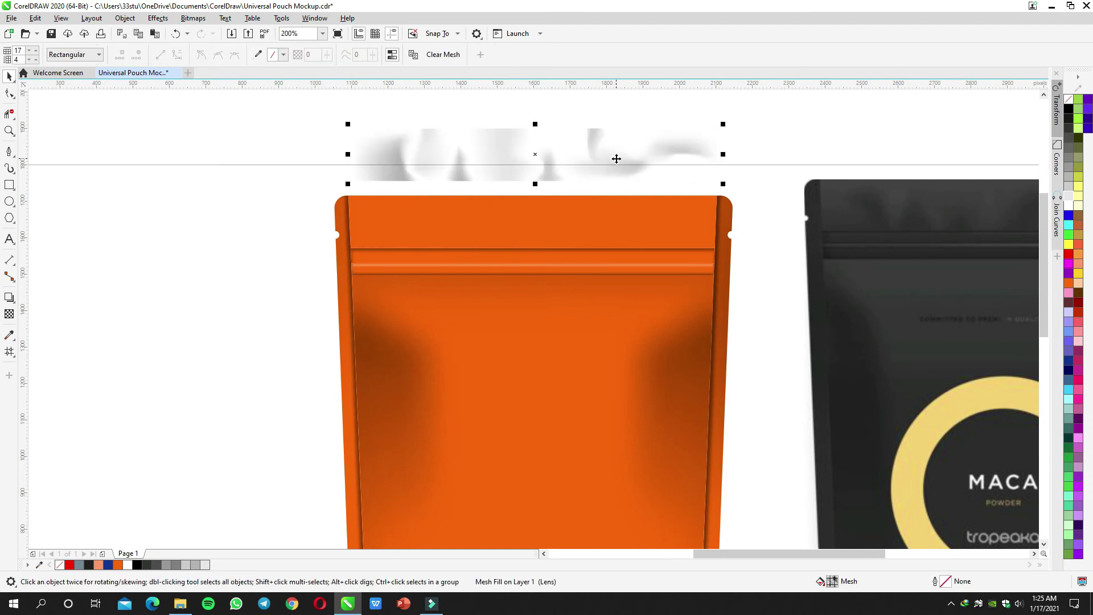
key("ctrl+z")
Step: Examine the complete mesh-fill band close up and at full-pouch view for areas that still need shading
left_click(501, 228)
key("space")
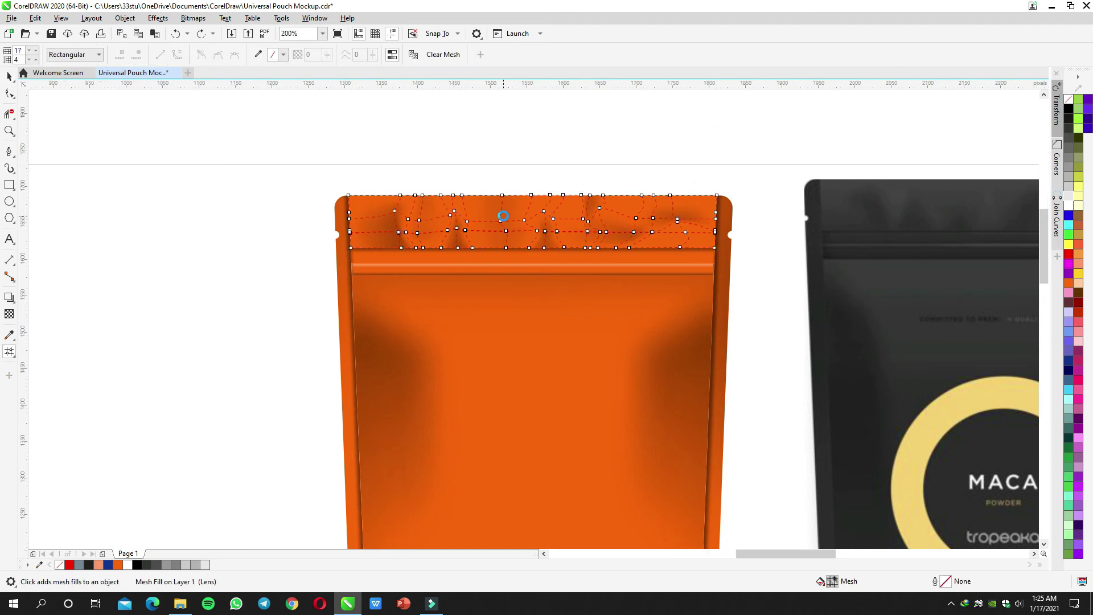
scroll(498, 226, "up", 1)
key("space")
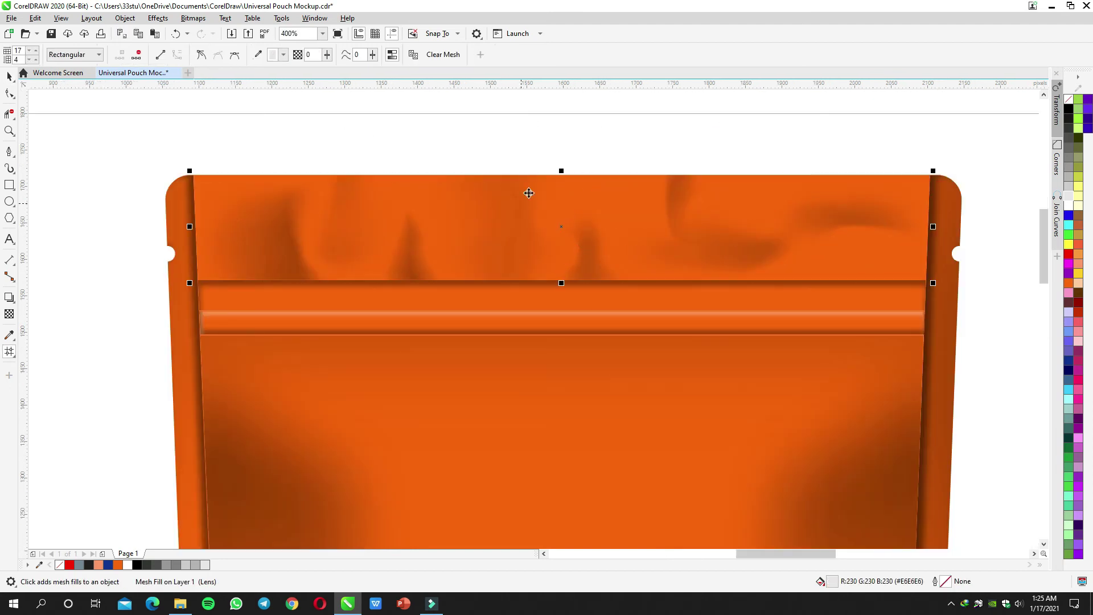
key("Escape")
scroll(603, 236, "down", 1)
key("space")
left_click(539, 229)
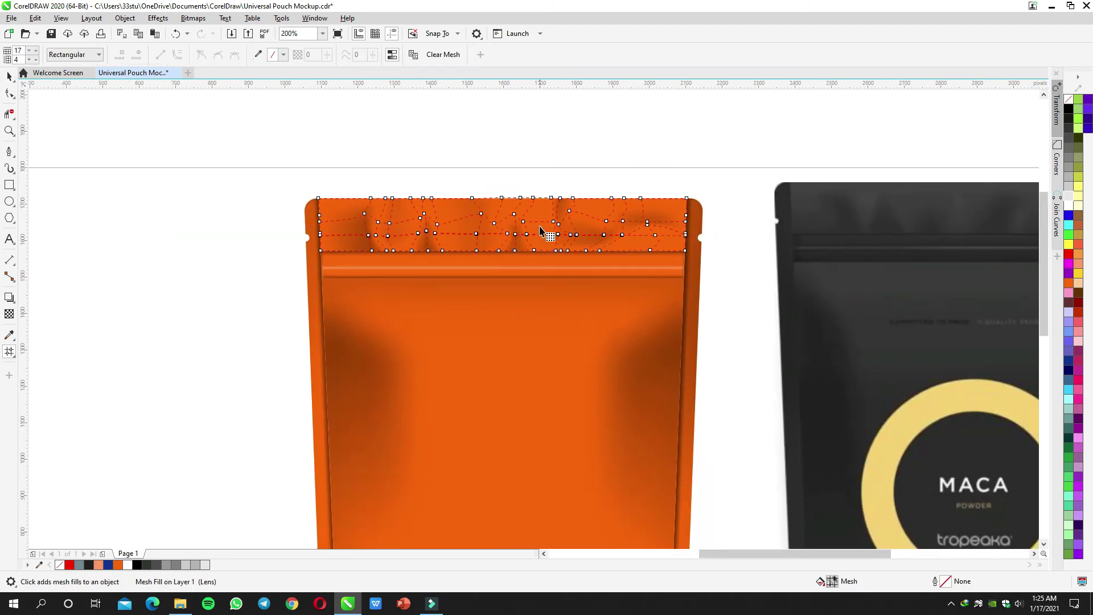
left_click_drag(557, 246, 557, 247)
key("space")
key("Escape")
scroll(642, 227, "down", 1)
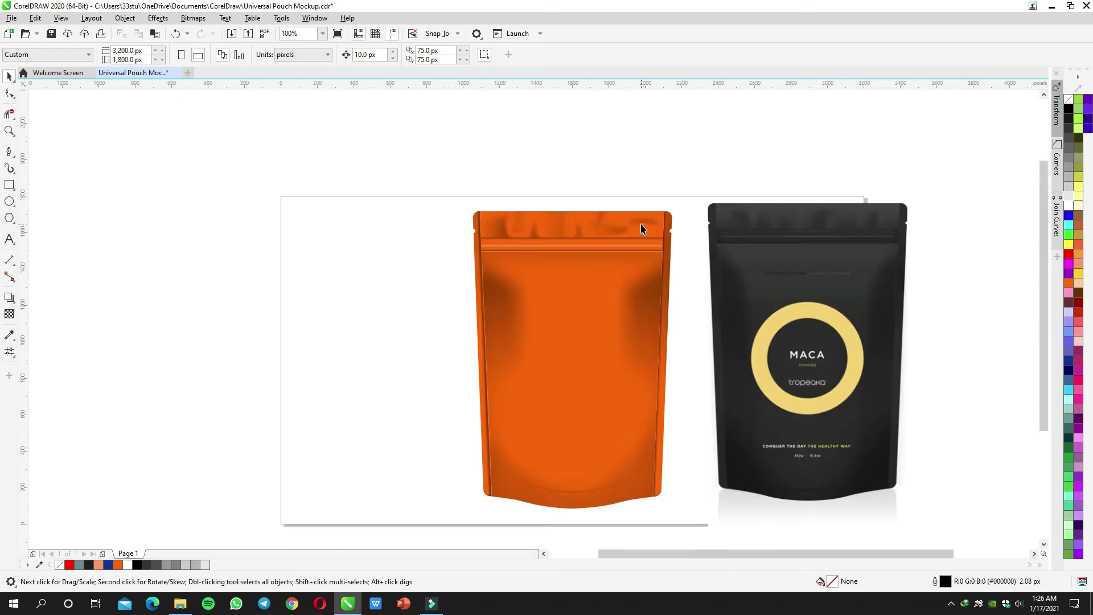
scroll(646, 231, "up", 2)
key("space")
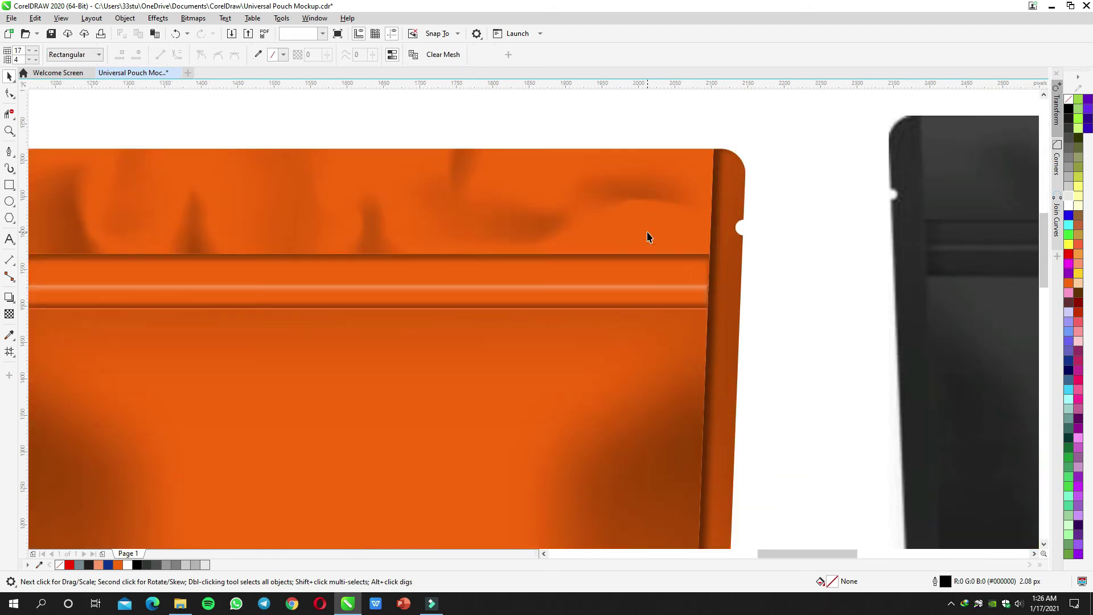
Step: Colour the bottom-edge mesh nodes near the top band's right end light grey
left_click(647, 237)
left_click(673, 256)
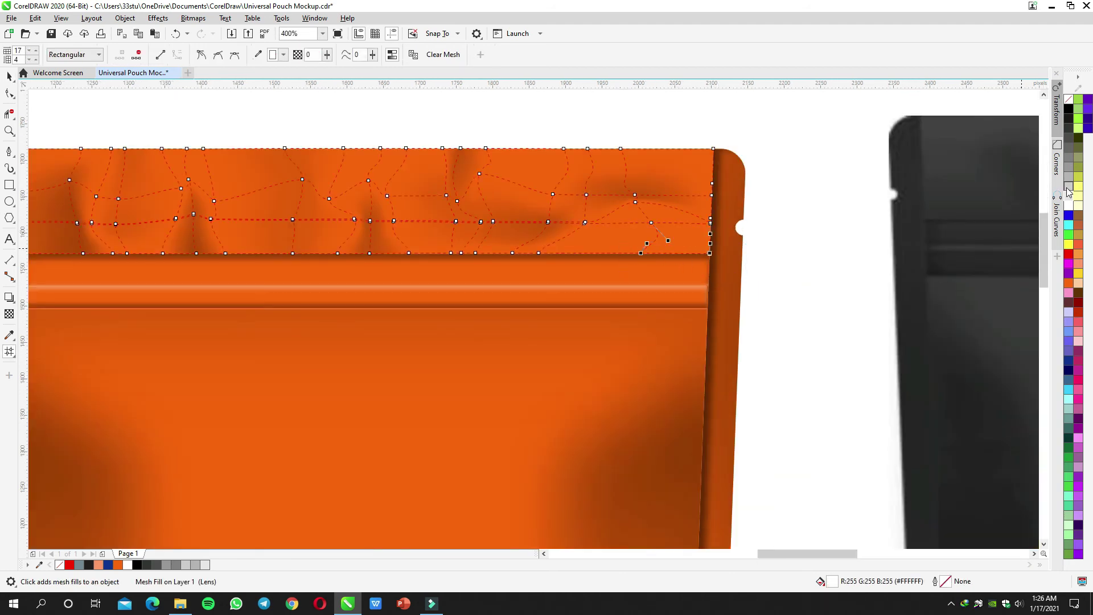
key("space")
key("Escape")
scroll(695, 254, "down", 2)
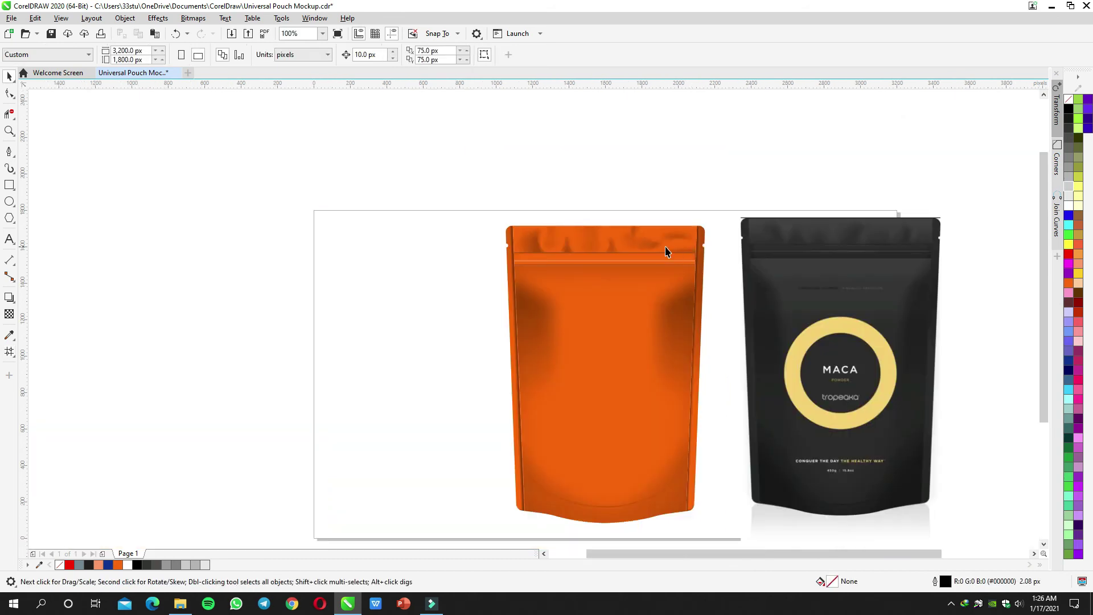
Step: Move the mesh-fill shadows above the pouch and PowerClip them inside the orange top band
scroll(666, 251, "up", 1)
left_click_drag(664, 249, 657, 139)
right_click(657, 139)
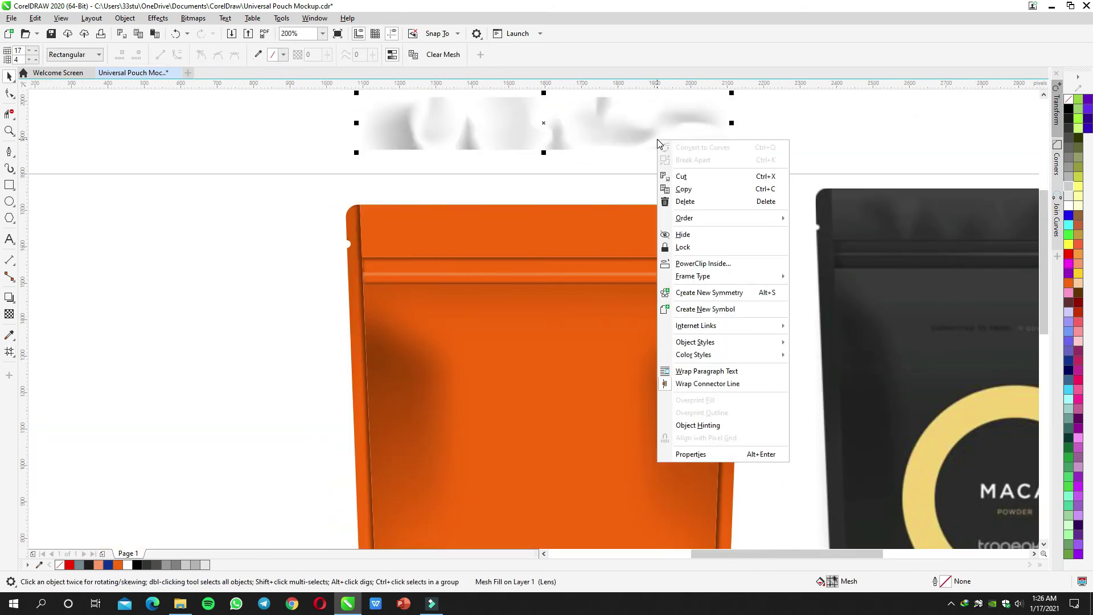
right_click(624, 121)
right_click(624, 121)
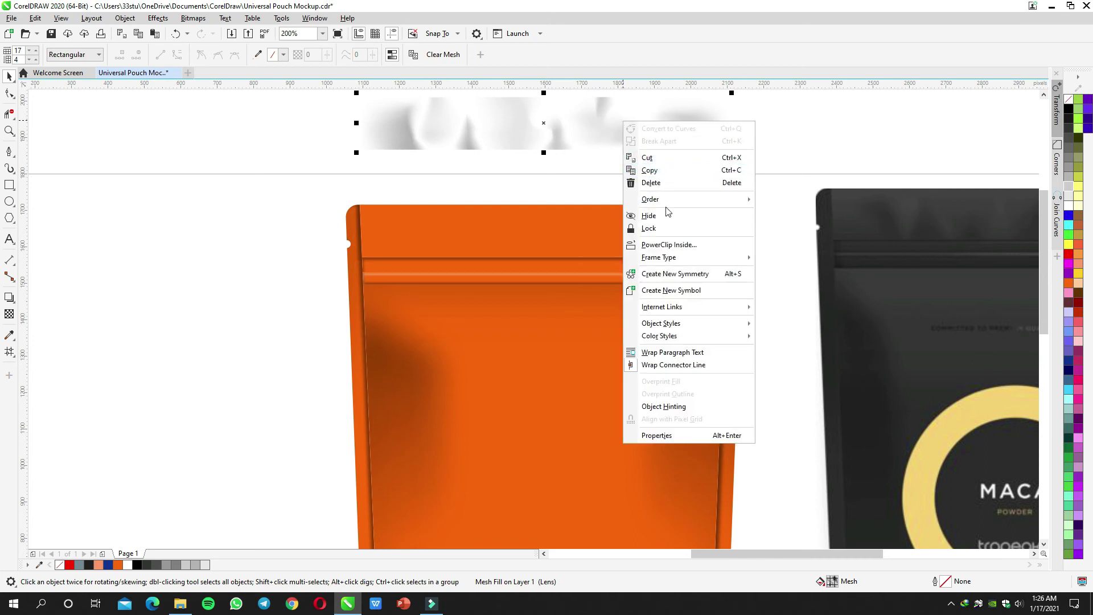
left_click(669, 244)
left_click(626, 230)
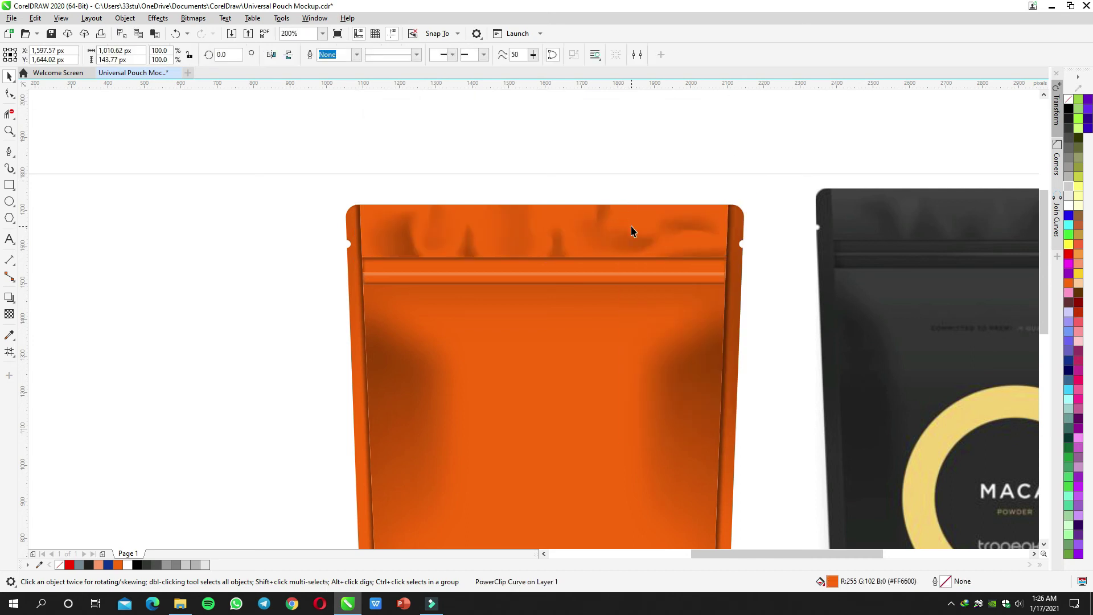
Step: Edit the top band's PowerClip contents, pulling the shadow mesh's upper-right corner outward past the band's edge
double_click(705, 216)
scroll(706, 214, "up", 1)
left_click(704, 217)
left_click_drag(752, 194, 776, 190)
scroll(749, 198, "up", 1)
left_click(844, 191, "ctrl")
scroll(861, 265, "down", 3)
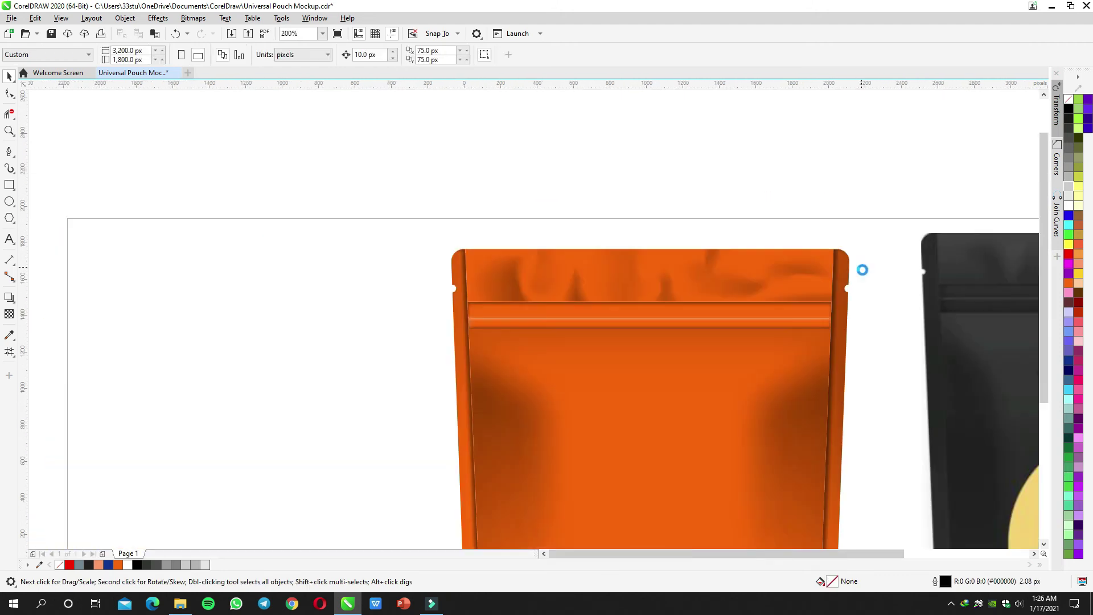
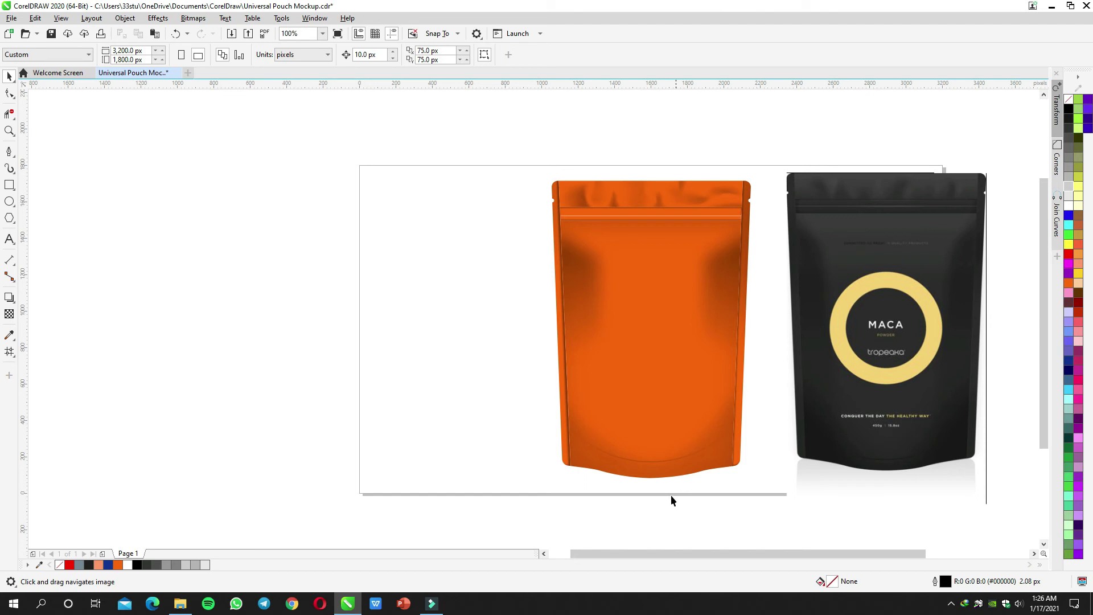
Step: Inside the pouch body's PowerClip, move the curved bottom fold line down and flatten it to about 209 px high
left_click_drag(652, 460, 542, 331)
scroll(767, 352, "up", 1)
double_click(322, 307)
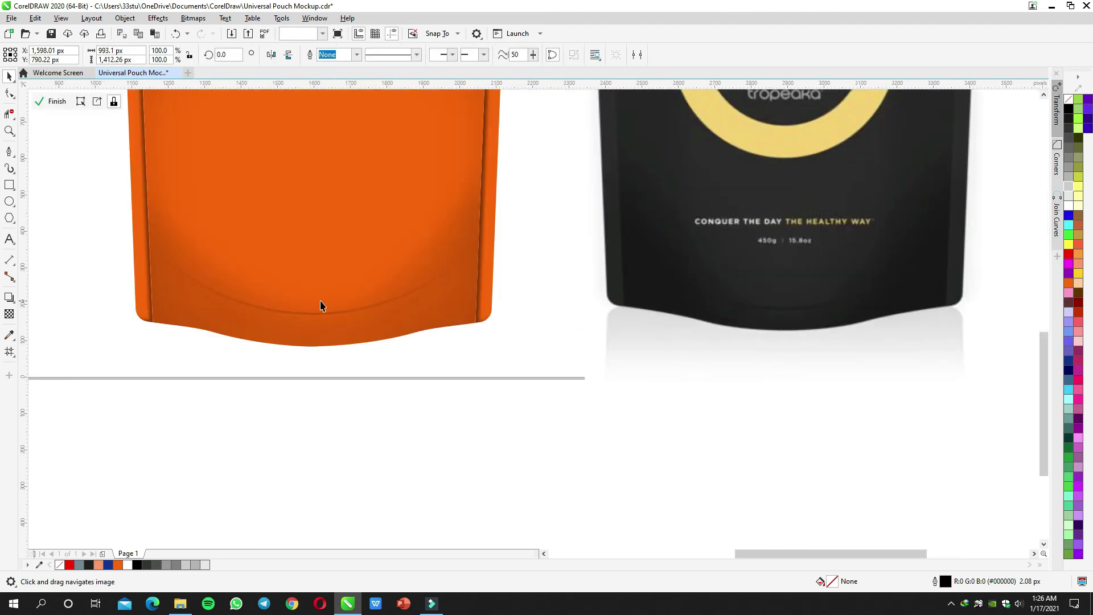
left_click_drag(313, 313, 313, 337)
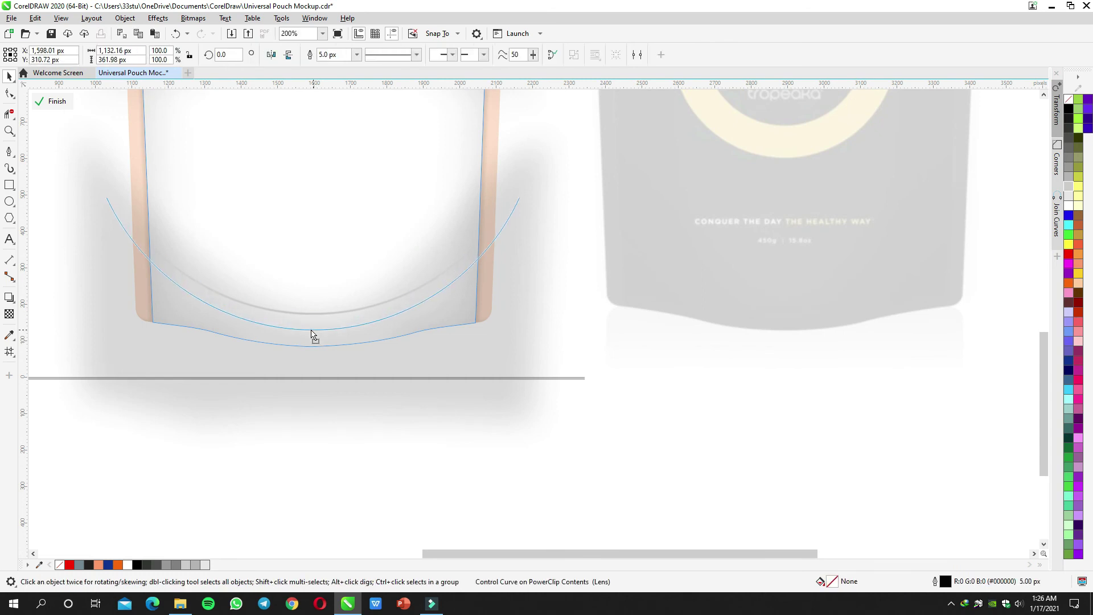
left_click_drag(313, 196, 313, 250)
left_click(581, 329, "ctrl")
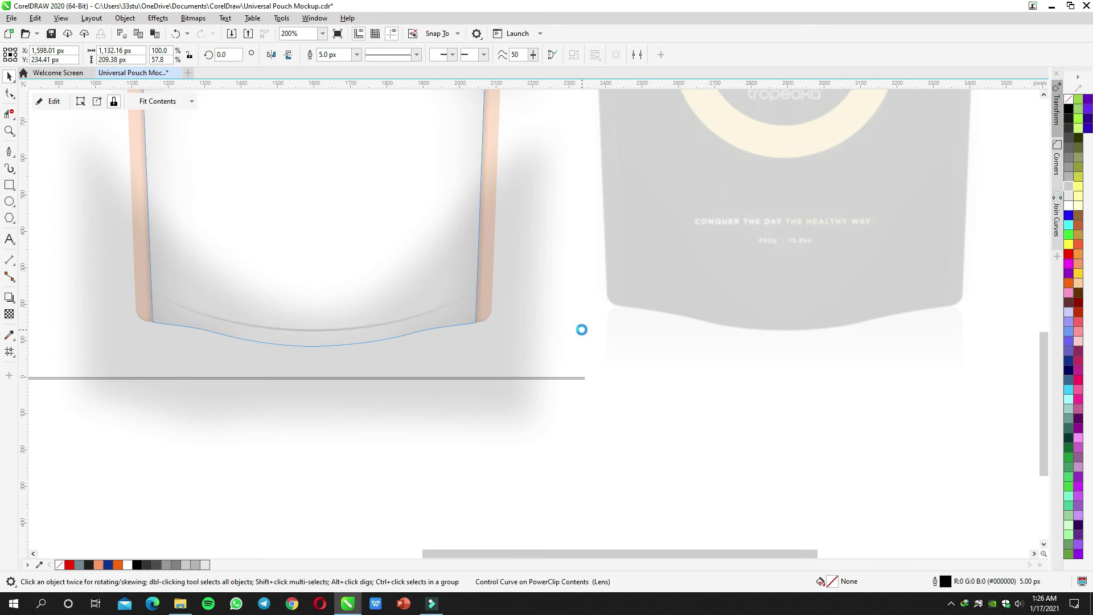
scroll(582, 329, "down", 3)
scroll(564, 329, "up", 3)
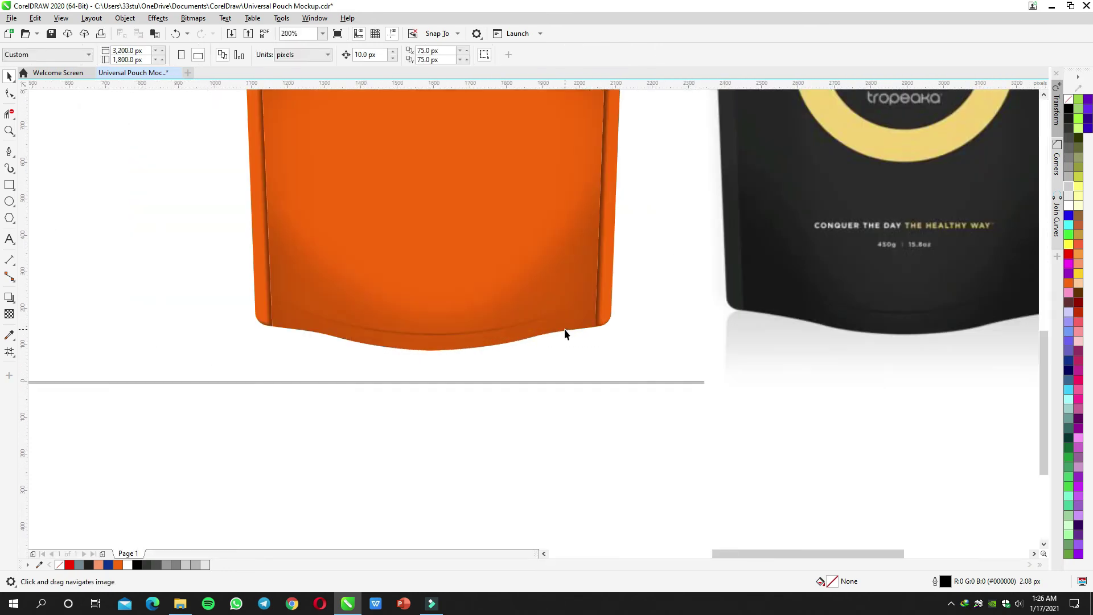
Step: Draw a tall ellipse across the centre of the pouch's base inside the body's PowerClip and shift it down
left_click_drag(550, 351, 561, 354)
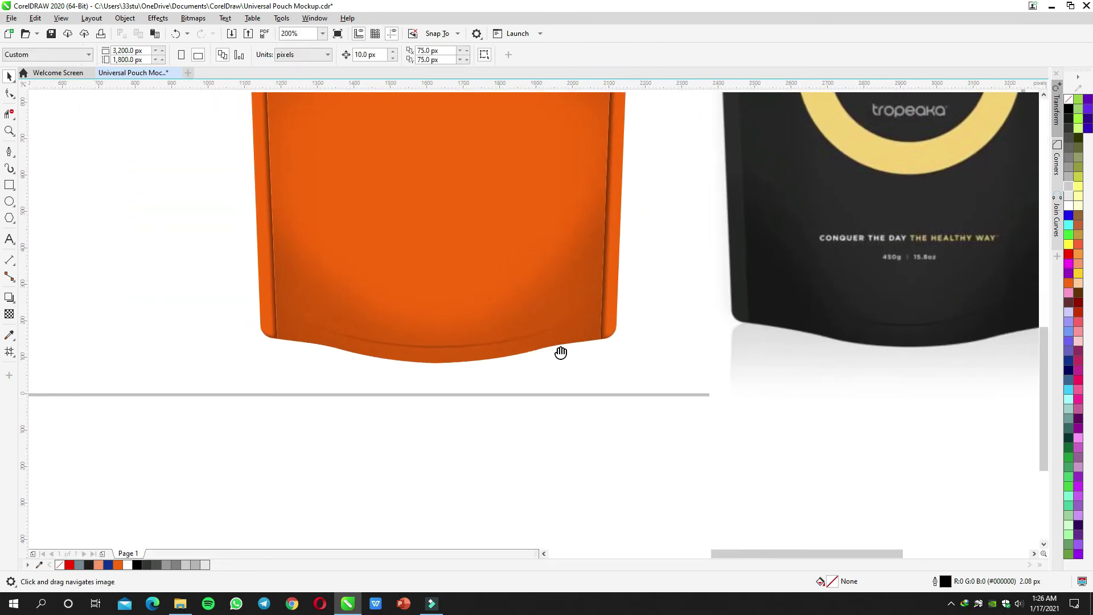
double_click(488, 280)
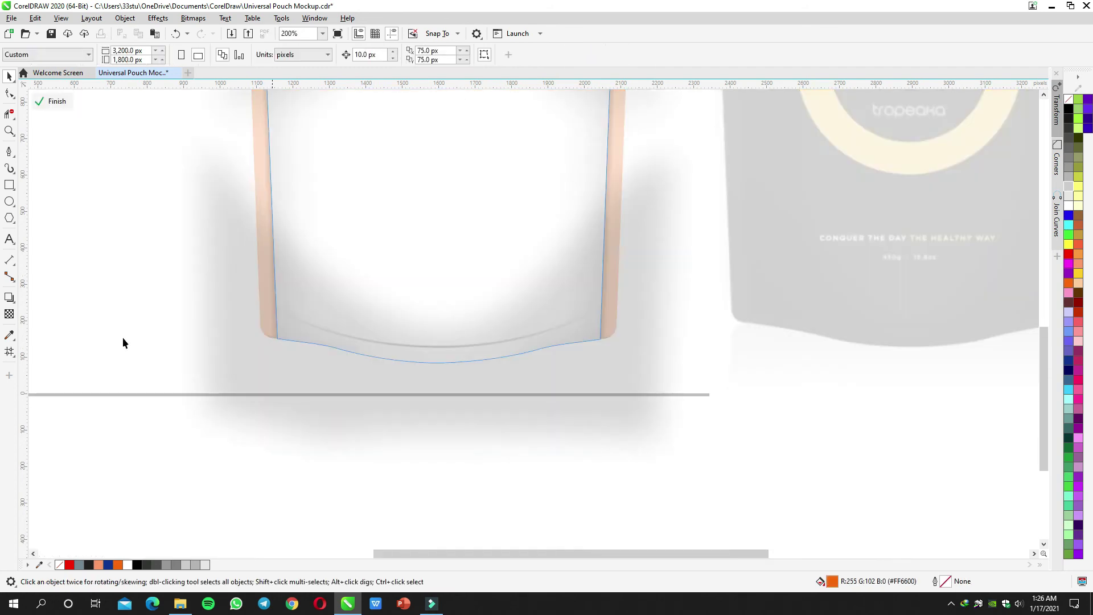
left_click(9, 199)
left_click_drag(391, 293, 474, 439)
key("space")
left_click_drag(441, 340, 442, 371)
Step: Give the ellipse a light fill with no outline and finish editing the body's PowerClip
left_click(1069, 201)
right_click(1068, 99)
left_click(726, 257, "ctrl")
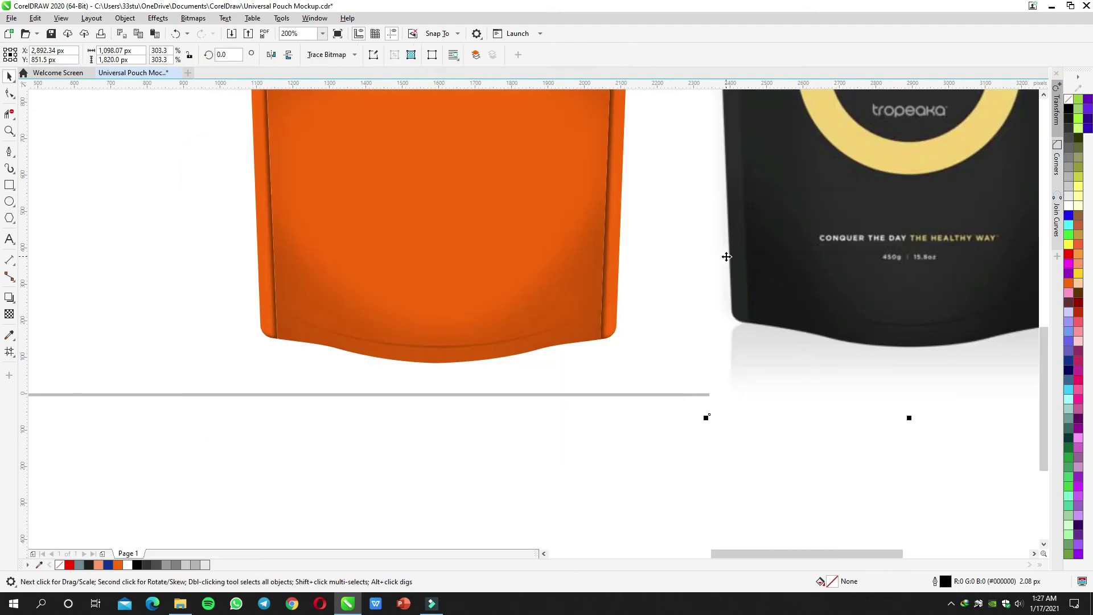
Step: Place the white ellipse on the page over the pouch's base and soften it strongly with a Gaussian Blur
key("ctrl+v")
left_click(158, 18)
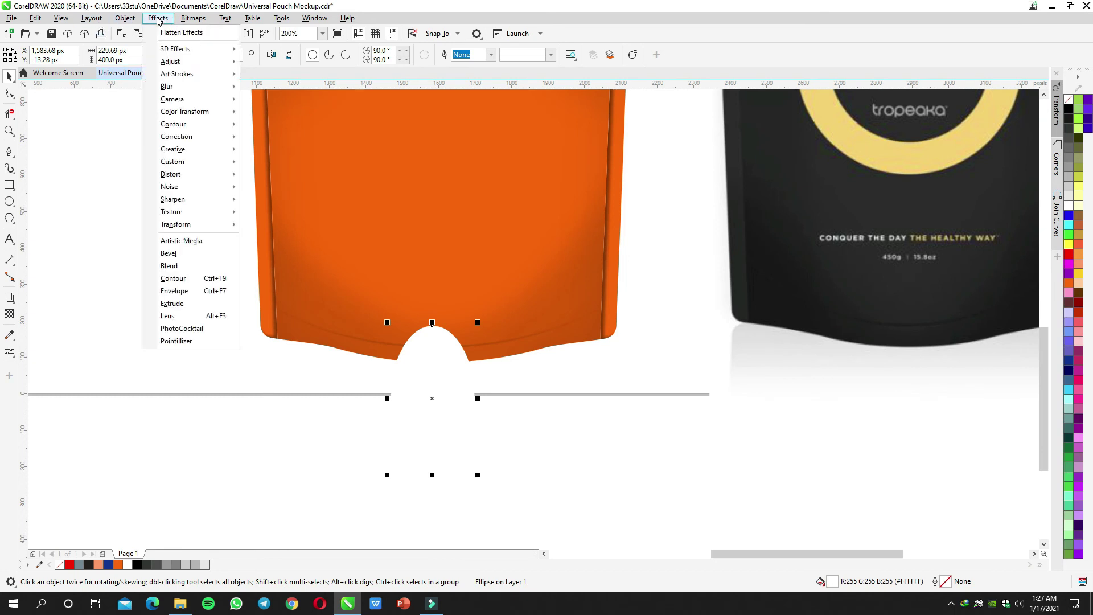
mouse_move(228, 88)
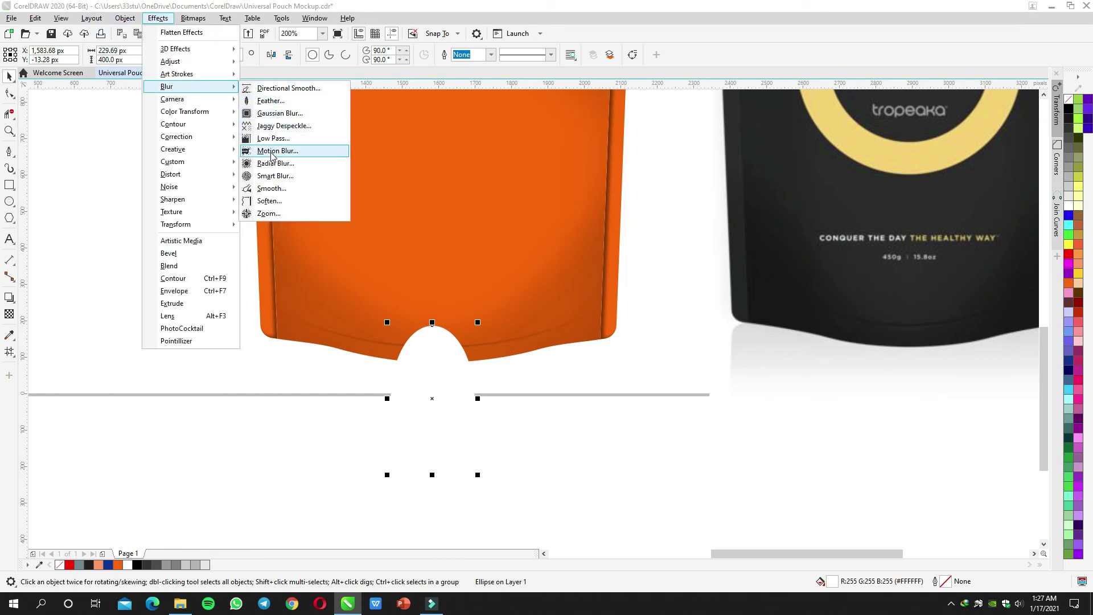
left_click(278, 113)
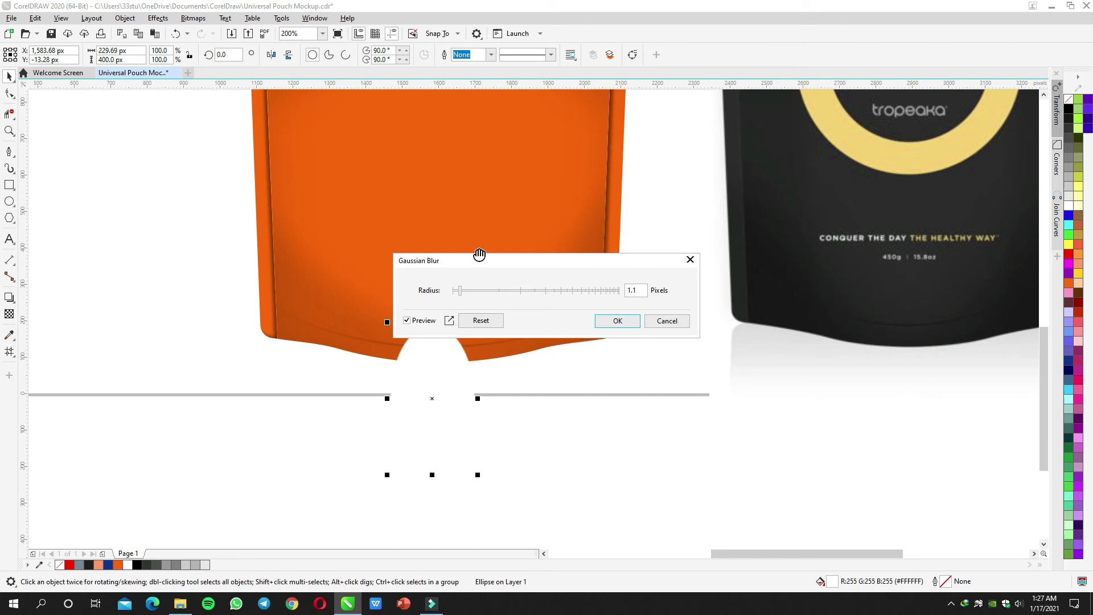
left_click_drag(653, 286, 737, 287)
left_click(786, 318)
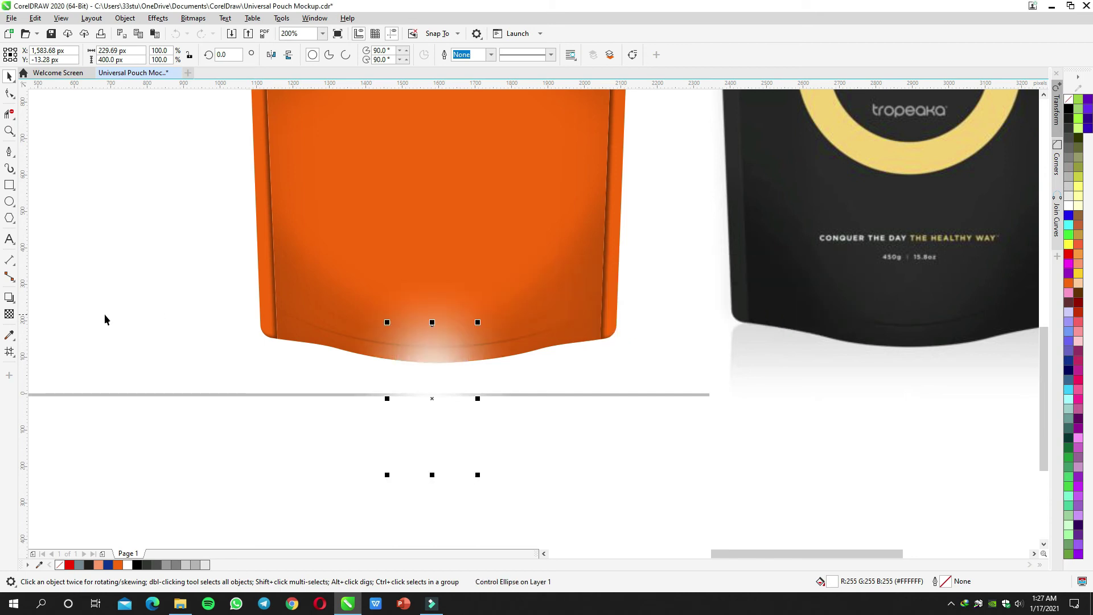
Step: Apply a uniform transparency of 50 to the blurred ellipse
left_click(9, 315)
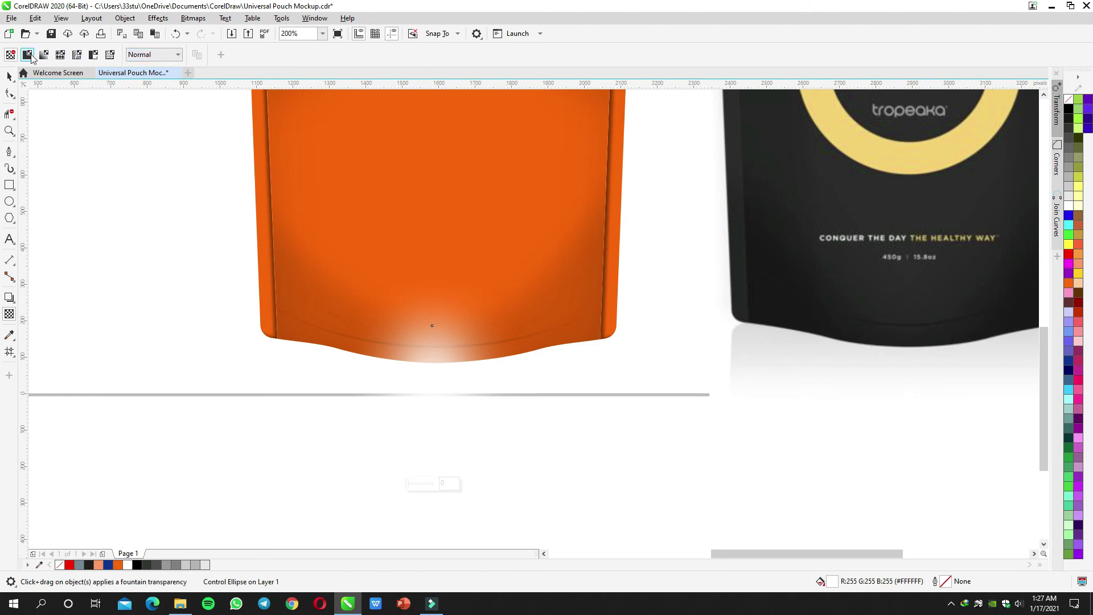
left_click(29, 55)
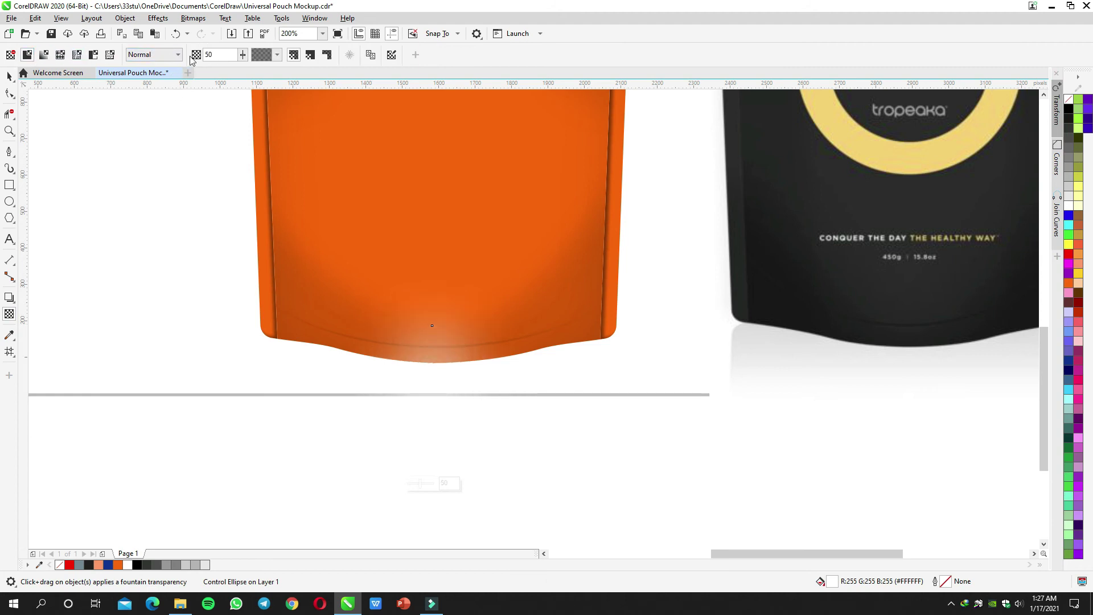
left_click(352, 244)
key("space")
Step: Cut the blurred ellipse from the page and paste it inside the pouch body's PowerClip
left_click_drag(426, 363, 428, 339)
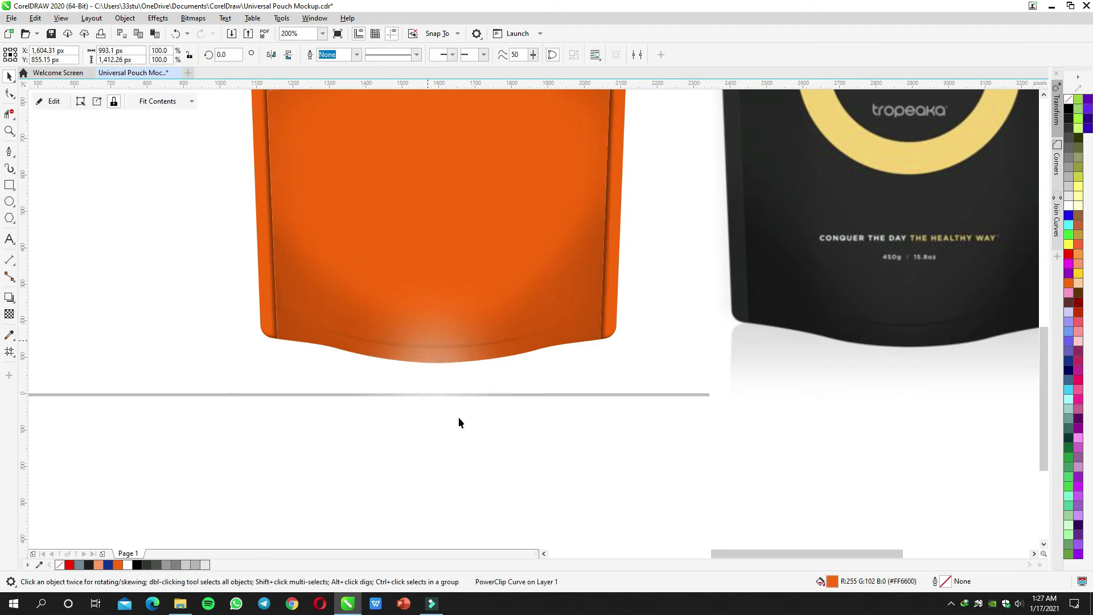
key("Delete")
key("ctrl+z")
key("Delete")
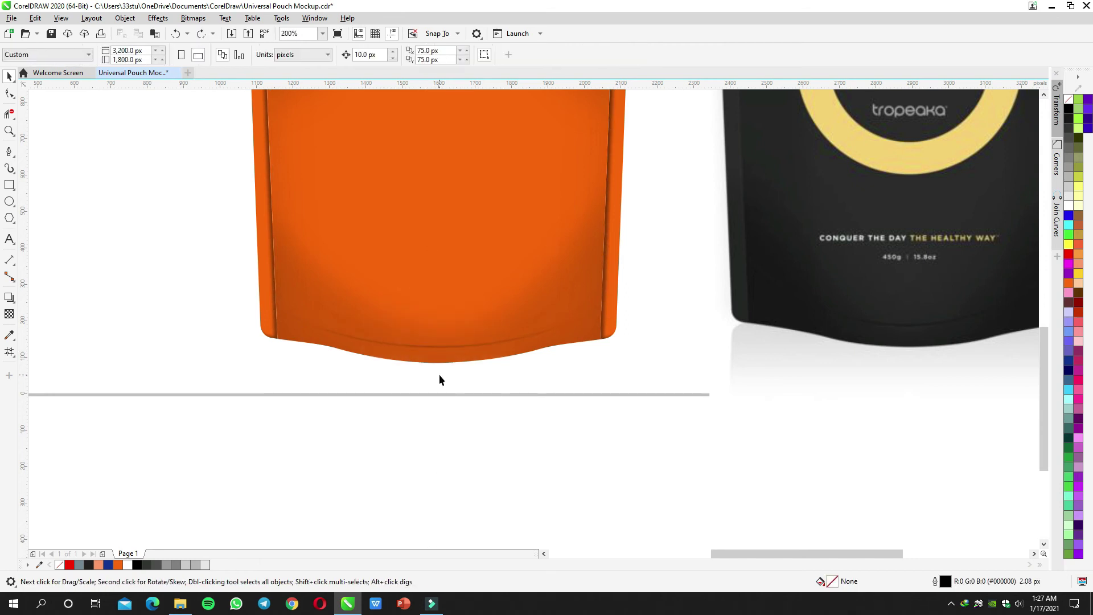
left_click(440, 375)
key("ctrl+x")
double_click(435, 300)
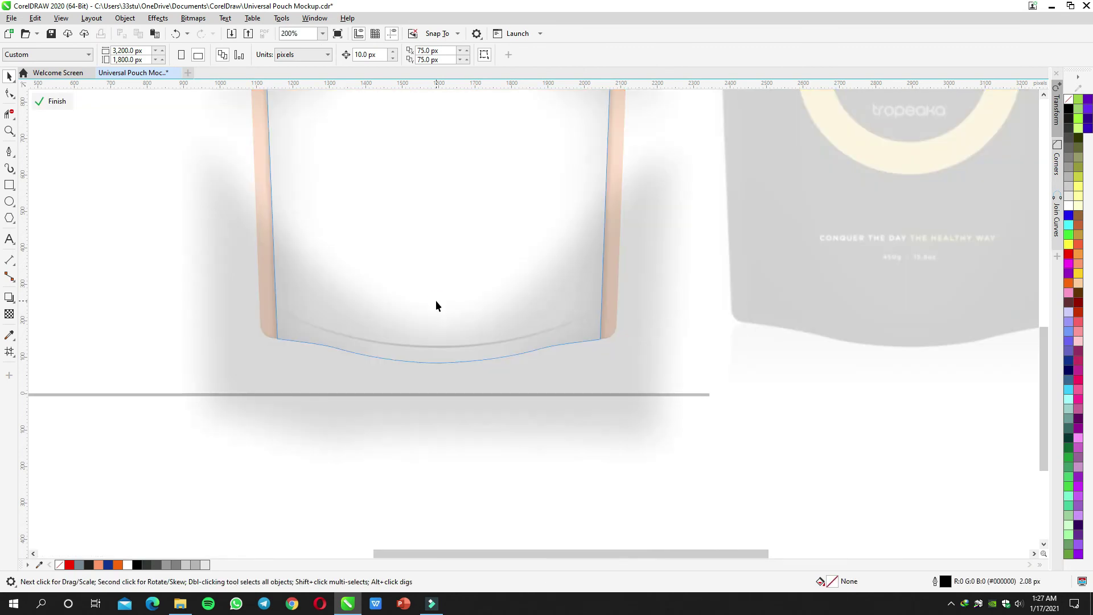
key("ctrl+v")
left_click(452, 369)
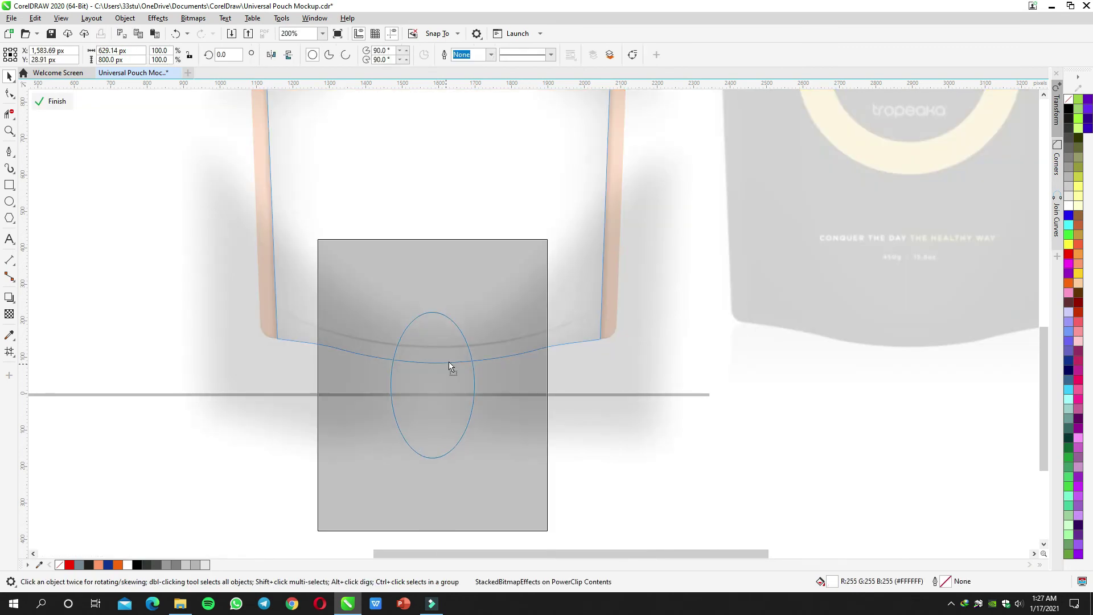
left_click(740, 402)
Step: Reopen the pouch body's PowerClip and set the base highlight's uniform transparency to 70
scroll(741, 403, "down", 2)
left_click_drag(742, 403, 648, 385)
scroll(620, 376, "up", 1)
double_click(530, 375)
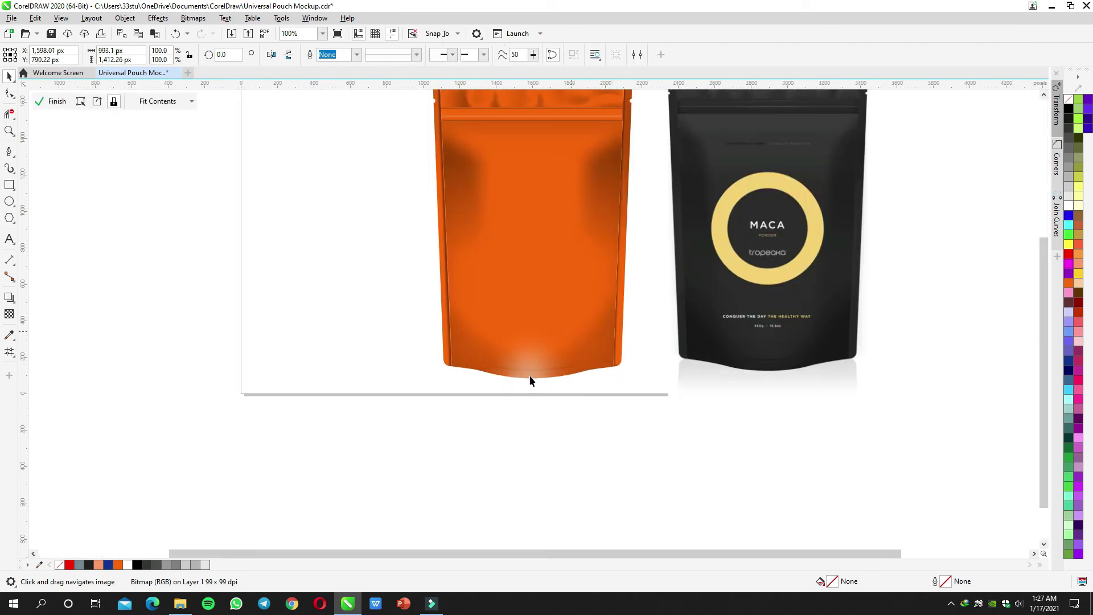
left_click(530, 390)
key("space")
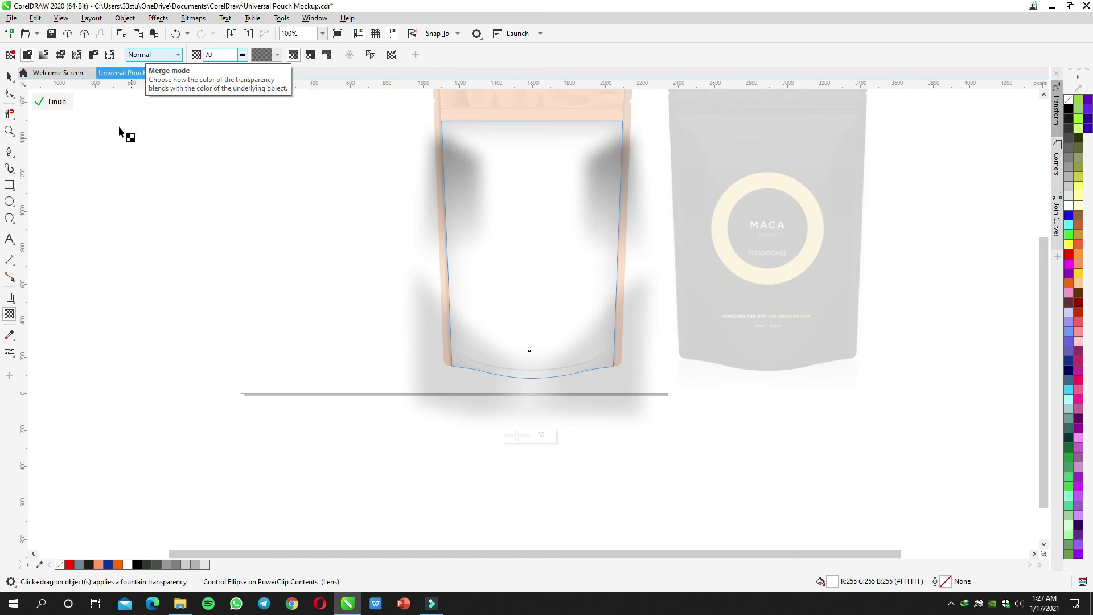
left_click(9, 76)
left_click(106, 155)
Step: Enlarge the base highlight ellipse to about 330 × 574 px, position it at the bottom centre and finish editing the PowerClip
key("space")
key("space")
left_click(166, 173, "ctrl")
mouse_move(521, 309)
left_mouse_down()
mouse_move(480, 286)
mouse_move(500, 344)
mouse_move(488, 356)
mouse_move(522, 328)
left_mouse_up()
left_click(499, 342, "ctrl")
left_click(490, 370)
left_click_drag(494, 364, 496, 372)
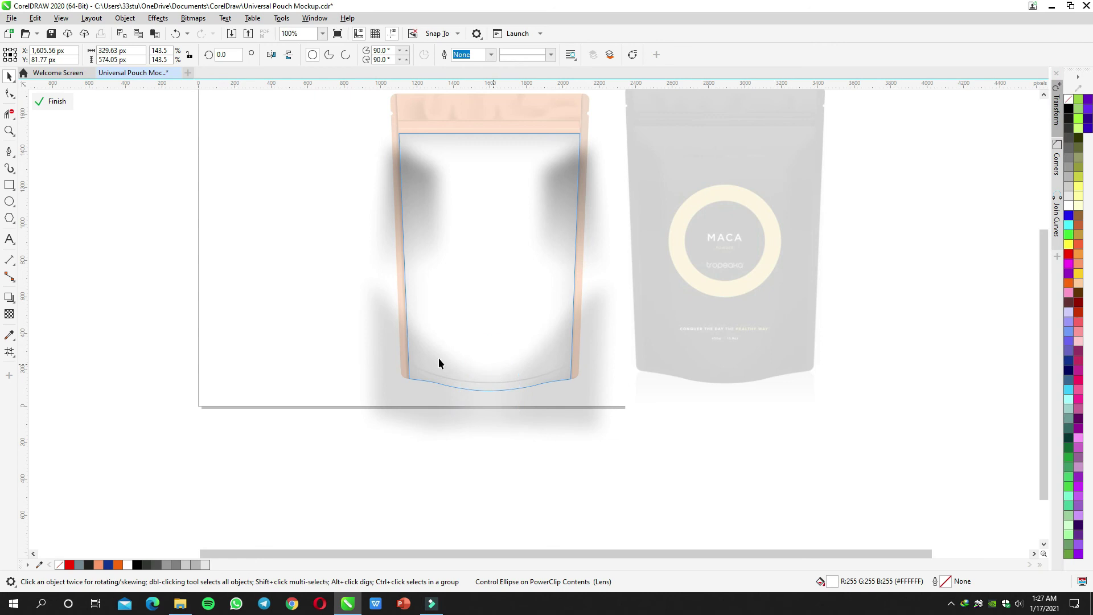
left_click(305, 306, "ctrl")
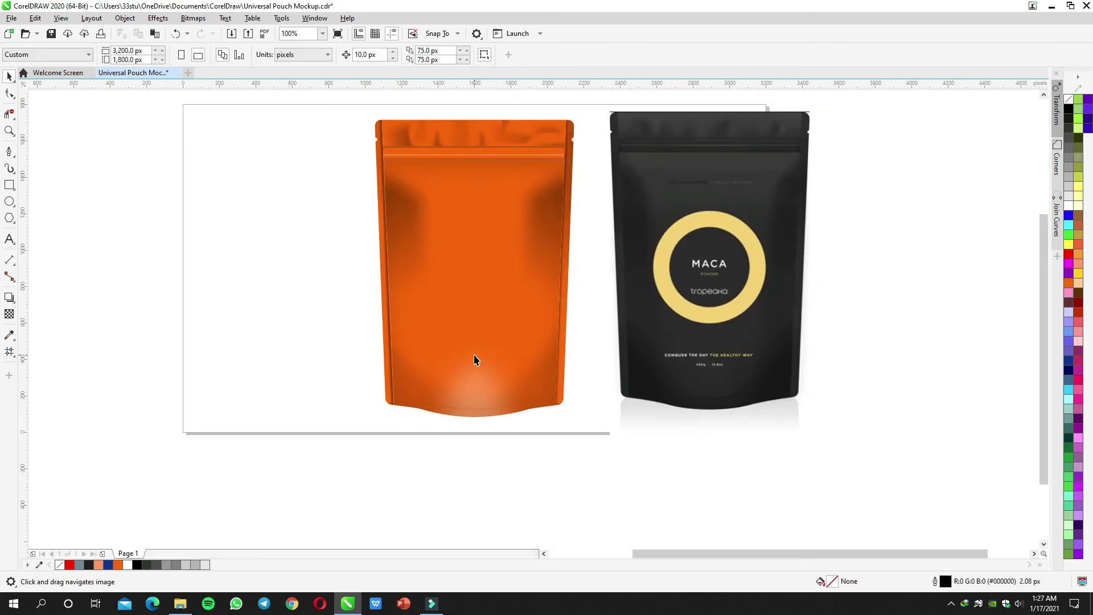
Step: Inside the body's PowerClip, copy the base highlight to just below the zip band and widen it across the pouch
left_click_drag(496, 332, 488, 353)
left_click(474, 409)
left_click_drag(471, 411, 456, 210)
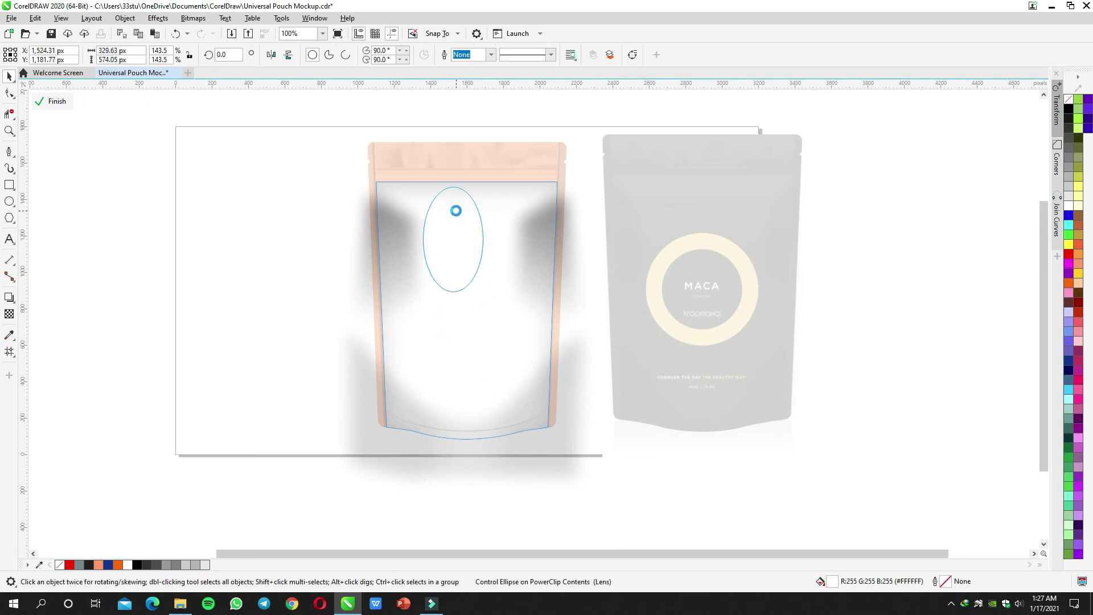
left_click_drag(471, 168, 467, 164)
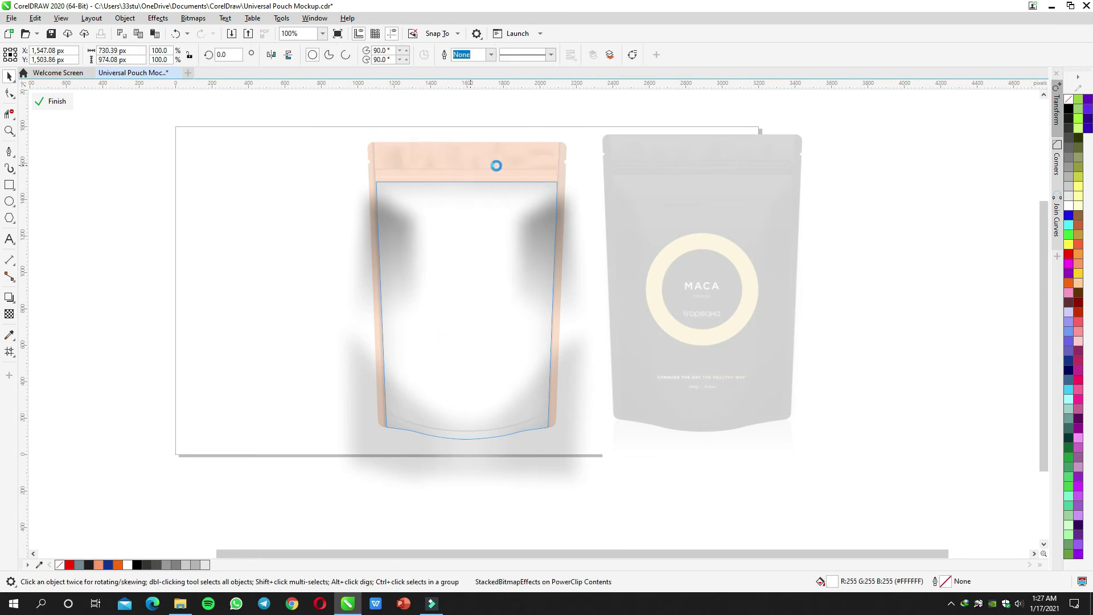
left_click_drag(527, 180, 622, 181)
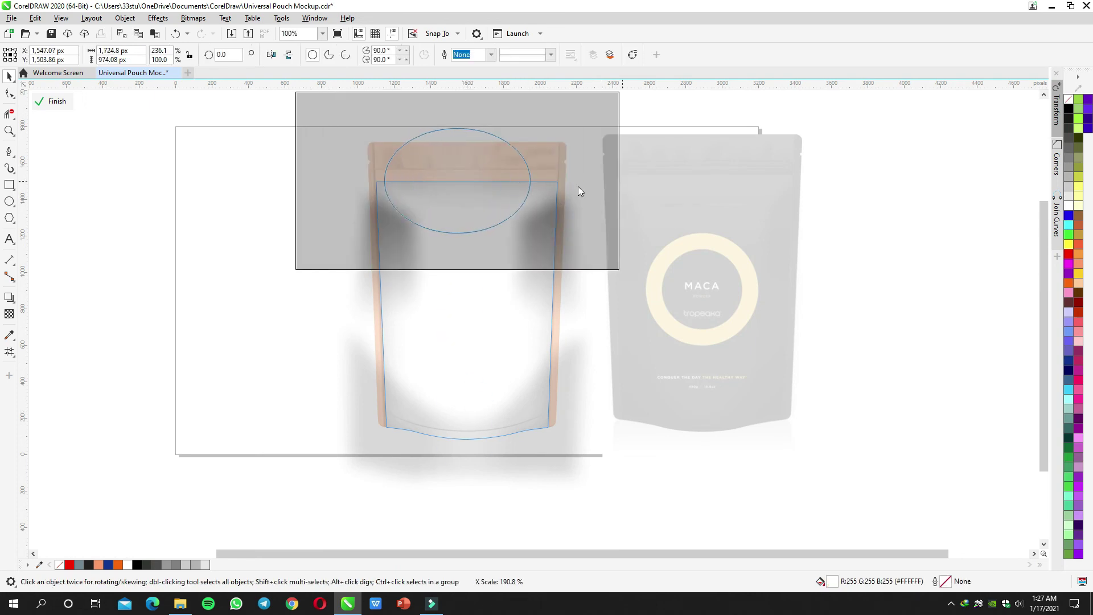
left_click_drag(502, 196, 507, 181)
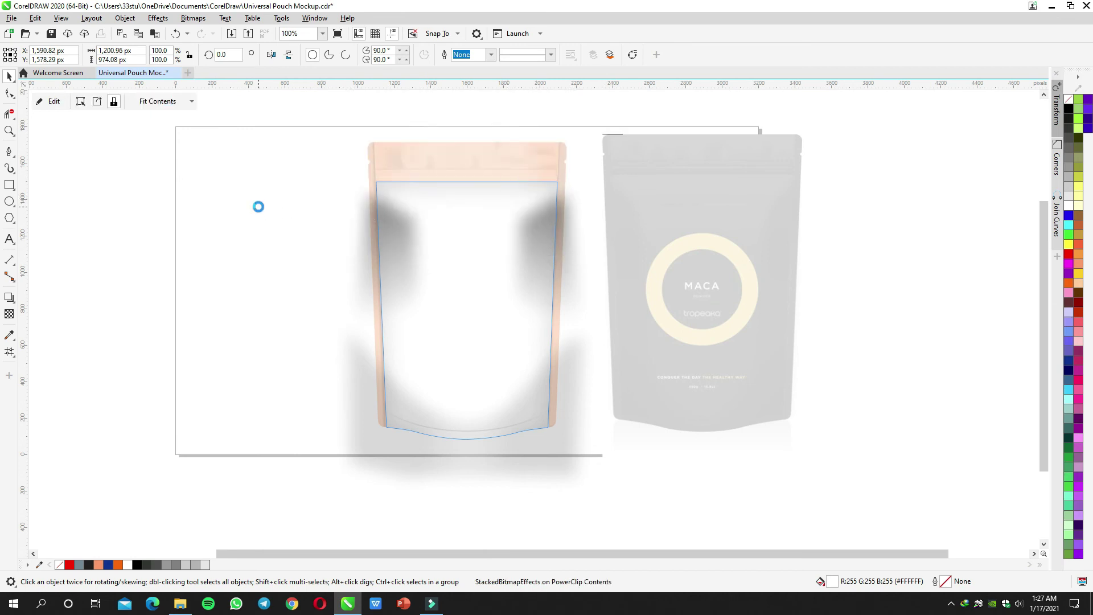
left_click_drag(267, 212, 268, 222)
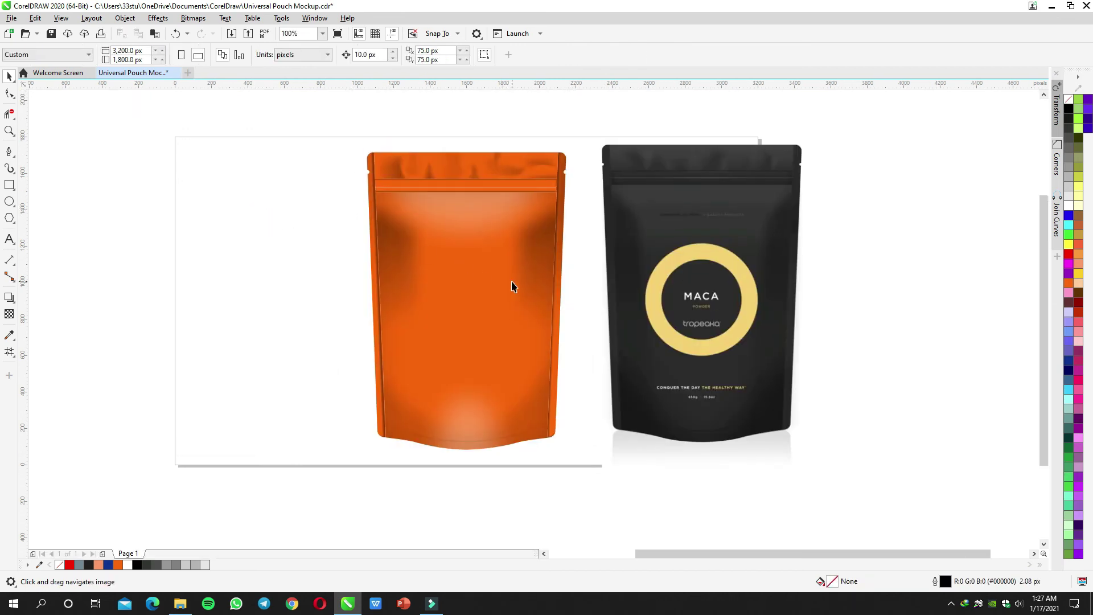
Step: Save the document and delete the black reference pouch image
scroll(486, 259, "up", 1)
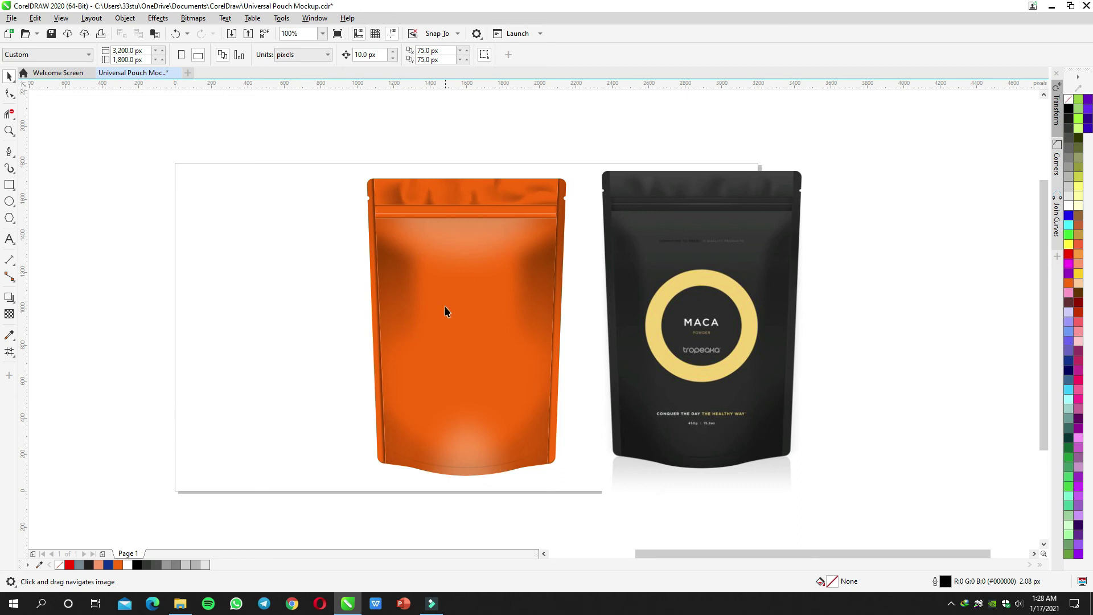
scroll(445, 305, "up", 2)
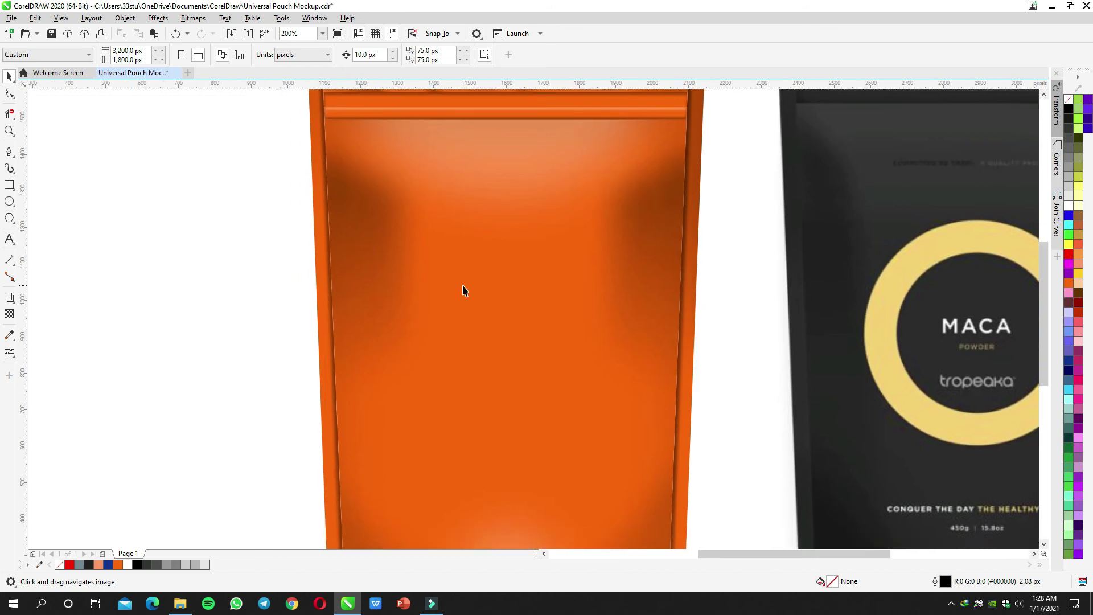
key("ctrl+s")
scroll(464, 290, "down", 2)
left_click_drag(628, 274, 581, 294)
left_click(661, 293)
left_click(654, 279)
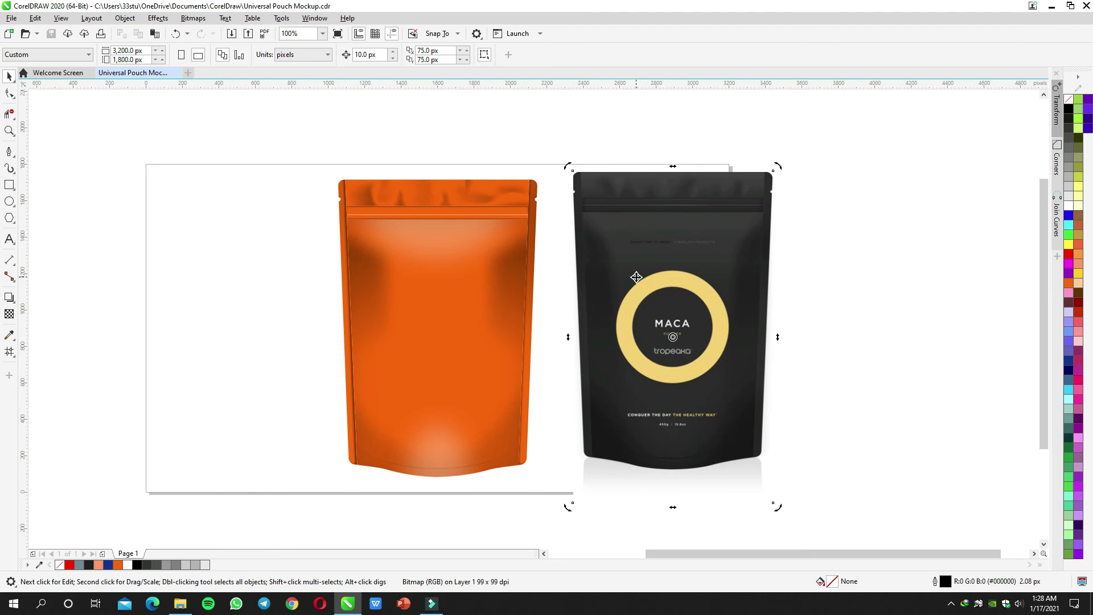
key("Delete")
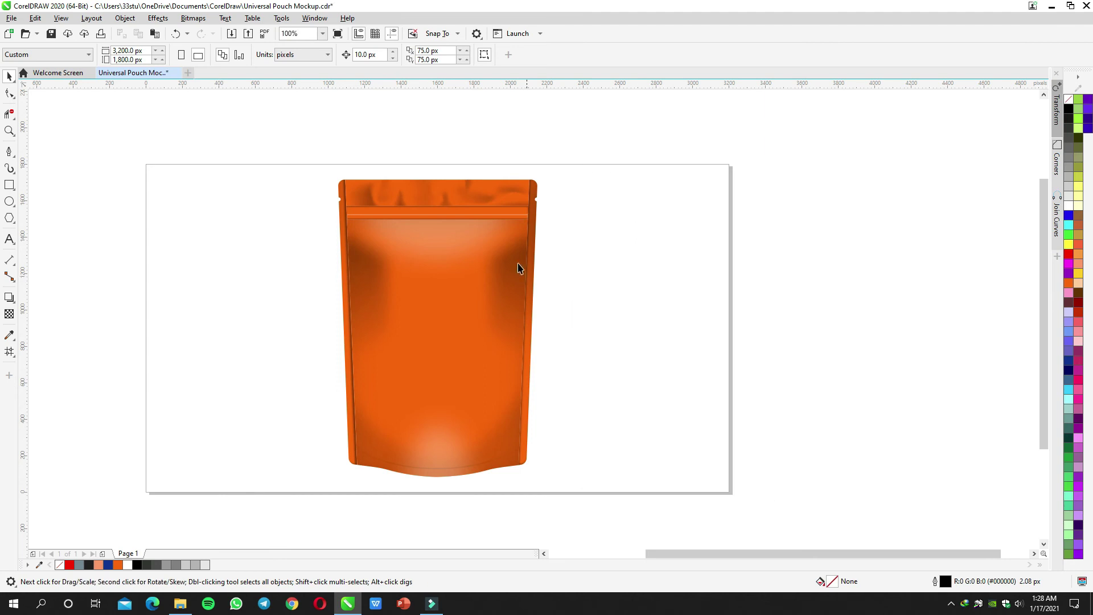
Step: Move the whole orange pouch to the page's left half and place a duplicate of it in the right half
left_click_drag(575, 450, 576, 450)
left_click_drag(488, 353, 366, 341)
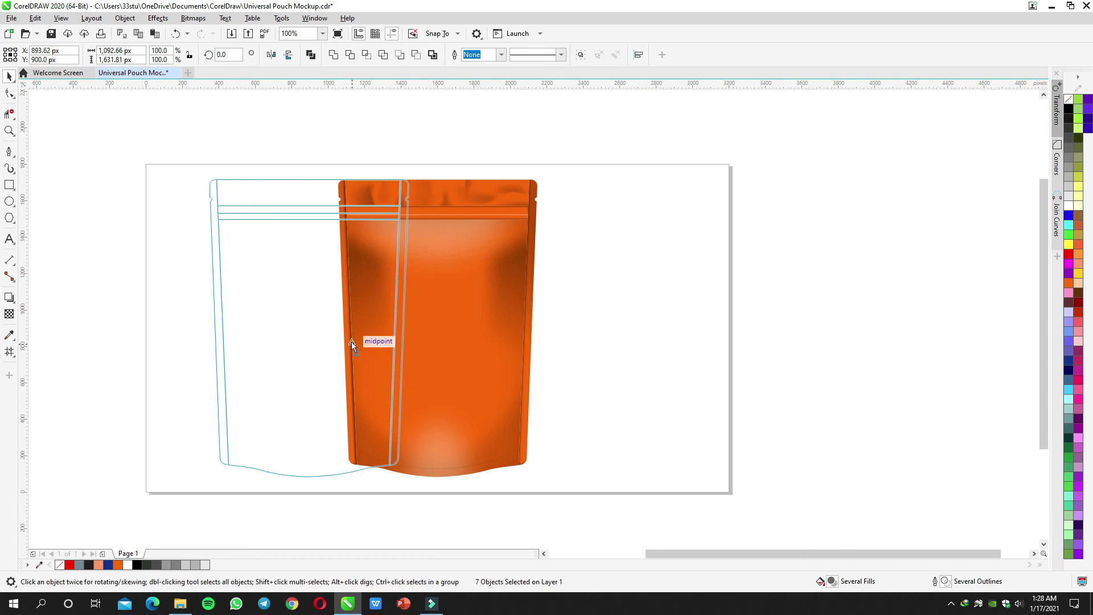
left_click_drag(312, 302, 603, 295)
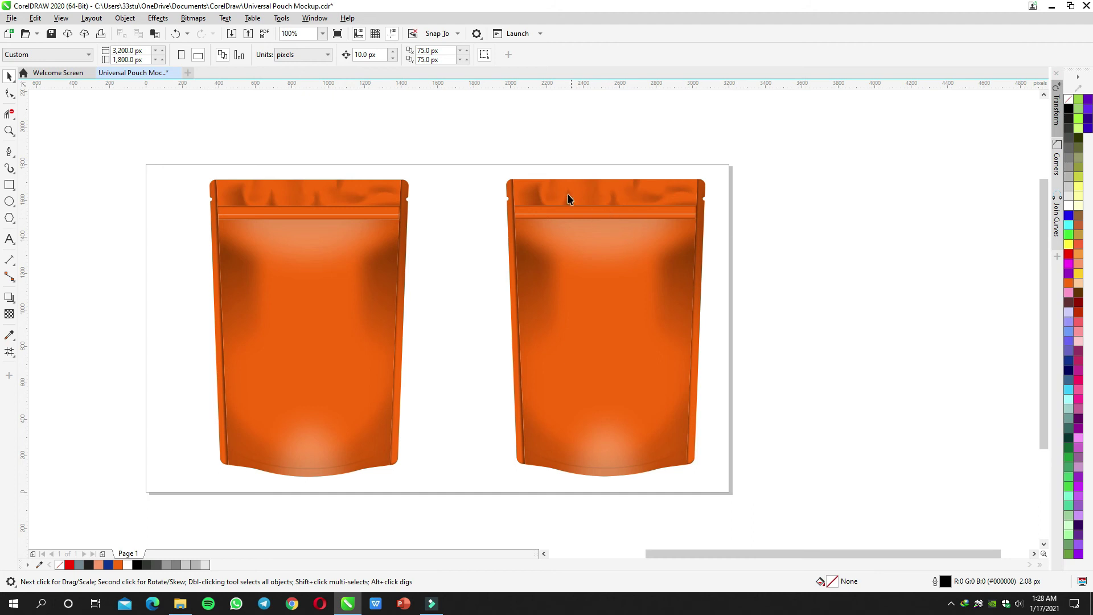
Step: Convert the fold-shadow mesh inside the right pouch's top band PowerClip to a bitmap
scroll(568, 197, "up", 1)
left_click_drag(236, 245, 406, 215)
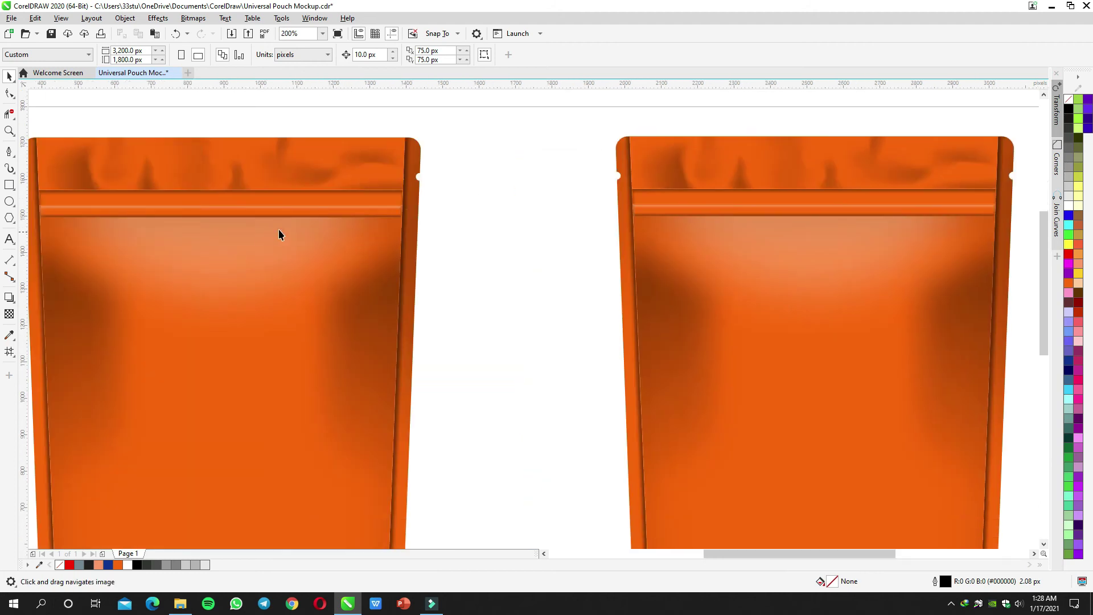
left_click_drag(313, 220, 168, 250)
double_click(528, 187)
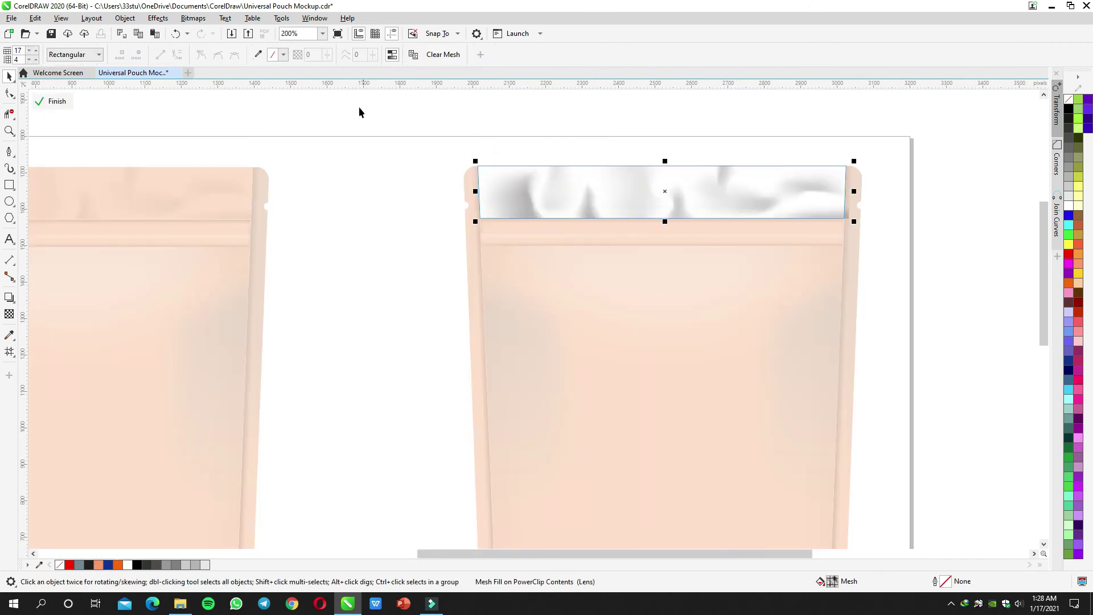
left_click(193, 18)
left_click(213, 33)
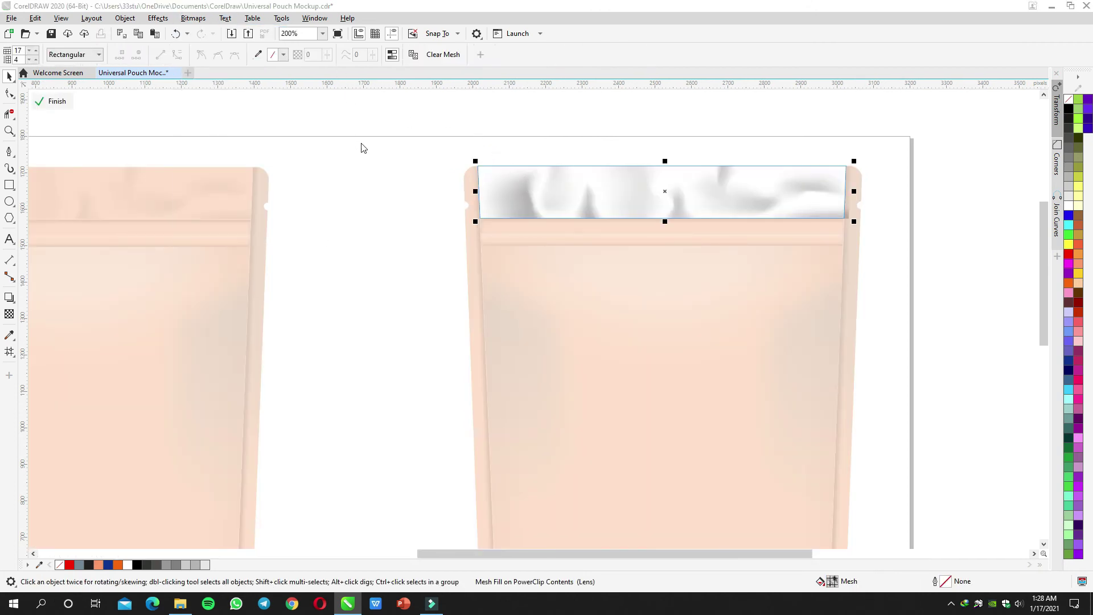
left_click(561, 364)
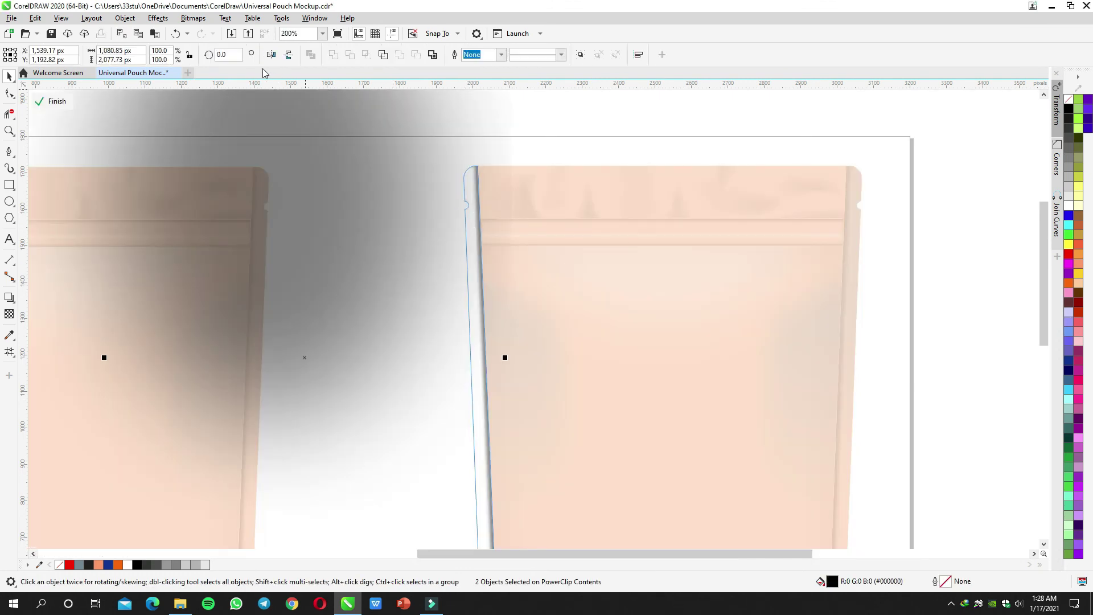
Step: Convert the two shadow objects inside the right pouch's left side seal to an RGB Color (24-bit) bitmap with transparent background
left_click(194, 18)
left_click(208, 33)
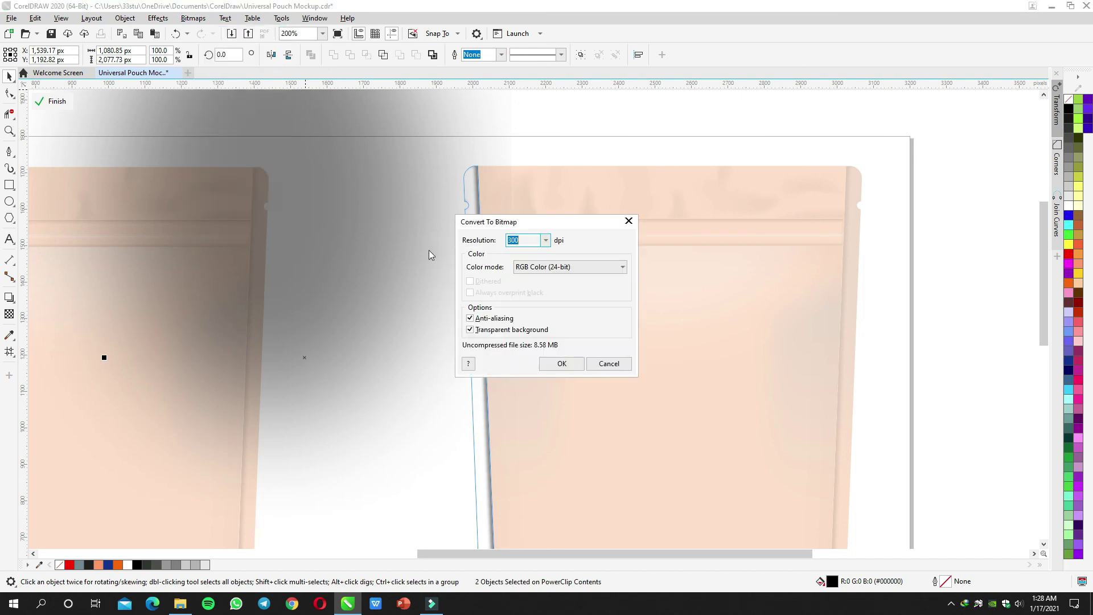
left_click(560, 364)
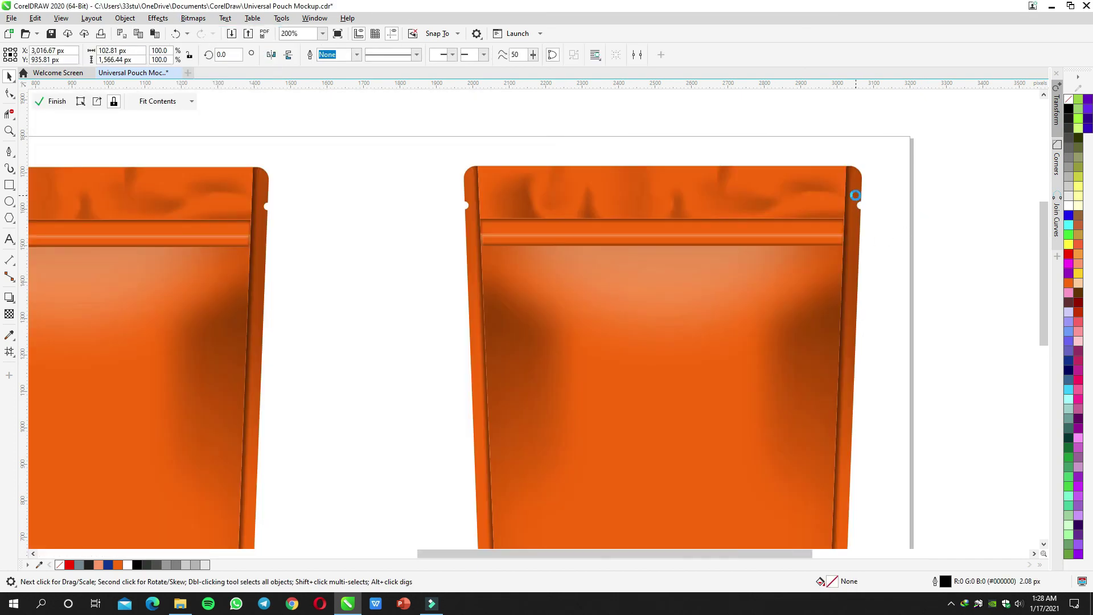
Step: Convert the right side seal's two shadow objects to an RGB Color (24-bit) bitmap with transparent background and finish editing the PowerClip
left_click(855, 195)
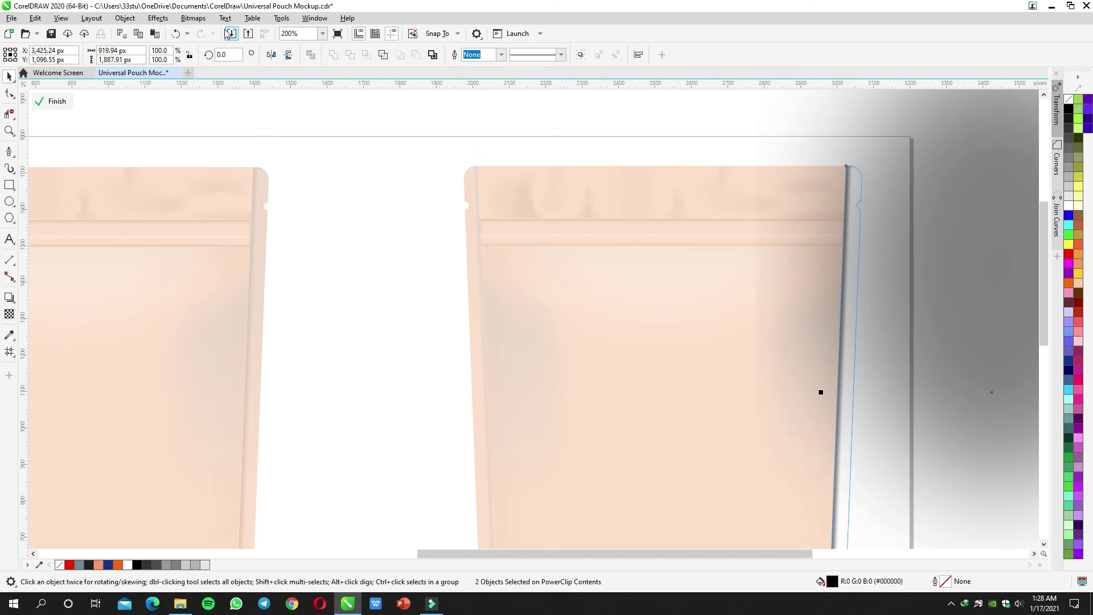
left_click(194, 19)
left_click(215, 34)
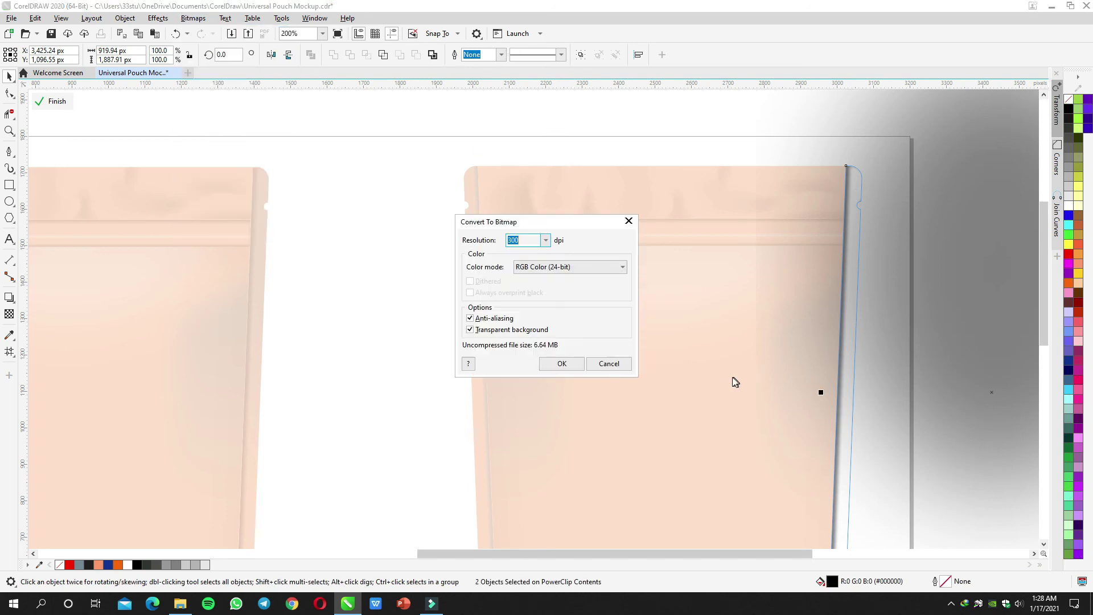
left_click(562, 364)
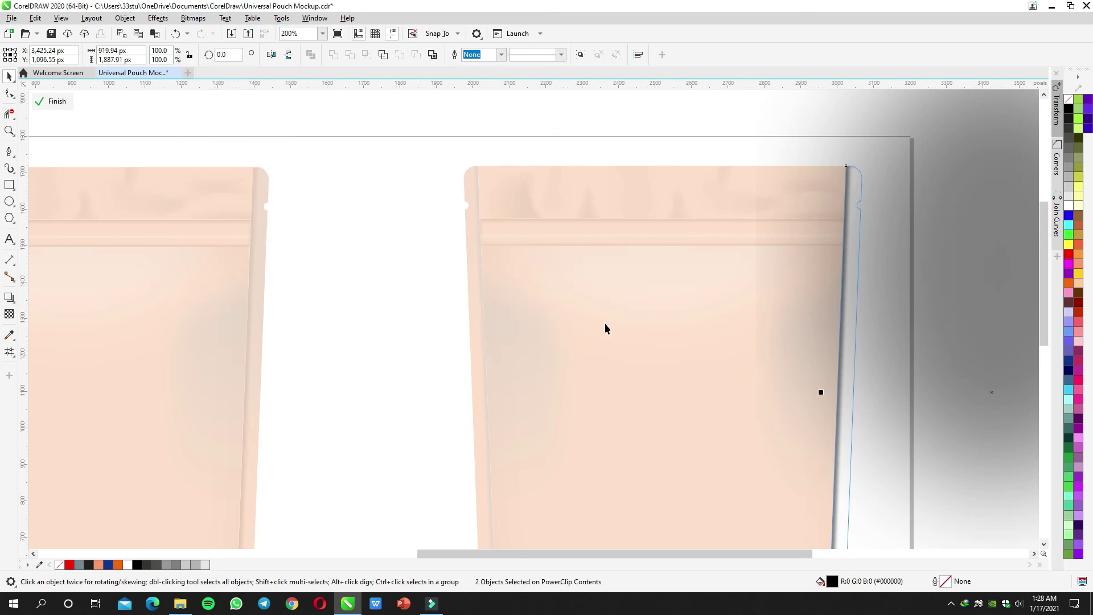
left_click(610, 122, "ctrl")
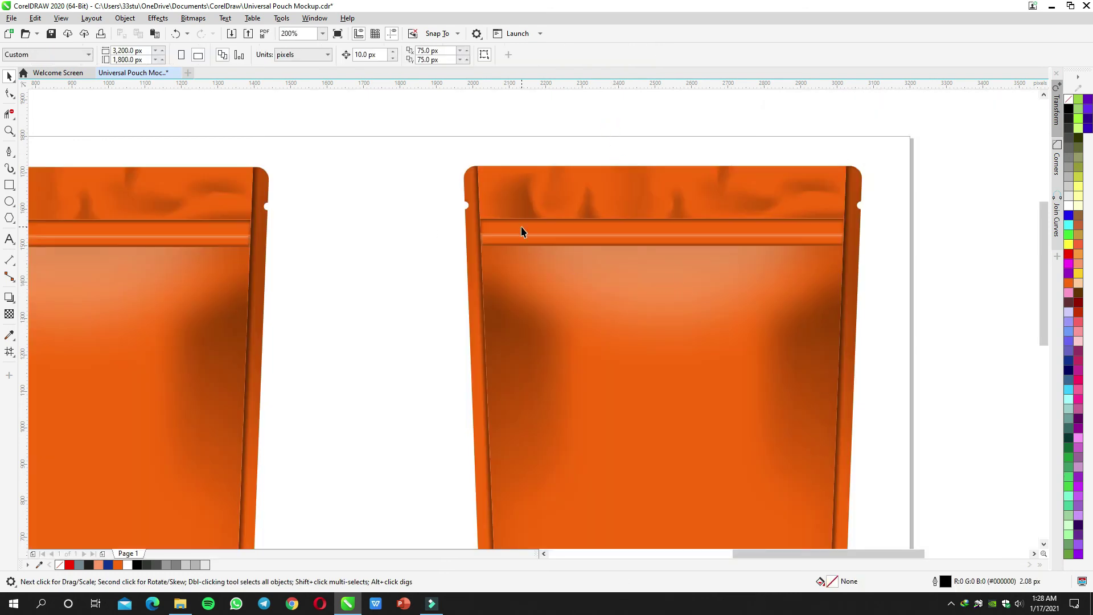
Step: Convert the inner shadow inside the right pouch's upper zipper strip PowerClip to a bitmap and finish editing the clip
left_click(522, 228, "ctrl")
left_click(522, 227)
left_click(193, 17)
left_click(231, 32)
left_click(558, 362)
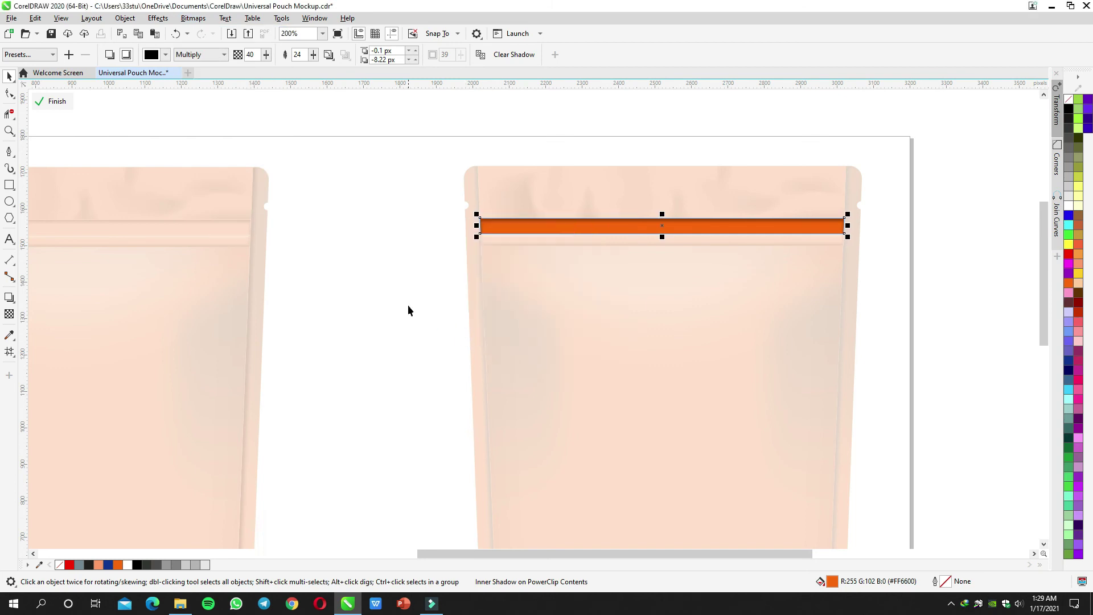
left_click(408, 306, "ctrl")
Step: Convert the two objects inside the right pouch's lower zipper strip PowerClip to a bitmap and finish editing the clip
left_click(529, 240)
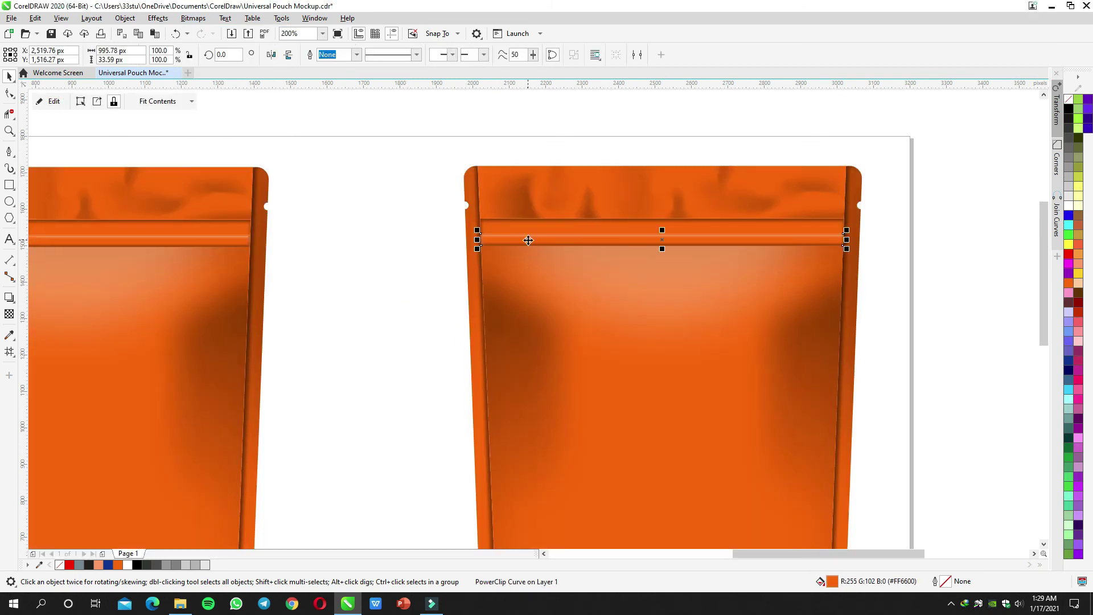
left_click(528, 240, "ctrl")
left_click(168, 18)
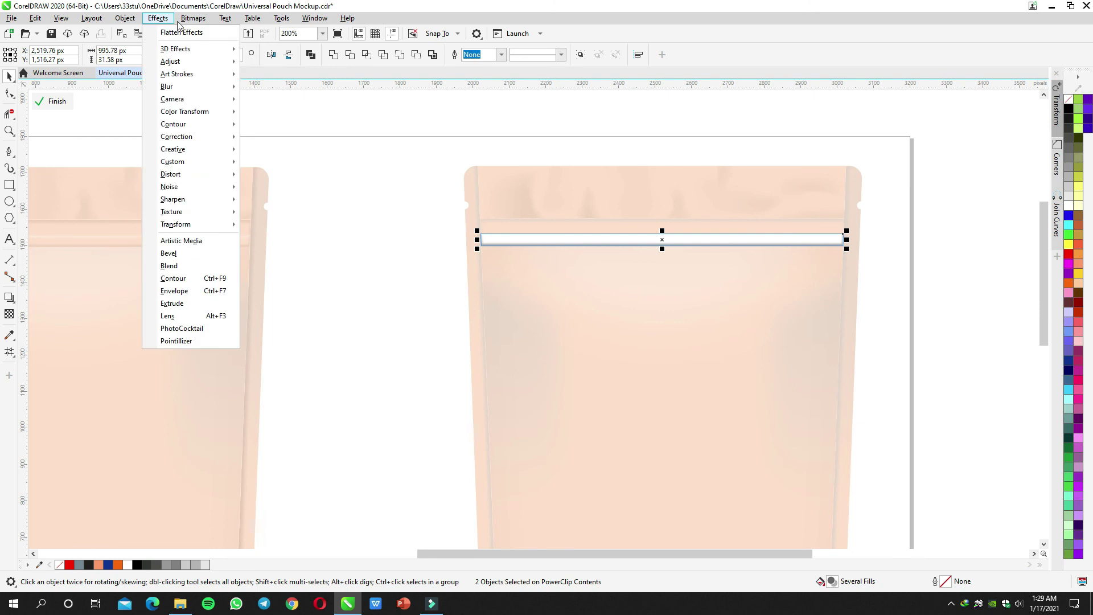
left_click(193, 33)
left_click(558, 361)
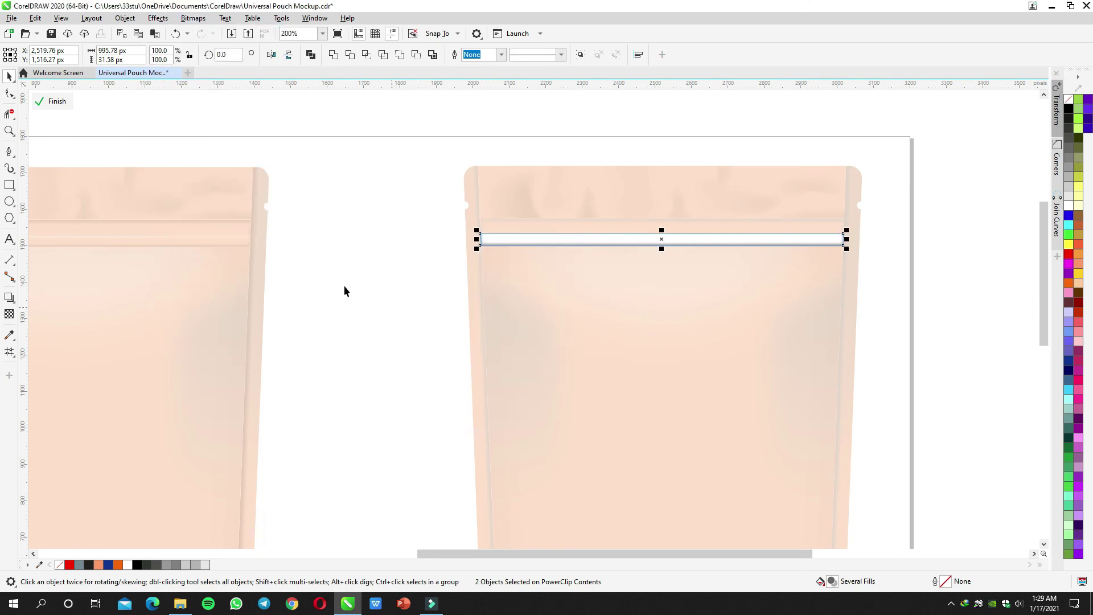
left_click(409, 312, "ctrl")
Step: Convert all contents of the right pouch's main body PowerClip to a 300 dpi RGB Color (24-bit) bitmap with transparent background, finishing the clip edit
left_click_drag(416, 317, 339, 263)
left_click(507, 280, "ctrl")
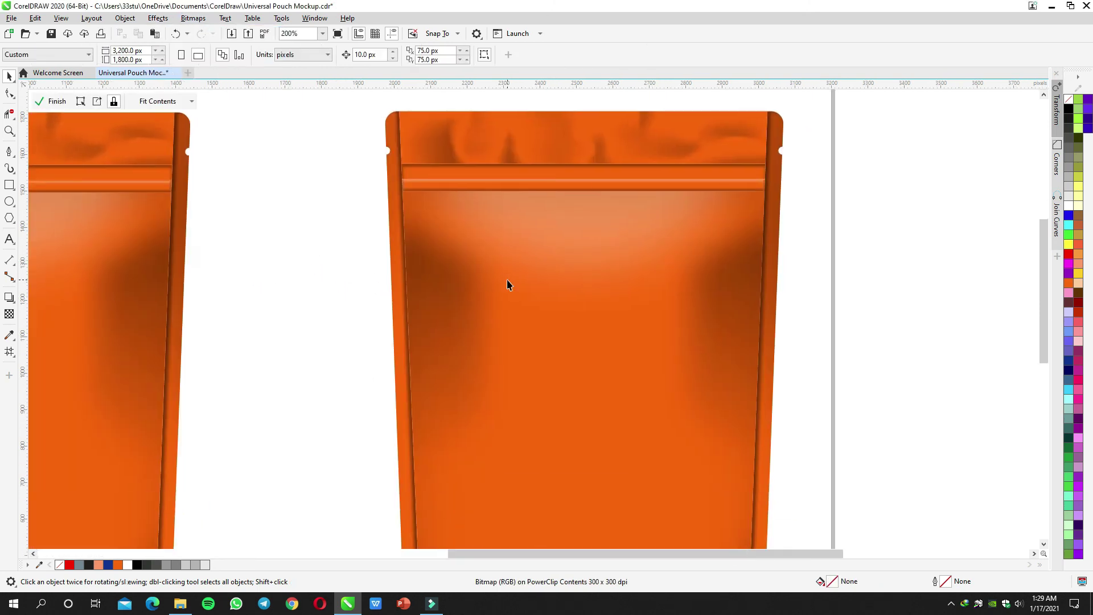
key("ctrl+a")
left_click(193, 18)
left_click(193, 33)
left_click(560, 363)
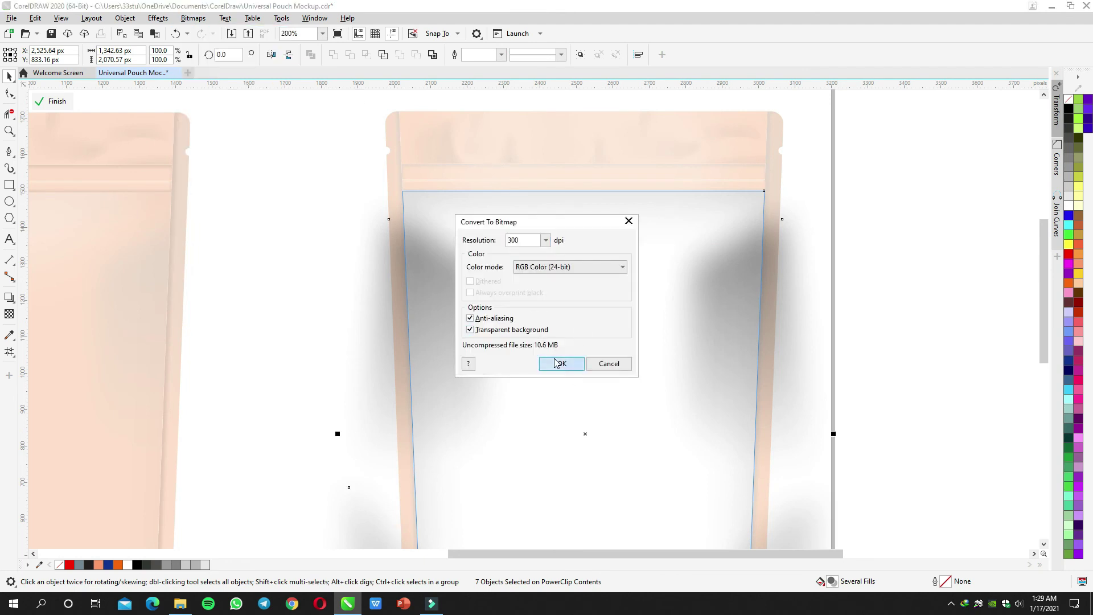
left_click(291, 274, "ctrl")
Step: Save the document with both pouches
scroll(410, 317, "down", 1)
left_click_drag(455, 349, 454, 274)
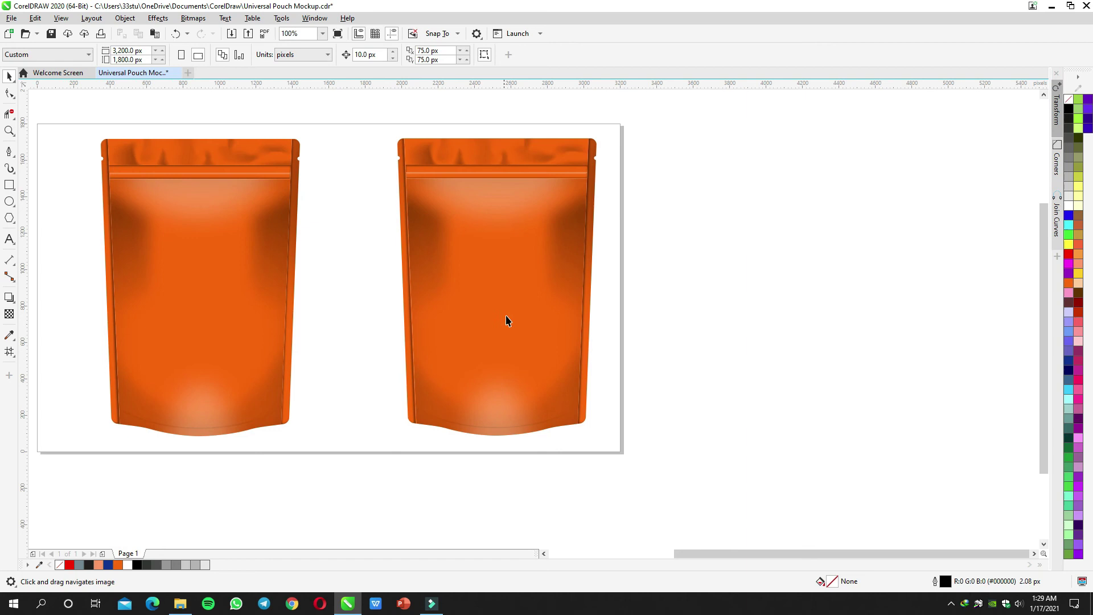
left_click_drag(506, 323, 506, 351)
scroll(504, 248, "up", 1)
scroll(474, 224, "up", 2)
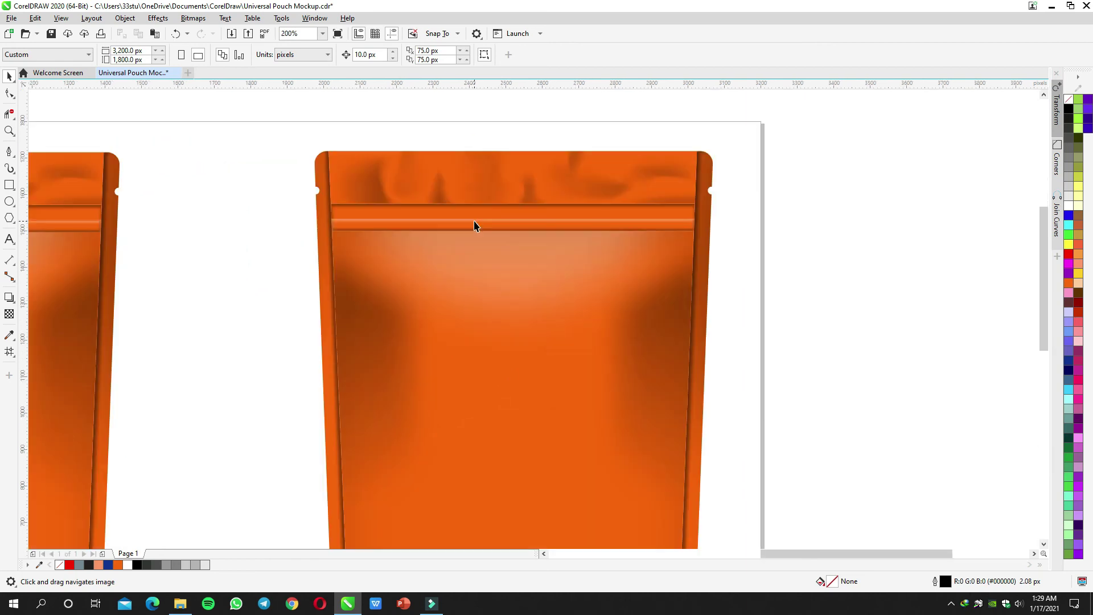
scroll(442, 222, "up", 1)
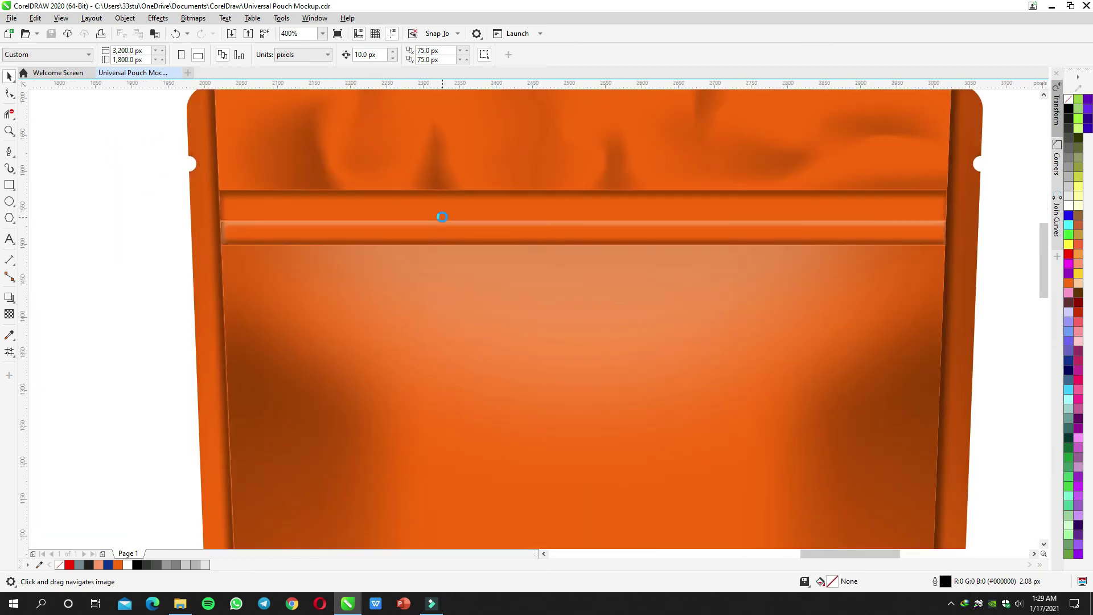
Step: Inspect the clipped contents of the right pouch's lower zipper strip
scroll(442, 216, "down", 1)
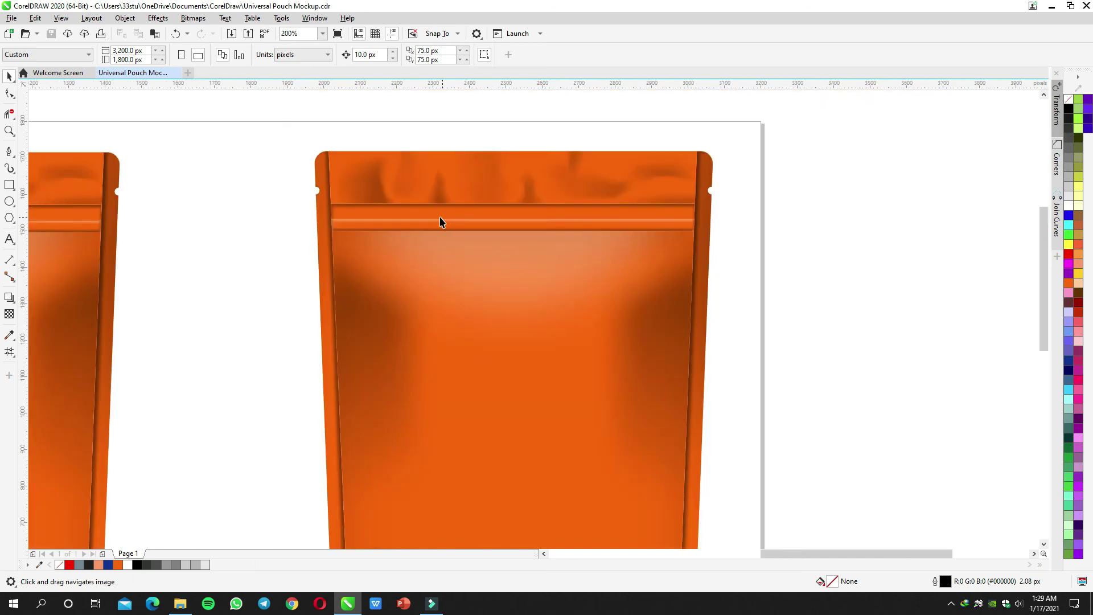
left_click_drag(411, 228, 518, 239)
scroll(520, 237, "up", 1)
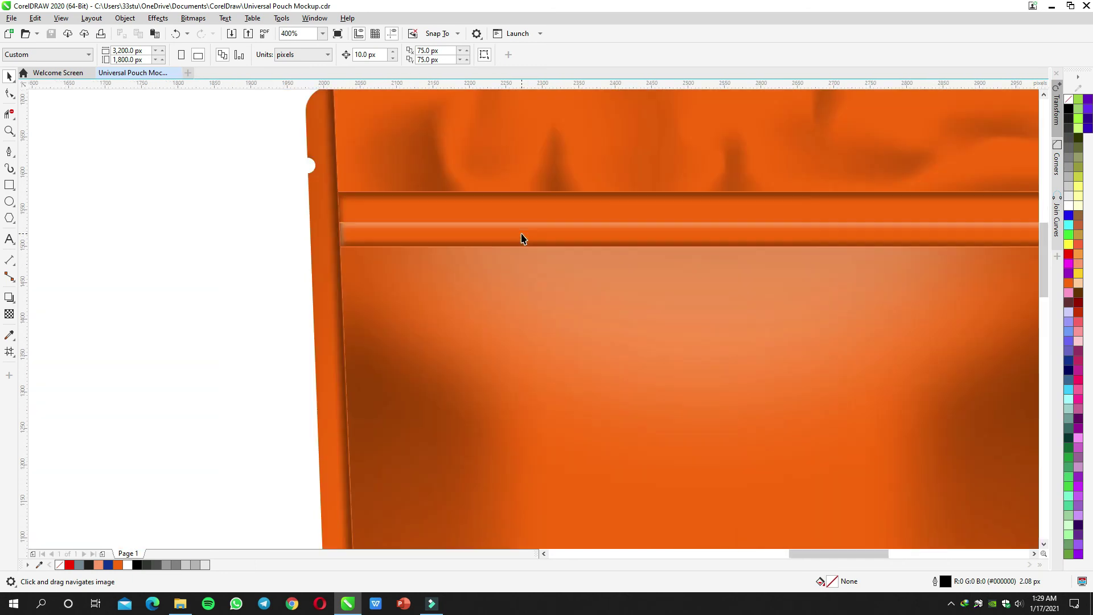
double_click(555, 234)
scroll(561, 232, "down", 1)
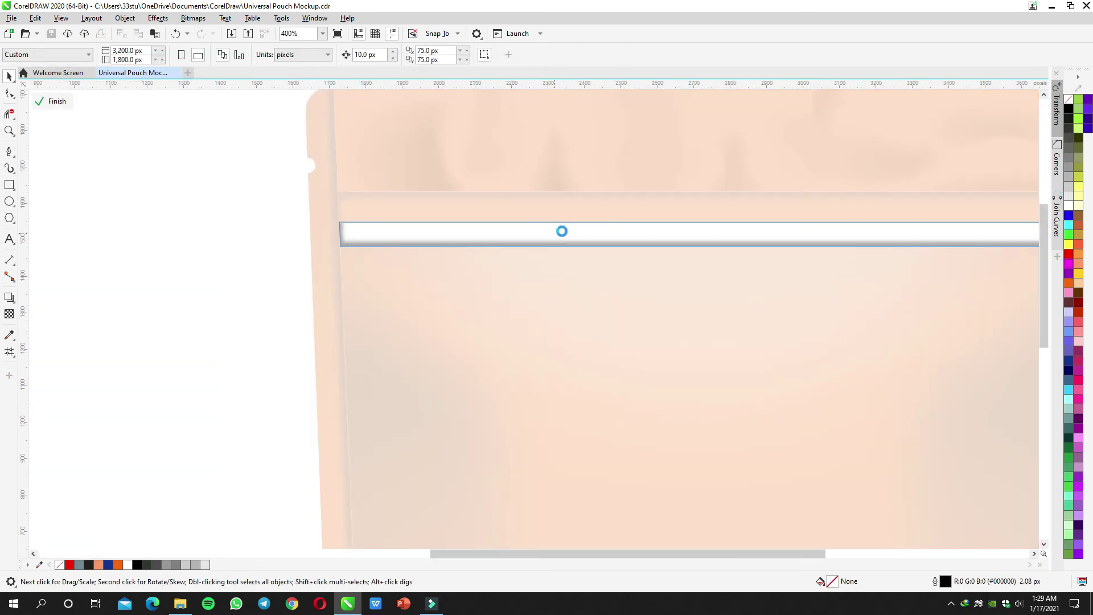
left_click_drag(562, 232, 445, 288)
left_click(249, 263, "ctrl")
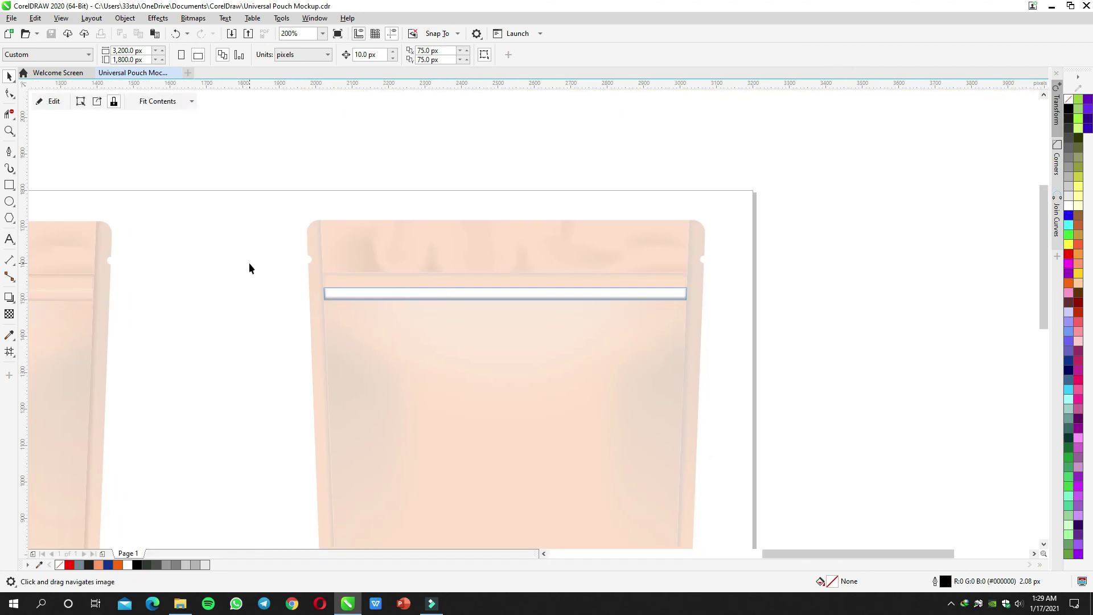
Step: Copy the shadow bitmap out of the right pouch's left side seal and PowerClip the copy inside the lower zipper strip
double_click(311, 267)
left_click(257, 228)
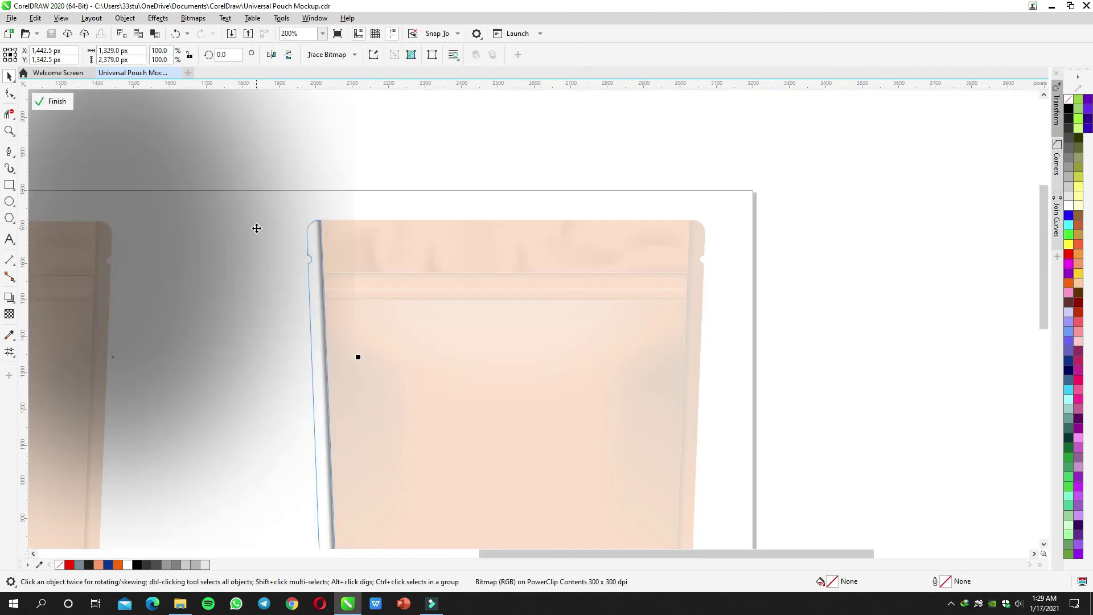
left_click(194, 205)
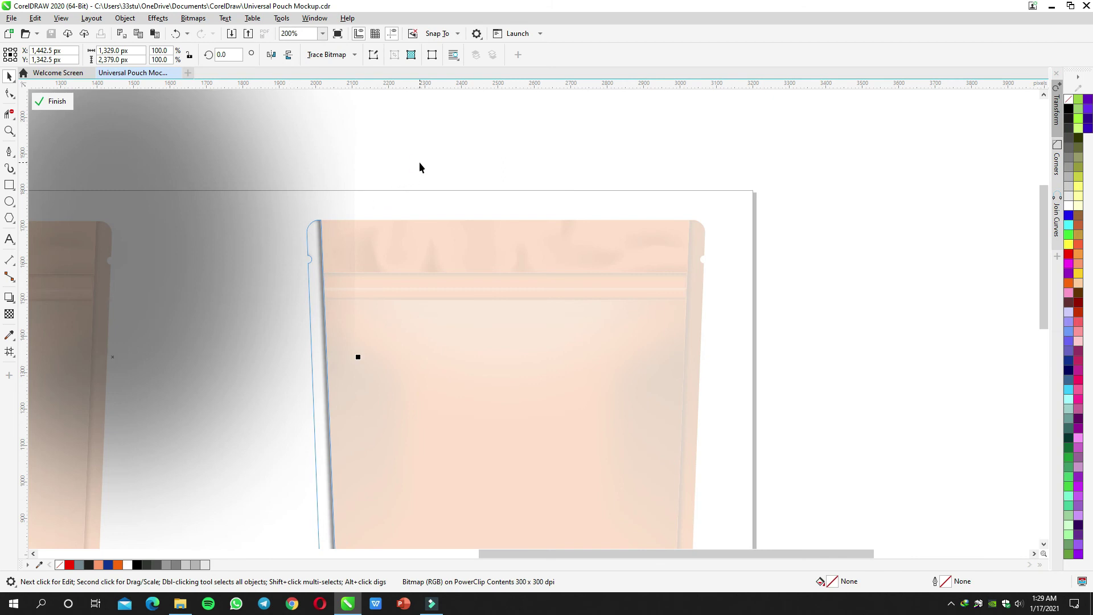
left_click(420, 162, "ctrl")
right_click(220, 197)
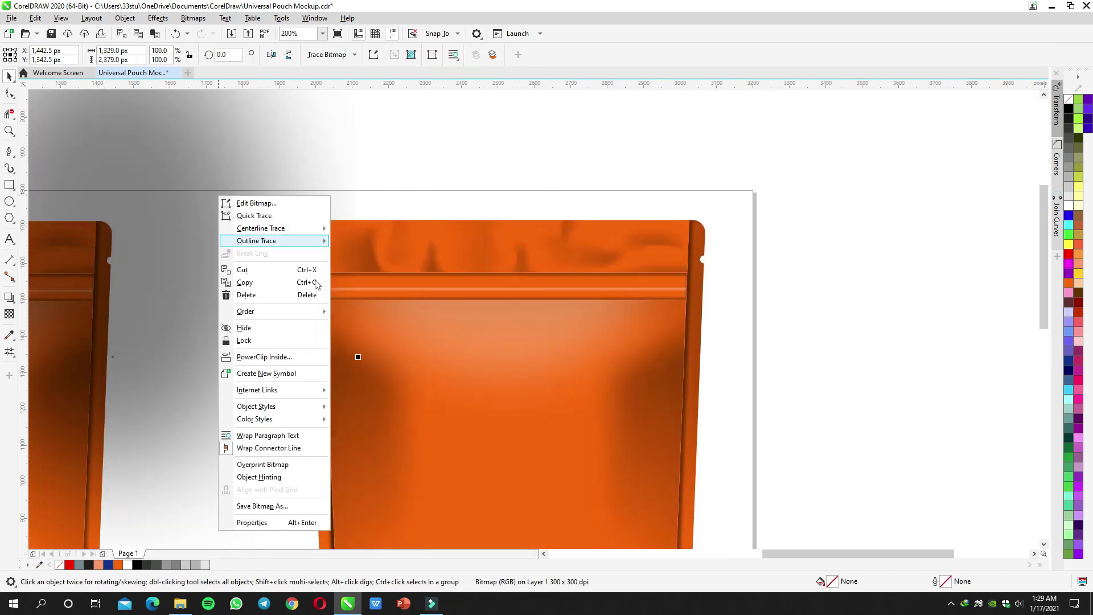
left_click(270, 357)
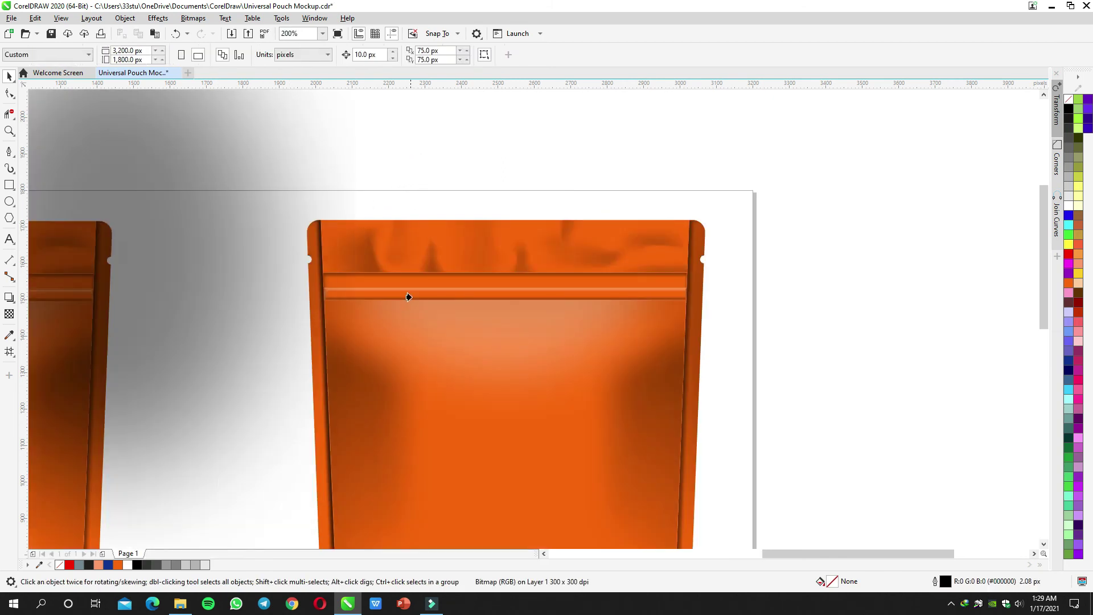
left_click(411, 296)
Step: Move the shadow bitmap inside the right pouch's lower zipper strip PowerClip up and to the right
left_click(411, 295, "ctrl")
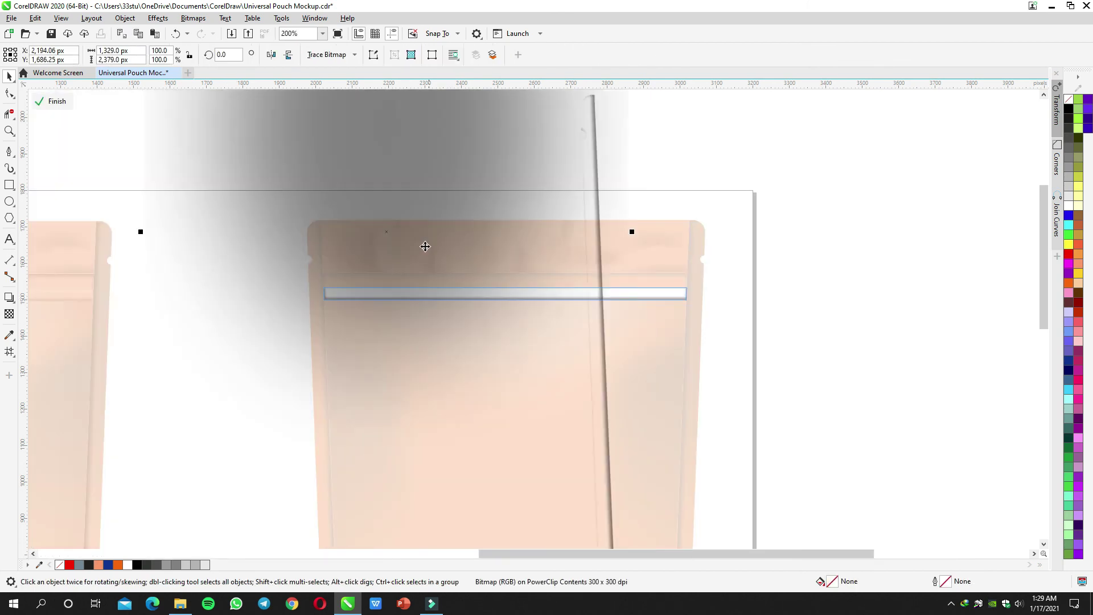
left_click_drag(425, 246, 500, 175)
left_click(871, 225, "ctrl")
left_click(607, 296)
left_click(607, 295, "ctrl")
scroll(719, 306, "up", 2)
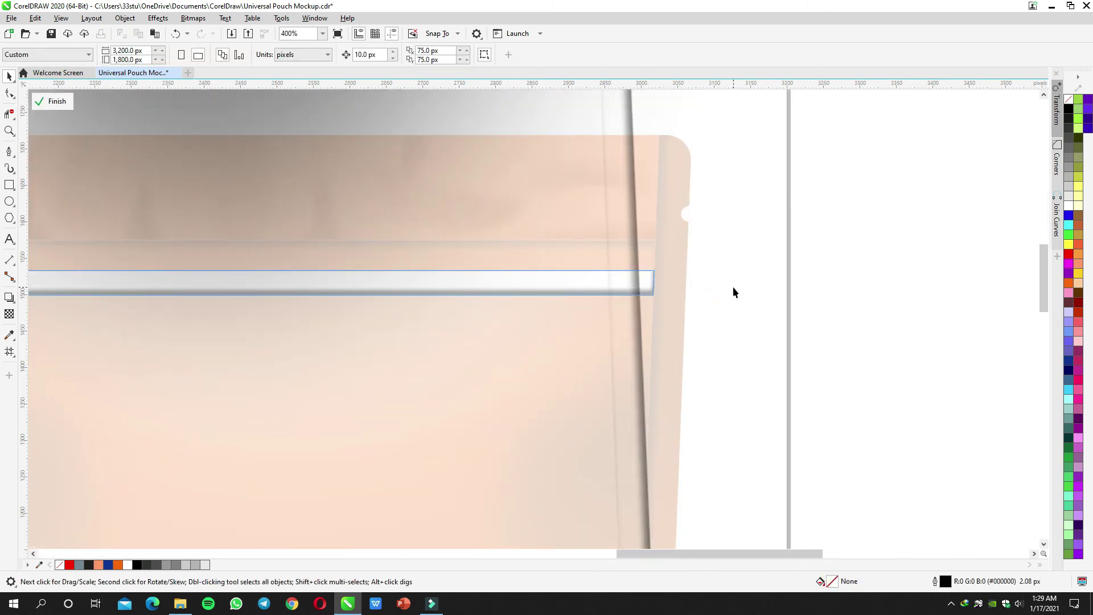
left_click(733, 286, "ctrl")
Step: Shift the clipped shadow bitmap farther right so its narrow dark line clears the lower zipper strip's right end
left_click_drag(672, 280, 705, 280)
key("ctrl+z")
left_click(615, 281, "ctrl")
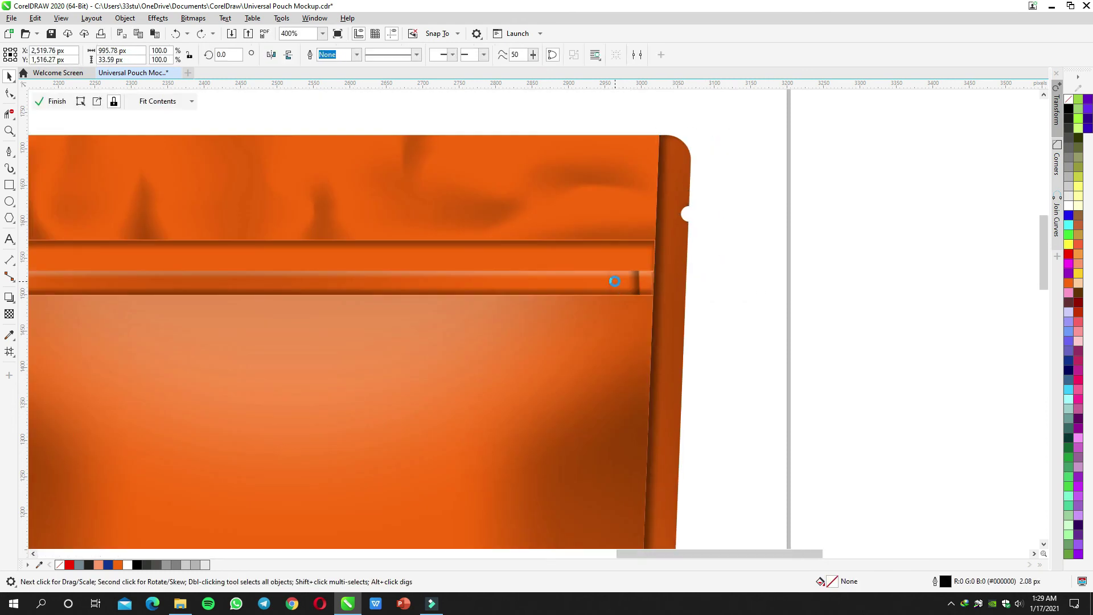
left_click(683, 251)
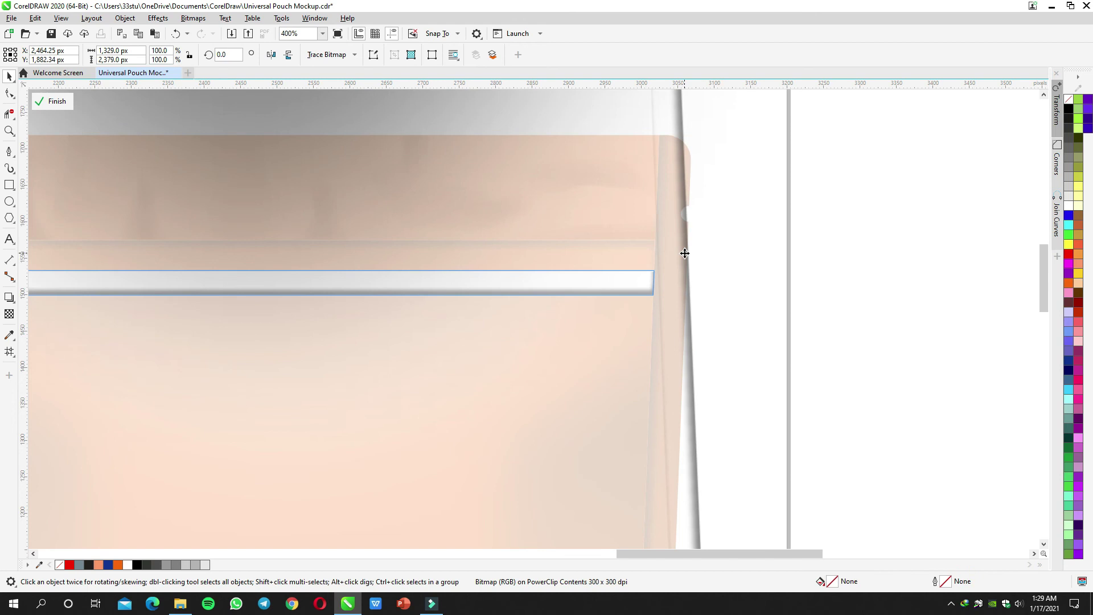
scroll(685, 253, "down", 5)
left_click_drag(684, 253, 704, 265)
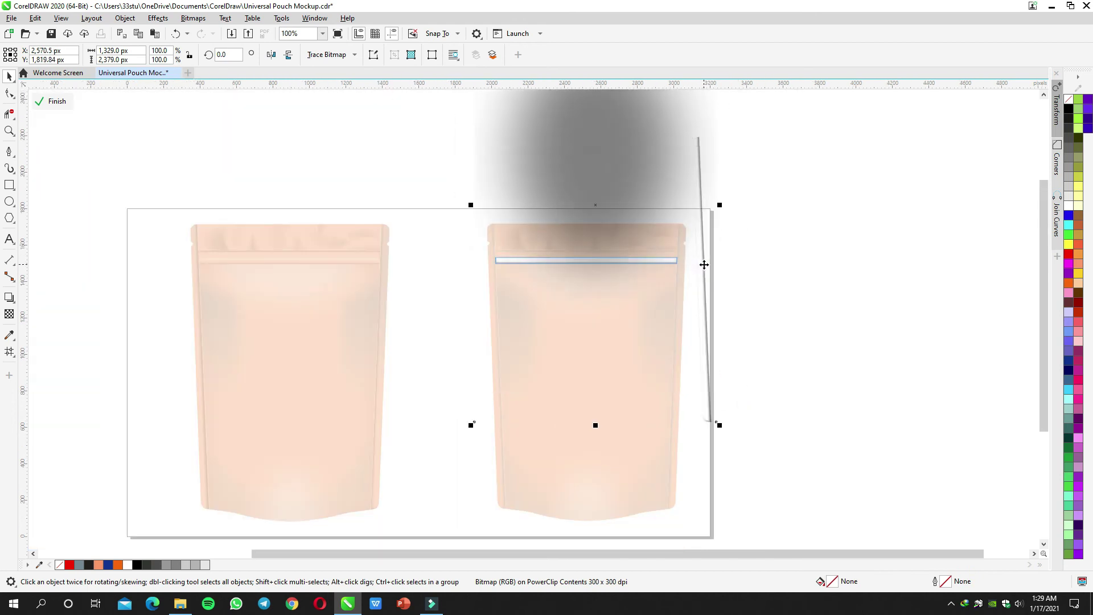
left_click(751, 265, "ctrl")
left_click(729, 270)
scroll(640, 286, "up", 1)
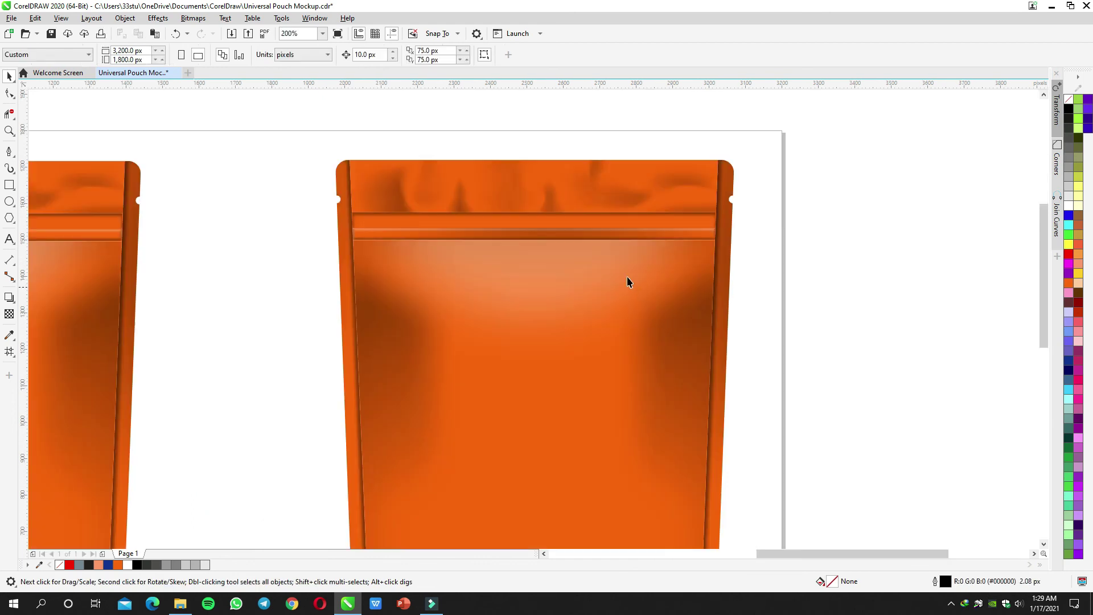
left_click_drag(609, 258, 616, 270)
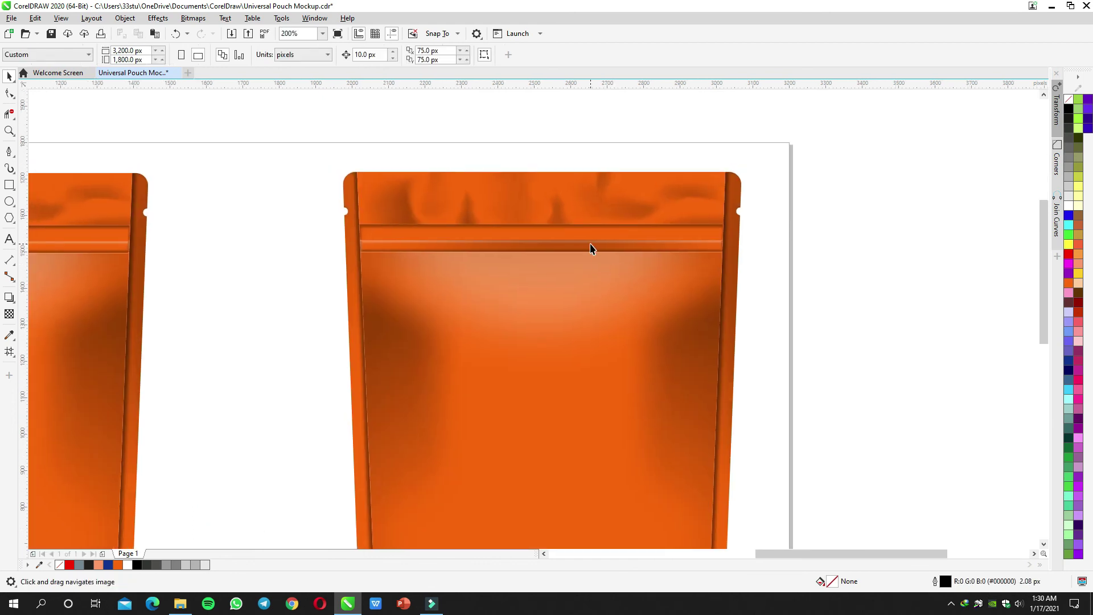
Step: Remove the added shadow bitmap from the right pouch's lower zipper strip PowerClip and finish editing
scroll(591, 247, "up", 4)
left_click(591, 246, "ctrl")
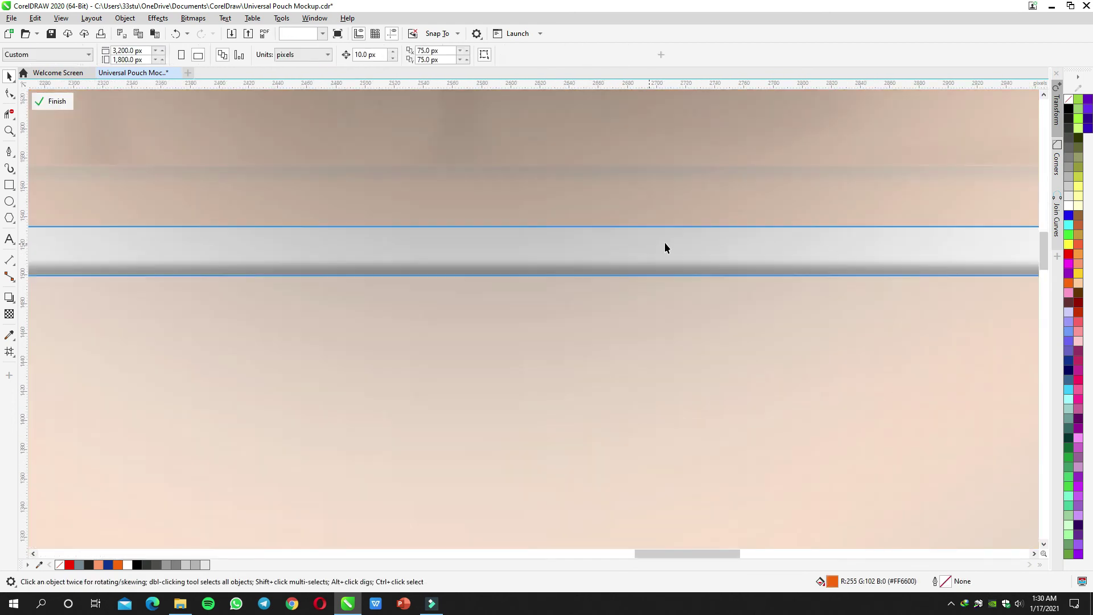
scroll(721, 241, "down", 4)
left_click(682, 151)
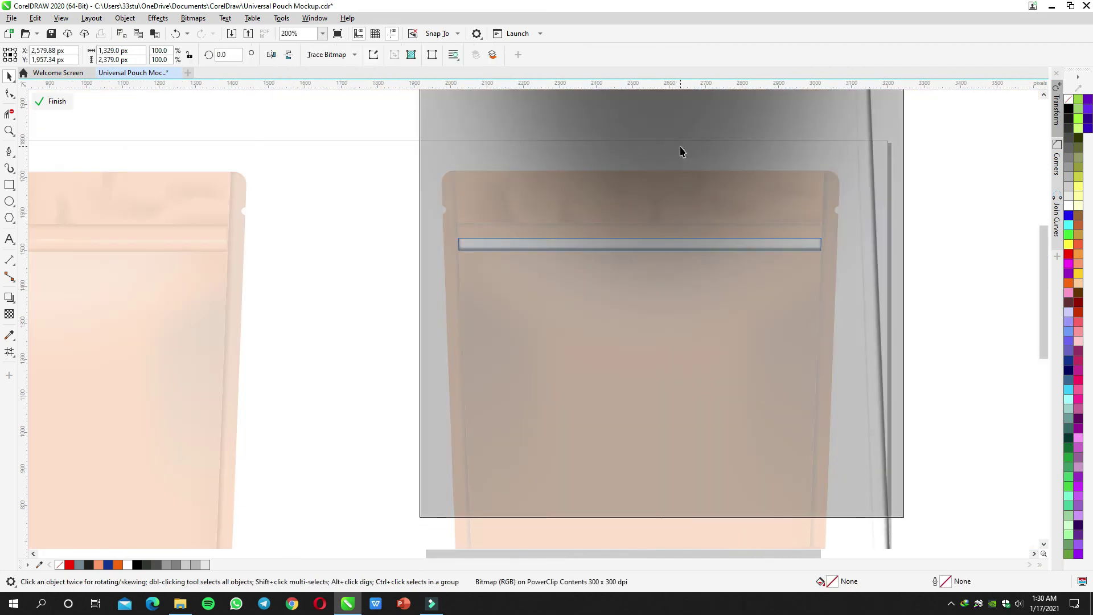
left_click(372, 202, "ctrl")
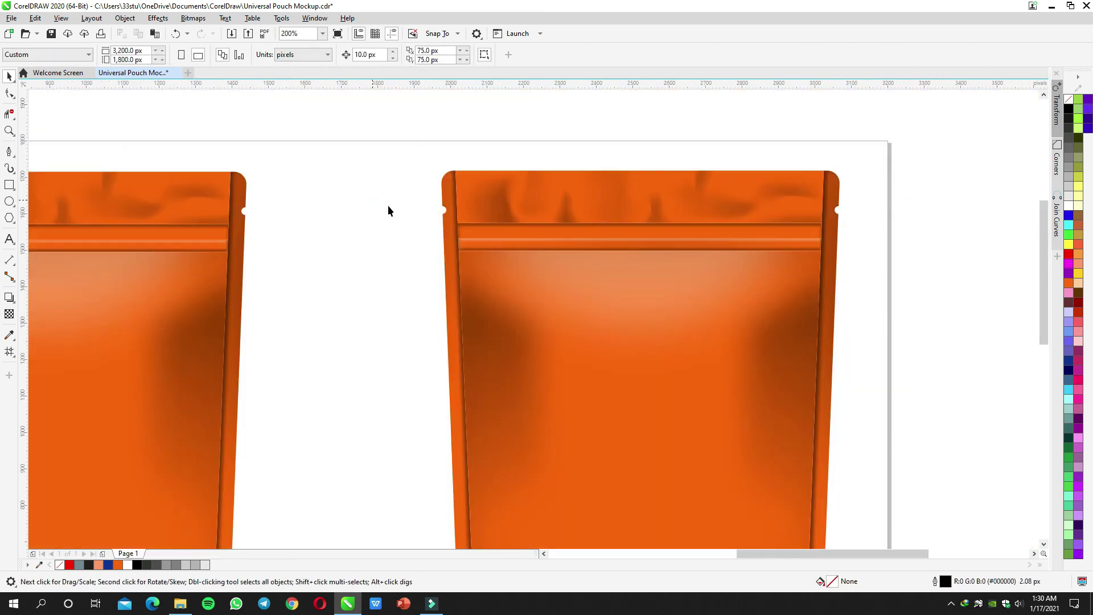
Step: Save the document with the right pouch's lower zipper strip restored
scroll(594, 267, "down", 2)
key("ctrl+s")
left_click_drag(535, 243, 641, 252)
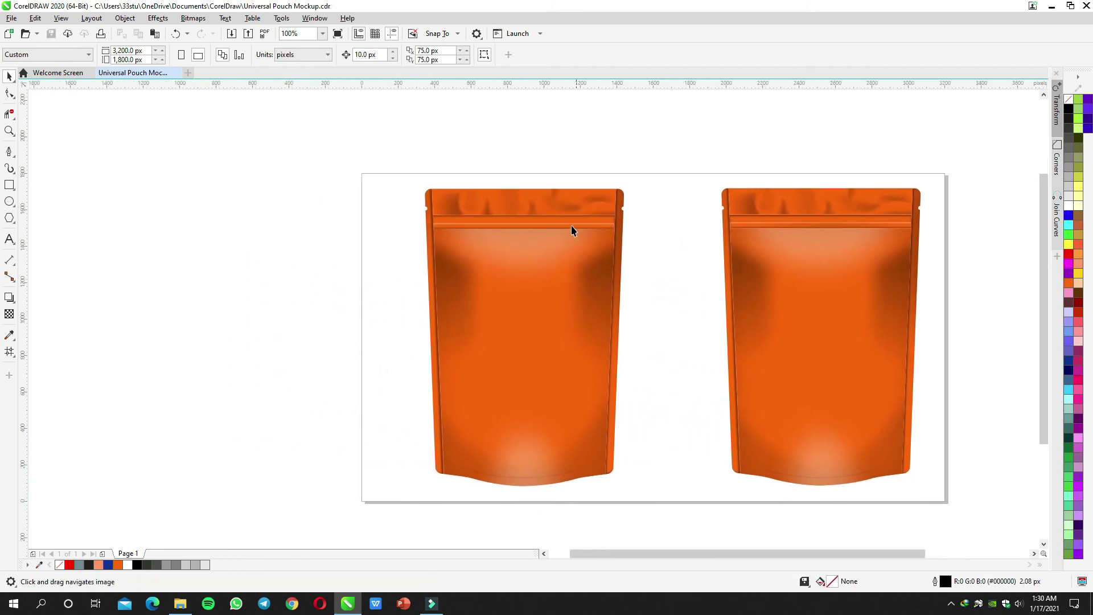
Step: Delete the highlight and shadow objects inside the left pouch's lower zipper strip PowerClip and finish editing it
scroll(537, 222, "up", 2)
key("space")
left_click(536, 228)
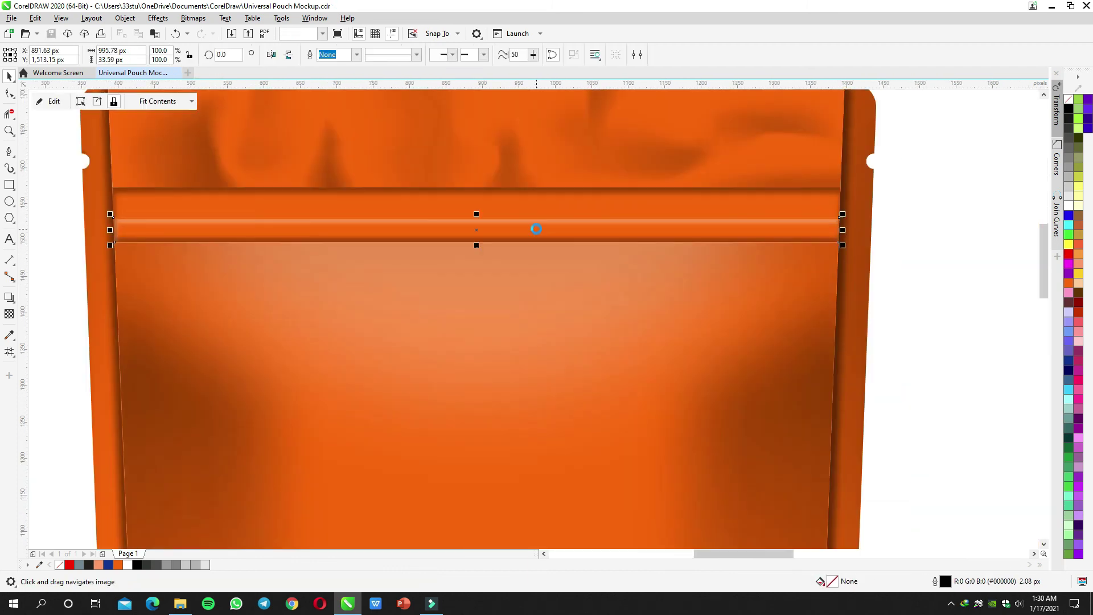
double_click(535, 228)
left_click_drag(540, 232, 539, 232)
key("ctrl+z")
key("Delete")
left_click(540, 221)
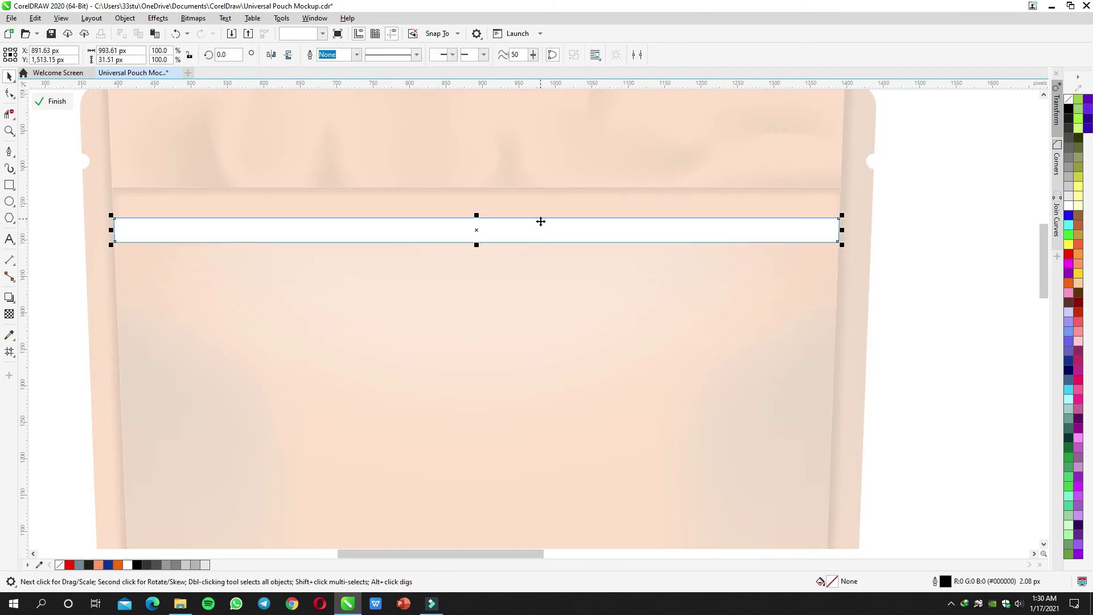
key("Delete")
left_click(539, 226)
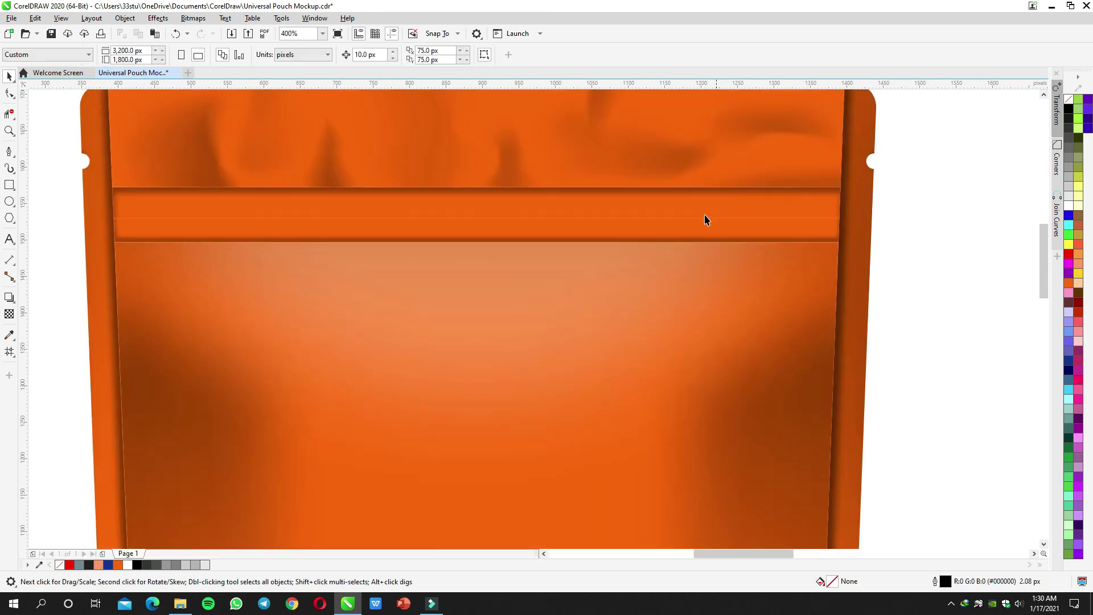
Step: Apply a black inner shadow in Multiply mode to the left pouch's lower zipper strip
left_click(666, 226)
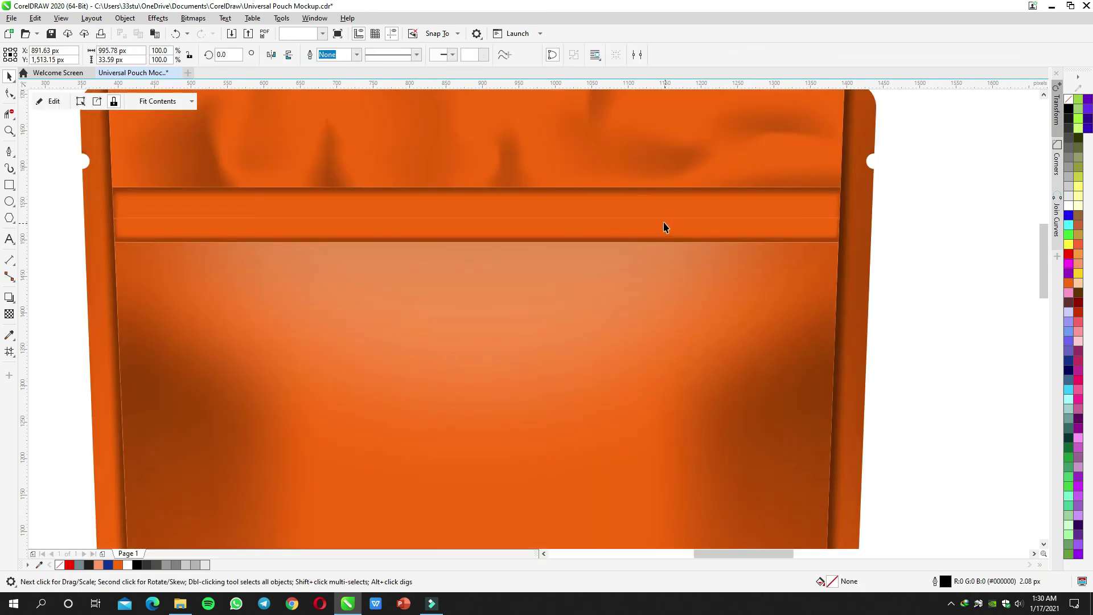
scroll(589, 220, "up", 1)
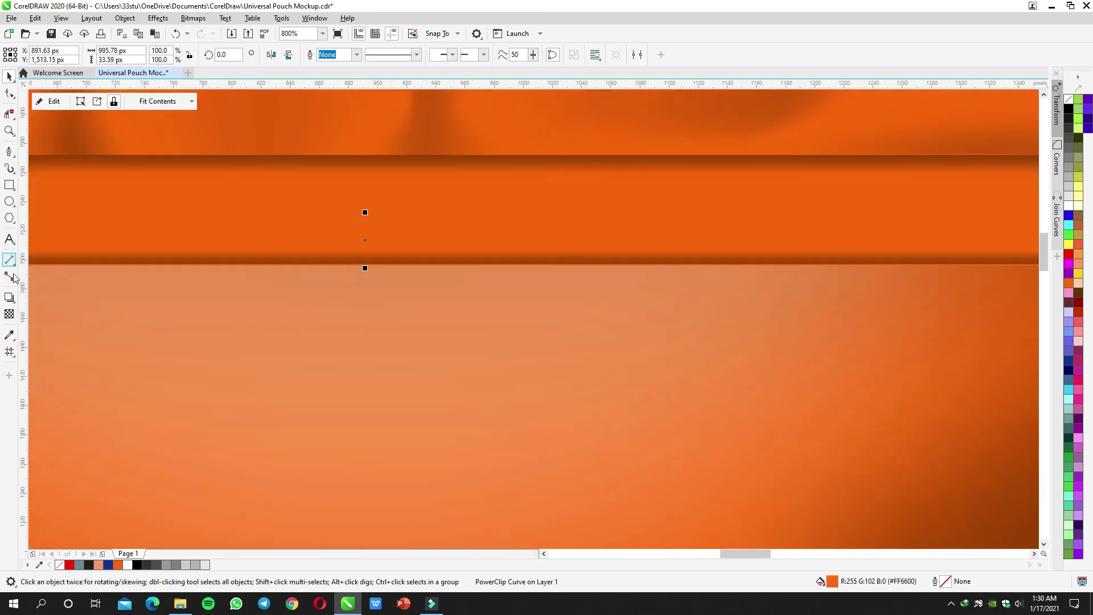
left_click(8, 299)
left_click_drag(365, 240, 364, 265)
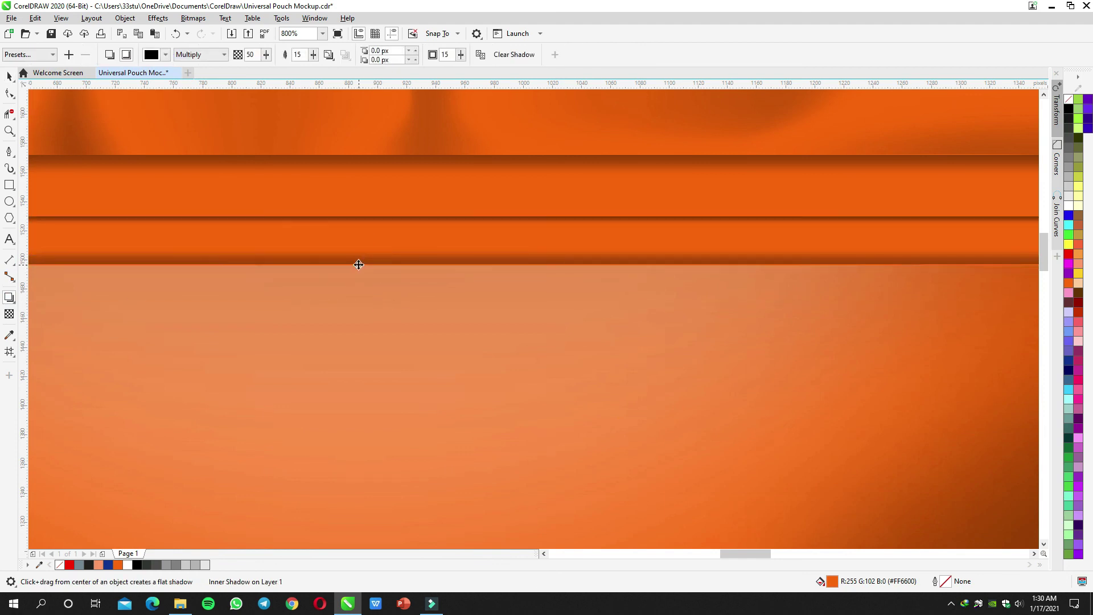
scroll(363, 265, "down", 2)
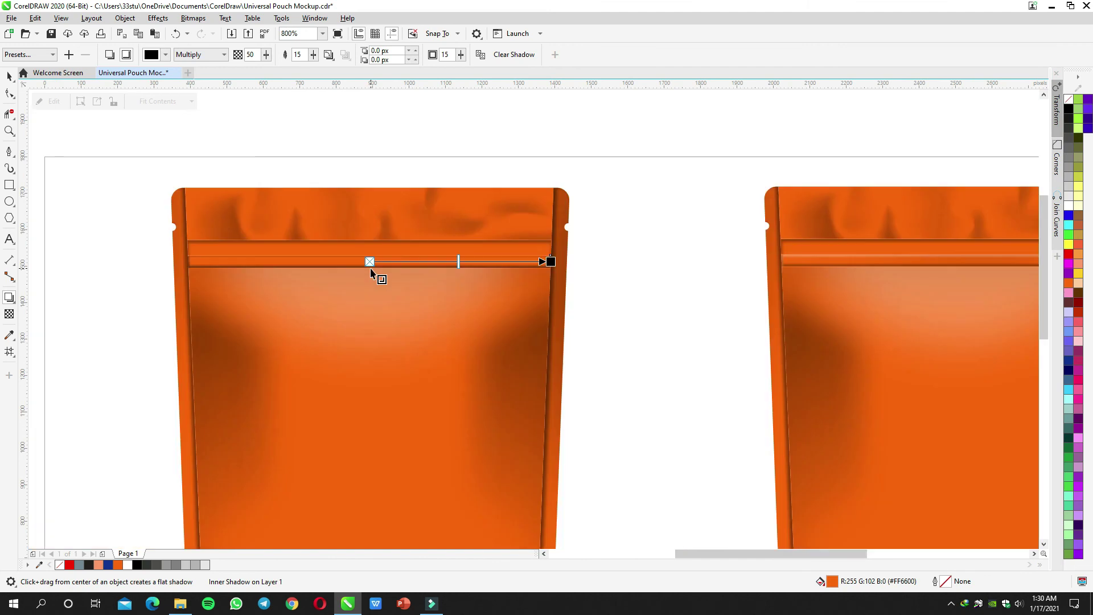
Step: Pull the left pouch's lower zipper strip inner shadow straight down about 10 px, with feathering 26 and opacity 12
scroll(368, 269, "up", 2)
left_click_drag(369, 271, 396, 298)
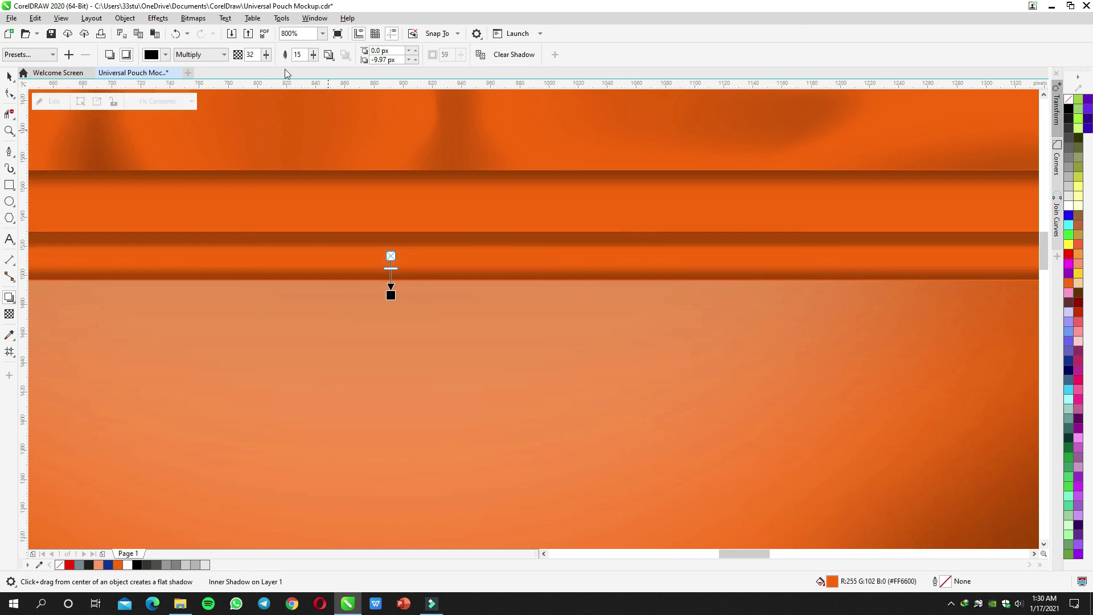
left_click_drag(313, 55, 318, 67)
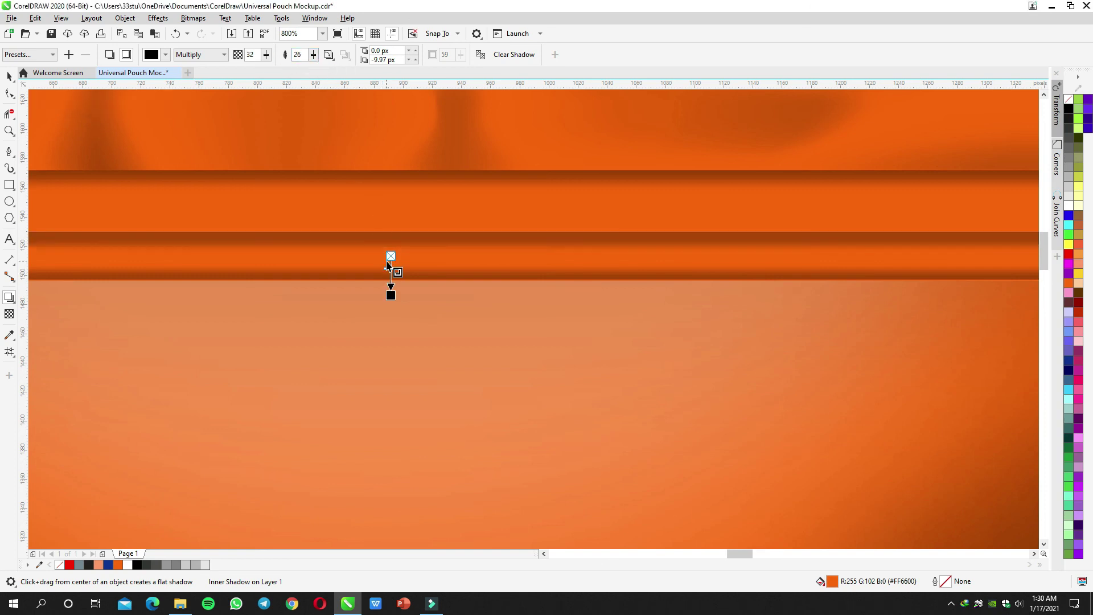
scroll(386, 262, "up", 1)
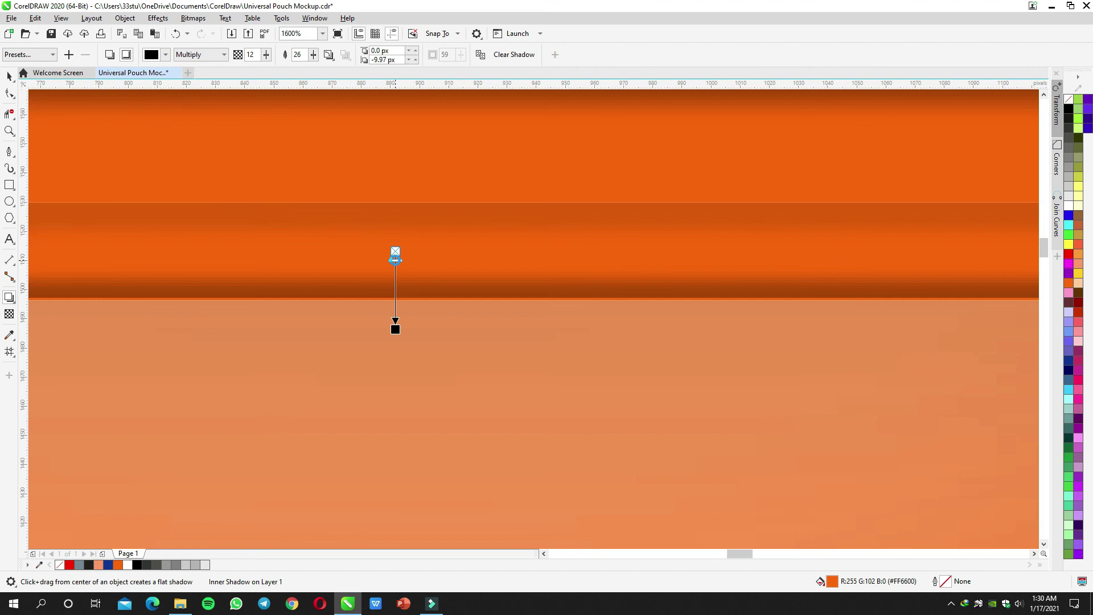
scroll(395, 260, "down", 4)
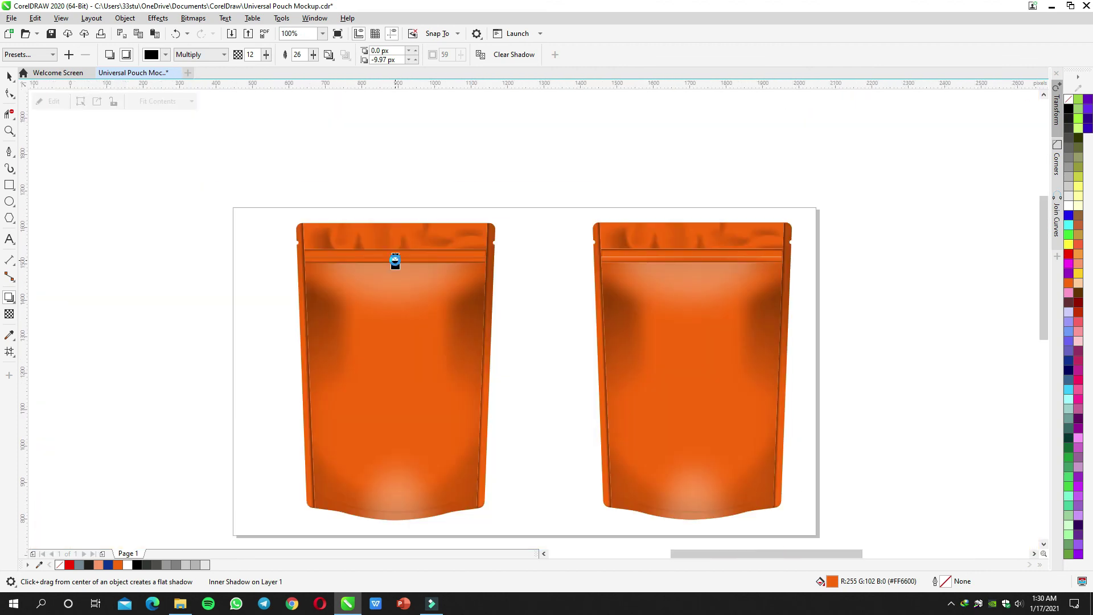
scroll(395, 260, "up", 1)
key("space")
left_click(641, 289)
left_click_drag(645, 294, 561, 230)
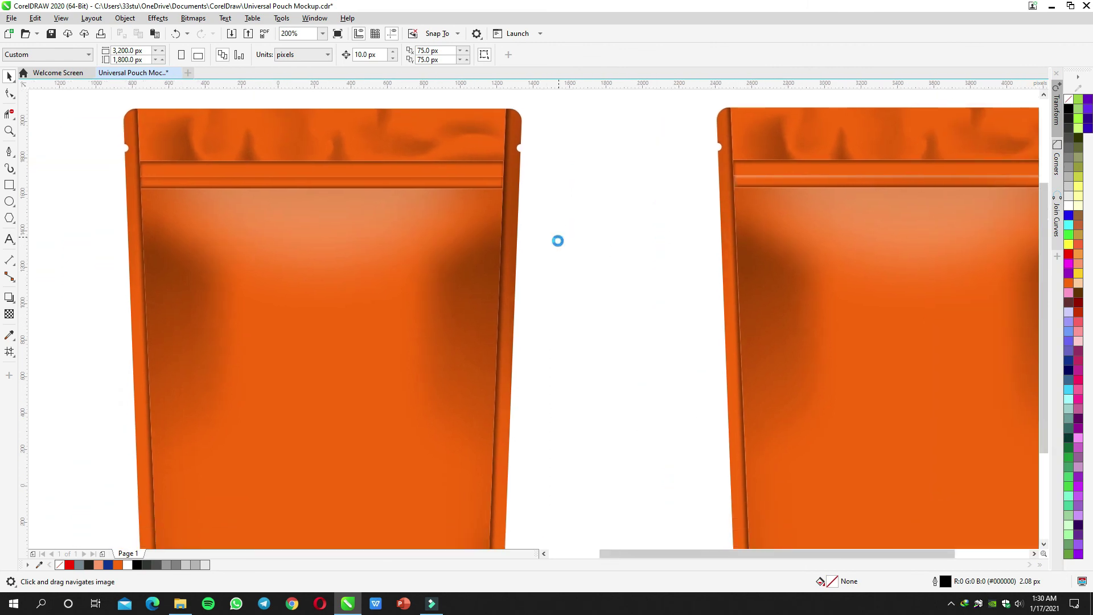
Step: Widen the bottom highlight ellipse inside the left pouch's body PowerClip to about 485 px, finish editing and save
scroll(560, 238, "down", 1)
left_click(476, 420)
double_click(476, 417)
left_click(476, 417)
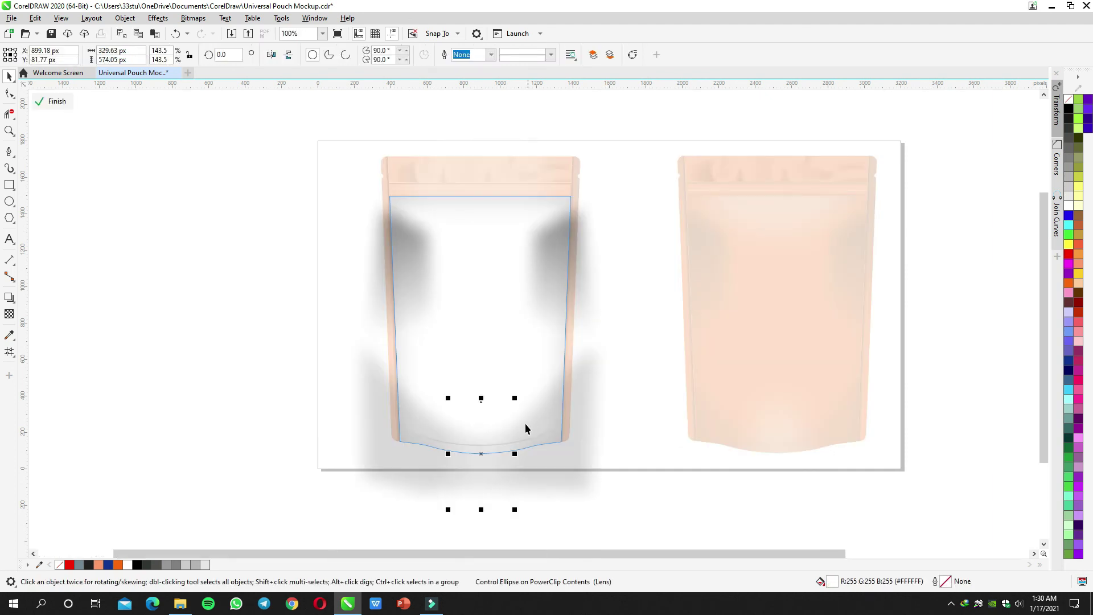
left_click(520, 455)
left_click(480, 420)
left_click_drag(515, 454, 530, 454)
left_click(623, 420, "ctrl")
left_click_drag(623, 420, 582, 378)
key("ctrl+s")
Step: Move the right pouch off the page, and group and centre the left pouch's objects on the page
left_click_drag(542, 348, 584, 373)
left_click_drag(639, 258, 537, 285)
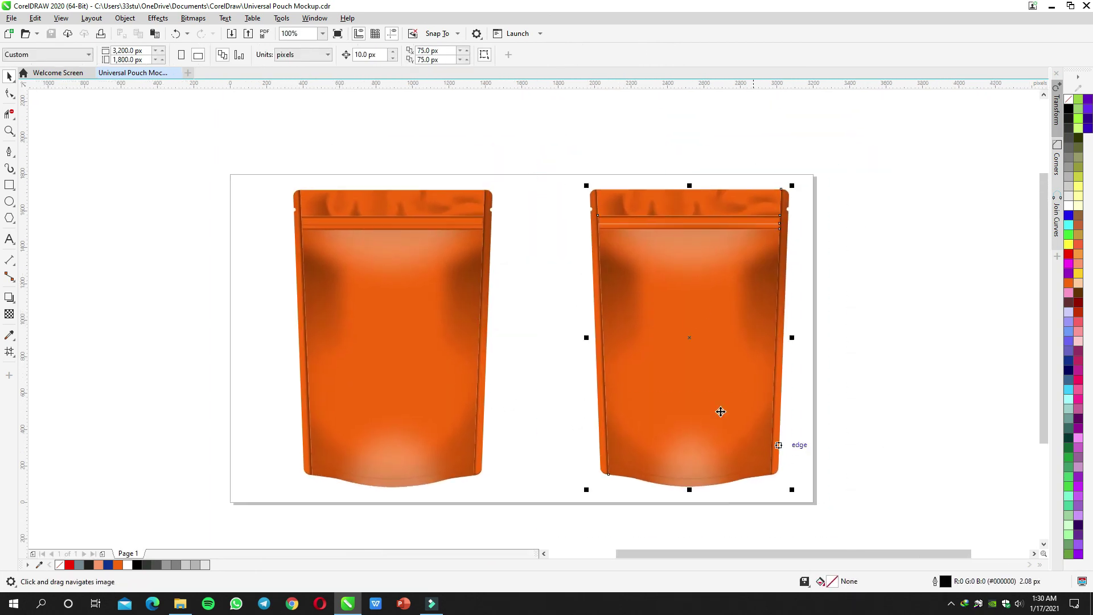
left_click(701, 359)
left_click_drag(670, 356, 935, 355)
left_click_drag(256, 153, 543, 509)
key("ctrl+g")
key("p")
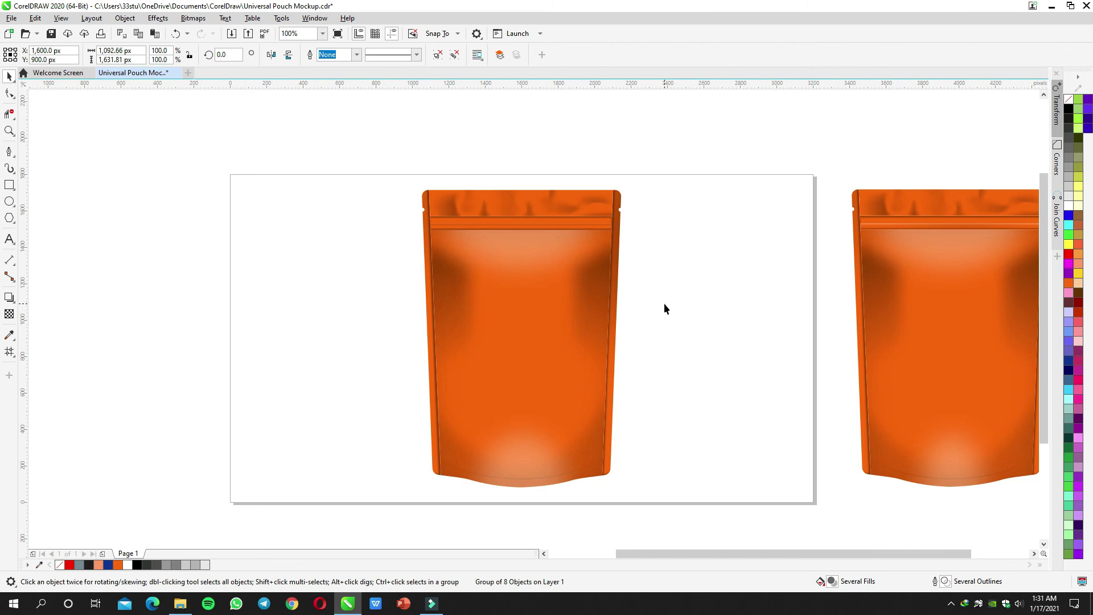
key("Escape")
key("ctrl+s")
Step: Try filling the centred pouch group with brown (#996633) and shifting it slightly, undoing both changes
left_click(510, 336)
left_click(1077, 216)
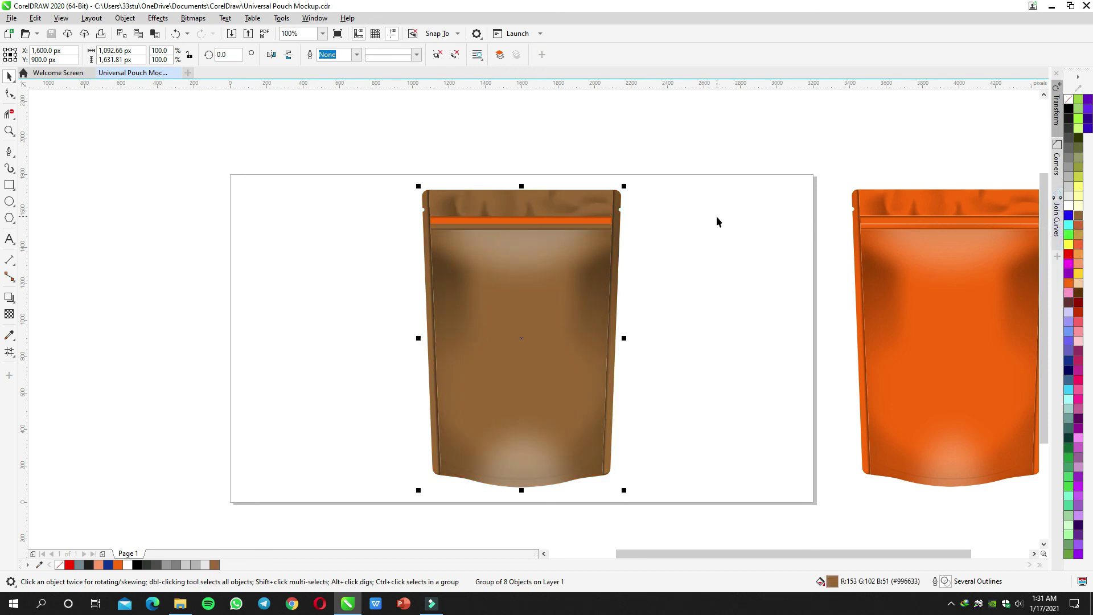
key("ctrl+z")
left_click(593, 220)
mouse_move(593, 219)
left_mouse_down()
mouse_move(605, 215)
mouse_move(598, 207)
left_mouse_up()
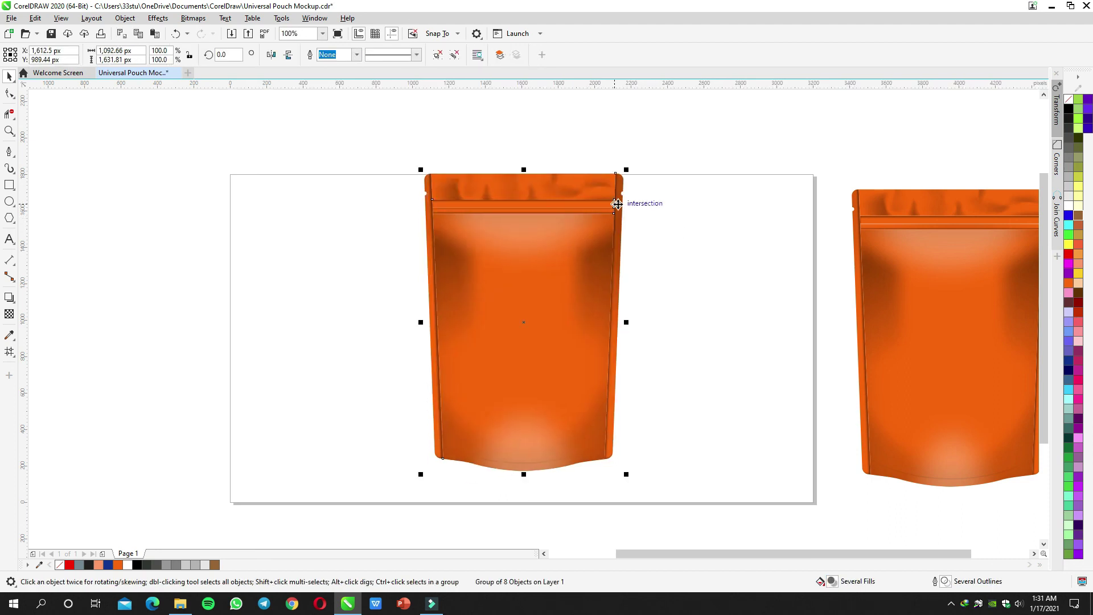
key("ctrl+z")
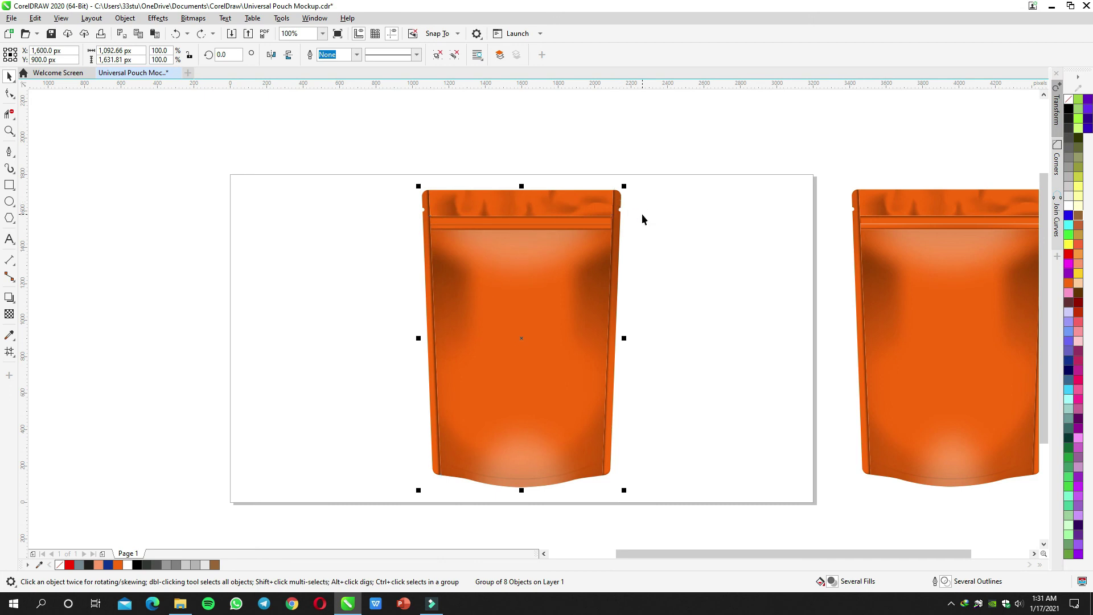
Step: Remove the orange fill from the inner-shadow strip inside the upper zipper strip's PowerClip and finish editing
left_click(641, 213)
scroll(576, 216, "up", 2)
double_click(575, 222)
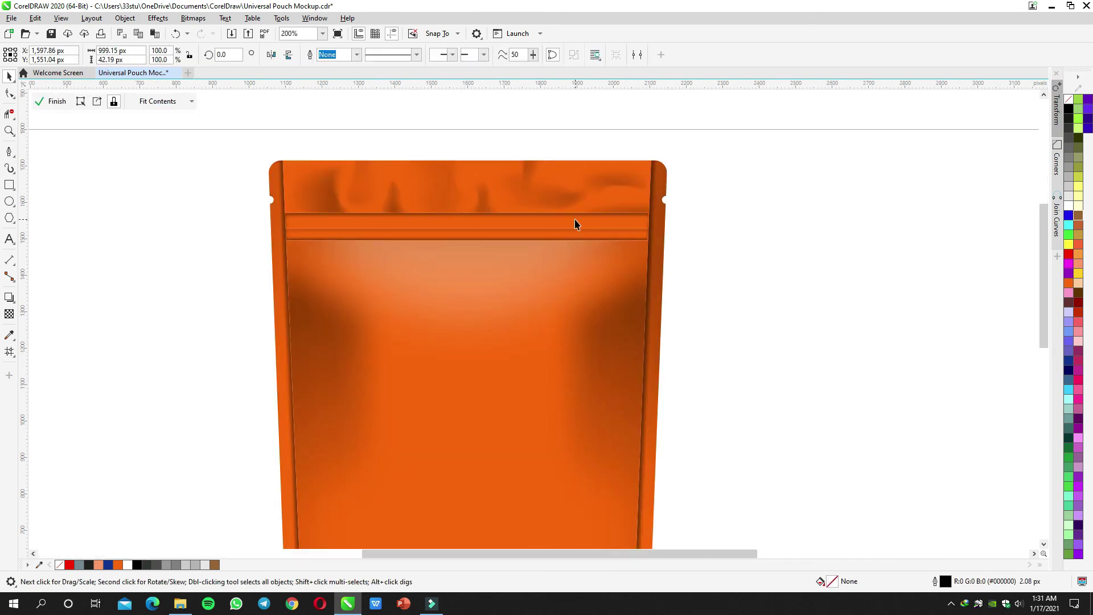
left_click(575, 222)
left_click_drag(575, 222, 593, 203)
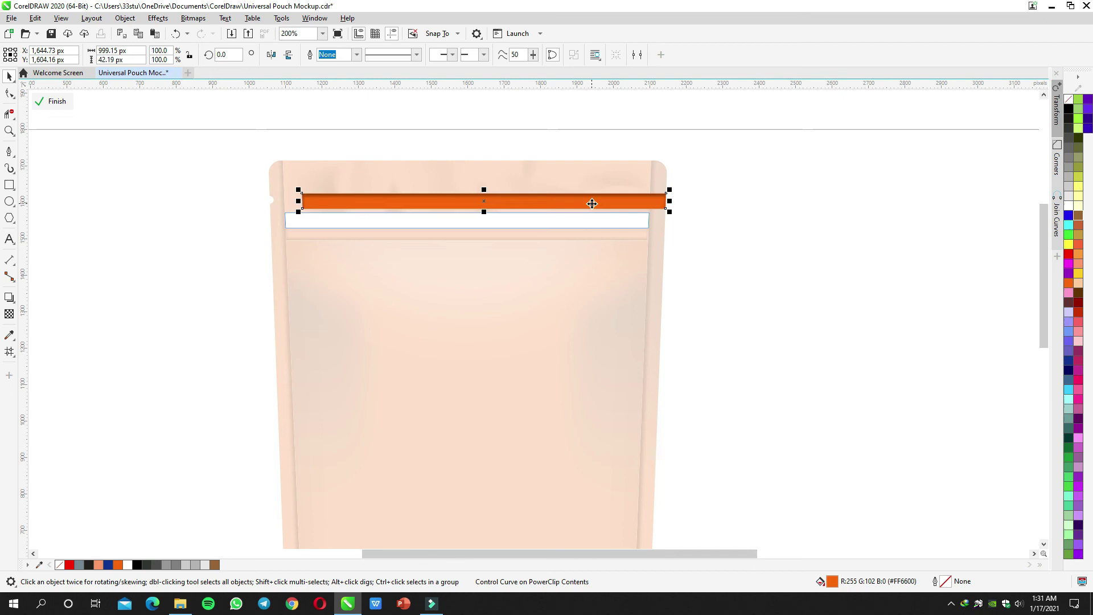
key("ctrl+z")
scroll(581, 213, "up", 2)
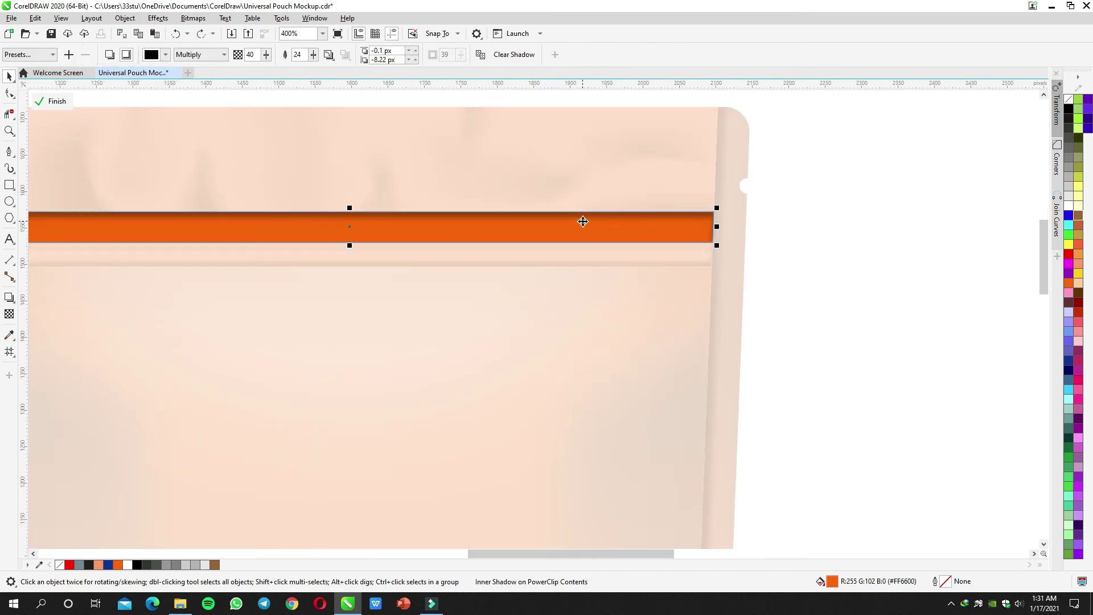
left_click(1068, 100)
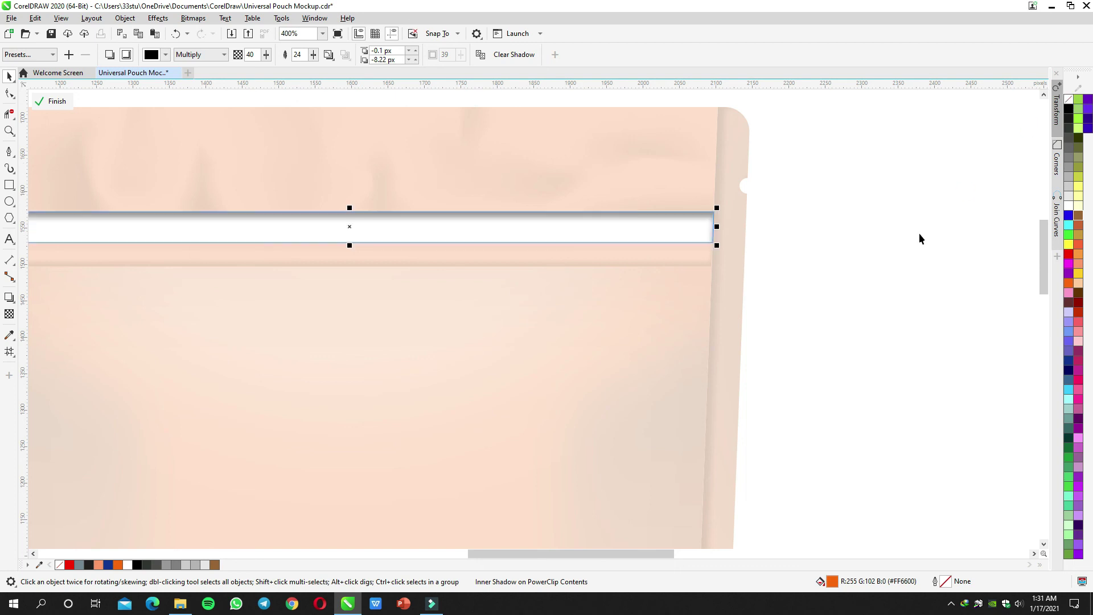
left_click(919, 234)
scroll(923, 227, "down", 2)
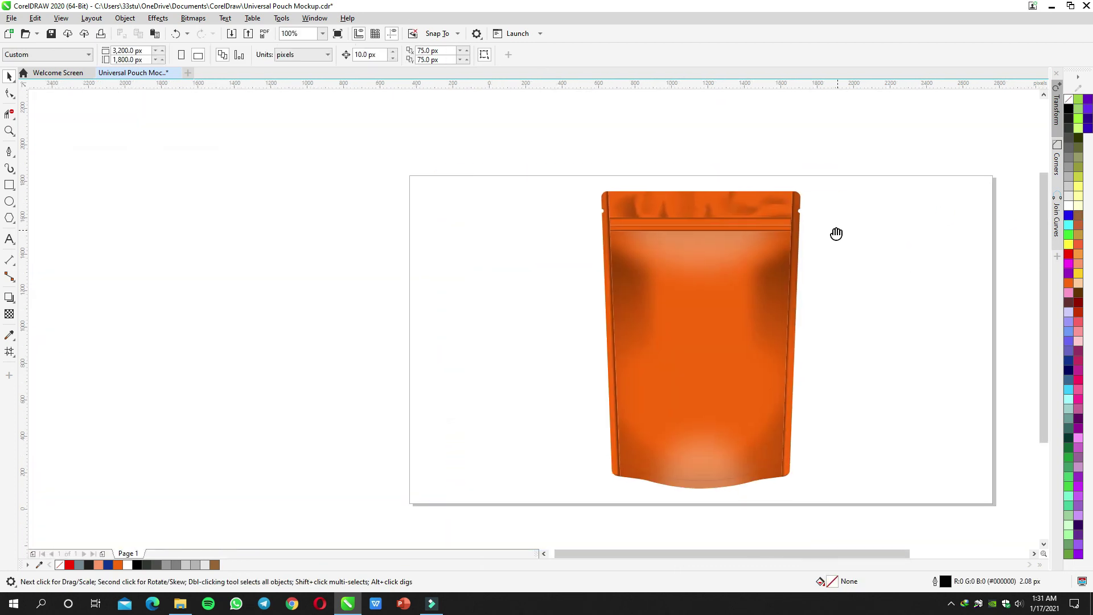
Step: Group the pouch's objects and test green (#00FF00), navy blue (#003399) and dark purple (#330066) fills on the group
left_click(752, 245)
left_click(813, 220)
left_click(772, 222)
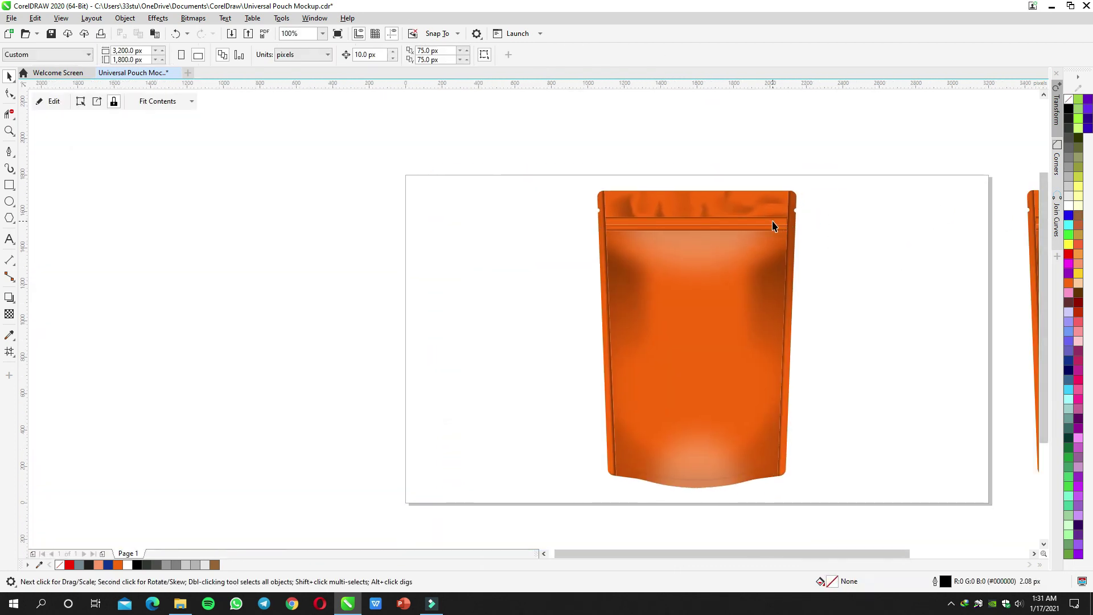
left_click_drag(561, 160, 846, 504)
key("ctrl+g")
left_click(1068, 234)
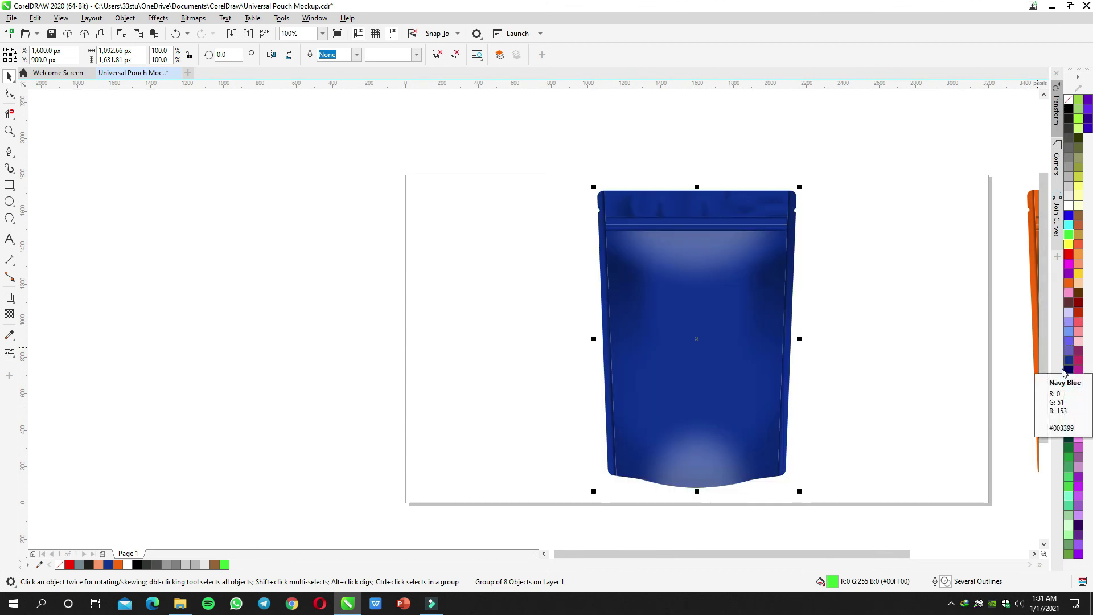
left_click_drag(943, 319, 885, 308)
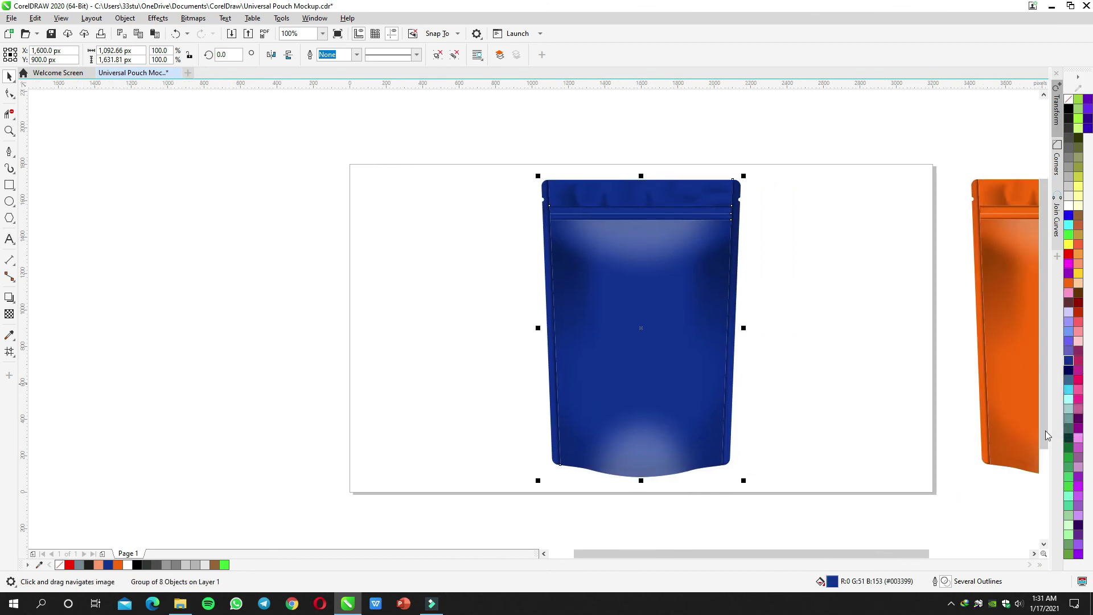
left_click(1079, 528)
scroll(849, 347, "up", 1)
scroll(864, 354, "down", 1)
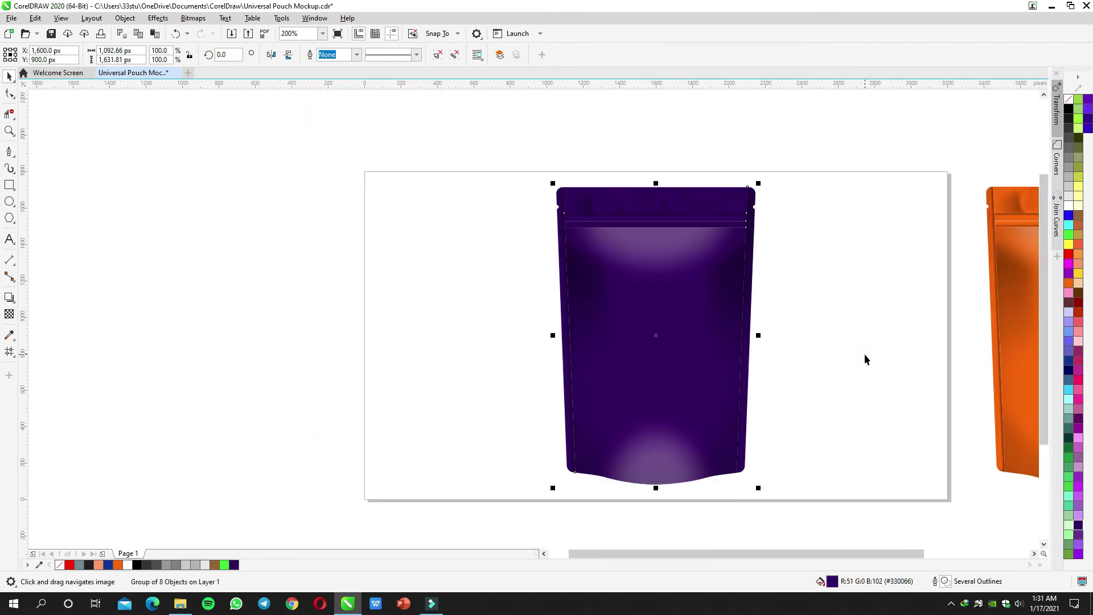
left_click_drag(720, 277, 666, 272)
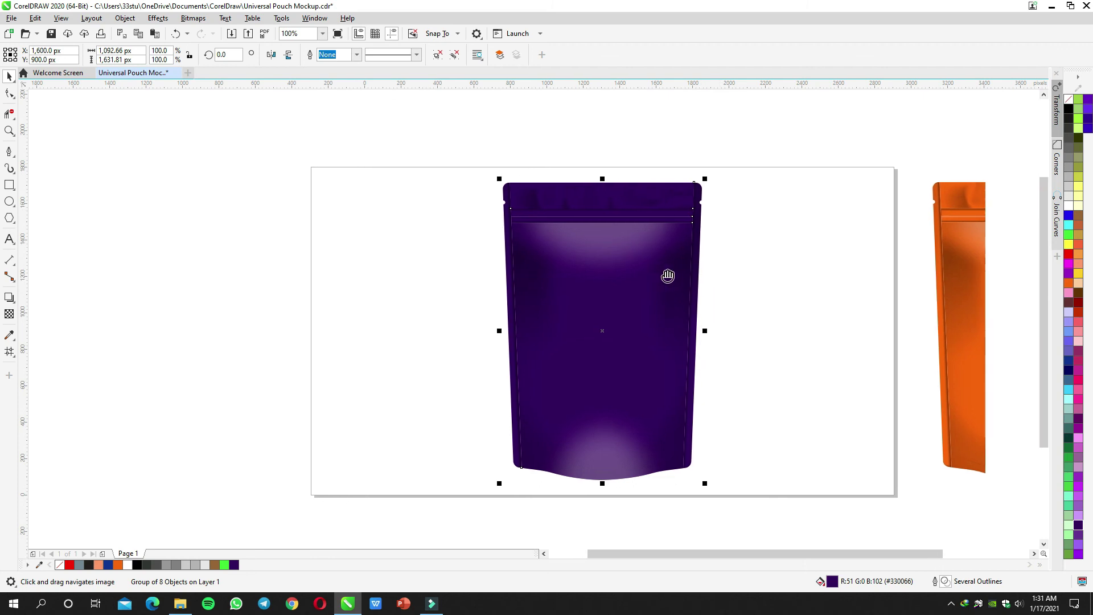
Step: Ungroup the pouch and change the transparency merge mode of the bottom highlight ellipse inside the body's PowerClip
key("ctrl+u")
left_click(754, 275)
double_click(626, 249)
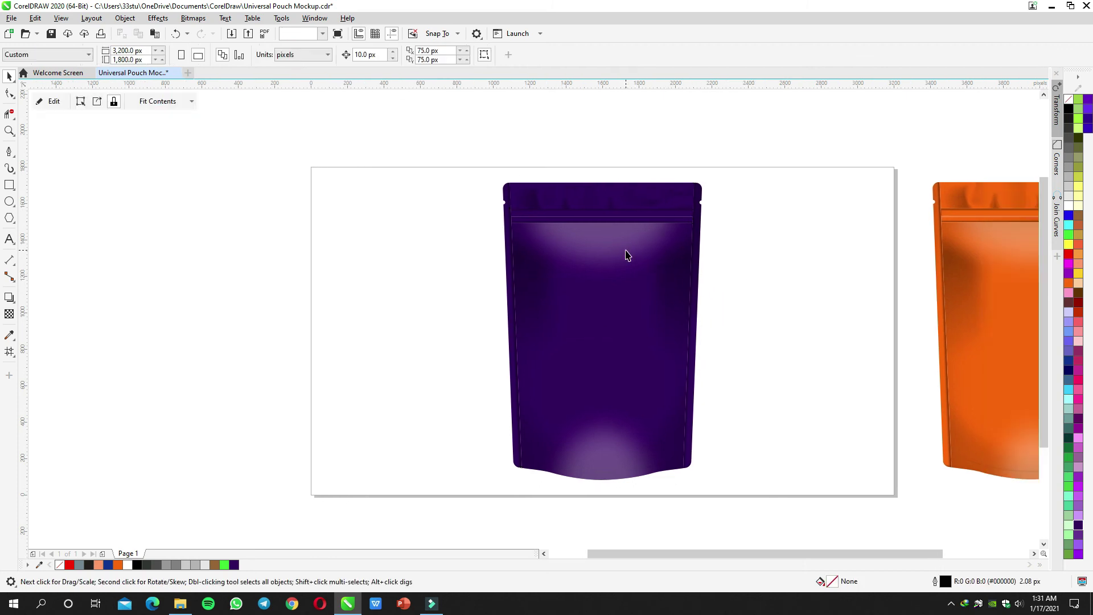
left_click(606, 243)
key("Escape")
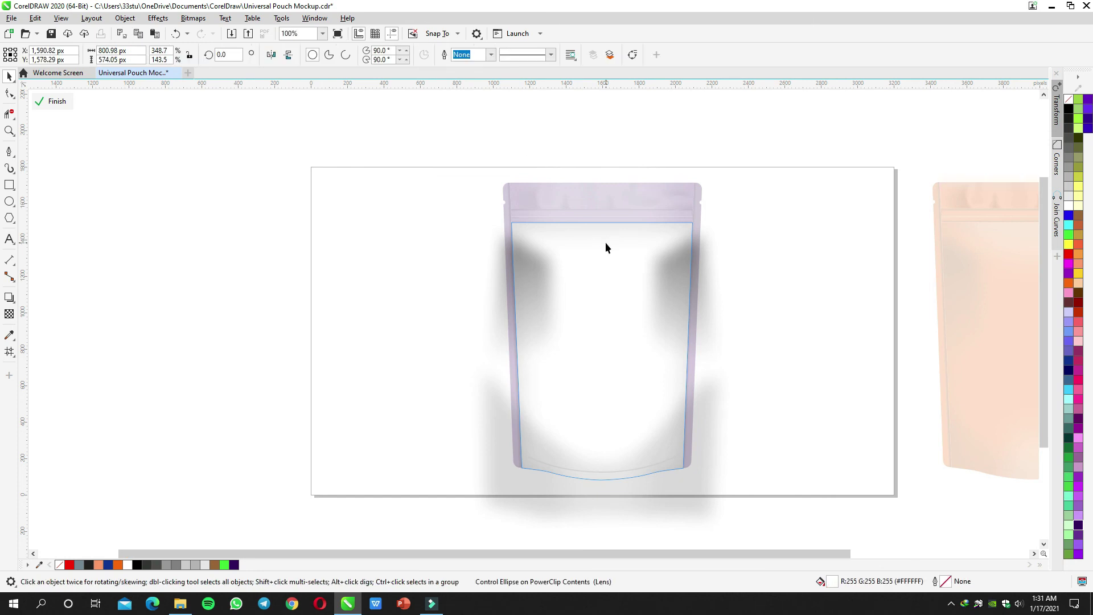
left_click(603, 460)
left_click(10, 314)
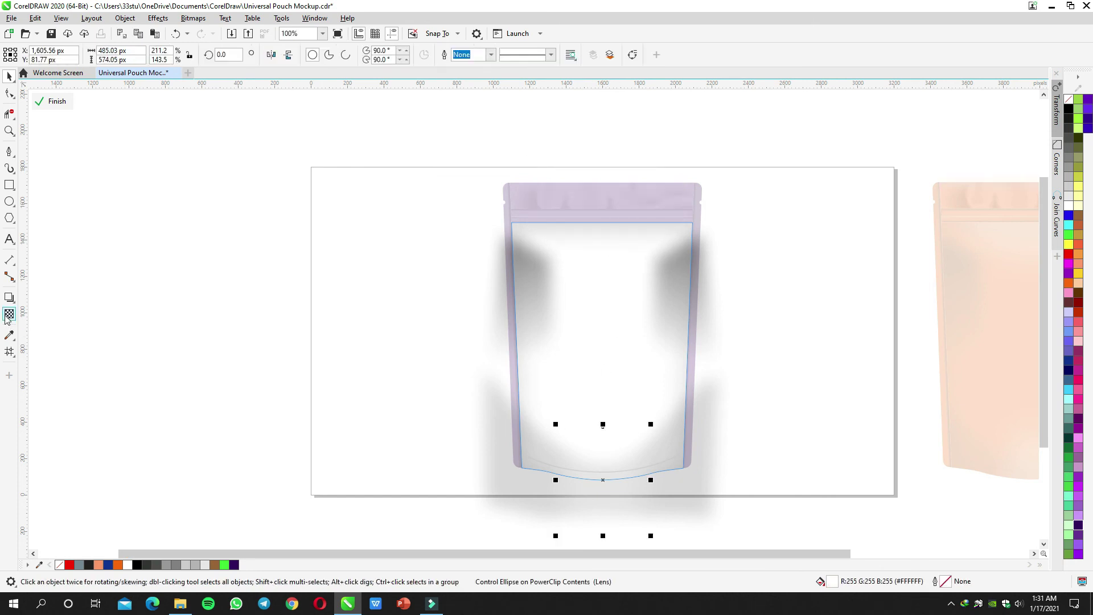
left_click(204, 57)
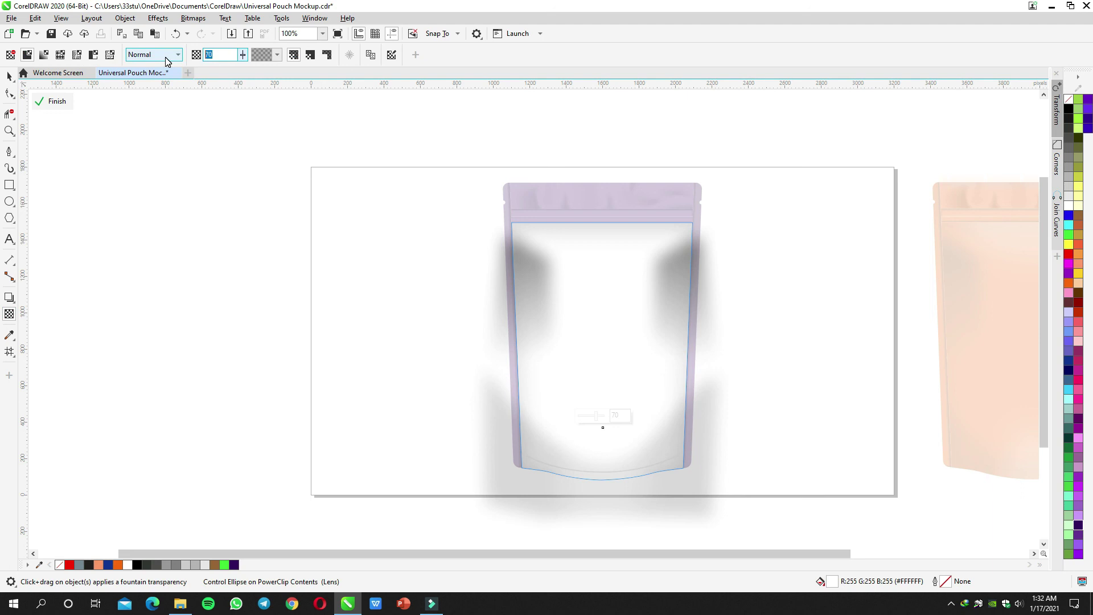
key("Return")
key("space")
left_click(258, 189, "ctrl")
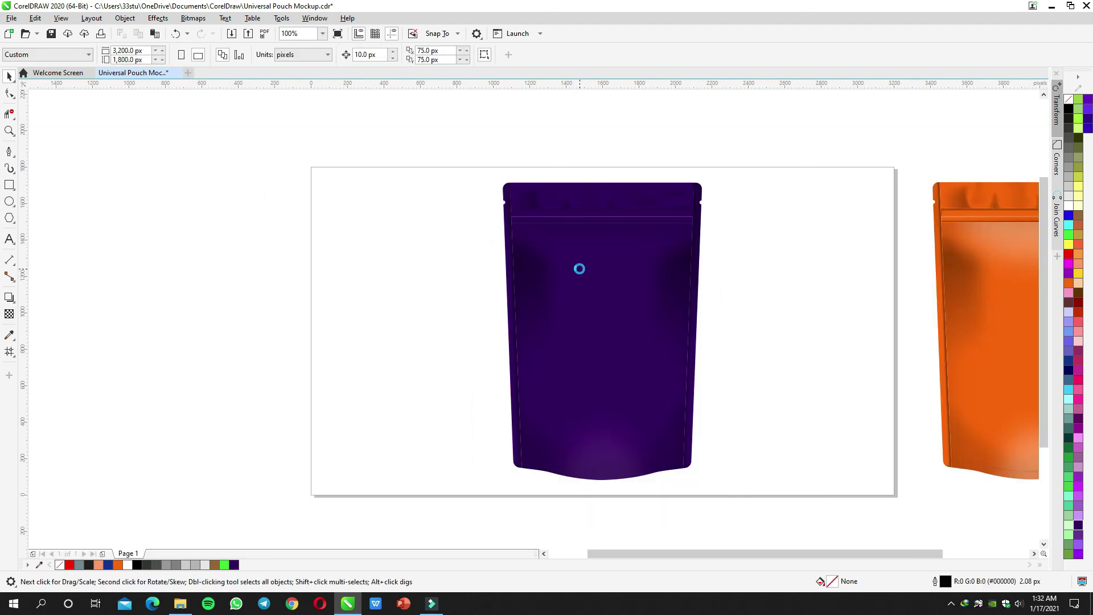
Step: Change the transparency merge mode of the top and bottom highlights together inside the body's PowerClip and finish editing
left_click(579, 268)
left_click(618, 439, "shift")
left_click(9, 313)
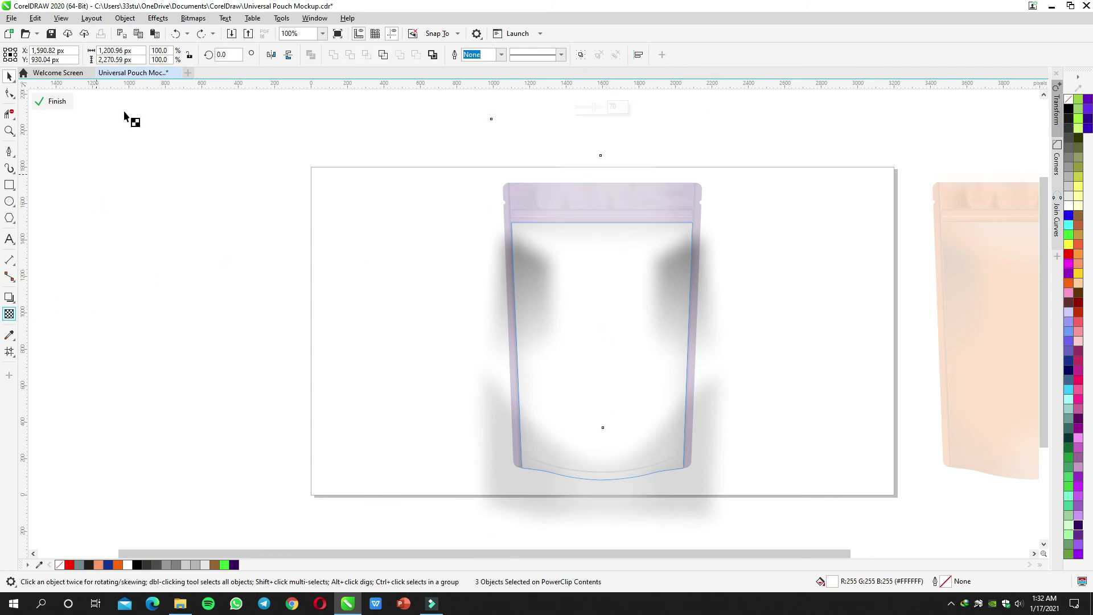
key("Return")
key("space")
left_click(220, 227, "ctrl")
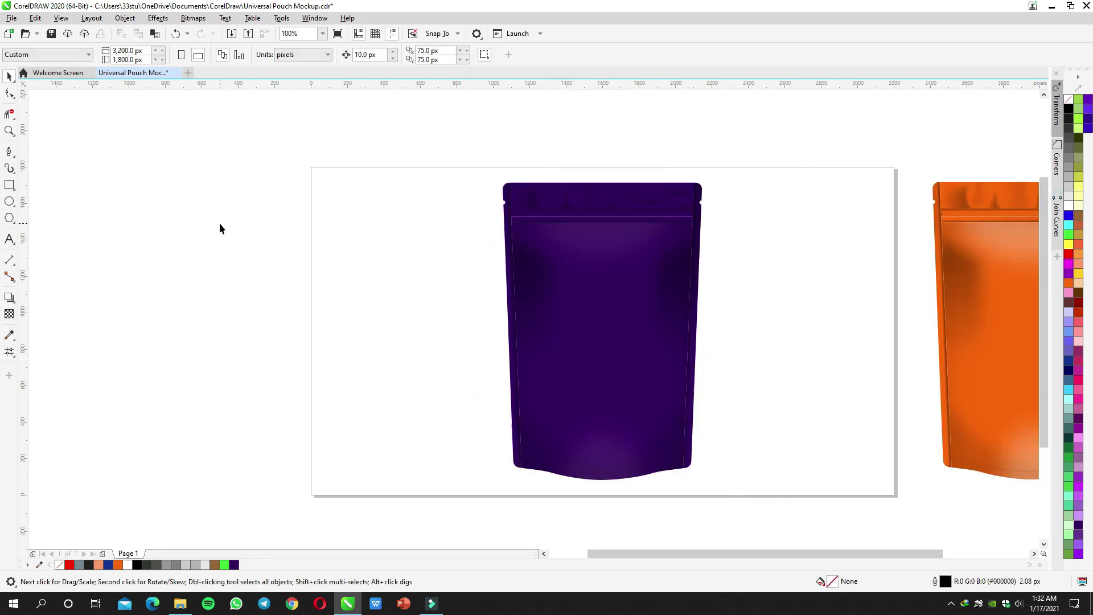
Step: Group the pouch's objects and test dark brown (#663300), pale yellow (#FFFF99) and white fills on the group
scroll(303, 241, "right", 2)
left_click(532, 287)
left_click_drag(407, 148, 690, 505)
left_click(1078, 294)
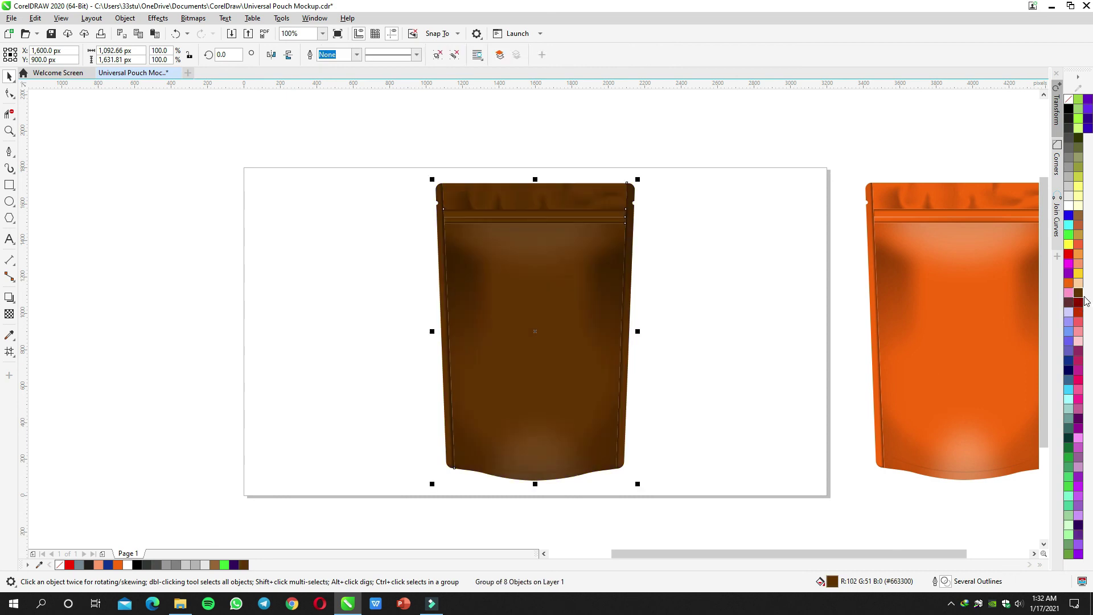
left_click(1076, 198)
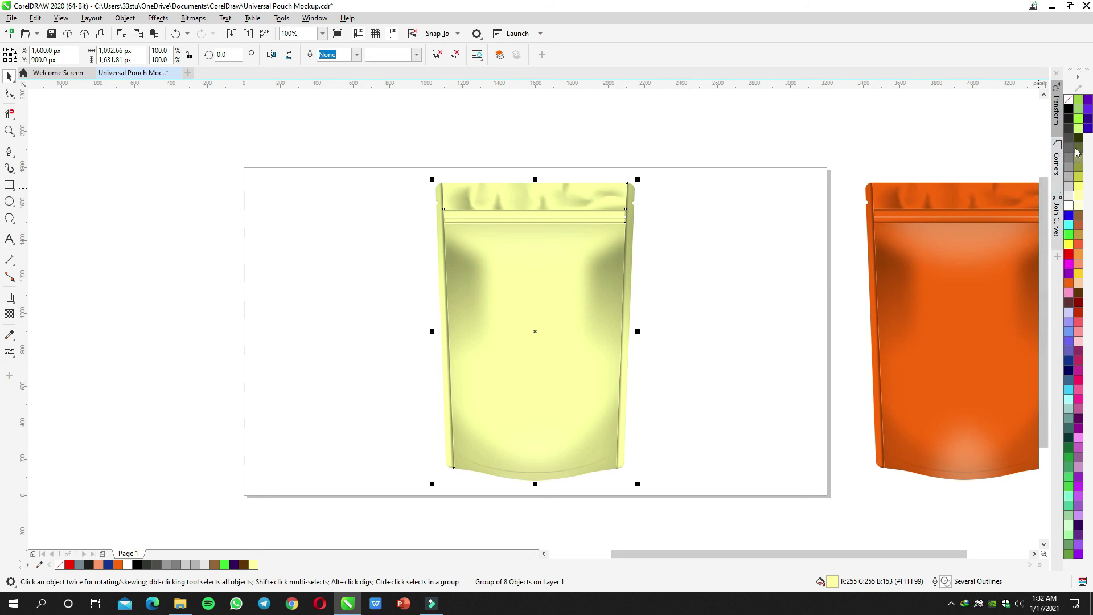
left_click(1074, 206)
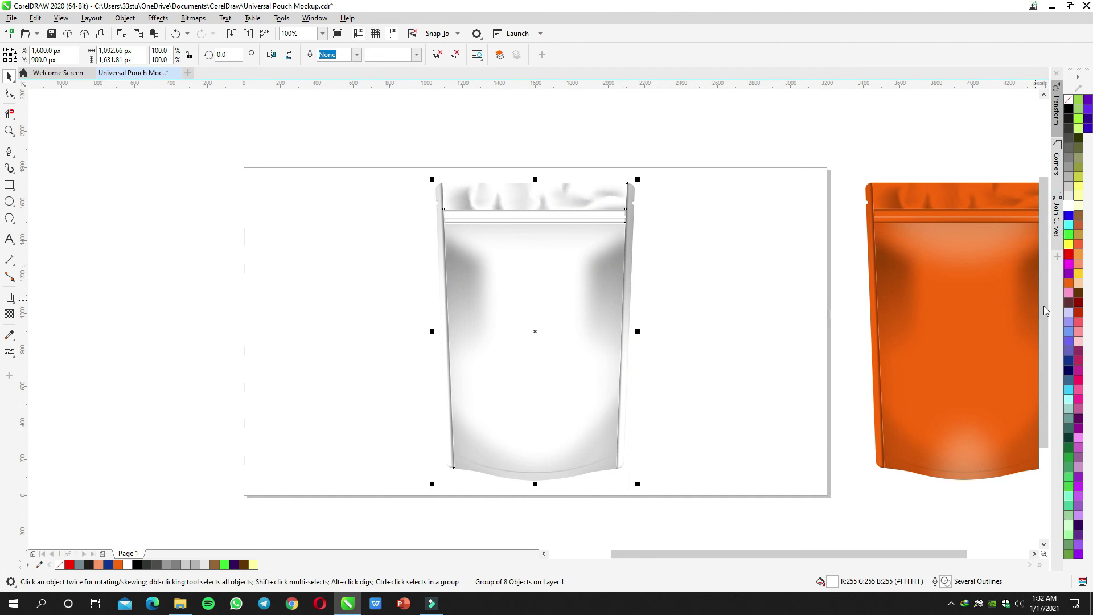
Step: Test Autumn Orange (#FF6633) and purple (#660066) on the pouch group, settle on peach (#FF9966) and deselect it
left_click(1075, 285)
left_click(1079, 246)
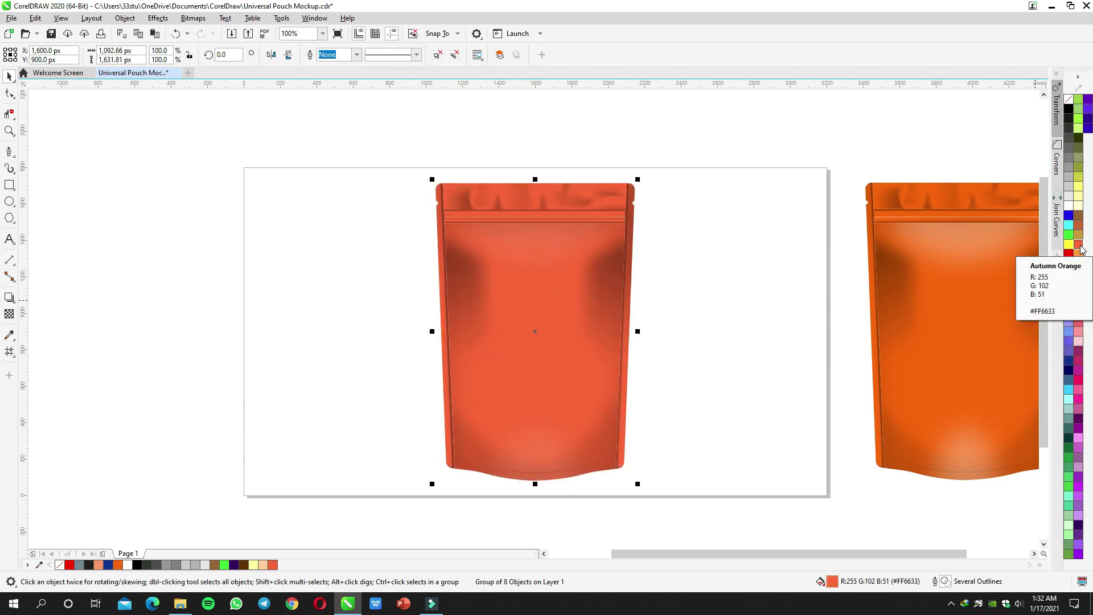
left_click(1077, 414)
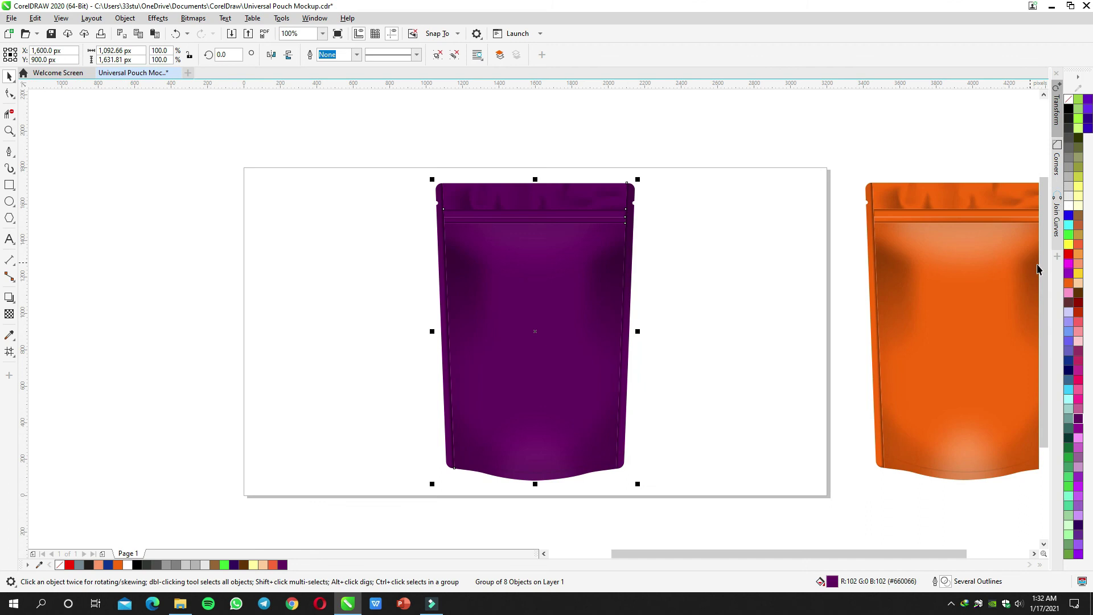
left_click(1078, 265)
left_click_drag(742, 290, 818, 290)
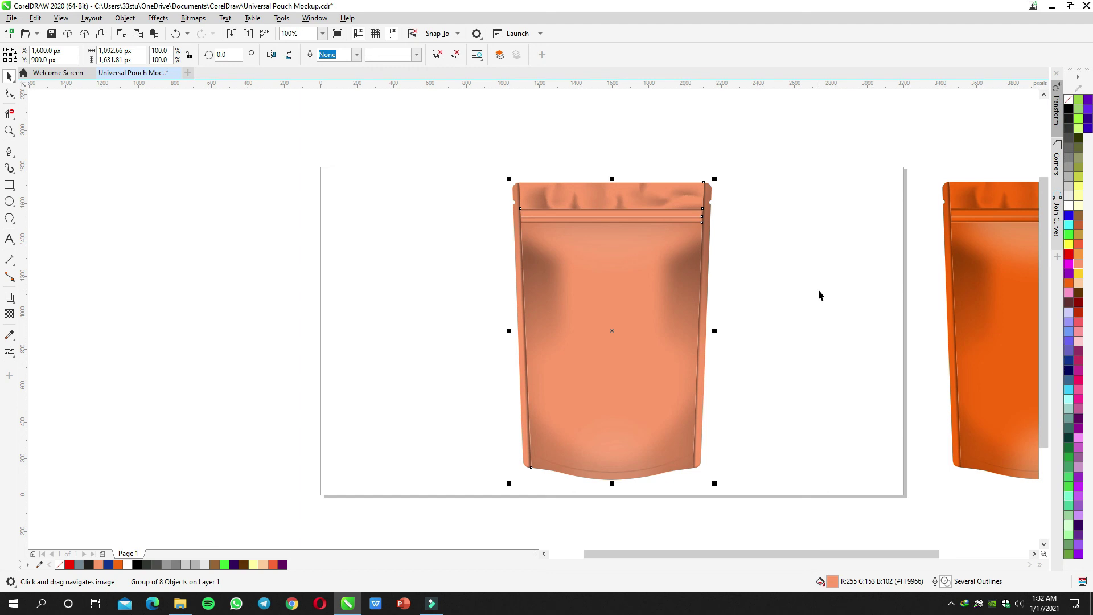
left_click(818, 290)
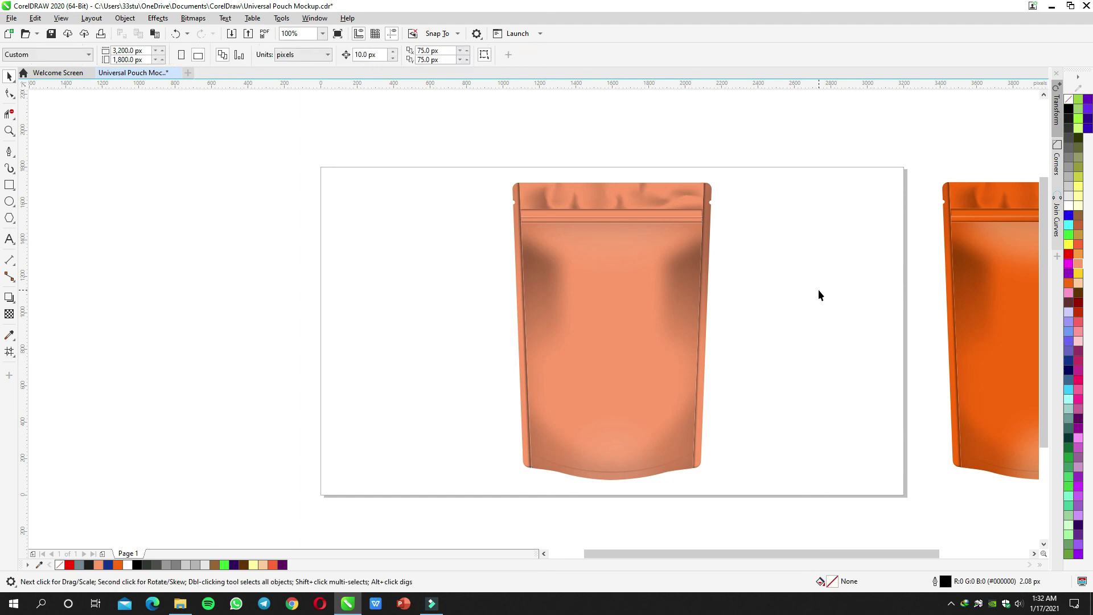
Step: Open the pouch body's PowerClip contents for editing and undo the shift of the body-shaped curve inside
left_click(655, 260)
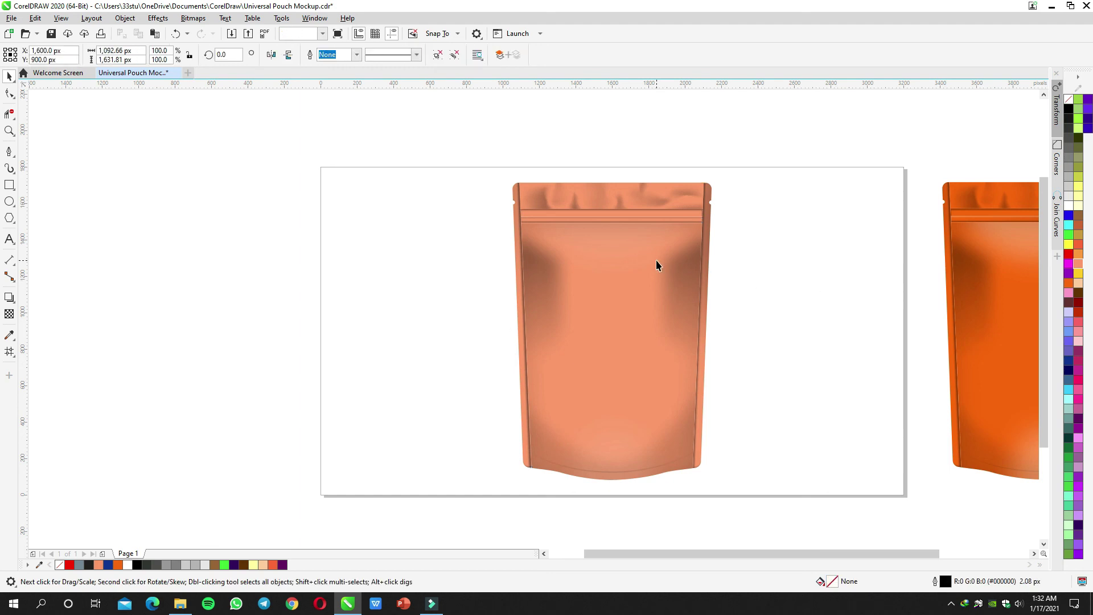
left_click(752, 275)
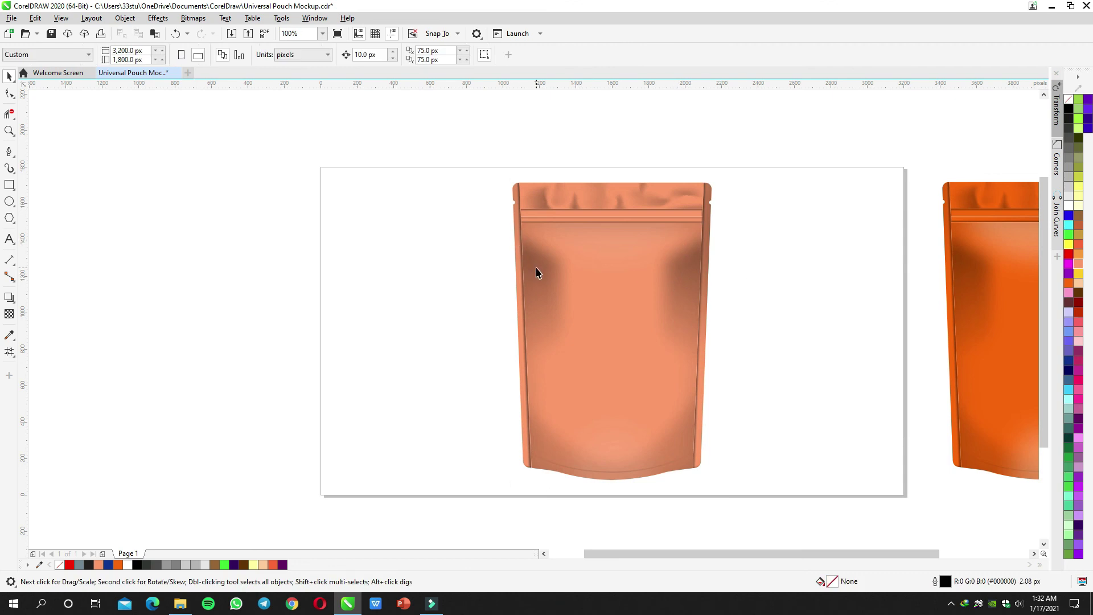
scroll(600, 280, "down", 1)
scroll(600, 280, "up", 1)
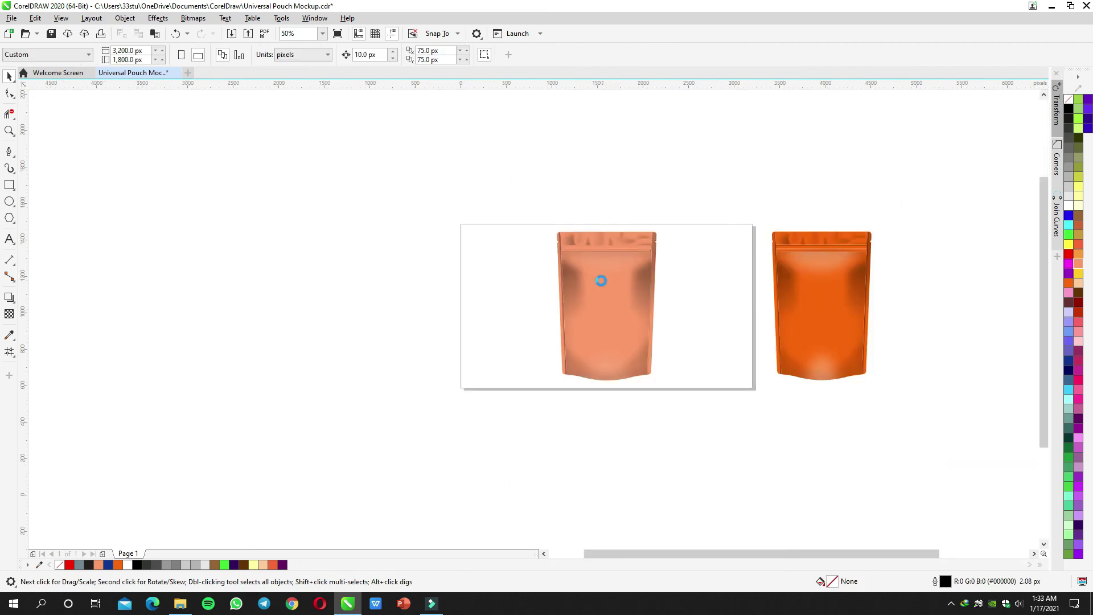
double_click(543, 279)
left_click(535, 270)
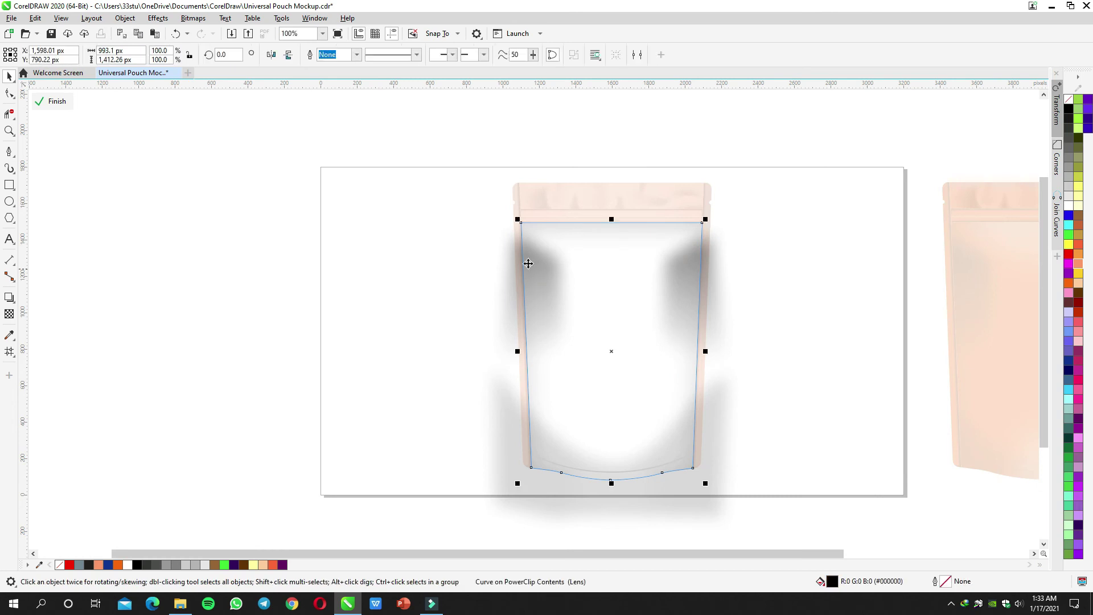
key("ctrl+z")
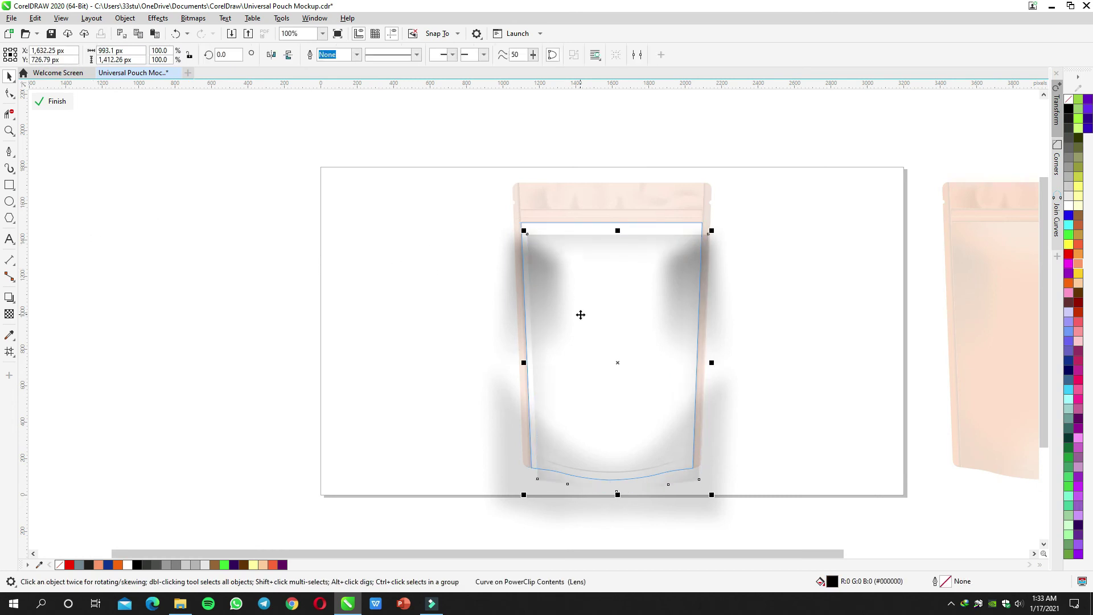
left_click(467, 291)
left_click(544, 251)
key("ctrl+z")
Step: Soften the left shadow inside the PowerClip by extending its linear transparency's start point upward, and finish editing
left_click(9, 314)
key("F3")
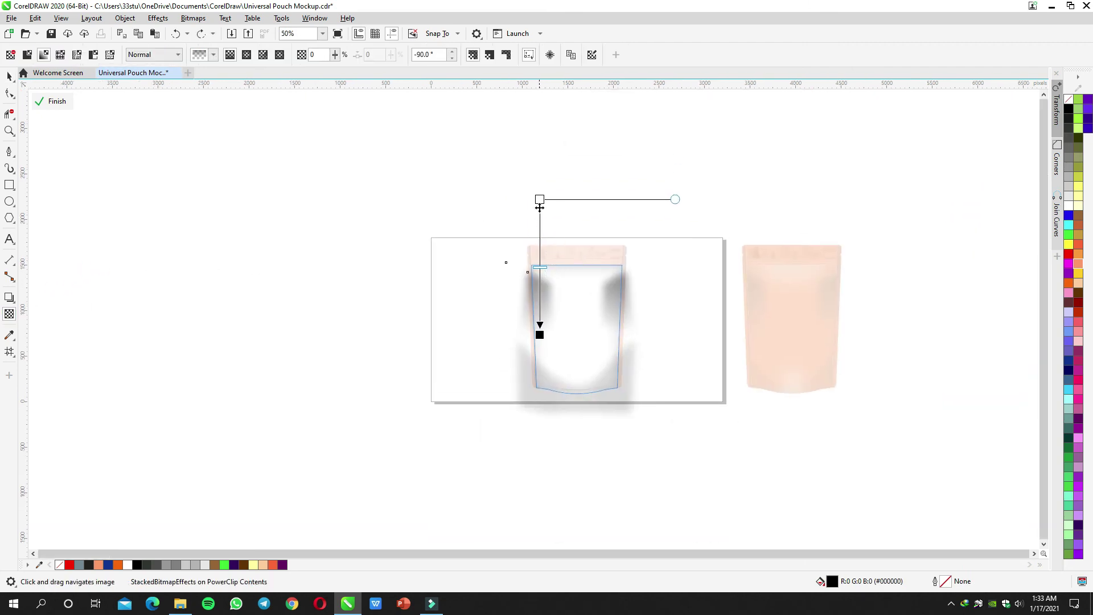
left_click_drag(539, 191, 540, 149)
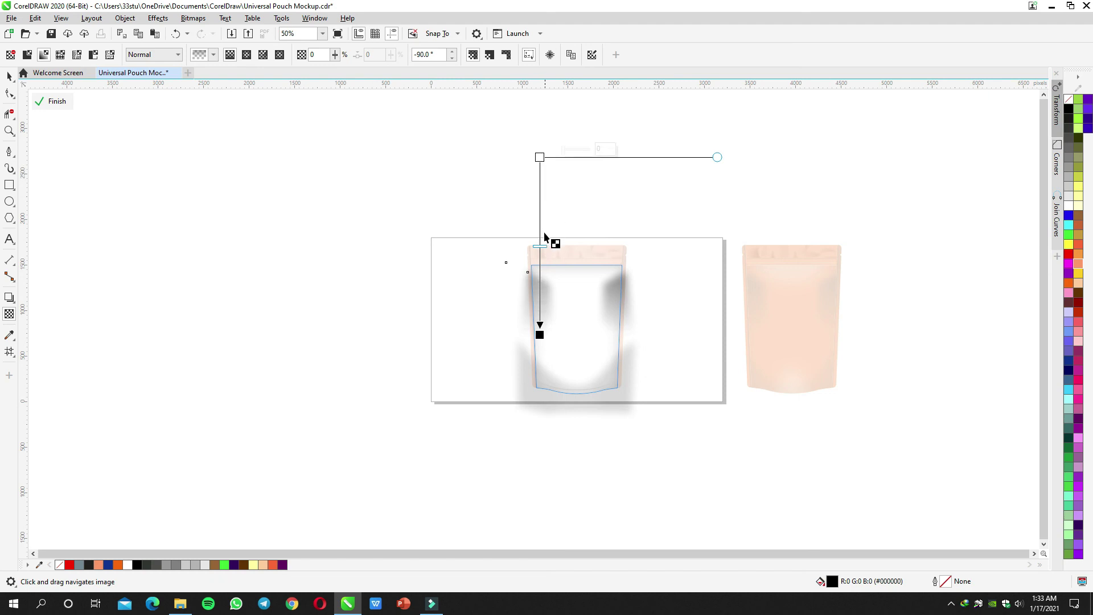
key("space")
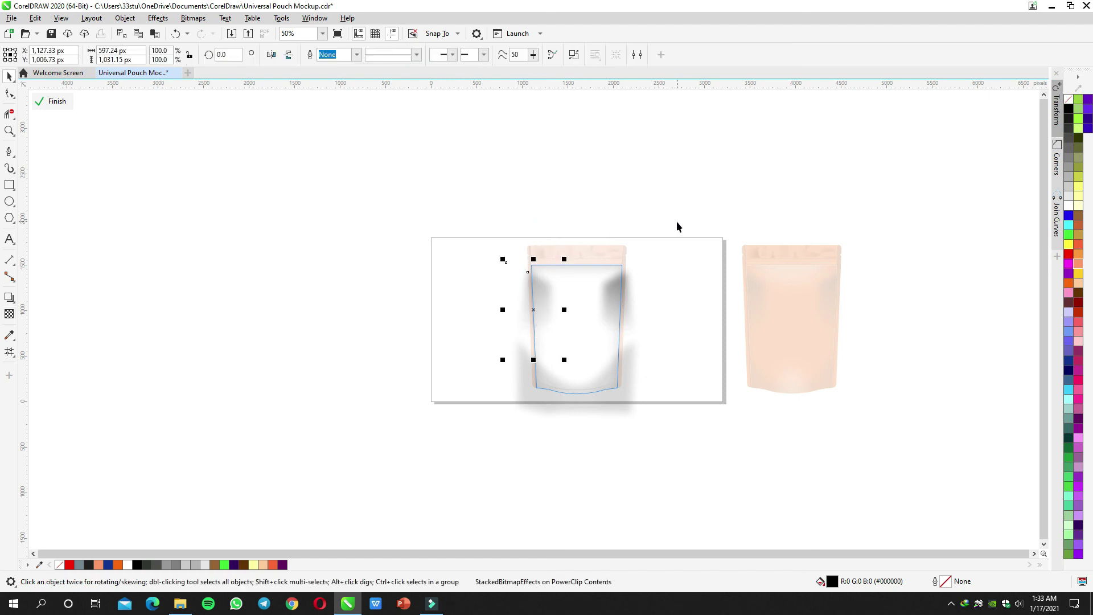
Step: Extend the right shadow's linear transparency upward inside the body's PowerClip and finish editing
scroll(609, 288, "up", 1)
left_click(622, 302, "ctrl")
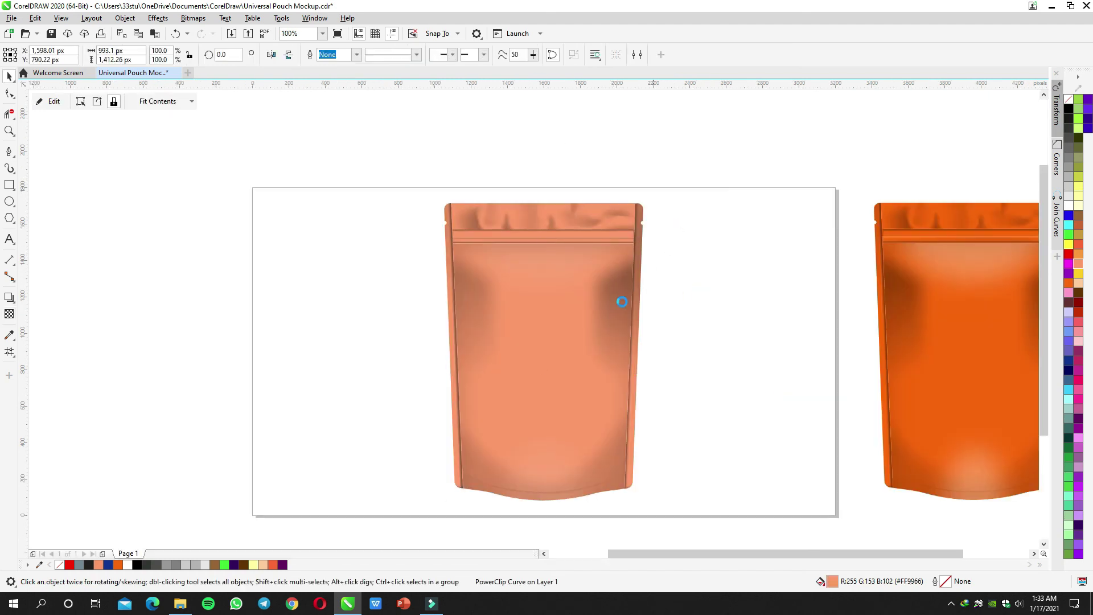
key("space")
scroll(627, 245, "down", 2)
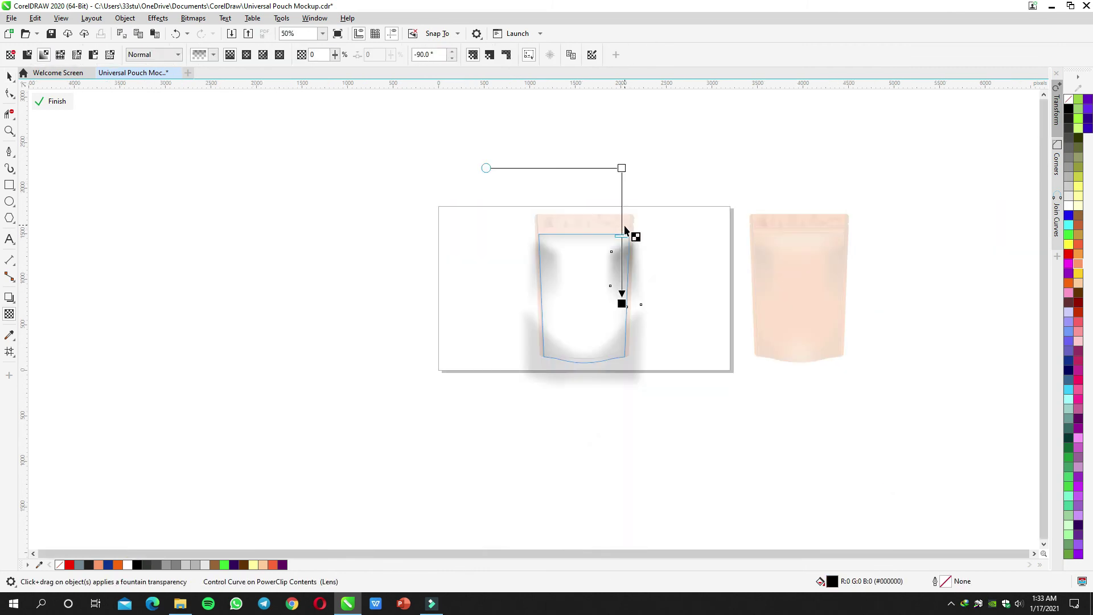
key("space")
left_click(672, 226, "ctrl")
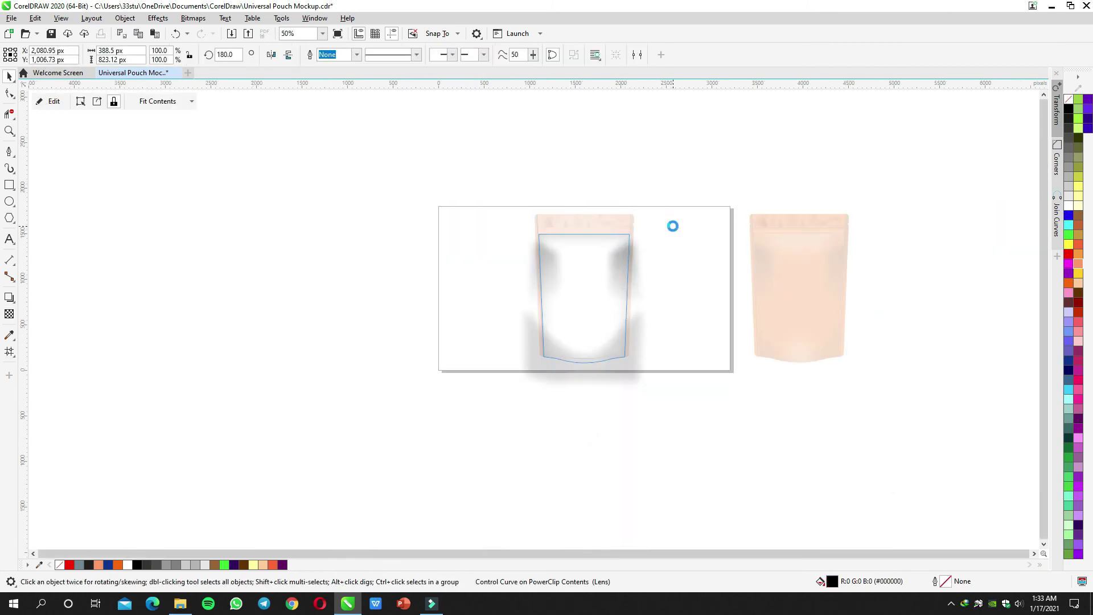
Step: Test light orange (#FF9933) and light blue (#6699FF) fills on all the pouch's objects, then settle on deep orange
left_click(671, 255)
left_click_drag(683, 376, 689, 385)
scroll(607, 268, "up", 1)
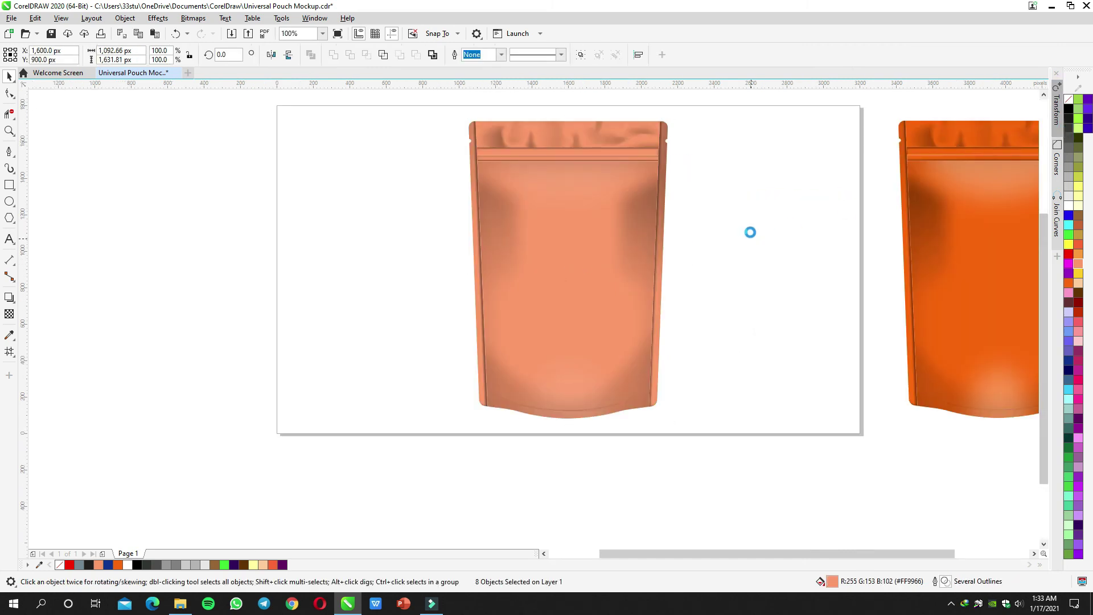
left_click_drag(749, 234, 715, 249)
left_click(1074, 251)
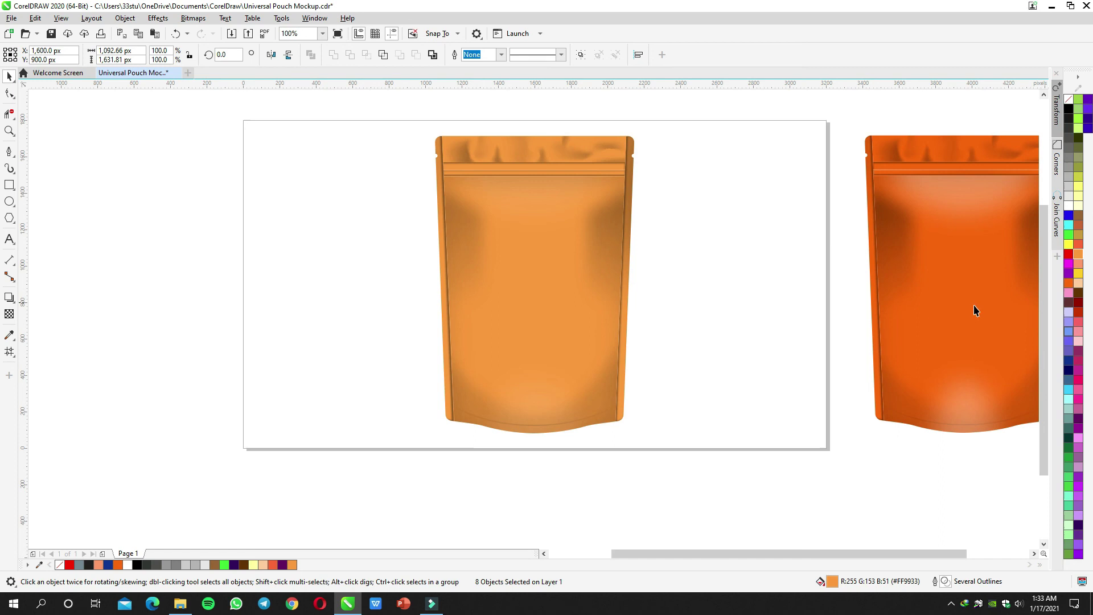
left_click(1069, 331)
left_click(1069, 285)
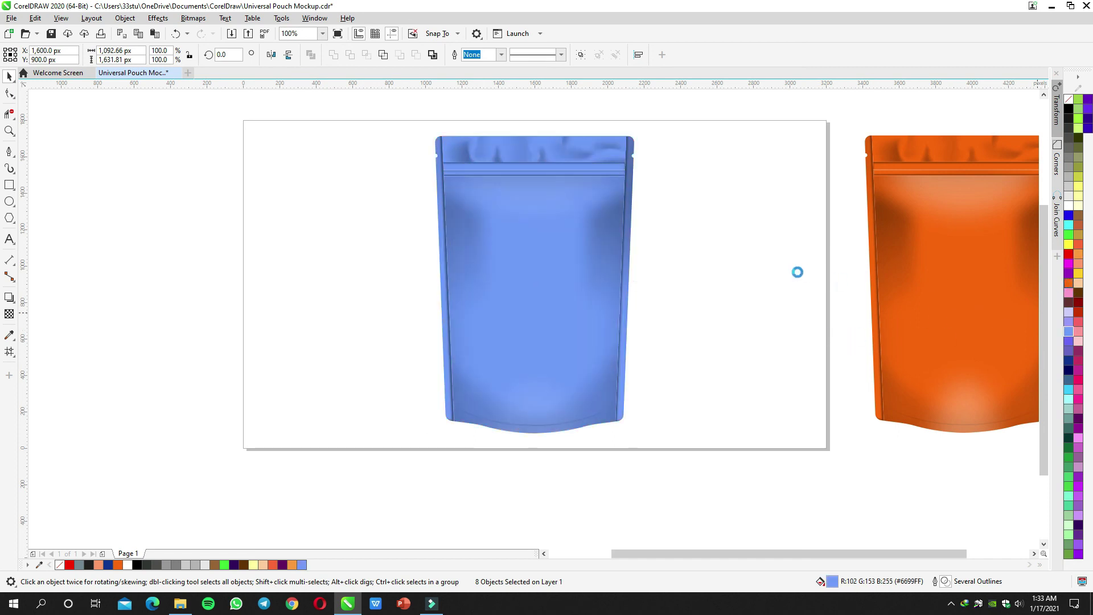
left_click(702, 247)
Step: Save the document with the orange pouch
left_click_drag(682, 243, 539, 264)
scroll(647, 248, "down", 1)
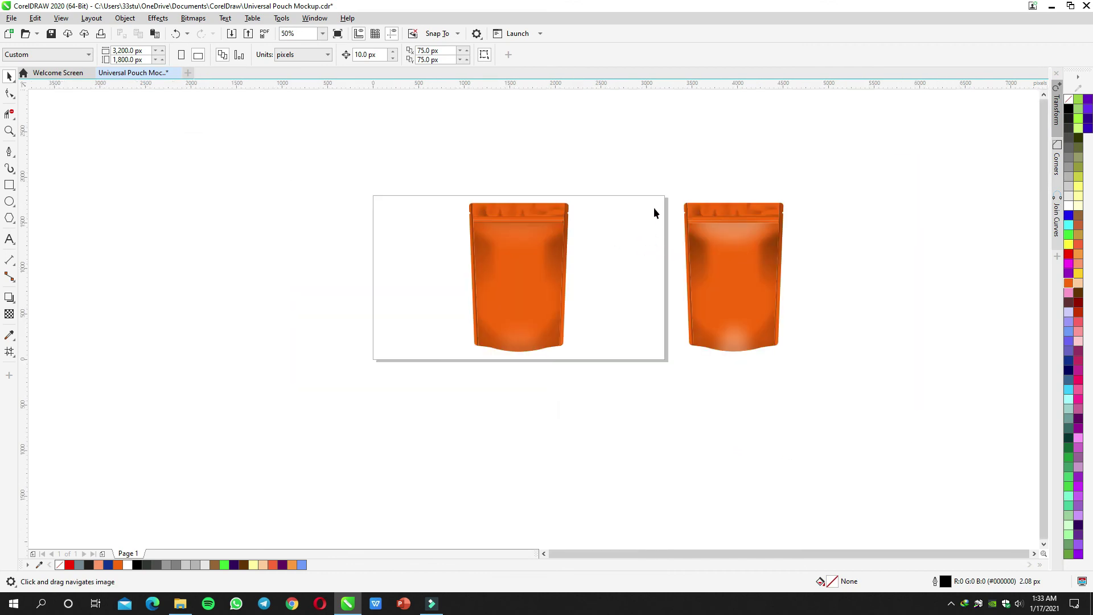
scroll(573, 257, "up", 2)
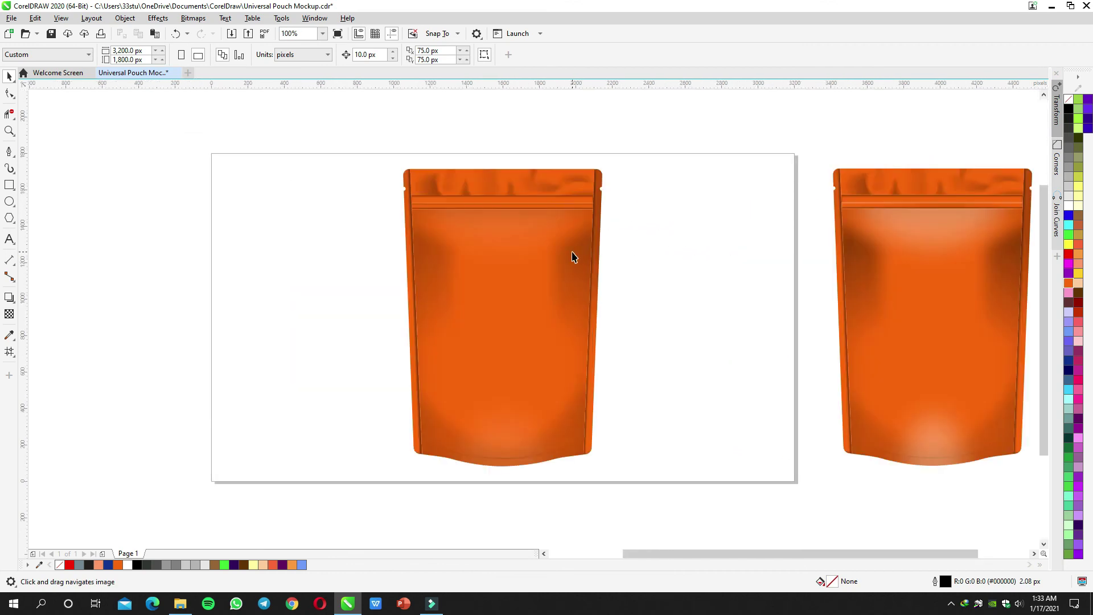
left_click_drag(574, 256, 616, 247)
key("ctrl+s")
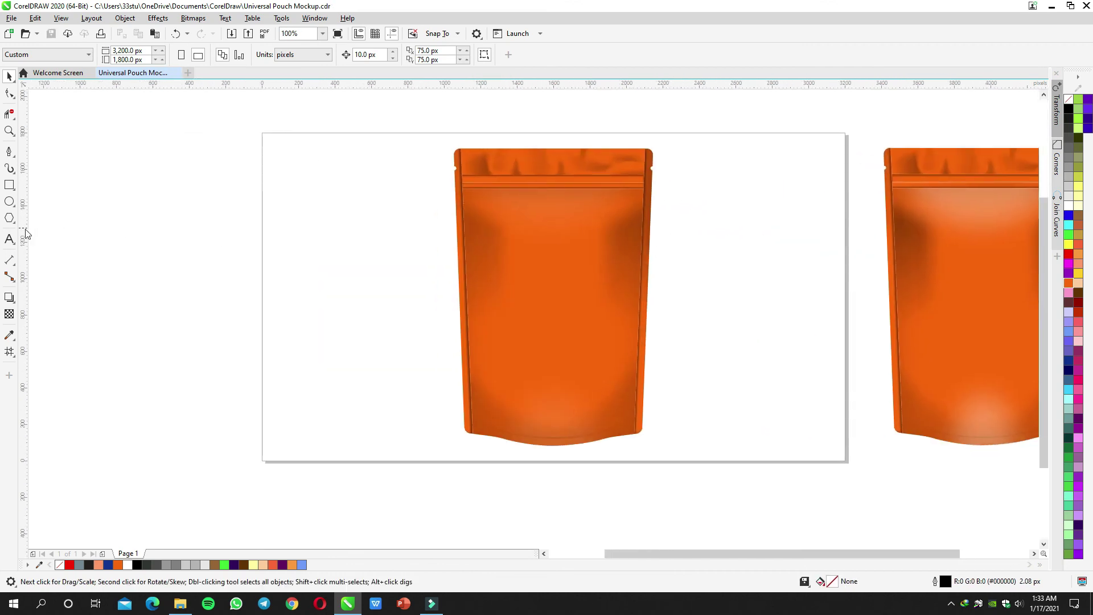
Step: Add artistic text reading UNIVERSAL POUCH MOCKUP on three lines beside the pouch
key("F8")
left_click(250, 258)
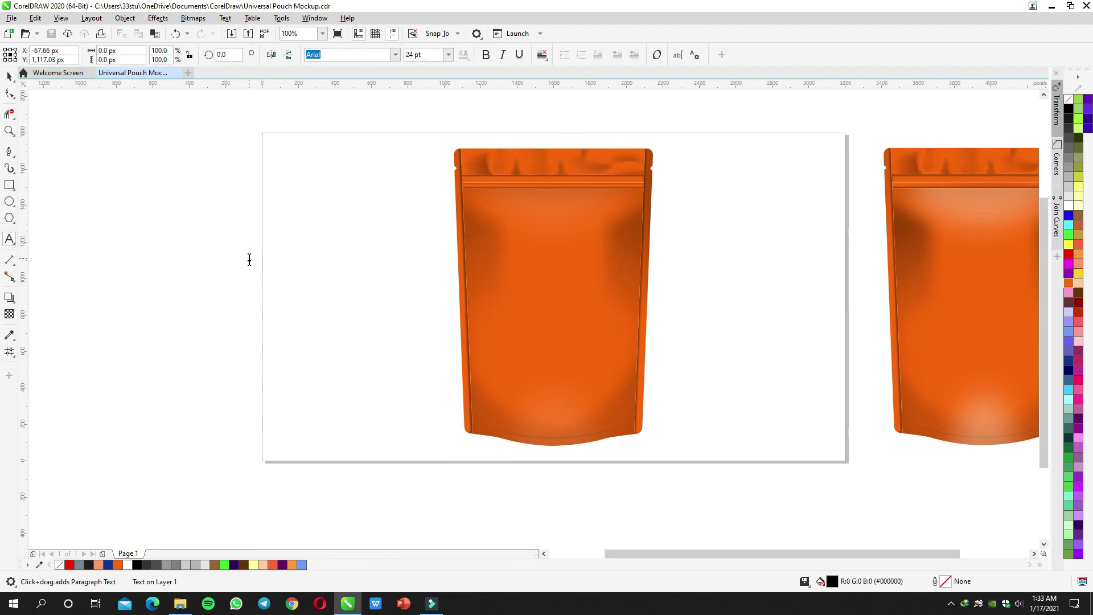
type("UNIVERSAL ")
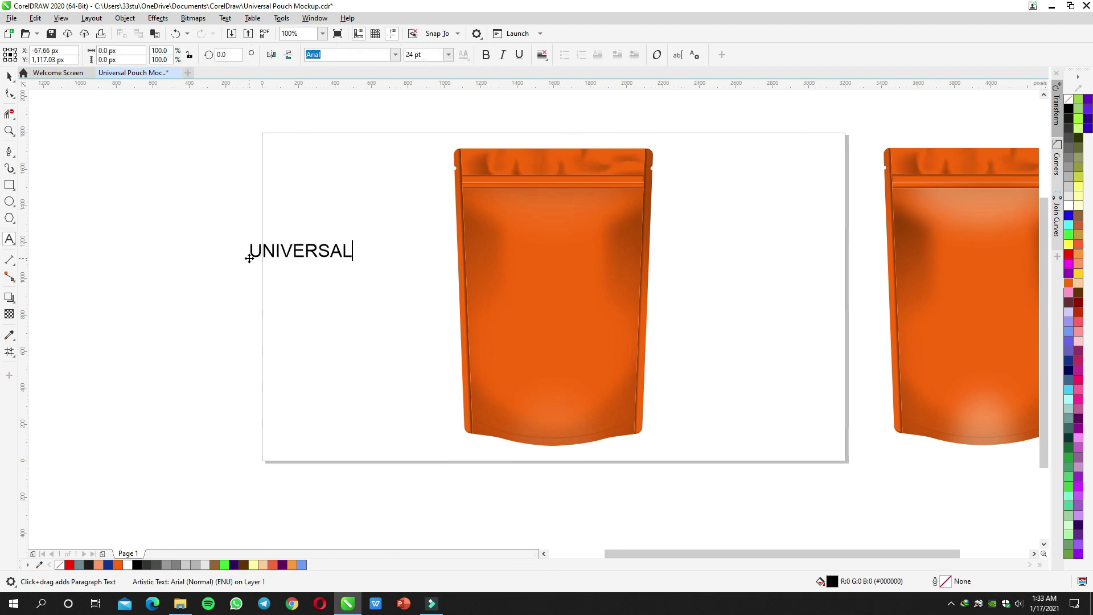
type("POUCH")
key("Return")
type("MOCKU")
key("ctrl+space")
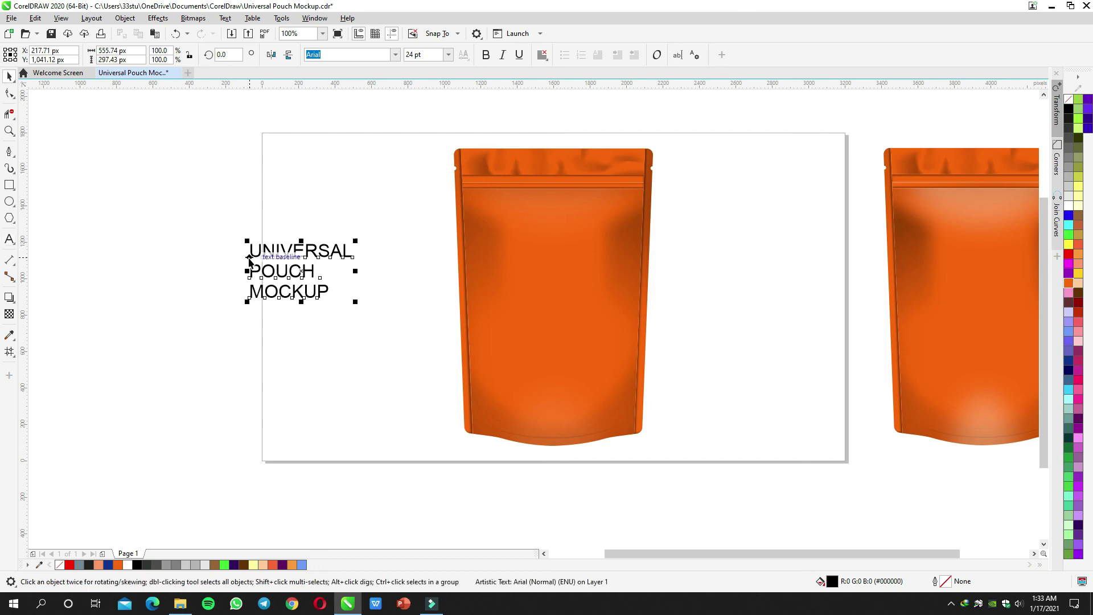
Step: Set the three-line text in the Stark font and move it onto the pouch's upper front
left_click(396, 55)
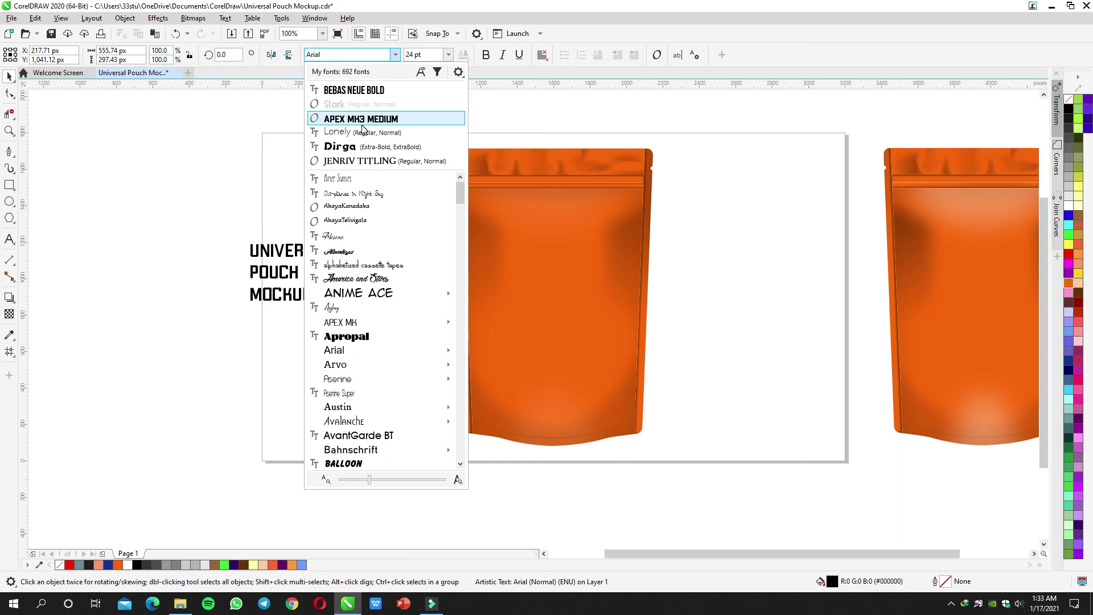
left_click(342, 105)
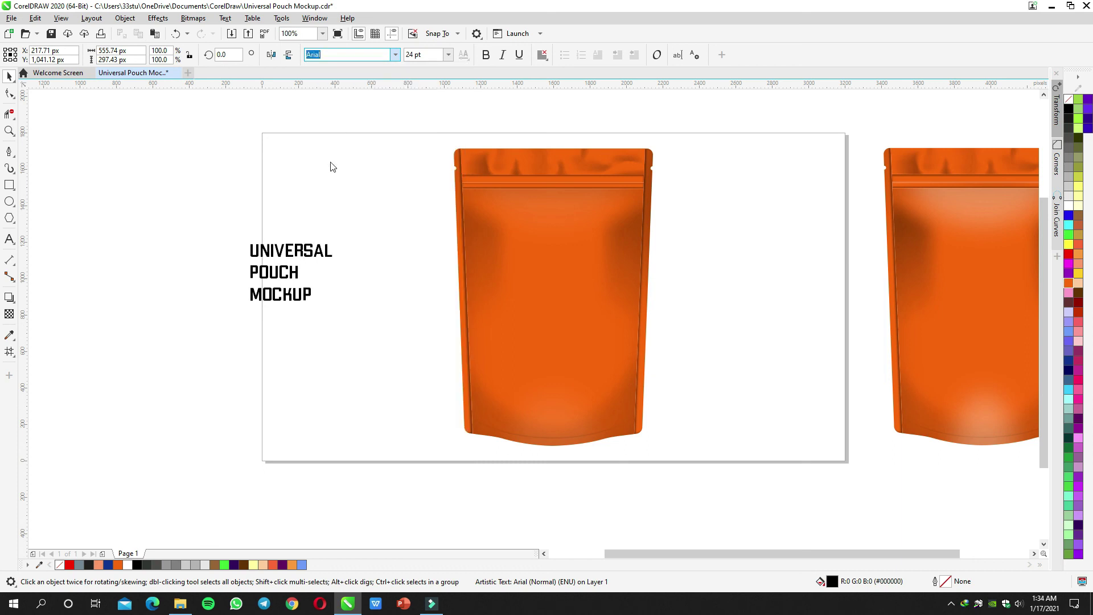
left_click_drag(311, 246, 562, 249)
Step: Change the text's font to Apex Mk3 Medium and centre-align its lines
left_click(394, 55)
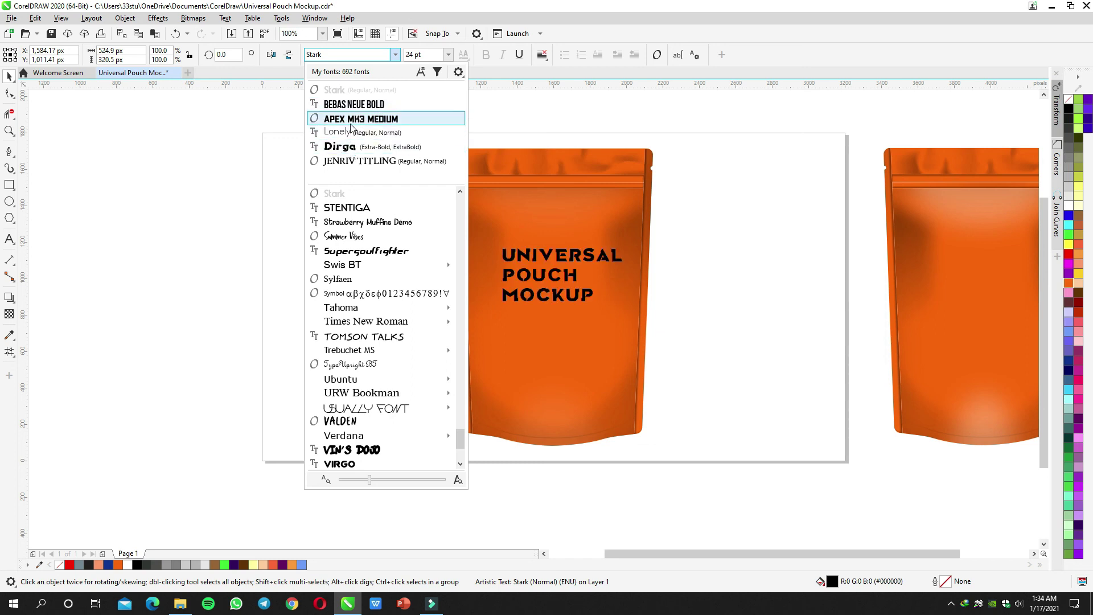
left_click(350, 120)
left_click(542, 54)
left_click(555, 96)
Step: Centre the text block horizontally on the pouch body
left_click(545, 171)
left_click(672, 230)
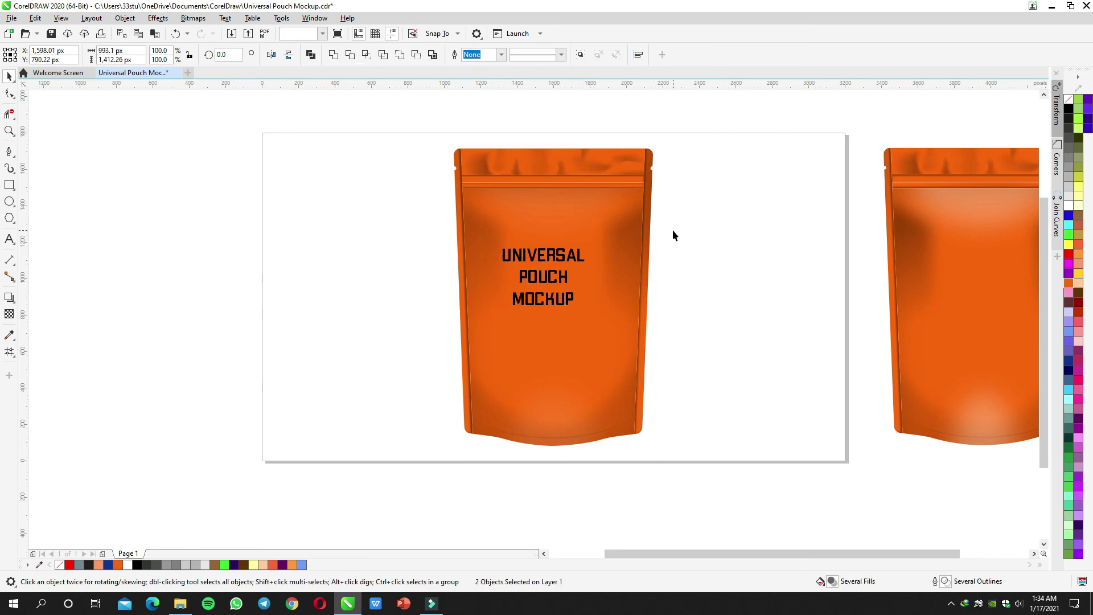
left_click_drag(686, 219, 483, 314)
left_click(550, 185, "shift")
key("c")
Step: Draw a circle about 635 px in diameter around the text, centred horizontally on the pouch body
left_click(9, 201)
left_click_drag(334, 240, 420, 332)
key("space")
left_click(506, 307, "shift")
key("c")
key("c")
key("e")
left_click_drag(585, 313, 587, 258)
mouse_move(602, 217)
left_mouse_down()
mouse_move(617, 210)
mouse_move(591, 233)
left_mouse_up()
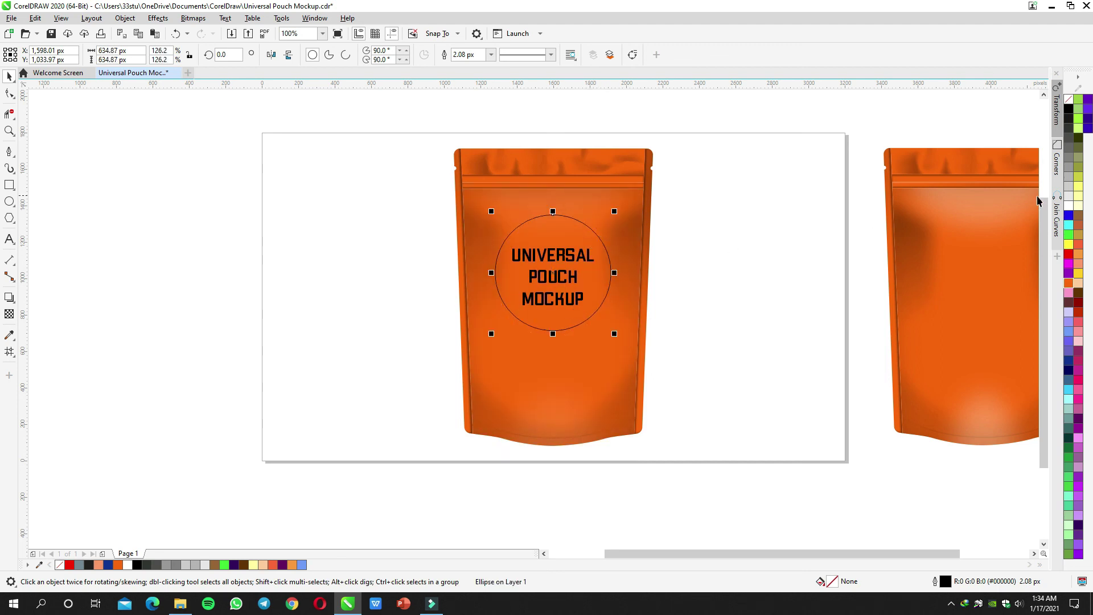
Step: Fill the circle with near-black (#1A1A1A) and remove its outline
left_click(1069, 113)
right_click(1068, 98)
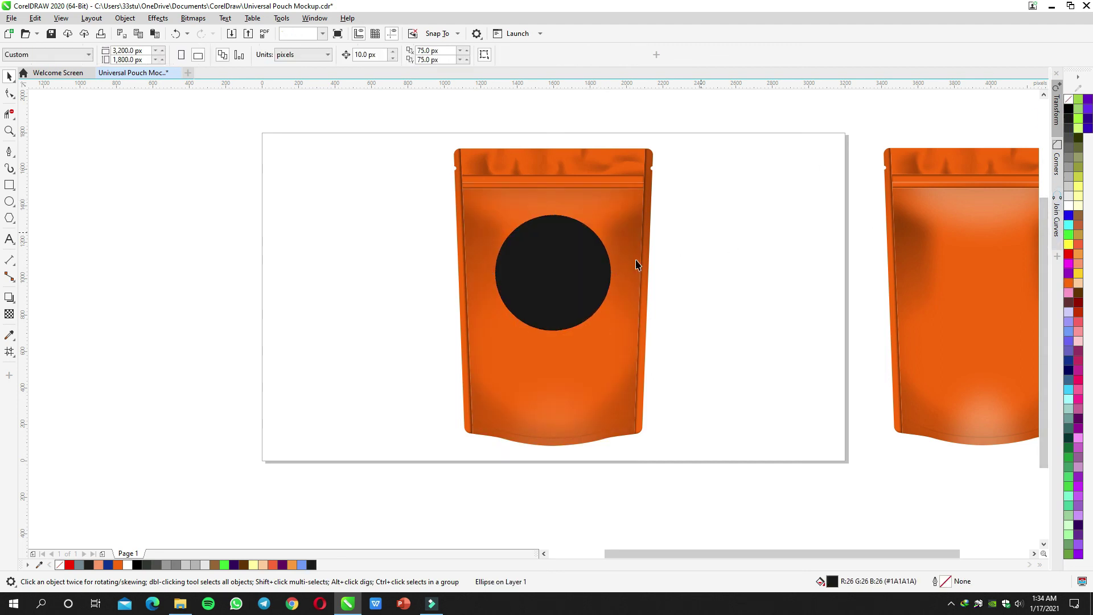
Step: Colour the text yellow and place it in front of the circle, centred vertically within it
left_click_drag(676, 238, 423, 347)
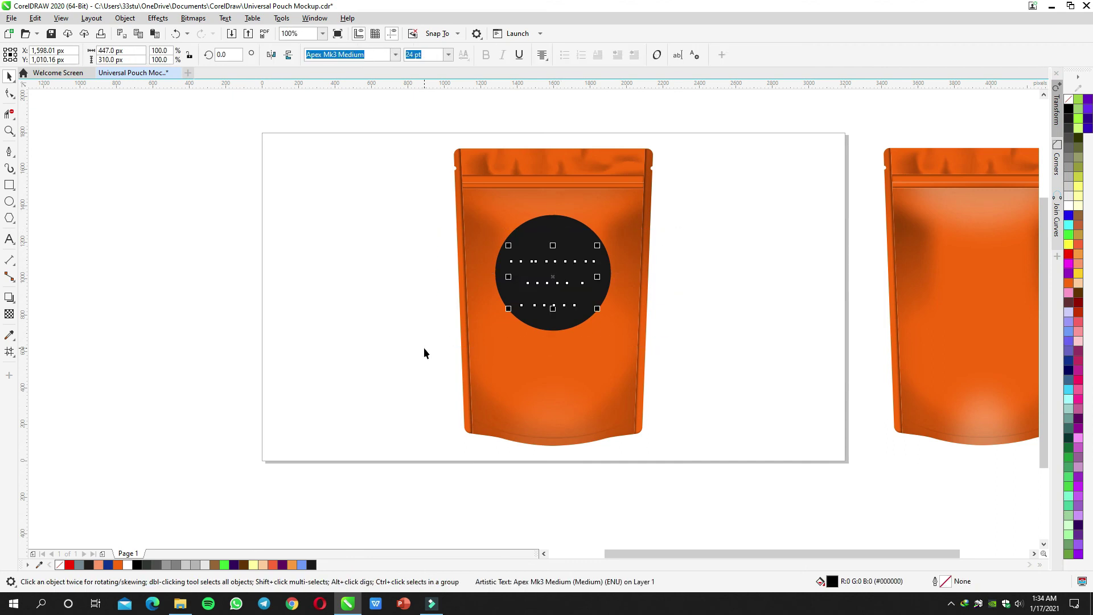
left_click(1078, 273)
left_click(719, 263)
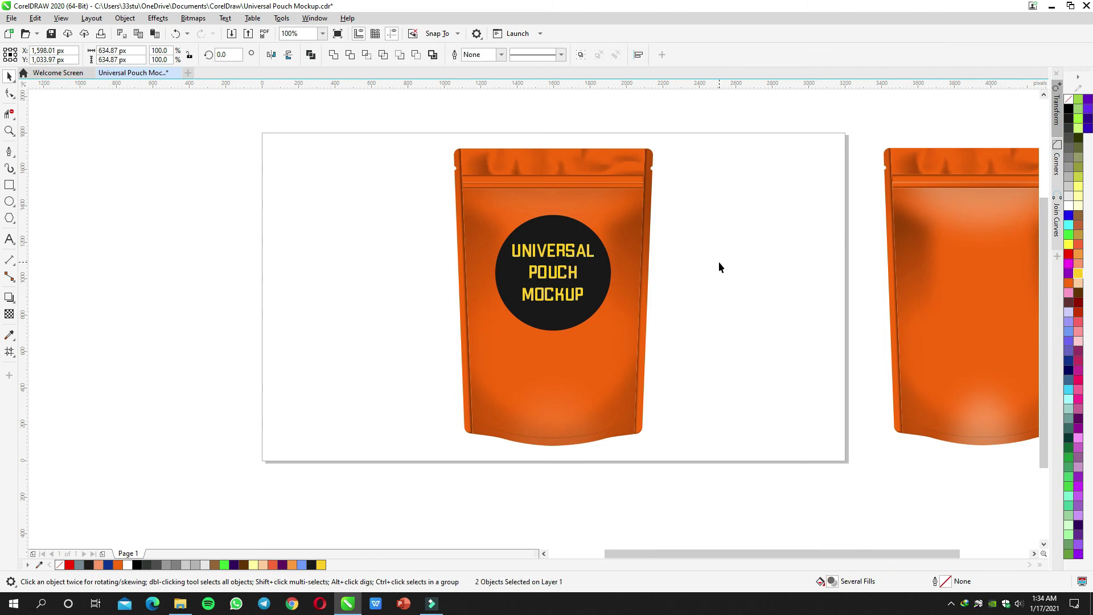
key("h")
left_click_drag(689, 306, 663, 330)
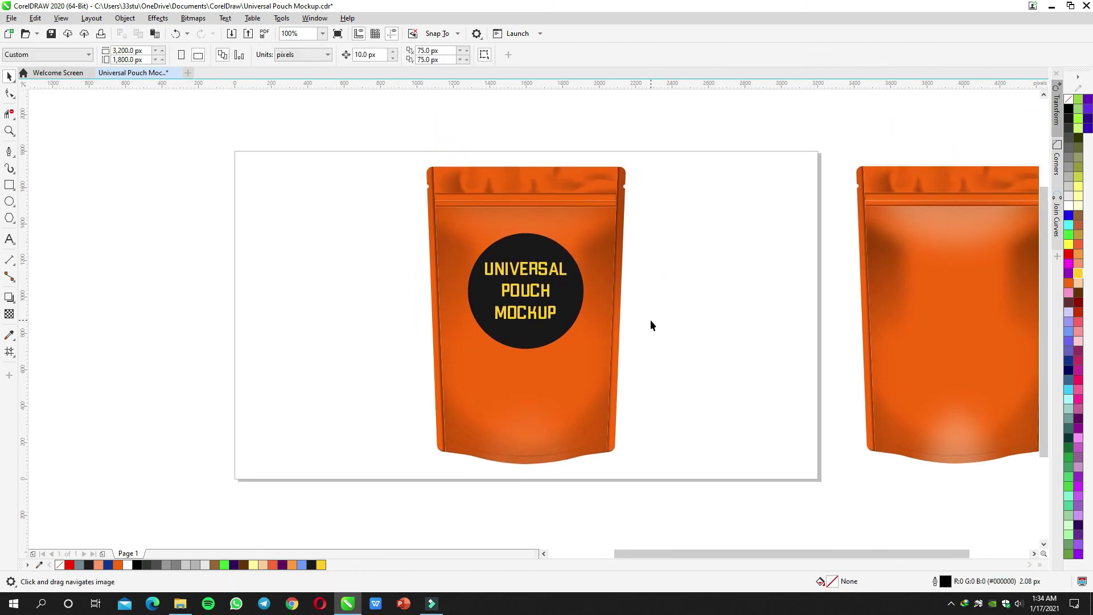
Step: Move the circle and text into the pouch body's PowerClip beneath the shading and finish editing
scroll(550, 291, "up", 2)
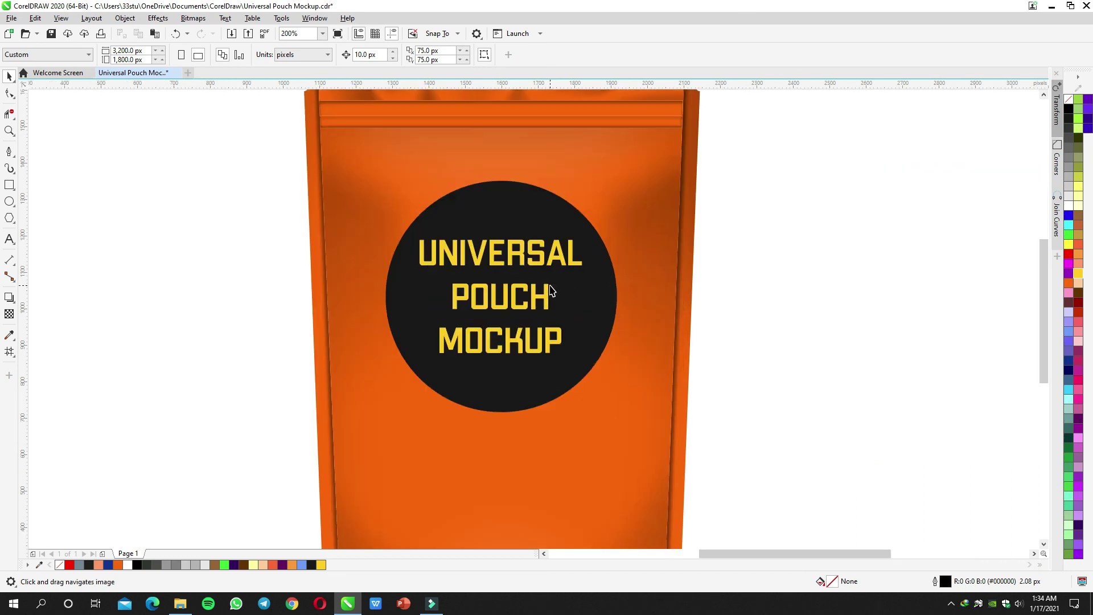
left_click_drag(550, 290, 596, 296)
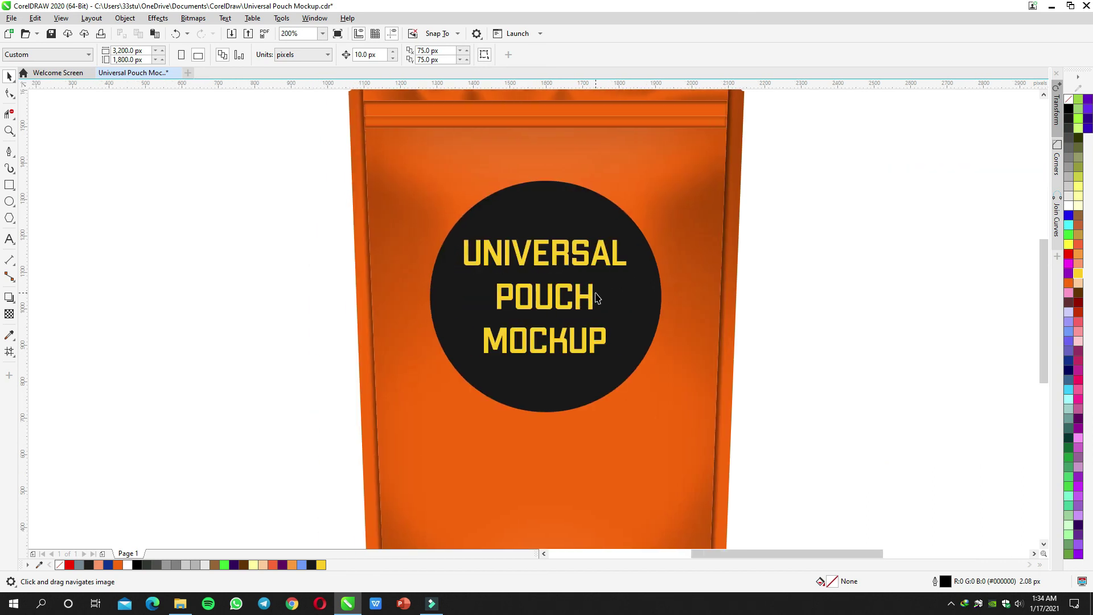
scroll(458, 238, "down", 2)
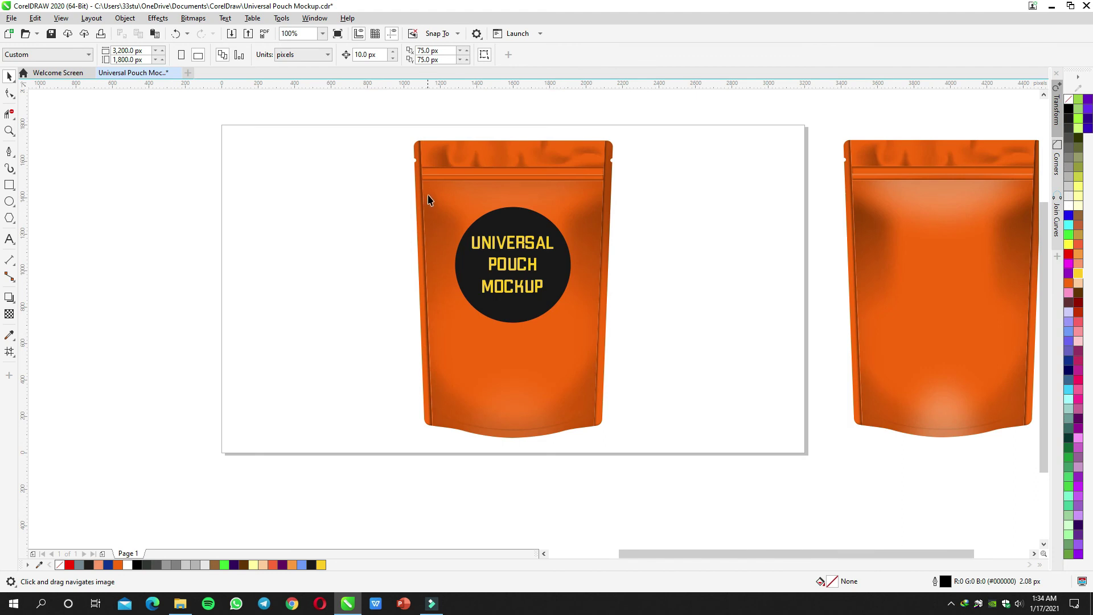
left_click_drag(369, 190, 595, 339)
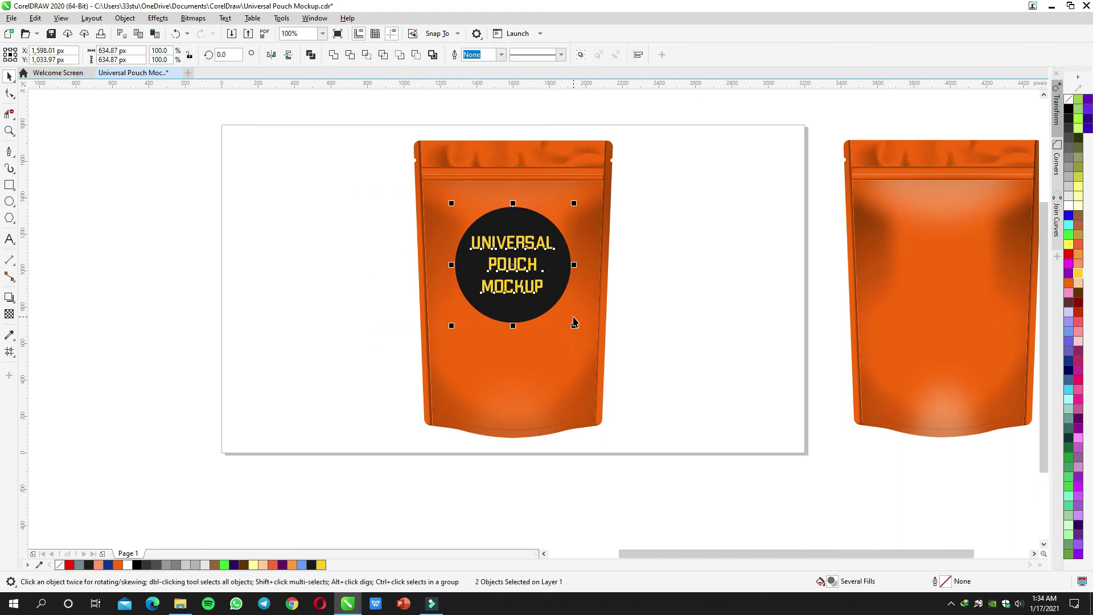
key("ctrl+x")
double_click(550, 288)
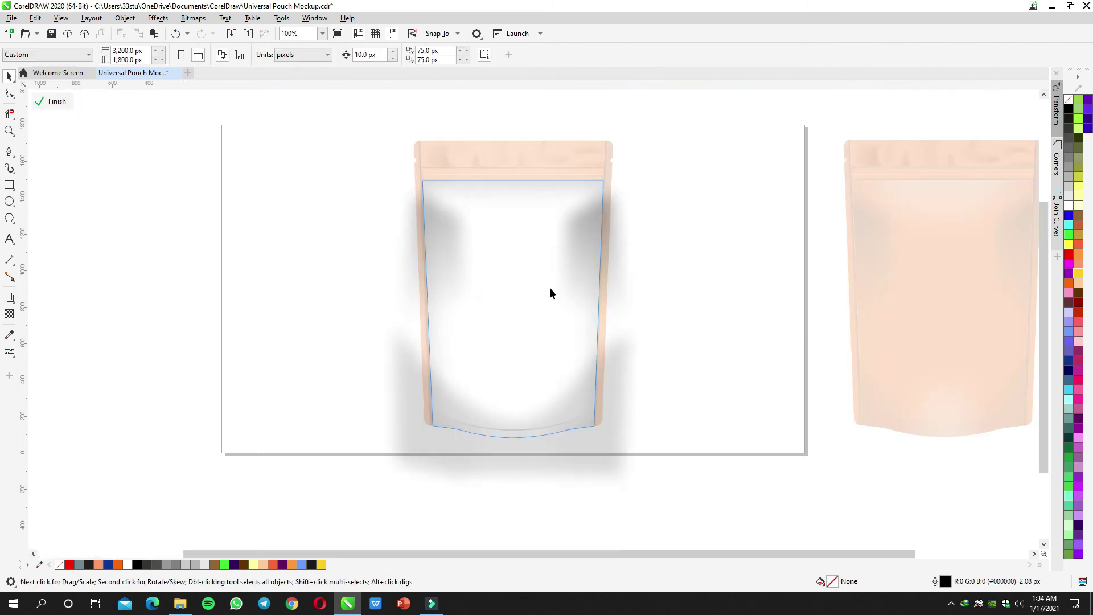
key("ctrl+v")
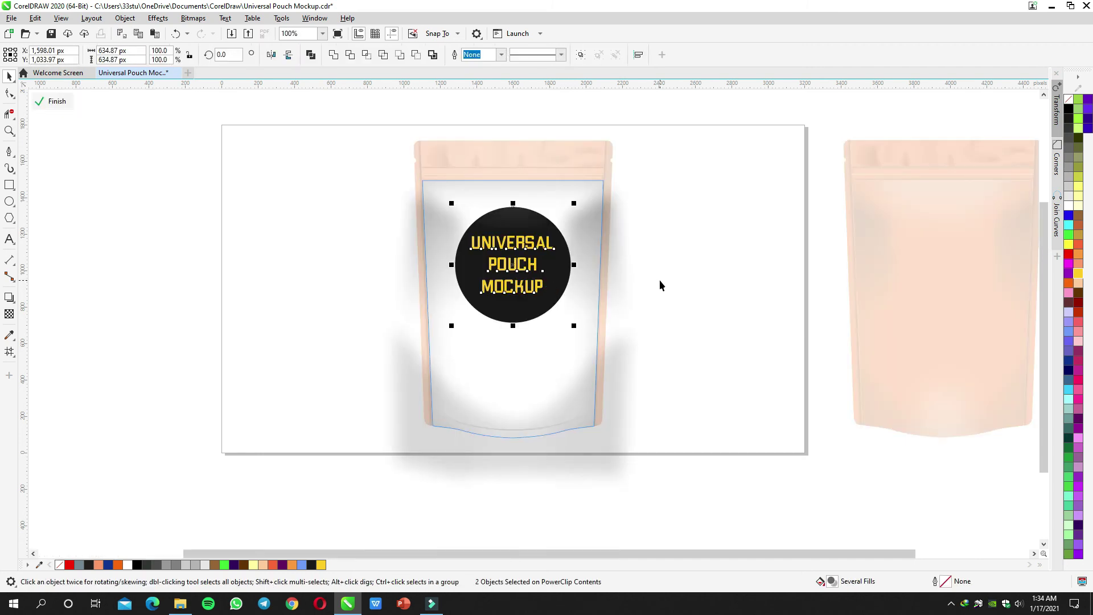
left_click(660, 279, "ctrl")
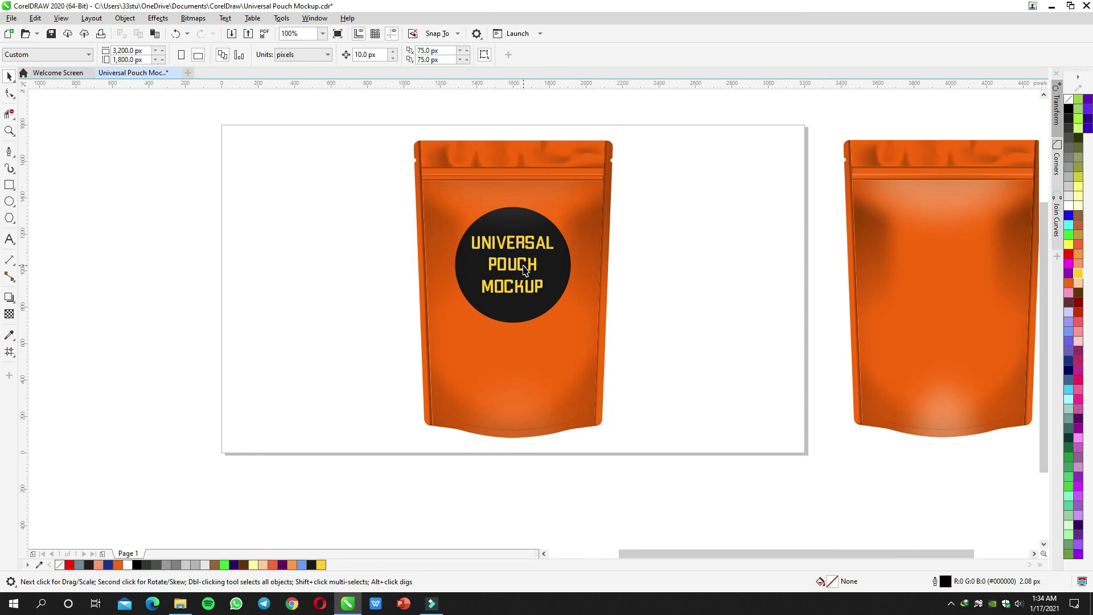
Step: Check the label's shading up close and save the document
scroll(493, 217, "up", 1)
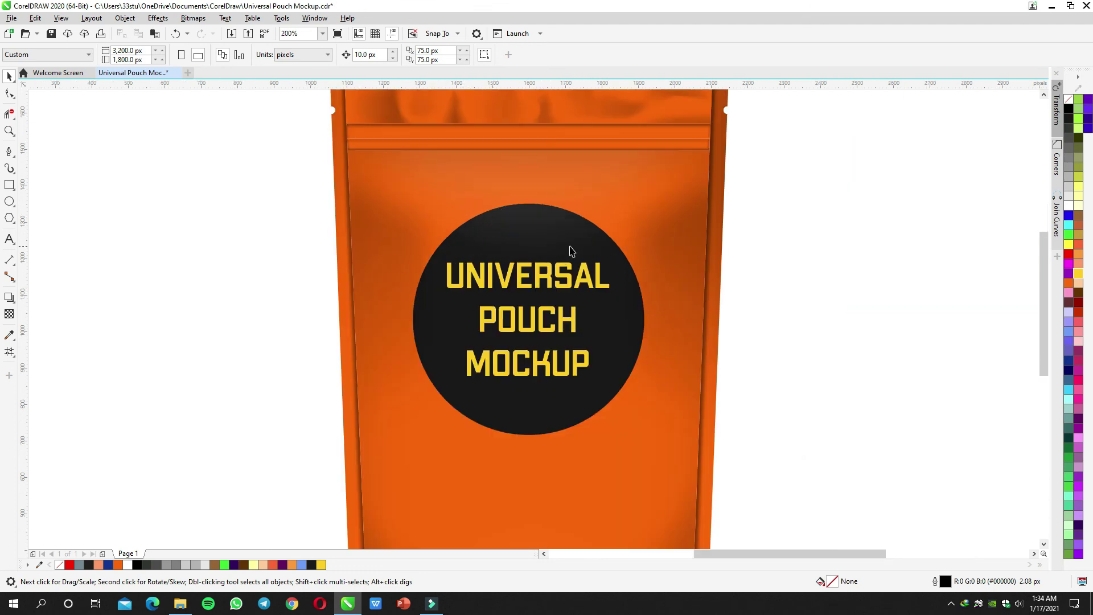
scroll(625, 278, "down", 2)
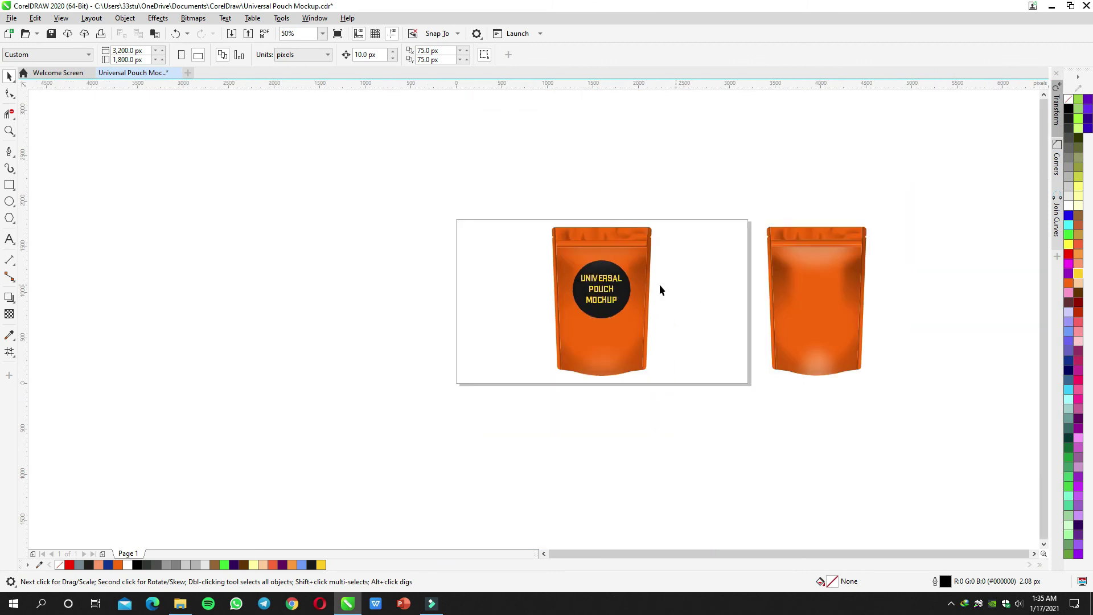
scroll(659, 286, "up", 1)
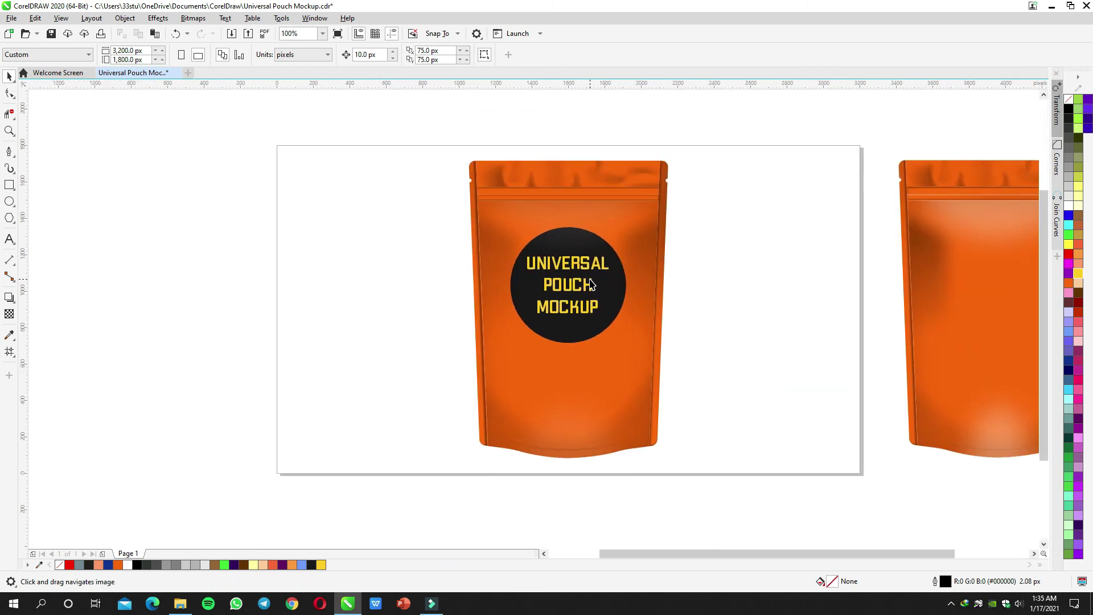
left_click_drag(698, 307, 628, 295)
key("ctrl+s")
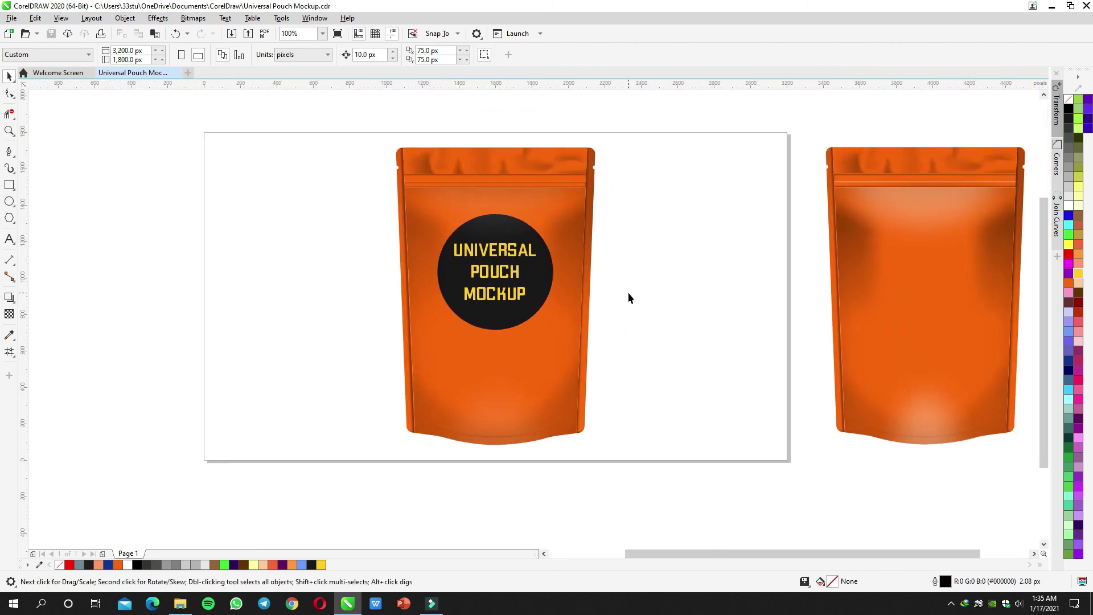